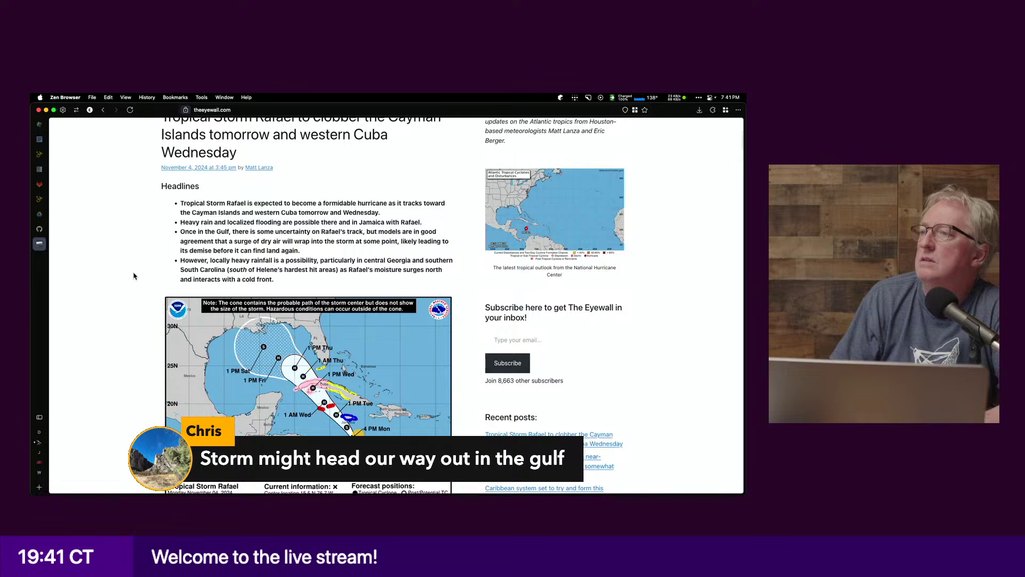
Step: Read the Tropical Storm Rafael article's headlines, highlighting the bullet on heavy rainfall and its phrase about Helene's hardest hit areas
{"action": "scroll", "coordinate": [134, 275], "scroll_direction": "down", "scroll_amount": 1}
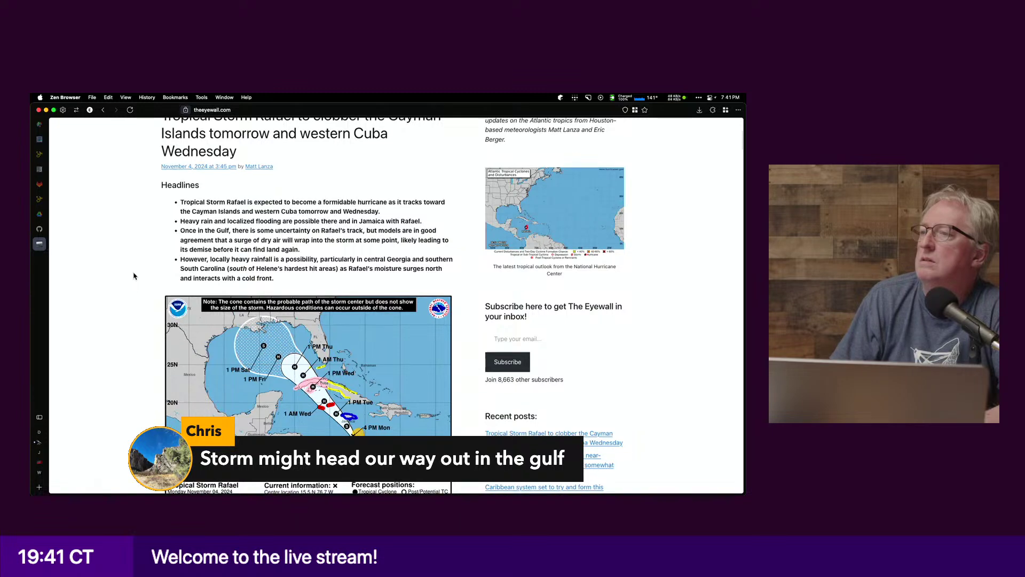
{"action": "scroll", "coordinate": [133, 276], "scroll_direction": "down", "scroll_amount": 1}
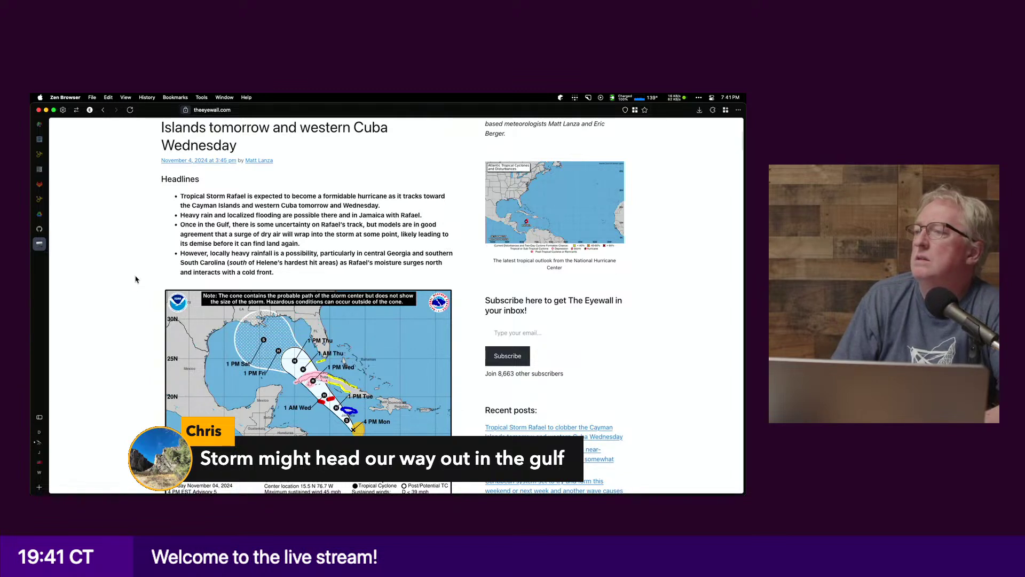
{"action": "scroll", "coordinate": [135, 279], "scroll_direction": "down", "scroll_amount": 3}
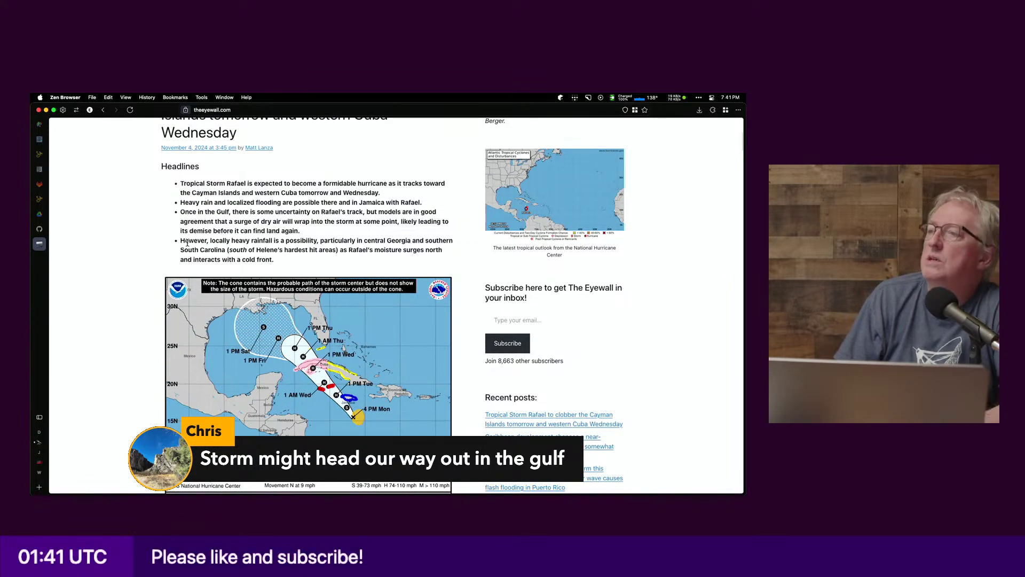
{"action": "left_click_drag", "start_coordinate": [181, 241], "coordinate": [280, 259]}
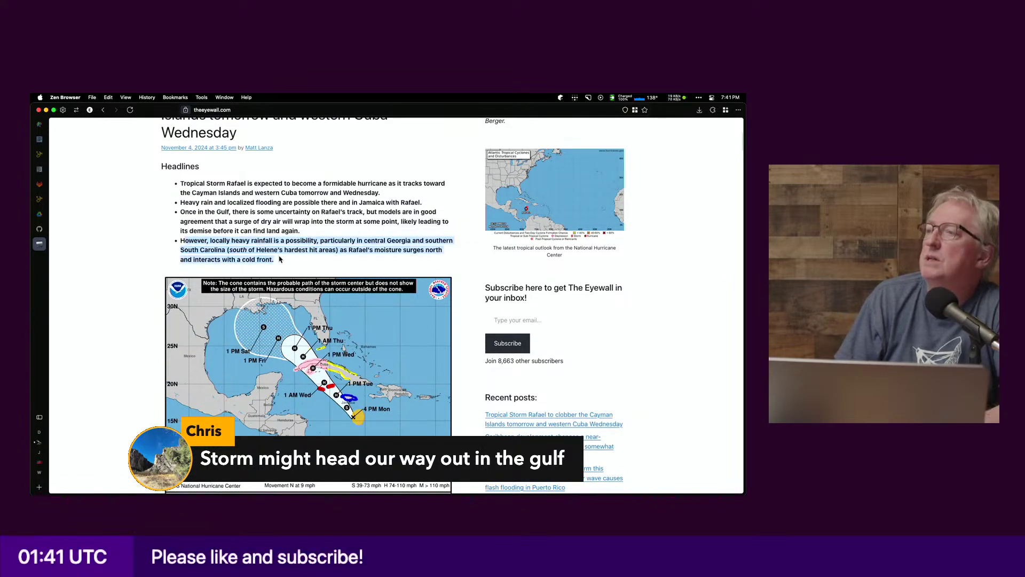
{"action": "left_click", "coordinate": [288, 247]}
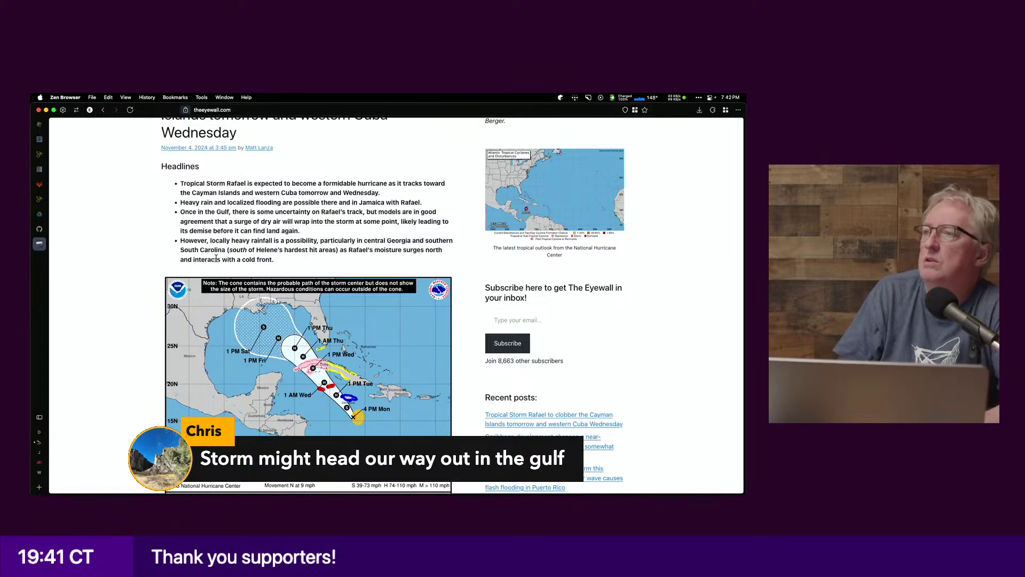
{"action": "left_click_drag", "start_coordinate": [228, 250], "coordinate": [337, 249]}
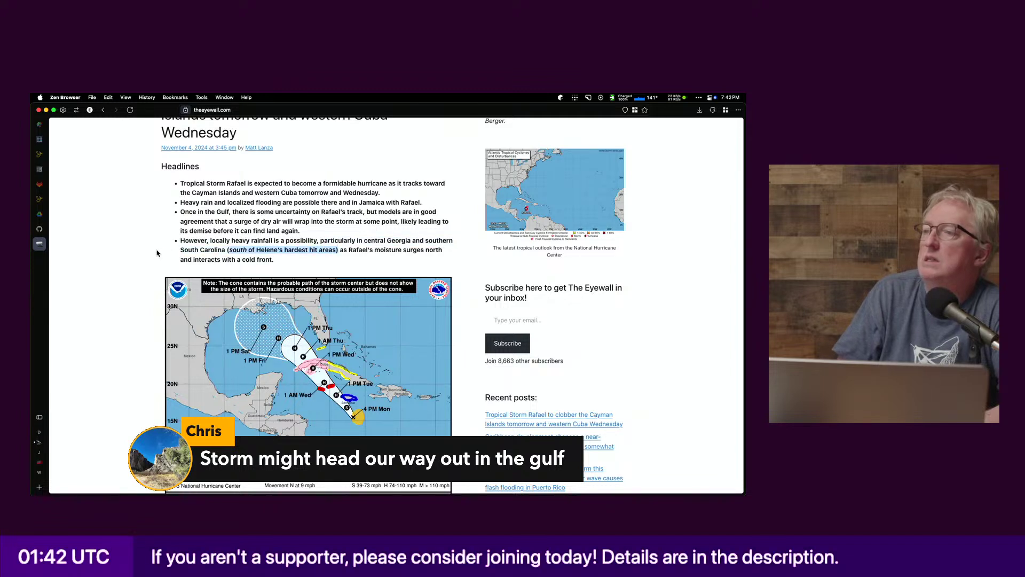
{"action": "left_click", "coordinate": [96, 283]}
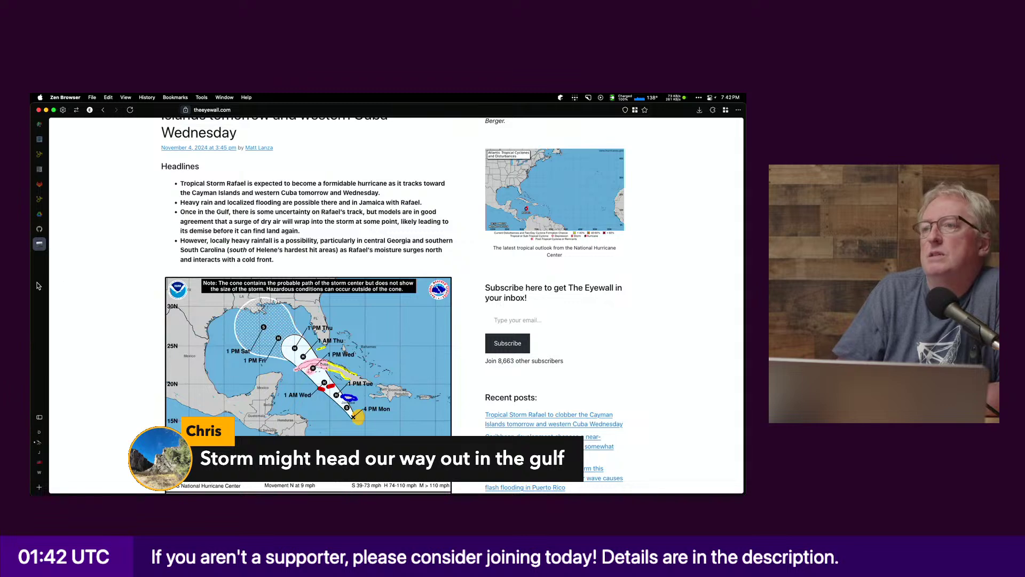
Step: Open the National Hurricane Center site from the tropical outlook map and view Tropical Storm Rafael's Wind Speed Probabilities graphic
{"action": "left_click", "coordinate": [543, 205]}
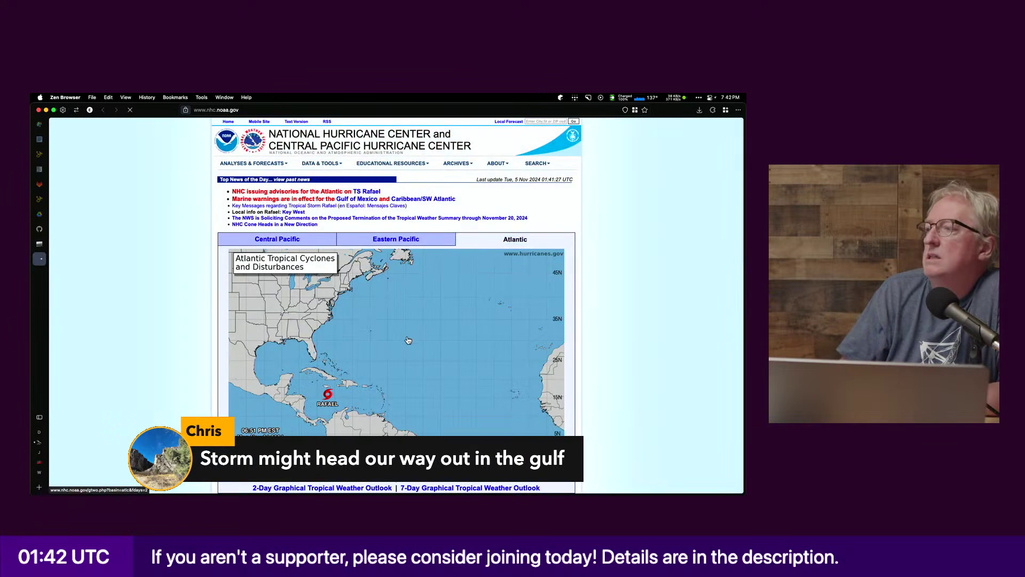
{"action": "scroll", "coordinate": [357, 312], "scroll_direction": "down", "scroll_amount": 5}
{"action": "scroll", "coordinate": [357, 312], "scroll_direction": "down", "scroll_amount": 4}
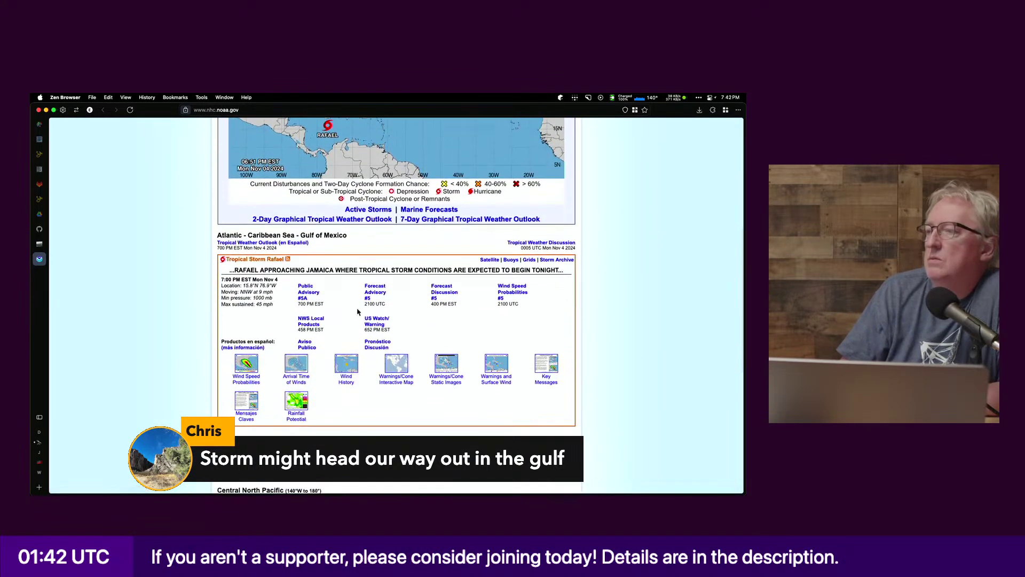
{"action": "left_click", "coordinate": [247, 359]}
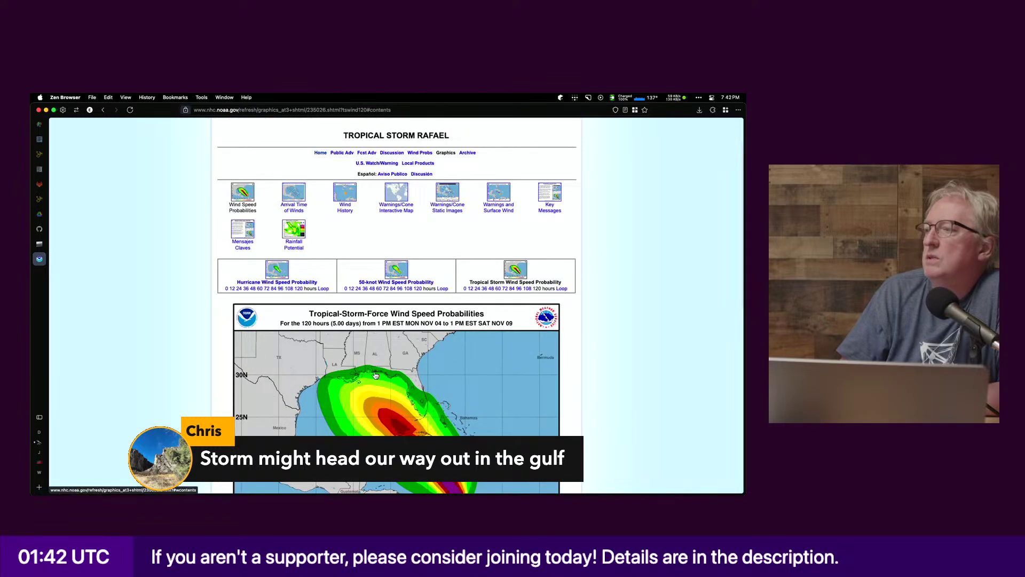
{"action": "scroll", "coordinate": [375, 375], "scroll_direction": "down", "scroll_amount": 1}
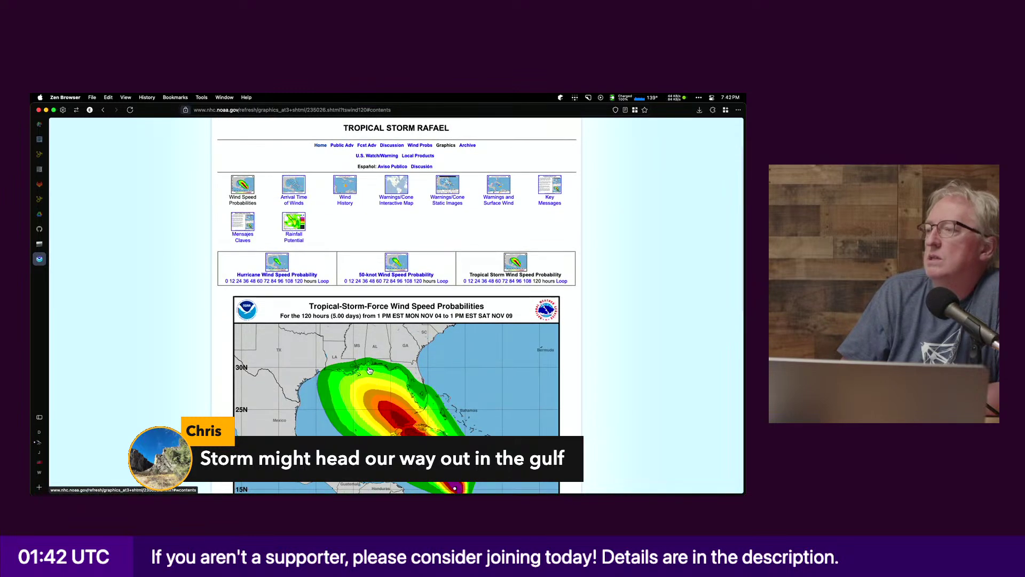
Step: View Rafael's Warnings/Cone Static Images page and return to the Wind Speed Probabilities graphic
{"action": "left_click", "coordinate": [447, 198]}
{"action": "scroll", "coordinate": [400, 315], "scroll_direction": "down", "scroll_amount": 2}
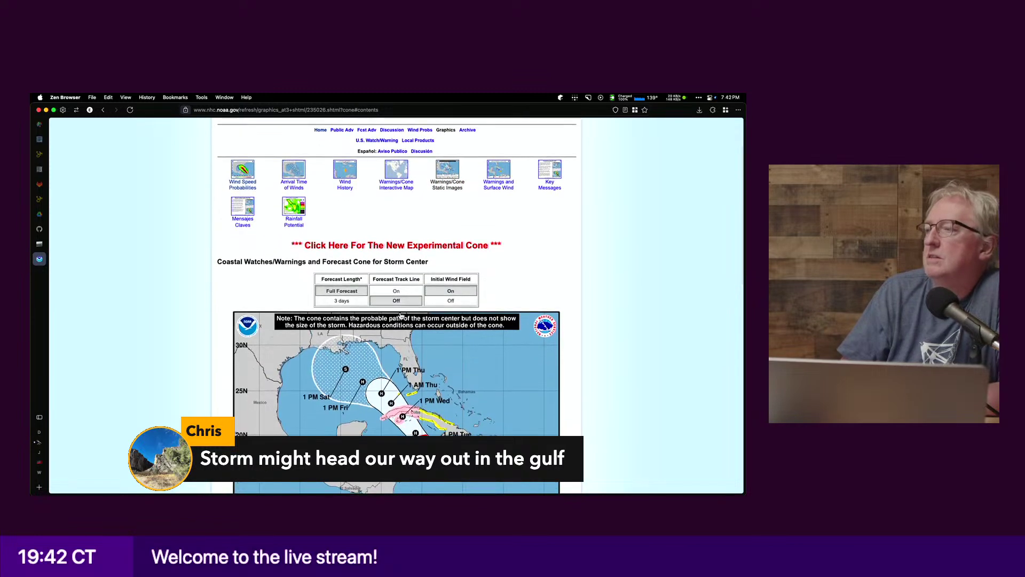
{"action": "scroll", "coordinate": [573, 266], "scroll_direction": "left", "scroll_amount": 5}
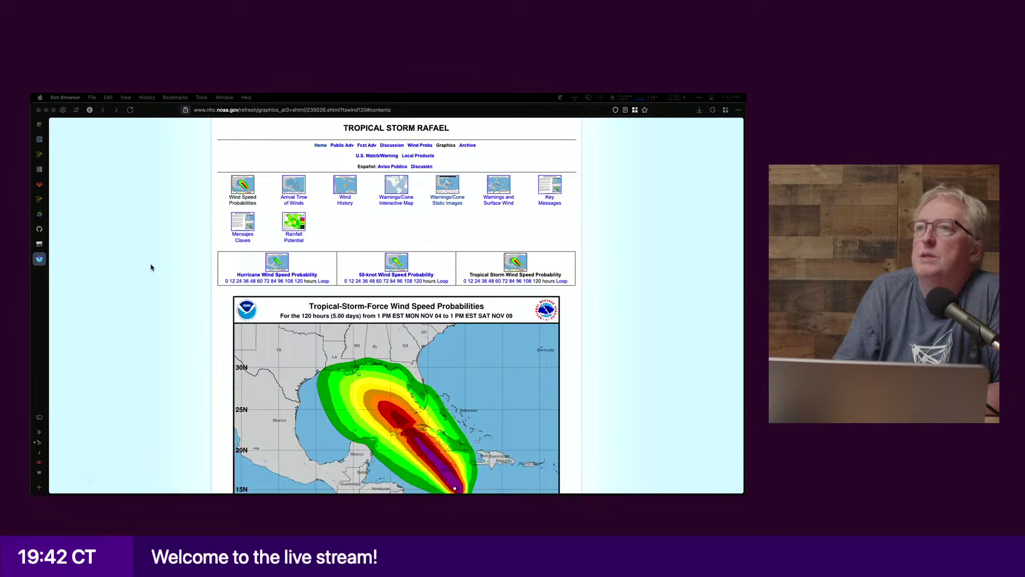
Step: Switch to the Astrospheric page and review its extended cloud forecast and hourly cloud cover forecast
{"action": "left_click", "coordinate": [40, 126]}
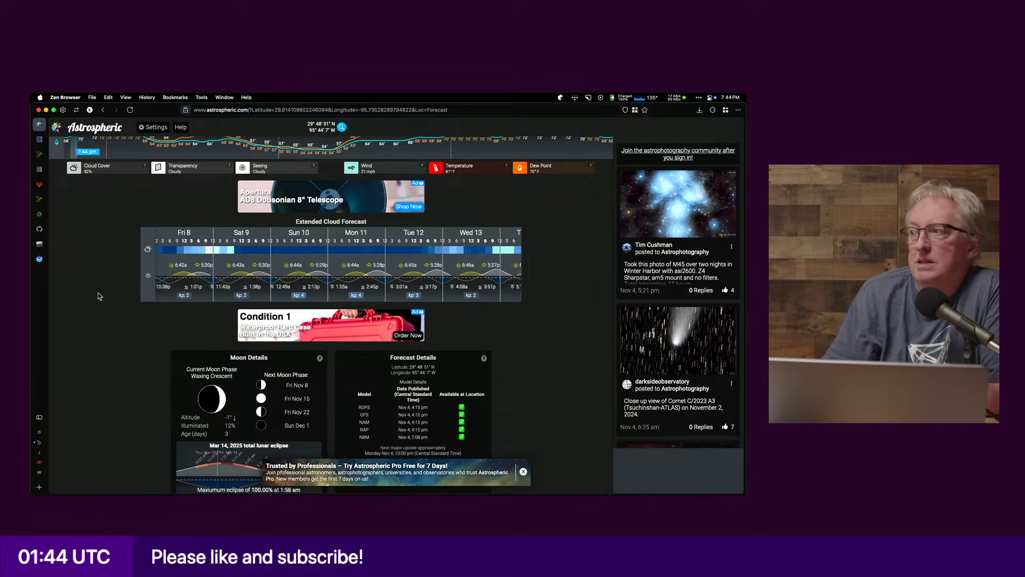
{"action": "scroll", "coordinate": [91, 283], "scroll_direction": "up", "scroll_amount": 2}
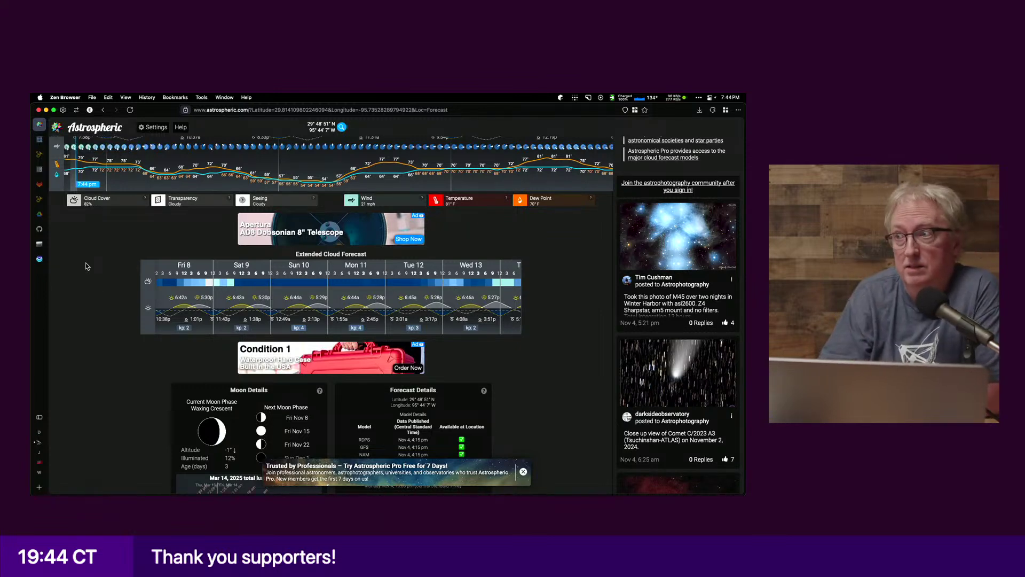
{"action": "scroll", "coordinate": [85, 267], "scroll_direction": "up", "scroll_amount": 4}
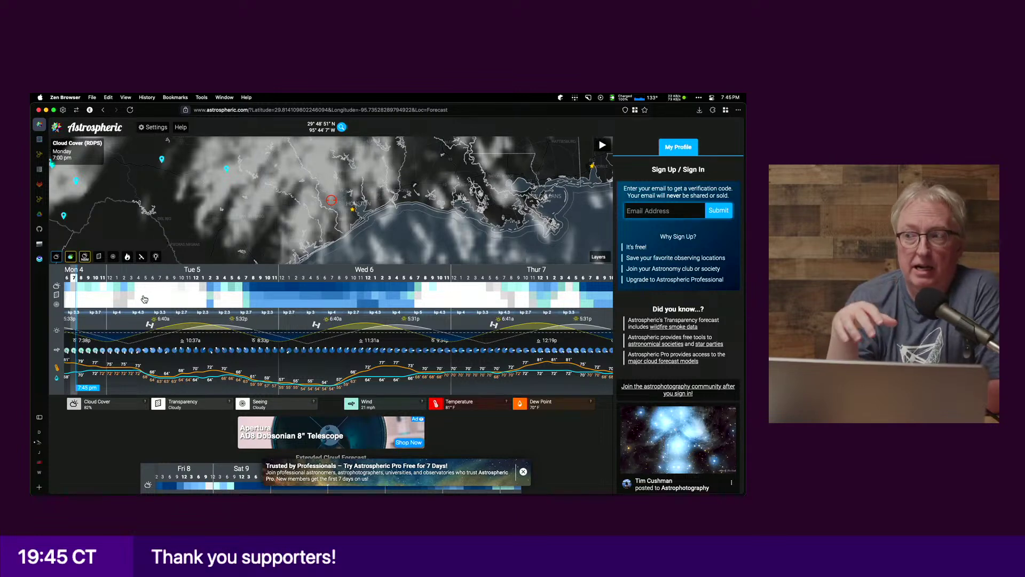
Step: Search the web for "astap" in a new tab and open the ASTAP, Astrometric Stacking Program page
{"action": "key", "text": "super+t"}
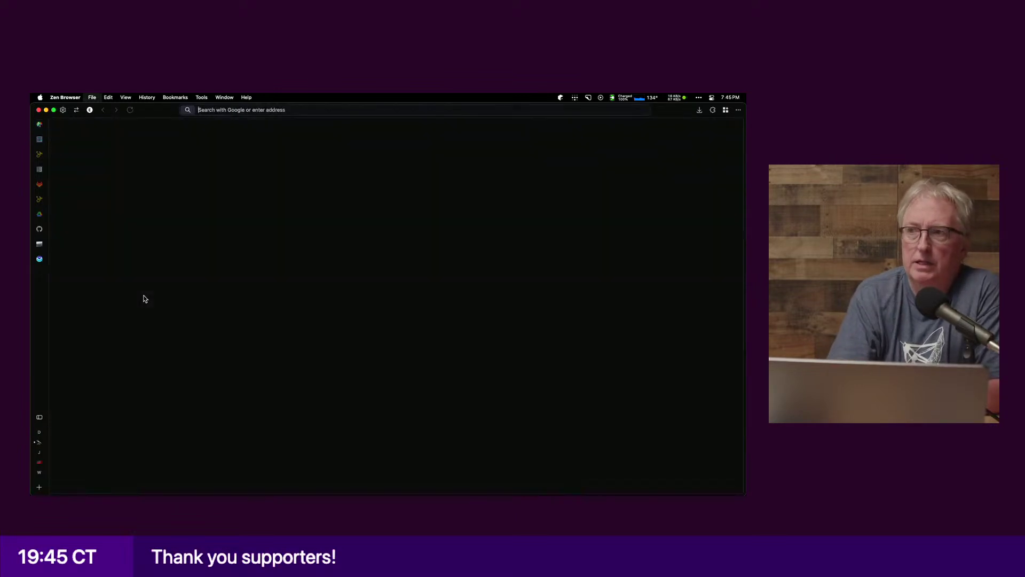
{"action": "type", "text": "astap"}
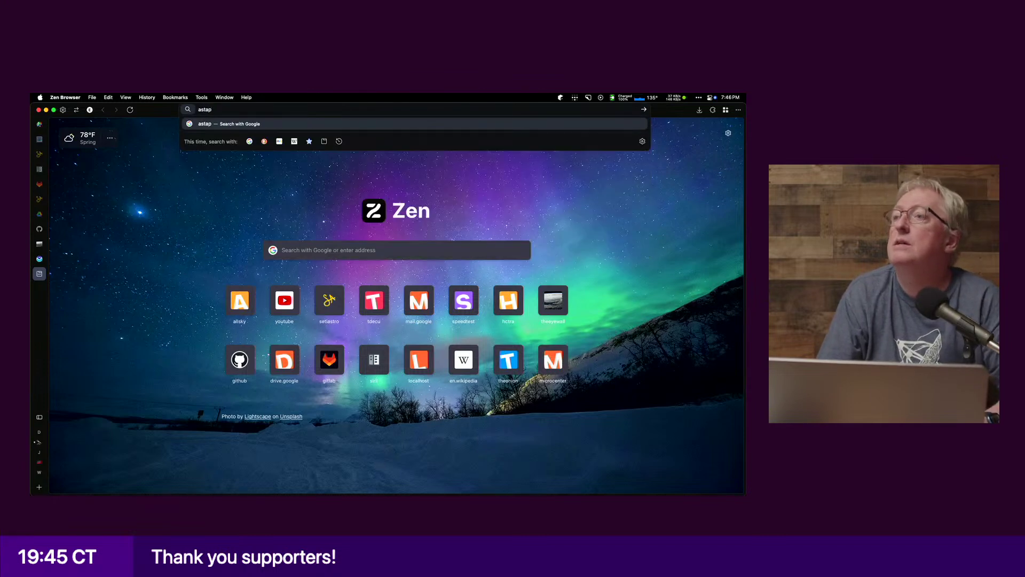
{"action": "key", "text": "Return"}
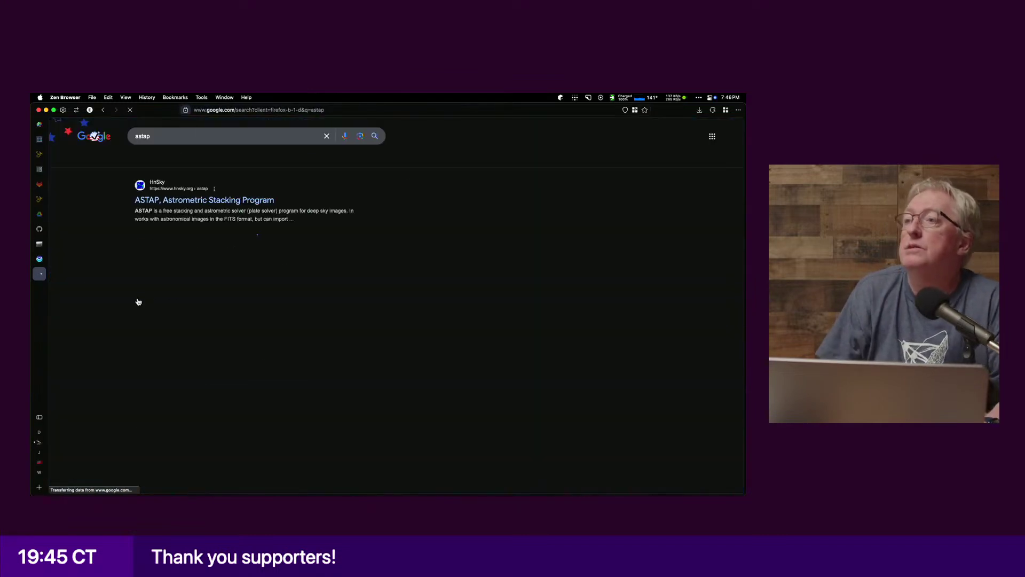
{"action": "left_click", "coordinate": [189, 200]}
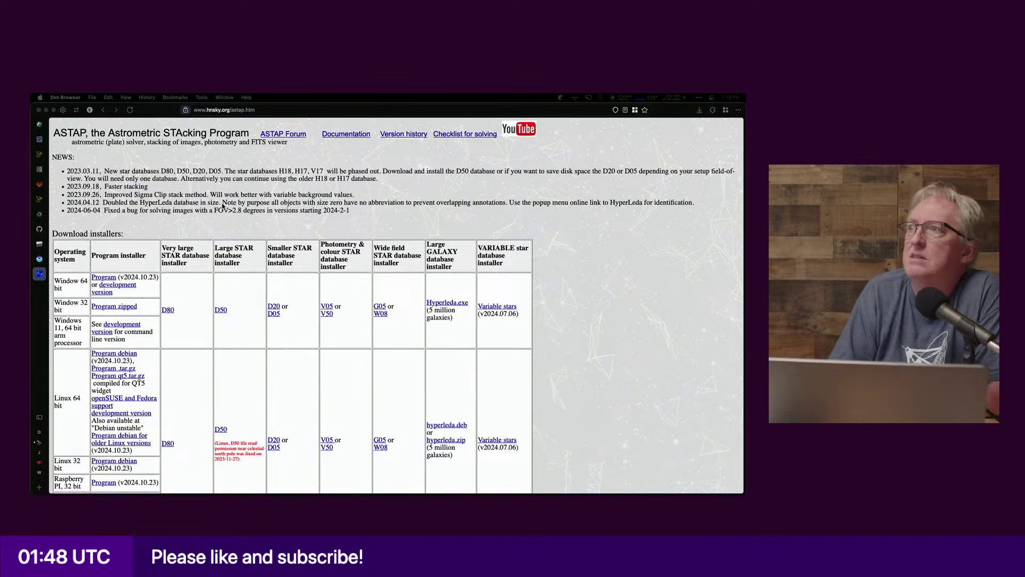
{"action": "left_click", "coordinate": [321, 223]}
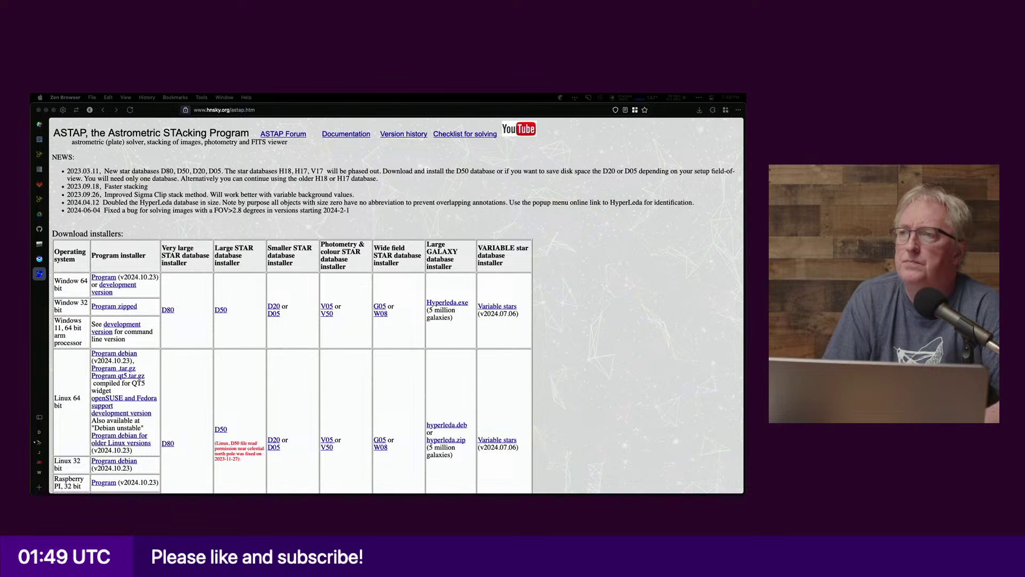
Step: Return to the Astrospheric page and check the cloud cover forecast for Tuesday at 8:00 pm and 10:00 pm
{"action": "left_click", "coordinate": [39, 133]}
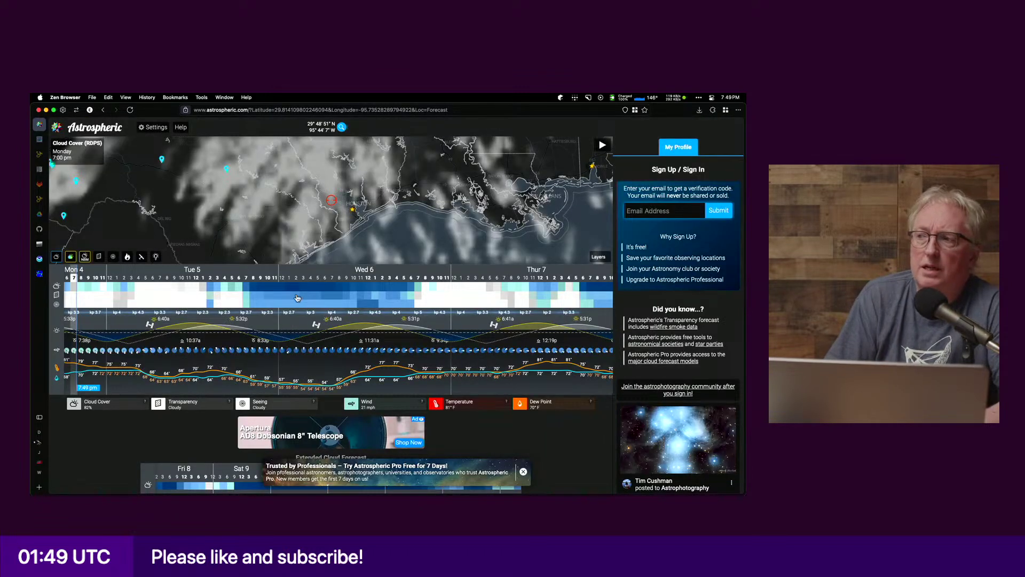
{"action": "left_click", "coordinate": [255, 292]}
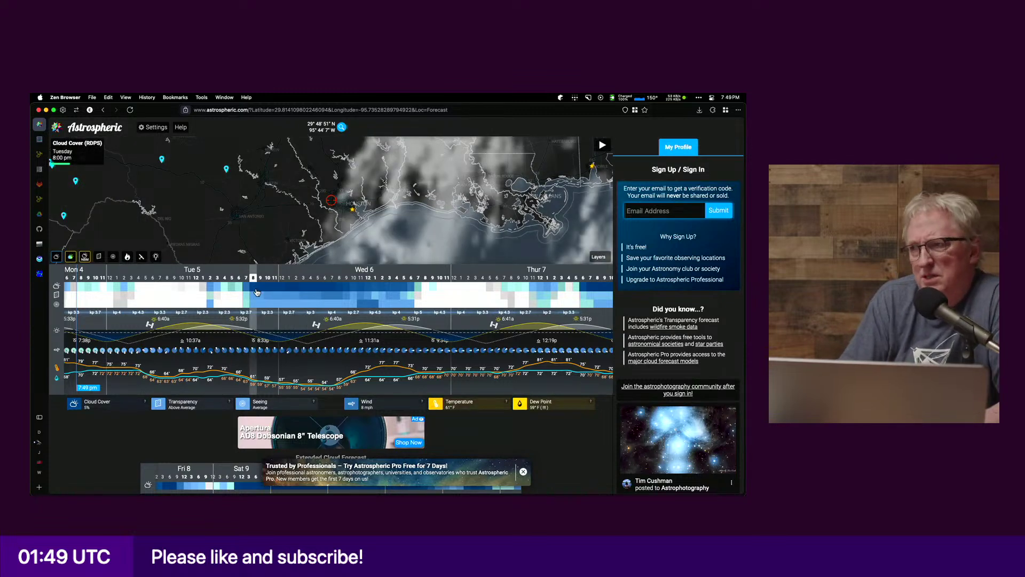
{"action": "left_click", "coordinate": [262, 291]}
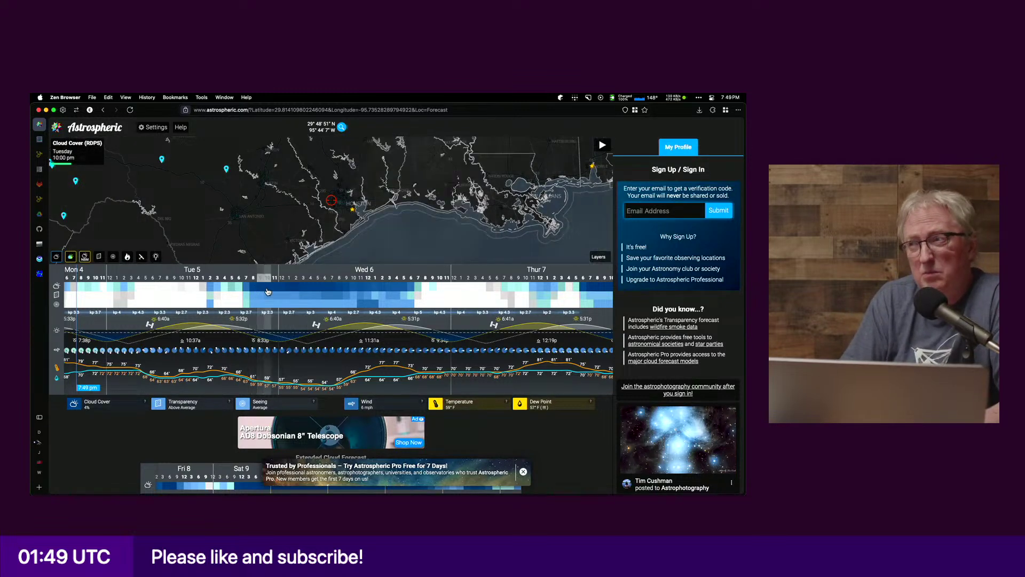
{"action": "left_click", "coordinate": [268, 291]}
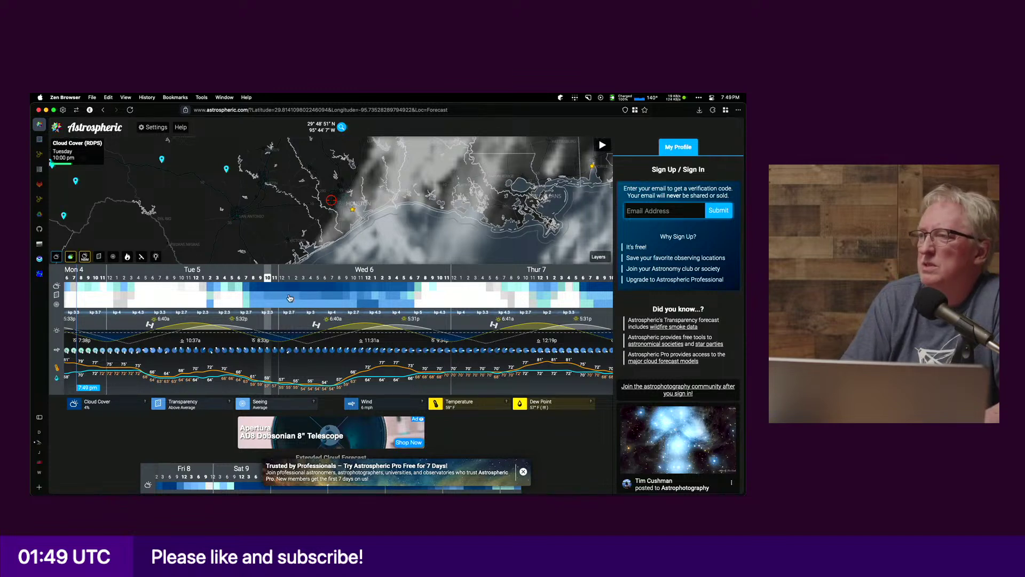
{"action": "left_click", "coordinate": [254, 287]}
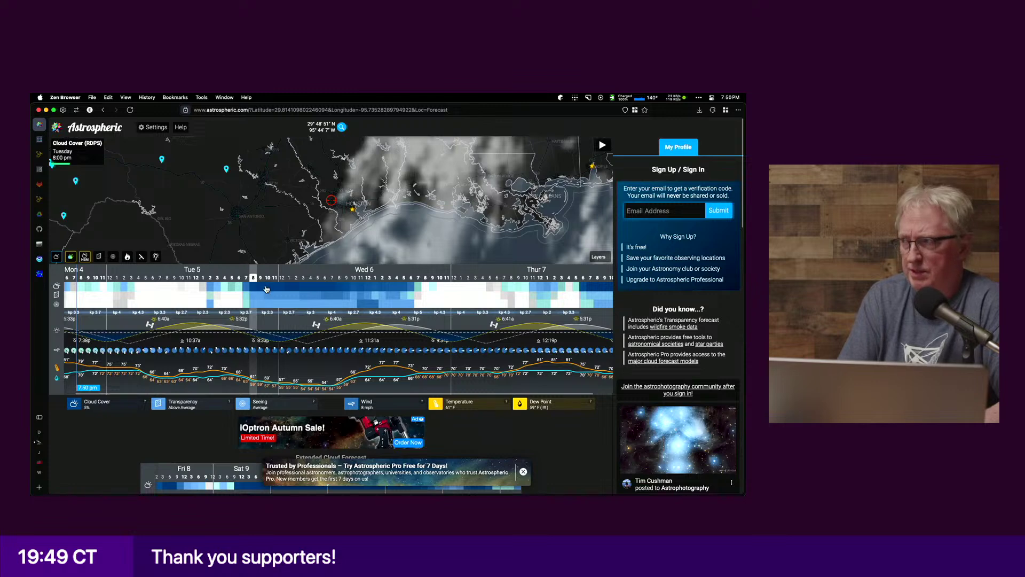
{"action": "scroll", "coordinate": [263, 284], "scroll_direction": "right", "scroll_amount": 2}
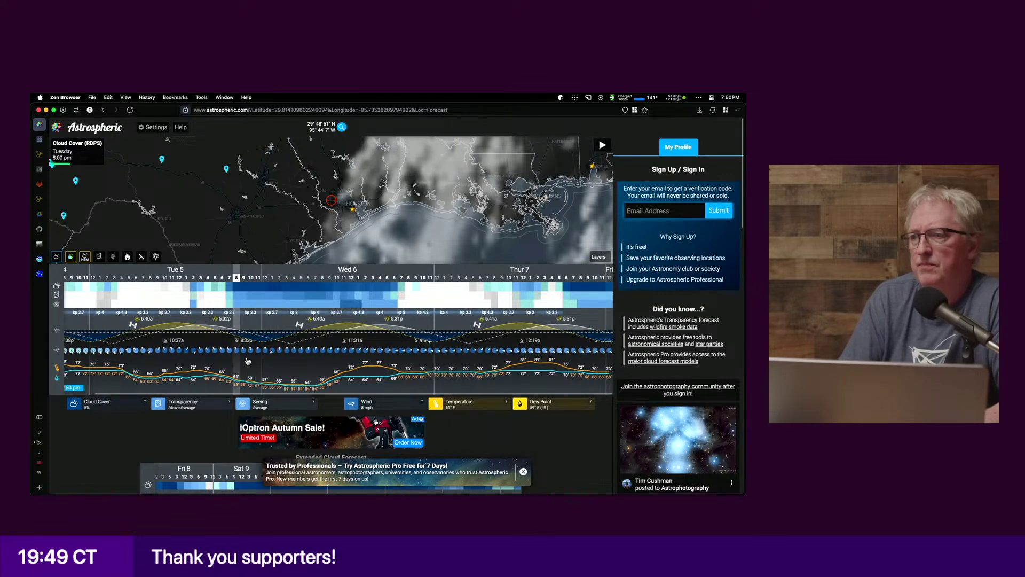
{"action": "scroll", "coordinate": [228, 358], "scroll_direction": "down", "scroll_amount": 5}
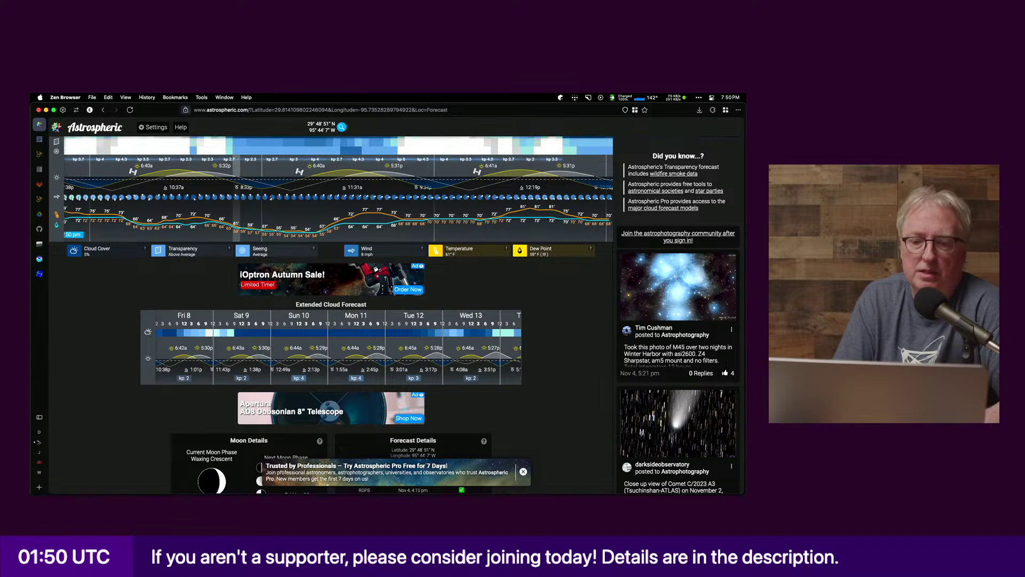
{"action": "key", "text": "super+Tab"}
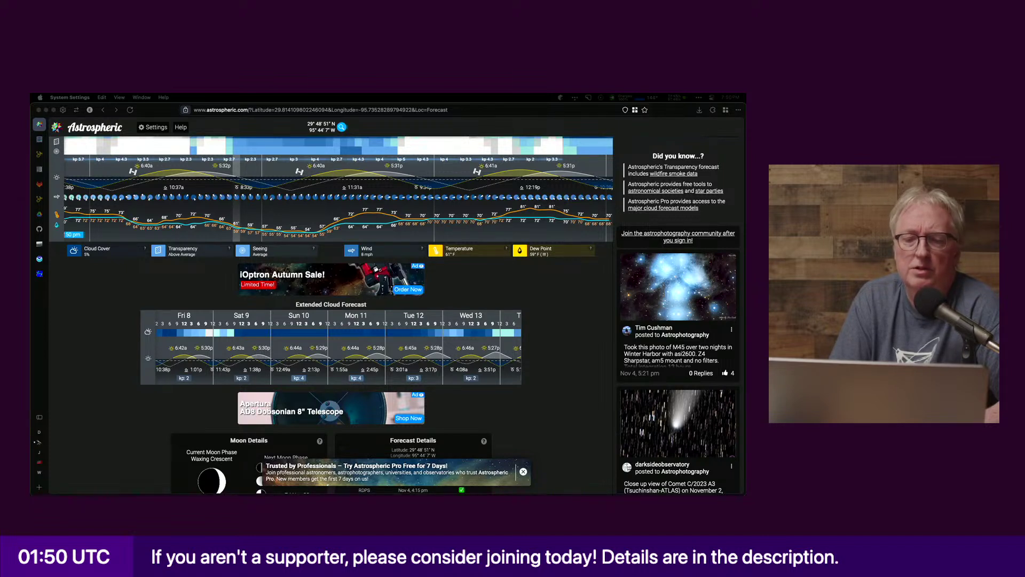
{"action": "key", "text": "super+Tab"}
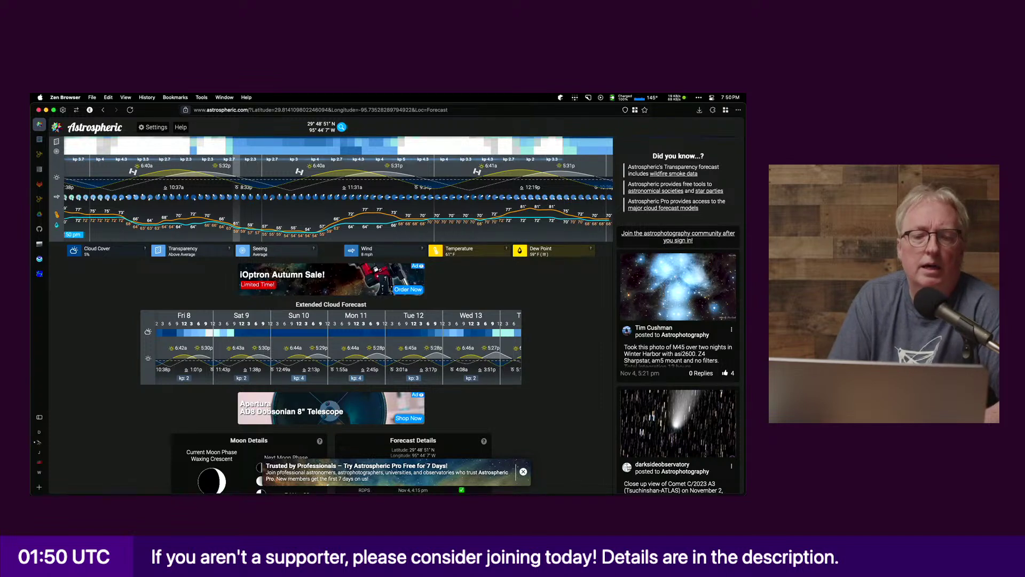
{"action": "key", "text": "super+Tab"}
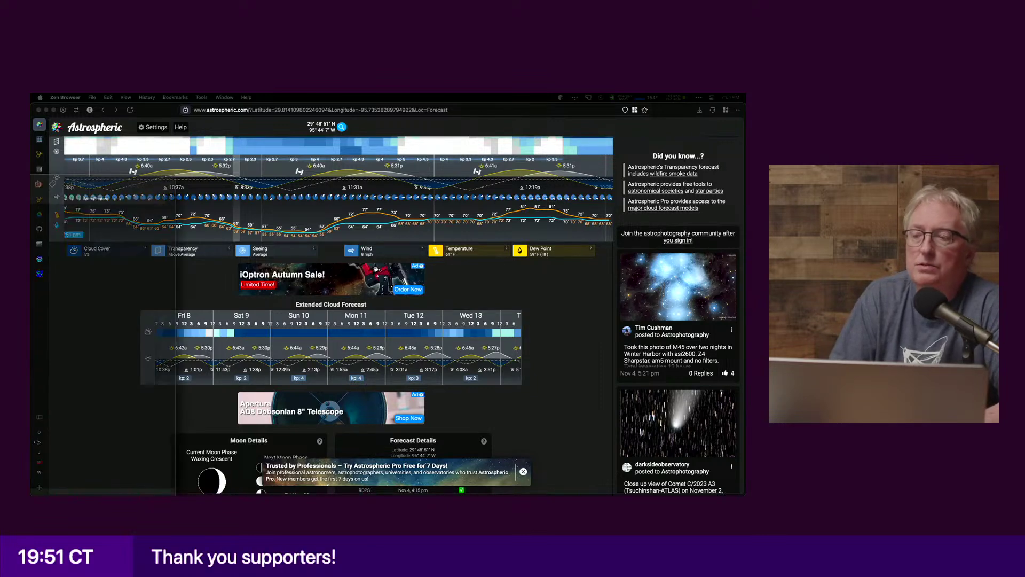
{"action": "left_click_drag", "start_coordinate": [271, 148], "coordinate": [205, 164]}
{"action": "key", "text": "super+Tab"}
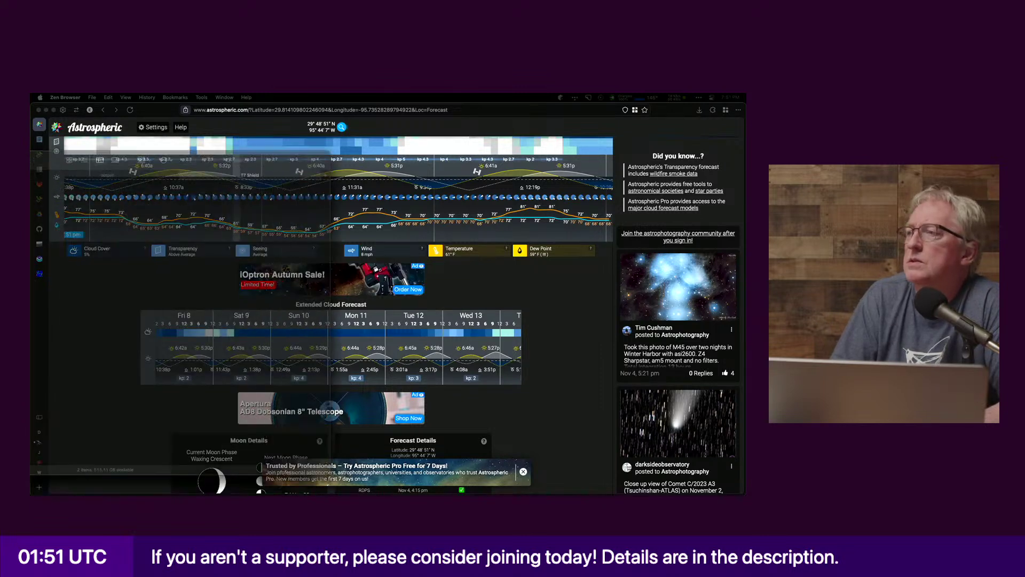
Step: Switch to Finder and show the contents of the Live20241103 folder inside AstroPhotos
{"action": "key", "text": "super+Tab"}
{"action": "left_click", "coordinate": [170, 187]}
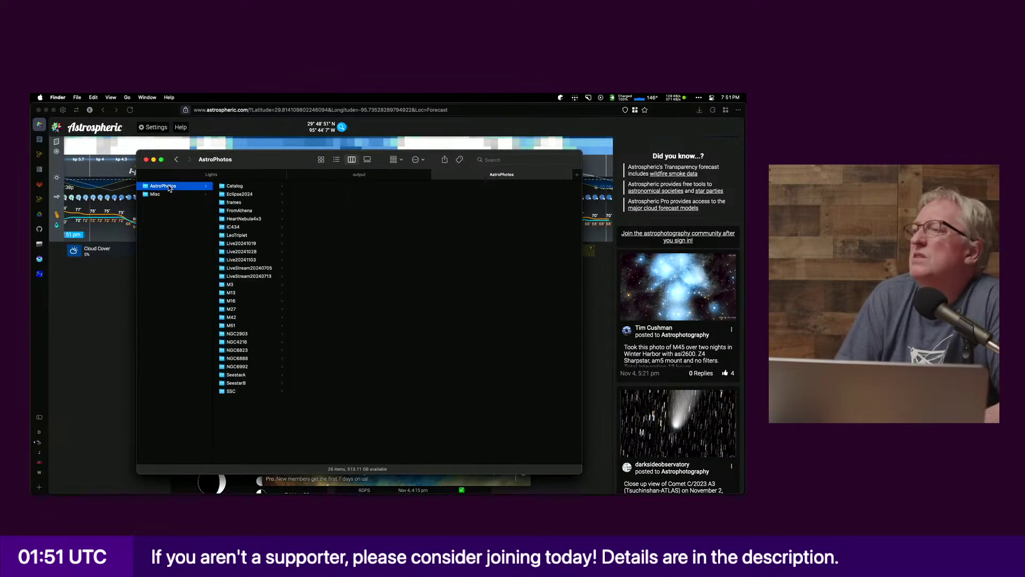
{"action": "left_click", "coordinate": [256, 261]}
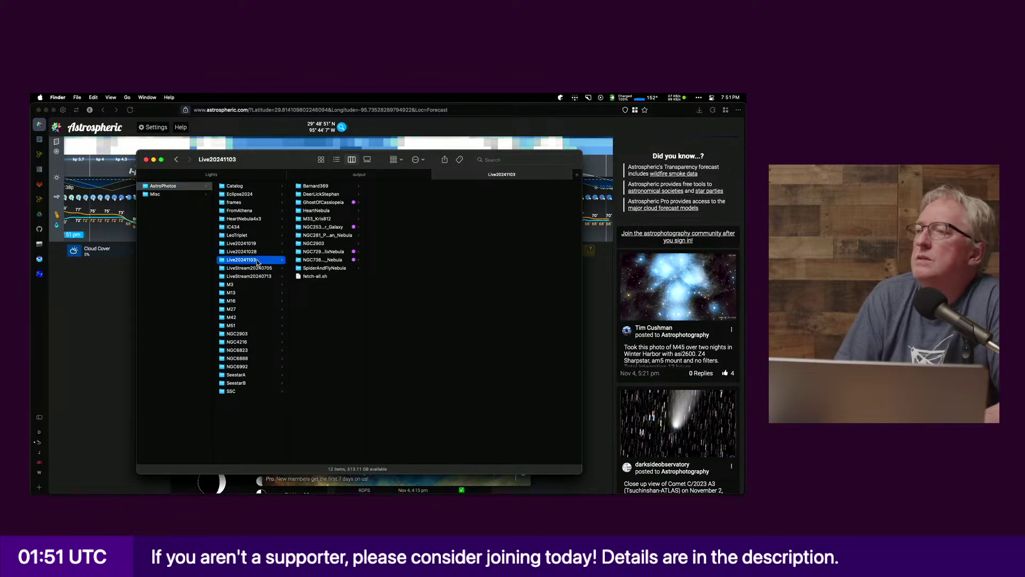
Step: Rename the Live20241103 folder inside AstroPhotos to Live20241104
{"action": "left_click", "coordinate": [256, 261]}
{"action": "key", "text": "Right"}
{"action": "key", "text": "BackSpace"}
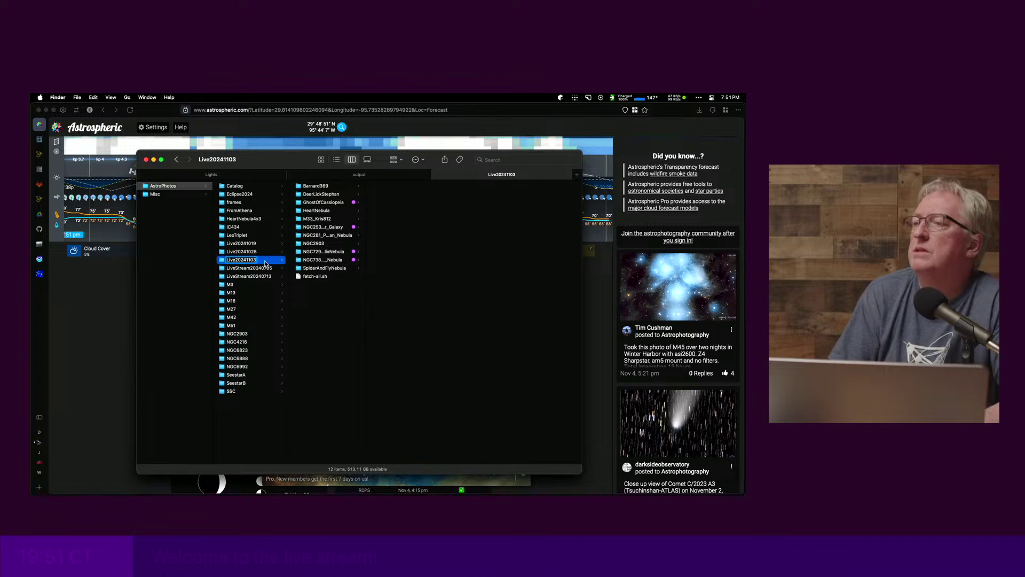
{"action": "type", "text": "4"}
{"action": "key", "text": "Return"}
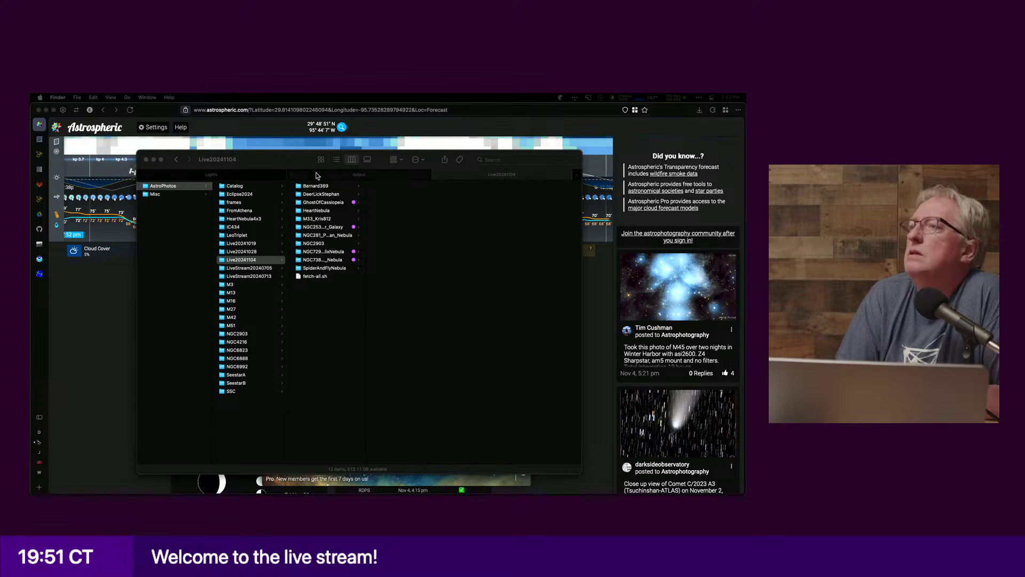
Step: Reposition the Finder window and widen the column listing the Live20241104 contents to show full folder names
{"action": "left_click", "coordinate": [289, 157]}
{"action": "left_click_drag", "start_coordinate": [290, 157], "coordinate": [196, 136]}
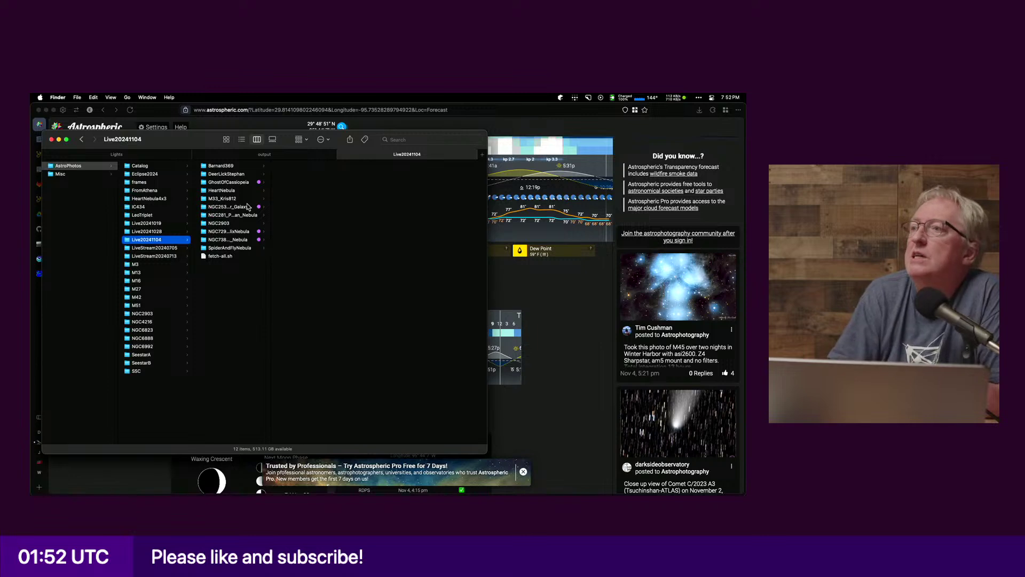
{"action": "left_click_drag", "start_coordinate": [271, 241], "coordinate": [297, 224]}
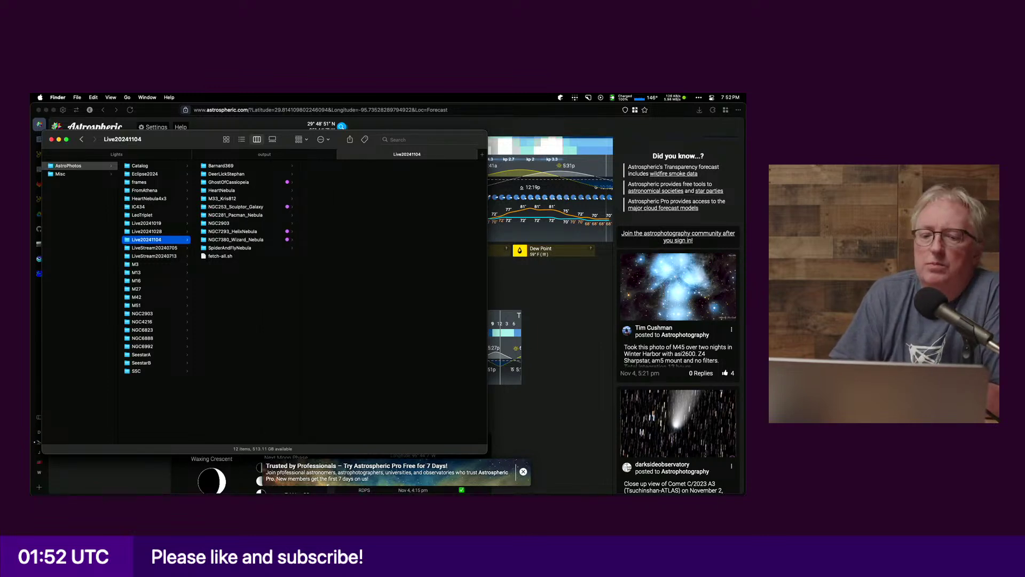
Step: Show the contents of the GhostOfCassiopeia subs folder and widen the Finder window to fit the full file names
{"action": "left_click", "coordinate": [229, 183]}
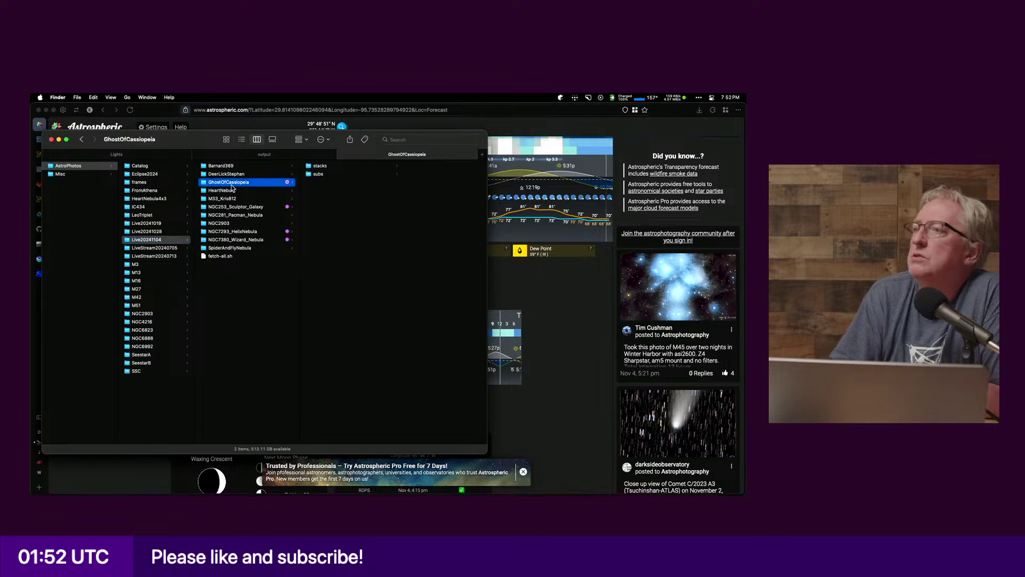
{"action": "left_click", "coordinate": [252, 206]}
{"action": "left_click", "coordinate": [267, 182]}
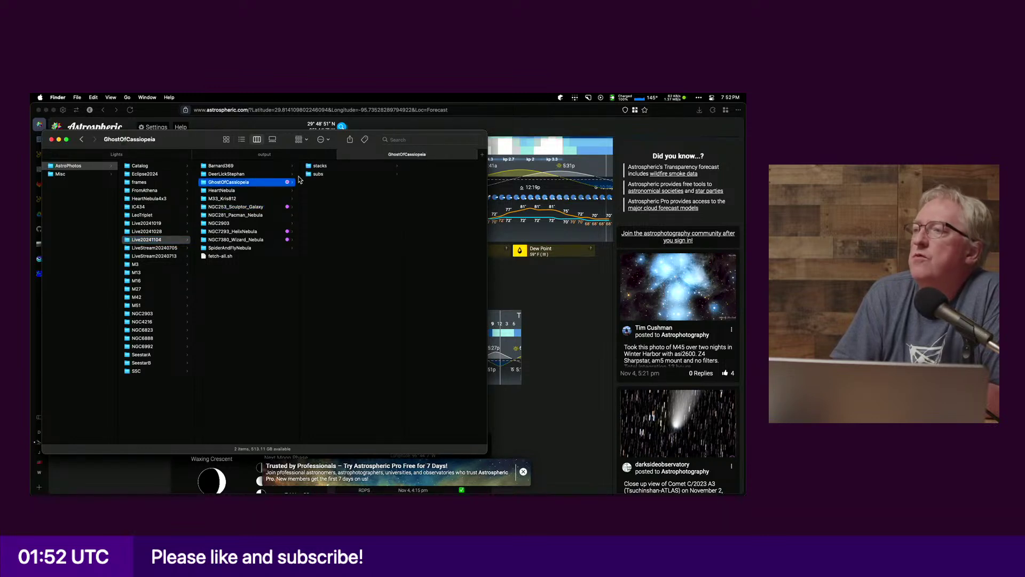
{"action": "left_click", "coordinate": [331, 176]}
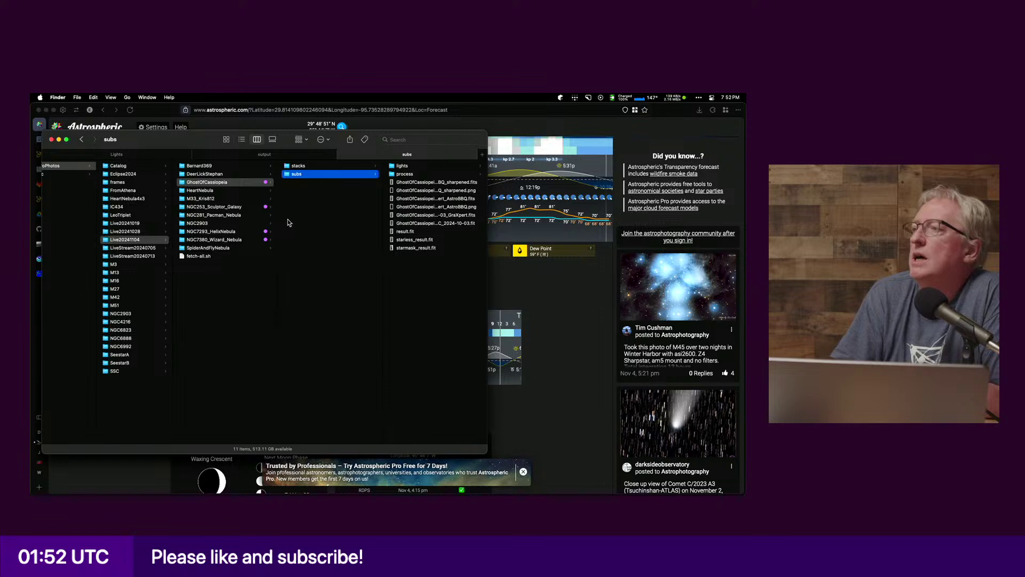
{"action": "left_click_drag", "start_coordinate": [487, 278], "coordinate": [621, 270]}
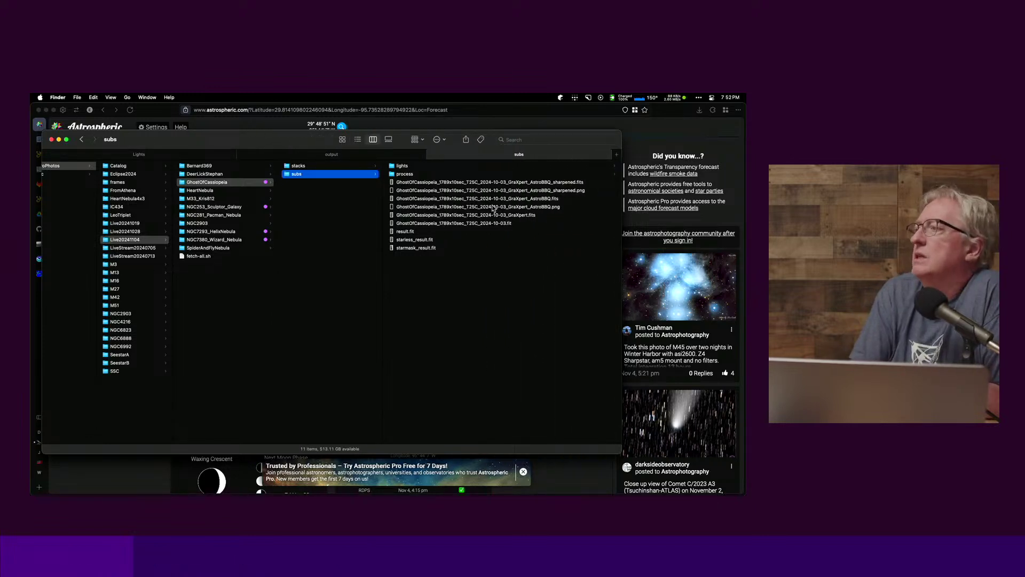
Step: Look through the GhostOfCassiopeia stacks folder and its process subfolder, and select the stacked .fit image dated 2024-10-03
{"action": "left_click", "coordinate": [301, 167]}
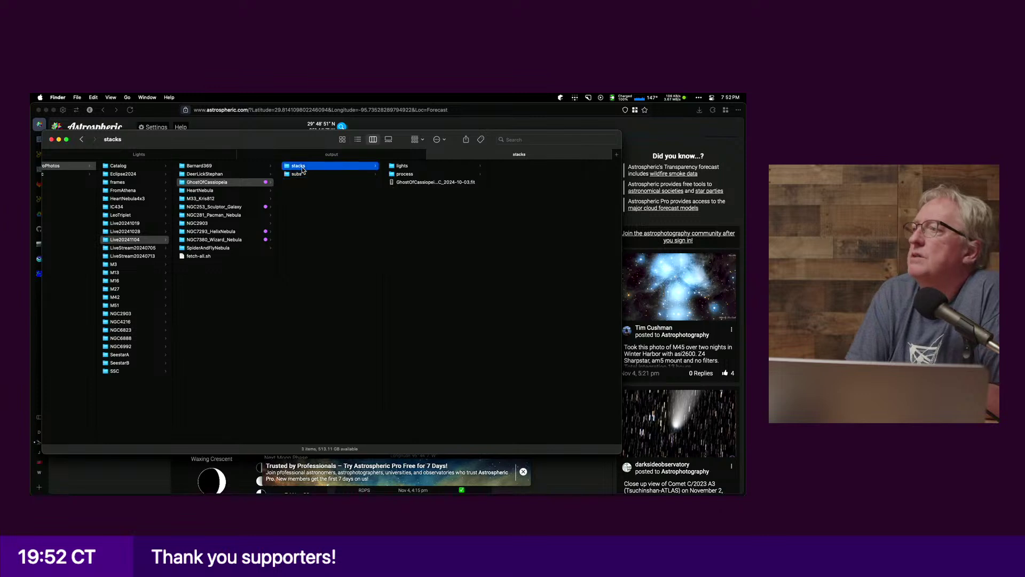
{"action": "left_click", "coordinate": [408, 182]}
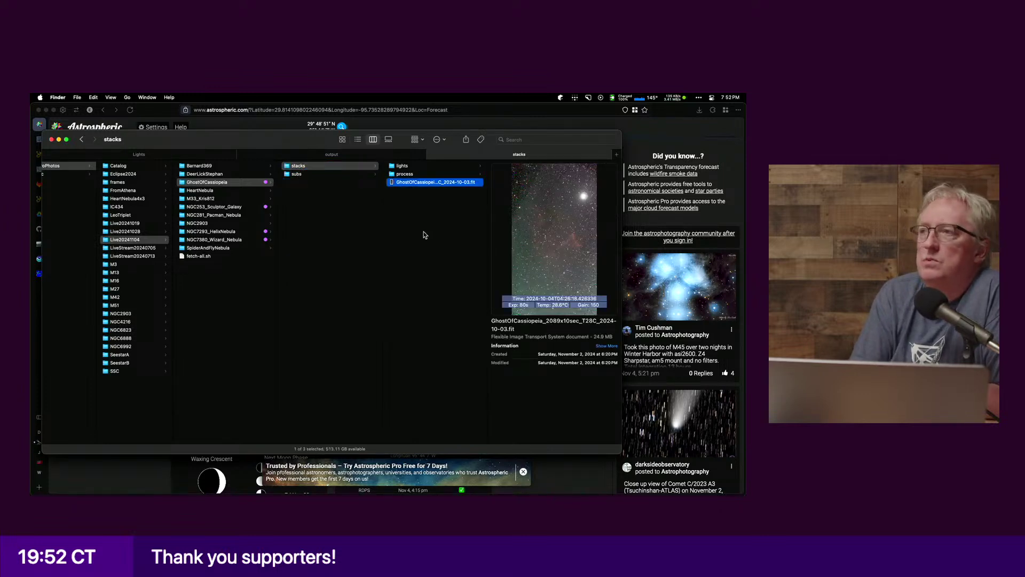
{"action": "key", "text": "Up"}
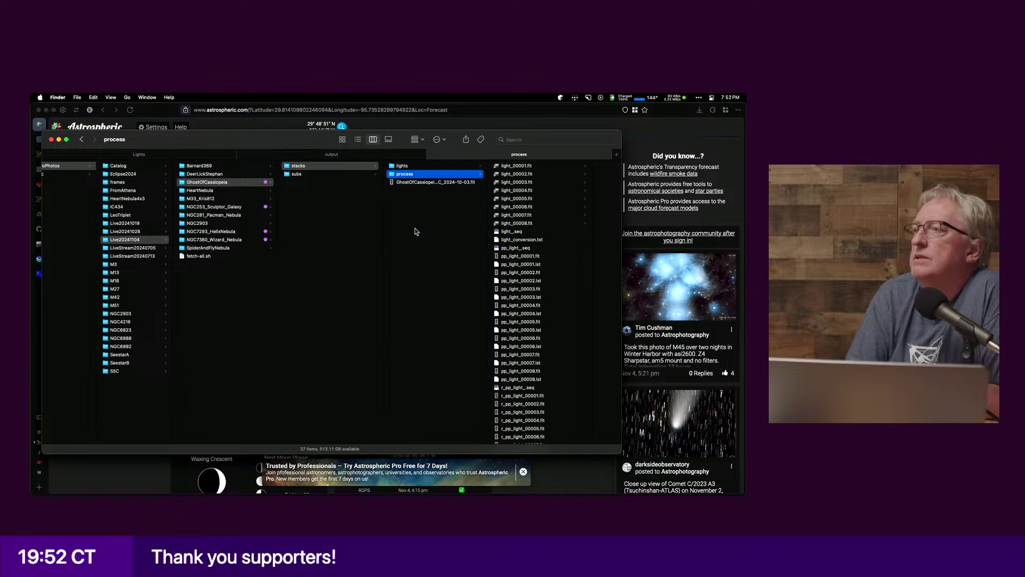
{"action": "left_click", "coordinate": [411, 184]}
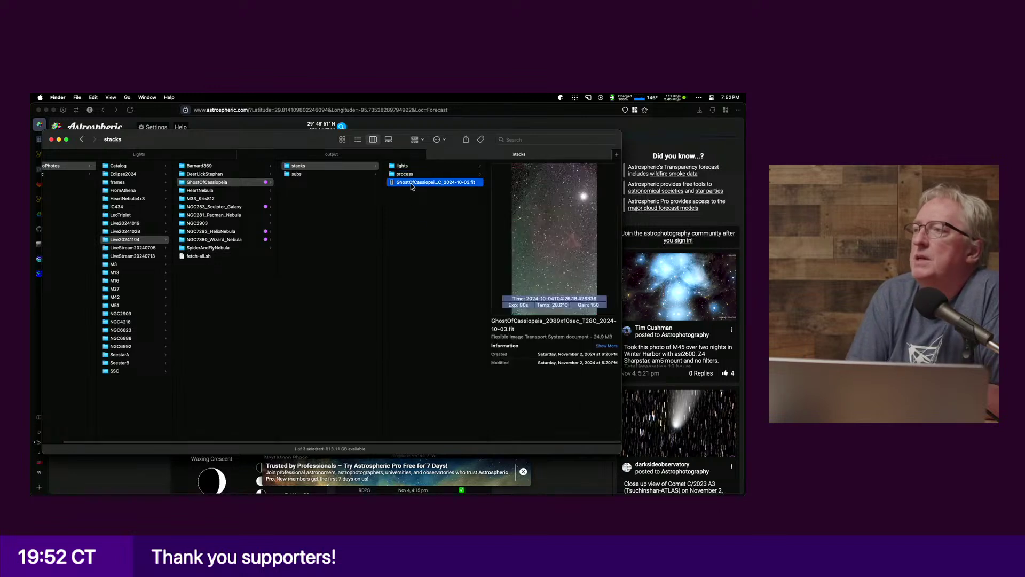
{"action": "double_click", "coordinate": [411, 184]}
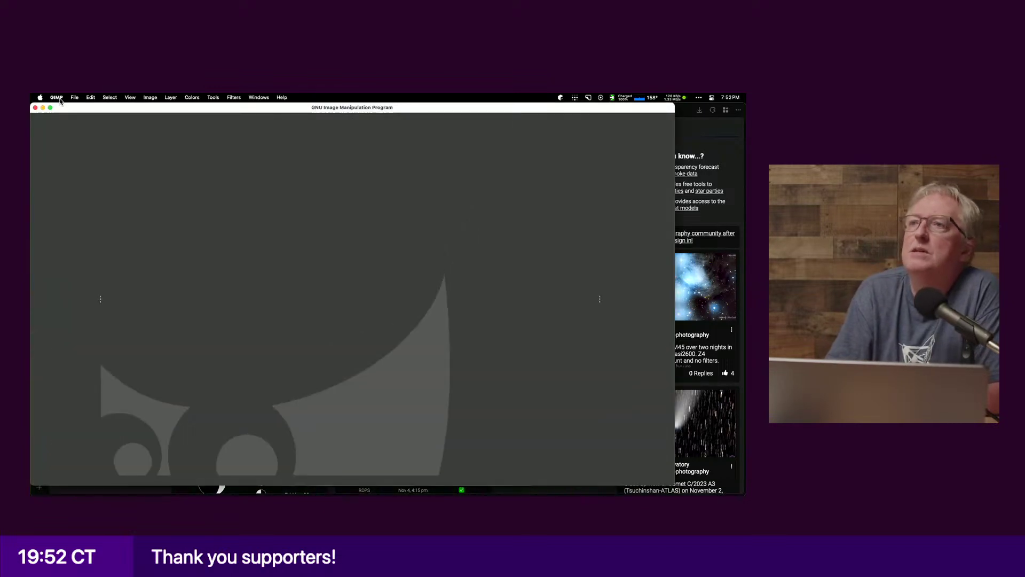
{"action": "left_click", "coordinate": [58, 98]}
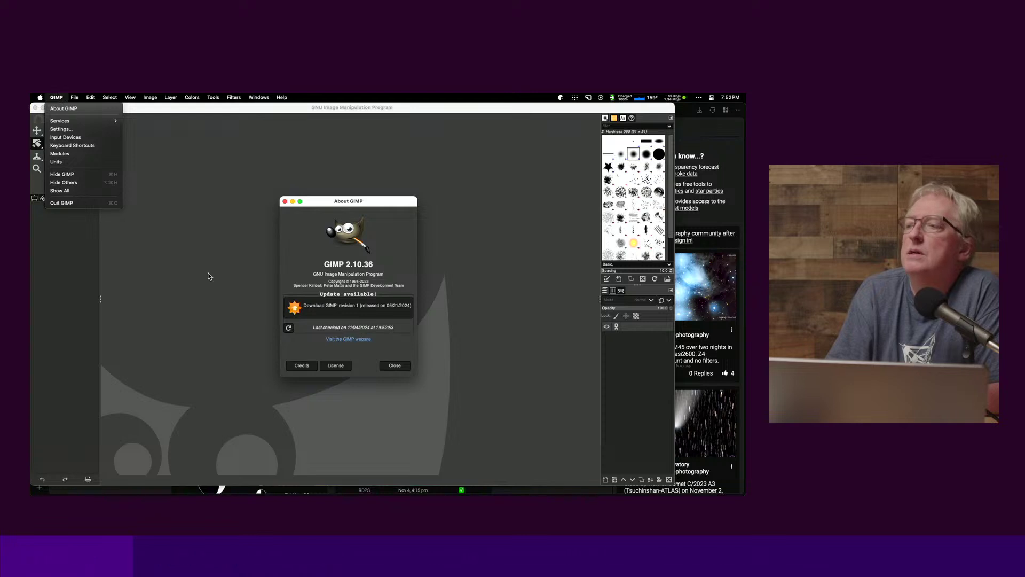
{"action": "left_click", "coordinate": [386, 368]}
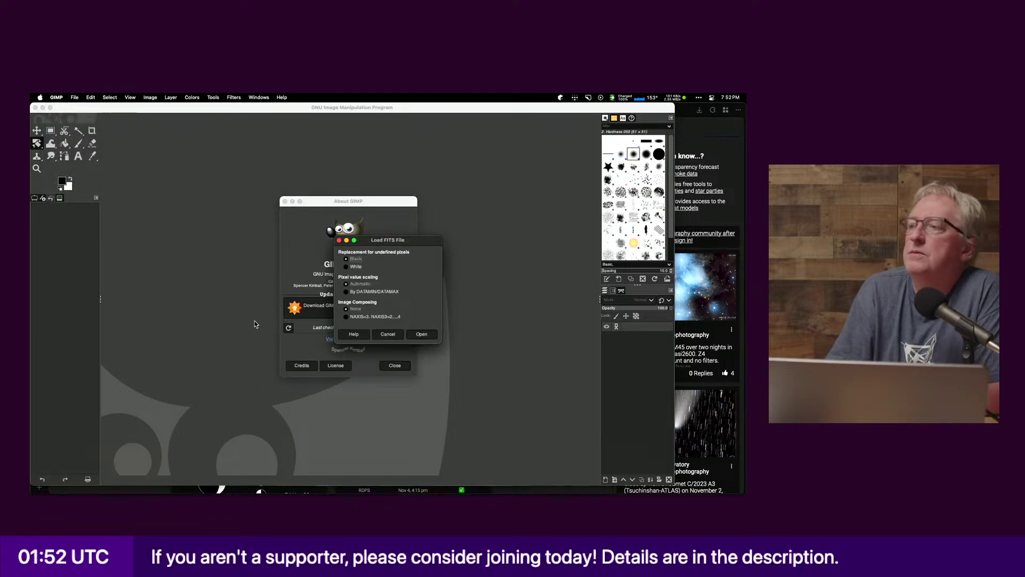
{"action": "left_click", "coordinate": [399, 334]}
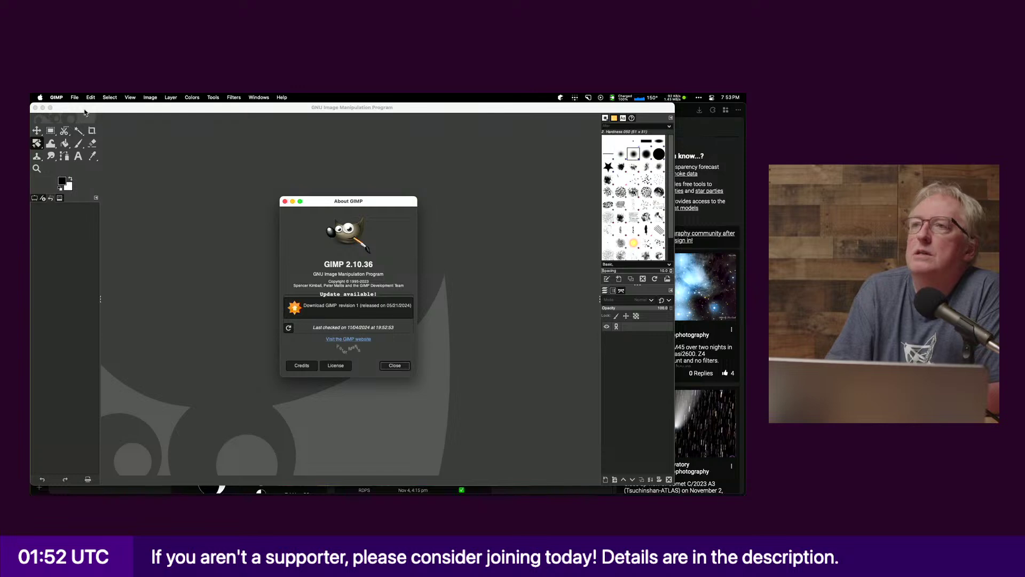
{"action": "left_click", "coordinate": [56, 97]}
{"action": "left_click", "coordinate": [73, 204]}
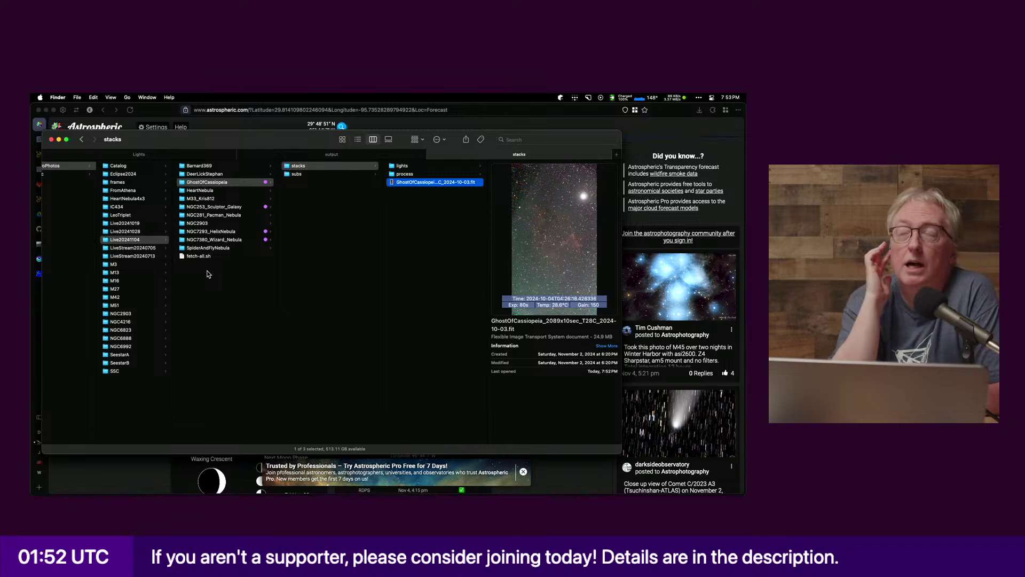
Step: Check the lights folder under stacks and view a Quick Look preview of the GhostOfCassiopeia stacked .fit image
{"action": "left_click", "coordinate": [423, 166]}
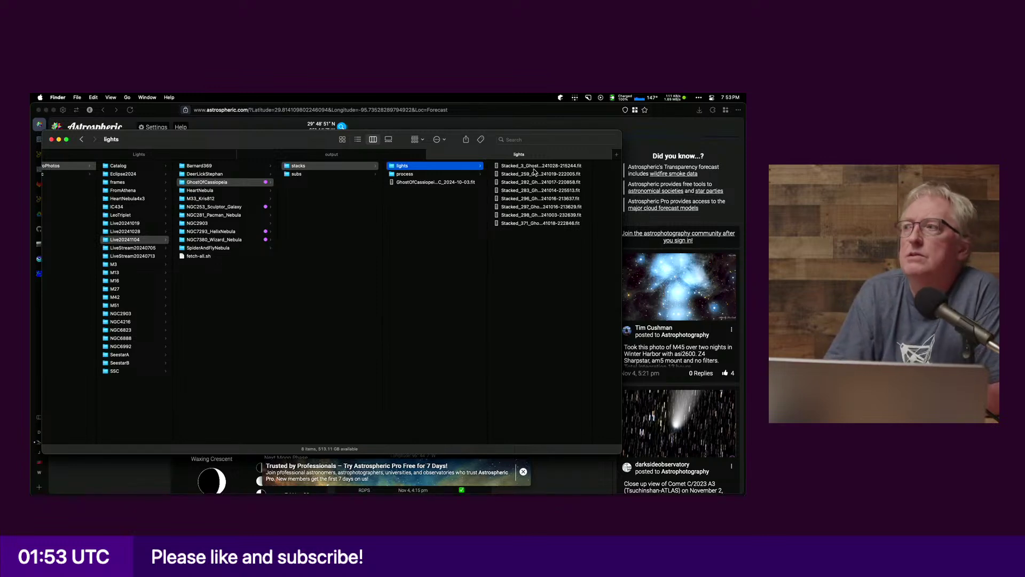
{"action": "left_click", "coordinate": [427, 183]}
{"action": "key", "text": "space"}
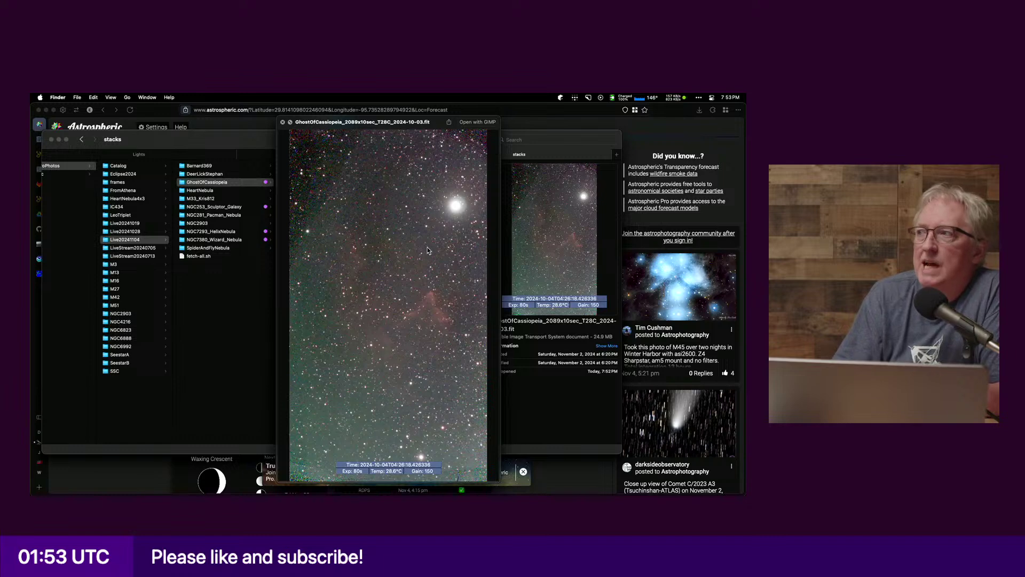
{"action": "key", "text": "space"}
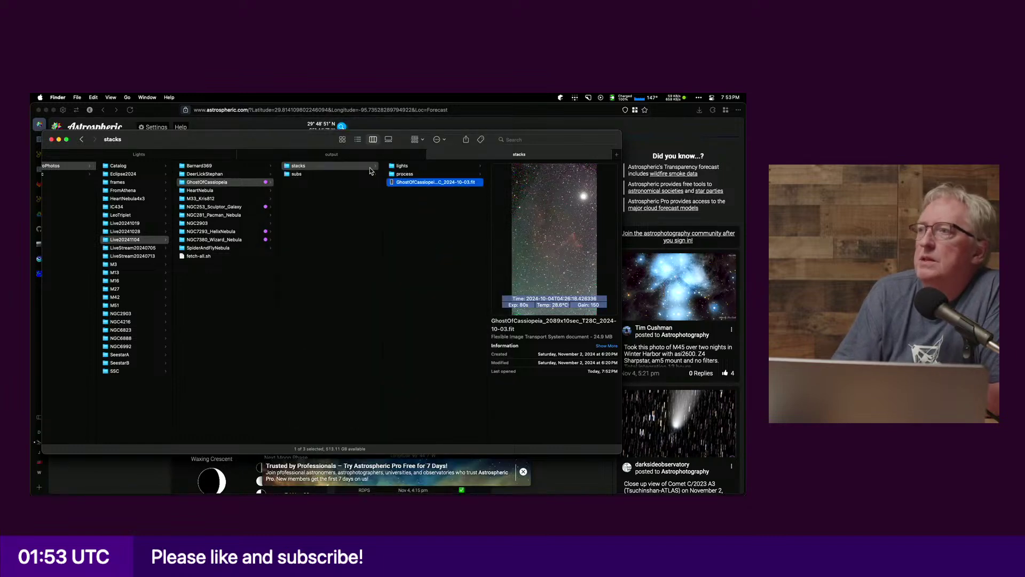
Step: Select the AstroBBQ_sharpened PNG in the GhostOfCassiopeia subs folder and enlarge the file column and Finder window
{"action": "left_click", "coordinate": [309, 174]}
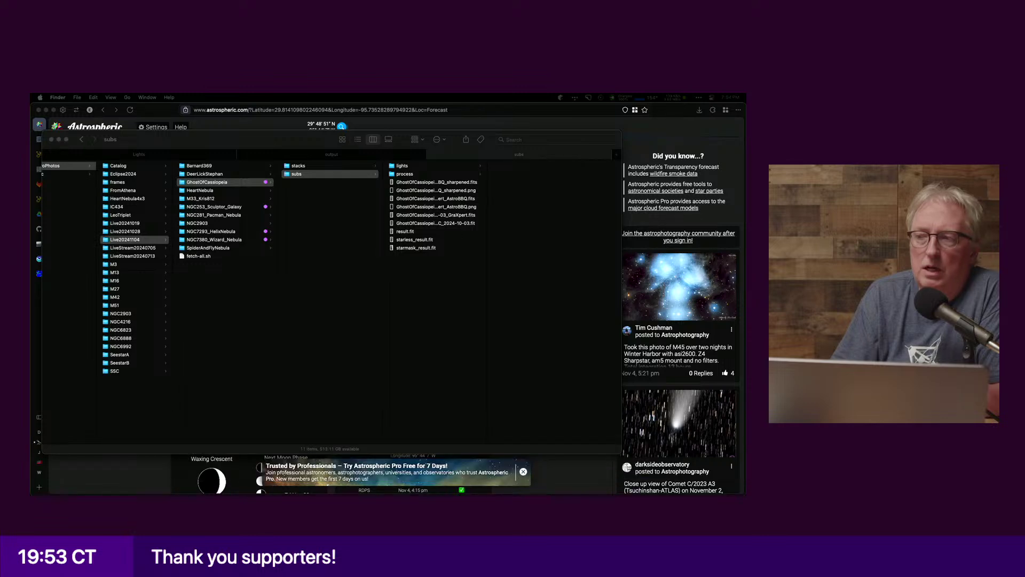
{"action": "left_click", "coordinate": [450, 188]}
{"action": "left_click", "coordinate": [450, 190]}
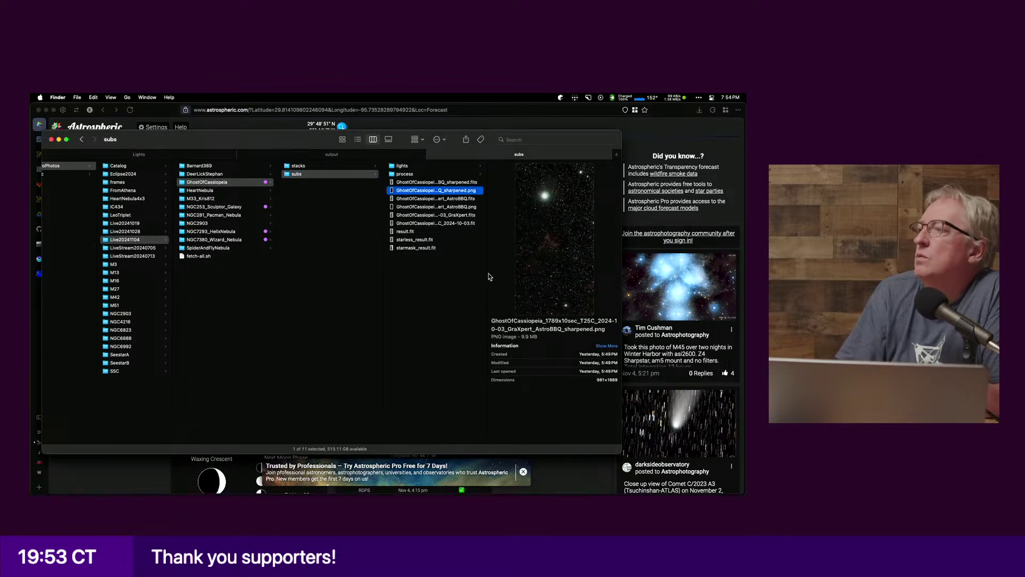
{"action": "left_click_drag", "start_coordinate": [486, 263], "coordinate": [600, 256]}
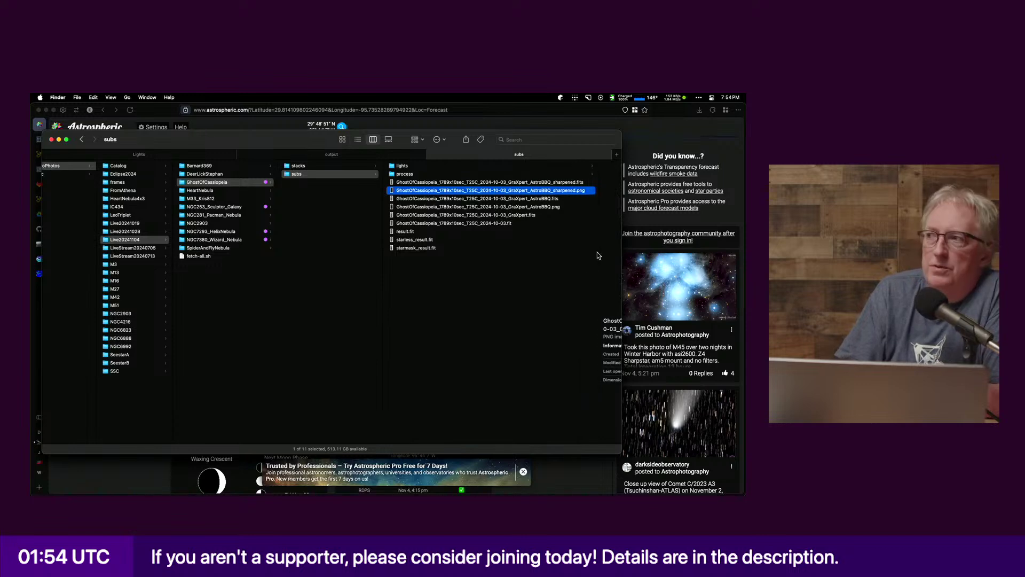
{"action": "double_click", "coordinate": [195, 139]}
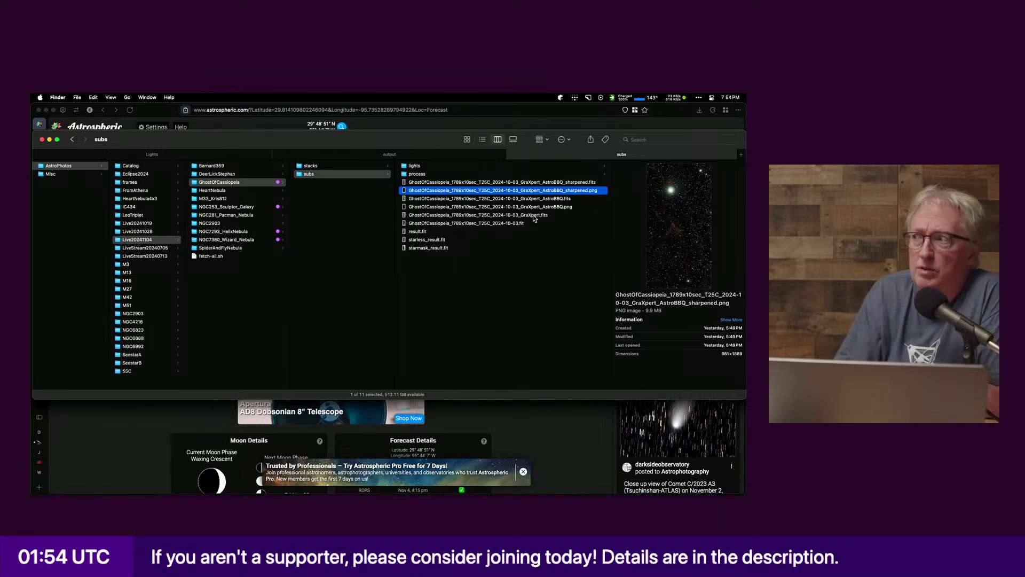
Step: Compare the GhostOfCassiopeia AstroBBQ.png and AstroBBQ_sharpened.png images by switching between them in a Quick Look preview
{"action": "left_click", "coordinate": [520, 208]}
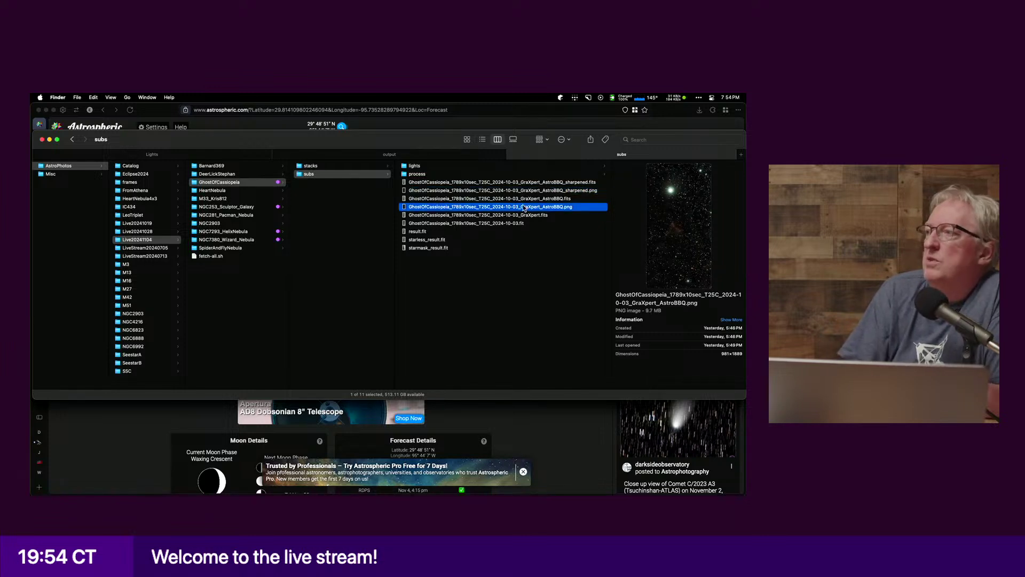
{"action": "key", "text": "space"}
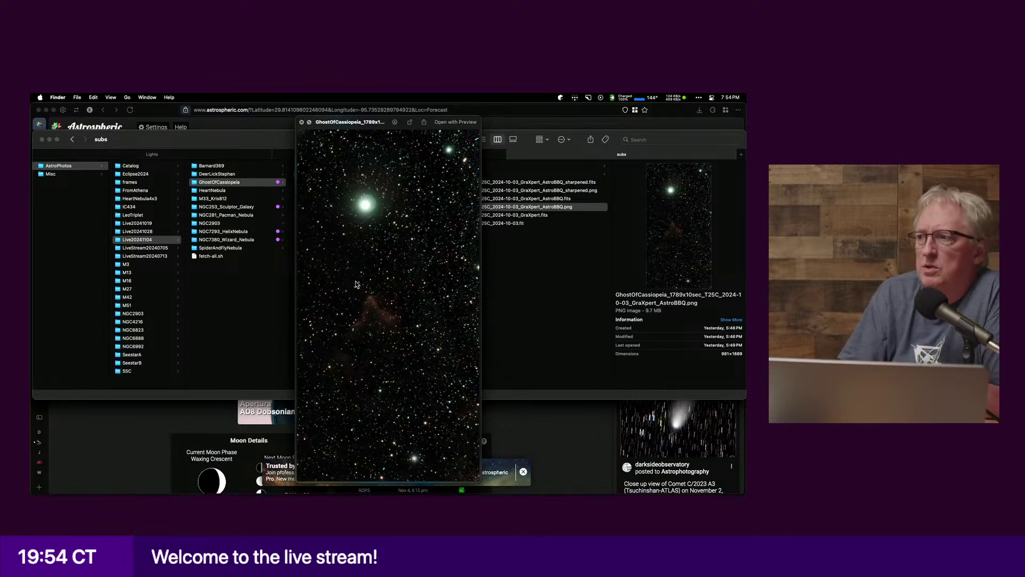
{"action": "left_click", "coordinate": [527, 191]}
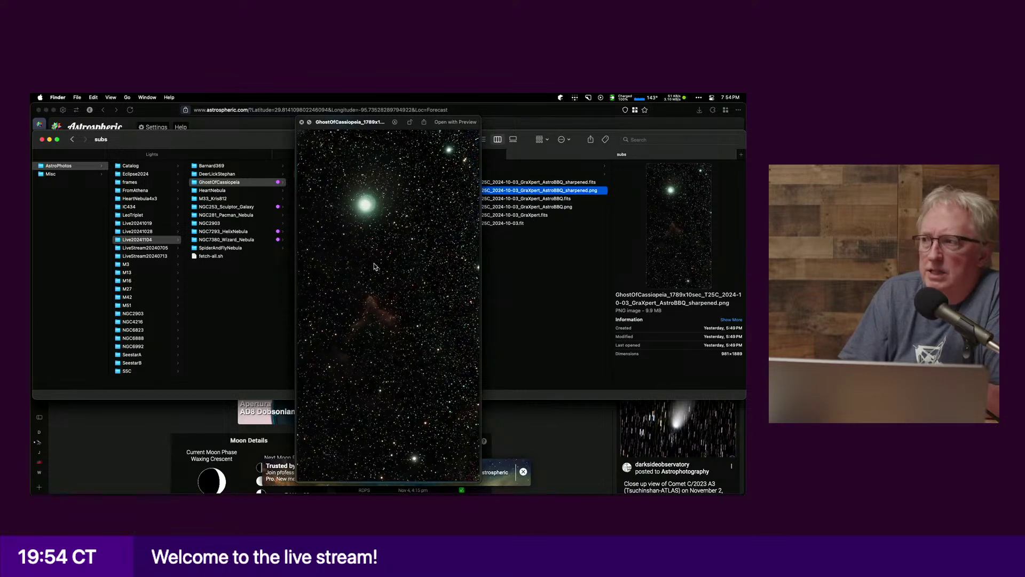
{"action": "left_click", "coordinate": [516, 208]}
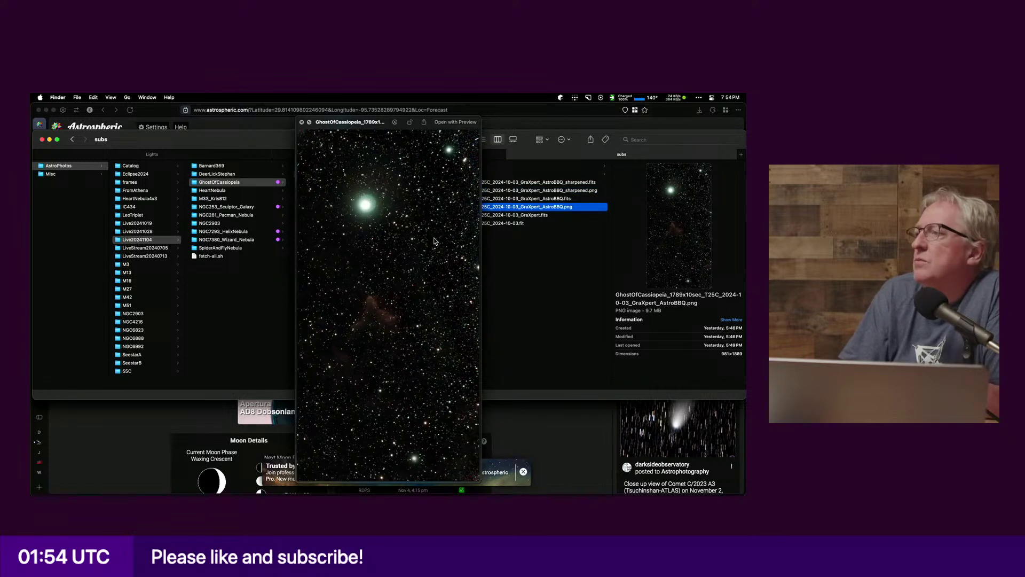
{"action": "left_click", "coordinate": [554, 191]}
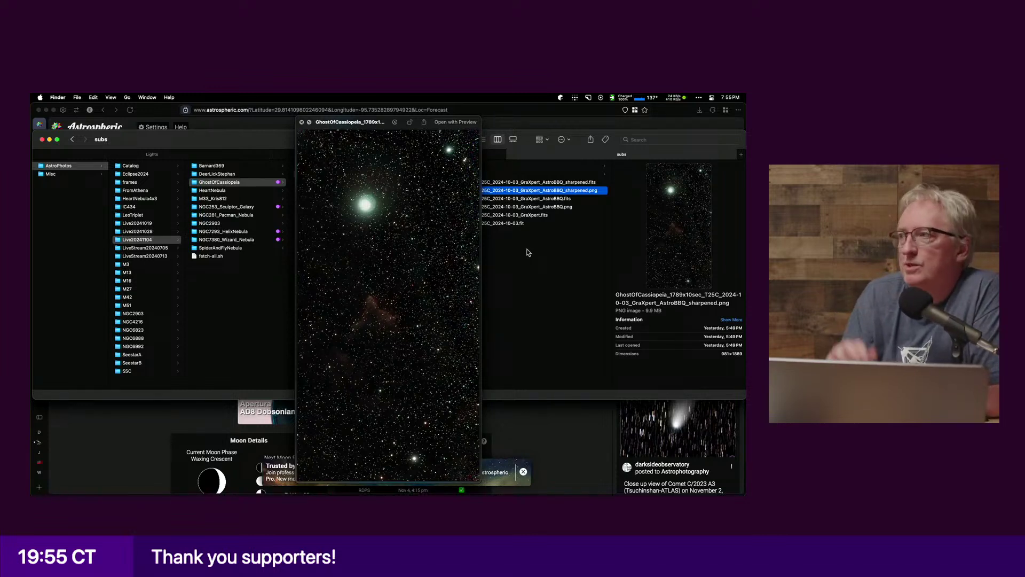
{"action": "left_click", "coordinate": [563, 208]}
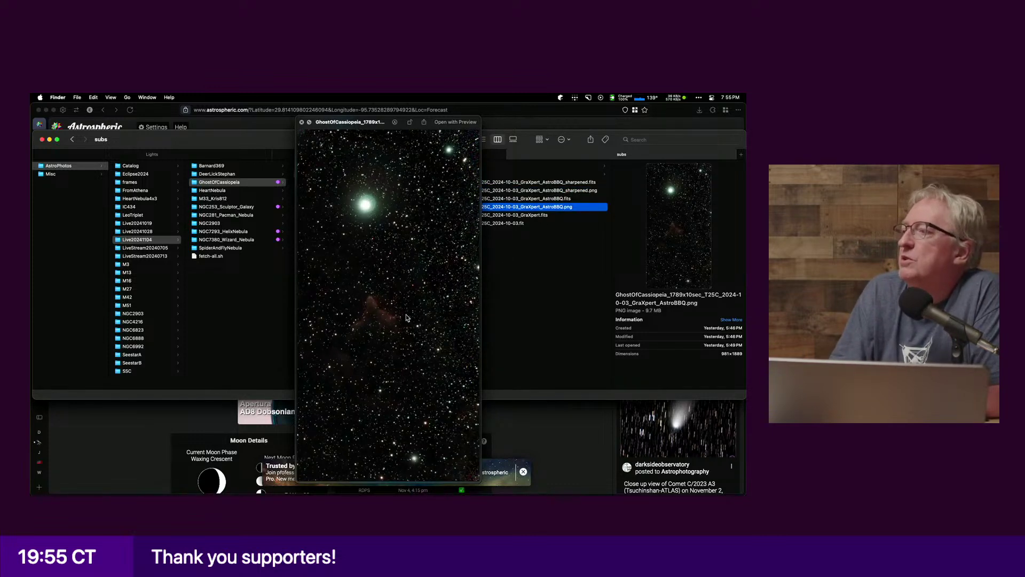
{"action": "left_click", "coordinate": [539, 192]}
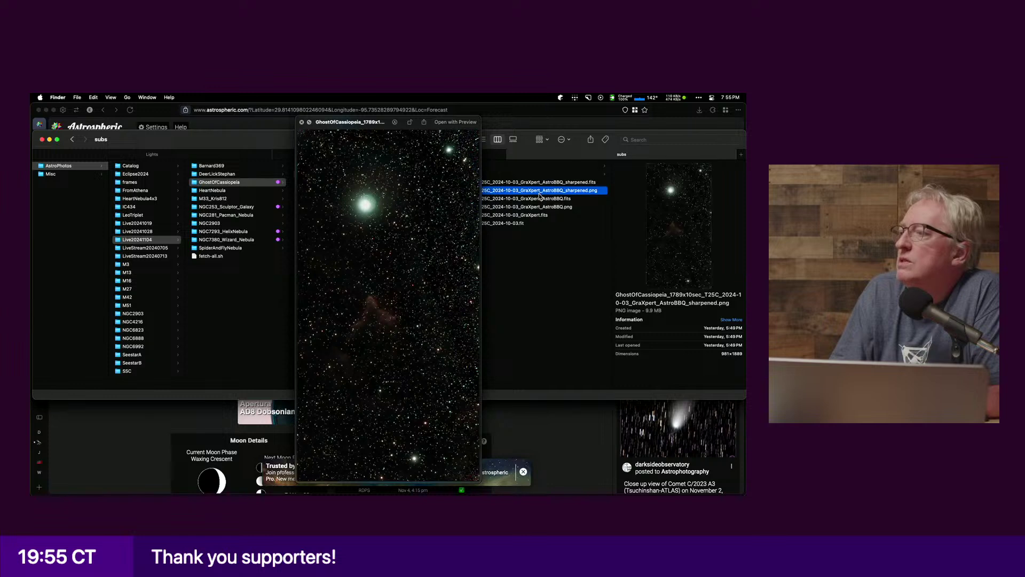
{"action": "left_click", "coordinate": [540, 209]}
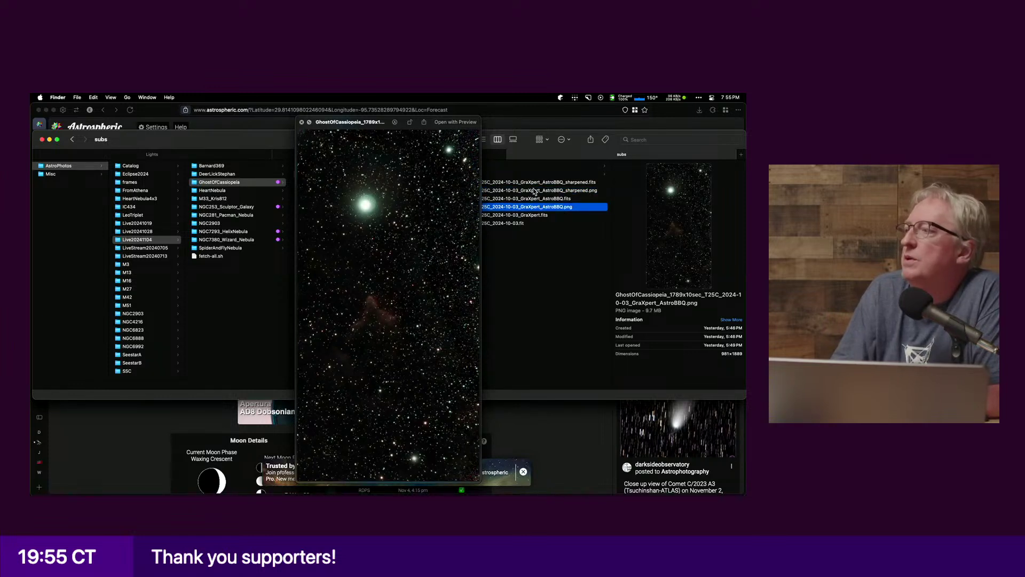
{"action": "left_click", "coordinate": [533, 192]}
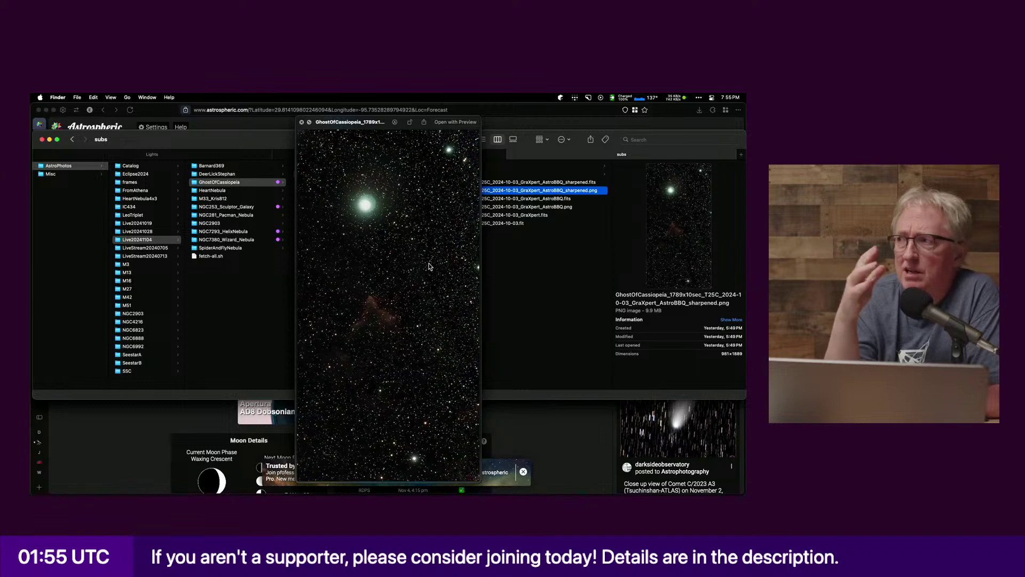
{"action": "key", "text": "space"}
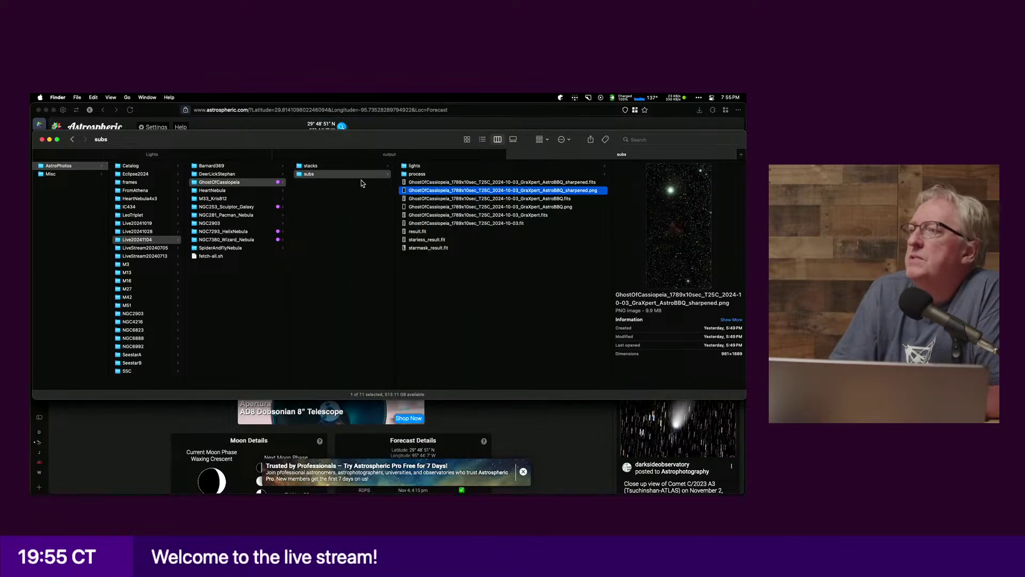
Step: Open the NGC7380_Wizard_Nebula subs folder, widen its file column to show full names, and select the AstroBBQ_curves.fits image
{"action": "left_click", "coordinate": [251, 241]}
{"action": "left_click", "coordinate": [314, 175]}
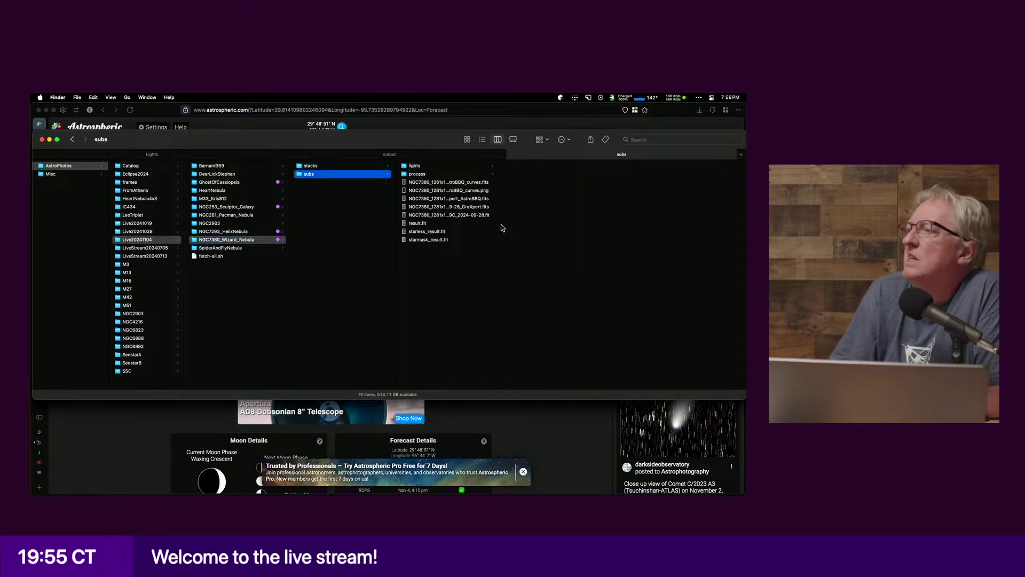
{"action": "left_click_drag", "start_coordinate": [498, 225], "coordinate": [587, 216]}
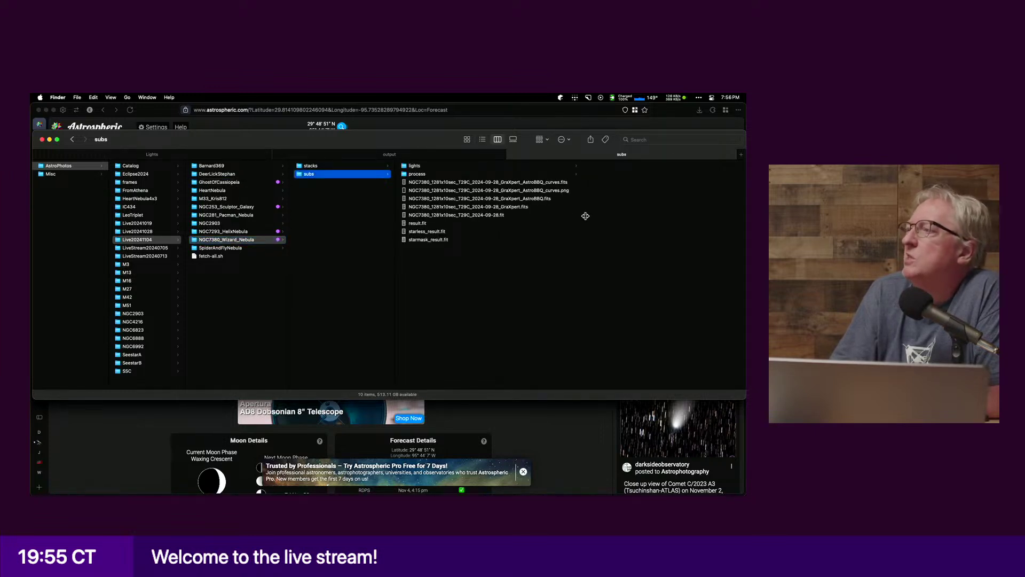
{"action": "left_click", "coordinate": [529, 184]}
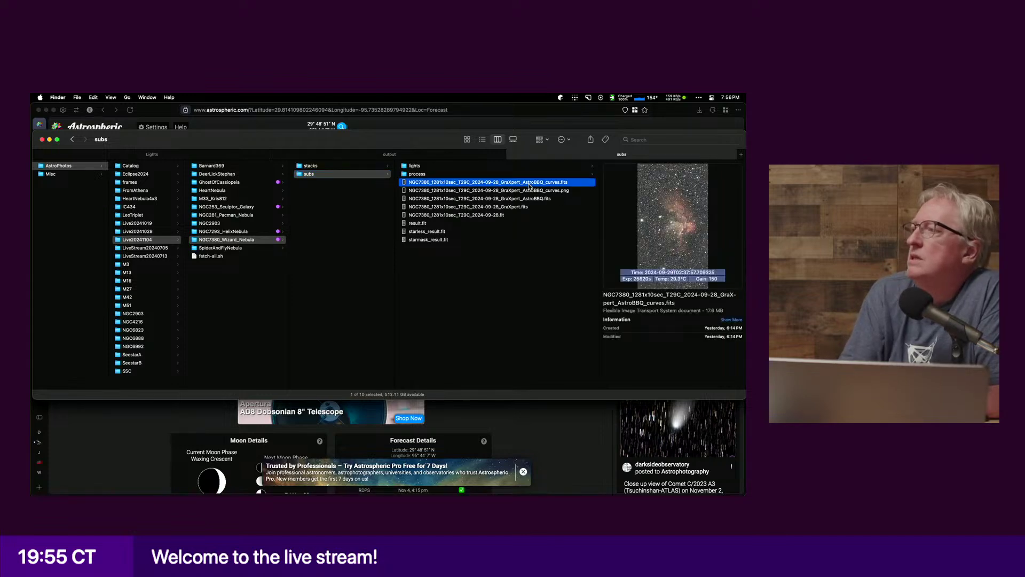
Step: Compare the NGC7380 AstroBBQ_curves.fits, AstroBBQ_curves.png and AstroBBQ.fits images by switching between them in a Quick Look preview
{"action": "key", "text": "space"}
{"action": "key", "text": "Down"}
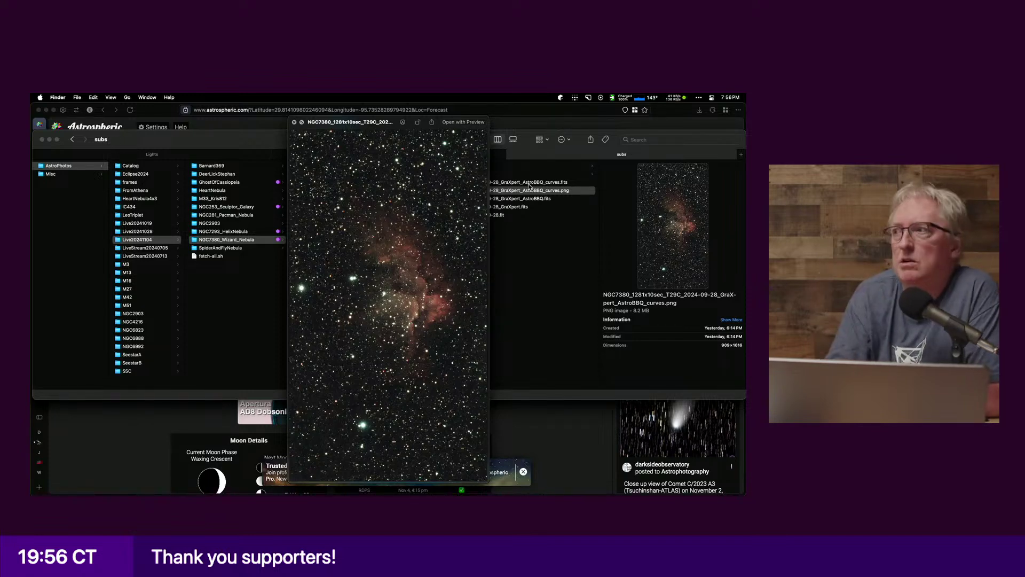
{"action": "key", "text": "Up"}
{"action": "key", "text": "Down"}
{"action": "key", "text": "Down"}
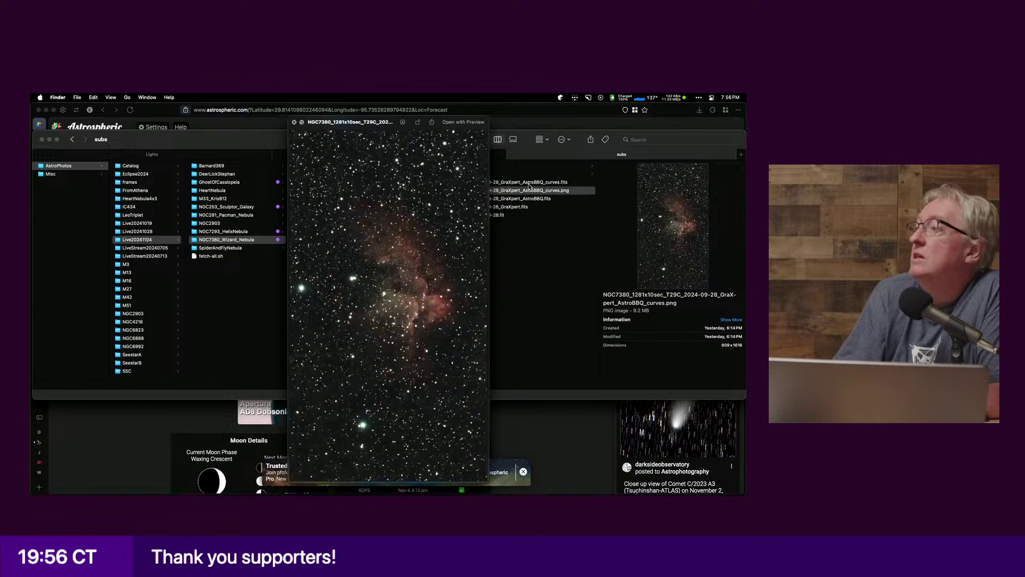
{"action": "key", "text": "Up"}
{"action": "key", "text": "Down"}
{"action": "key", "text": "Up"}
{"action": "key", "text": "Up"}
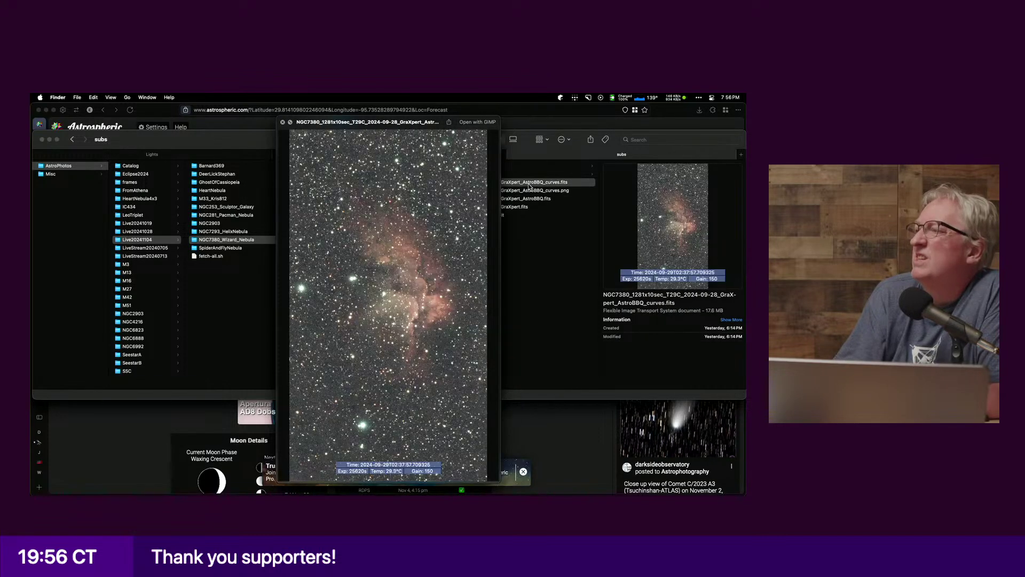
{"action": "key", "text": "Down"}
{"action": "key", "text": "Down"}
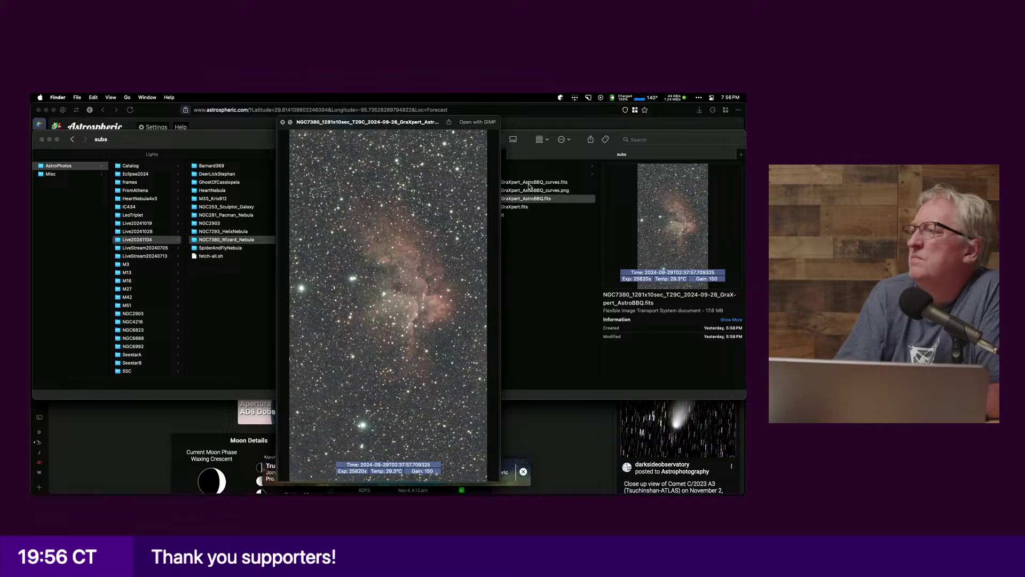
{"action": "key", "text": "space"}
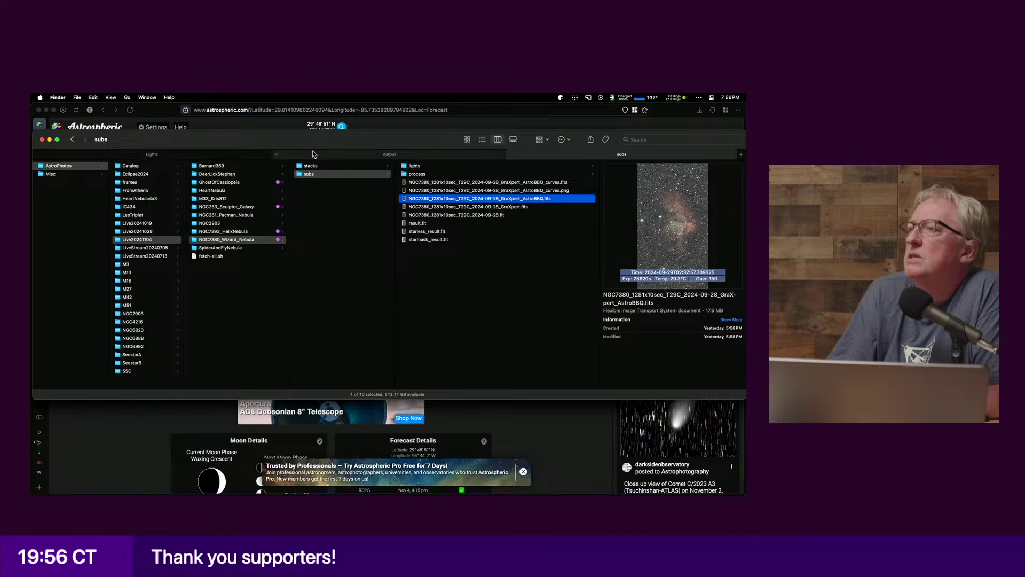
Step: Look through the M31 mosaic stacks folder and the mosaic_sub folder with its Lights subfolder inside Live20241104
{"action": "left_click", "coordinate": [188, 154]}
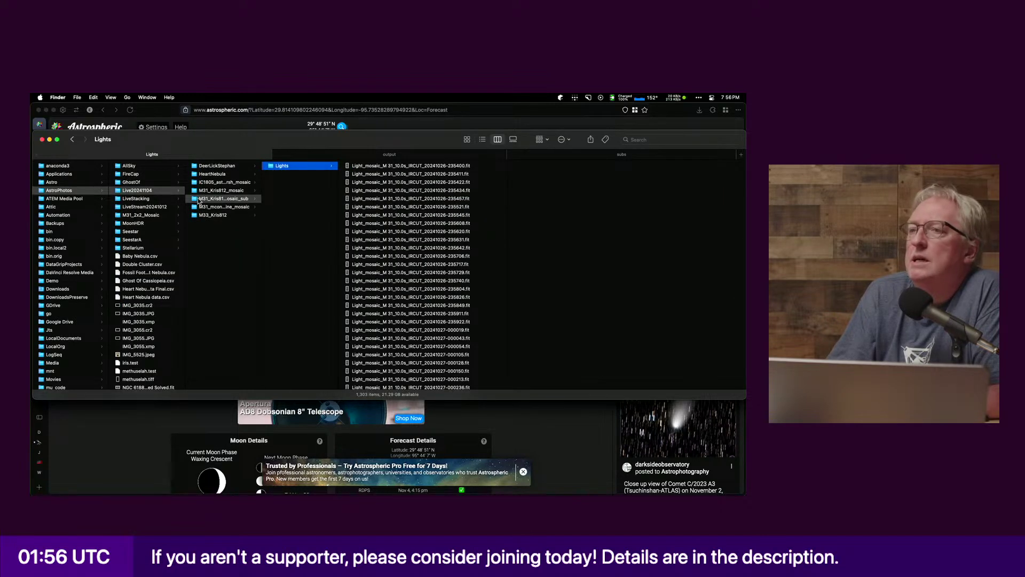
{"action": "key", "text": "super+m"}
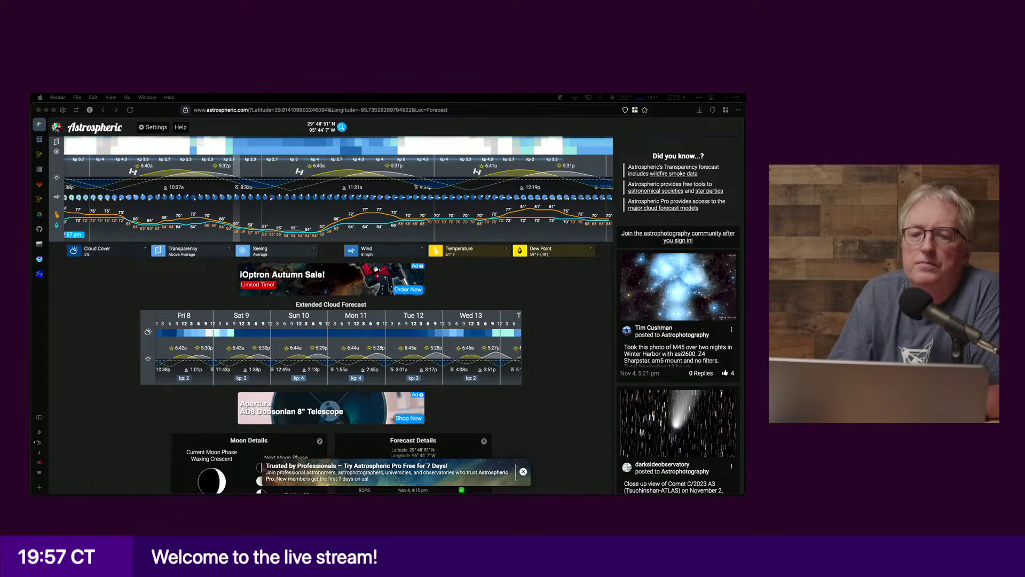
{"action": "left_click_drag", "start_coordinate": [31, 100], "coordinate": [327, 103]}
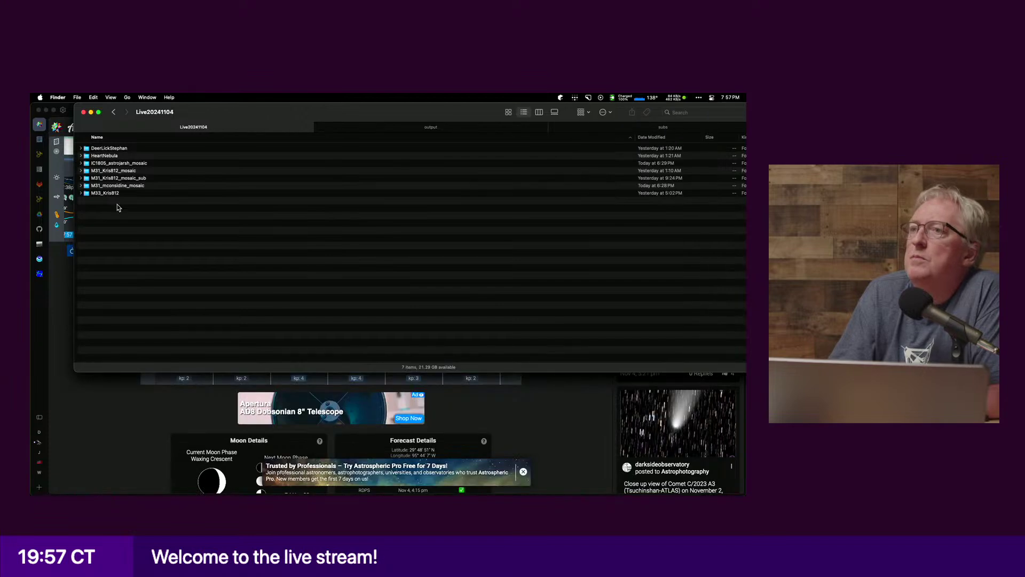
{"action": "left_click", "coordinate": [84, 171]}
{"action": "left_click", "coordinate": [81, 171]}
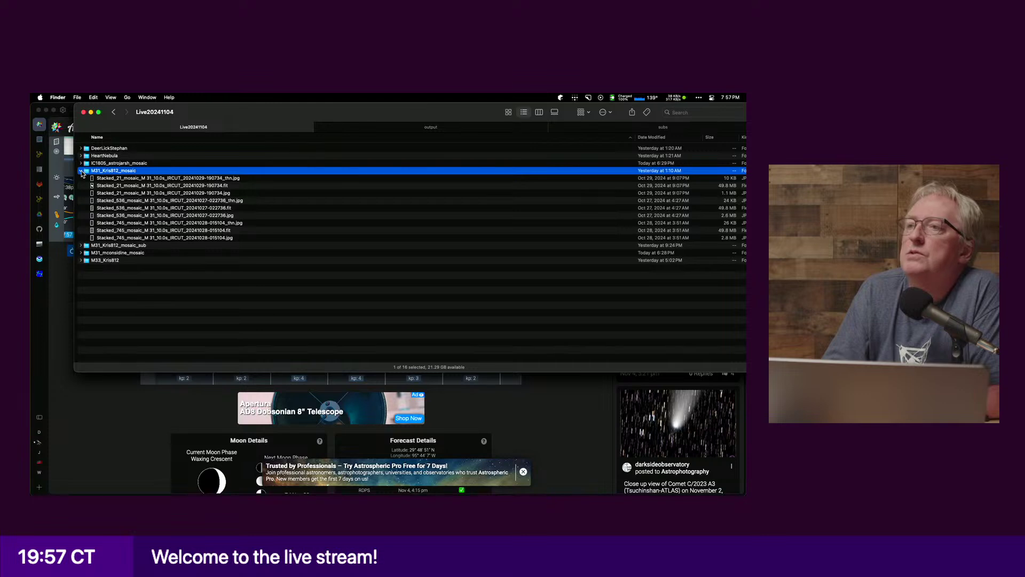
{"action": "left_click", "coordinate": [82, 171]}
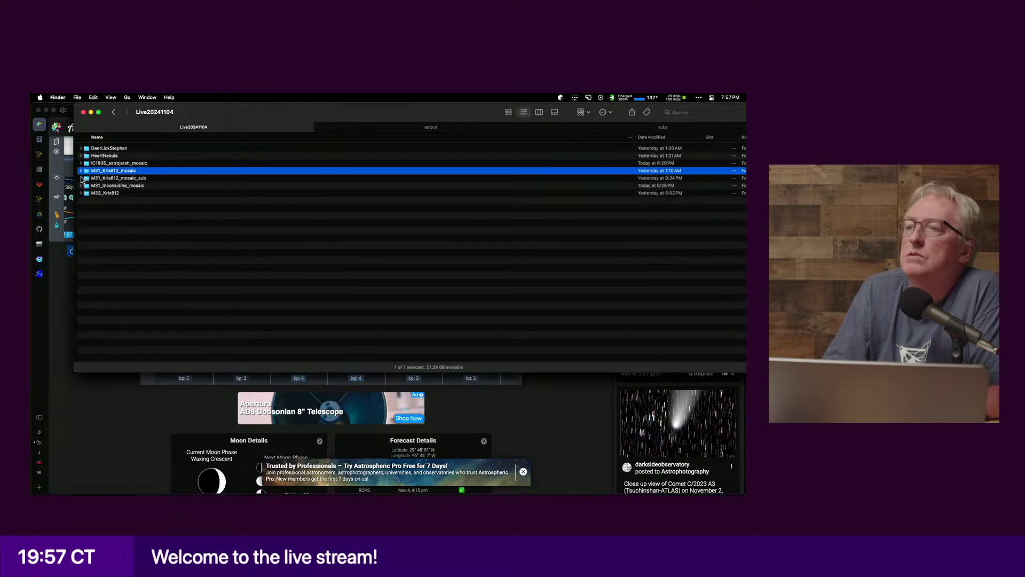
{"action": "left_click", "coordinate": [81, 178]}
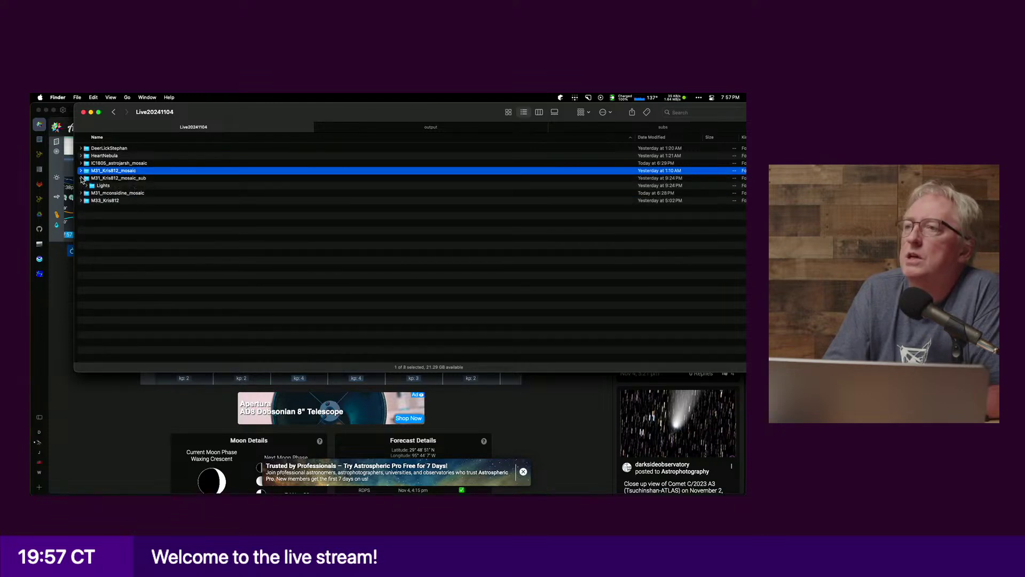
{"action": "left_click", "coordinate": [86, 186]}
{"action": "left_click", "coordinate": [86, 186]}
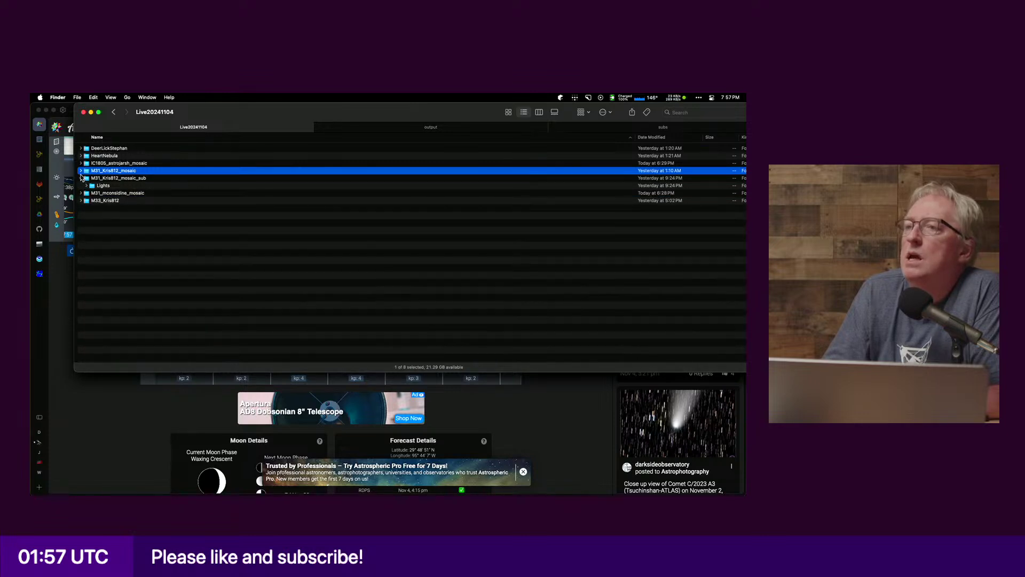
{"action": "left_click", "coordinate": [81, 170]}
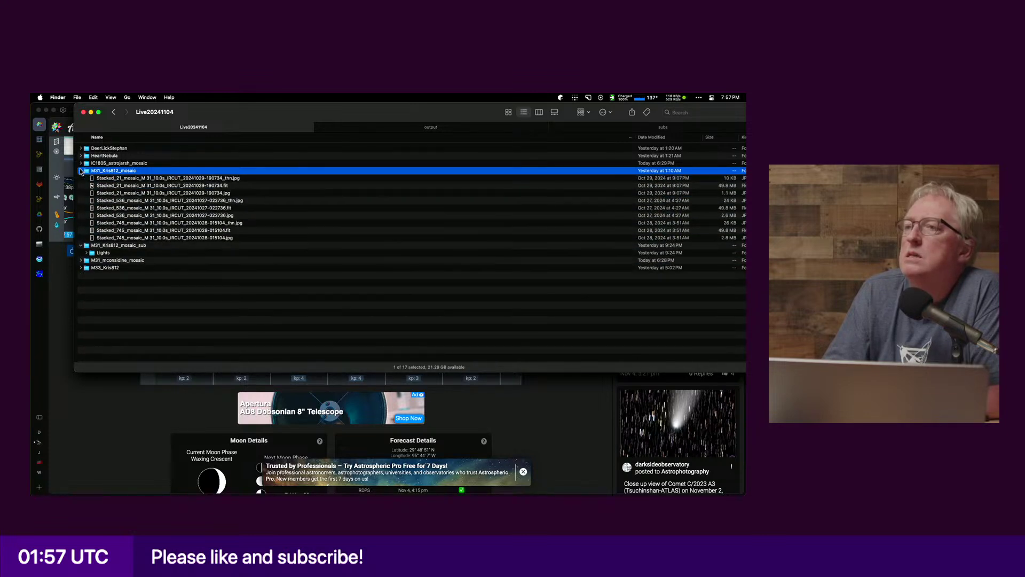
{"action": "left_click", "coordinate": [81, 170]}
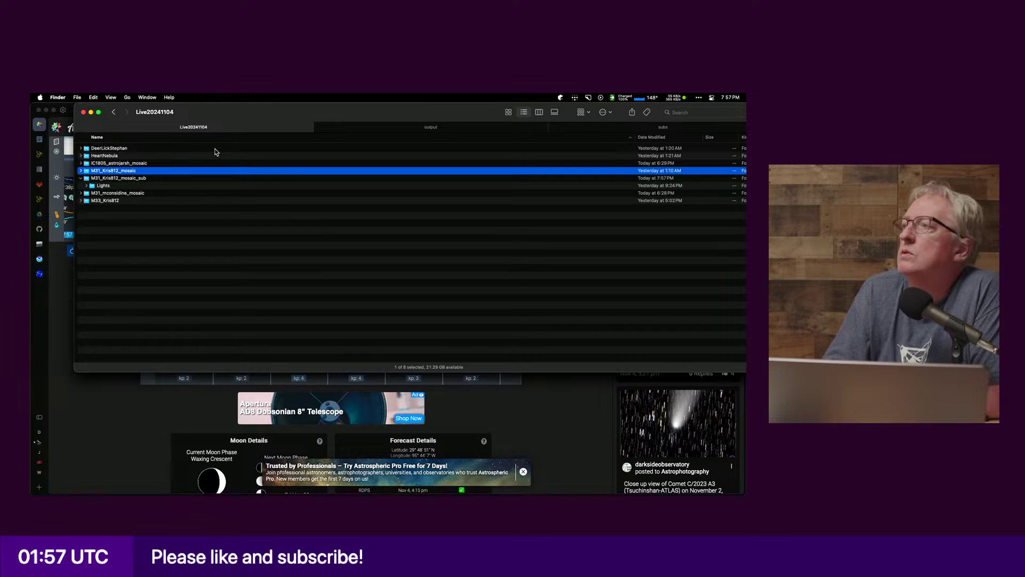
Step: Check the CosmicClarity output folder, return to the Live20241104 folder and close it
{"action": "left_click", "coordinate": [434, 130]}
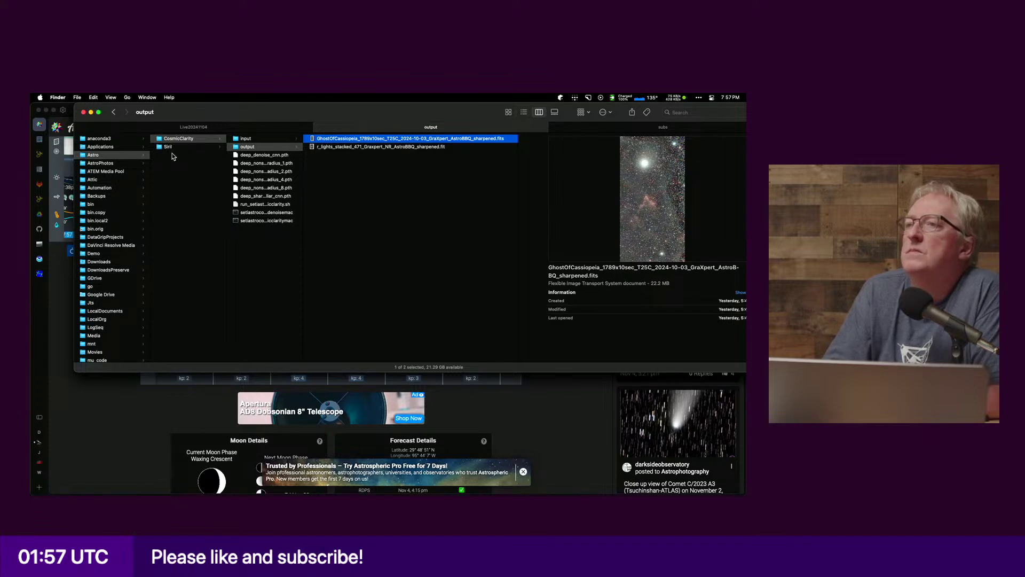
{"action": "left_click", "coordinate": [188, 128]}
{"action": "key", "text": "super+w"}
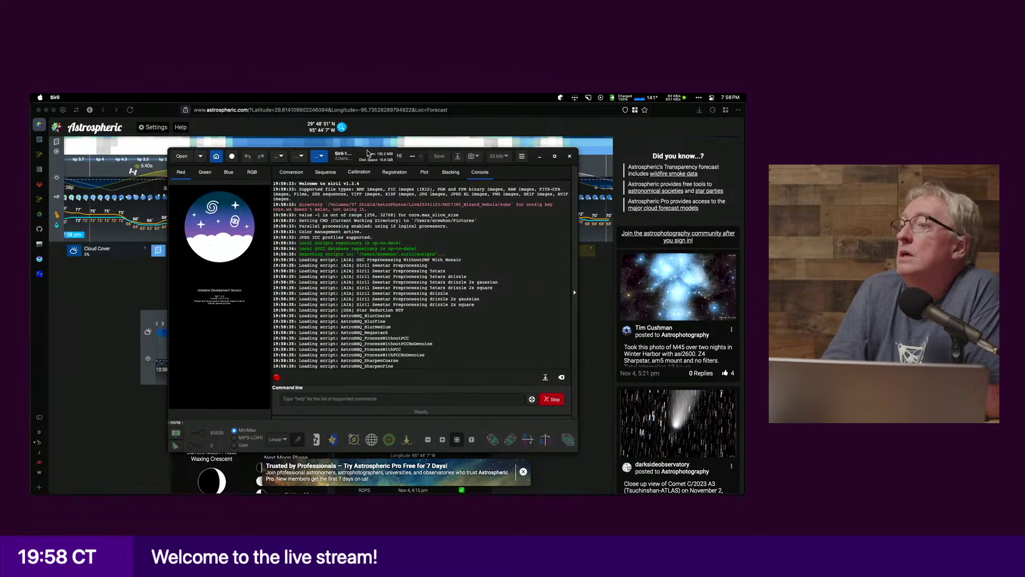
Step: Enlarge the Siril window to fill the screen, and launch GraXpert from the Astronomy apps with its window enlarged too
{"action": "double_click", "coordinate": [387, 154]}
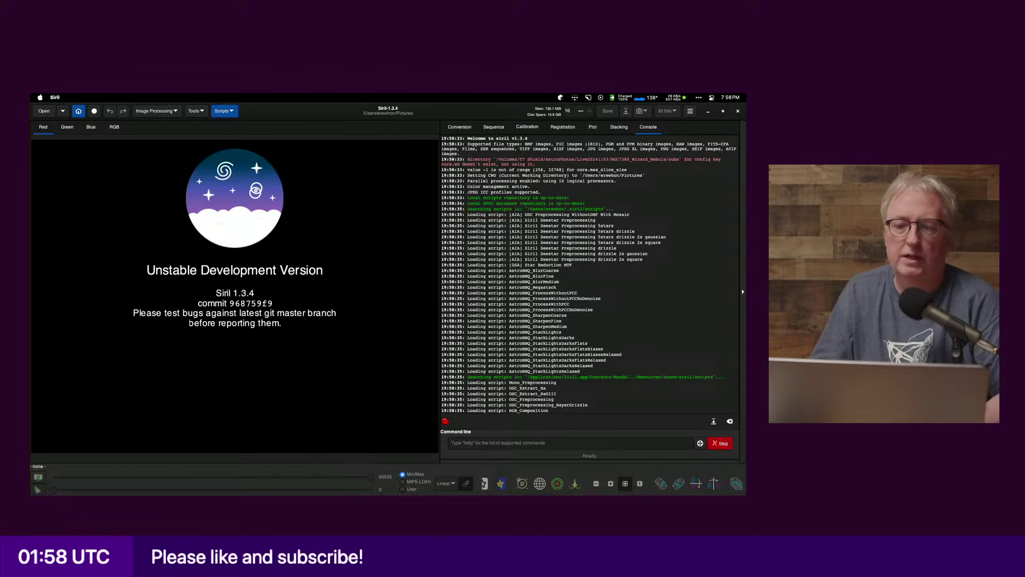
{"action": "key", "text": "super+Tab"}
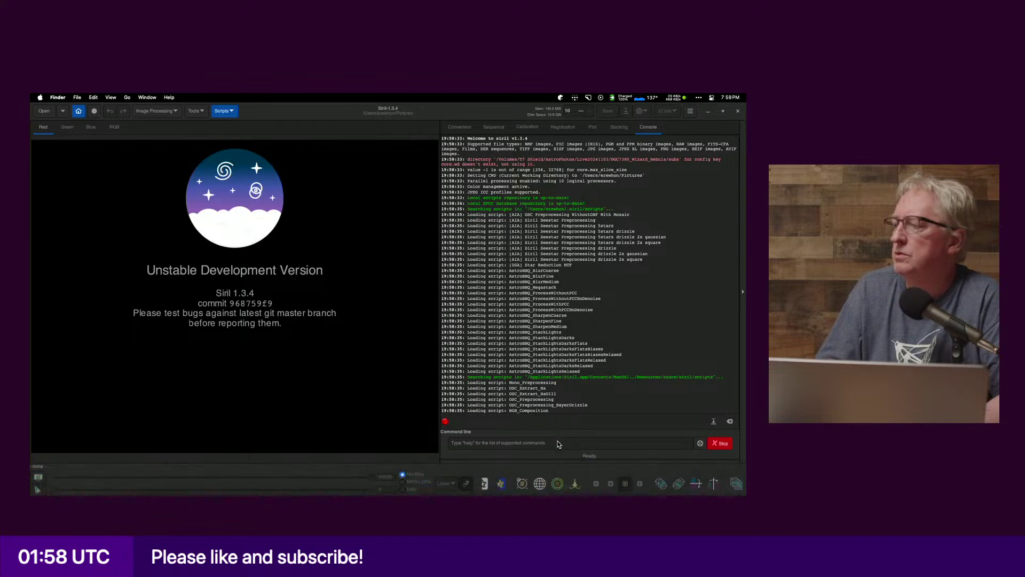
{"action": "left_click", "coordinate": [553, 470]}
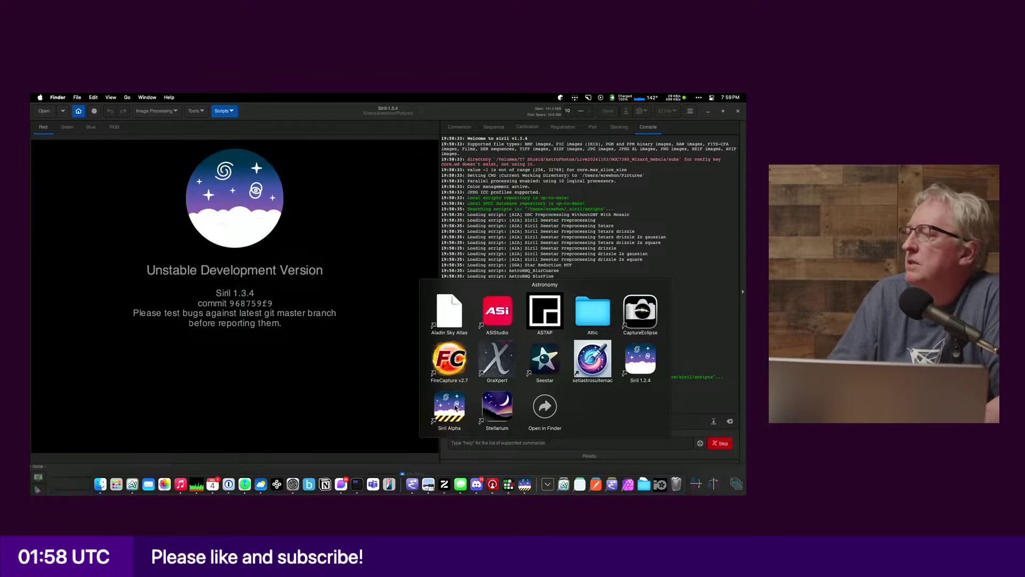
{"action": "left_click", "coordinate": [494, 366]}
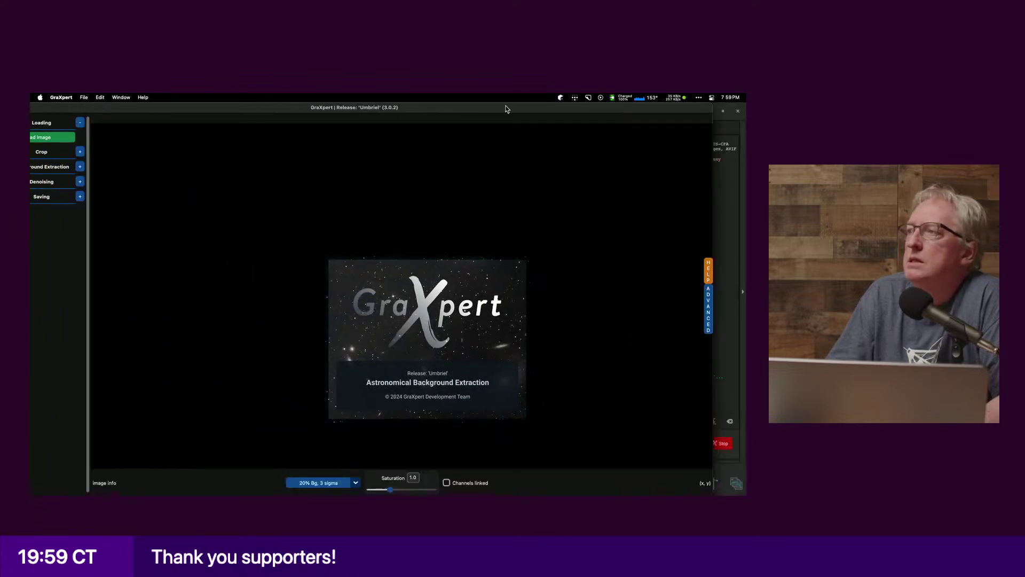
{"action": "double_click", "coordinate": [527, 110]}
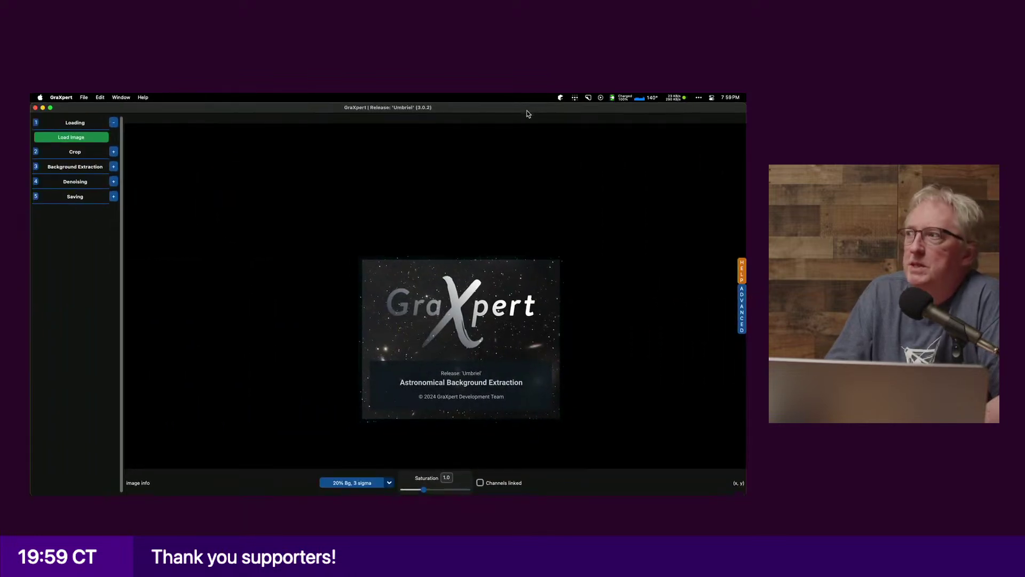
{"action": "mouse_move", "coordinate": [476, 489]}
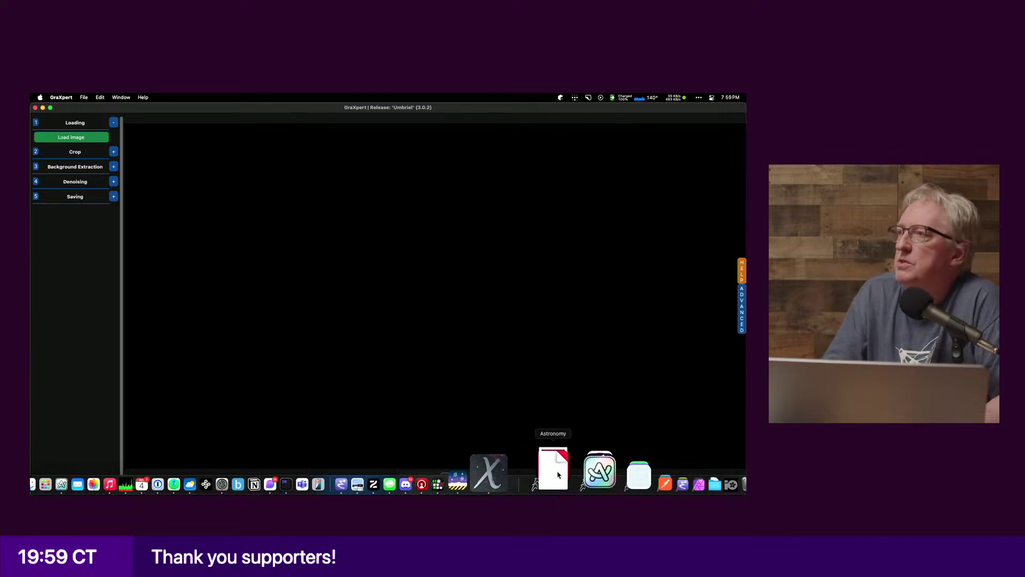
{"action": "left_click", "coordinate": [555, 475]}
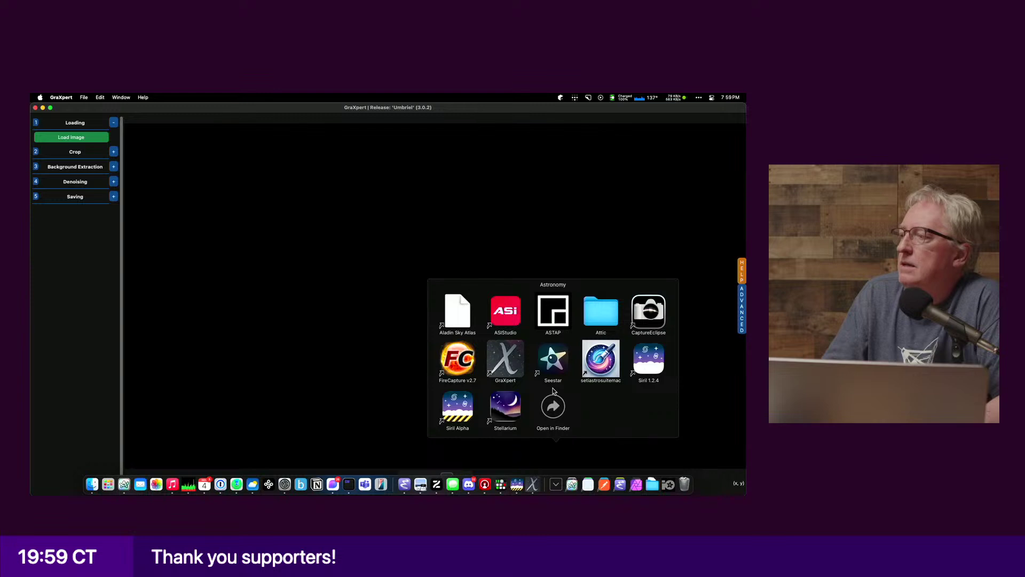
{"action": "left_click", "coordinate": [462, 209]}
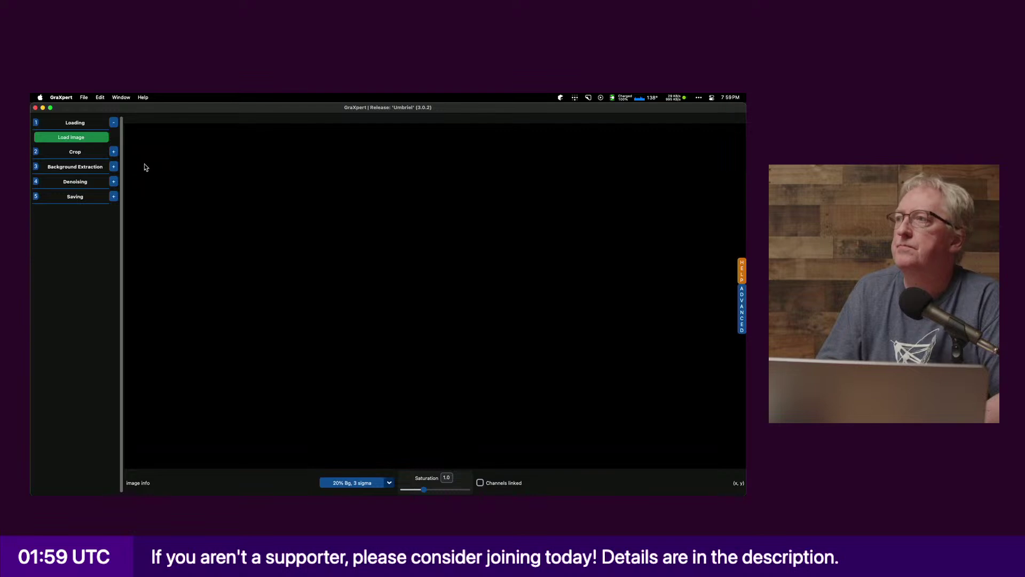
Step: Switch back to Siril and set its working directory to the GhostOfCassiopeia/subs folder in Live20241104
{"action": "key", "text": "super+Tab"}
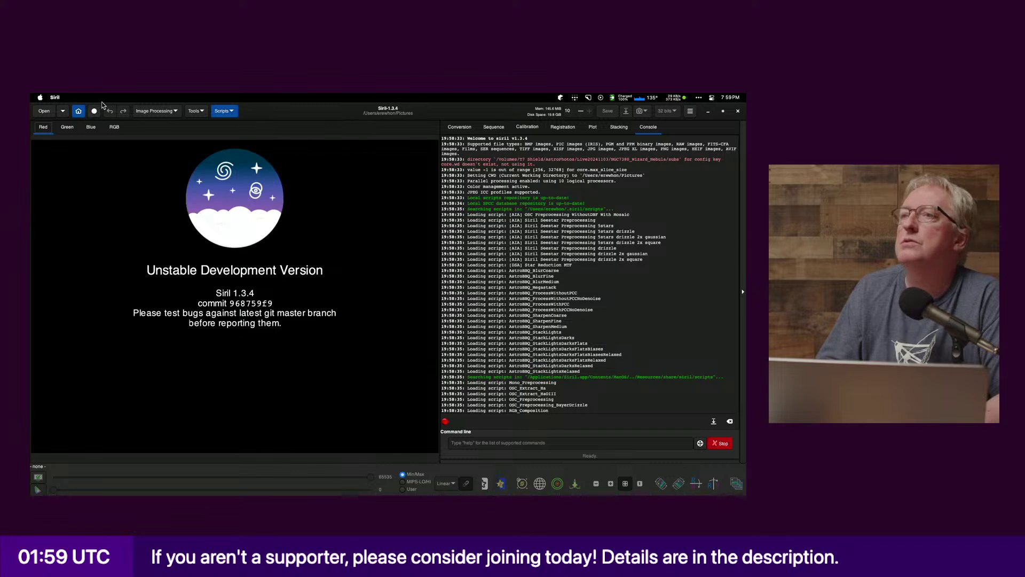
{"action": "key", "text": "super+Tab"}
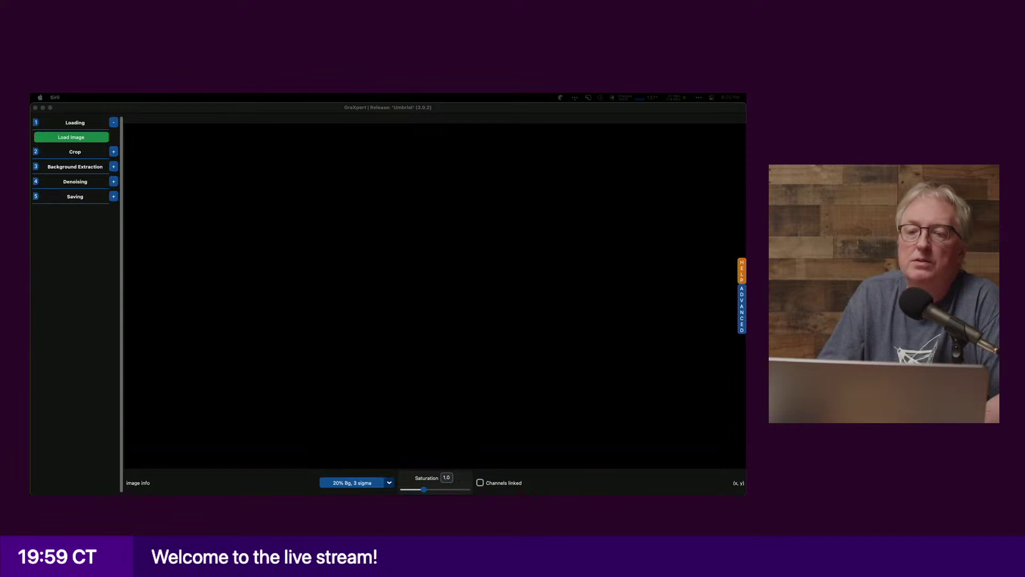
{"action": "left_click_drag", "start_coordinate": [36, 148], "coordinate": [301, 109]}
{"action": "double_click", "coordinate": [301, 110]}
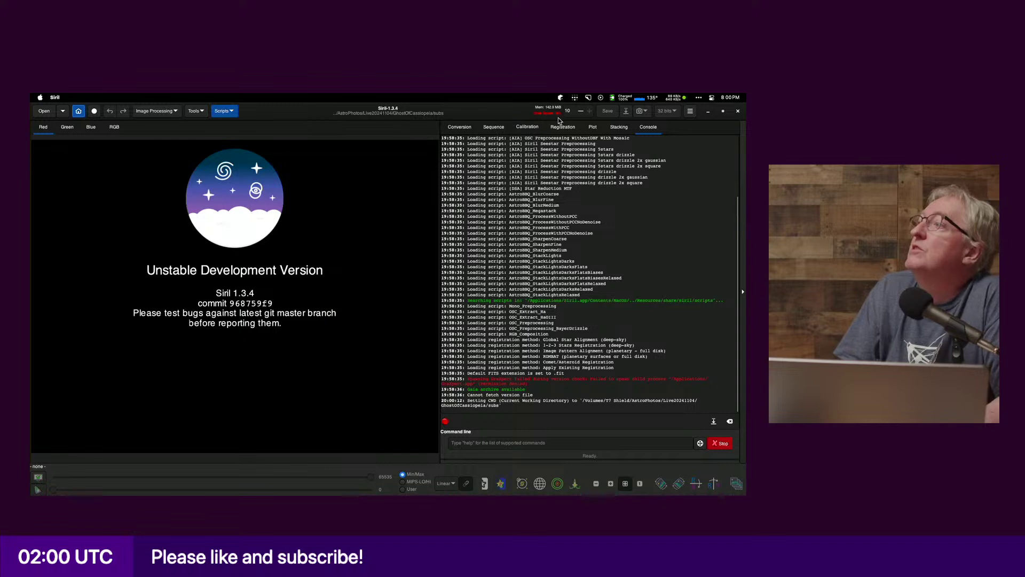
Step: Open the image GhostOfCassiopeia_1789x10sec_T25C_2024-10-03_GraXpert_AstroBBQ.fits from the subs folder, widening the file dialog's name column
{"action": "left_click", "coordinate": [44, 112]}
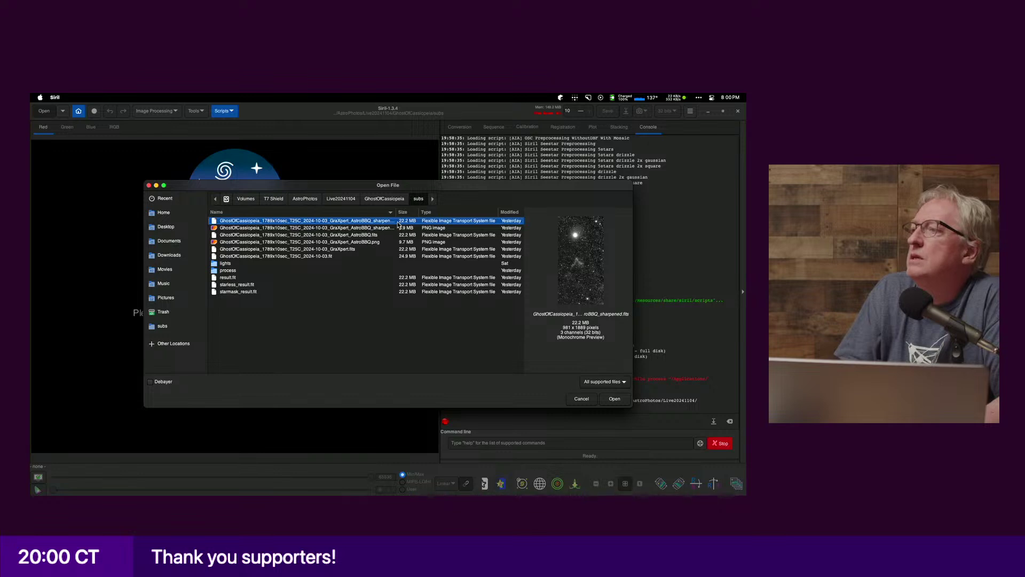
{"action": "left_click_drag", "start_coordinate": [395, 212], "coordinate": [425, 212]}
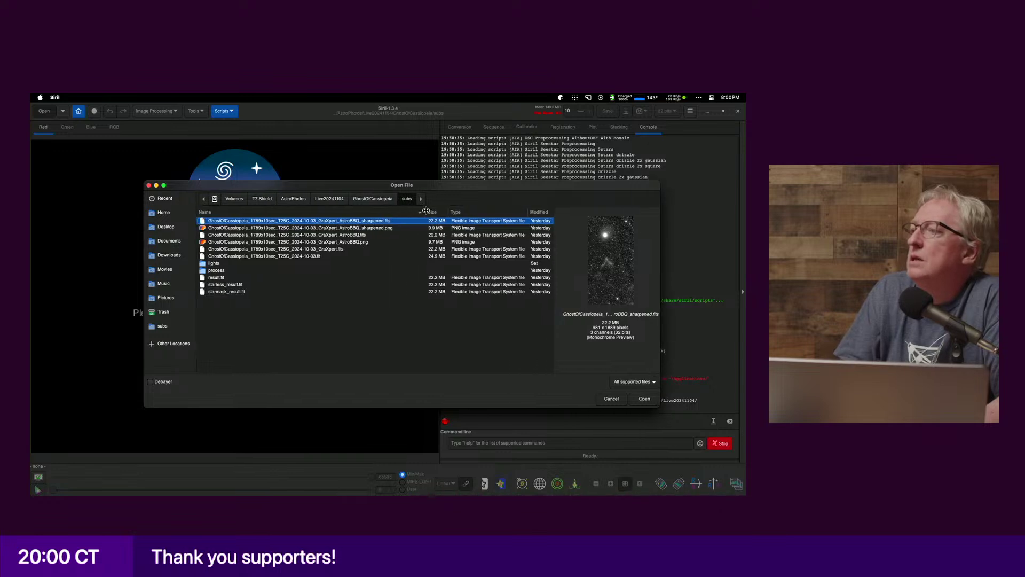
{"action": "double_click", "coordinate": [336, 237]}
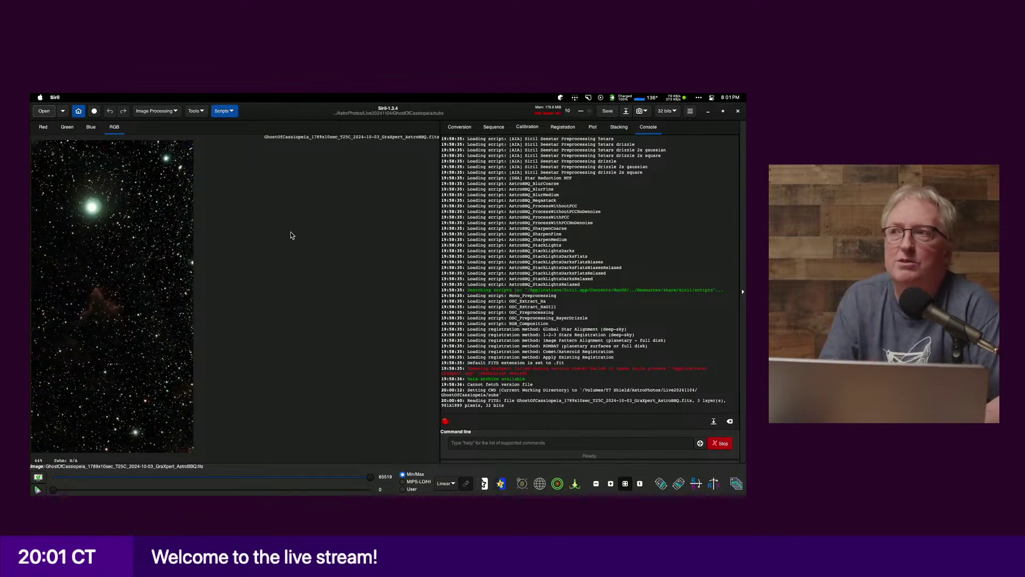
{"action": "scroll", "coordinate": [217, 233], "scroll_direction": "up", "scroll_amount": 3}
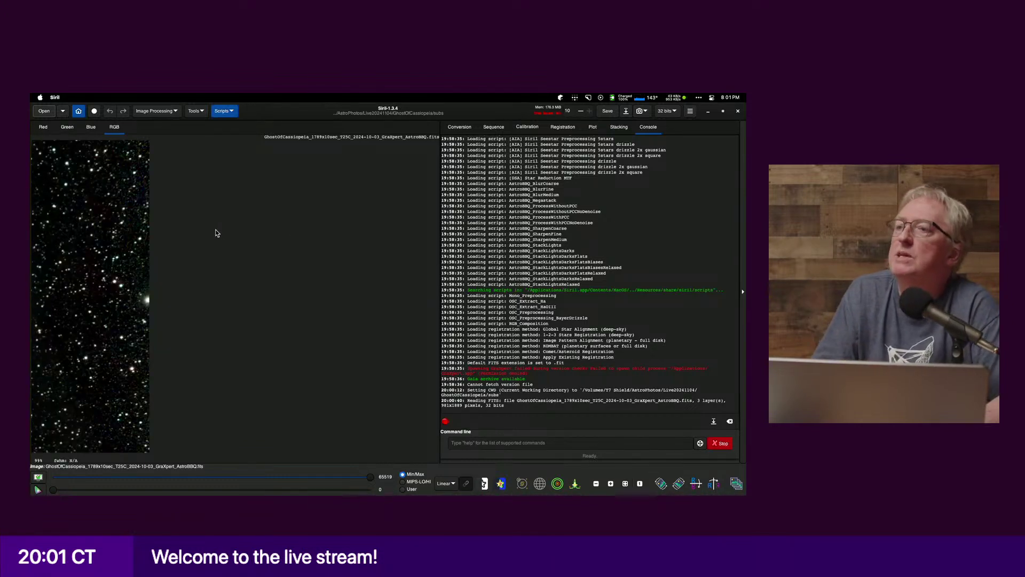
{"action": "scroll", "coordinate": [217, 233], "scroll_direction": "down", "scroll_amount": 10}
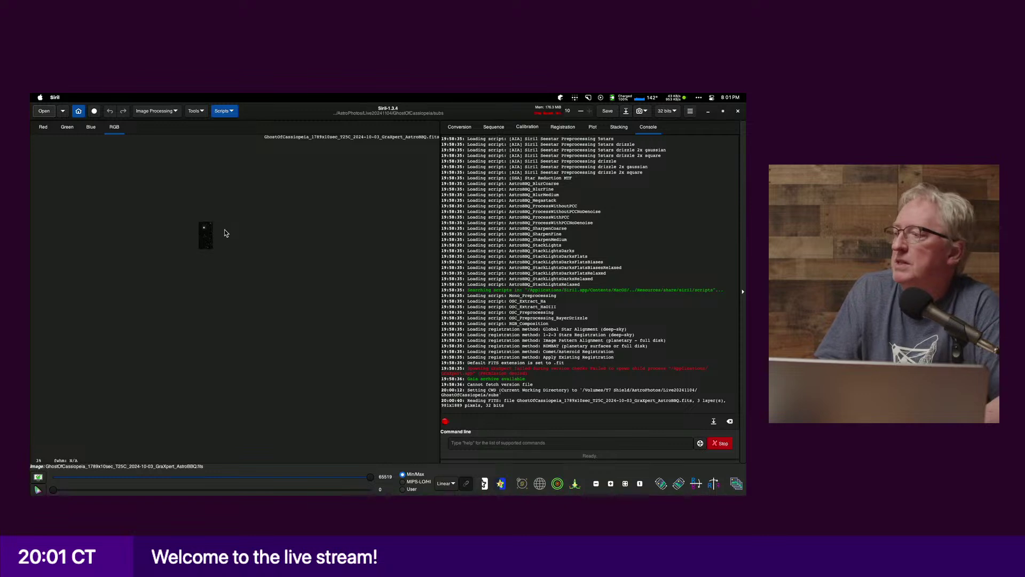
Step: Open the Curves Transformation for the GhostOfCassiopeia image and display its histogram on a logarithmic scale
{"action": "left_click", "coordinate": [626, 483]}
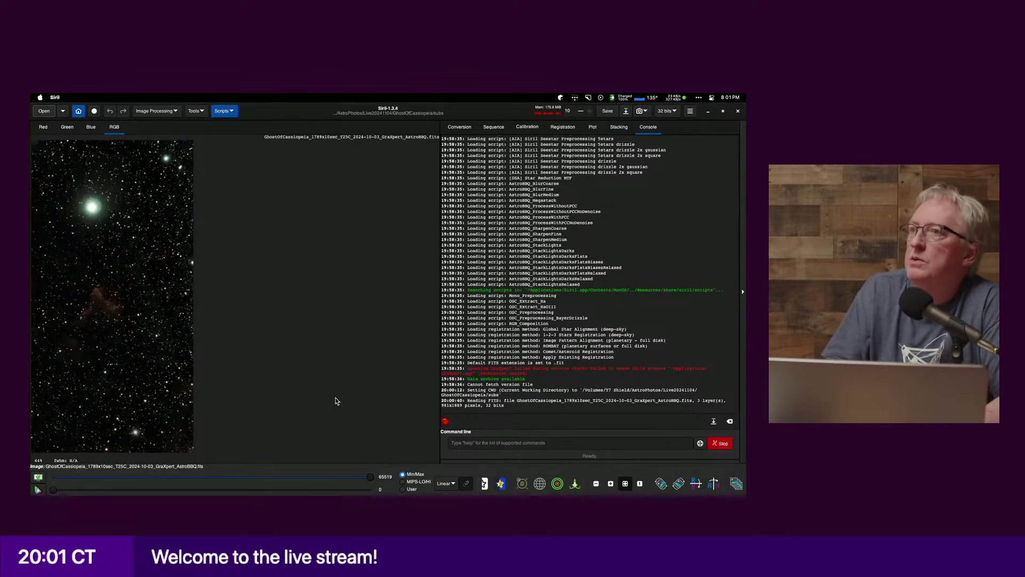
{"action": "left_click", "coordinate": [185, 115]}
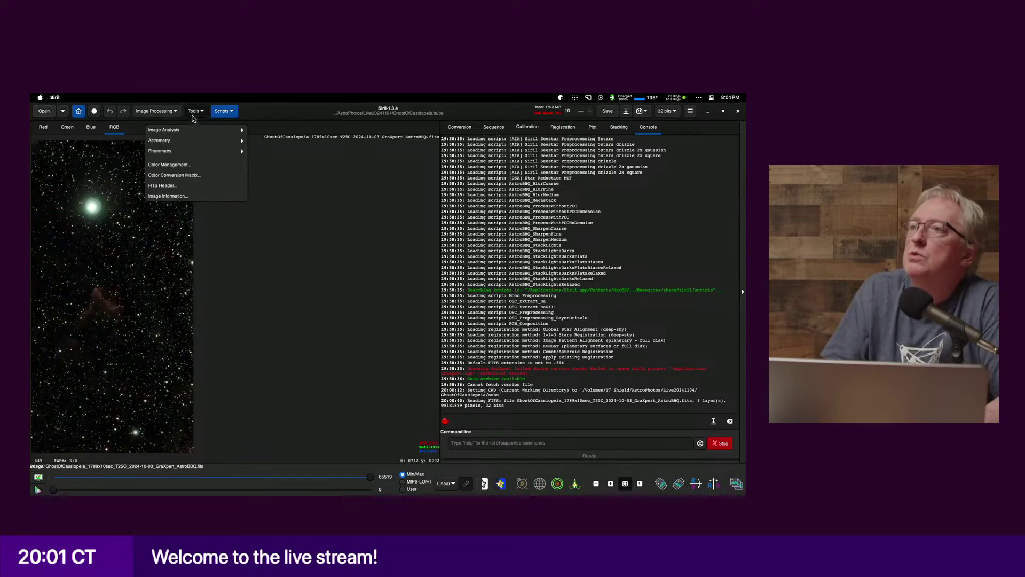
{"action": "left_click", "coordinate": [157, 113]}
{"action": "left_click", "coordinate": [157, 113]}
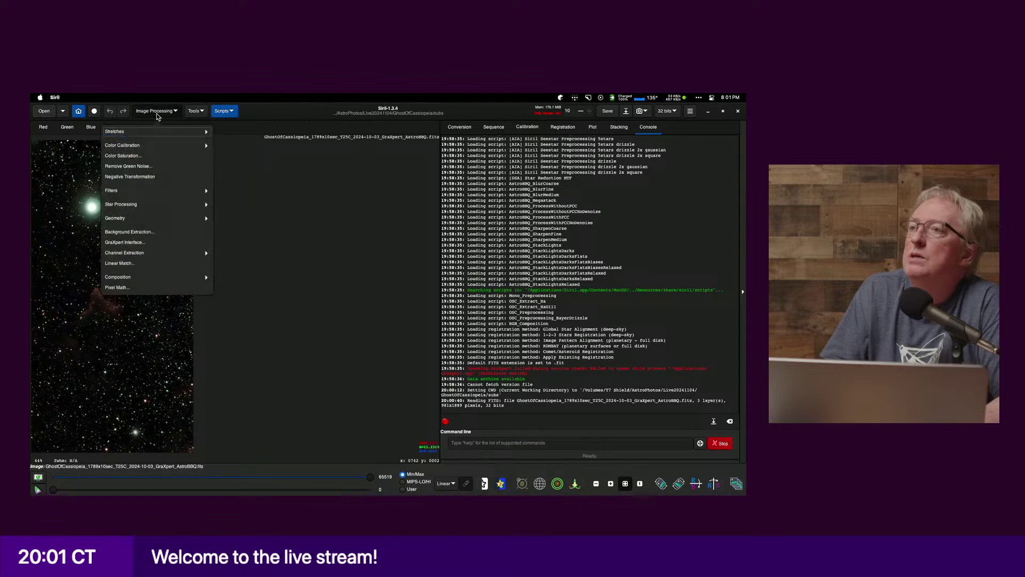
{"action": "left_click", "coordinate": [143, 132]}
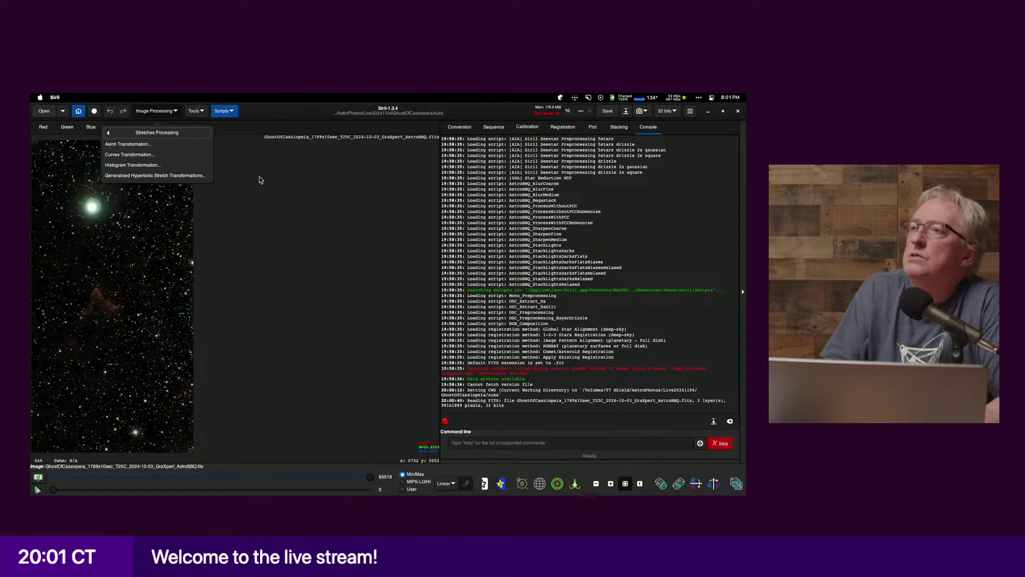
{"action": "left_click", "coordinate": [130, 155]}
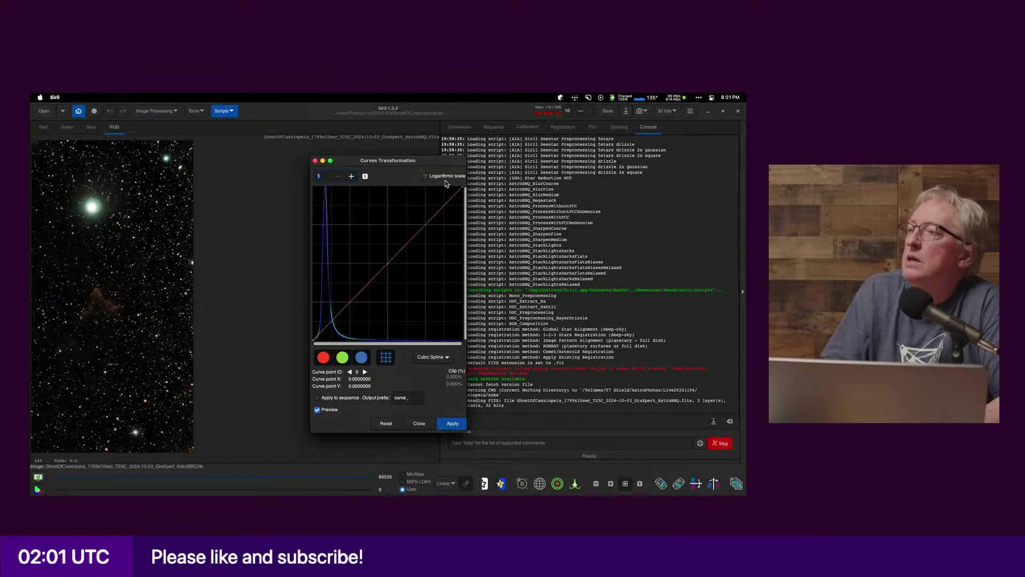
{"action": "left_click", "coordinate": [425, 176]}
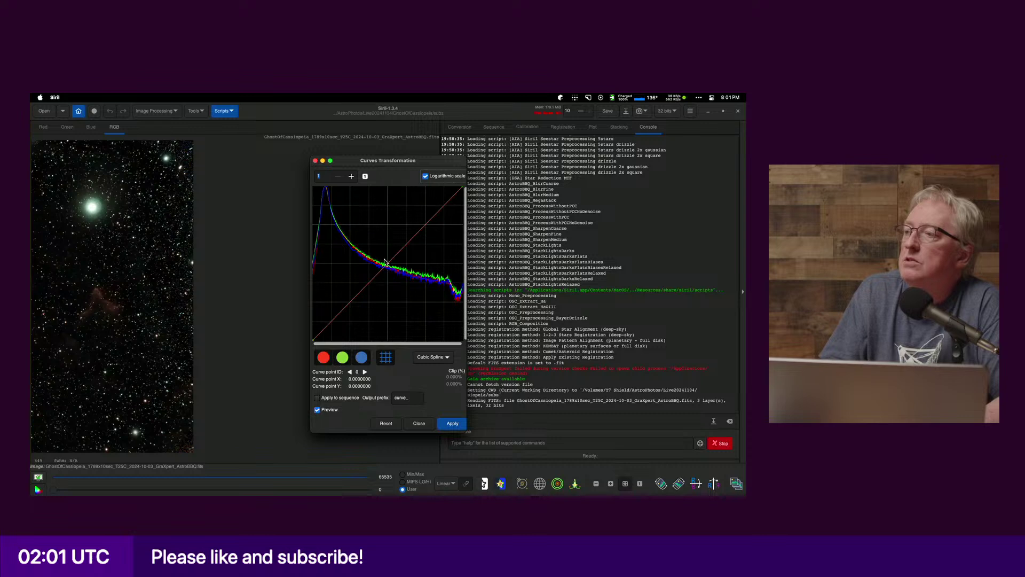
Step: Shape a four-point cubic spline curve with its lower points at about (0.20, 0.24) and (0.35, 0.58), apply it and close the dialog
{"action": "left_click_drag", "start_coordinate": [378, 275], "coordinate": [371, 262]}
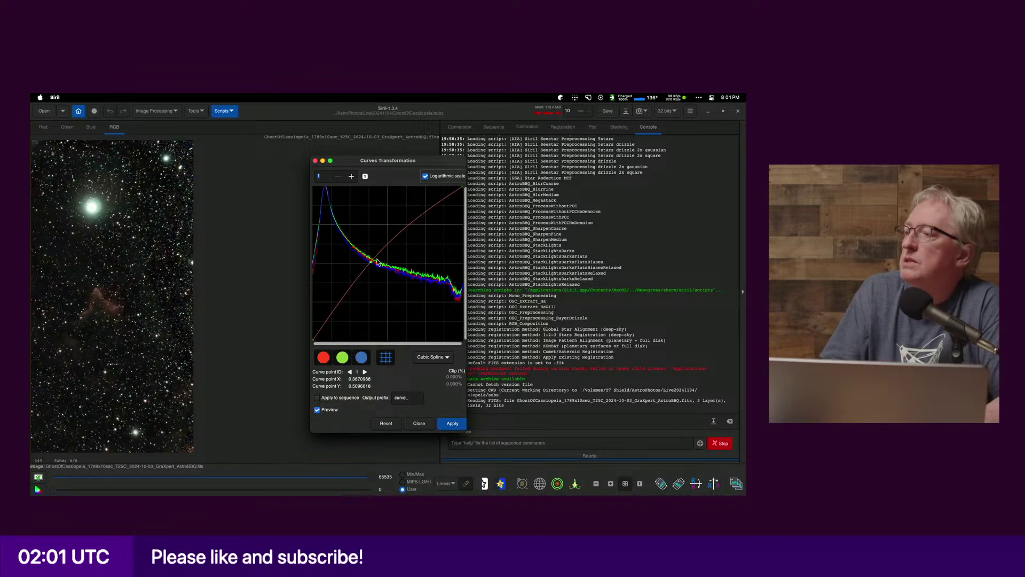
{"action": "left_click_drag", "start_coordinate": [378, 263], "coordinate": [345, 287]}
{"action": "left_click_drag", "start_coordinate": [405, 243], "coordinate": [406, 218]}
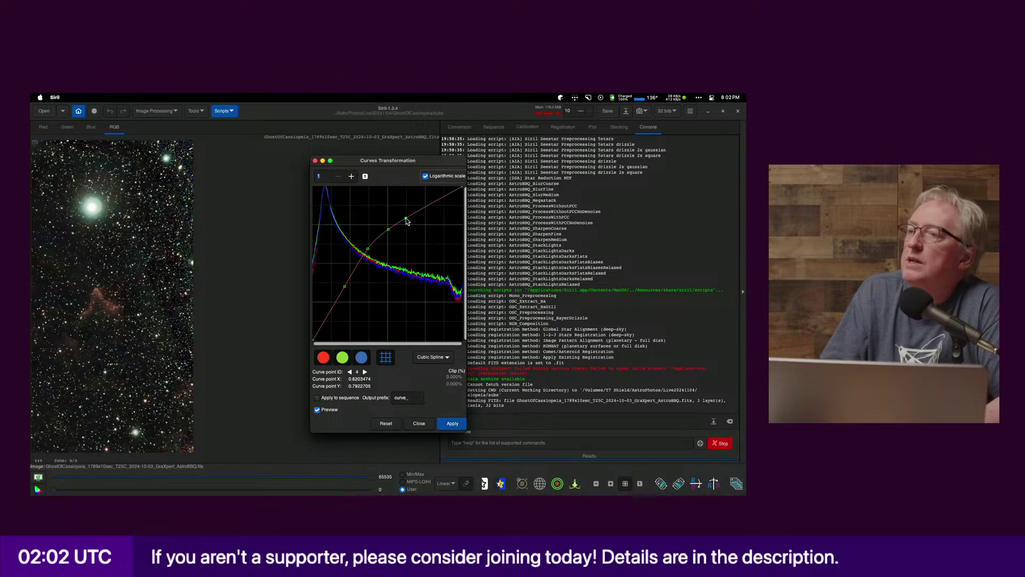
{"action": "mouse_move", "coordinate": [343, 289]}
{"action": "left_mouse_down"}
{"action": "mouse_move", "coordinate": [344, 314]}
{"action": "mouse_move", "coordinate": [343, 305]}
{"action": "left_mouse_up"}
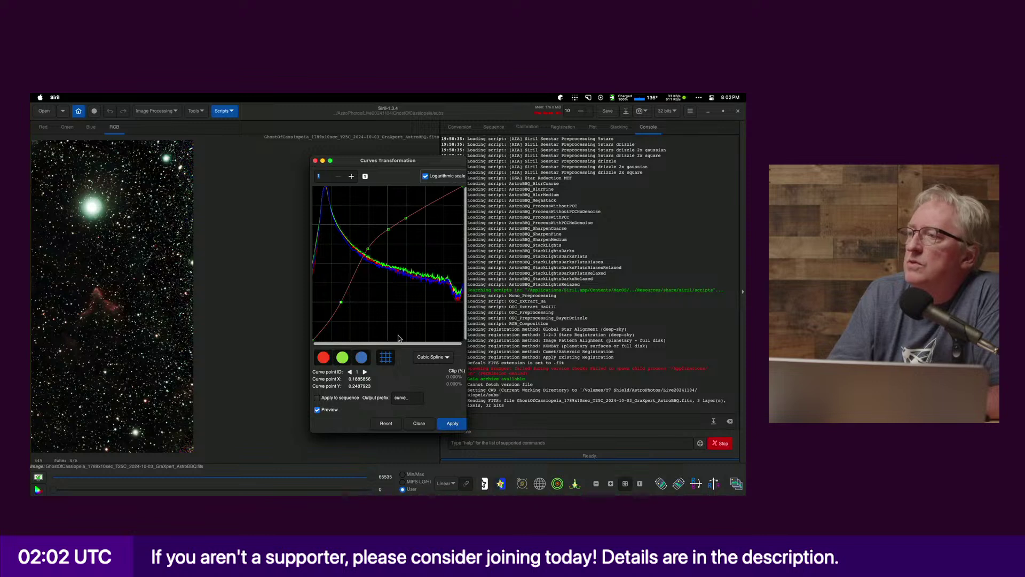
{"action": "left_click_drag", "start_coordinate": [406, 220], "coordinate": [366, 254]}
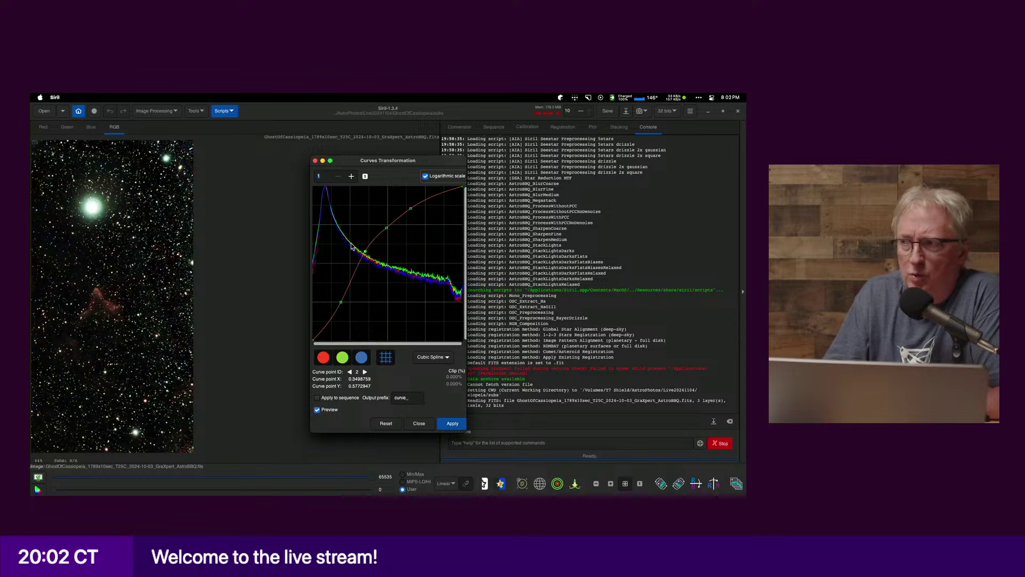
{"action": "left_click_drag", "start_coordinate": [342, 304], "coordinate": [342, 303]}
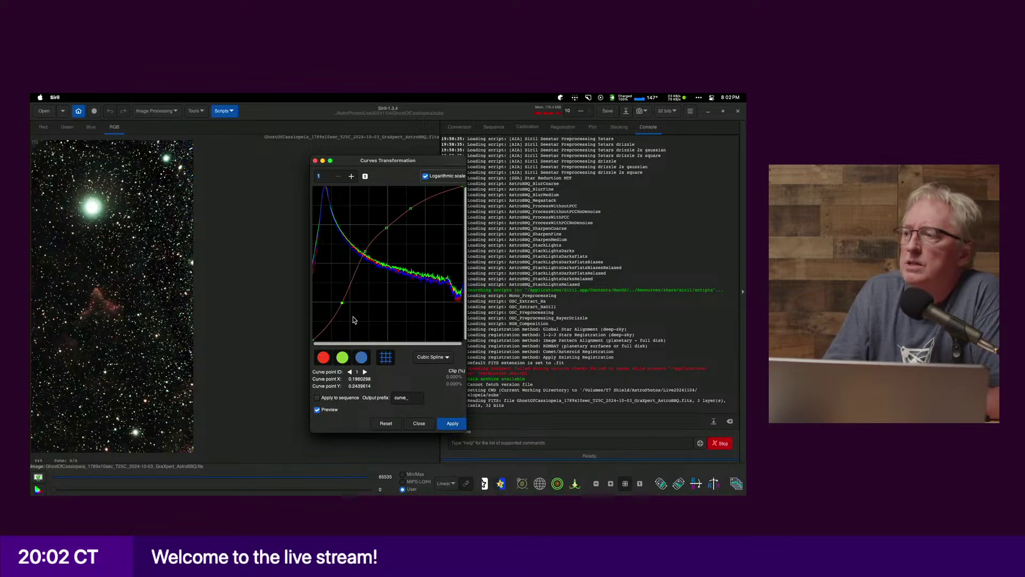
{"action": "left_click", "coordinate": [456, 424]}
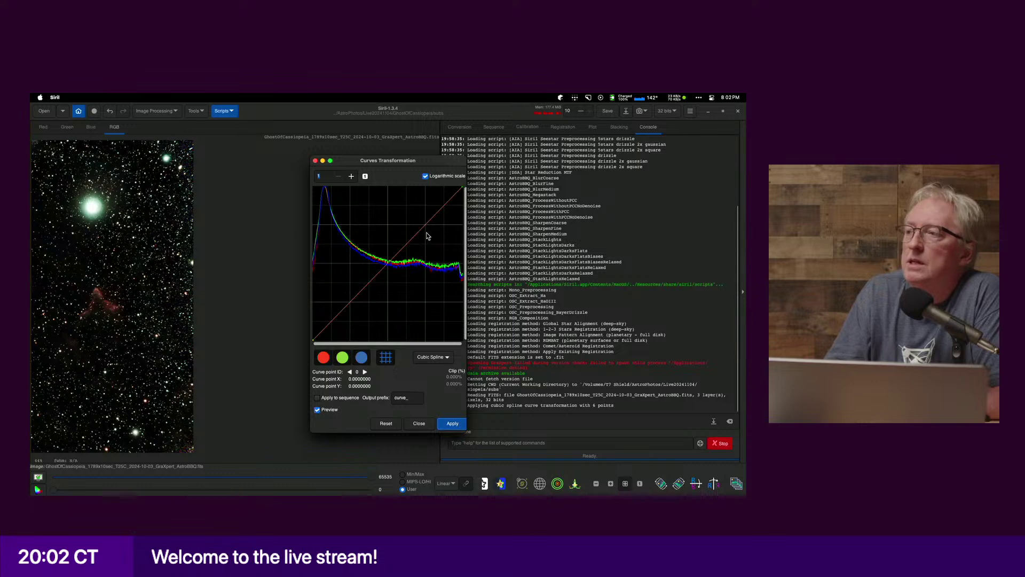
{"action": "left_click", "coordinate": [420, 423]}
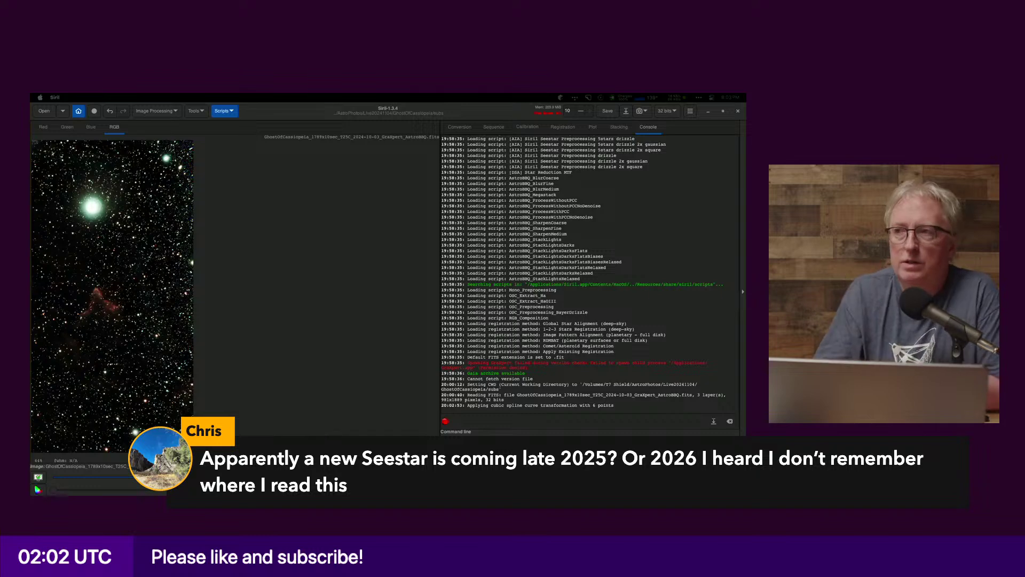
Step: Switch to Zen Browser, search the web for "seestar s30" in a new tab and open the Seestar store's S30 product page
{"action": "left_click", "coordinate": [322, 316]}
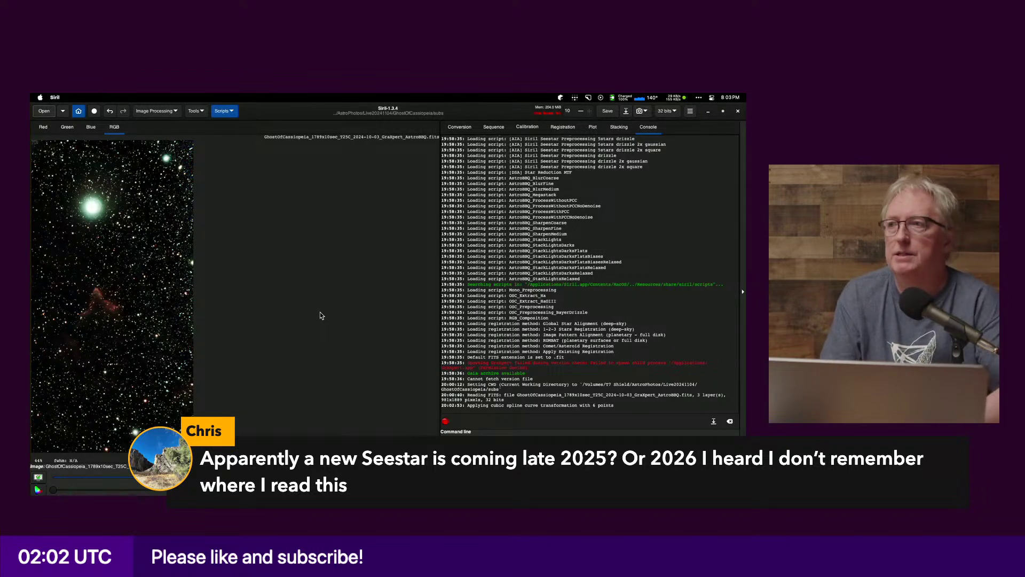
{"action": "mouse_move", "coordinate": [321, 315]}
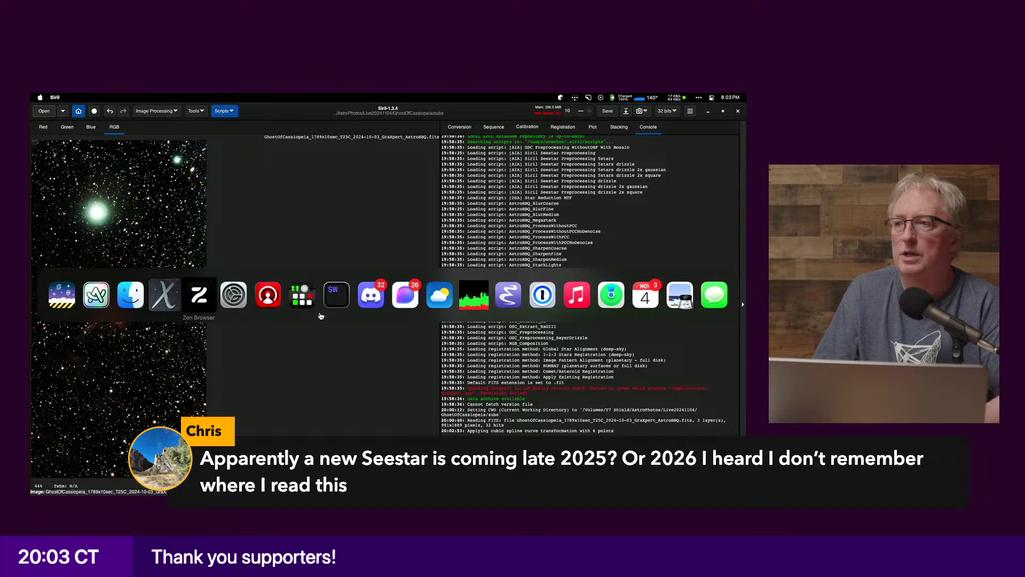
{"action": "key", "text": "super+t"}
{"action": "type", "text": "see"}
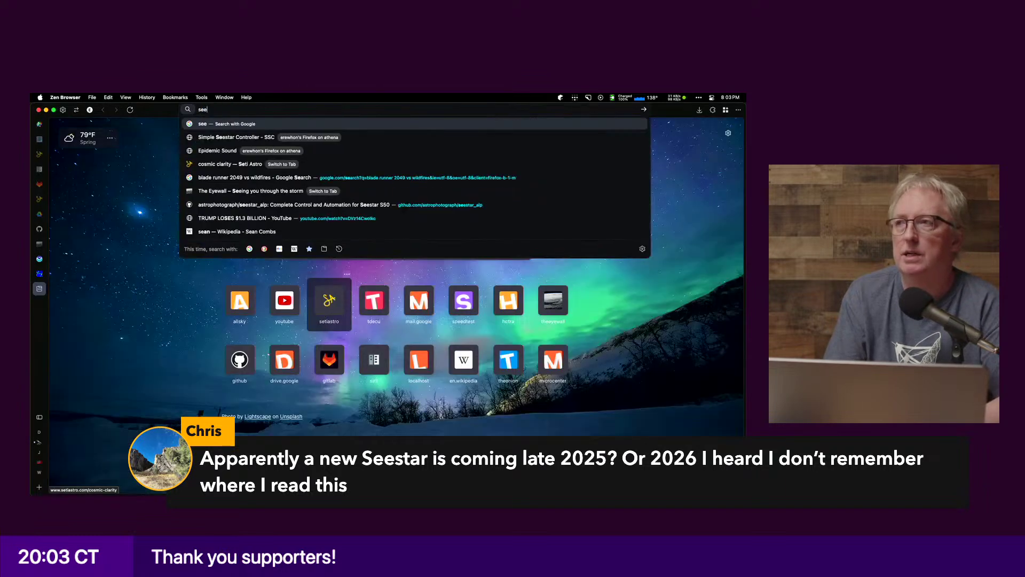
{"action": "type", "text": "star s30"}
{"action": "key", "text": "Return"}
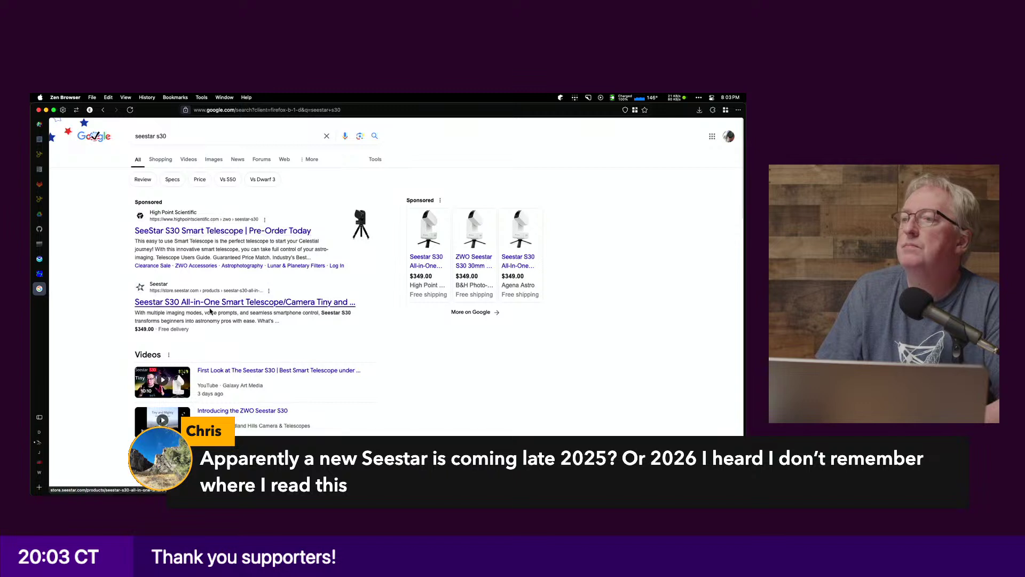
{"action": "left_click", "coordinate": [195, 303]}
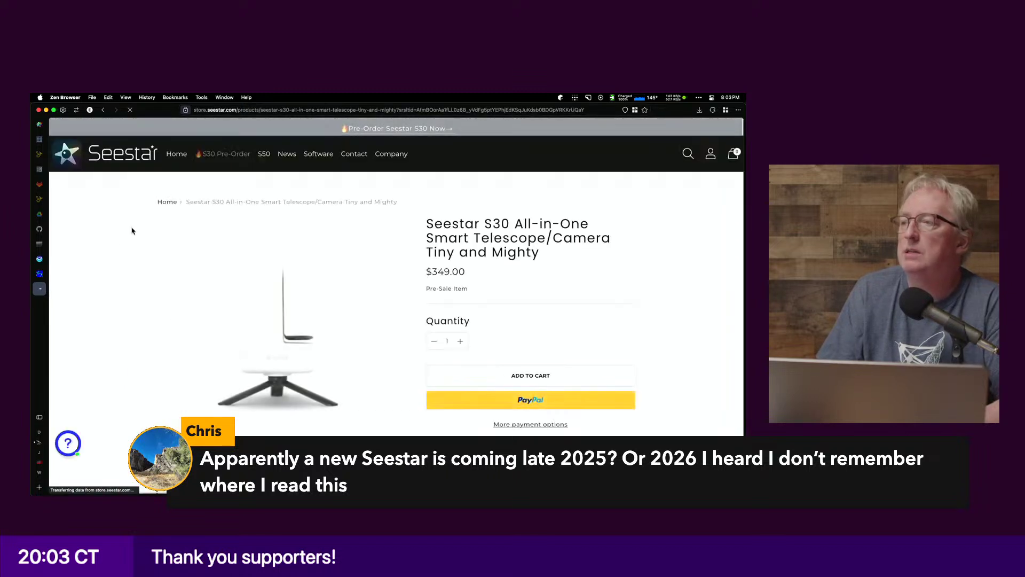
Step: Look over the Seestar S30 product page and view its second product photo and the "Tiny and Mighty" photo
{"action": "scroll", "coordinate": [258, 397], "scroll_direction": "down", "scroll_amount": 5}
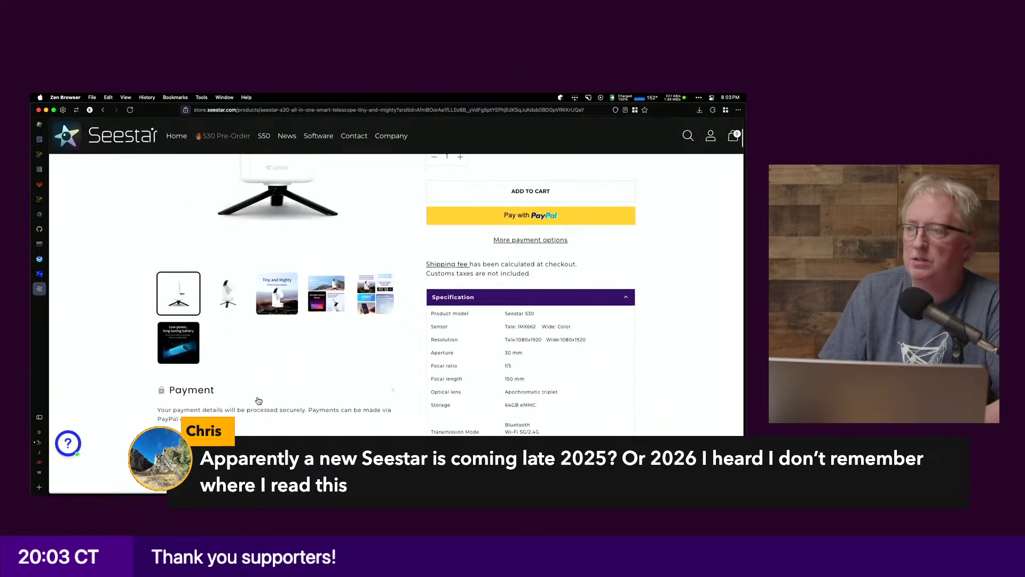
{"action": "scroll", "coordinate": [249, 387], "scroll_direction": "up", "scroll_amount": 5}
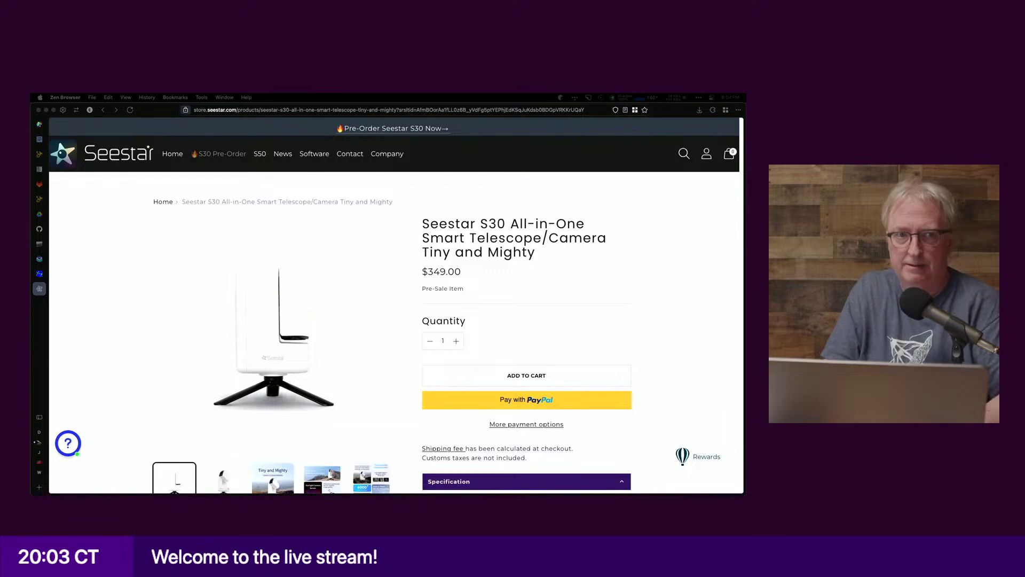
{"action": "key", "text": "super+Tab"}
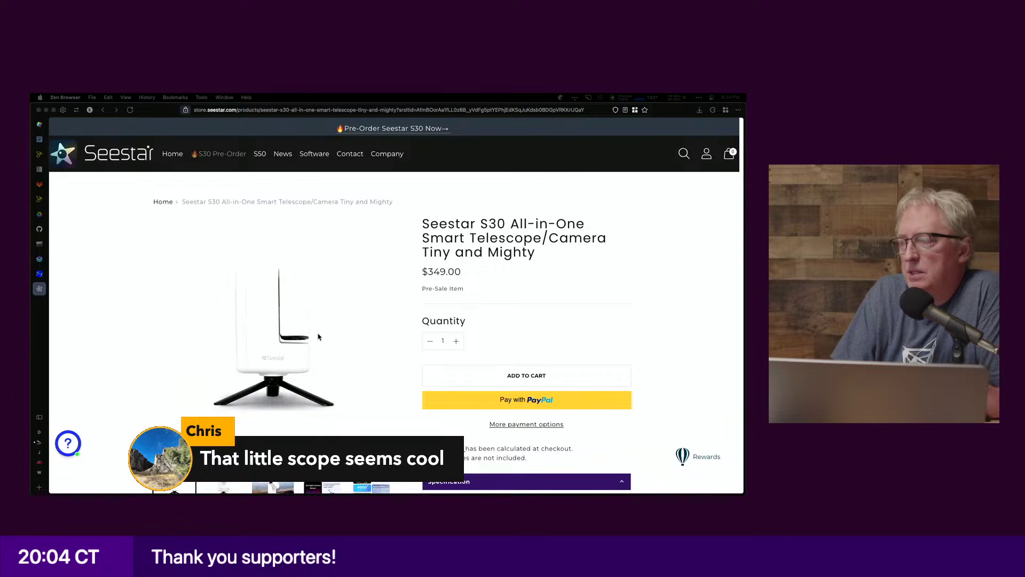
{"action": "scroll", "coordinate": [314, 305], "scroll_direction": "down", "scroll_amount": 2}
{"action": "scroll", "coordinate": [315, 305], "scroll_direction": "down", "scroll_amount": 3}
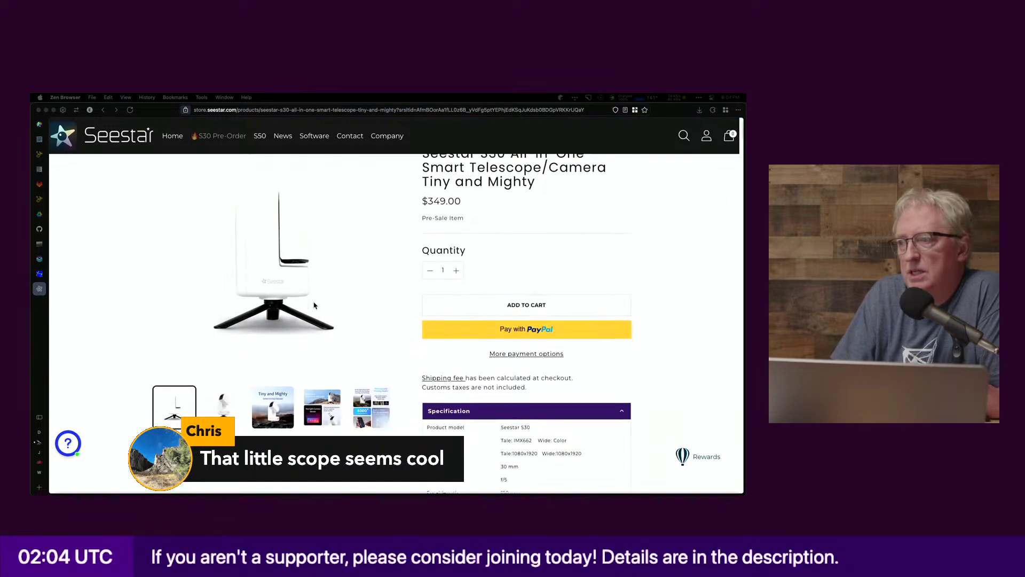
{"action": "left_click", "coordinate": [225, 381]}
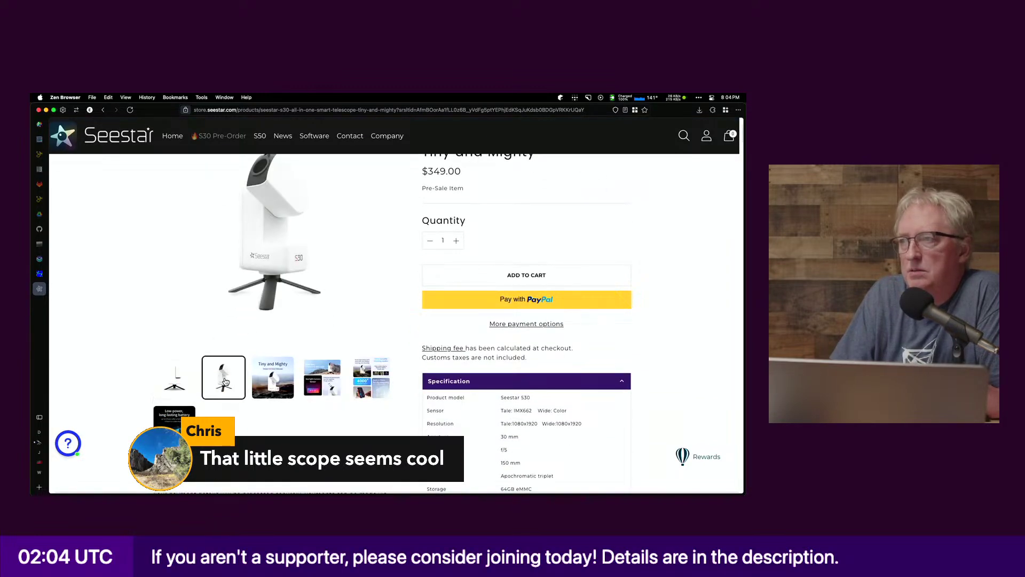
{"action": "scroll", "coordinate": [226, 381], "scroll_direction": "up", "scroll_amount": 3}
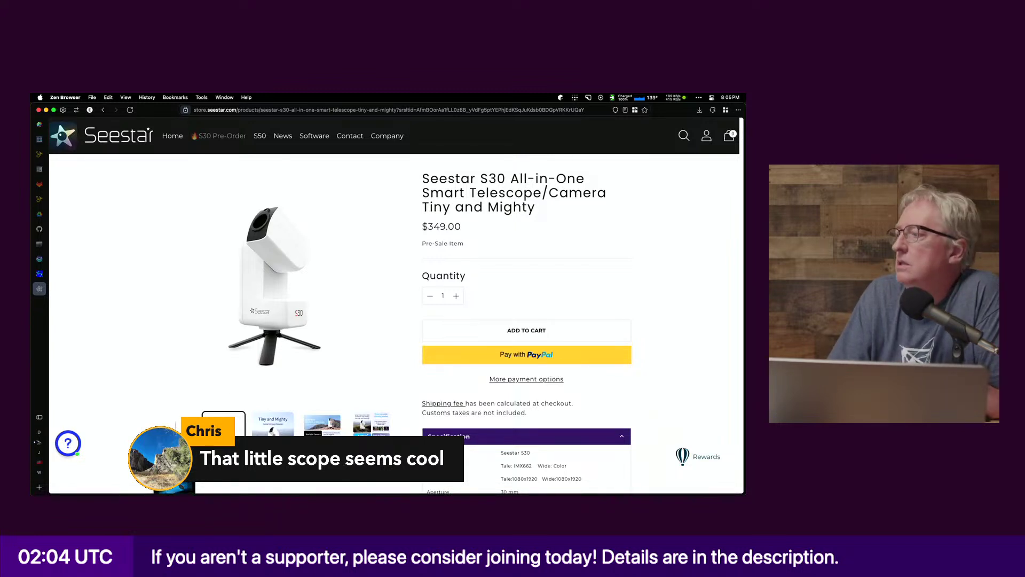
{"action": "left_click", "coordinate": [273, 427]}
Step: Examine the Seestar S30 Specification table, highlight the Sensor value, and return to the product photos
{"action": "scroll", "coordinate": [511, 467], "scroll_direction": "down", "scroll_amount": 3}
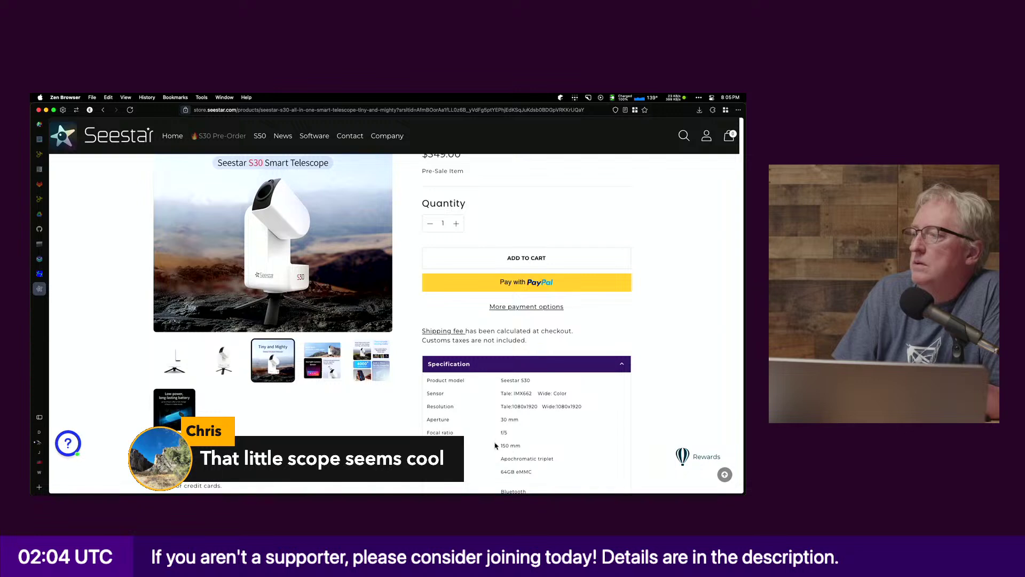
{"action": "scroll", "coordinate": [499, 443], "scroll_direction": "down", "scroll_amount": 3}
{"action": "scroll", "coordinate": [499, 430], "scroll_direction": "down", "scroll_amount": 4}
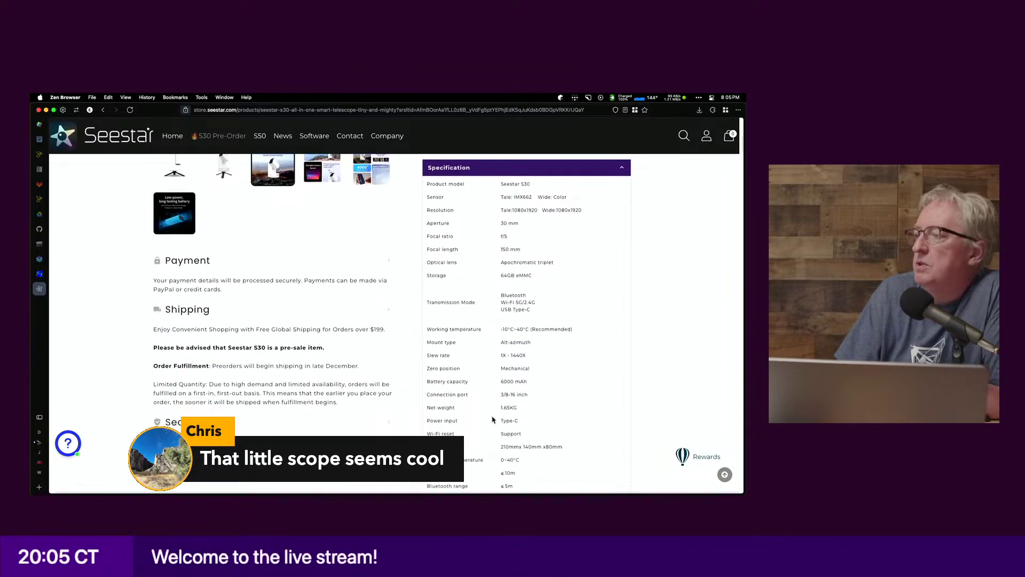
{"action": "scroll", "coordinate": [493, 419], "scroll_direction": "down", "scroll_amount": 1}
{"action": "scroll", "coordinate": [492, 419], "scroll_direction": "up", "scroll_amount": 1}
{"action": "scroll", "coordinate": [493, 418], "scroll_direction": "up", "scroll_amount": 1}
{"action": "left_click_drag", "start_coordinate": [500, 221], "coordinate": [572, 226]}
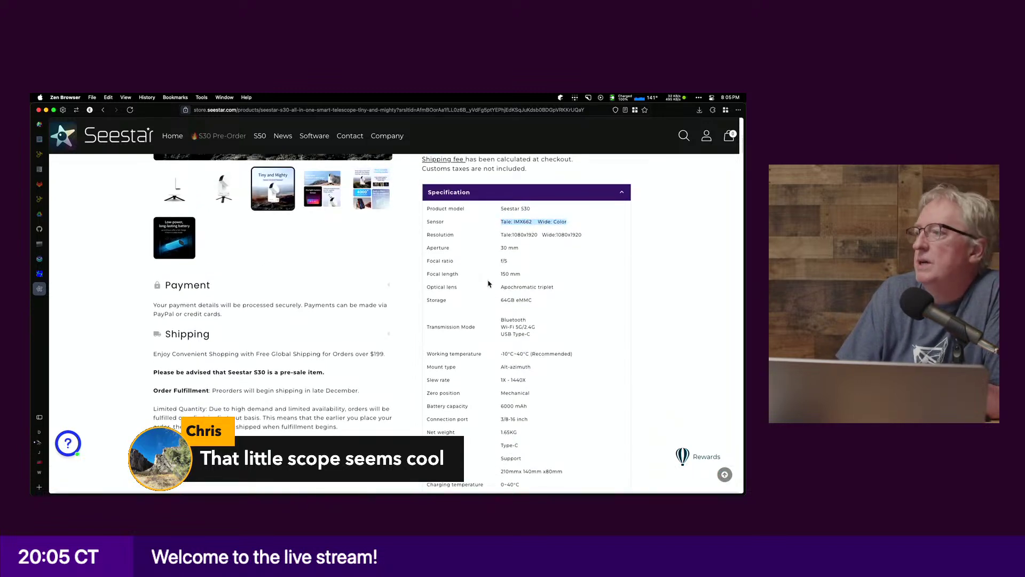
{"action": "scroll", "coordinate": [489, 283], "scroll_direction": "down", "scroll_amount": 3}
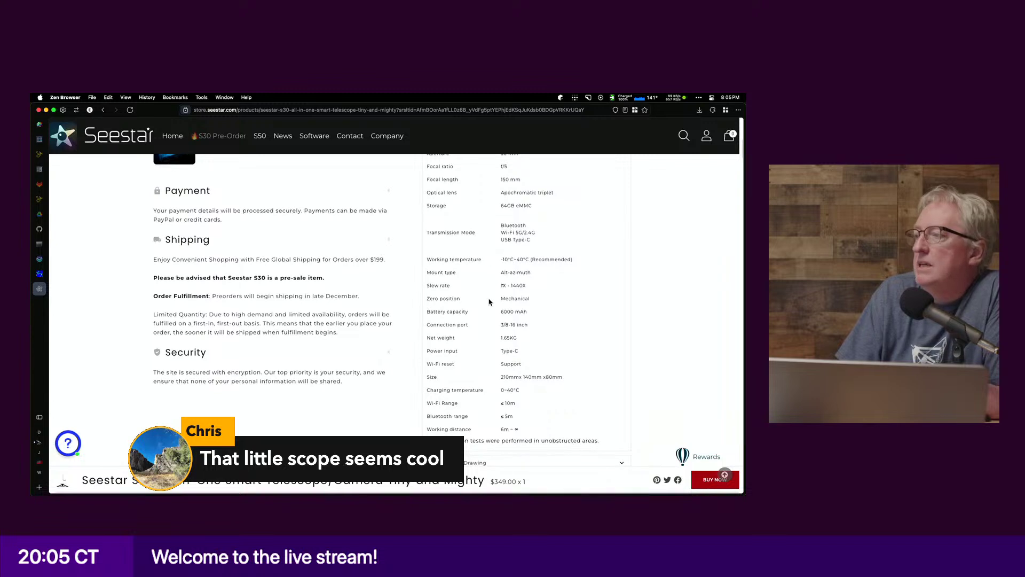
{"action": "scroll", "coordinate": [491, 312], "scroll_direction": "up", "scroll_amount": 1}
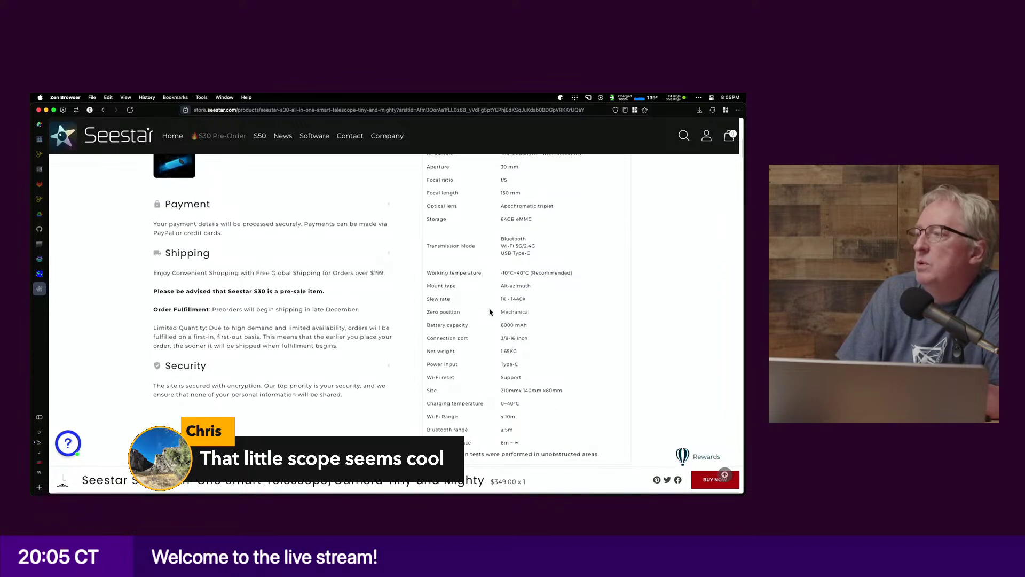
{"action": "scroll", "coordinate": [490, 311], "scroll_direction": "up", "scroll_amount": 2}
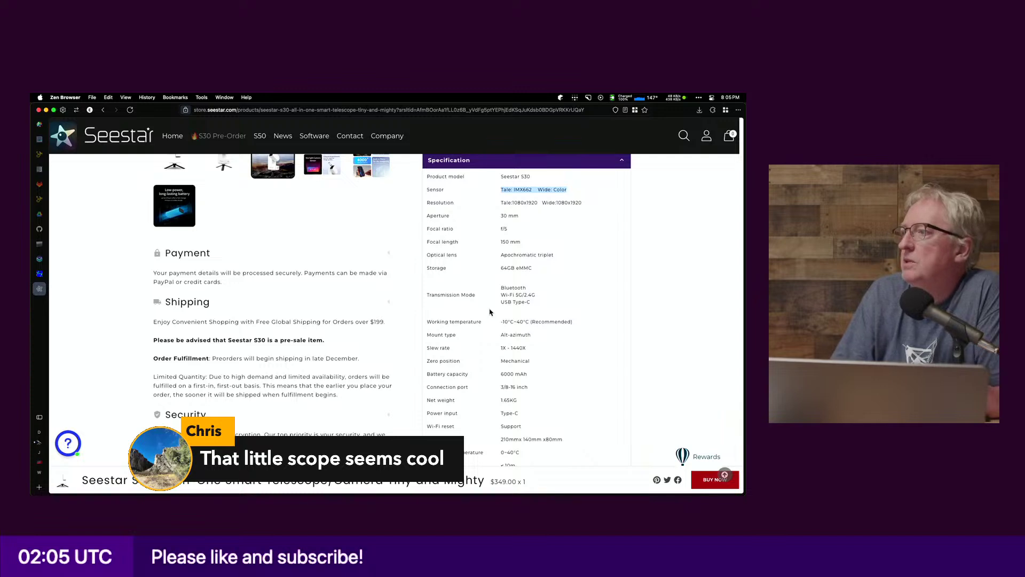
{"action": "scroll", "coordinate": [532, 391], "scroll_direction": "down", "scroll_amount": 2}
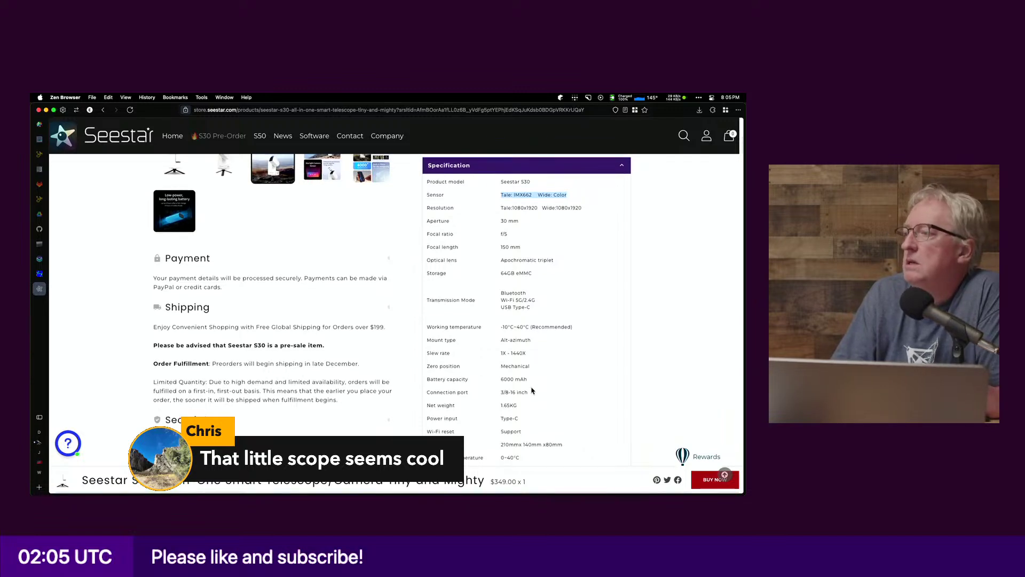
{"action": "scroll", "coordinate": [531, 390], "scroll_direction": "down", "scroll_amount": 5}
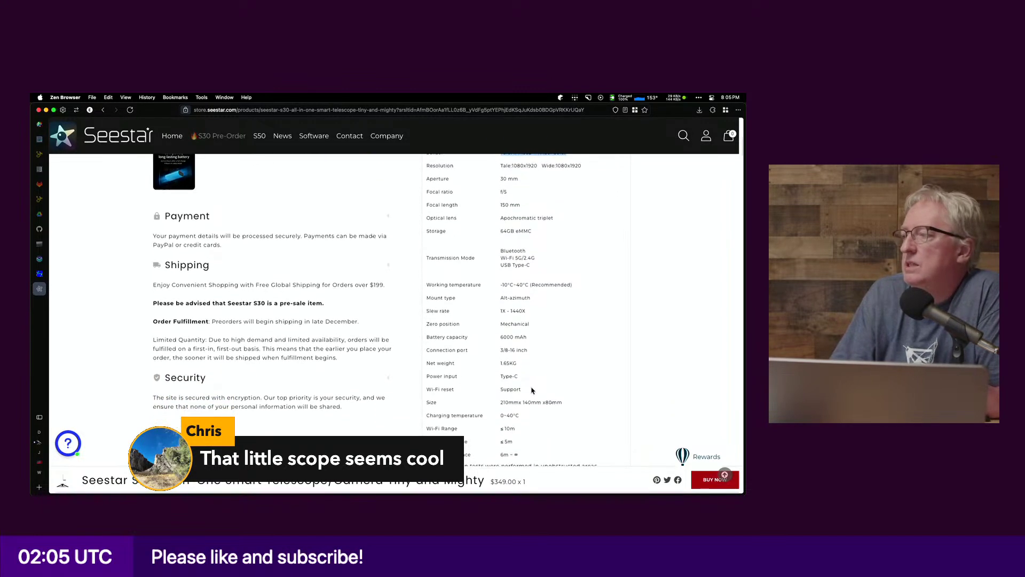
{"action": "scroll", "coordinate": [532, 390], "scroll_direction": "up", "scroll_amount": 1}
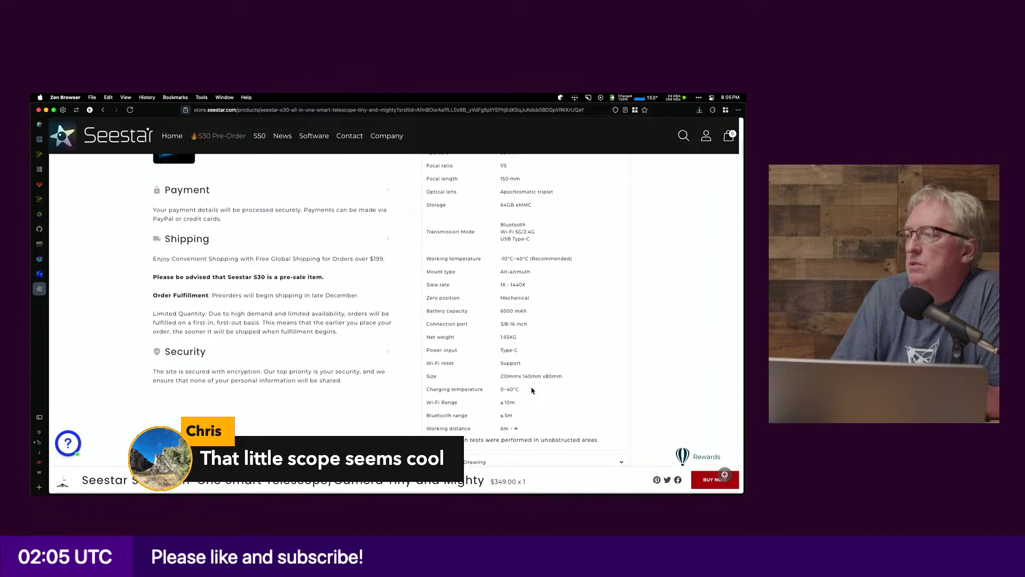
{"action": "scroll", "coordinate": [532, 390], "scroll_direction": "up", "scroll_amount": 10}
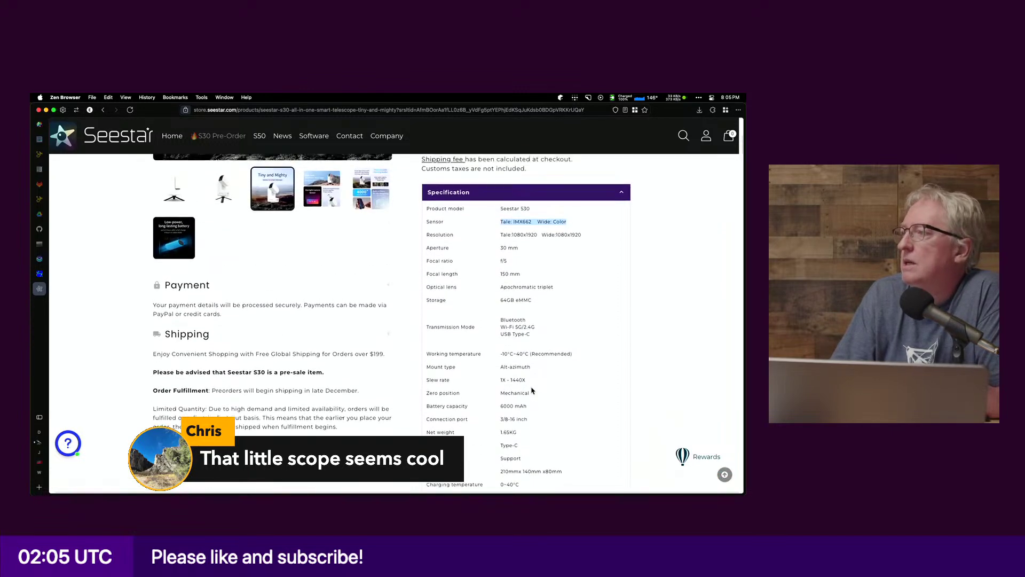
{"action": "scroll", "coordinate": [259, 315], "scroll_direction": "up", "scroll_amount": 3}
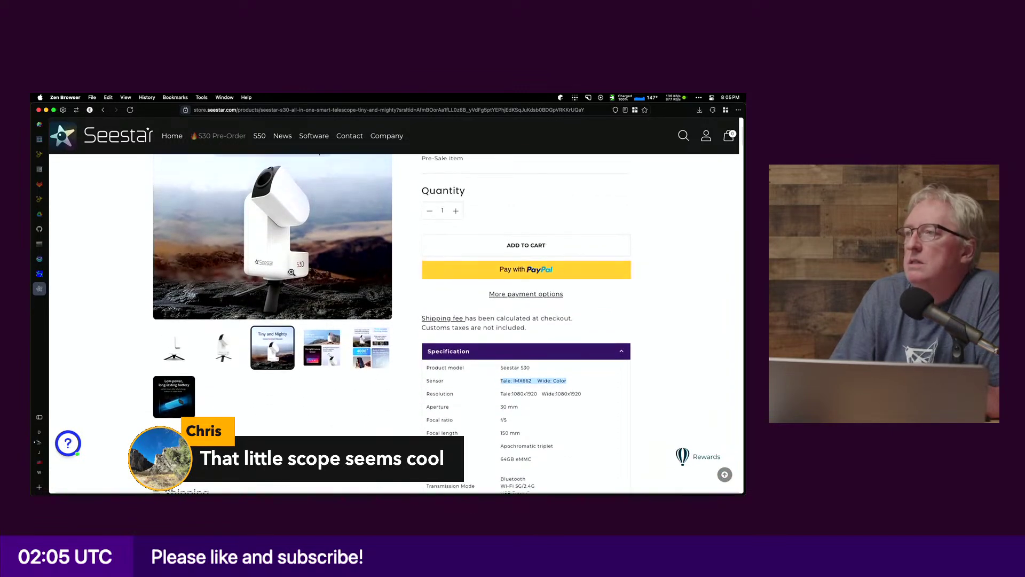
Step: View the dual-lens and "4000+ Celestial objects" feature photos on the Seestar S30 product page
{"action": "left_click", "coordinate": [318, 354]}
{"action": "scroll", "coordinate": [324, 409], "scroll_direction": "up", "scroll_amount": 6}
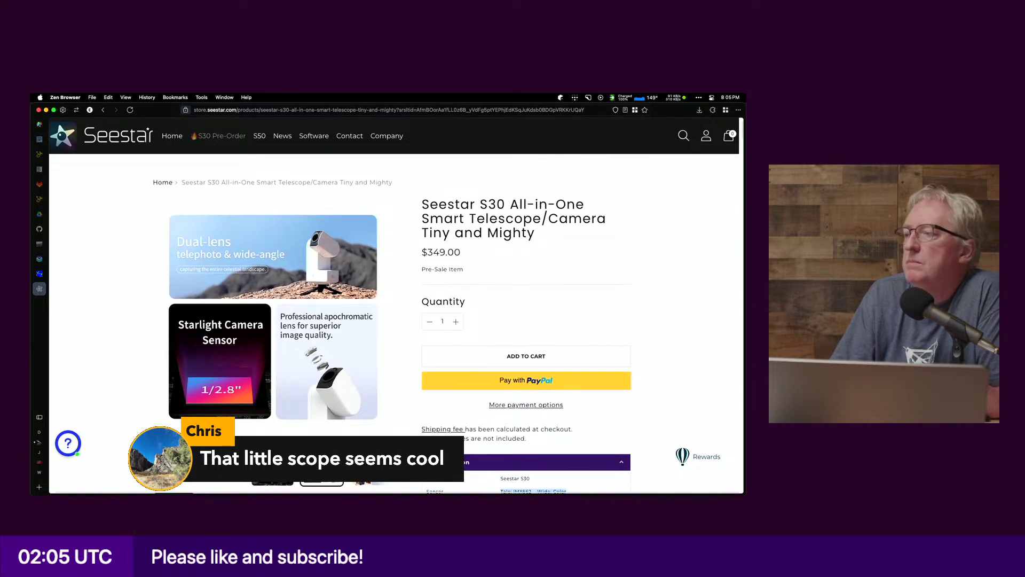
{"action": "left_click", "coordinate": [371, 483]}
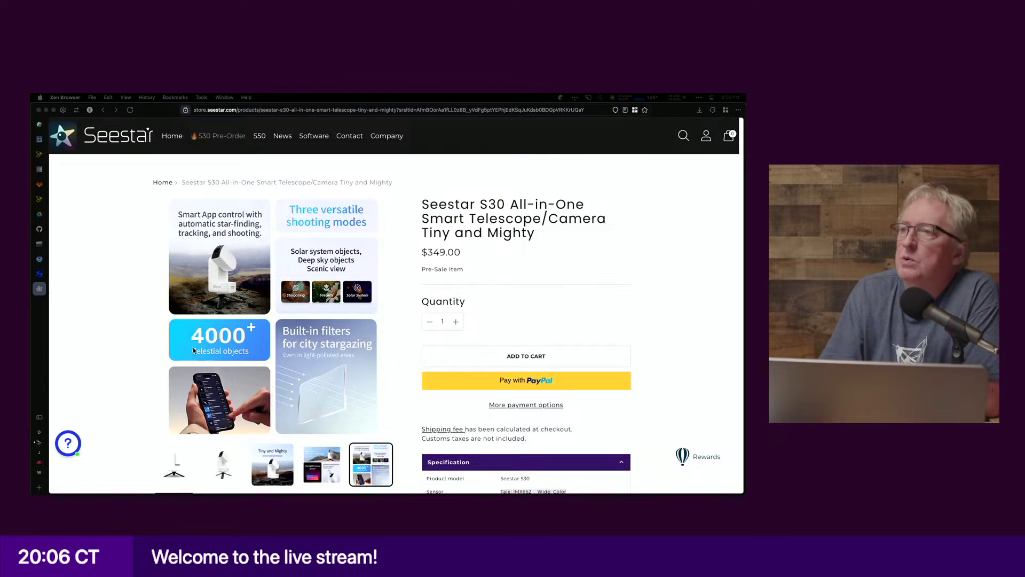
{"action": "key", "text": "super+Tab"}
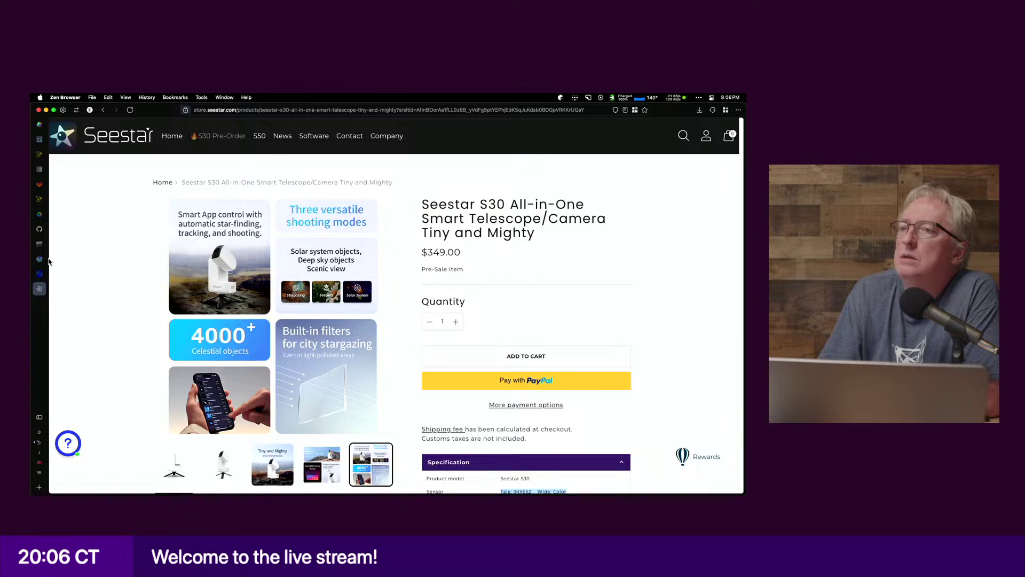
Step: Bring up the ASTAP page already open in the browser, and switch to Finder with the M33_Kris812 folder window in full view
{"action": "left_click", "coordinate": [39, 272]}
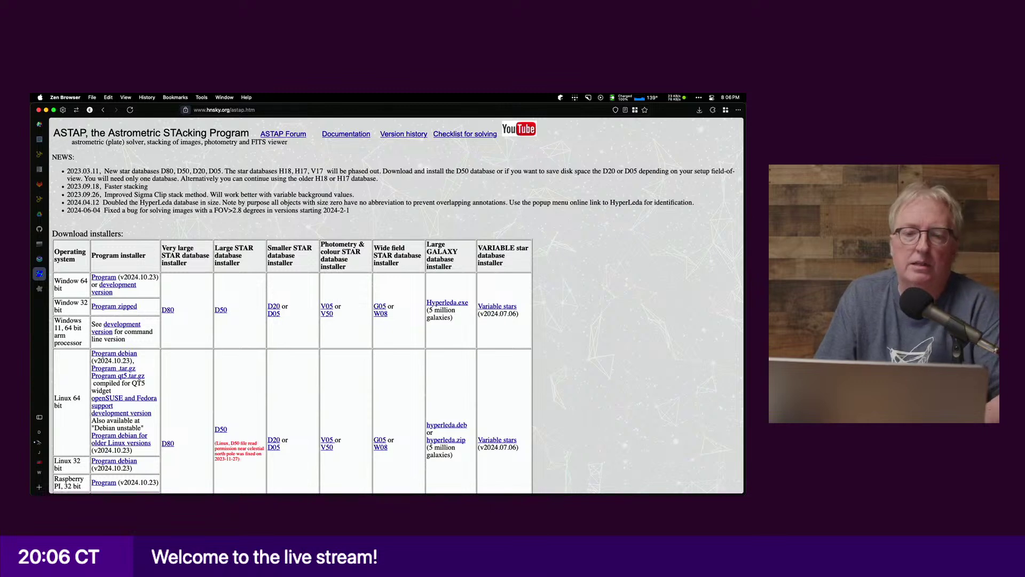
{"action": "key", "text": "super+Tab"}
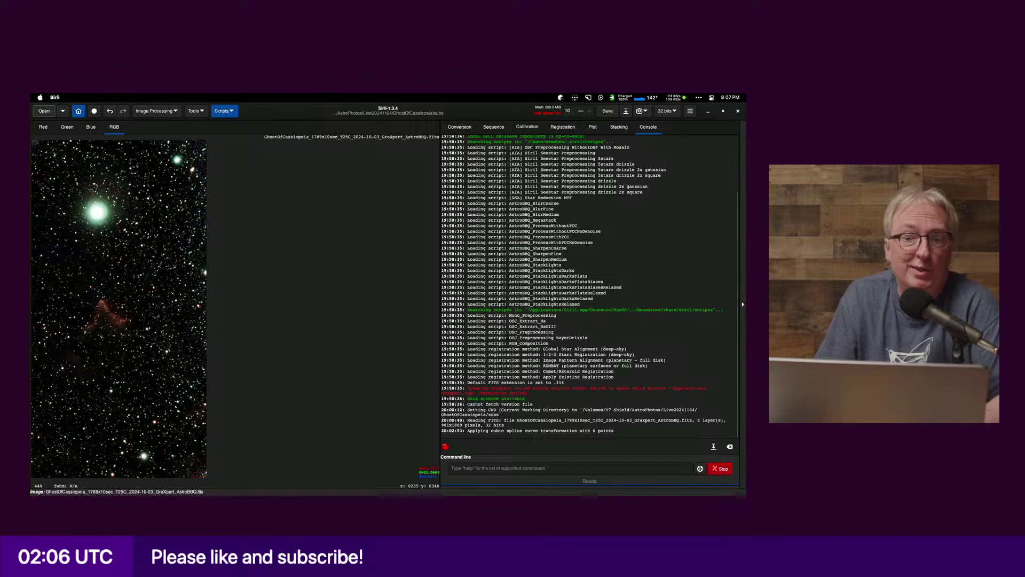
{"action": "key", "text": "super+Tab"}
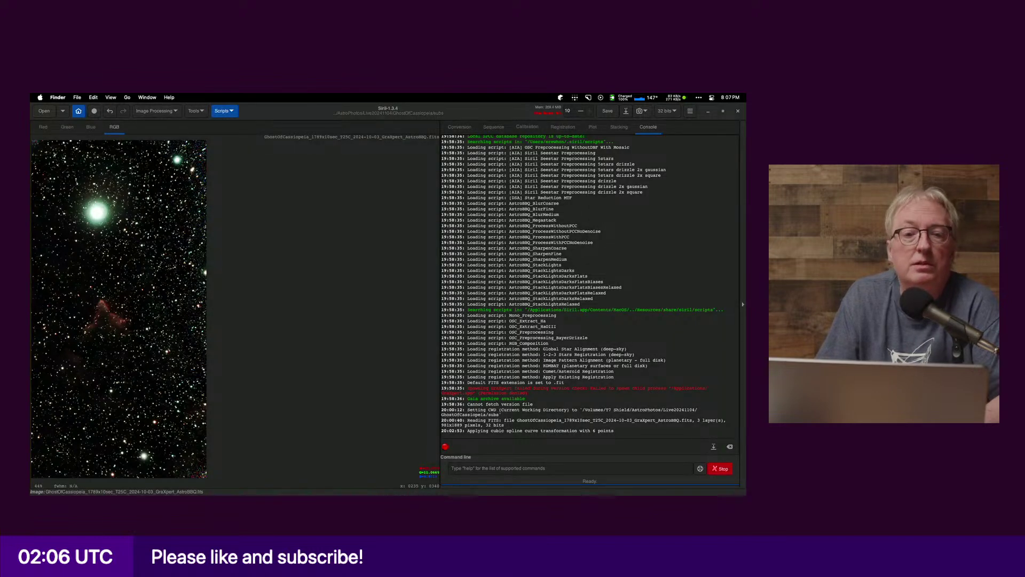
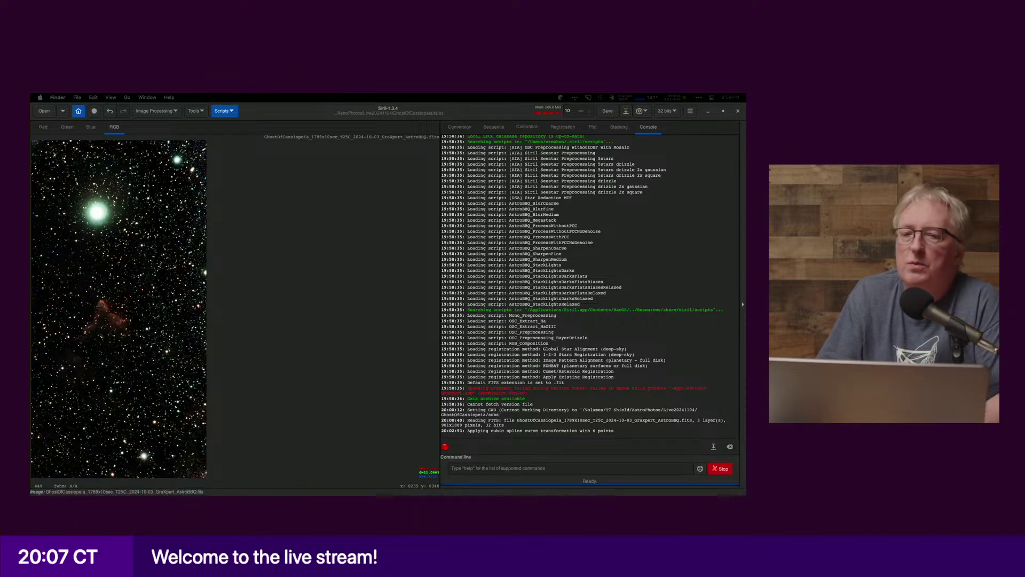
{"action": "key", "text": "super+n"}
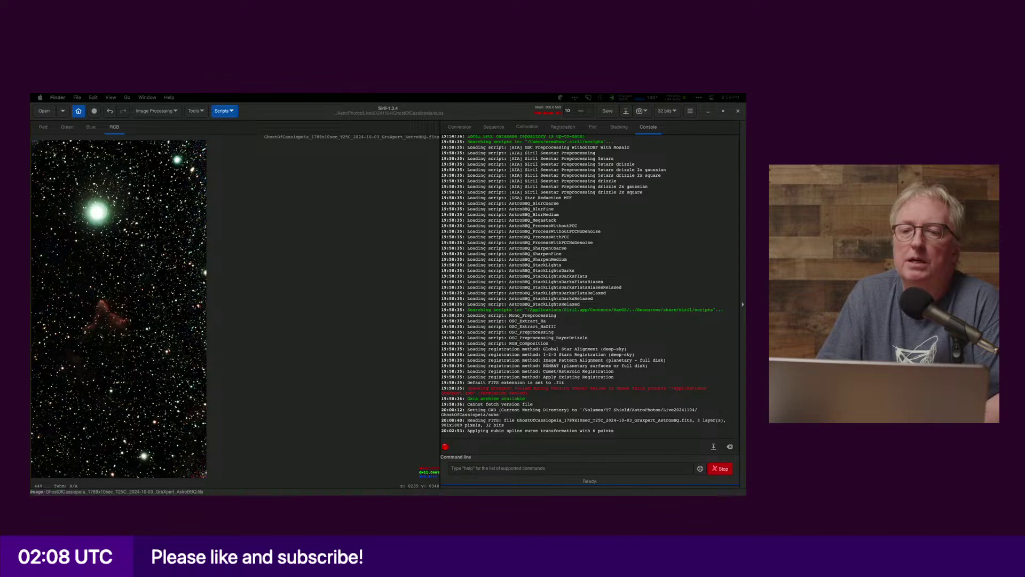
{"action": "key", "text": "super+n"}
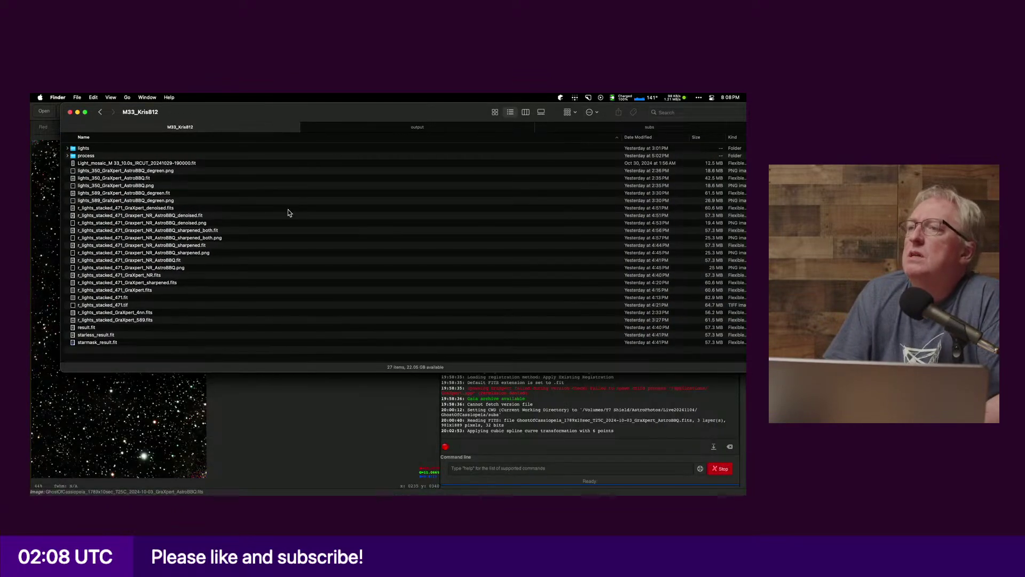
{"action": "left_click_drag", "start_coordinate": [314, 107], "coordinate": [285, 112]}
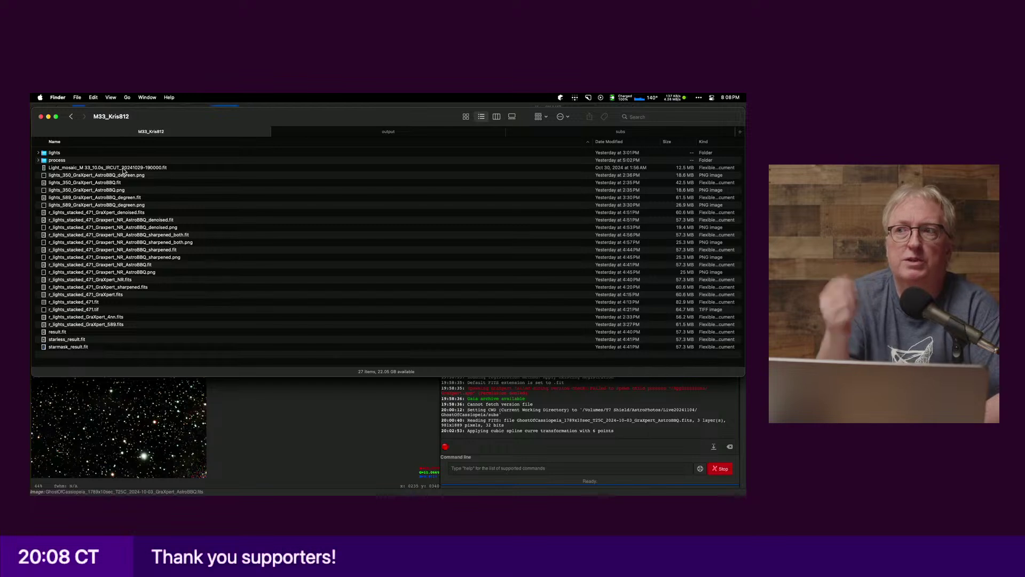
Step: Preview Light_mosaic_M 33_10.0s_IRCUT_20241029-190000.fit with Quick Look and close the preview
{"action": "left_click", "coordinate": [123, 168]}
{"action": "key", "text": "space"}
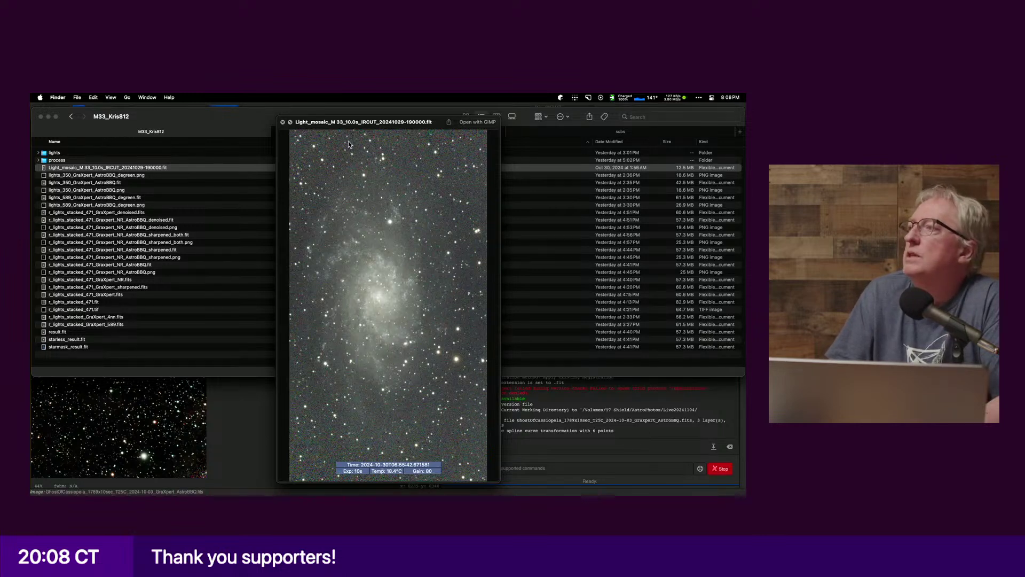
{"action": "right_click", "coordinate": [85, 171]}
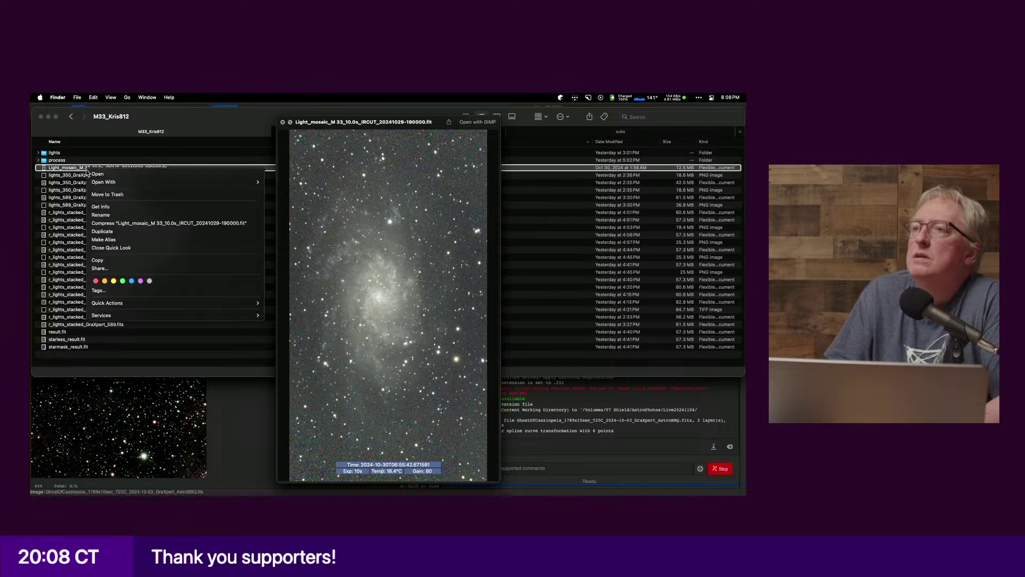
{"action": "left_click", "coordinate": [69, 173]}
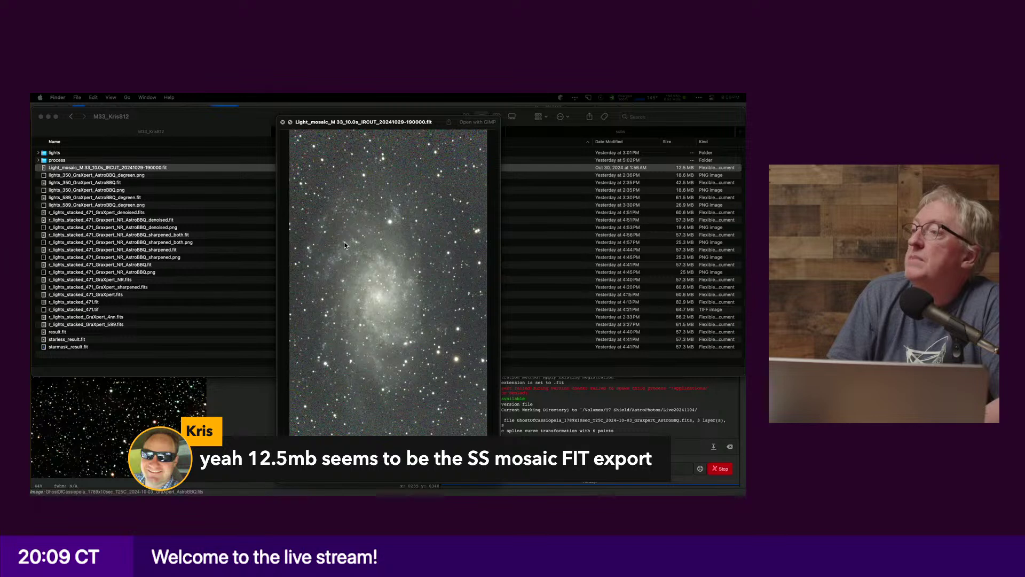
{"action": "left_click", "coordinate": [357, 129]}
{"action": "key", "text": "space"}
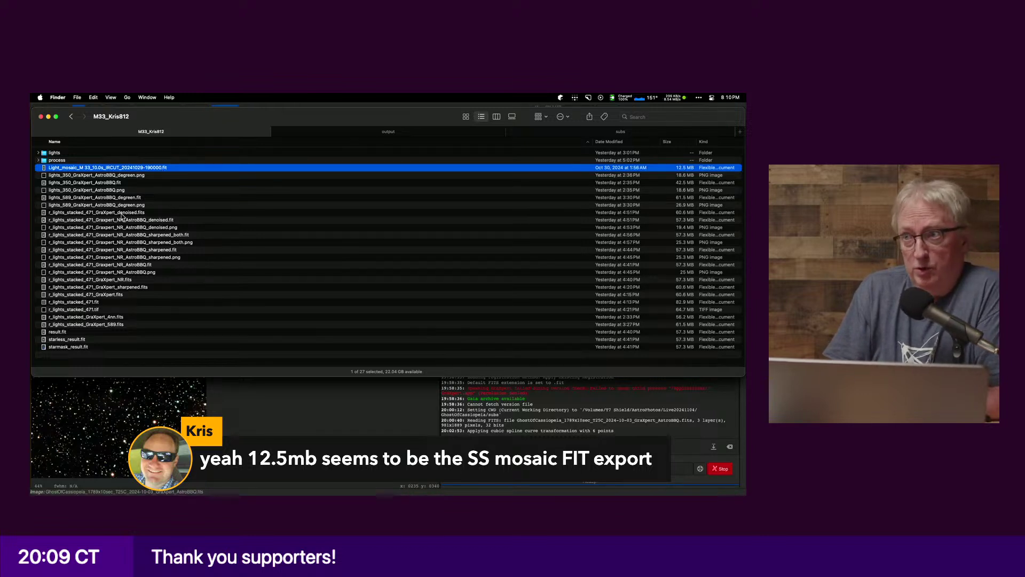
{"action": "right_click", "coordinate": [131, 170]}
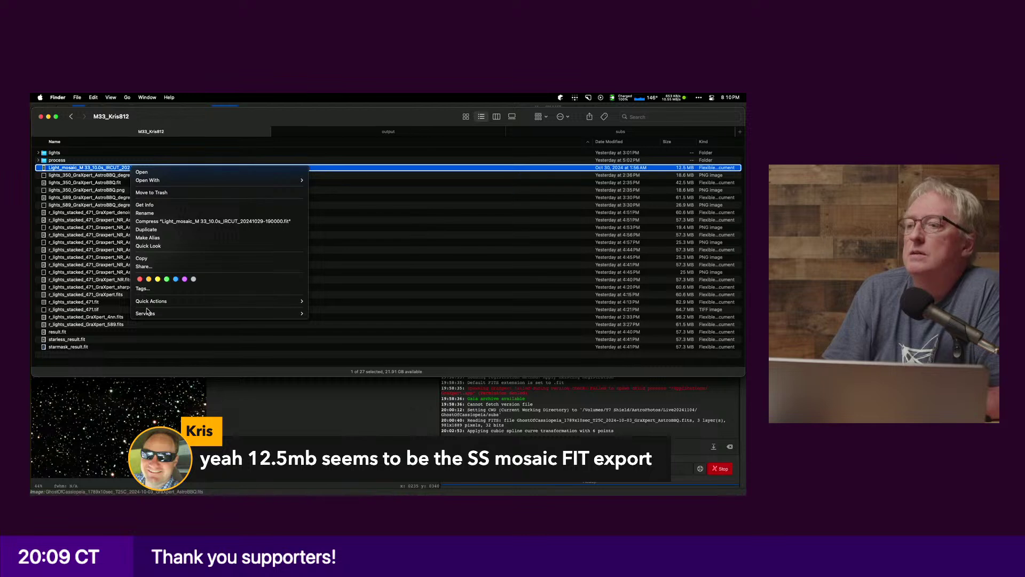
{"action": "left_click", "coordinate": [234, 412]}
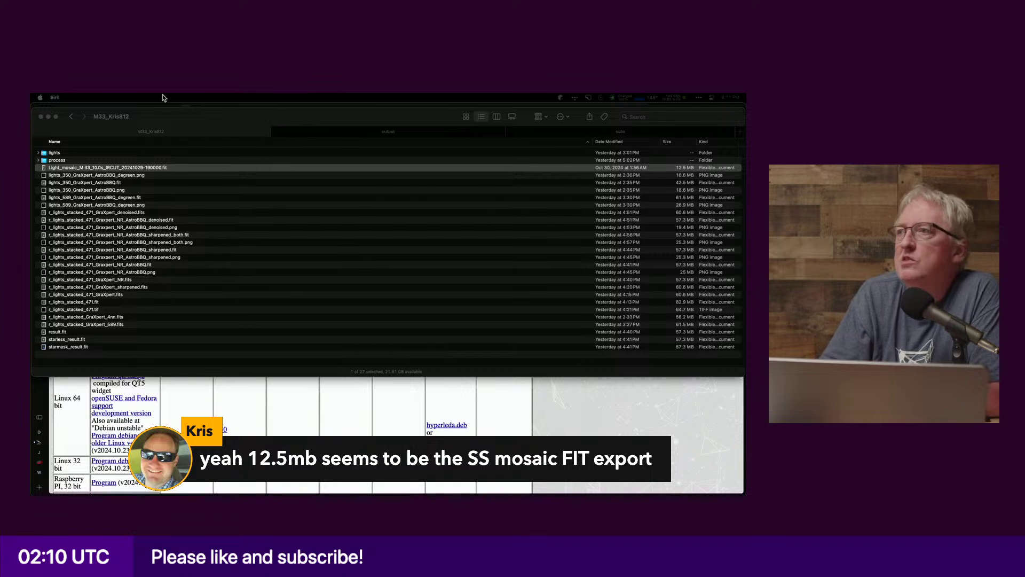
{"action": "left_click", "coordinate": [175, 117]}
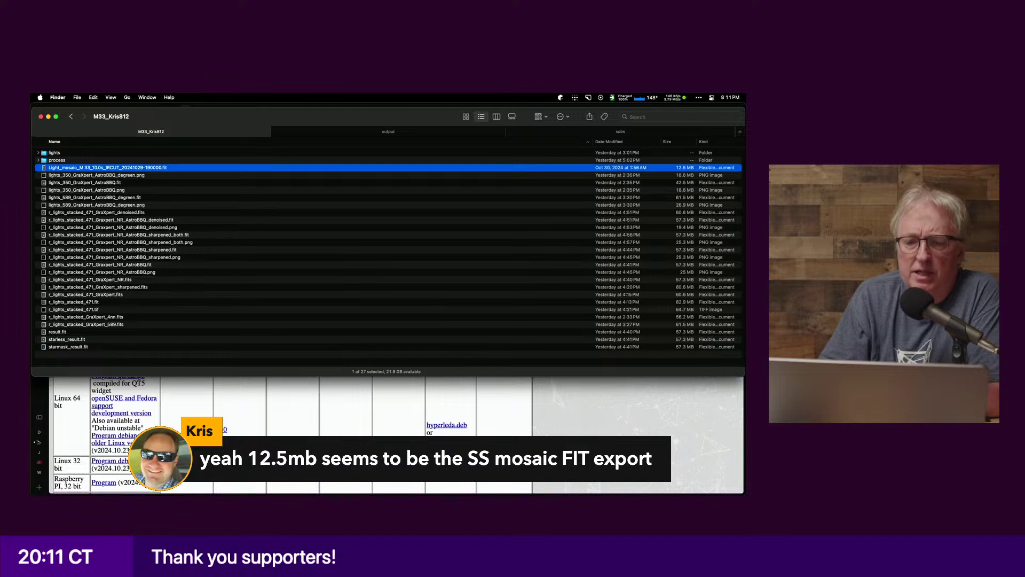
Step: Switch to Siril, make M33_Kris812 the working directory and open Light_mosaic_M 33_10.0s_IRCUT_20241029-190000.fit in the maximized window
{"action": "key", "text": "super+Tab"}
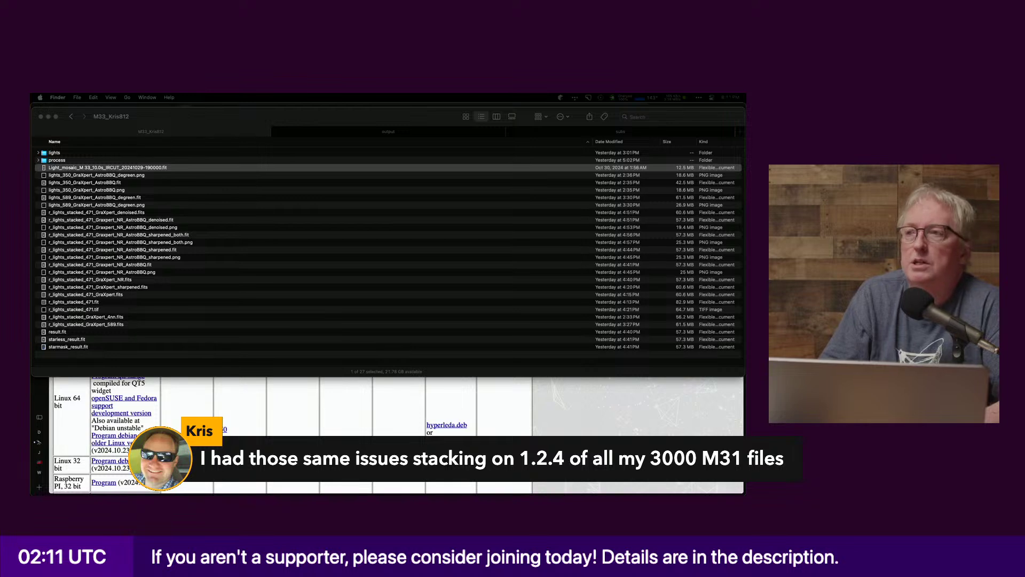
{"action": "key", "text": "super+Tab"}
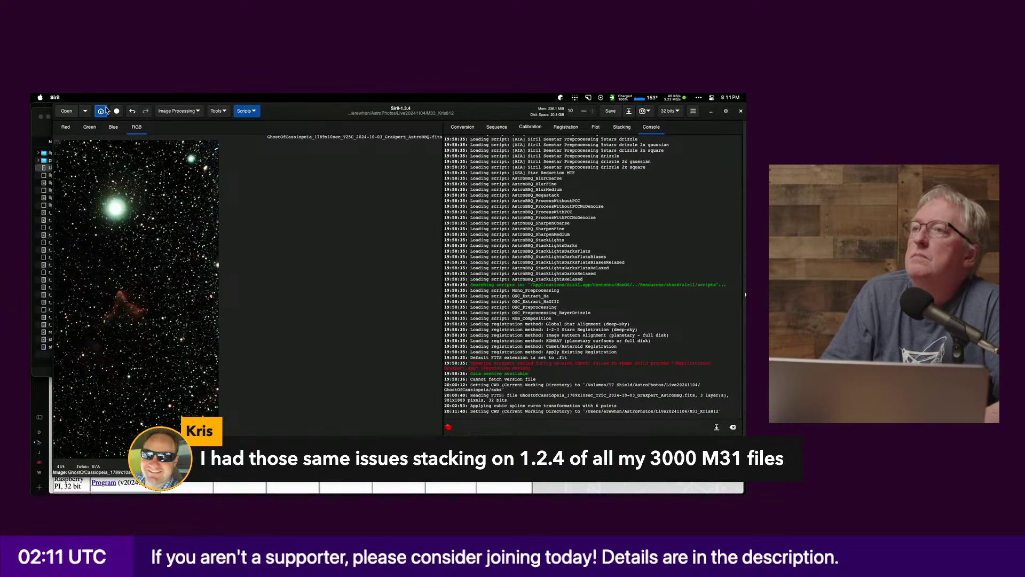
{"action": "left_click", "coordinate": [66, 110]}
{"action": "double_click", "coordinate": [274, 213]}
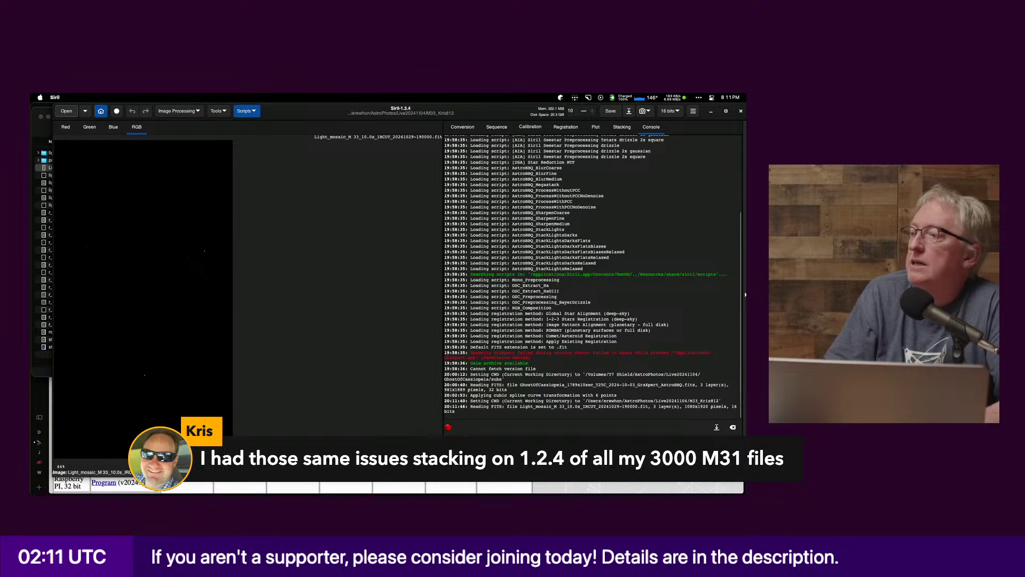
{"action": "left_click_drag", "start_coordinate": [481, 105], "coordinate": [468, 113]}
{"action": "double_click", "coordinate": [467, 113]}
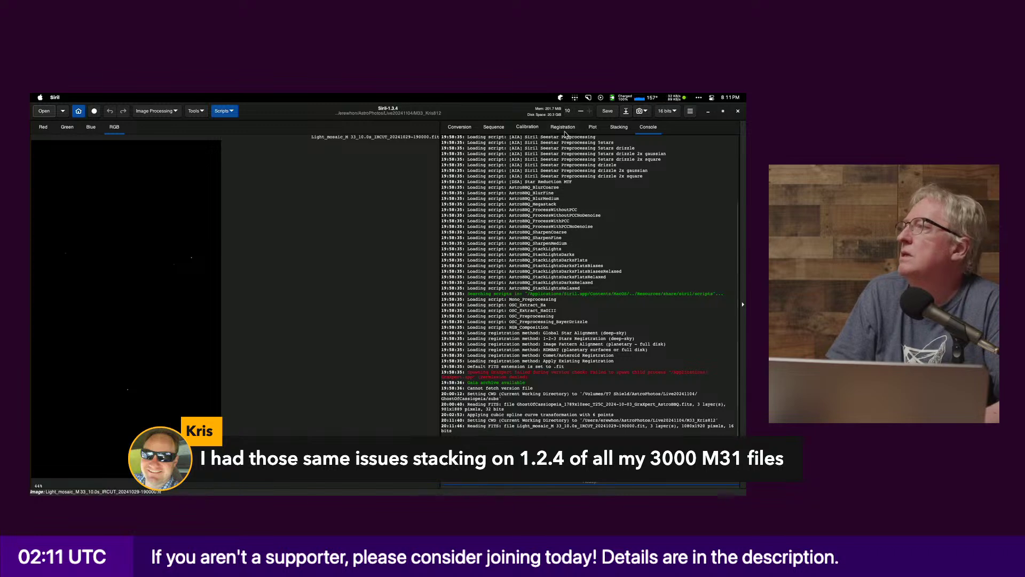
Step: Relaunch Siril, maximize its window and reveal the side pane with the console
{"action": "key", "text": "super+Tab"}
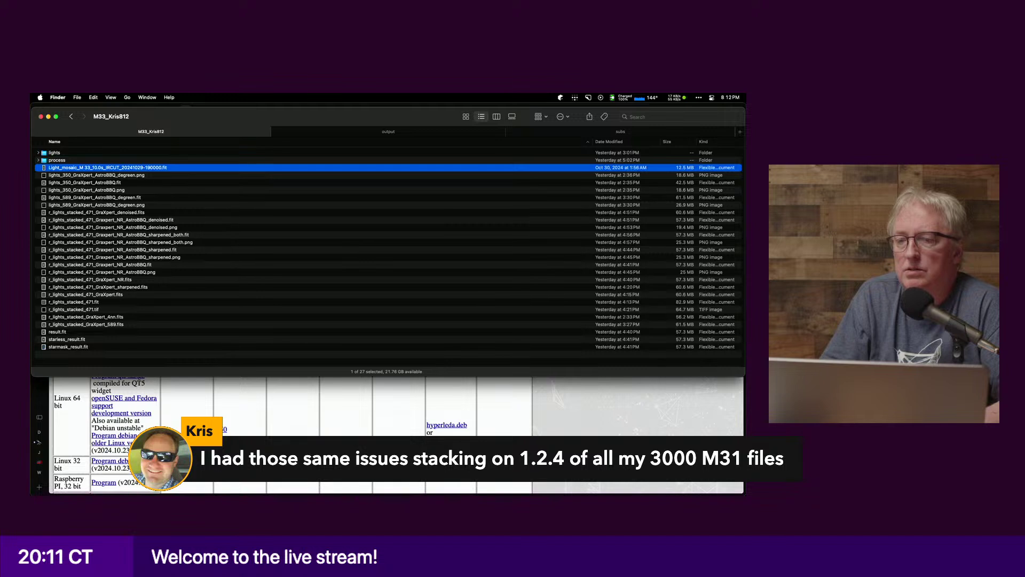
{"action": "key", "text": "super+Tab"}
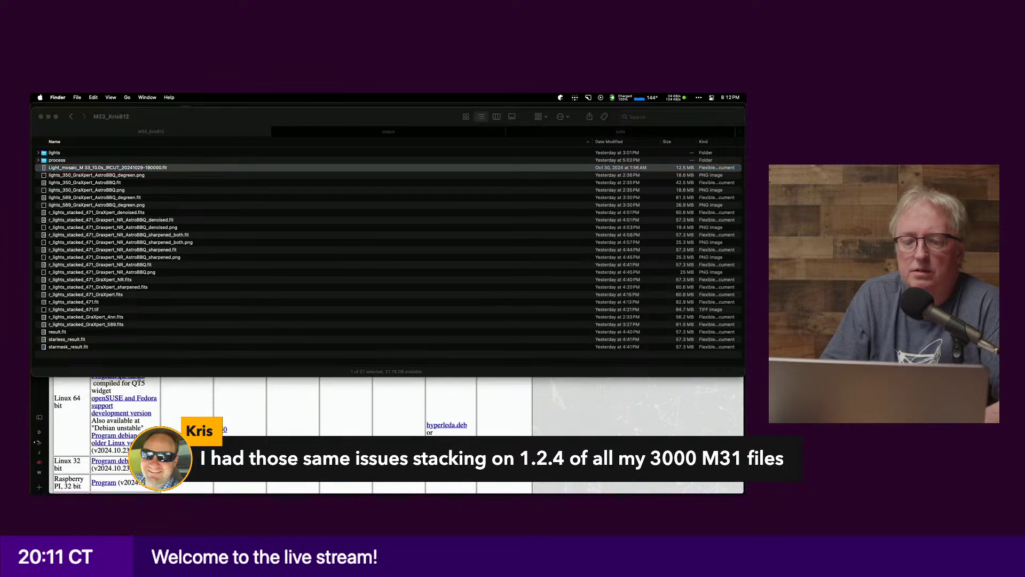
{"action": "key", "text": "super+space"}
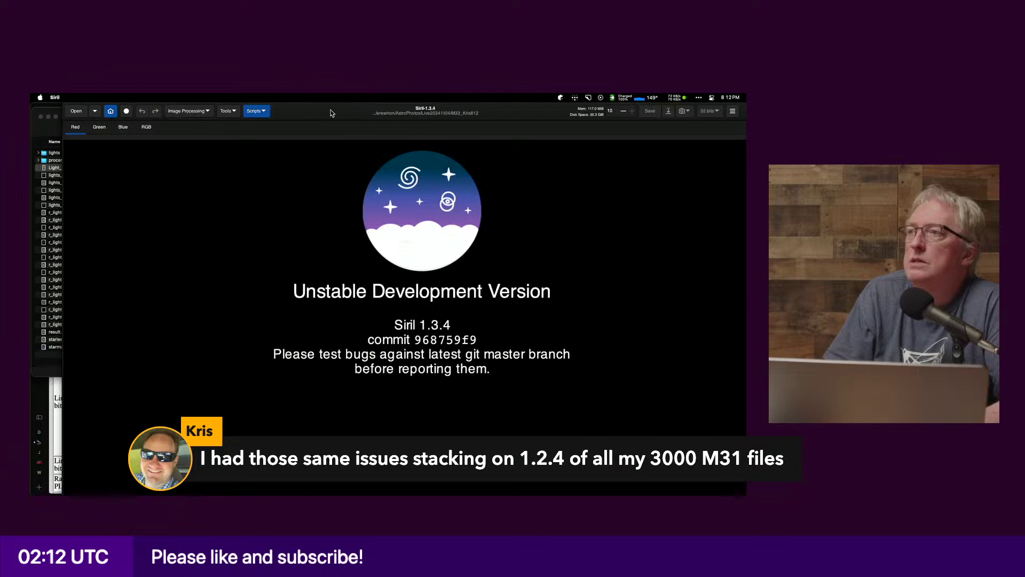
{"action": "double_click", "coordinate": [329, 111]}
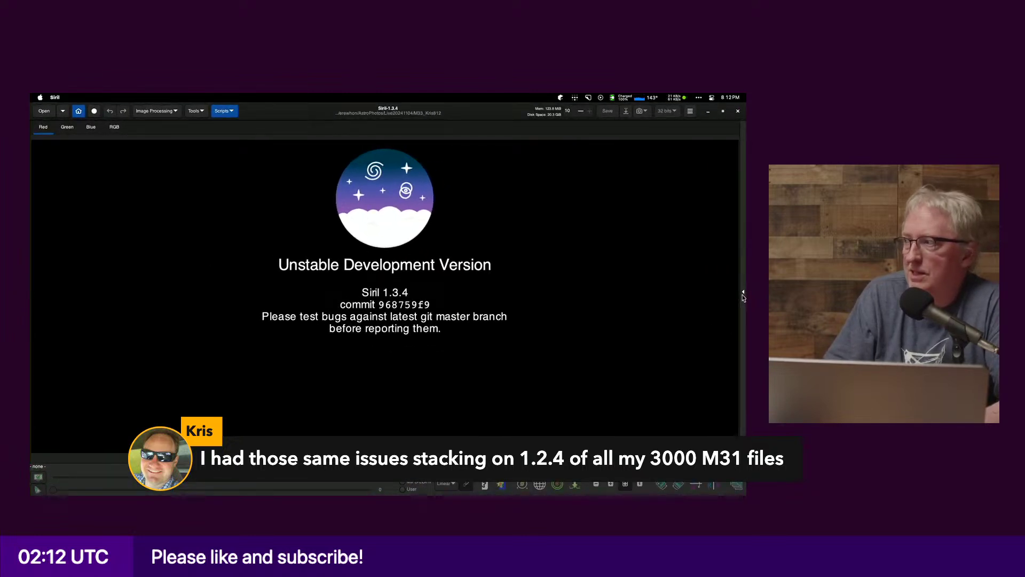
{"action": "left_click_drag", "start_coordinate": [743, 297], "coordinate": [490, 297]}
Step: Open Light_mosaic_M 33_10.0s_IRCUT_20241029-190000.fit and set the display mode to AutoStretch
{"action": "left_click", "coordinate": [51, 112]}
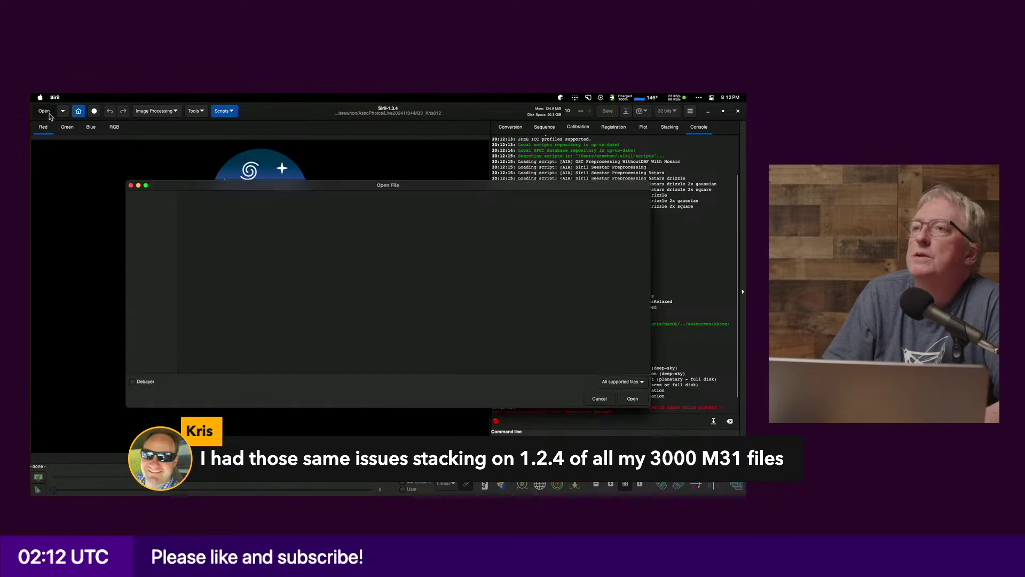
{"action": "double_click", "coordinate": [259, 221]}
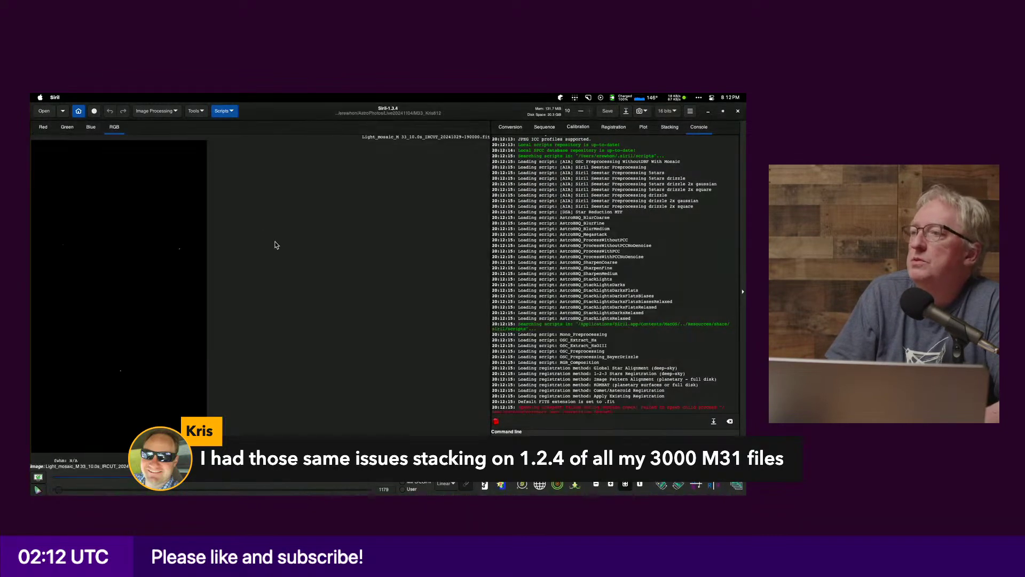
{"action": "left_click", "coordinate": [446, 487]}
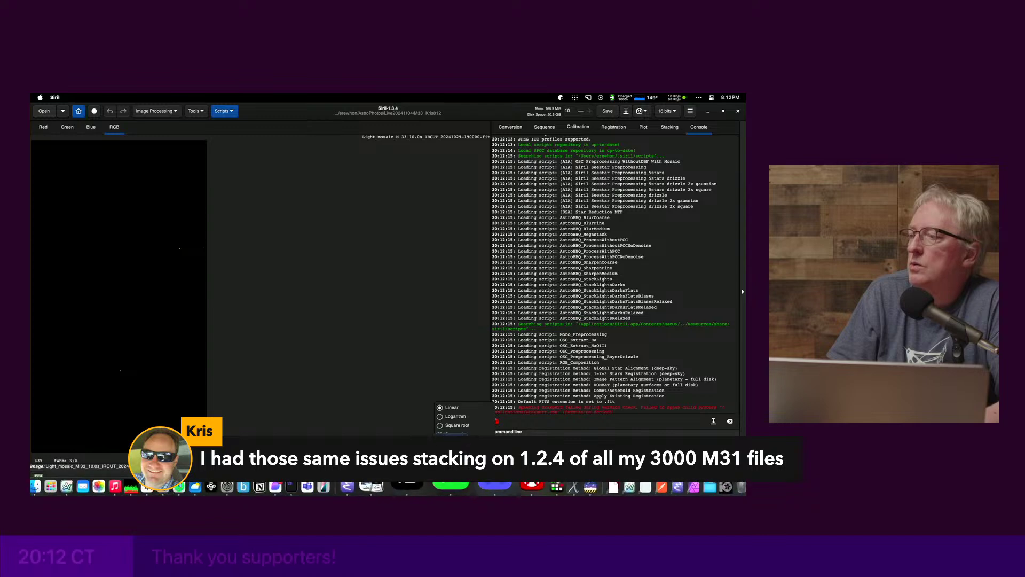
{"action": "left_click", "coordinate": [452, 410]}
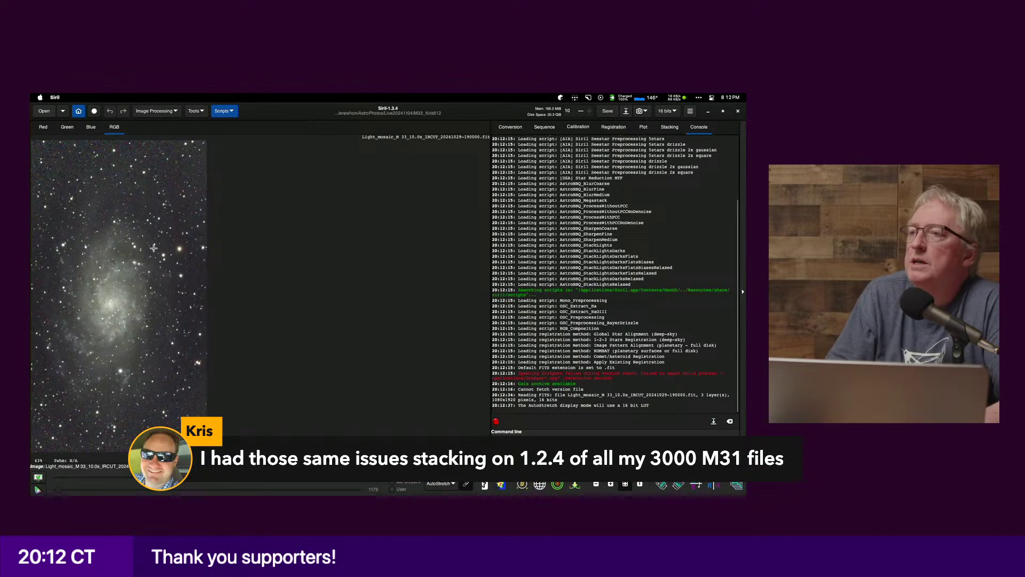
Step: Switch to Finder, fit the M33_Kris812 window beside the Siril image and open r_lights_stacked_471_Graxpert_NR_AstroBBQ.png in Preview
{"action": "key", "text": "super+Tab"}
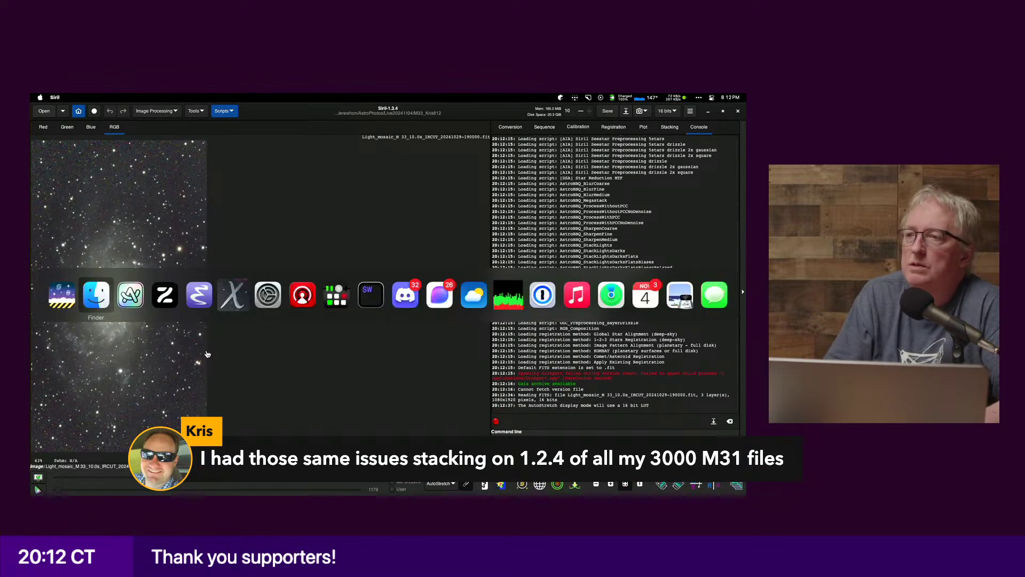
{"action": "key", "text": "super+Tab"}
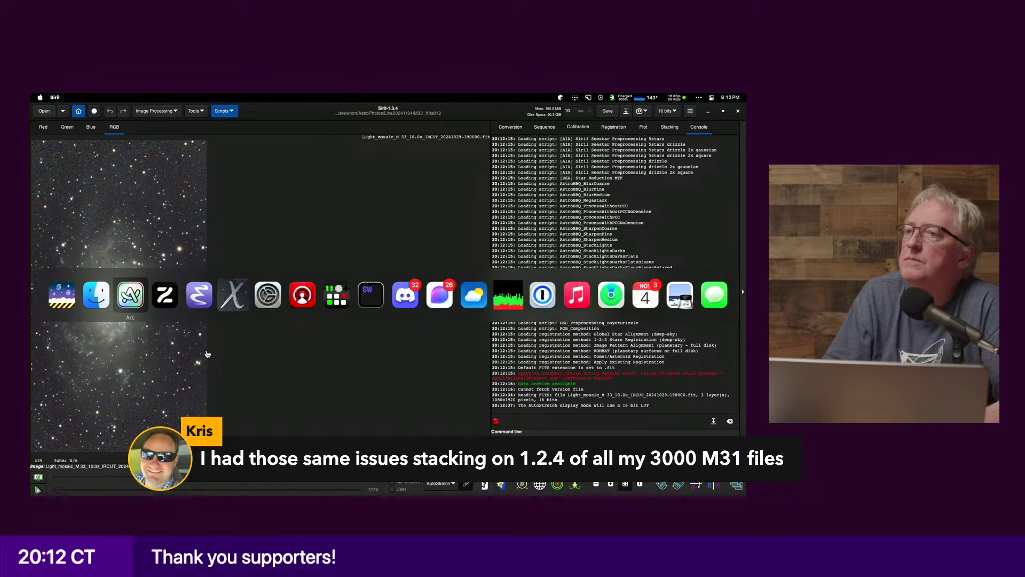
{"action": "key", "text": "ctrl+alt+Right"}
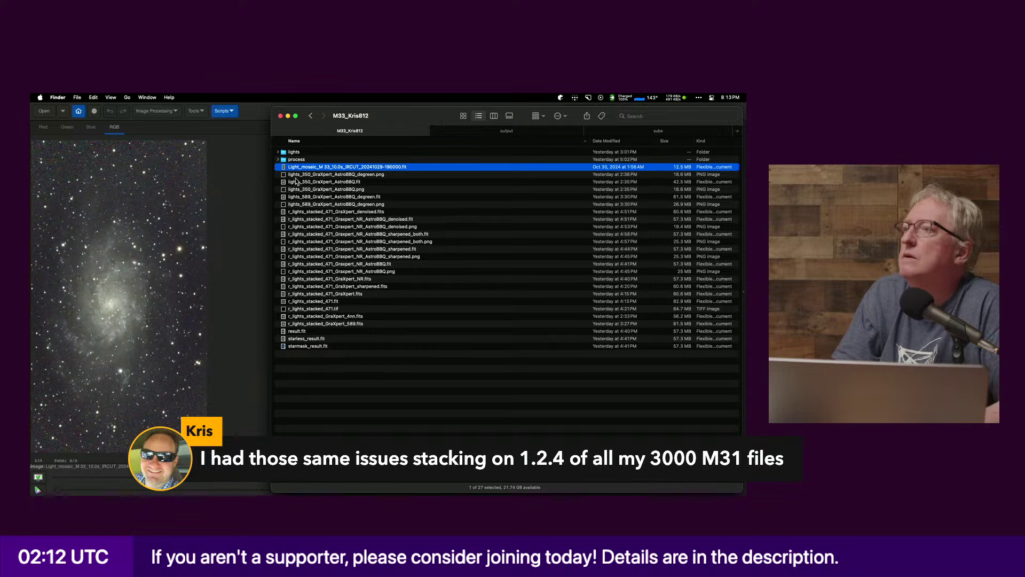
{"action": "left_click", "coordinate": [331, 227]}
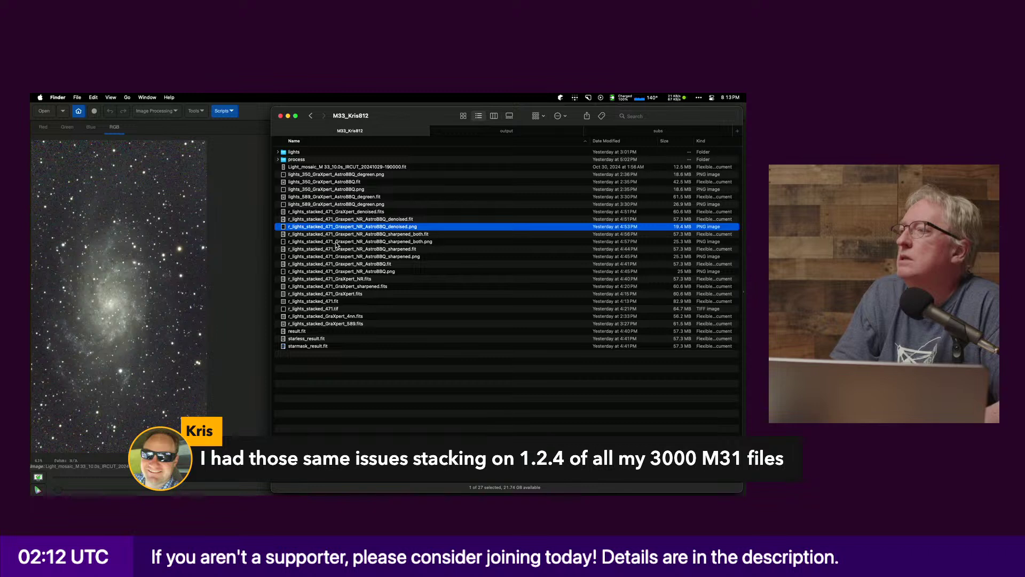
{"action": "left_click", "coordinate": [334, 272]}
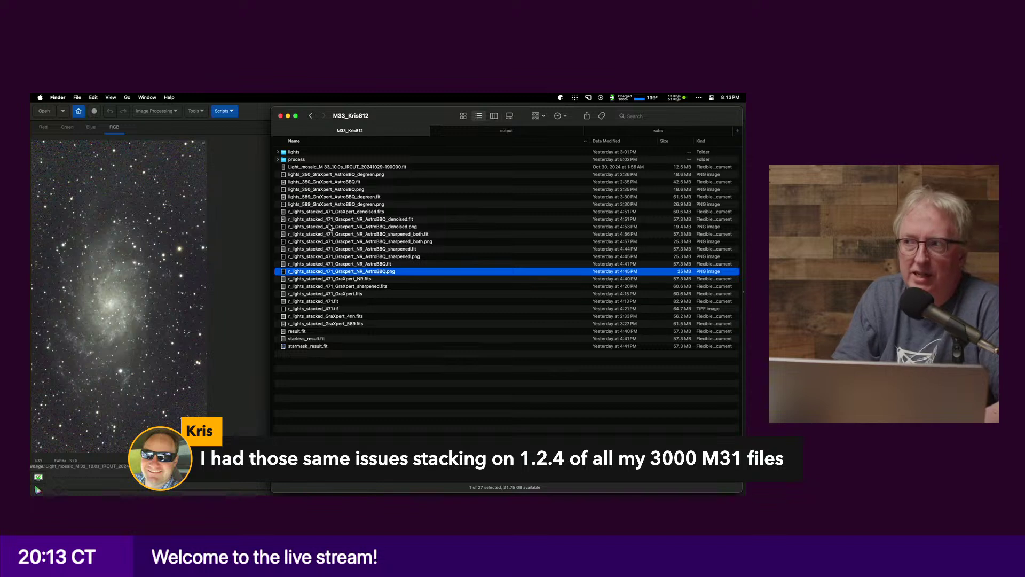
{"action": "double_click", "coordinate": [322, 274]}
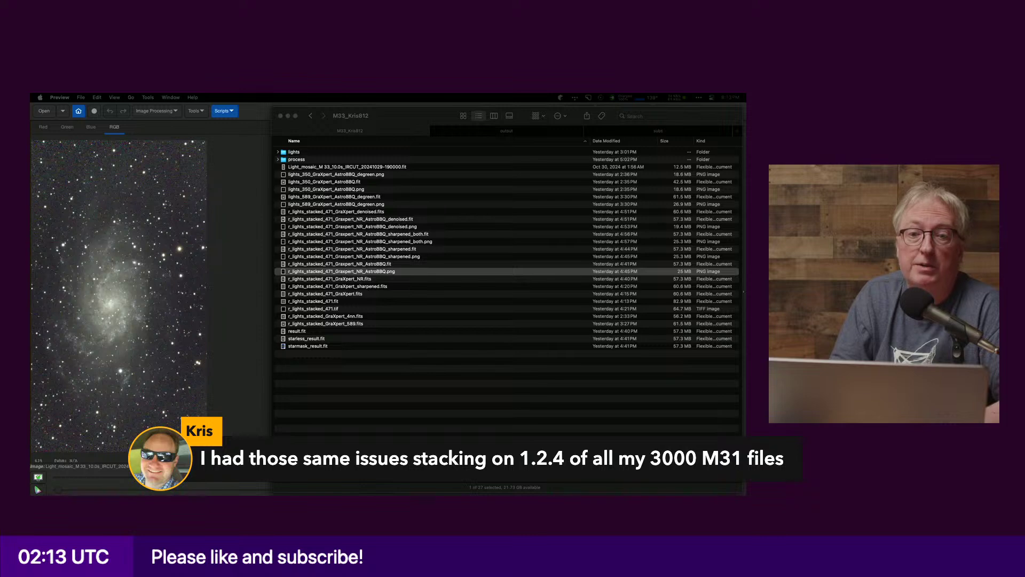
Step: Open r_lights_stacked_471_Graxpert_NR_AstroBBQ.png in Preview, try rotating it in quarter turns, and close it
{"action": "key", "text": "super+o"}
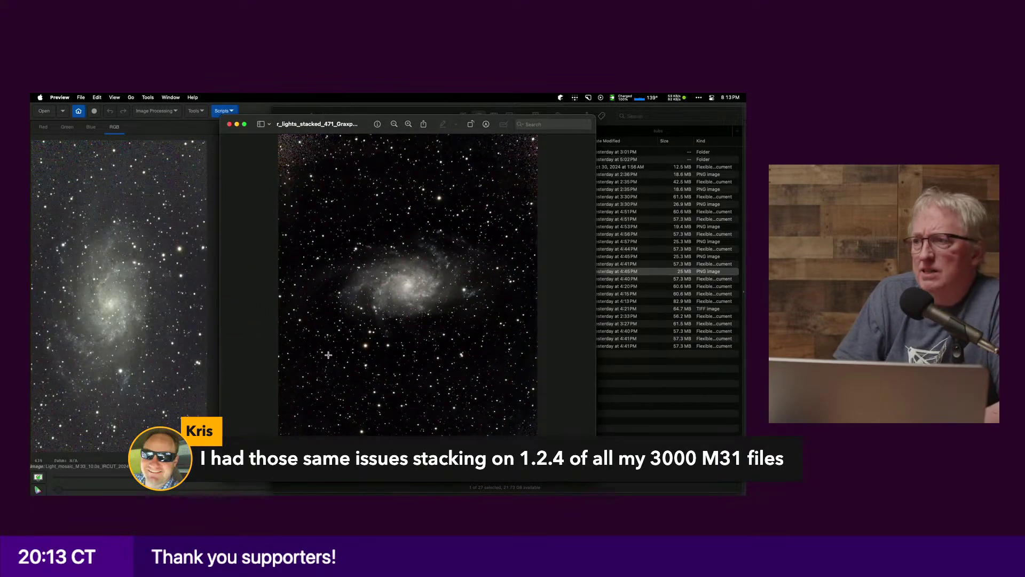
{"action": "left_click", "coordinate": [471, 125]}
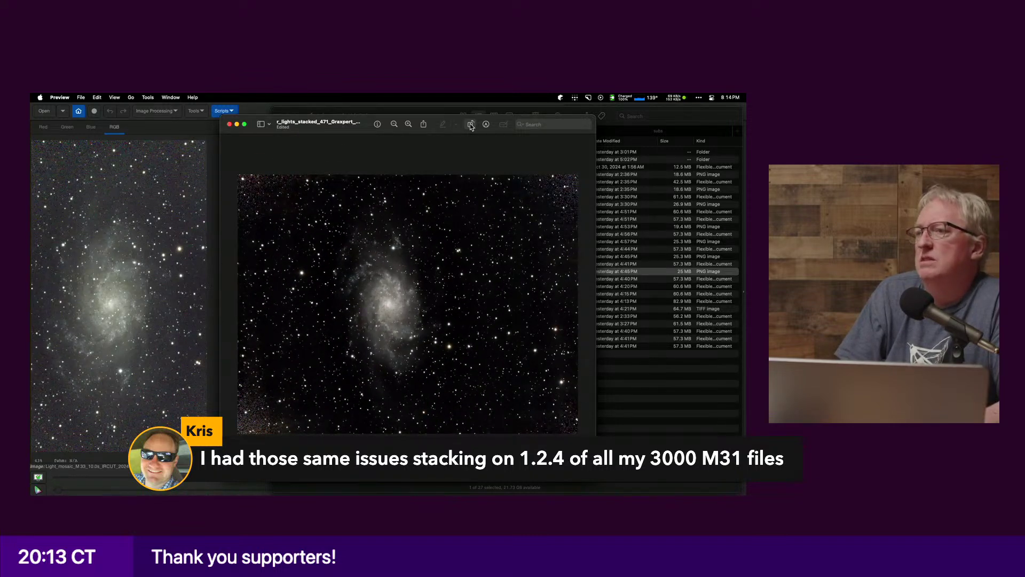
{"action": "left_click", "coordinate": [471, 125]}
{"action": "left_click", "coordinate": [471, 125]}
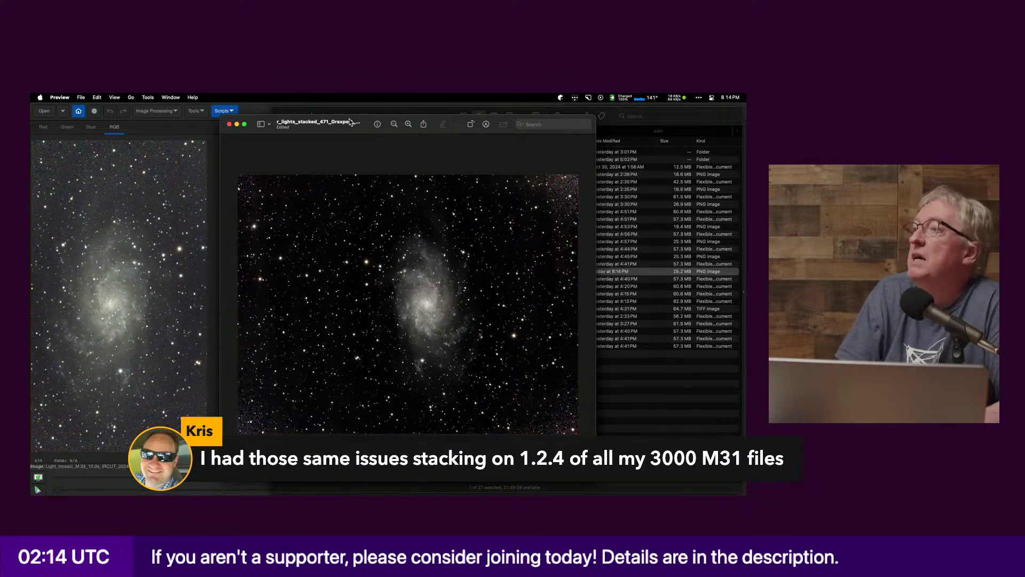
{"action": "left_click_drag", "start_coordinate": [355, 118], "coordinate": [243, 118]}
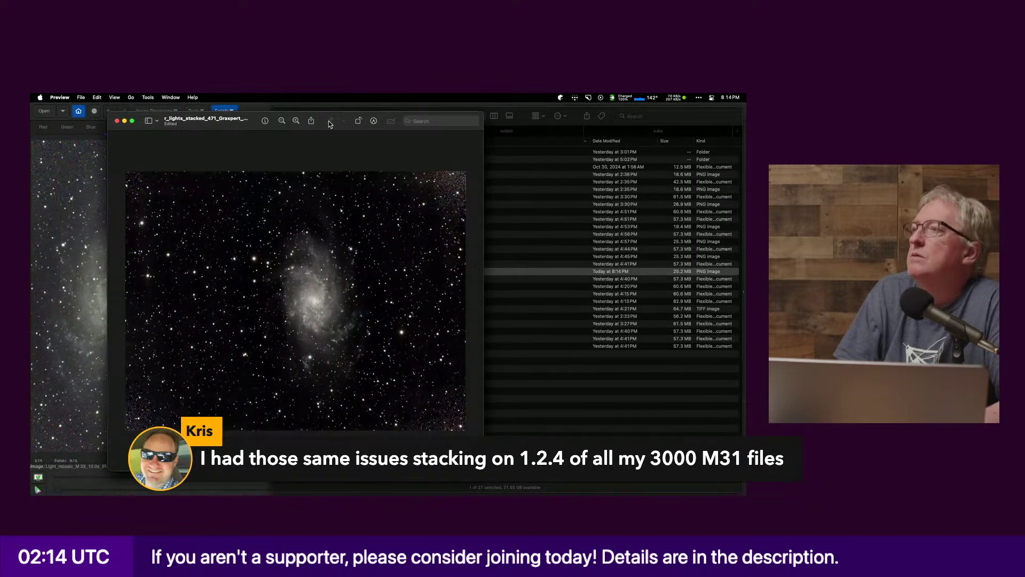
{"action": "left_click", "coordinate": [358, 121]}
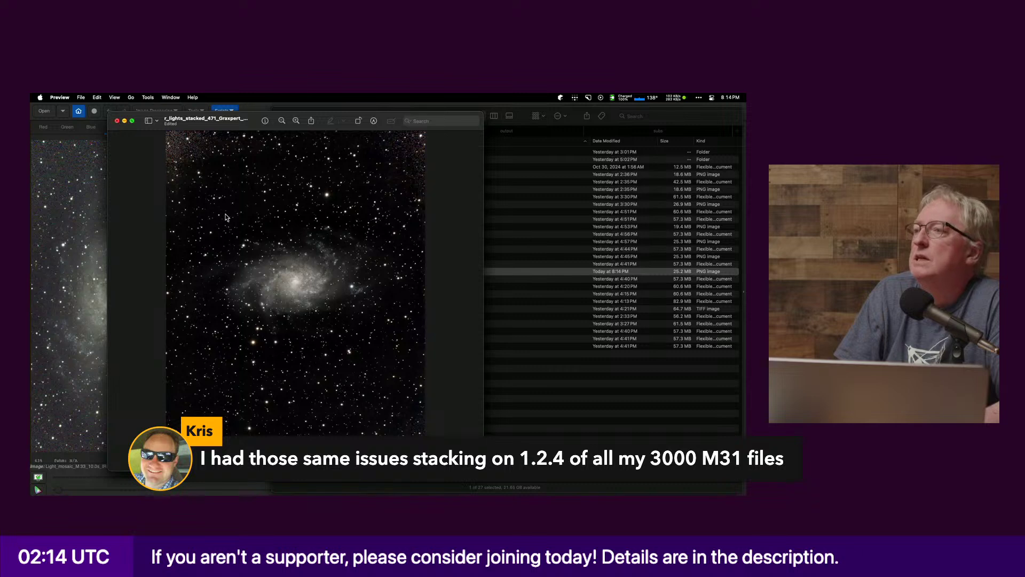
{"action": "key", "text": "super+w"}
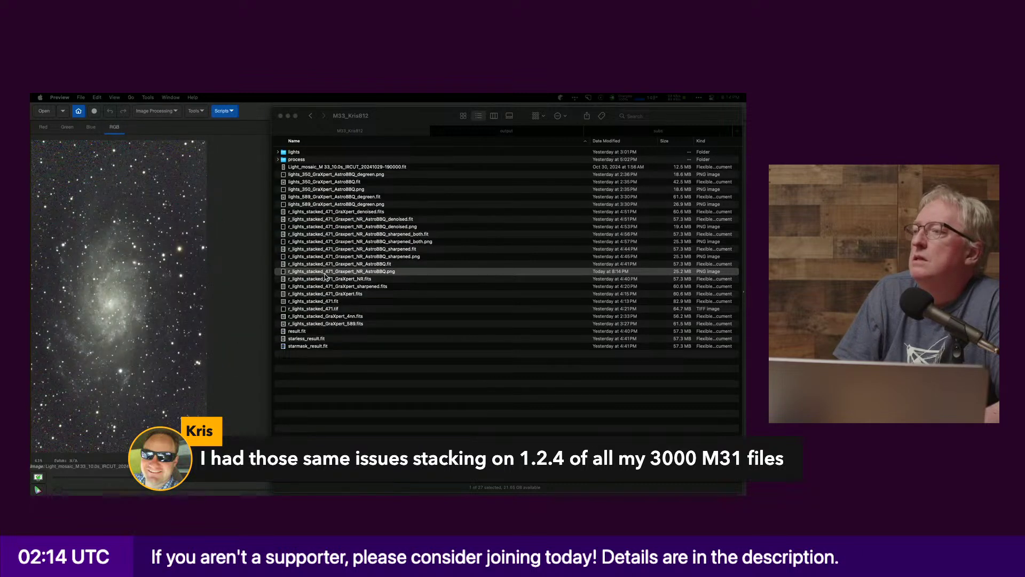
Step: Open r_lights_stacked_471_Graxpert_NR_AstroBBQ.png and its AstroBBQ_denoised.png version from Finder and arrange the two image windows side by side
{"action": "left_click", "coordinate": [325, 273]}
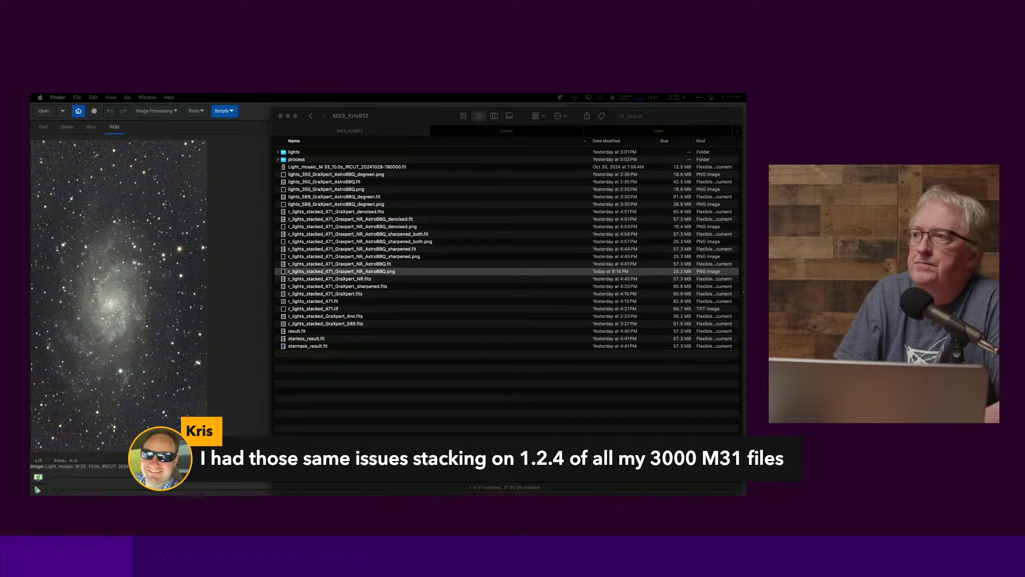
{"action": "key", "text": "super+o"}
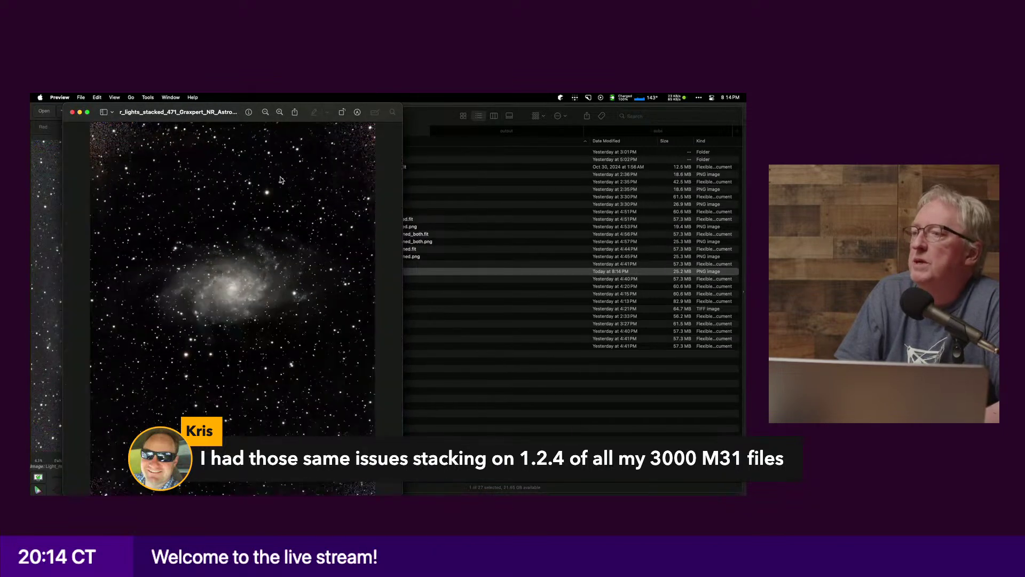
{"action": "left_click", "coordinate": [434, 124]}
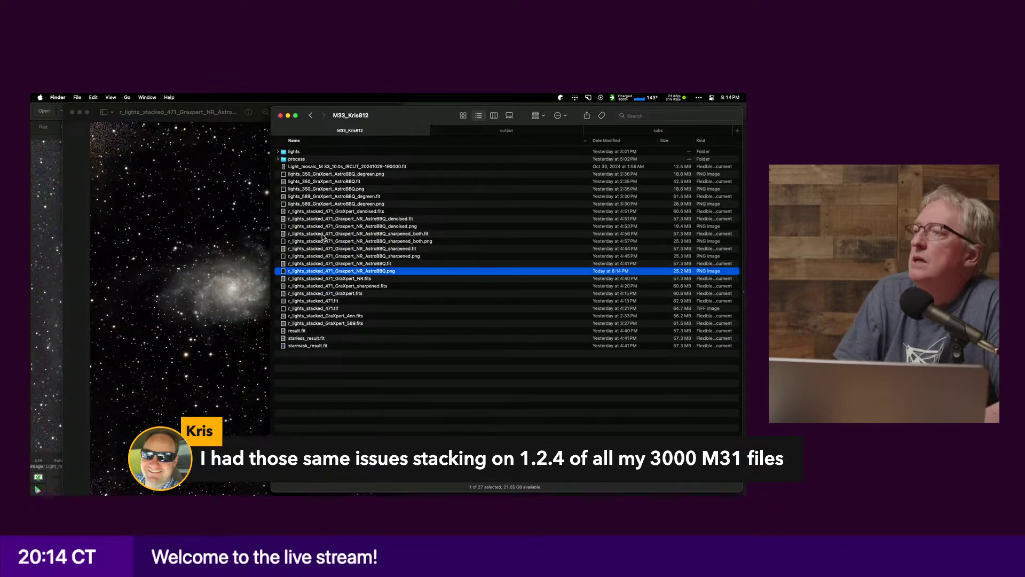
{"action": "double_click", "coordinate": [389, 227]}
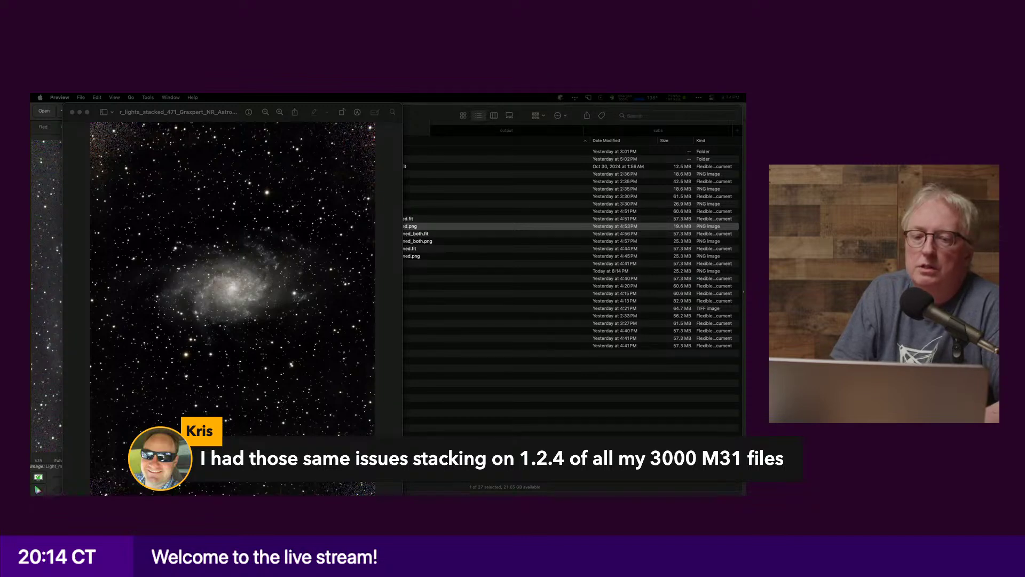
{"action": "double_click", "coordinate": [379, 107]}
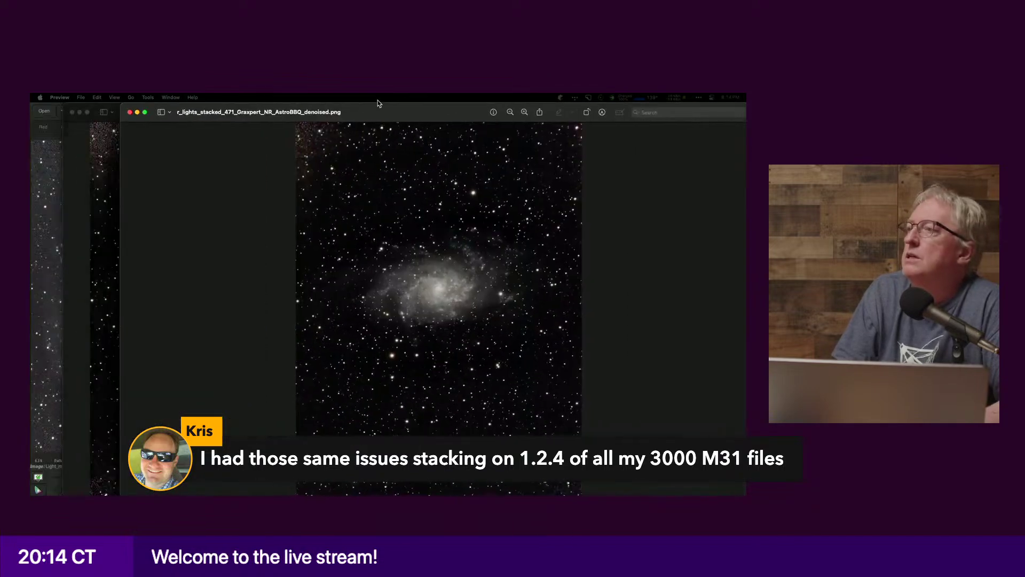
{"action": "double_click", "coordinate": [379, 103]}
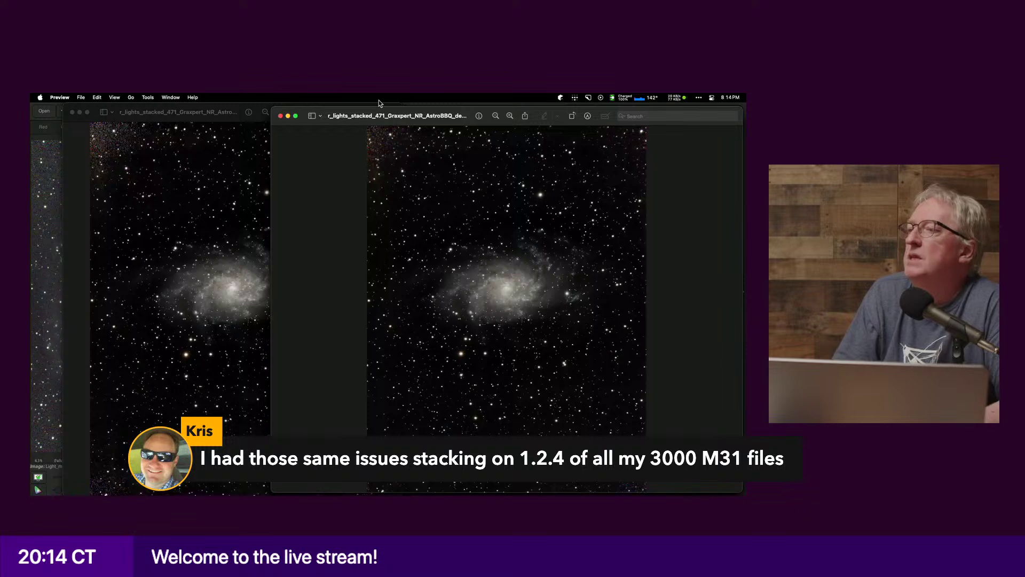
{"action": "double_click", "coordinate": [379, 103]}
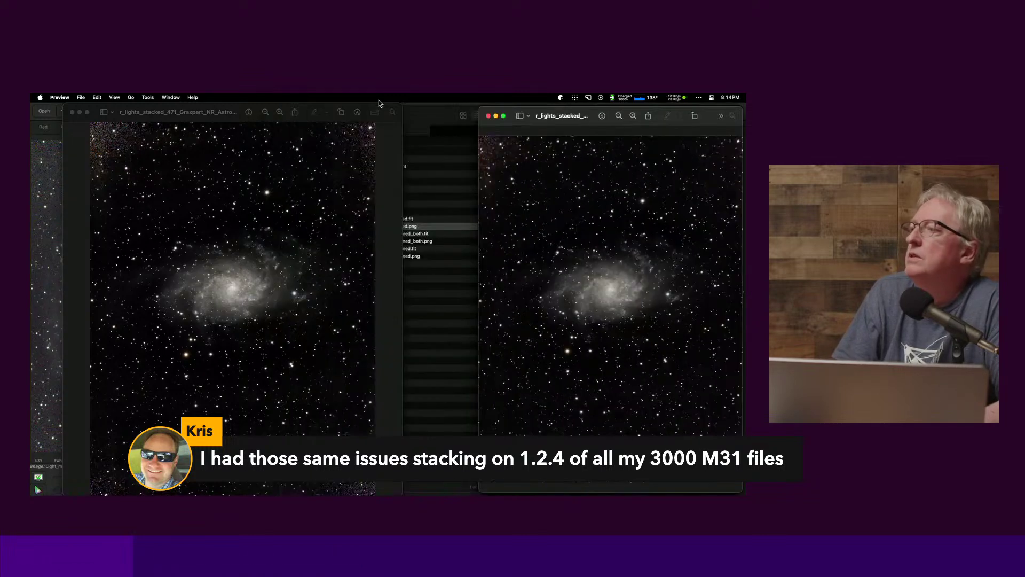
{"action": "double_click", "coordinate": [380, 103]}
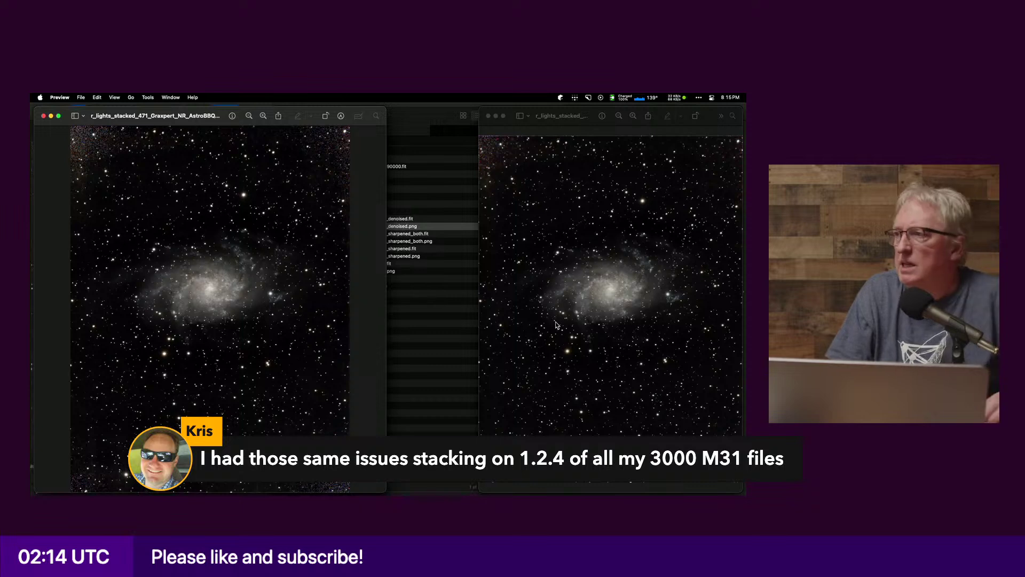
Step: Compare the galaxy's detail and noise in the AstroBBQ and AstroBBQ_denoised images, both magnified and at full frame
{"action": "scroll", "coordinate": [207, 278], "scroll_direction": "up", "scroll_amount": 3}
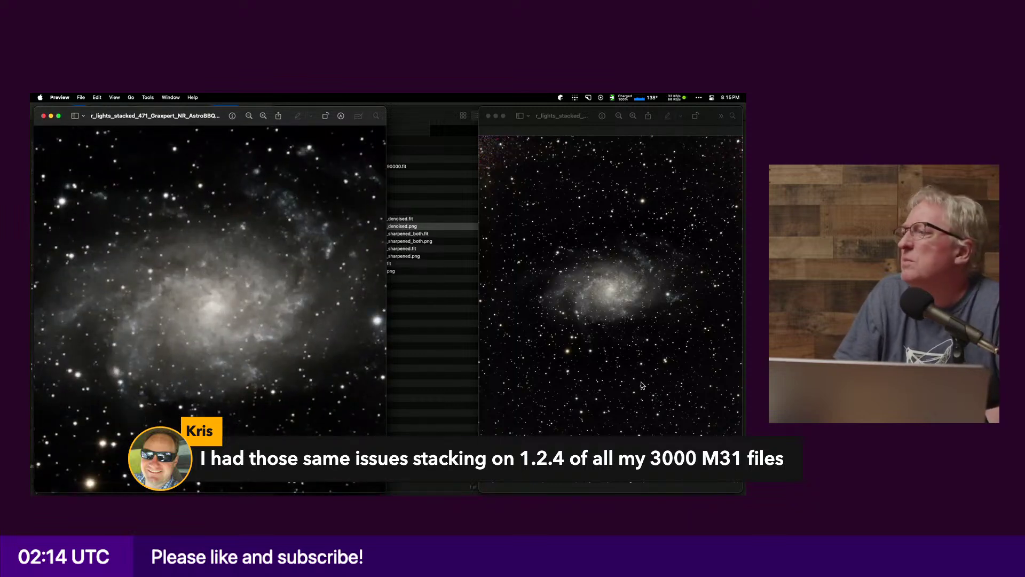
{"action": "left_click", "coordinate": [610, 303]}
{"action": "scroll", "coordinate": [598, 304], "scroll_direction": "up", "scroll_amount": 3}
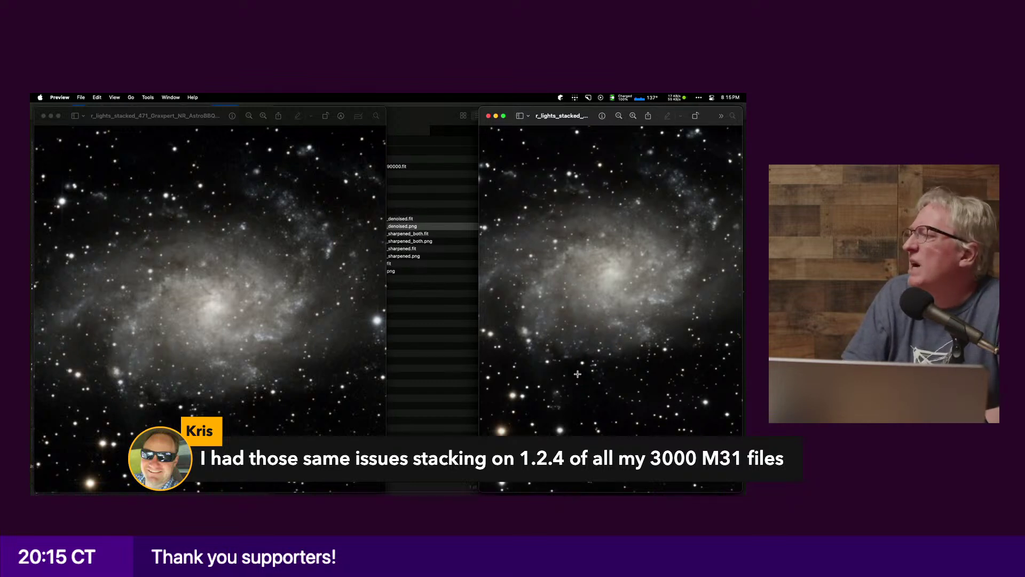
{"action": "scroll", "coordinate": [577, 374], "scroll_direction": "down", "scroll_amount": 5}
{"action": "scroll", "coordinate": [571, 374], "scroll_direction": "up", "scroll_amount": 3}
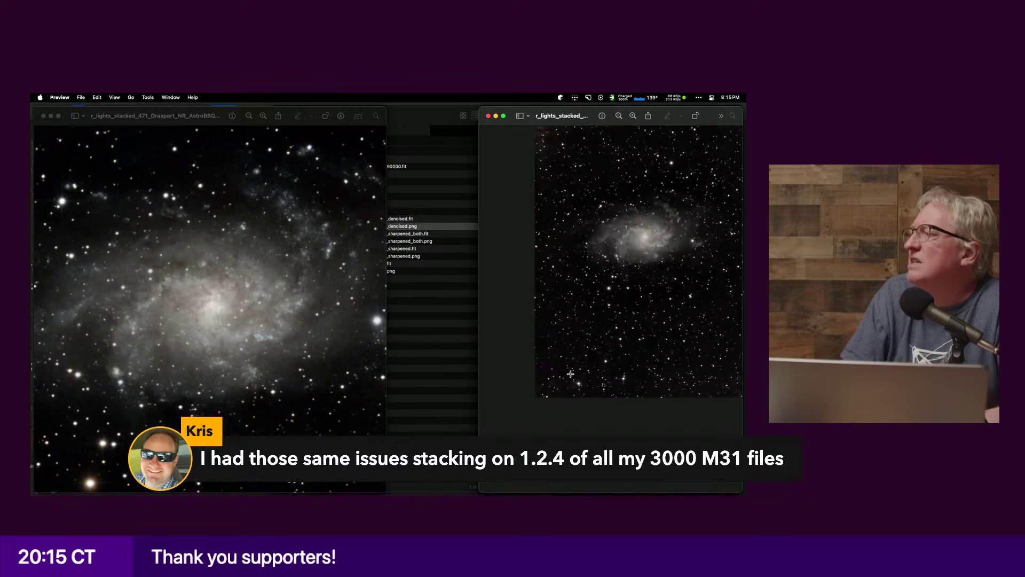
{"action": "scroll", "coordinate": [571, 373], "scroll_direction": "up", "scroll_amount": 3}
{"action": "scroll", "coordinate": [571, 296], "scroll_direction": "up", "scroll_amount": 2}
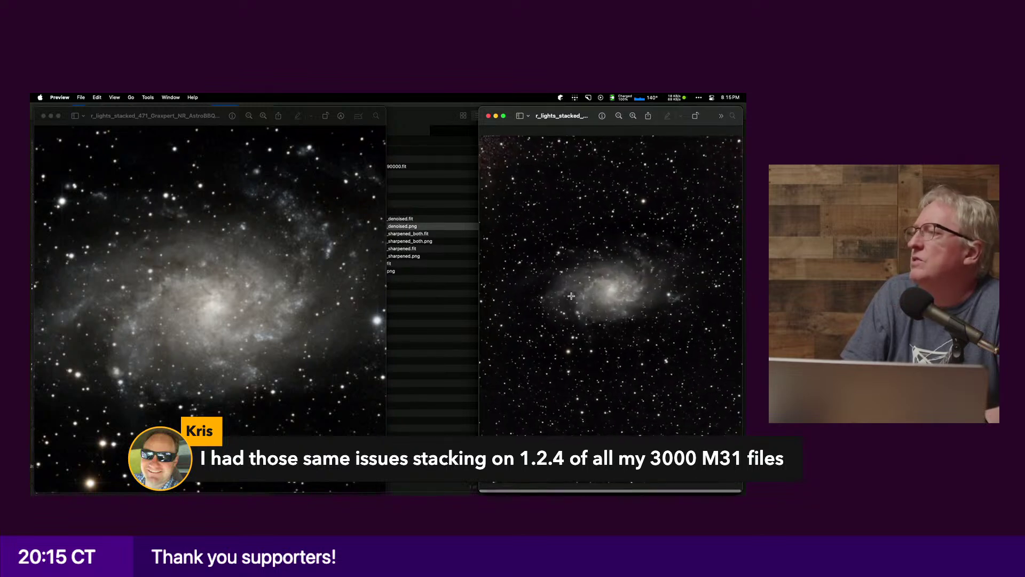
{"action": "left_click", "coordinate": [303, 283]}
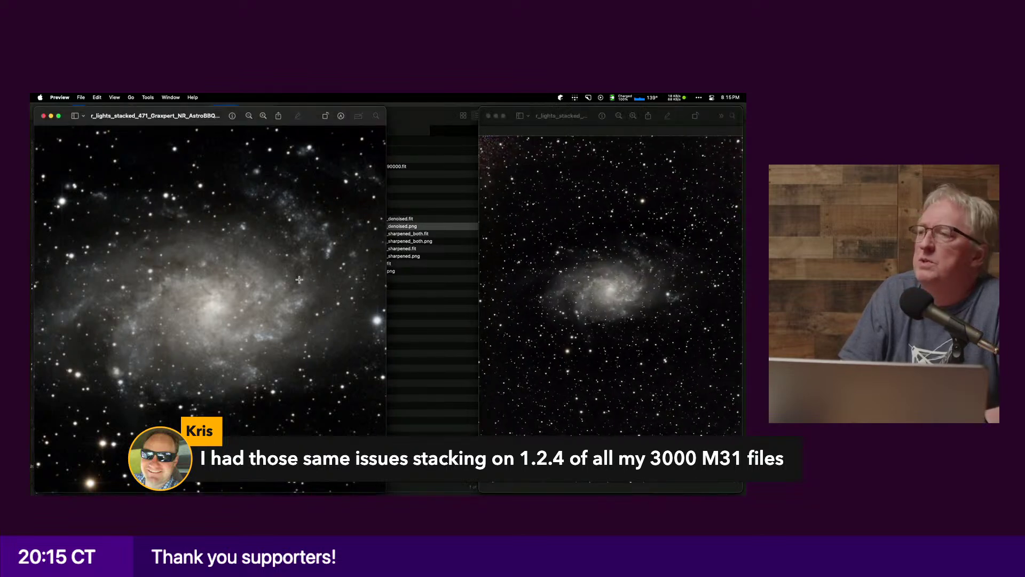
{"action": "scroll", "coordinate": [298, 279], "scroll_direction": "down", "scroll_amount": 3}
{"action": "scroll", "coordinate": [297, 279], "scroll_direction": "down", "scroll_amount": 5}
{"action": "scroll", "coordinate": [298, 279], "scroll_direction": "up", "scroll_amount": 3}
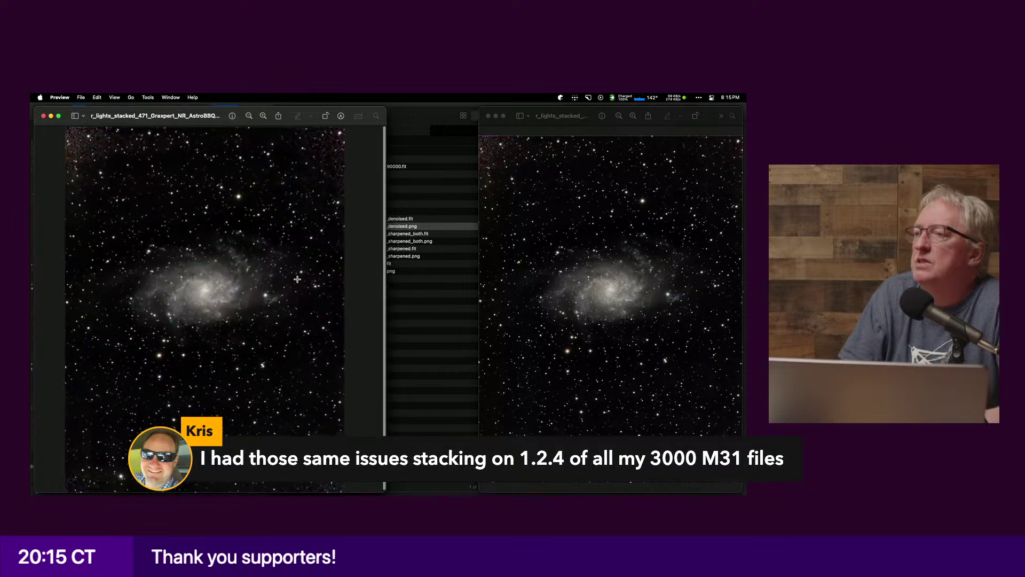
Step: Open r_lights_stacked_471_Graxpert_NR_AstroBBQ_sharpened_both.png from Finder and narrow its window to sit beside the AstroBBQ image
{"action": "left_click", "coordinate": [430, 337]}
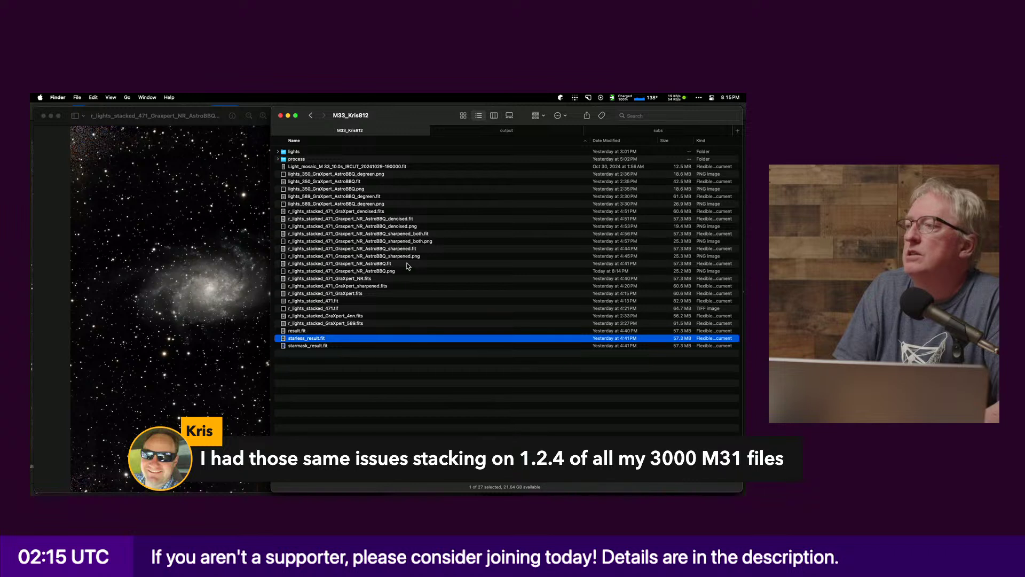
{"action": "left_click", "coordinate": [355, 243]}
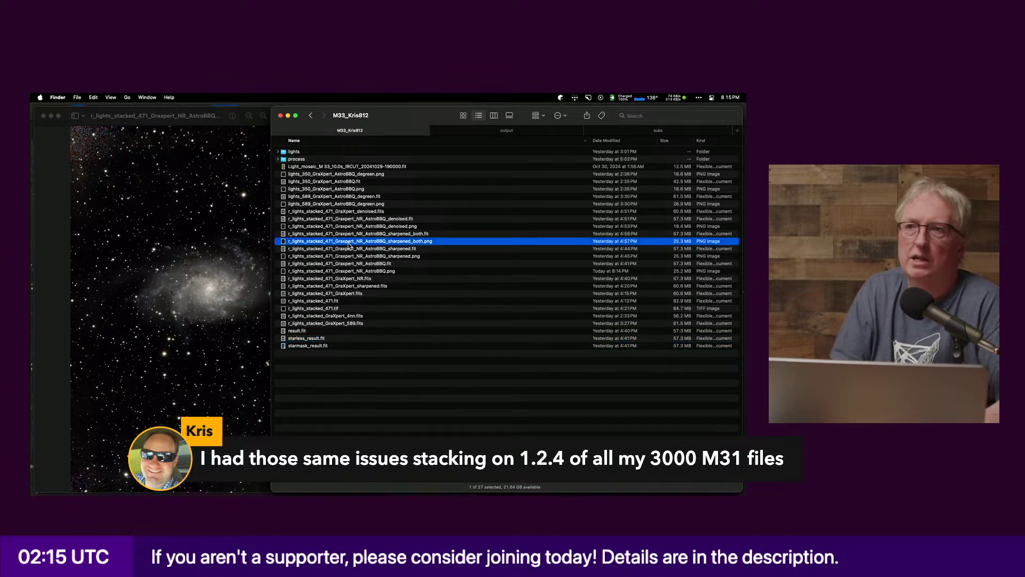
{"action": "double_click", "coordinate": [344, 244]}
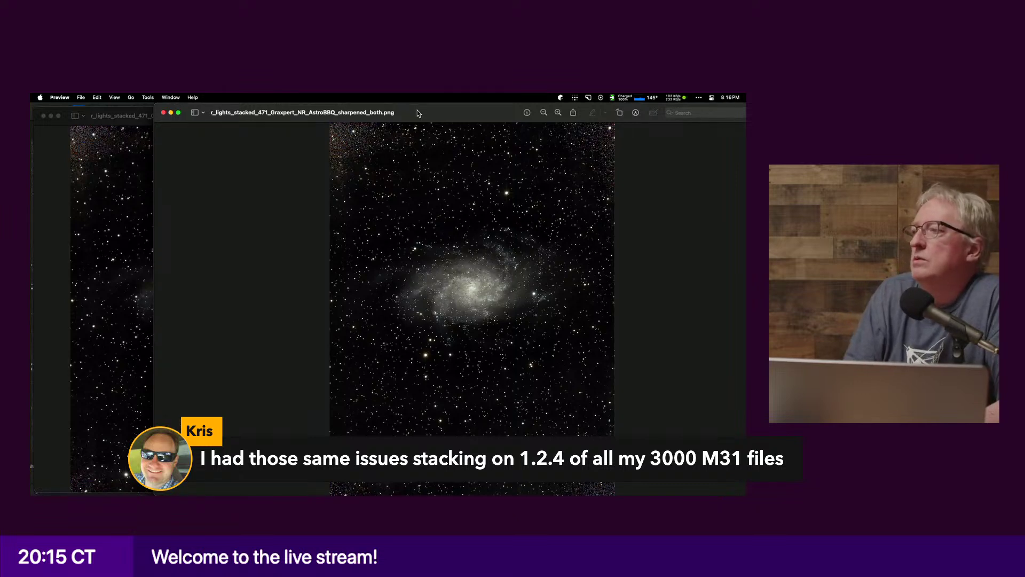
{"action": "left_click_drag", "start_coordinate": [154, 210], "coordinate": [390, 203]}
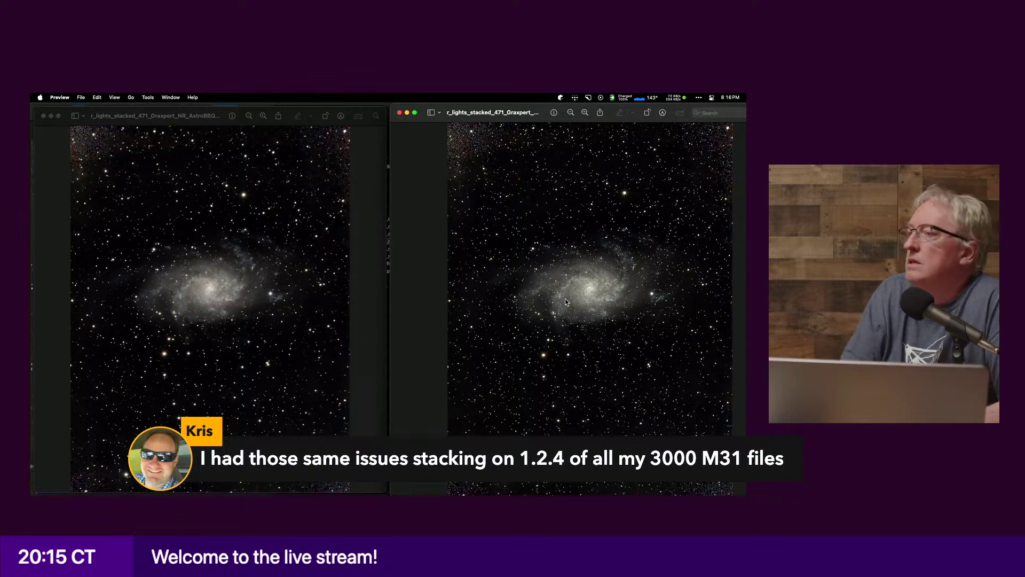
Step: Compare the spiral arms and surrounding stars in the AstroBBQ_sharpened_both and AstroBBQ images at medium magnification
{"action": "scroll", "coordinate": [566, 299], "scroll_direction": "up", "scroll_amount": 5}
{"action": "scroll", "coordinate": [577, 302], "scroll_direction": "right", "scroll_amount": 3}
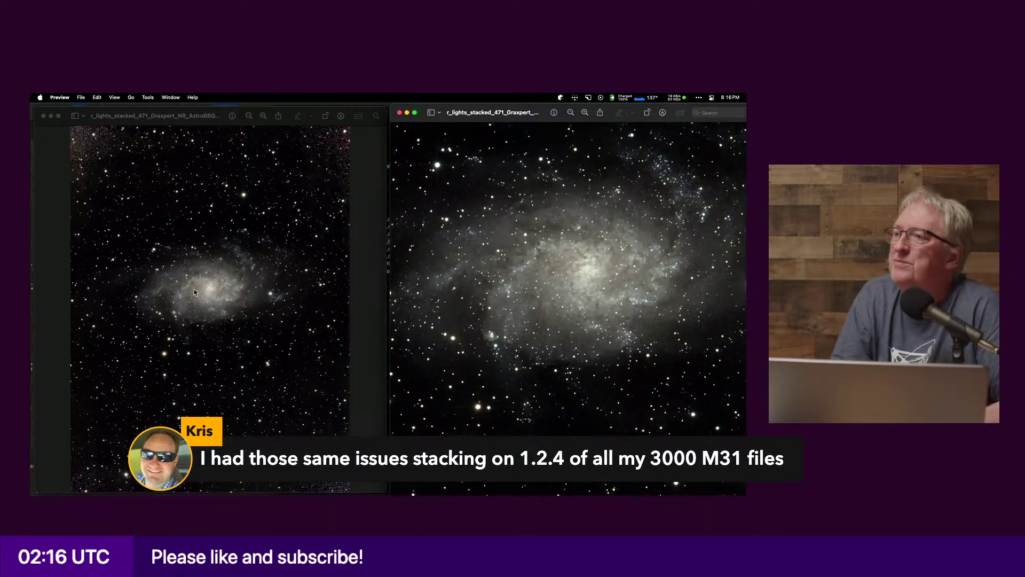
{"action": "left_click", "coordinate": [197, 321]}
{"action": "scroll", "coordinate": [197, 320], "scroll_direction": "up", "scroll_amount": 3}
{"action": "scroll", "coordinate": [197, 320], "scroll_direction": "up", "scroll_amount": 2}
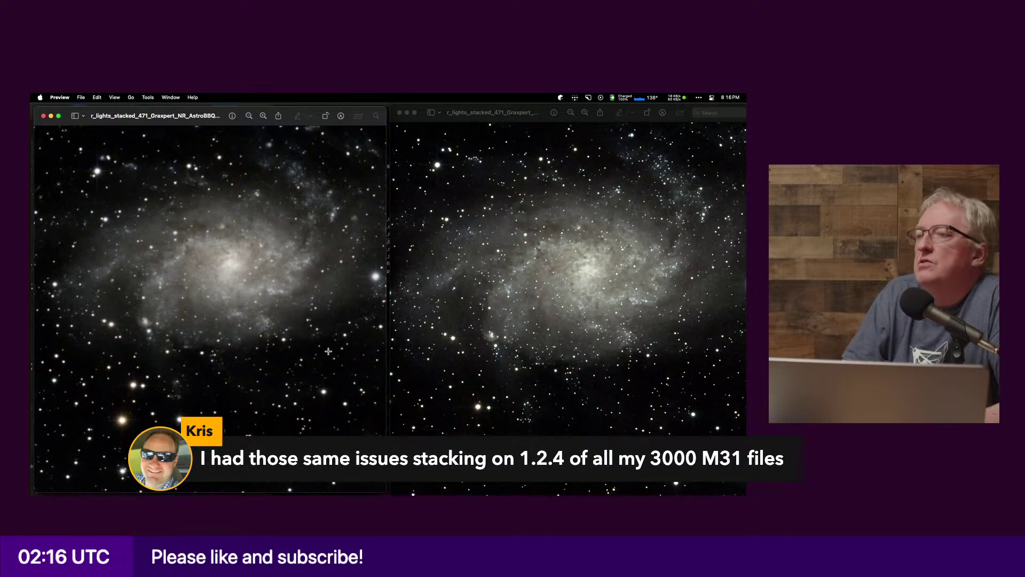
{"action": "scroll", "coordinate": [208, 301], "scroll_direction": "up", "scroll_amount": 3}
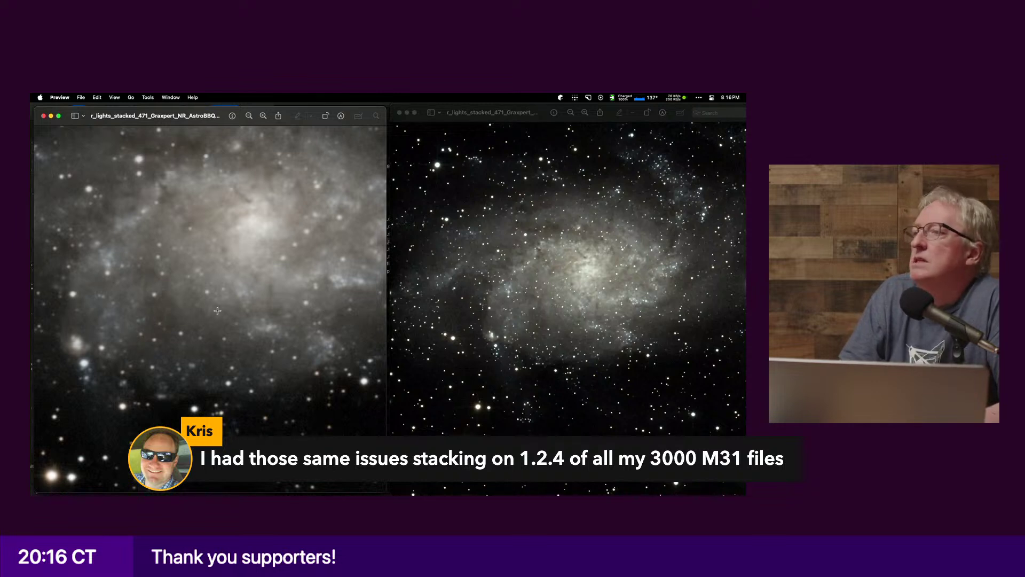
Step: Examine the galaxy's bright core up close in the AstroBBQ image and the AstroBBQ_sharpened_both image
{"action": "scroll", "coordinate": [236, 243], "scroll_direction": "up", "scroll_amount": 5}
{"action": "scroll", "coordinate": [235, 245], "scroll_direction": "up", "scroll_amount": 5}
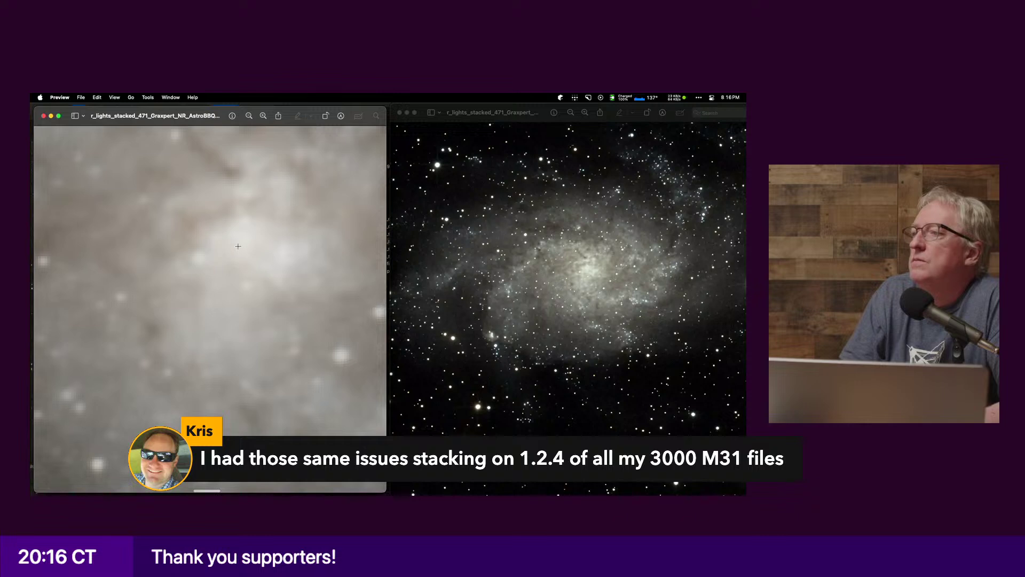
{"action": "scroll", "coordinate": [235, 246], "scroll_direction": "down", "scroll_amount": 10}
{"action": "scroll", "coordinate": [246, 264], "scroll_direction": "up", "scroll_amount": 3}
{"action": "scroll", "coordinate": [247, 264], "scroll_direction": "down", "scroll_amount": 3}
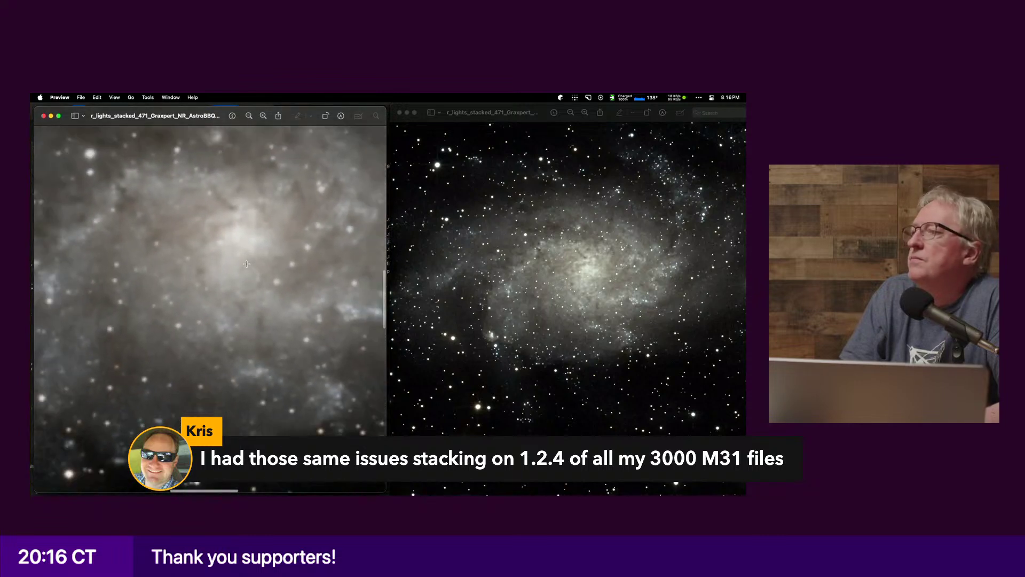
{"action": "left_click", "coordinate": [584, 276]}
{"action": "scroll", "coordinate": [584, 274], "scroll_direction": "up", "scroll_amount": 5}
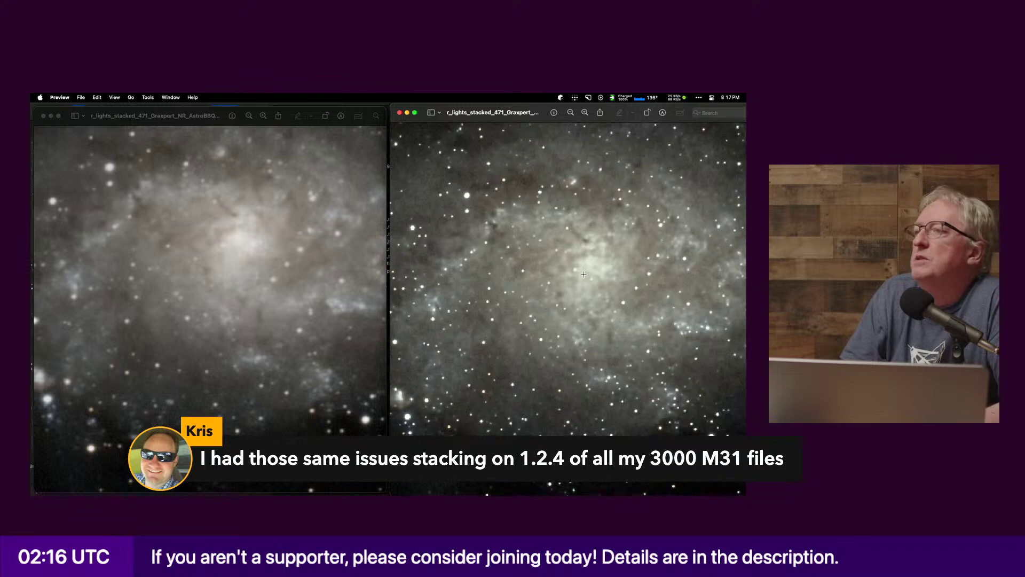
{"action": "scroll", "coordinate": [251, 278], "scroll_direction": "up", "scroll_amount": 2}
{"action": "scroll", "coordinate": [250, 277], "scroll_direction": "down", "scroll_amount": 2}
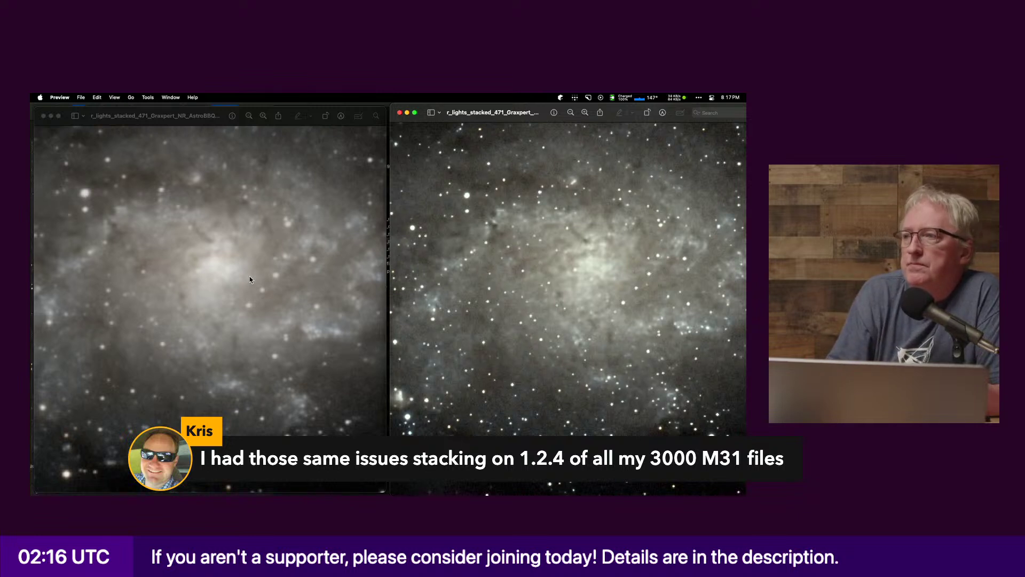
Step: Compare the overall appearance of the whole galaxy and star field in both side-by-side images
{"action": "left_click", "coordinate": [249, 277]}
{"action": "scroll", "coordinate": [249, 276], "scroll_direction": "down", "scroll_amount": 5}
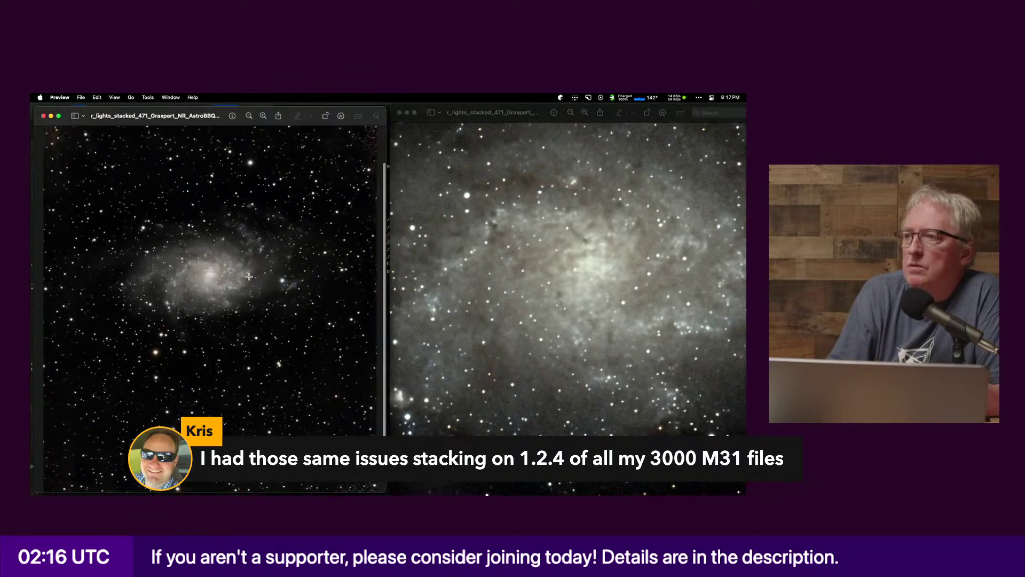
{"action": "left_click", "coordinate": [485, 273]}
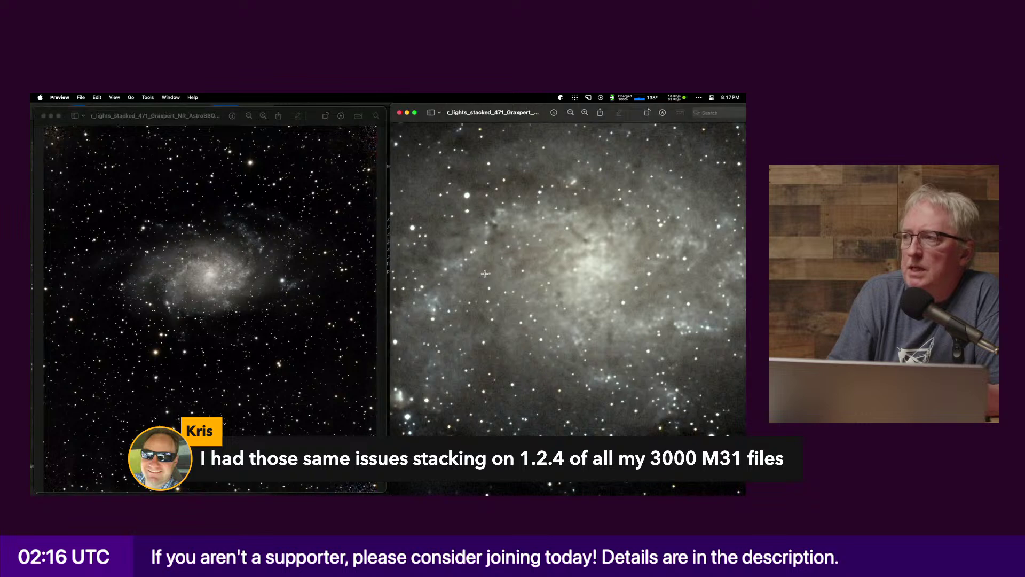
{"action": "scroll", "coordinate": [484, 273], "scroll_direction": "down", "scroll_amount": 5}
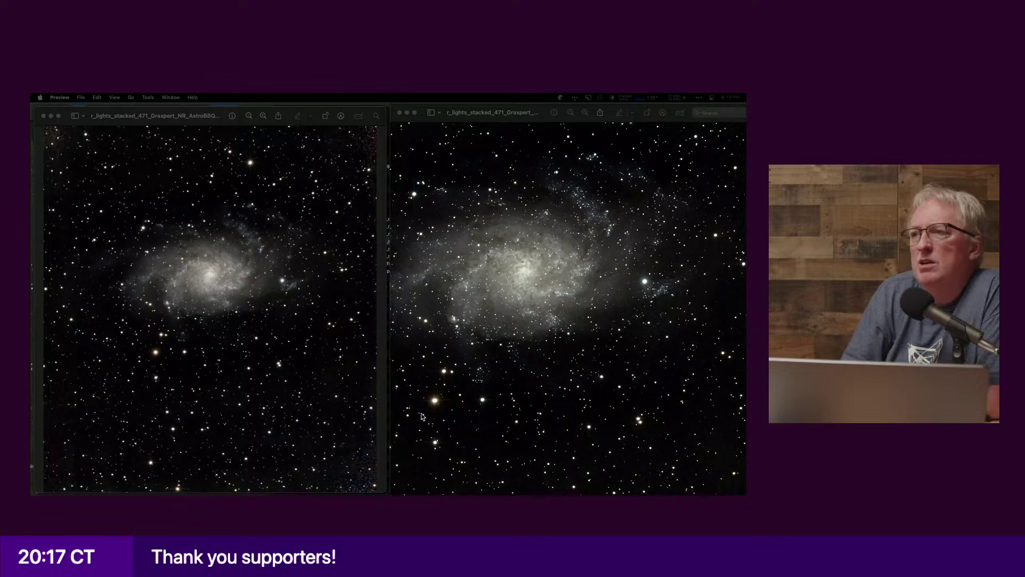
{"action": "left_click", "coordinate": [478, 346]}
{"action": "scroll", "coordinate": [478, 345], "scroll_direction": "down", "scroll_amount": 5}
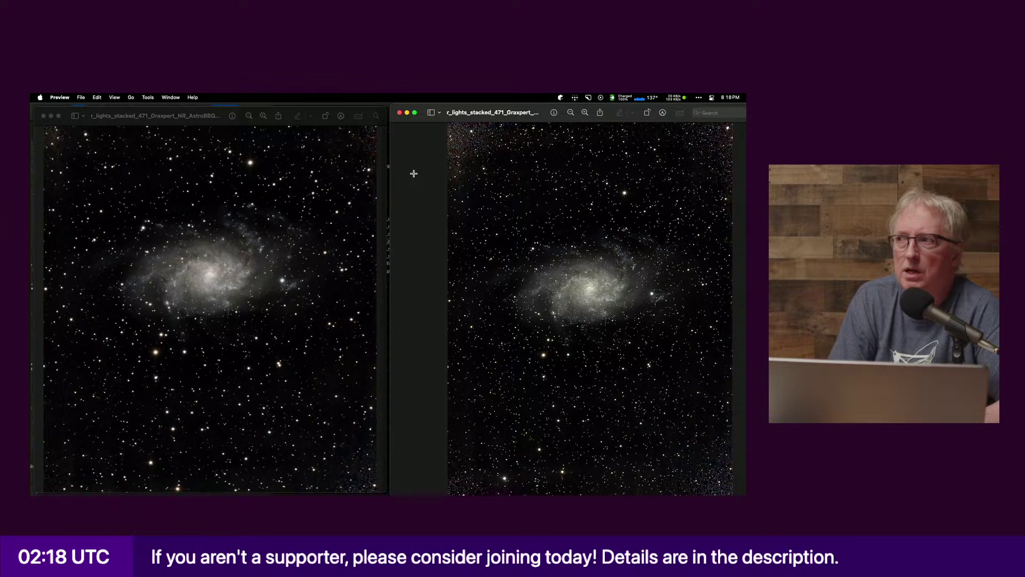
Step: Switch to Siril and open r_lights_stacked_471_GraXpert_sharpened.fits from the M33_Kris812 folder
{"action": "key", "text": "super+h"}
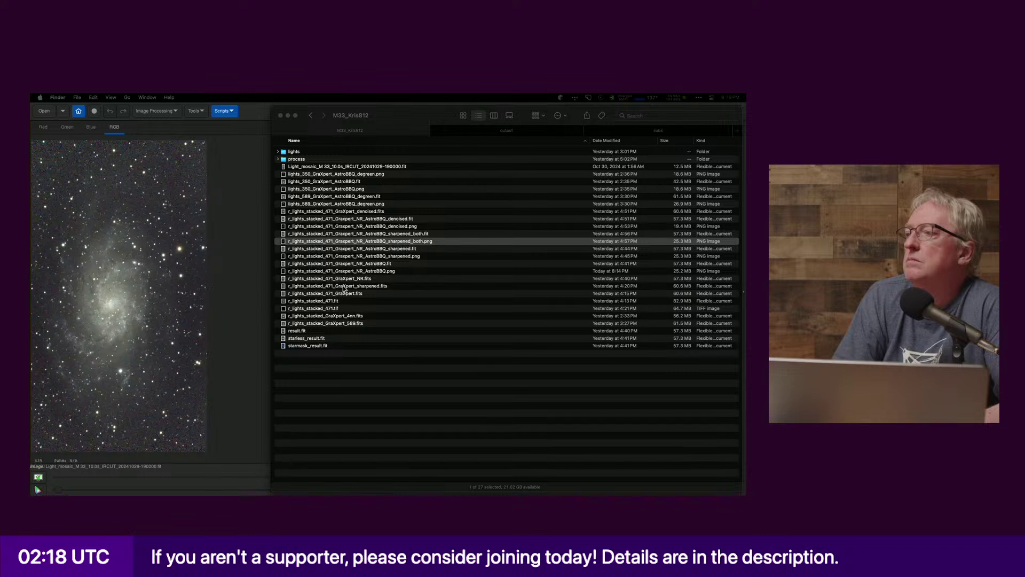
{"action": "left_click", "coordinate": [338, 280]}
{"action": "left_click", "coordinate": [339, 286]}
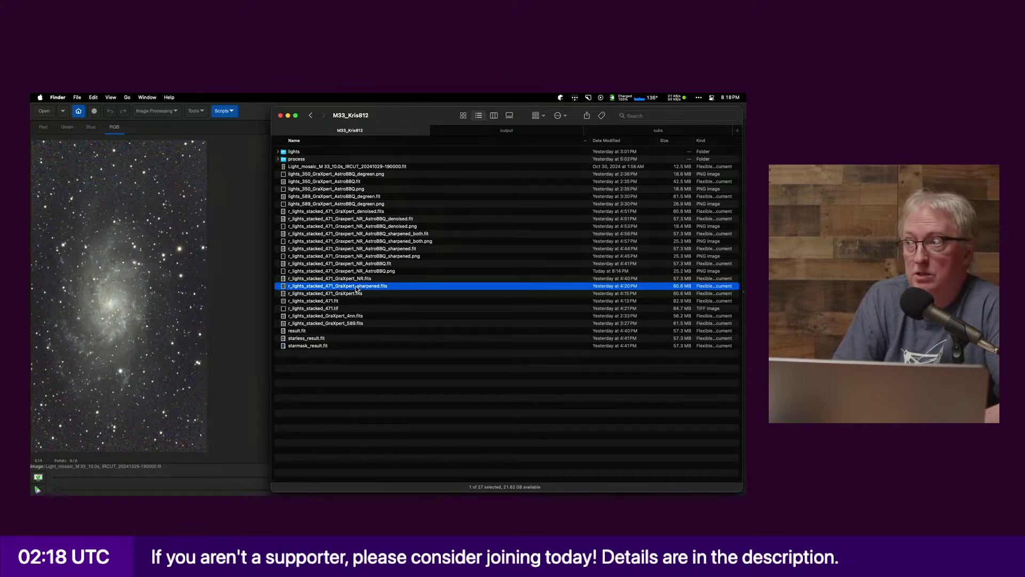
{"action": "left_click", "coordinate": [242, 239]}
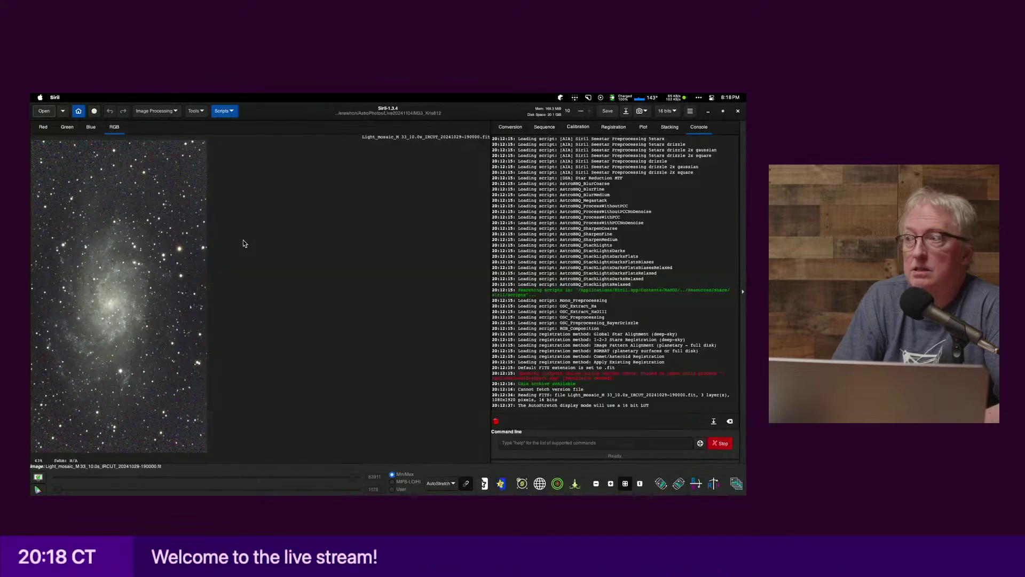
{"action": "left_click", "coordinate": [44, 111]}
{"action": "scroll", "coordinate": [285, 270], "scroll_direction": "down", "scroll_amount": 2}
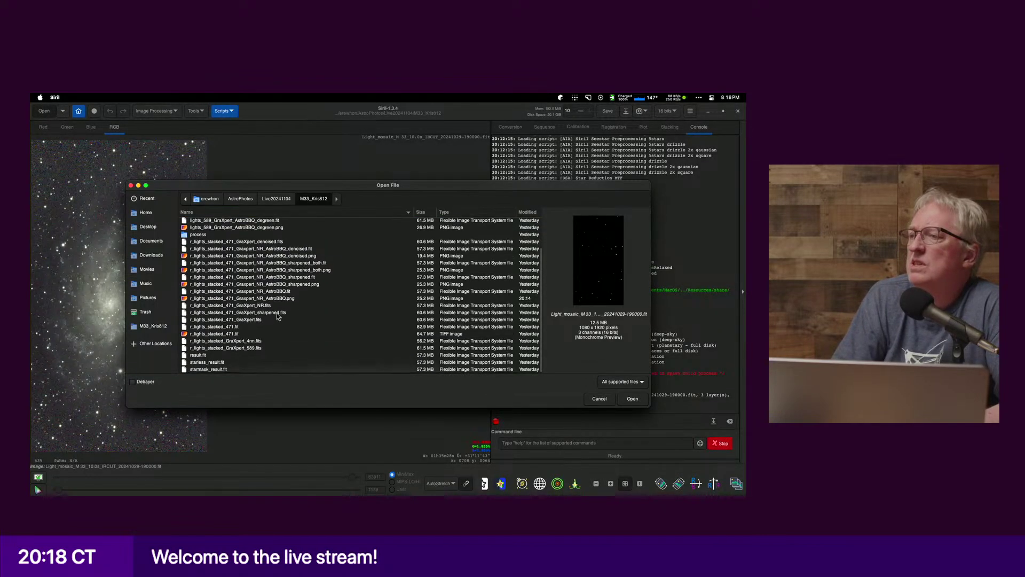
{"action": "double_click", "coordinate": [277, 313]}
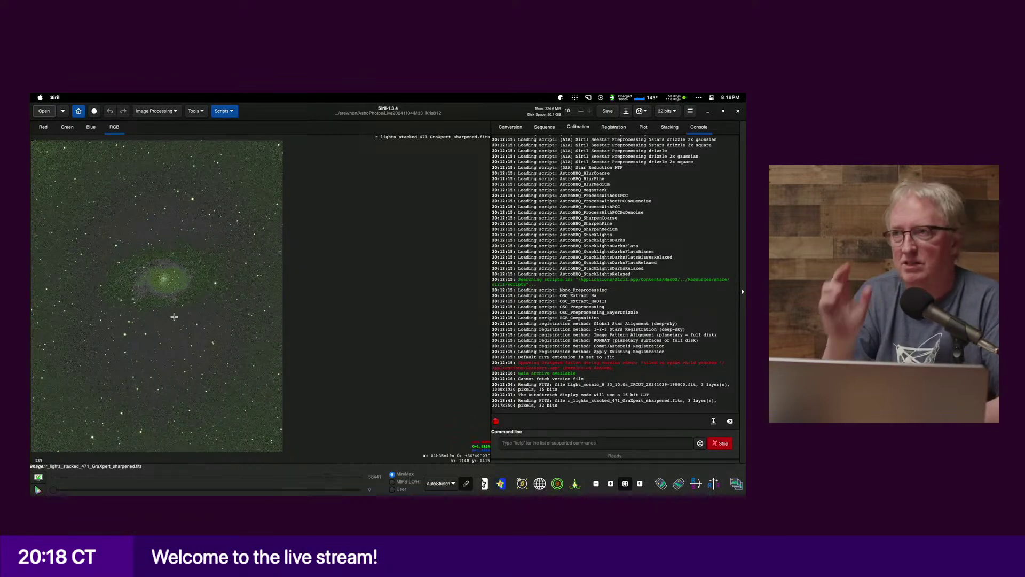
{"action": "left_click", "coordinate": [44, 113]}
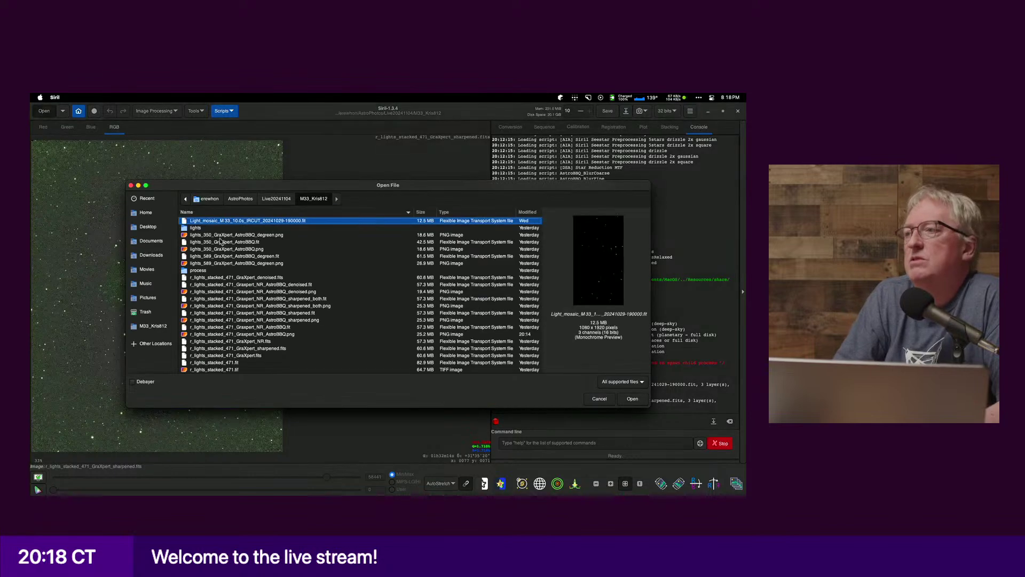
{"action": "scroll", "coordinate": [262, 335], "scroll_direction": "down", "scroll_amount": 5}
{"action": "scroll", "coordinate": [262, 335], "scroll_direction": "up", "scroll_amount": 3}
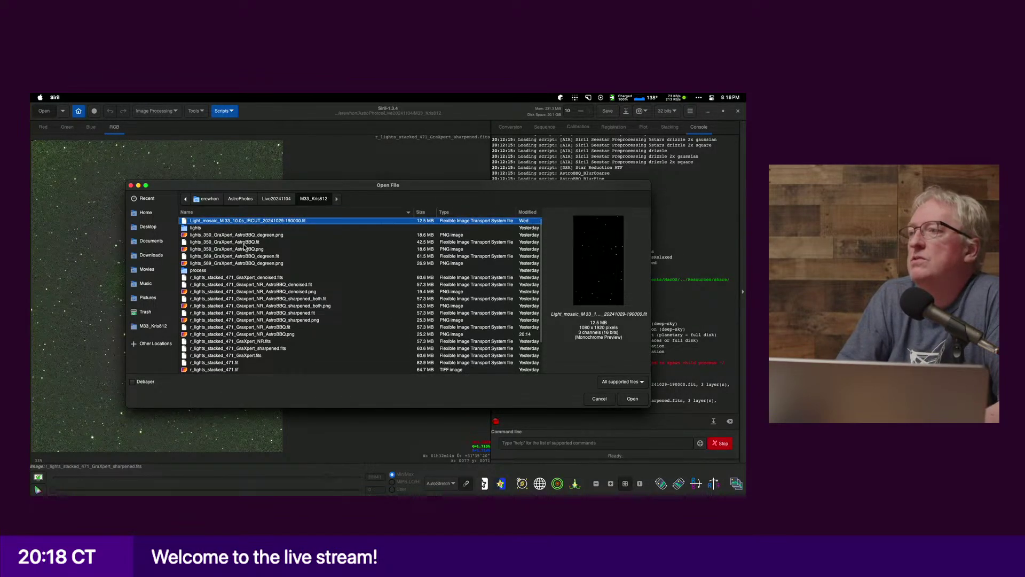
{"action": "left_click", "coordinate": [261, 258]}
{"action": "double_click", "coordinate": [260, 256]}
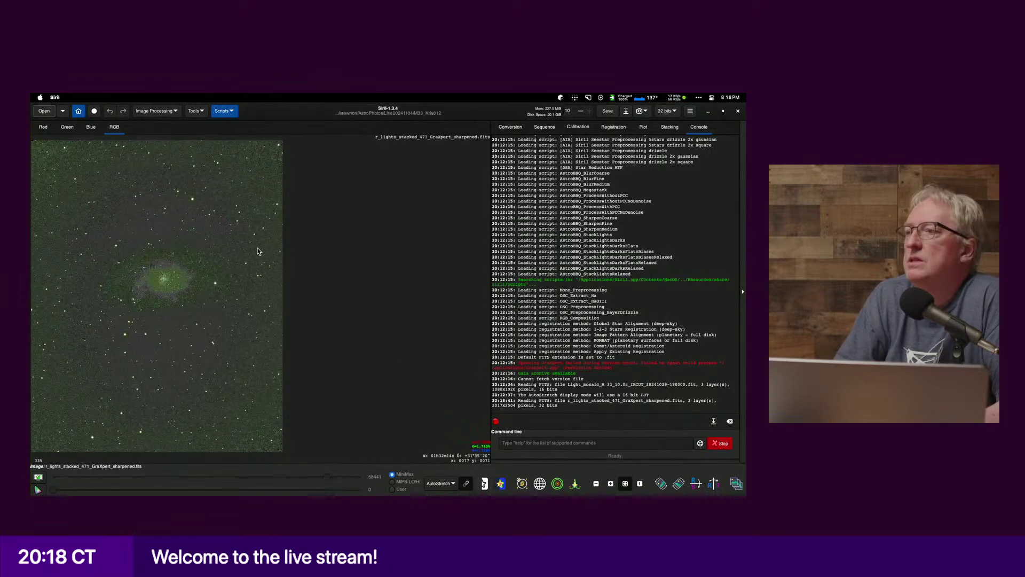
Step: Switch to Preview and move the AstroBBQ image to the opposite half of the screen, exposing the Siril image beside it
{"action": "key", "text": "super+Tab"}
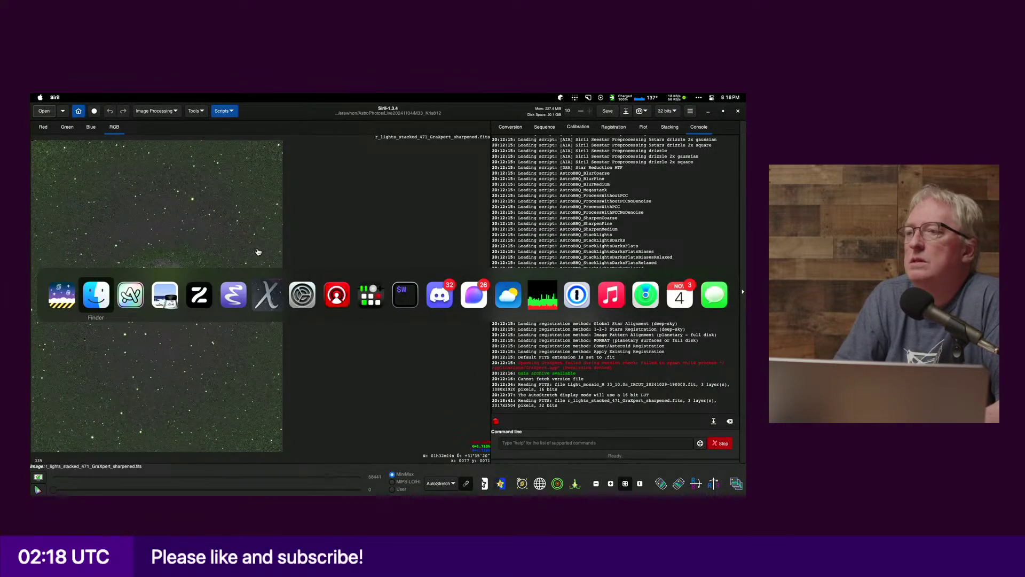
{"action": "key", "text": "super+Tab"}
{"action": "key", "text": "super+Tab"}
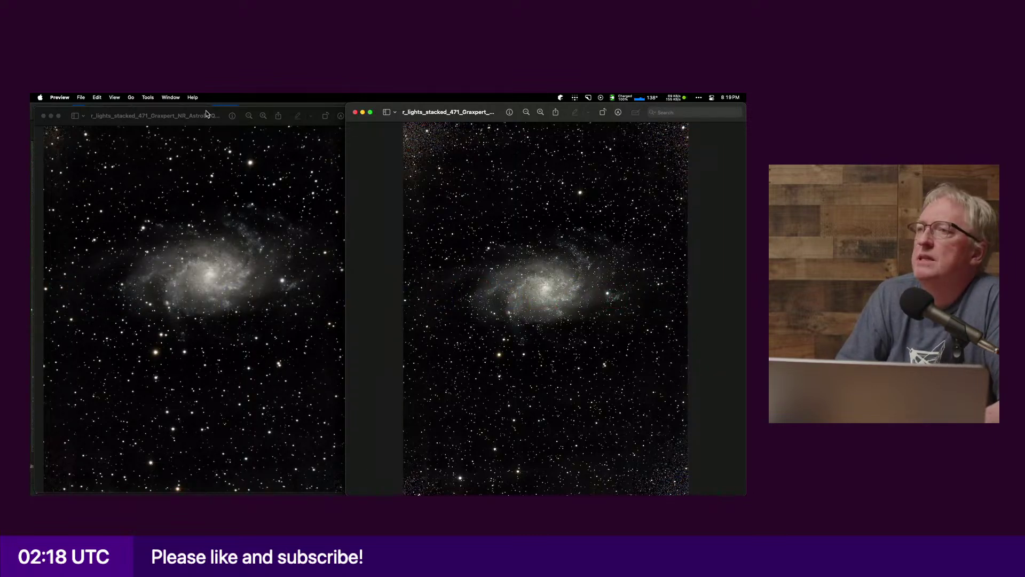
{"action": "left_click", "coordinate": [178, 113]}
{"action": "key", "text": "ctrl+alt+Right"}
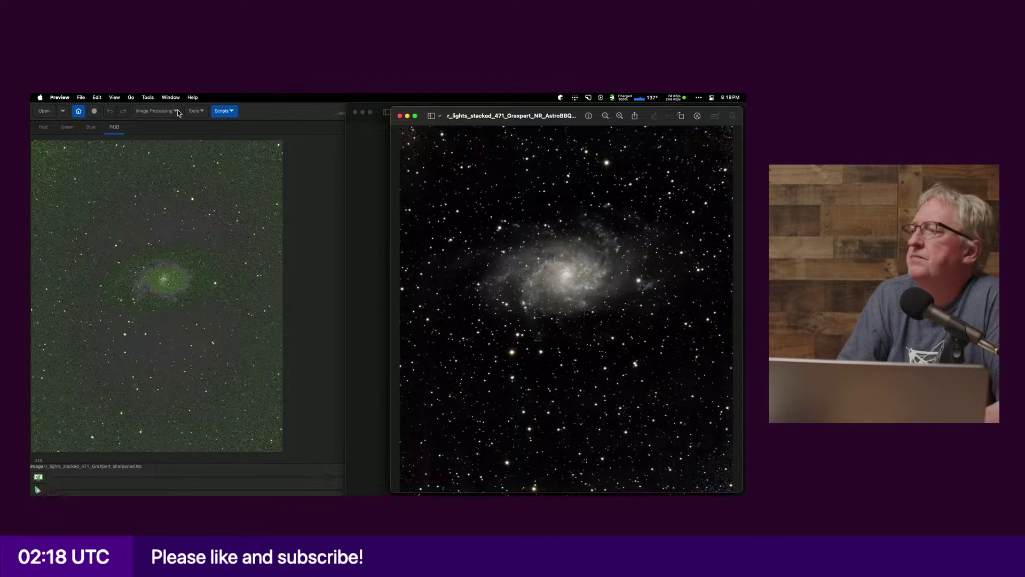
Step: Open Light_mosaic_M 33_10.0s_IRCUT_20241029-190000.fit in Siril and compare it with the AstroBBQ image in Preview
{"action": "left_click", "coordinate": [43, 113]}
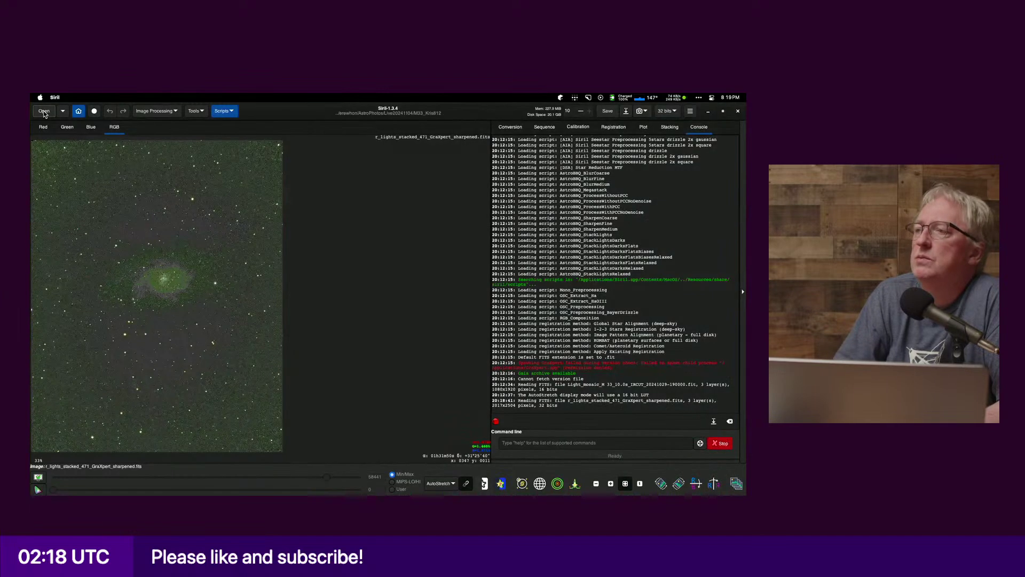
{"action": "left_click", "coordinate": [44, 113]}
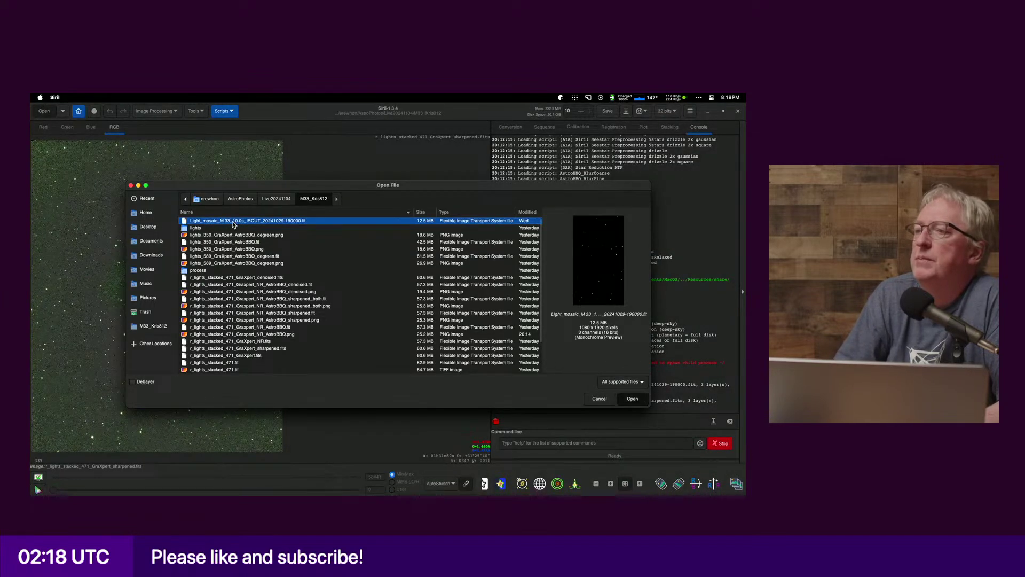
{"action": "double_click", "coordinate": [233, 221]}
{"action": "key", "text": "super+Tab"}
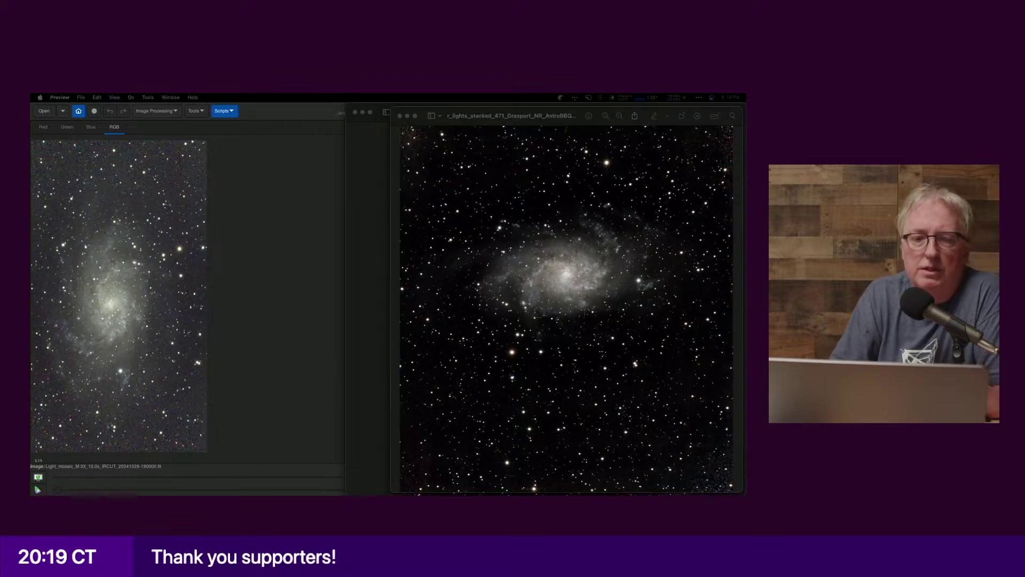
{"action": "left_click", "coordinate": [271, 207]}
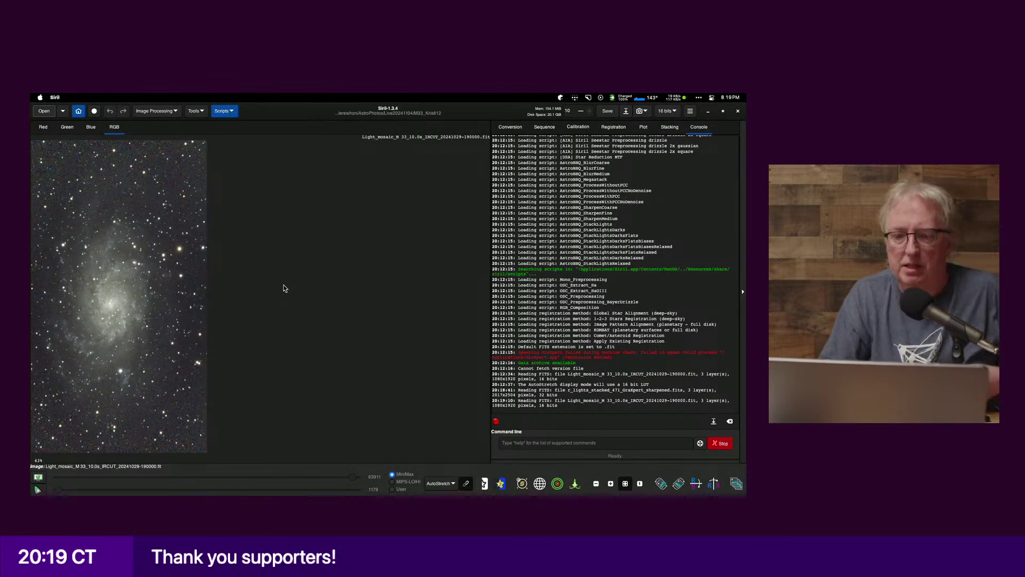
Step: Switch to Finder and close the M33_Kris812 folder window
{"action": "key", "text": "super+Tab"}
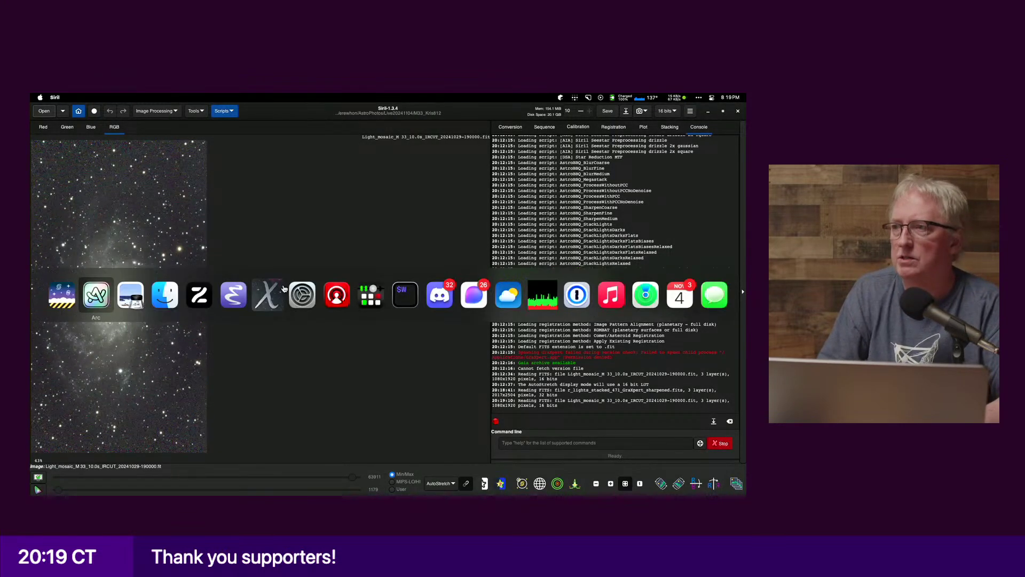
{"action": "key", "text": "super+Tab"}
{"action": "key", "text": "super+Tab"}
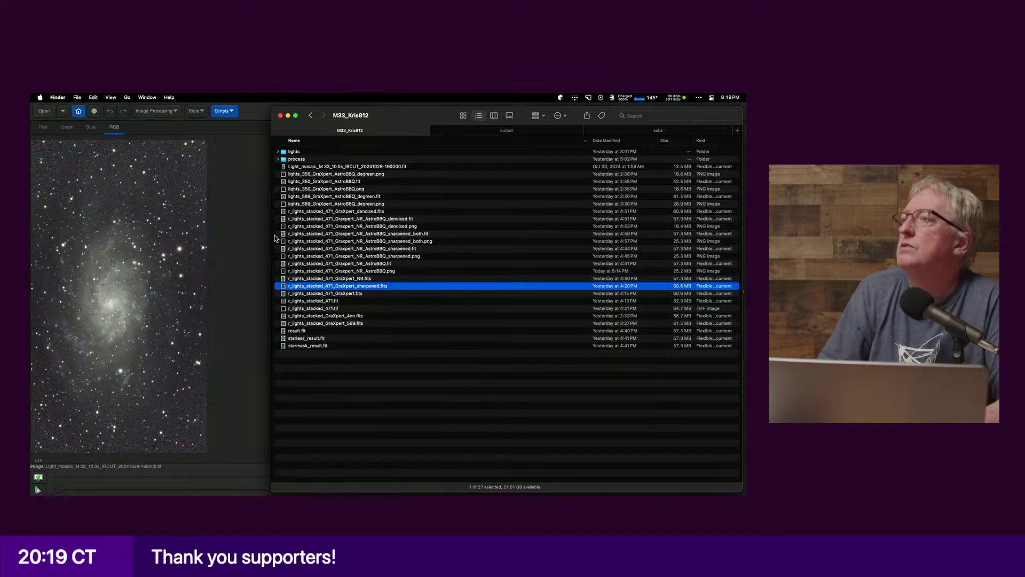
{"action": "key", "text": "super+w"}
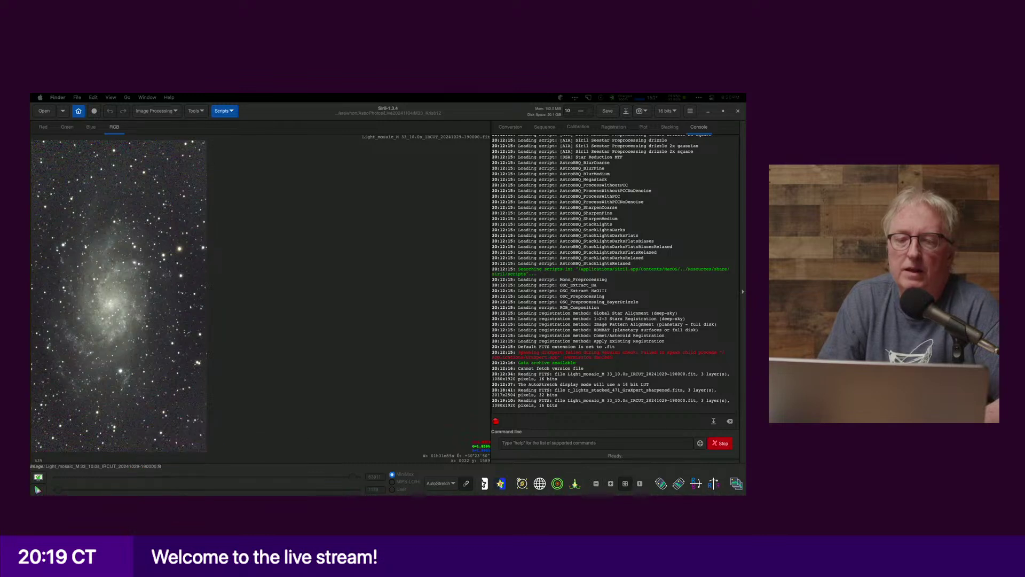
{"action": "key", "text": "super+Tab"}
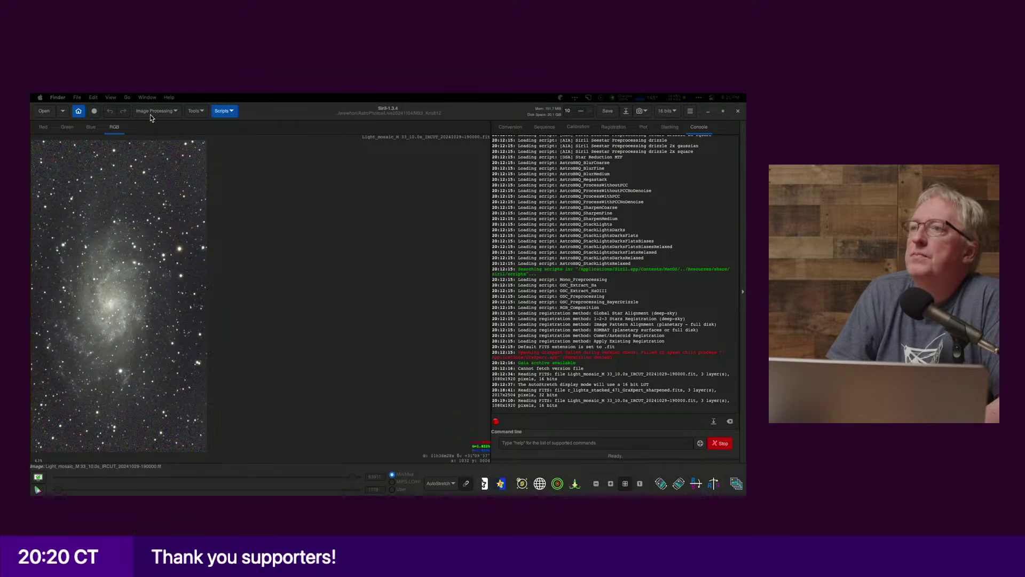
Step: Browse for a new Siril working directory in Live20241104/M31_Kris812_mosaic_sub and check the contents of its Lights folder
{"action": "left_click", "coordinate": [78, 115]}
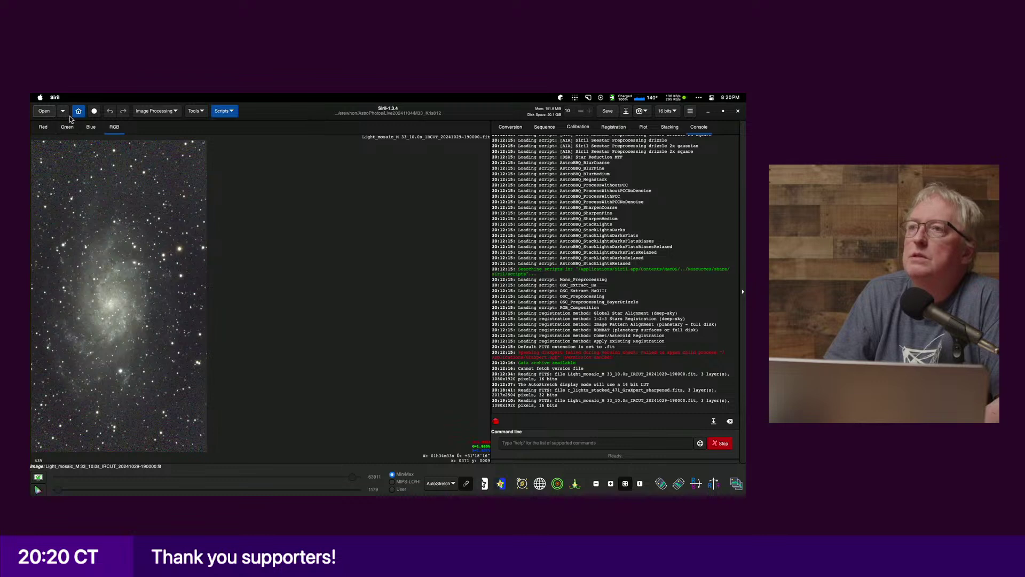
{"action": "left_click", "coordinate": [79, 113]}
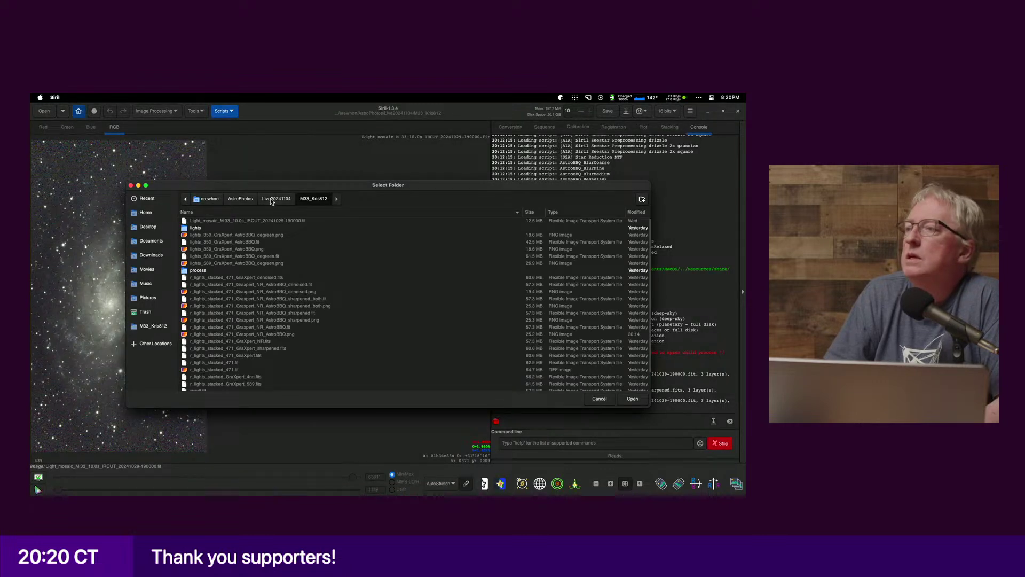
{"action": "left_click", "coordinate": [273, 200]}
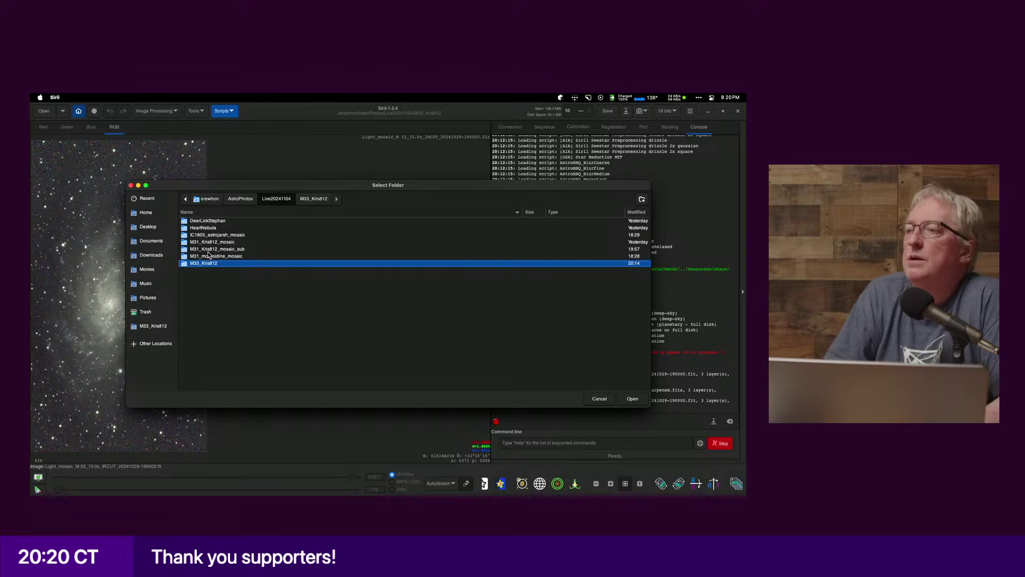
{"action": "double_click", "coordinate": [208, 250]}
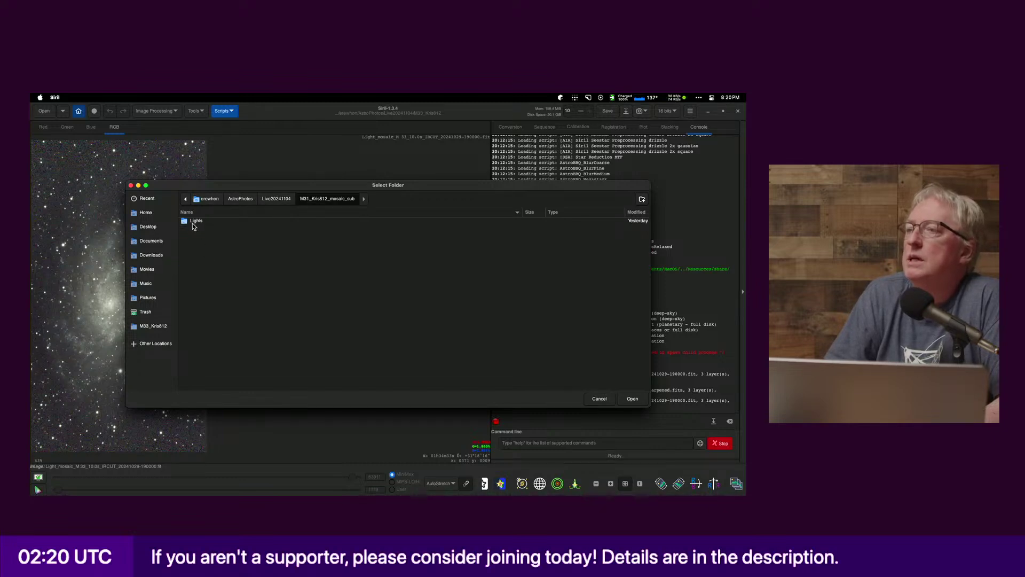
{"action": "double_click", "coordinate": [193, 224]}
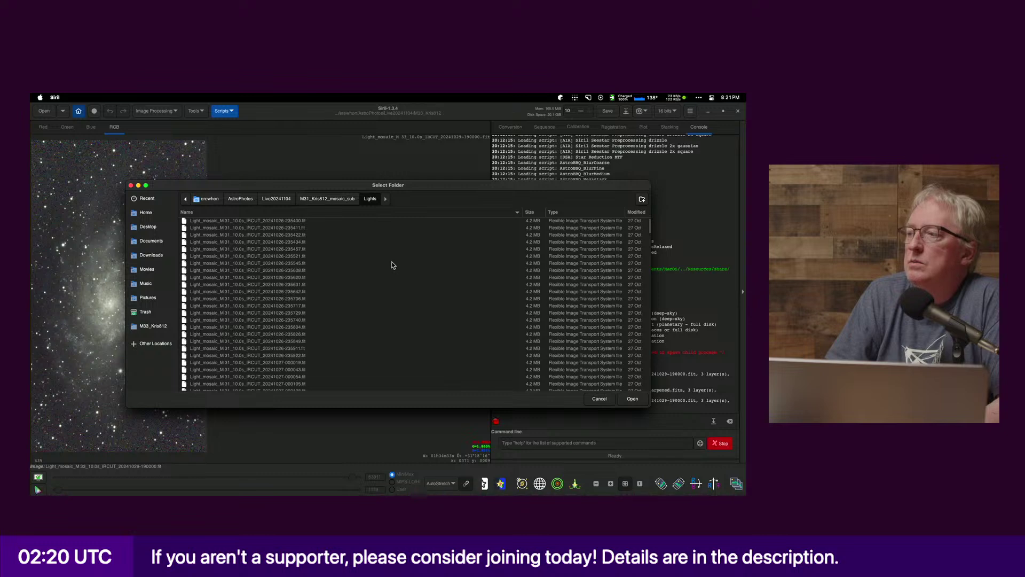
{"action": "left_click", "coordinate": [341, 199]}
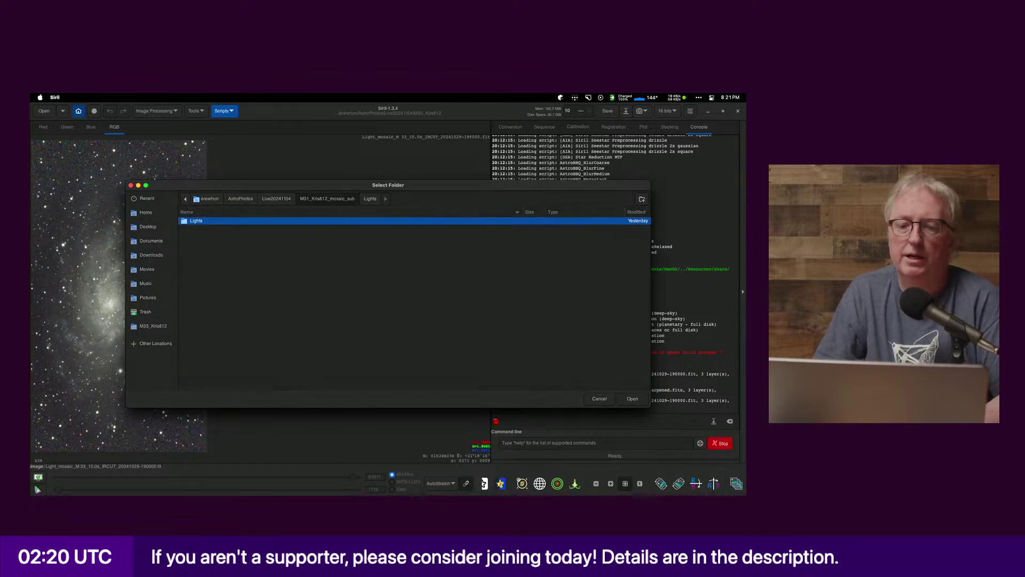
Step: Create a Process folder in M31_Kris812_mosaic_sub and set it as the working directory
{"action": "key", "text": "super+shift+n"}
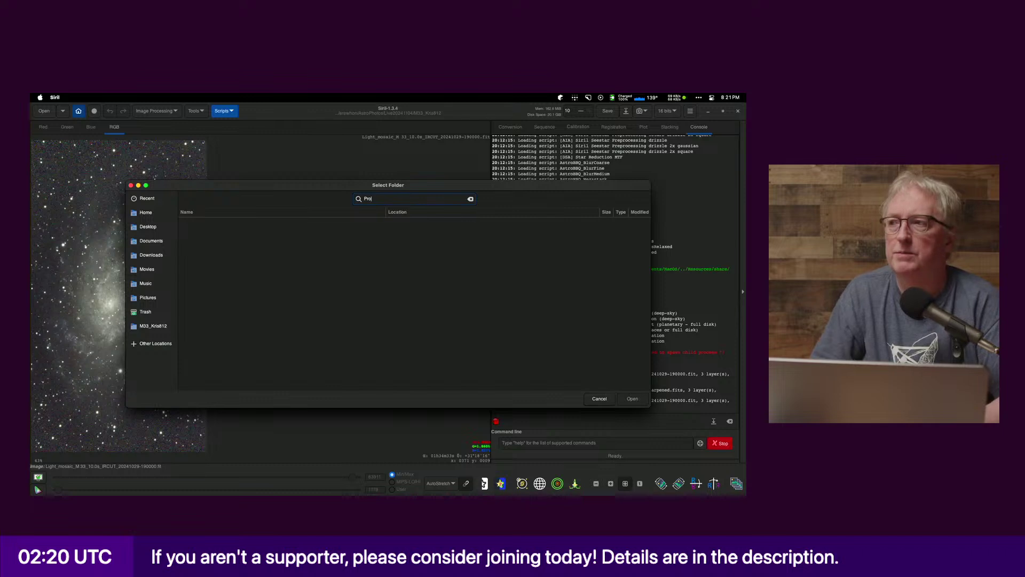
{"action": "key", "text": "Escape"}
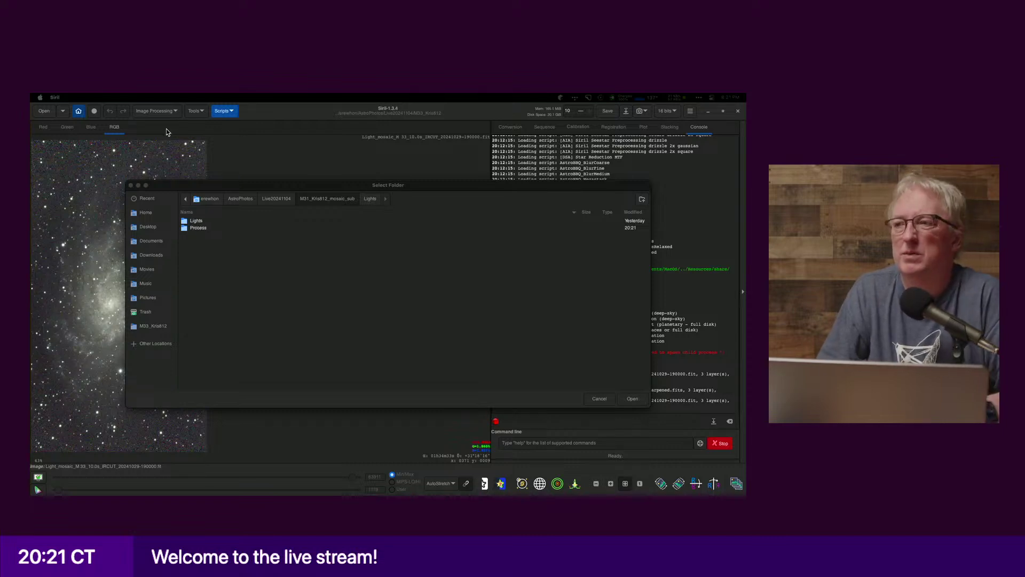
{"action": "left_click", "coordinate": [200, 228]}
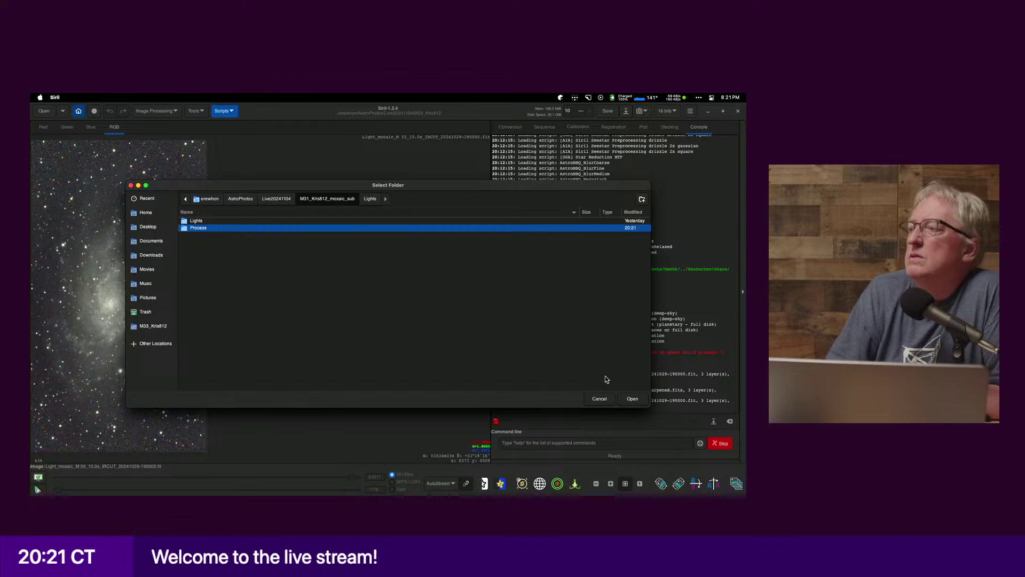
{"action": "left_click", "coordinate": [632, 399]}
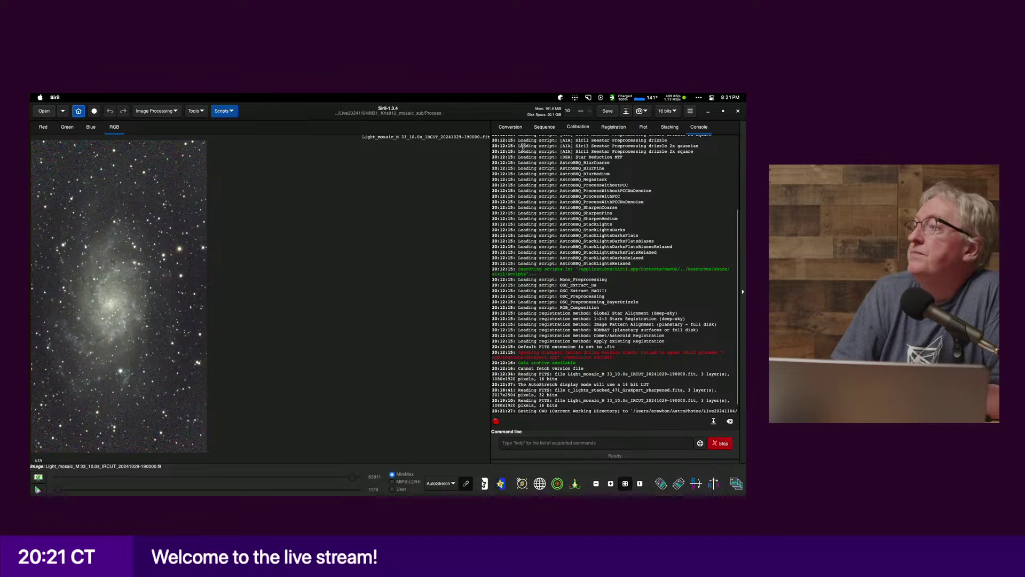
Step: Add the M31 light frames in the Lights folder, from the first through Light_mosaic_M 31_10.0s_IRCUT_20241027-220848.fit, as conversion source files
{"action": "left_click", "coordinate": [510, 128]}
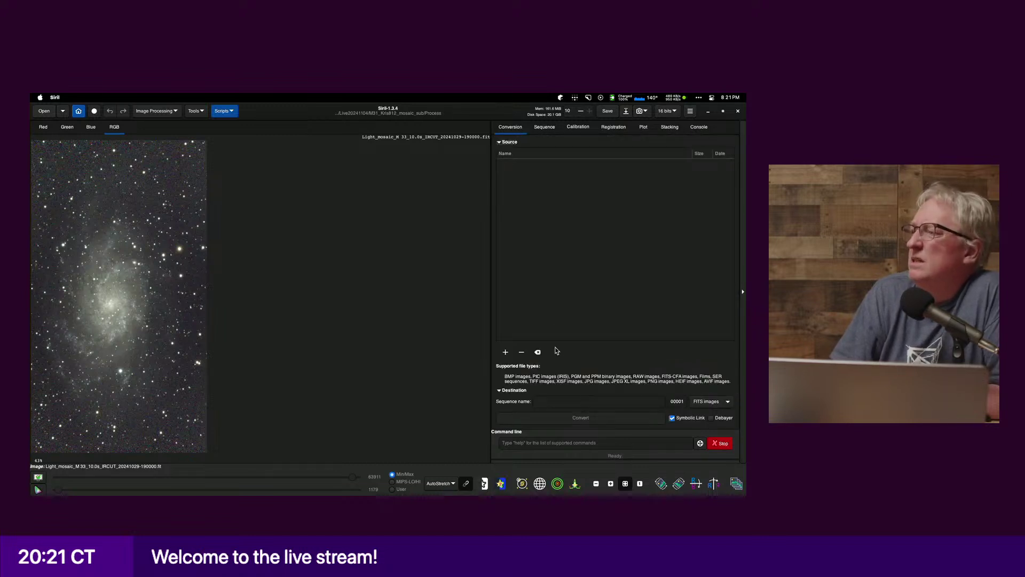
{"action": "left_click_drag", "start_coordinate": [491, 352], "coordinate": [367, 353]}
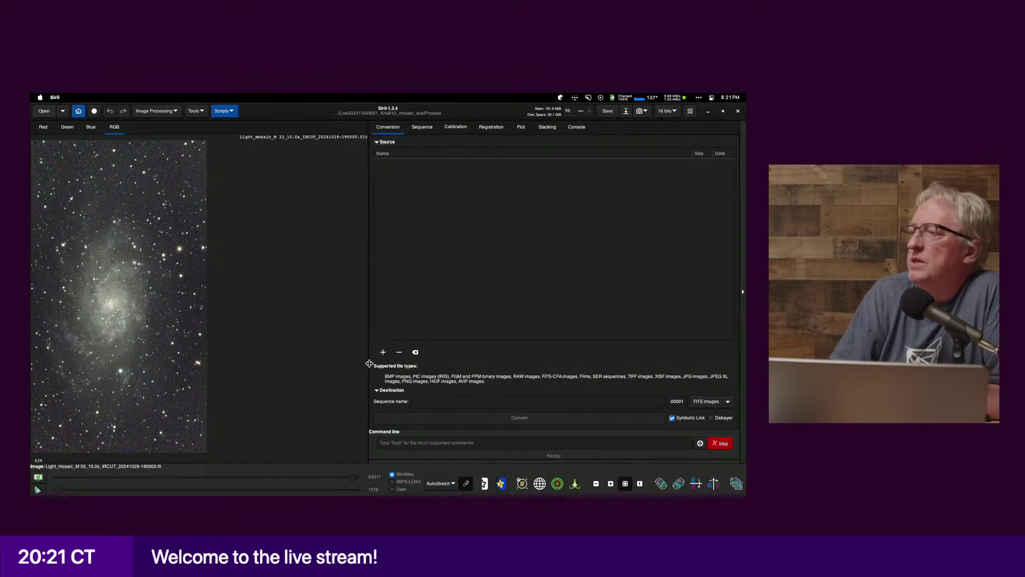
{"action": "left_click", "coordinate": [382, 352]}
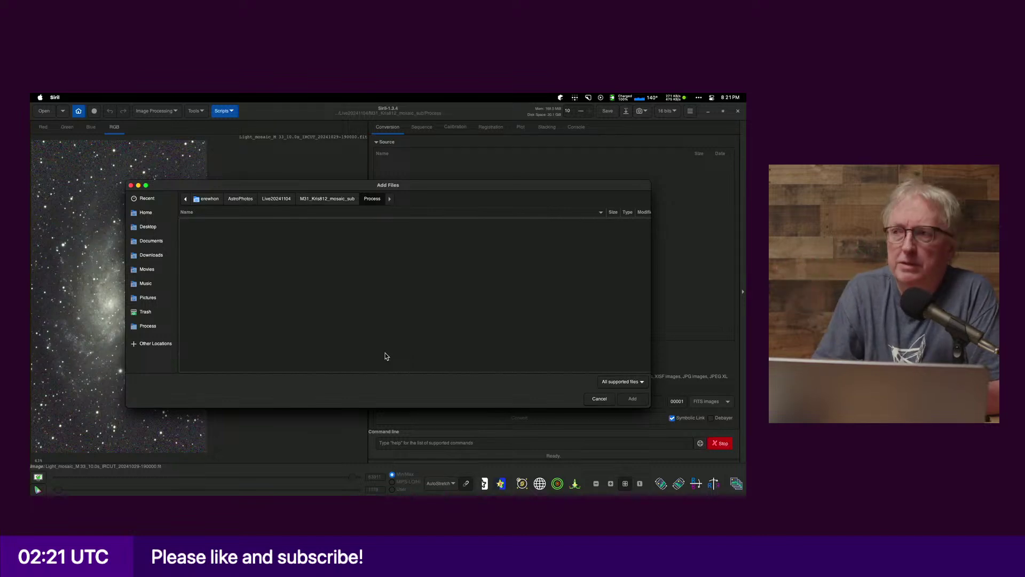
{"action": "left_click", "coordinate": [328, 199]}
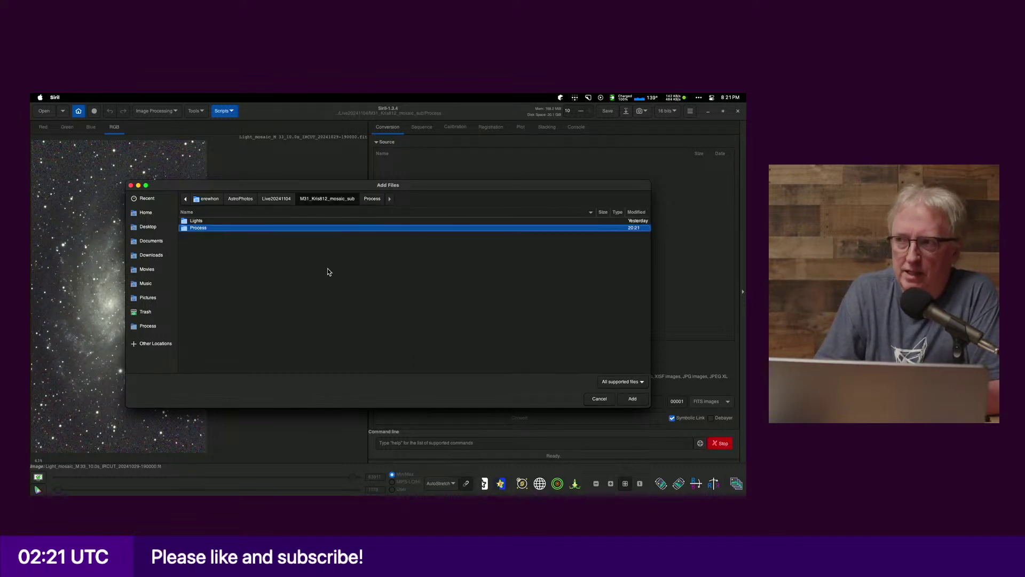
{"action": "left_click", "coordinate": [241, 223]}
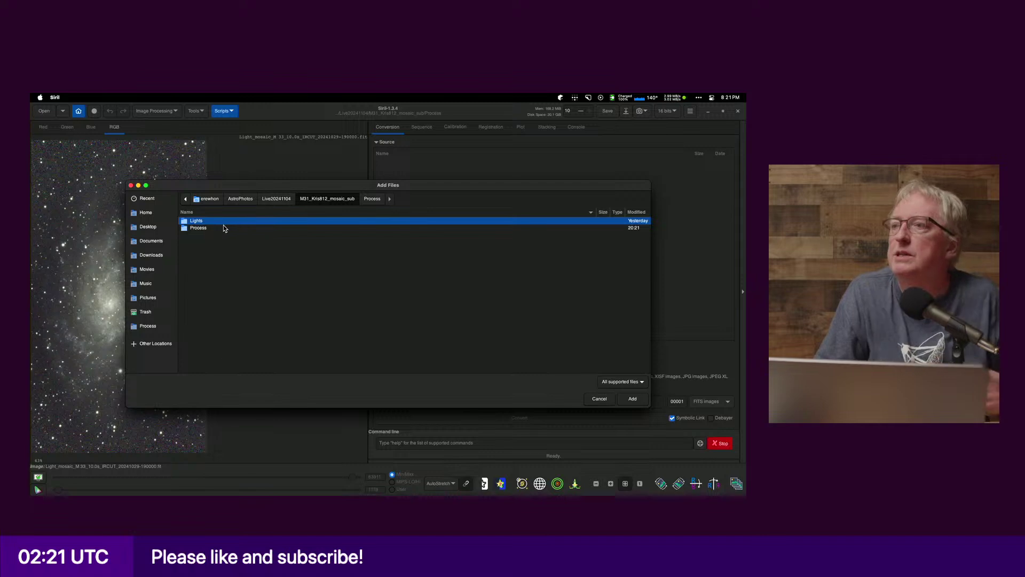
{"action": "double_click", "coordinate": [205, 222]}
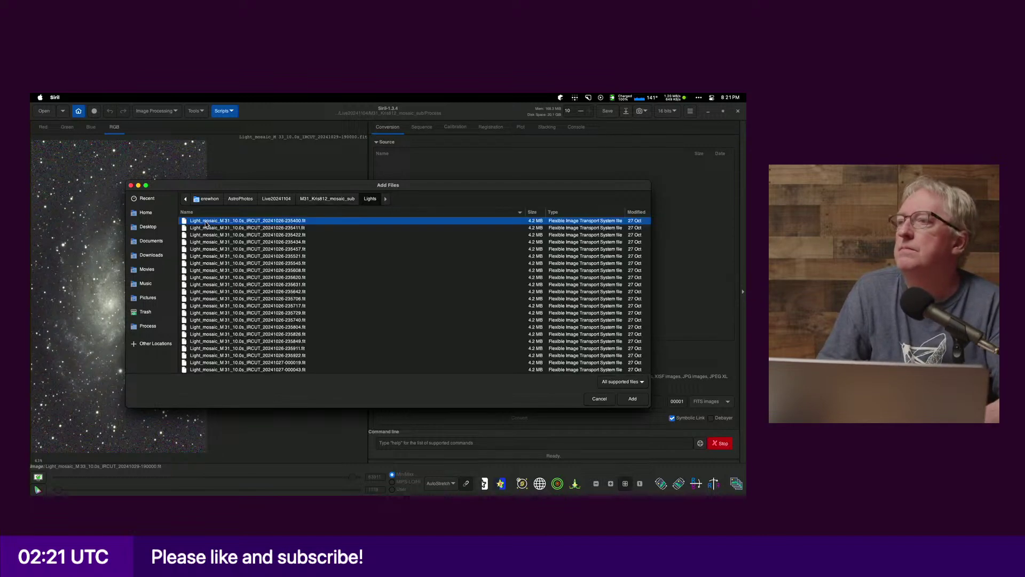
{"action": "scroll", "coordinate": [270, 252], "scroll_direction": "down", "scroll_amount": 20}
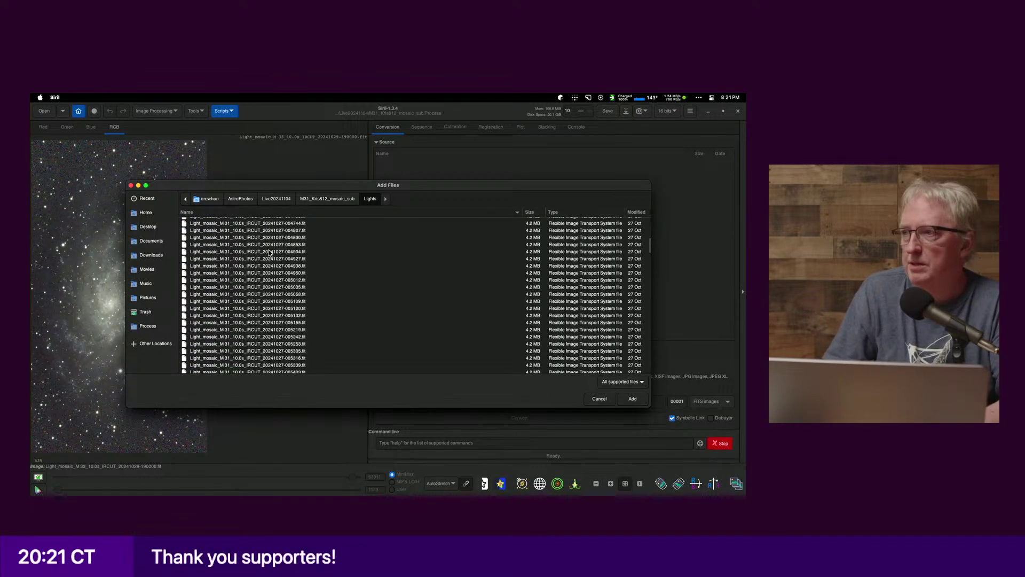
{"action": "scroll", "coordinate": [269, 253], "scroll_direction": "down", "scroll_amount": 15}
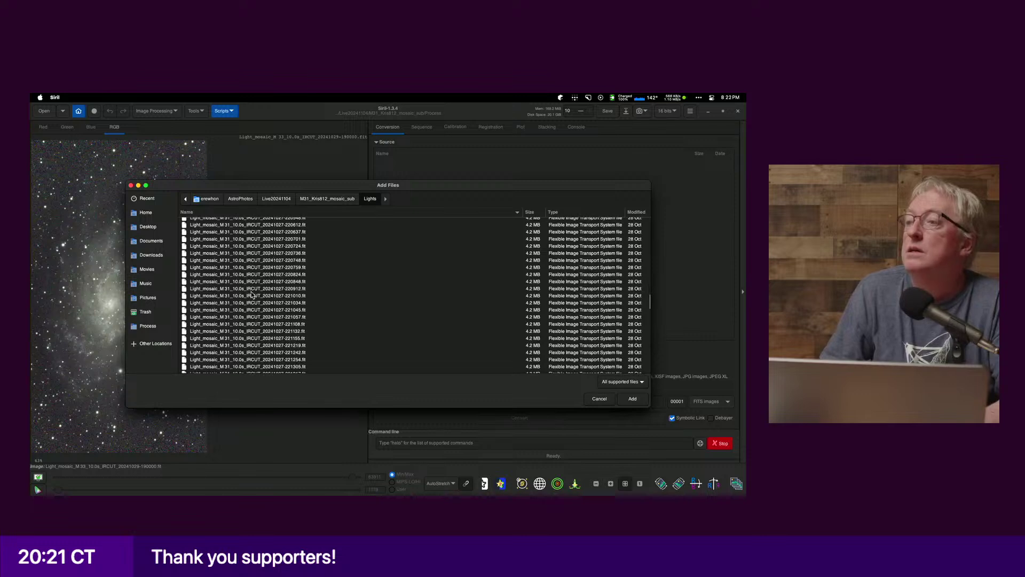
{"action": "left_click", "coordinate": [260, 281], "text": "shift"}
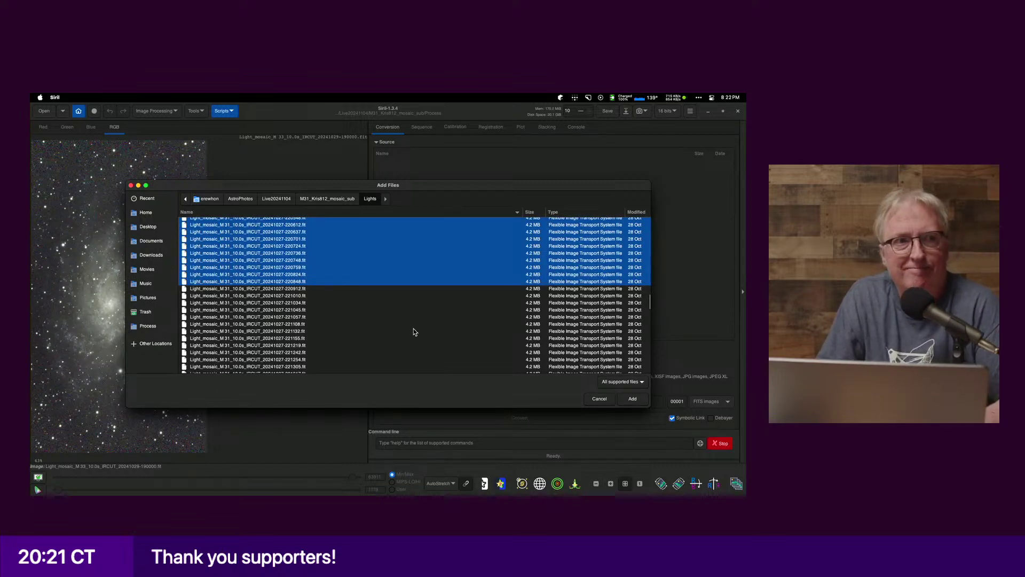
{"action": "left_click", "coordinate": [630, 400]}
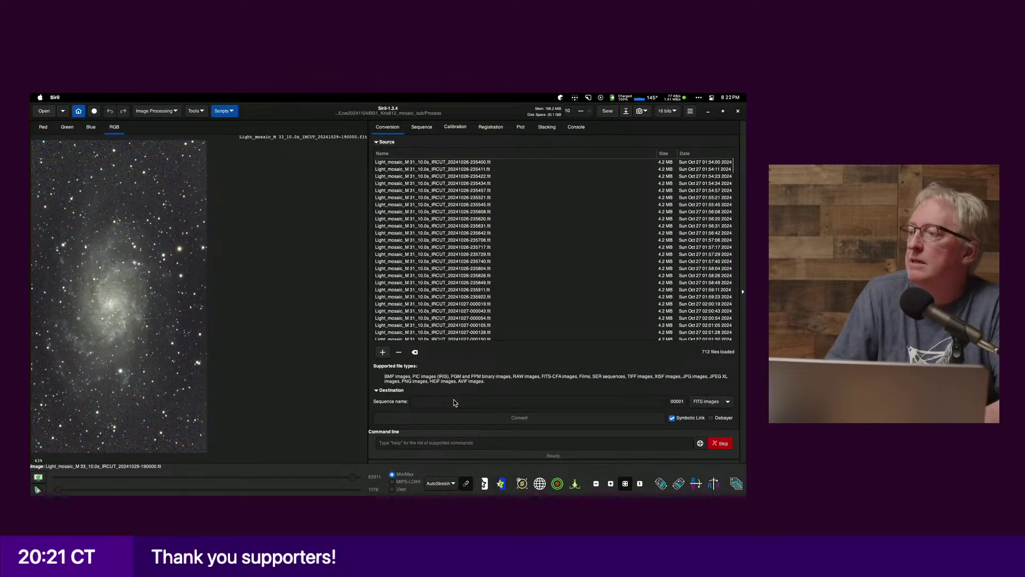
Step: Name the sequence lights, enable debayering and convert the loaded frames
{"action": "left_click", "coordinate": [417, 401]}
{"action": "type", "text": "lights"}
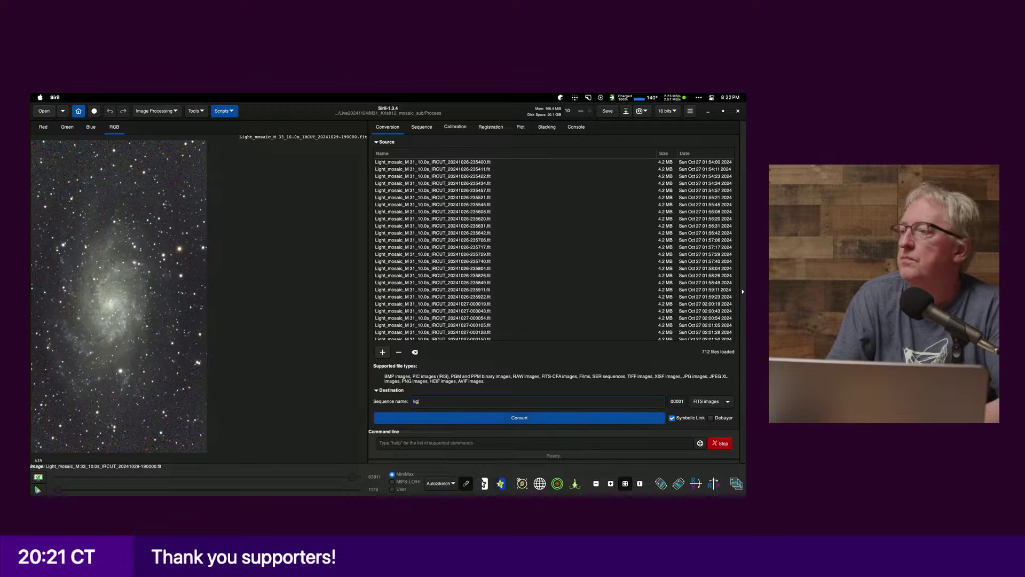
{"action": "left_click", "coordinate": [712, 419]}
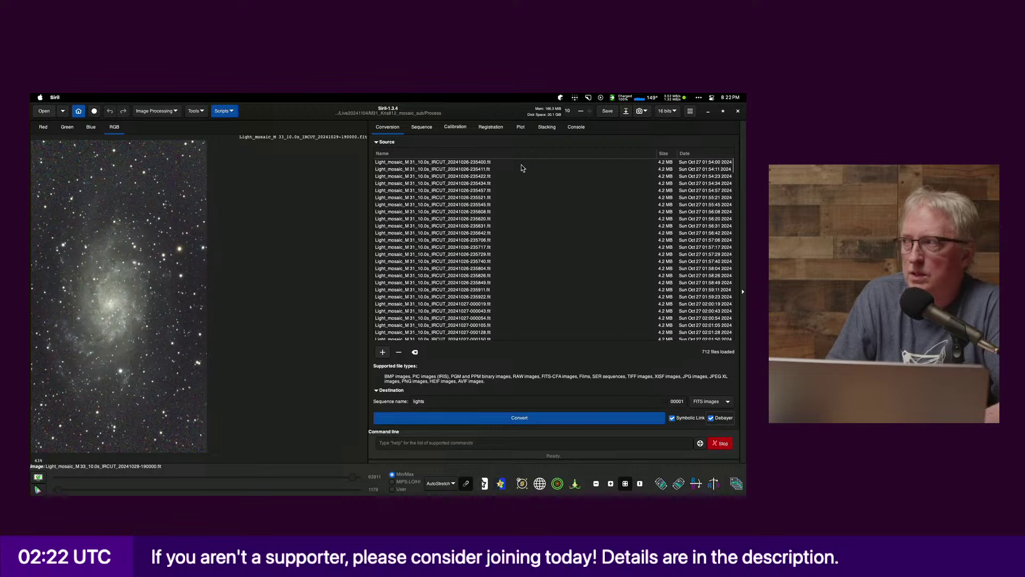
{"action": "left_click", "coordinate": [526, 418]}
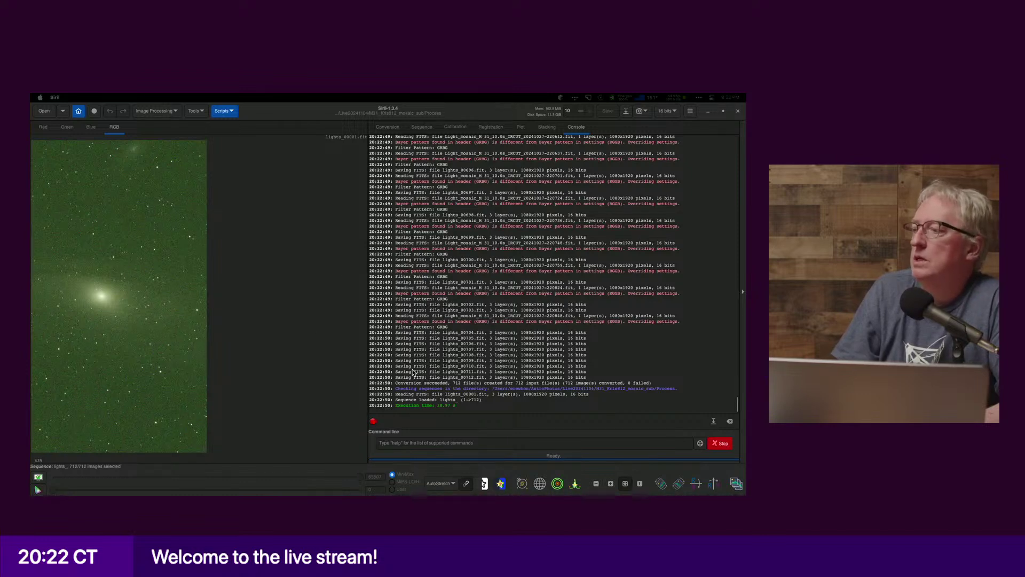
Step: Check the selected lights_ sequence and look over the calibration and registration settings
{"action": "left_click", "coordinate": [420, 128]}
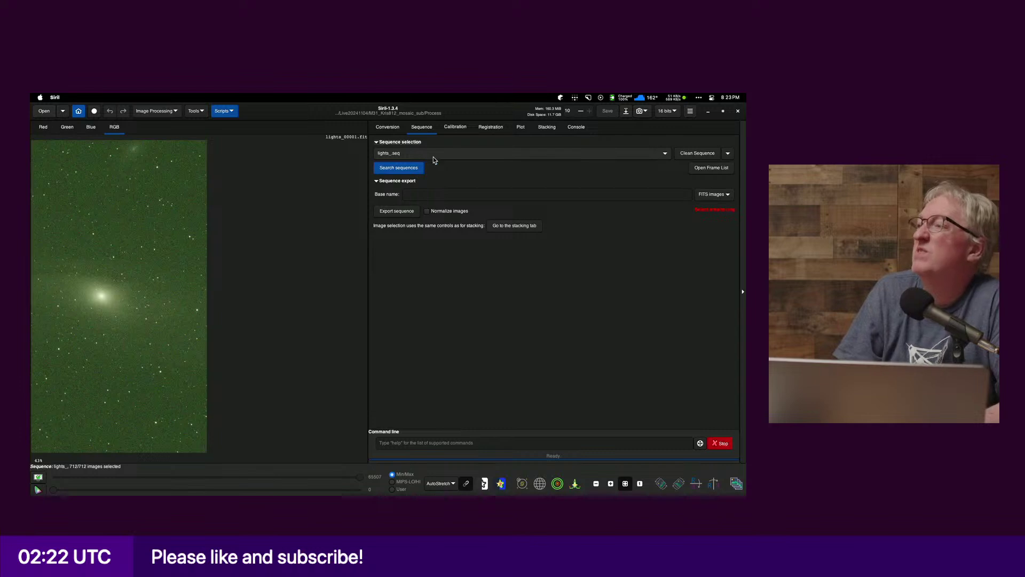
{"action": "left_click", "coordinate": [453, 129]}
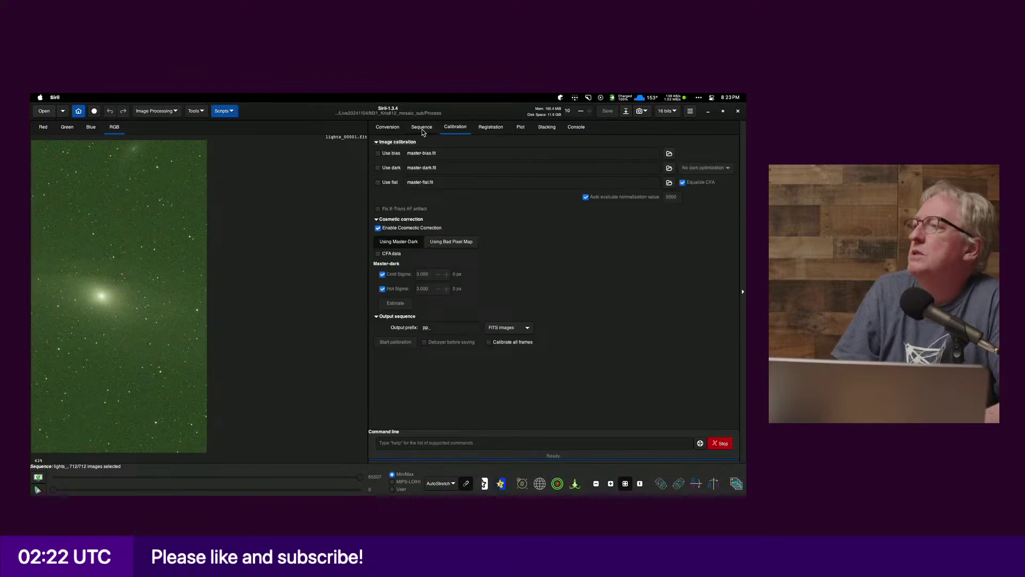
{"action": "left_click", "coordinate": [488, 130]}
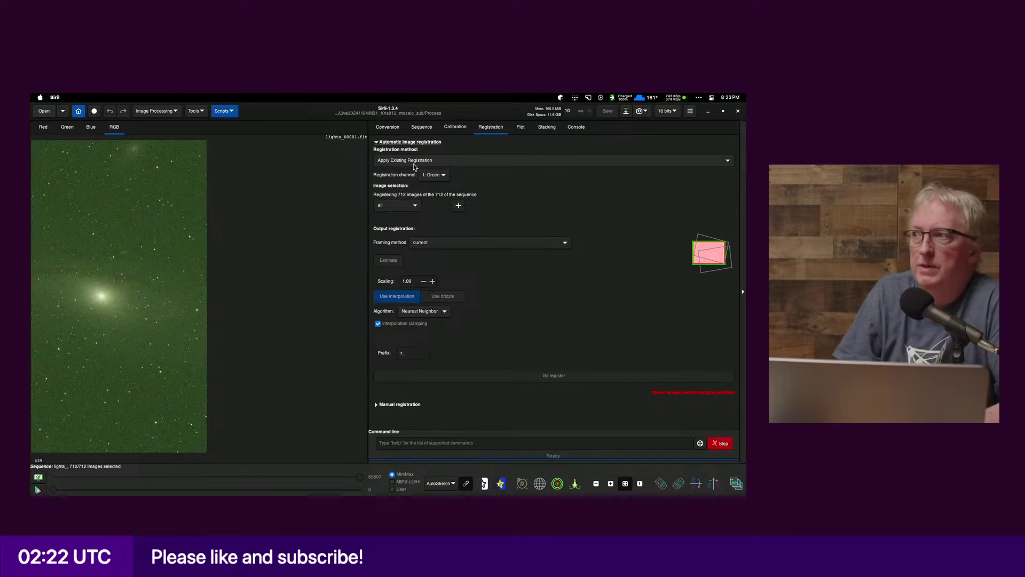
{"action": "left_click", "coordinate": [422, 128]}
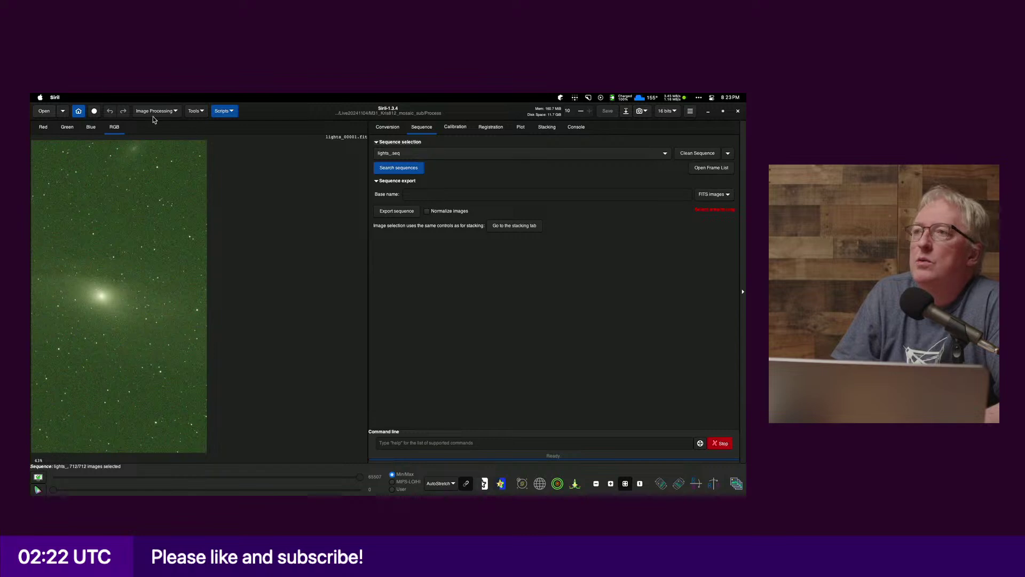
Step: Plate-solve the whole lights_ sequence as registration information without using coordinates from headers, and close the Image Plate Solver
{"action": "left_click", "coordinate": [195, 112]}
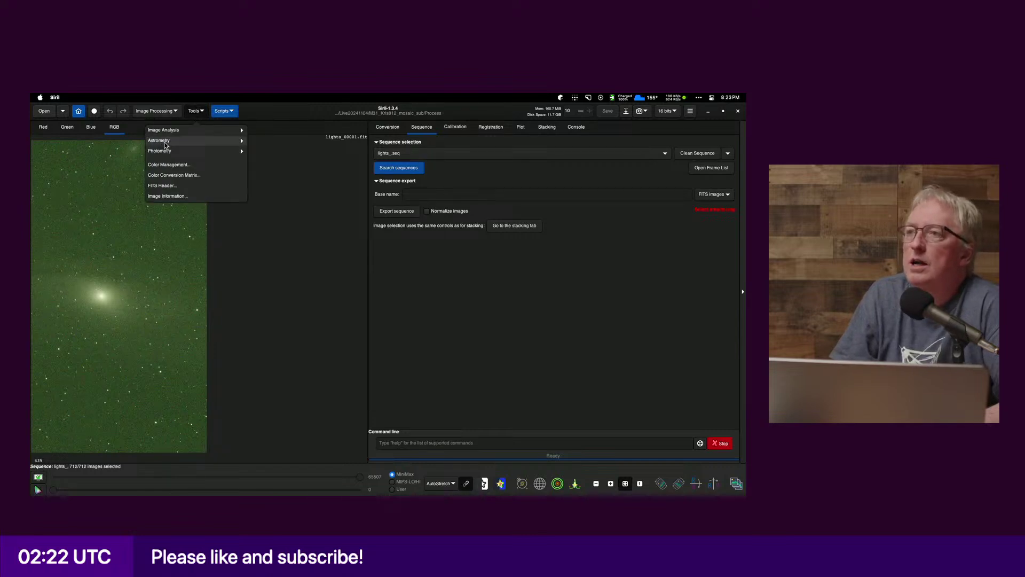
{"action": "left_click", "coordinate": [165, 142]}
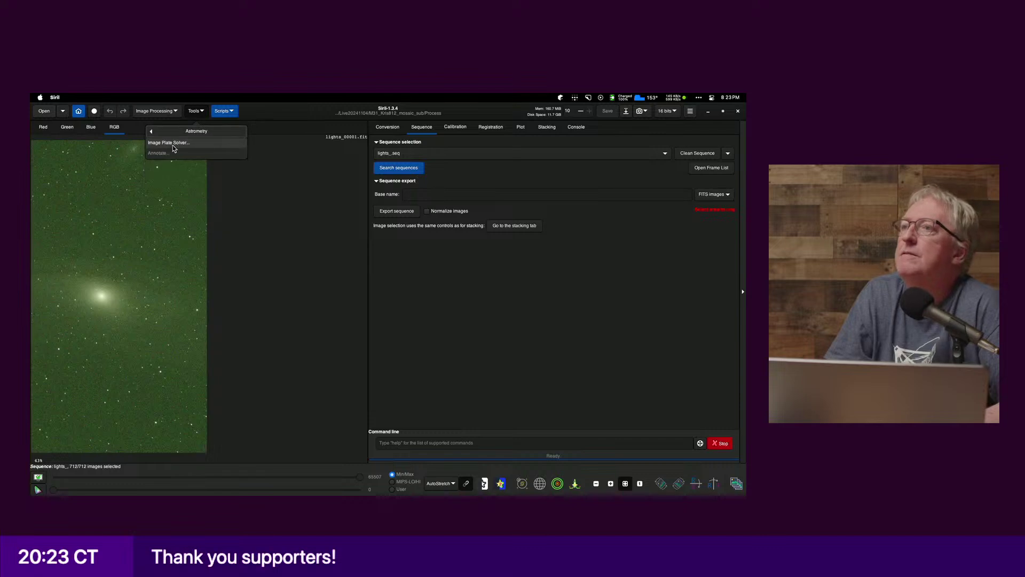
{"action": "left_click", "coordinate": [175, 143]}
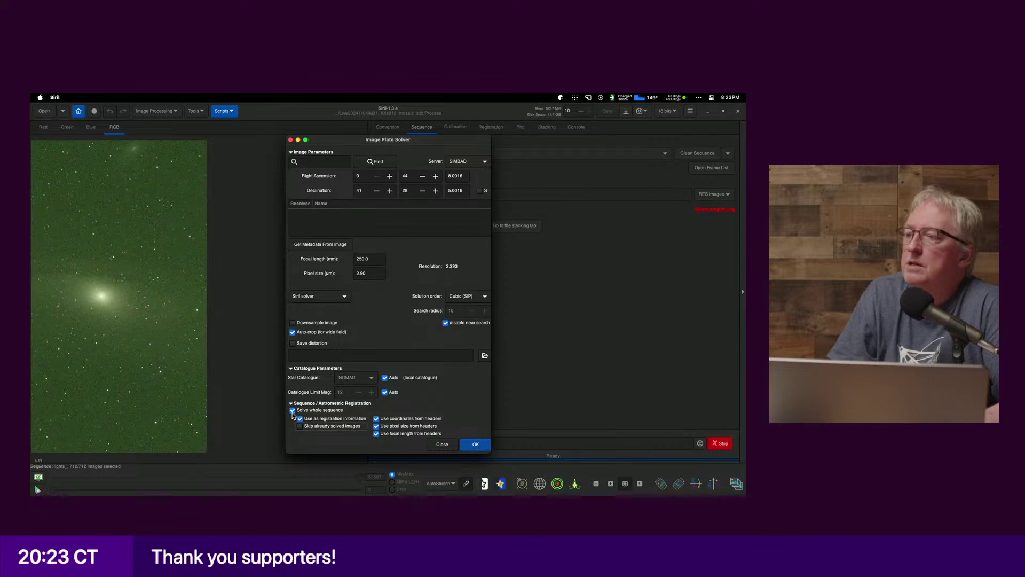
{"action": "left_click", "coordinate": [293, 410]}
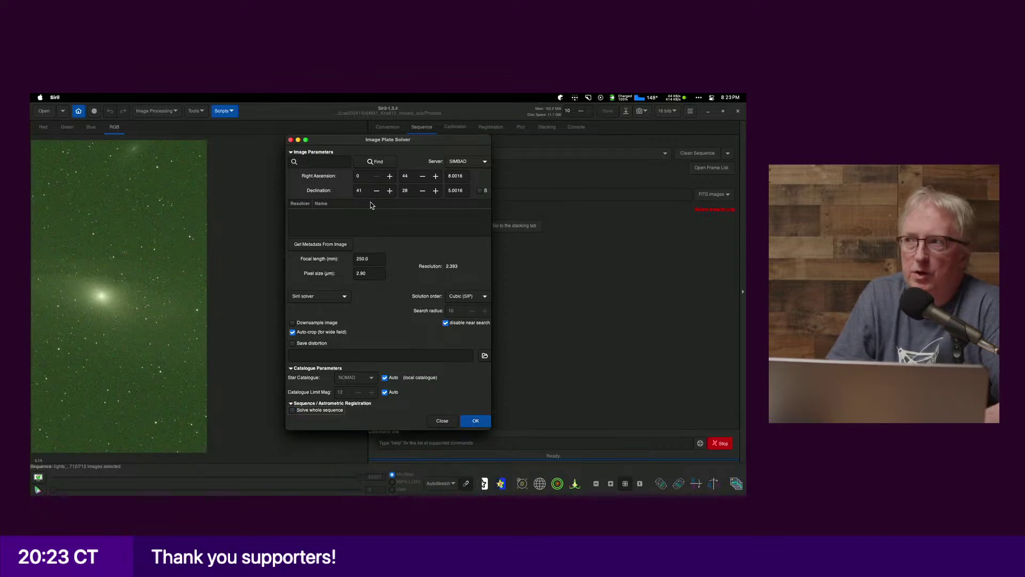
{"action": "left_click", "coordinate": [292, 411]}
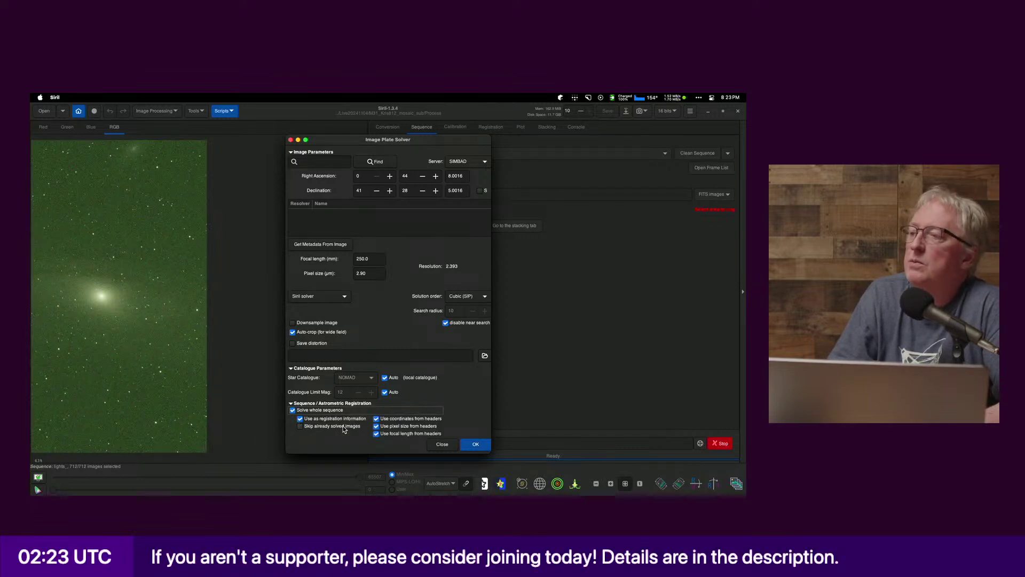
{"action": "left_click", "coordinate": [376, 419]}
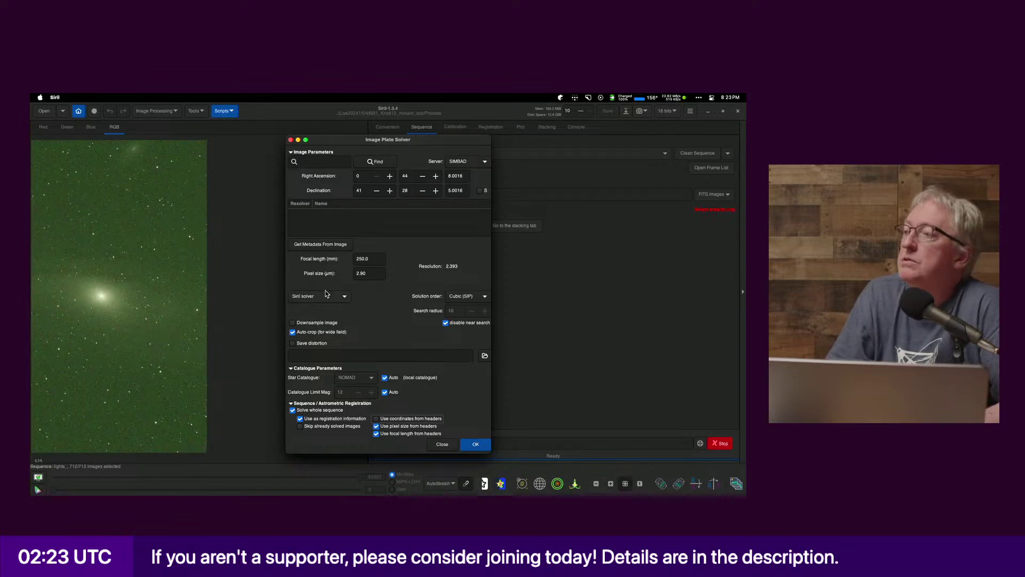
{"action": "left_click", "coordinate": [474, 447]}
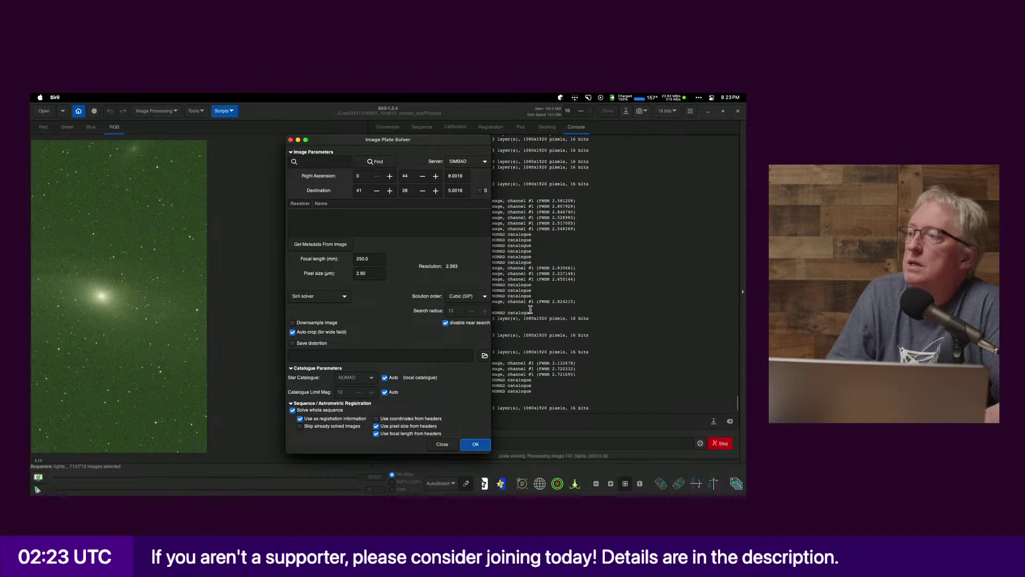
{"action": "left_click_drag", "start_coordinate": [445, 144], "coordinate": [333, 133]}
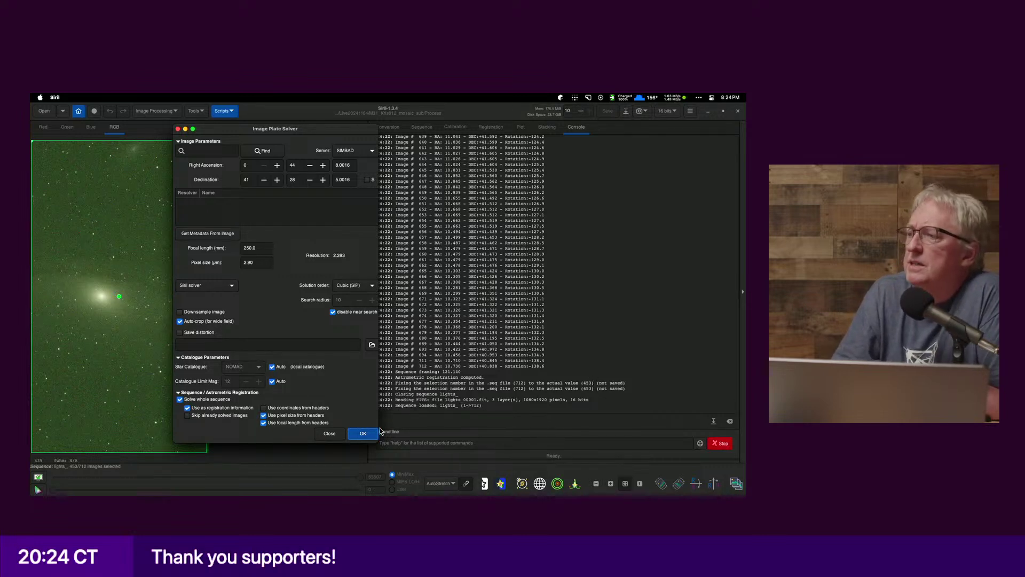
{"action": "left_click", "coordinate": [329, 434]}
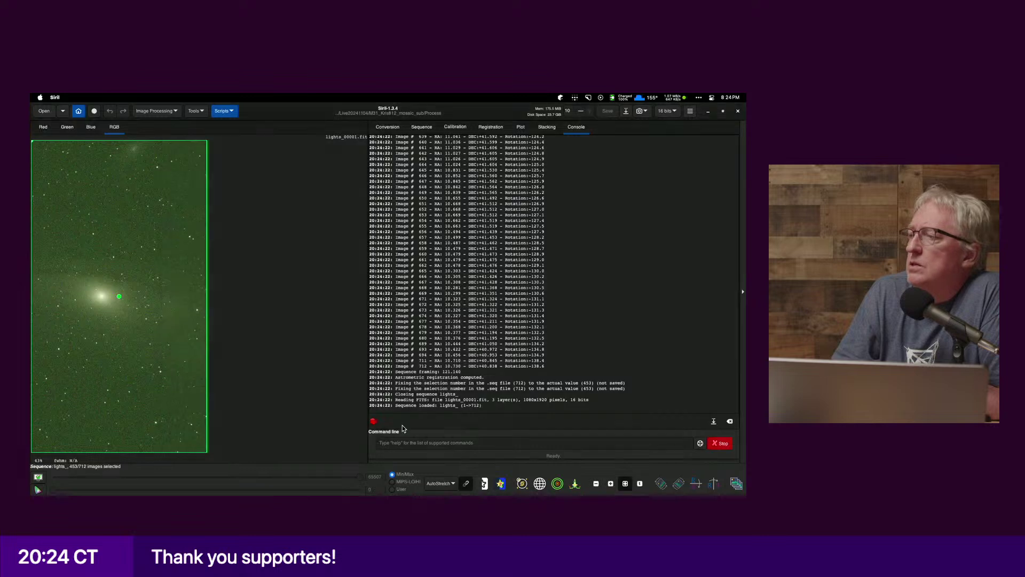
Step: Try to register the selected images with Apply Existing Registration and maximum framing, and dismiss the disk space dialog
{"action": "left_click", "coordinate": [457, 128]}
{"action": "left_click", "coordinate": [483, 128]}
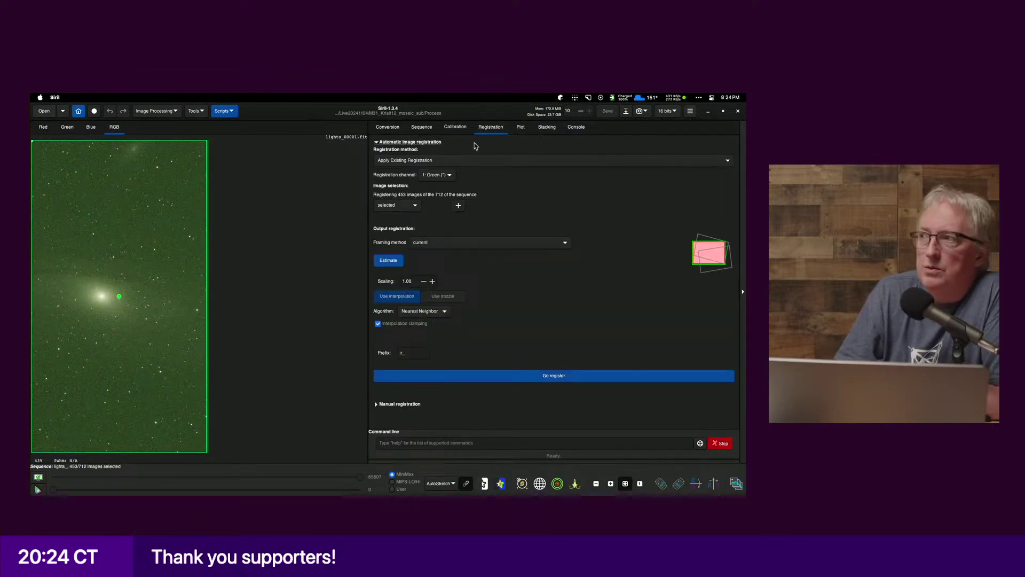
{"action": "left_click", "coordinate": [403, 162]}
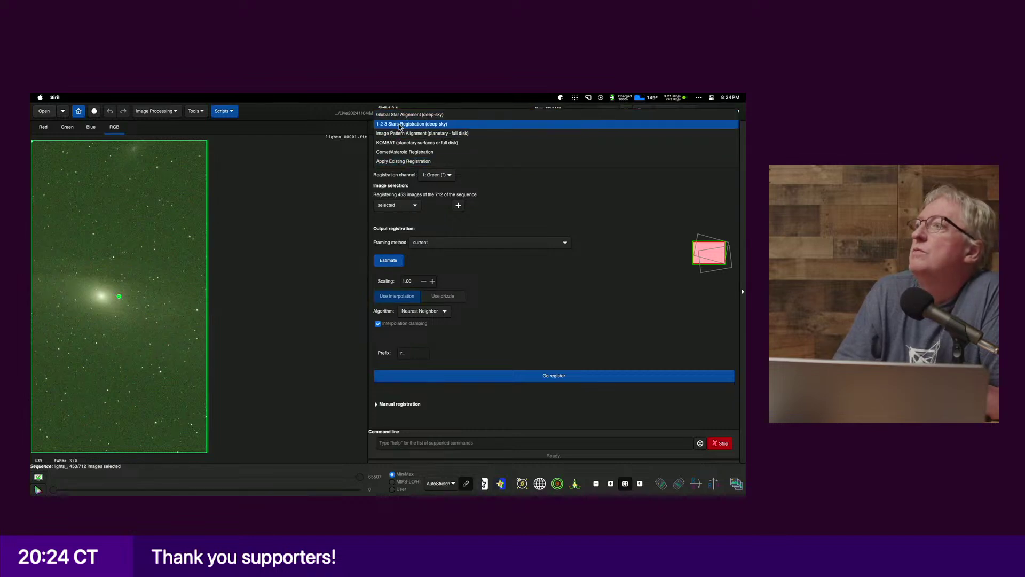
{"action": "left_click", "coordinate": [493, 176]}
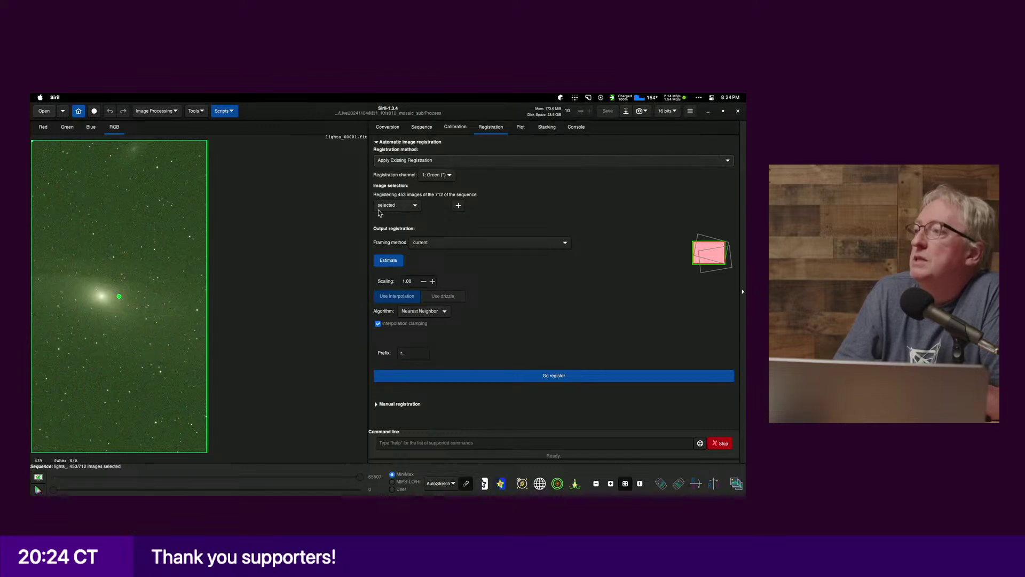
{"action": "mouse_move", "coordinate": [524, 246]}
{"action": "left_click", "coordinate": [434, 244]}
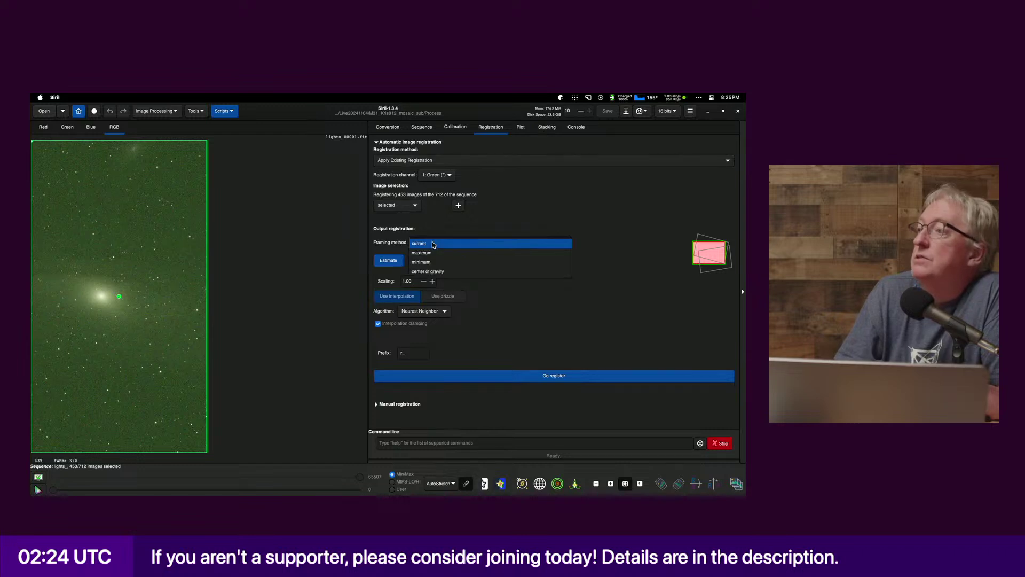
{"action": "left_click", "coordinate": [433, 253]}
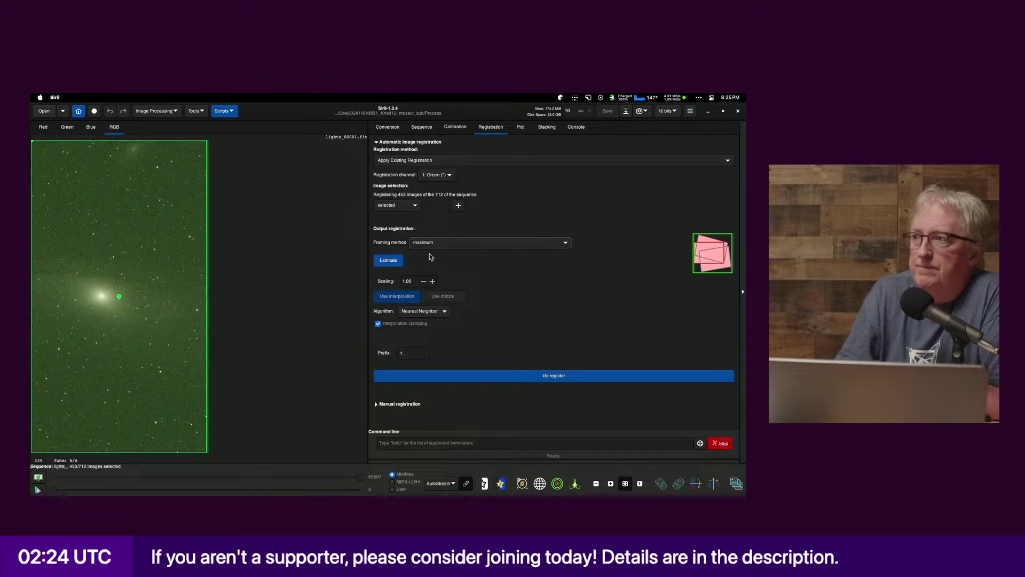
{"action": "left_click", "coordinate": [388, 263]}
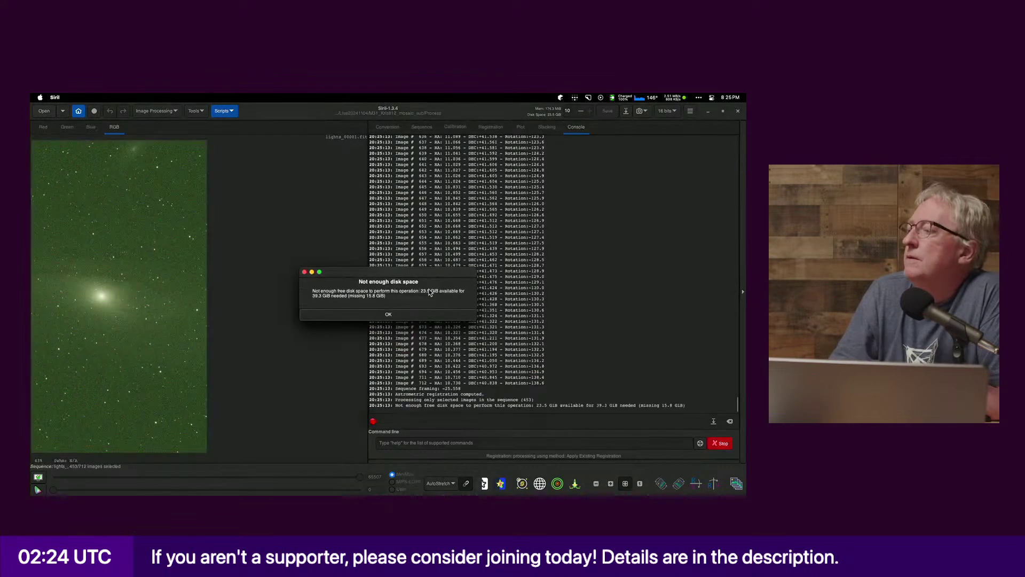
{"action": "left_click", "coordinate": [386, 314]}
Step: Hide Siril to get to the other open application windows
{"action": "left_click", "coordinate": [446, 444]}
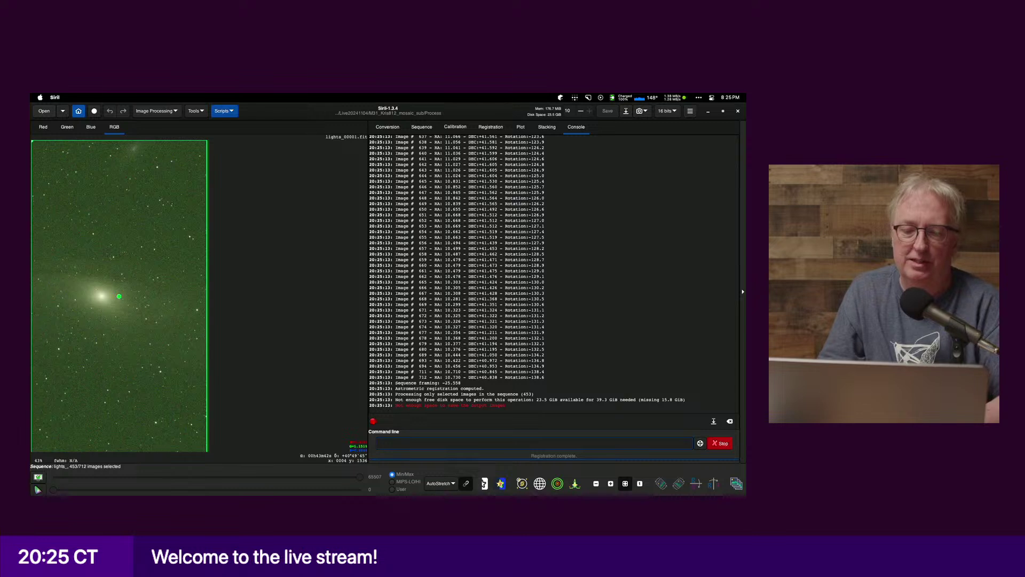
{"action": "key", "text": "super+Tab"}
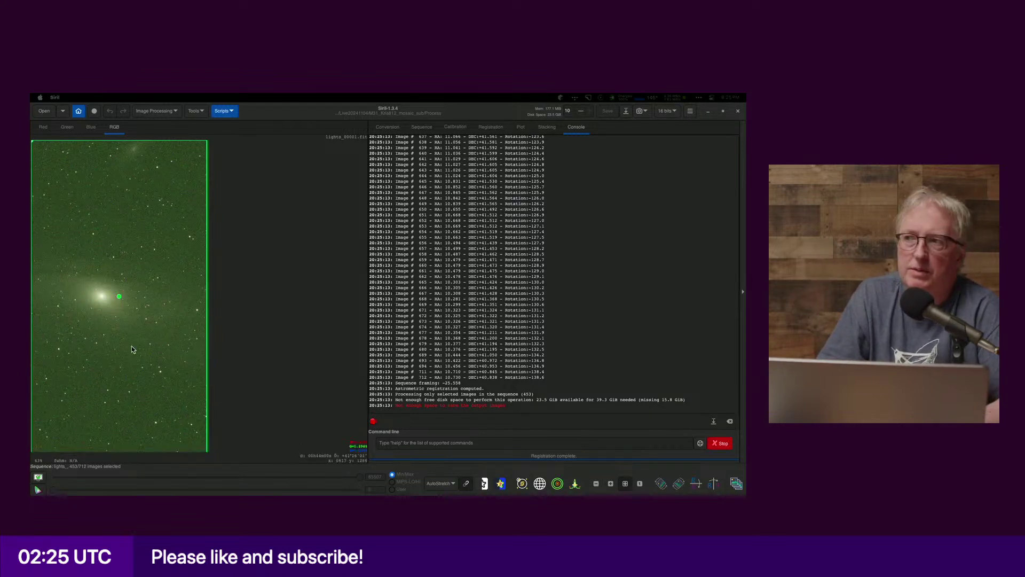
{"action": "key", "text": "super+h"}
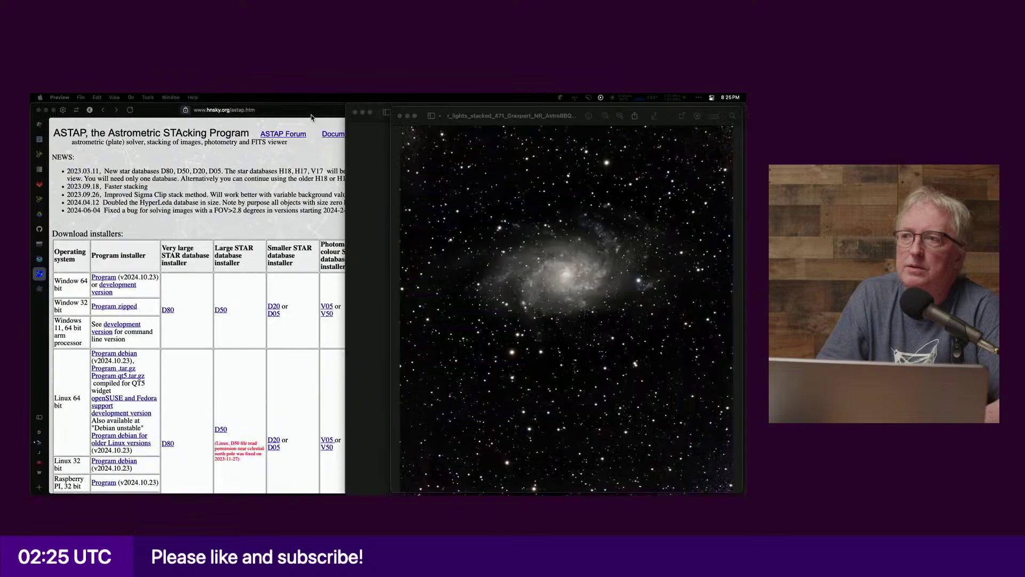
Step: Switch back to Siril and maximize its window
{"action": "key", "text": "super+Tab"}
{"action": "key", "text": "super+Tab"}
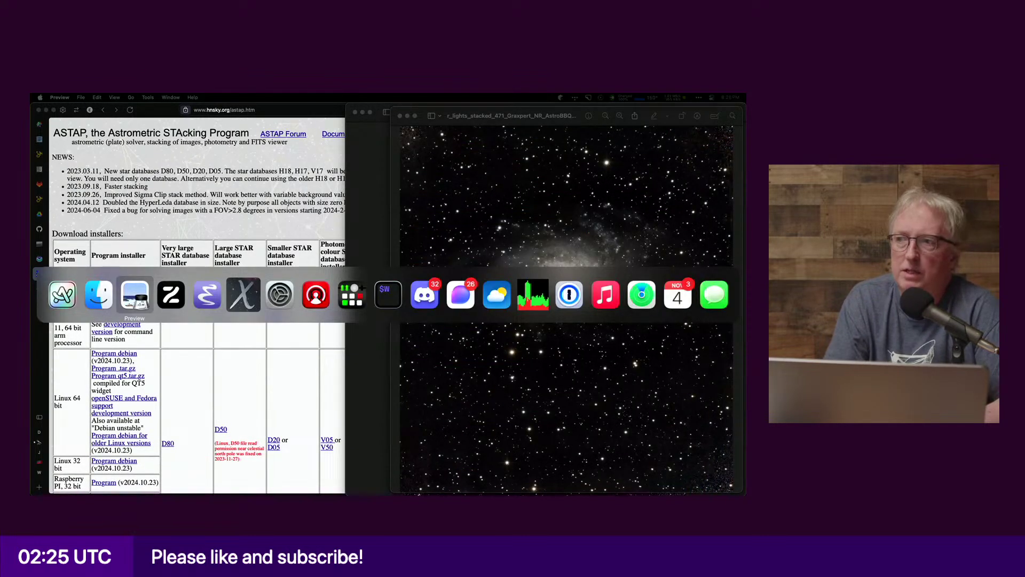
{"action": "key", "text": "super+Tab"}
{"action": "key", "text": "super+Tab"}
{"action": "key", "text": "super+Tab"}
{"action": "key", "text": "super+Tab"}
{"action": "key", "text": "super+Tab"}
{"action": "key", "text": "super+Tab"}
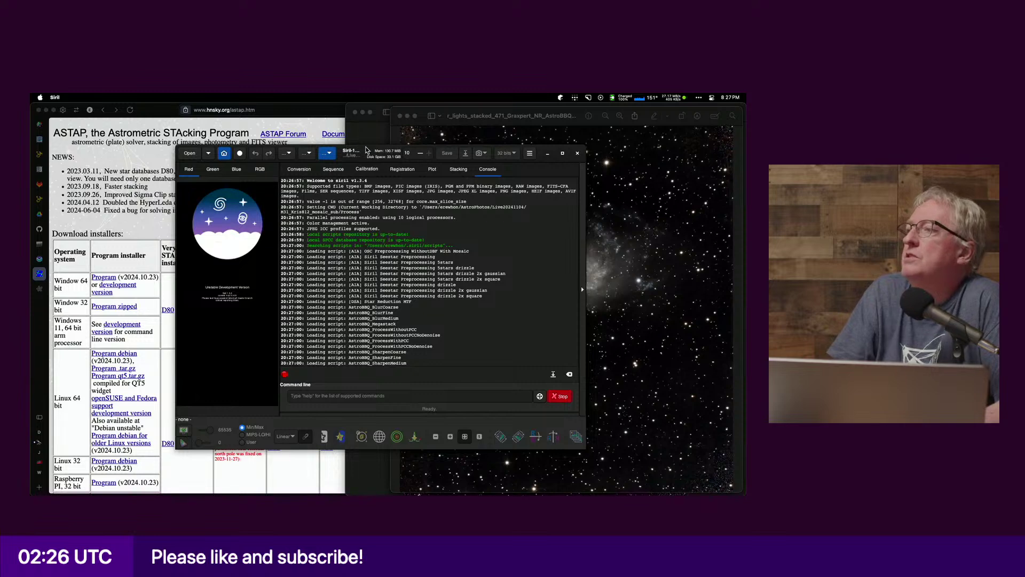
{"action": "double_click", "coordinate": [375, 153]}
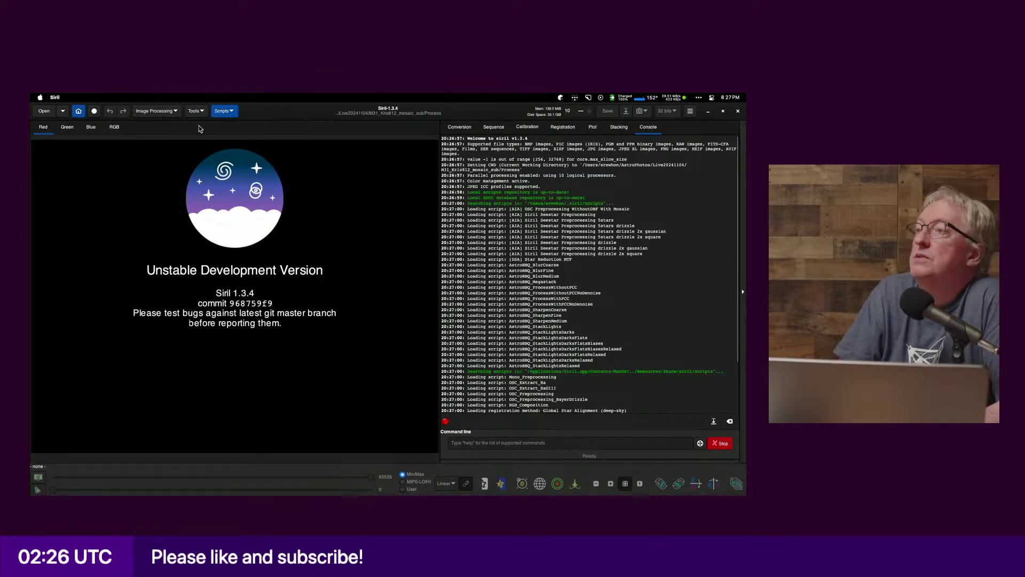
{"action": "left_click", "coordinate": [460, 128]}
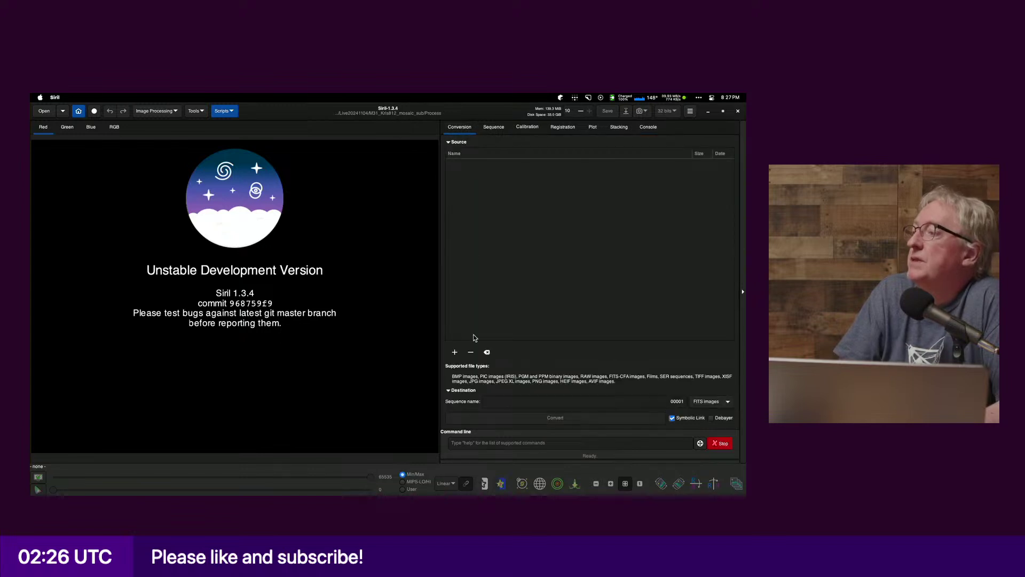
{"action": "left_click", "coordinate": [454, 352]}
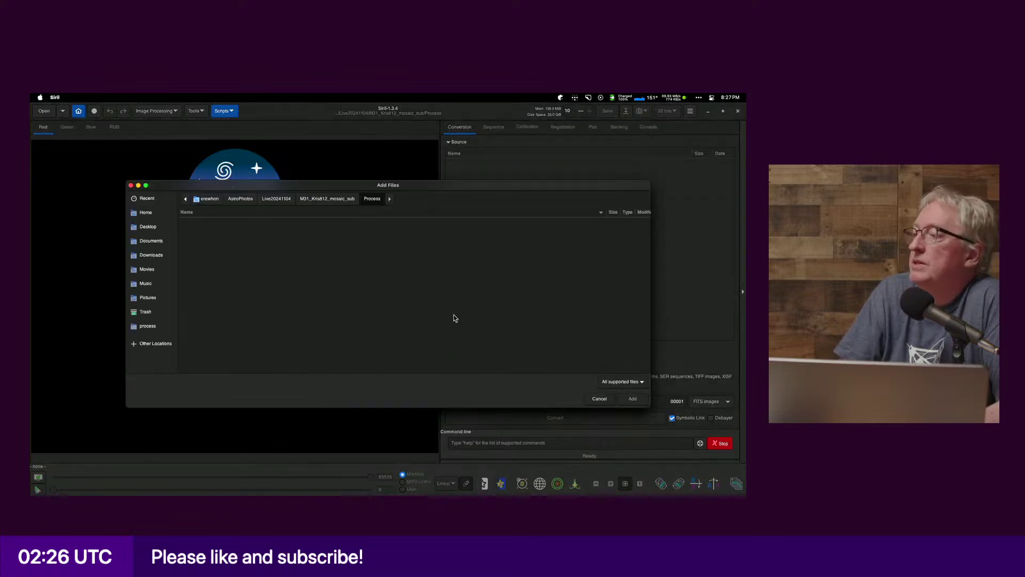
{"action": "left_click", "coordinate": [341, 199]}
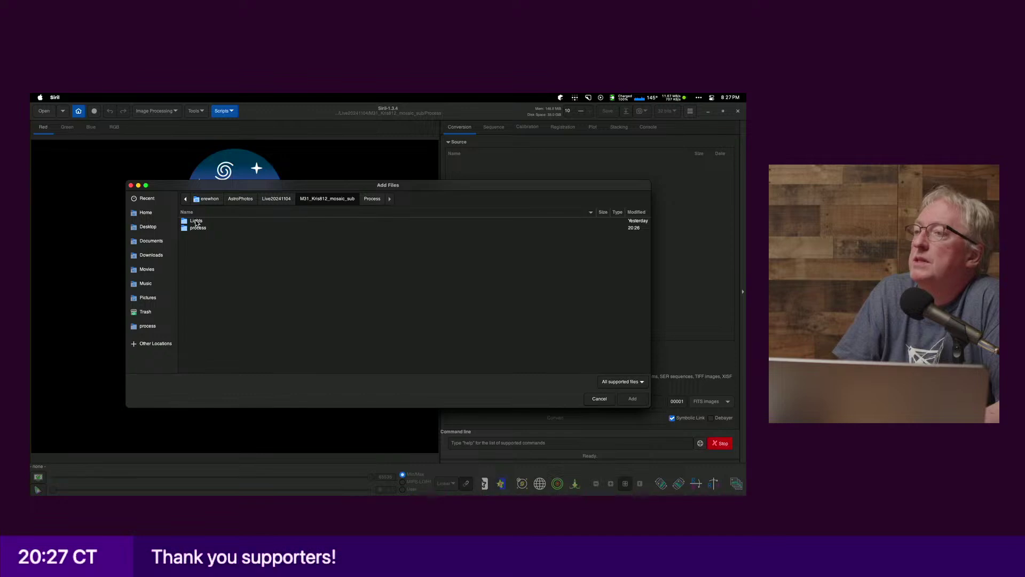
{"action": "double_click", "coordinate": [196, 222]}
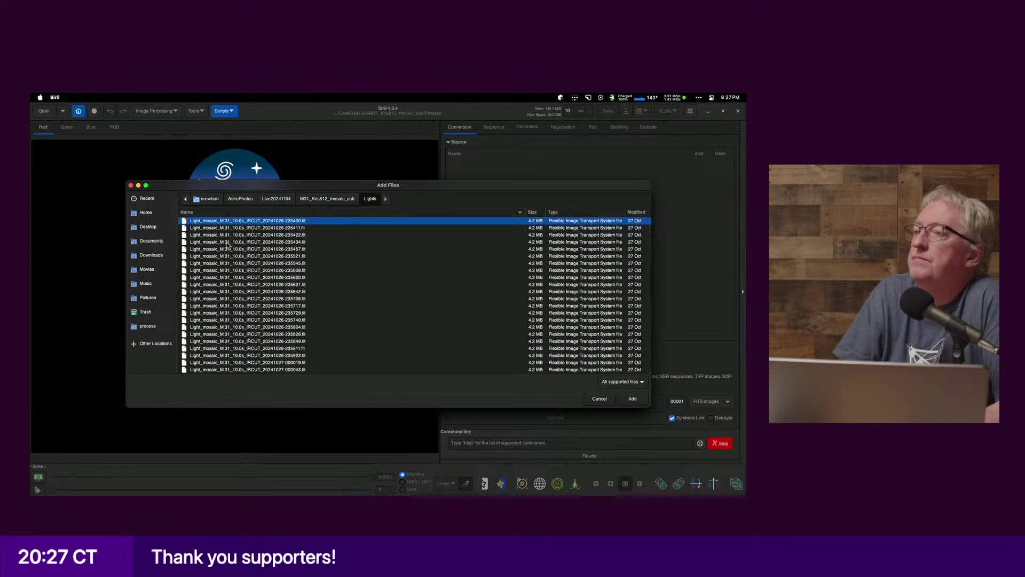
{"action": "scroll", "coordinate": [246, 244], "scroll_direction": "down", "scroll_amount": 5}
{"action": "scroll", "coordinate": [246, 244], "scroll_direction": "down", "scroll_amount": 15}
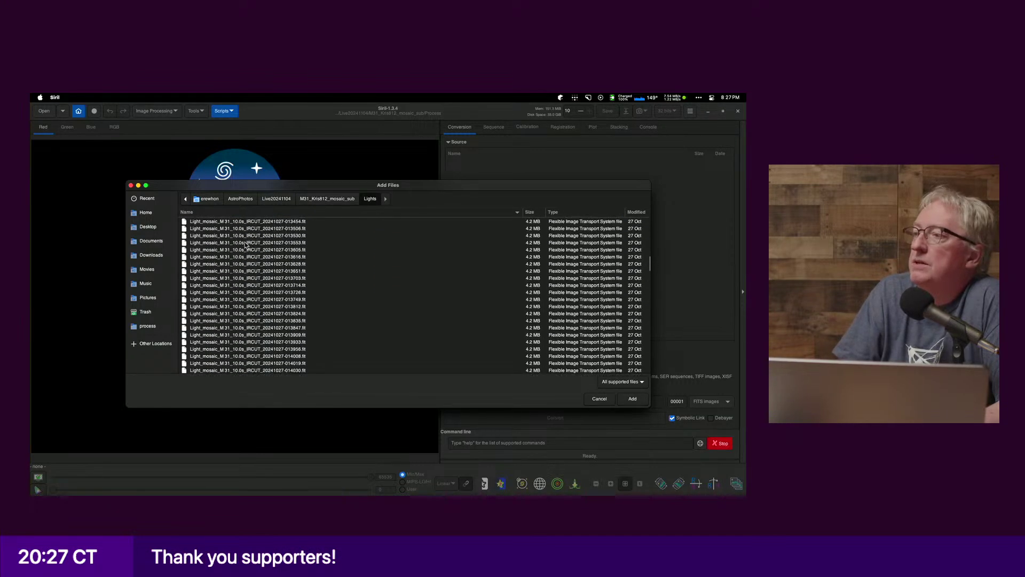
{"action": "left_click", "coordinate": [247, 320], "text": "shift"}
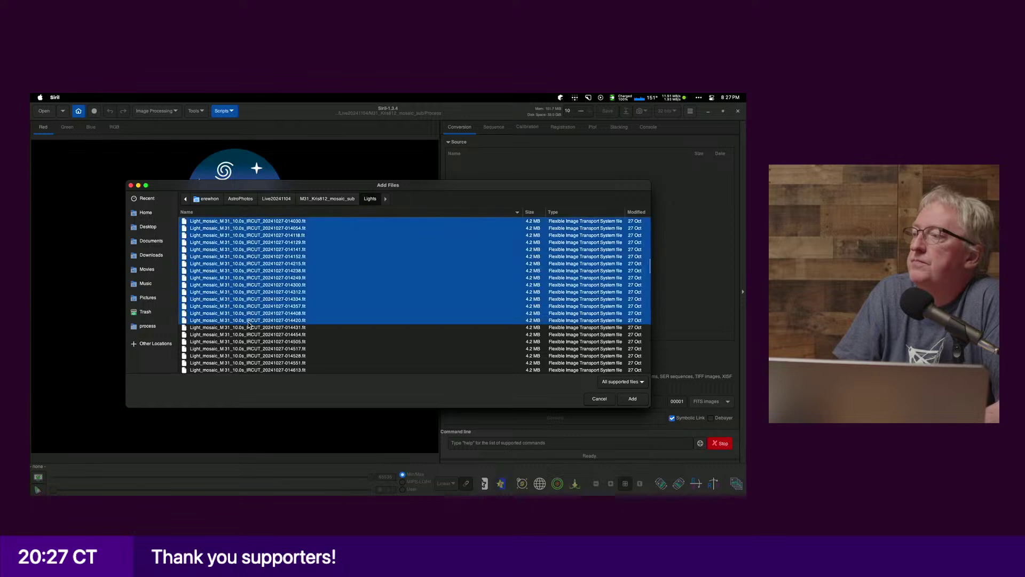
{"action": "left_click", "coordinate": [632, 399]}
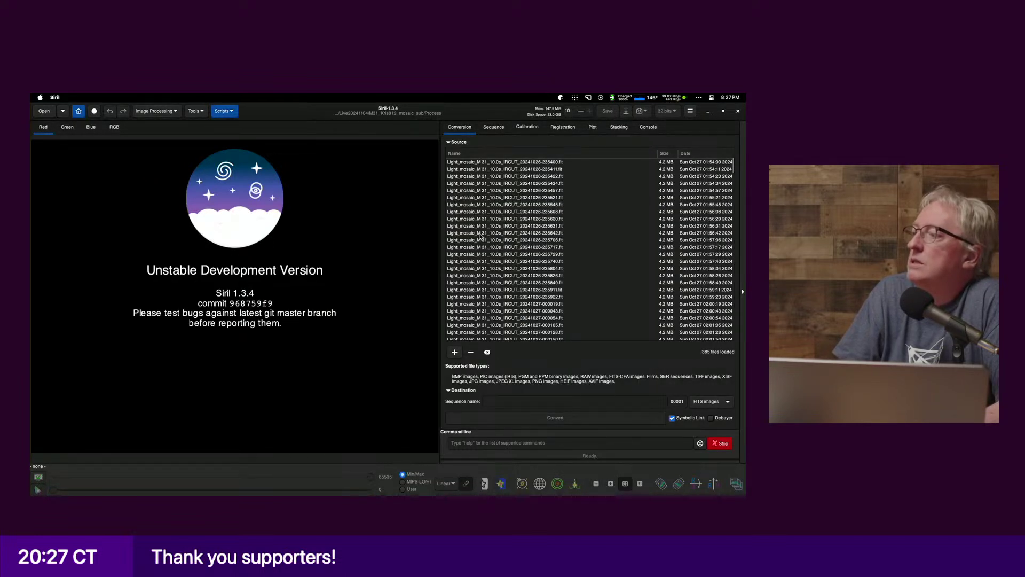
Step: Convert the loaded light frames into a debayered FITS sequence named lights
{"action": "left_click", "coordinate": [517, 402]}
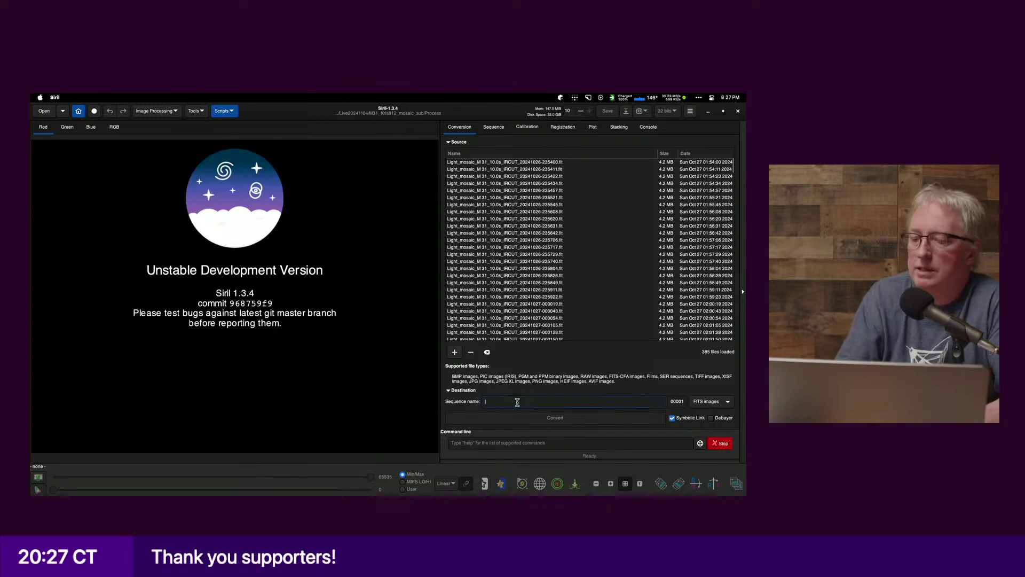
{"action": "type", "text": "lights"}
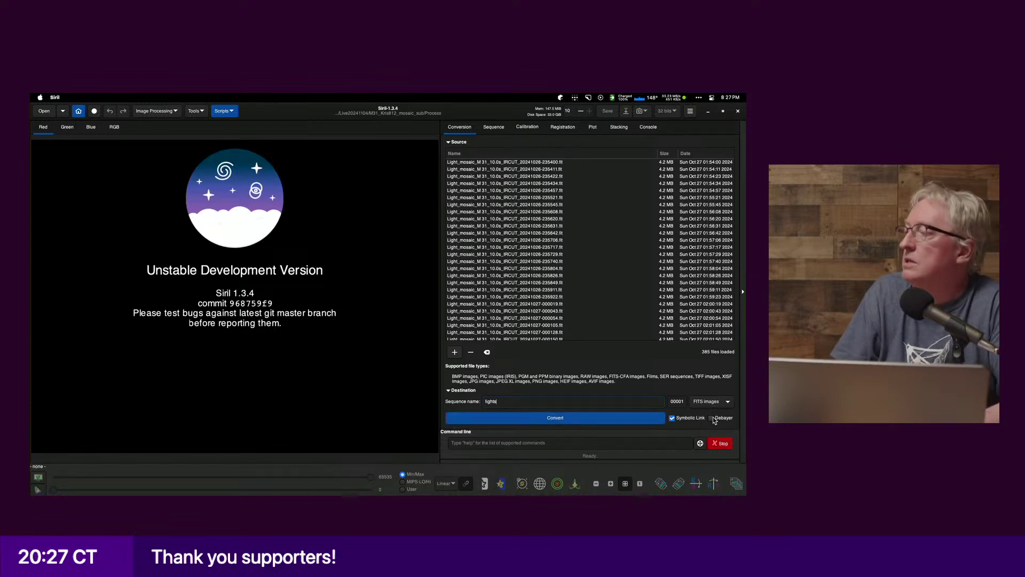
{"action": "left_click", "coordinate": [711, 418]}
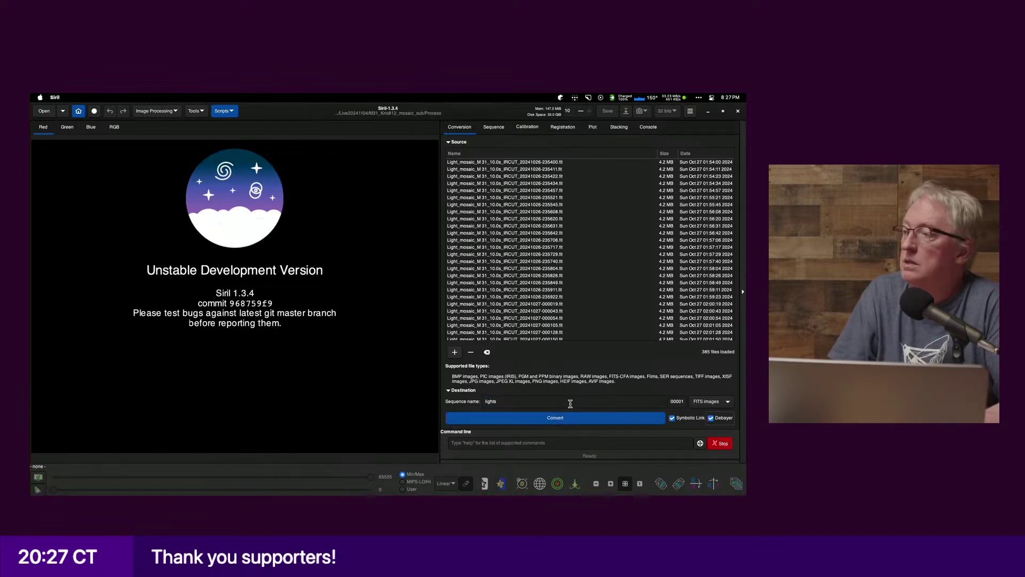
{"action": "left_click", "coordinate": [547, 419]}
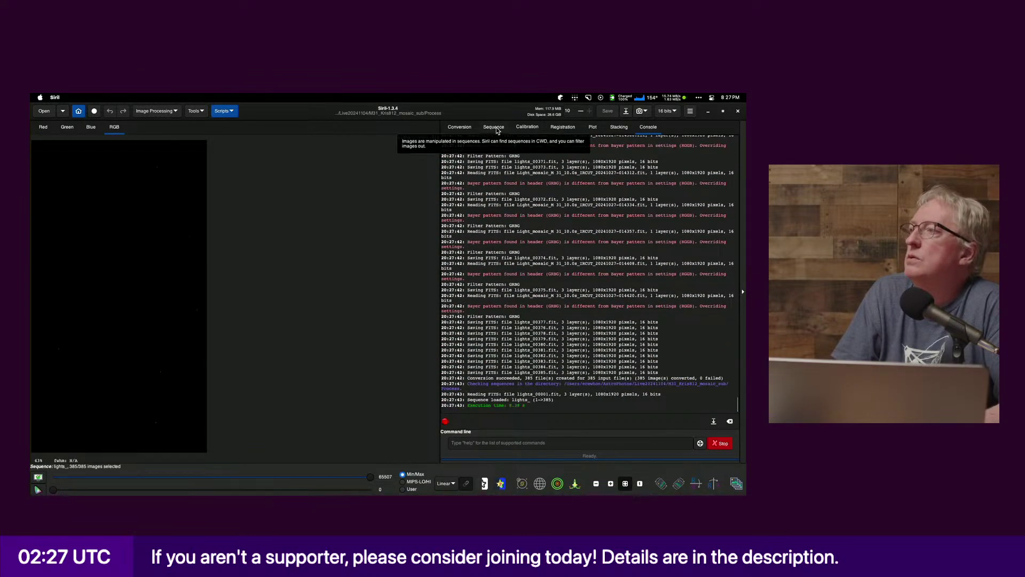
Step: Plate-solve the whole lights_ sequence as registration information, without header coordinates or skipping already solved images, and close the solver
{"action": "left_click", "coordinate": [201, 111]}
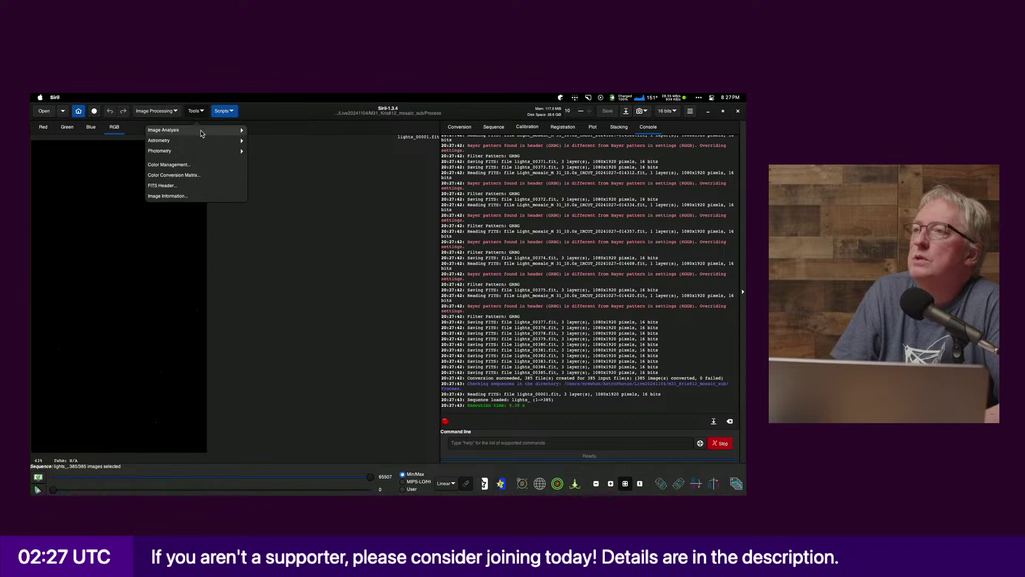
{"action": "left_click", "coordinate": [197, 140]}
{"action": "left_click", "coordinate": [196, 148]}
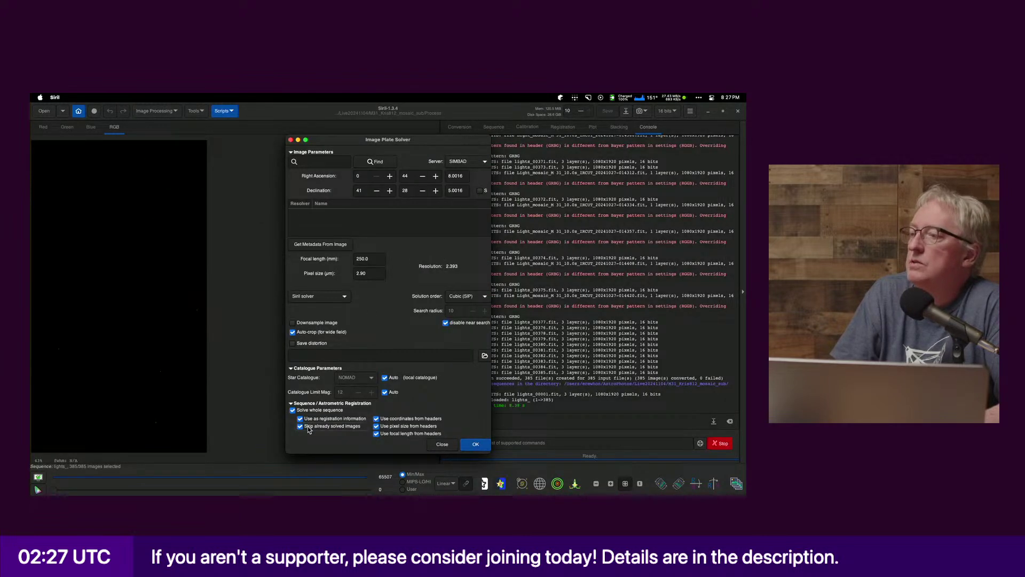
{"action": "left_click", "coordinate": [384, 420]}
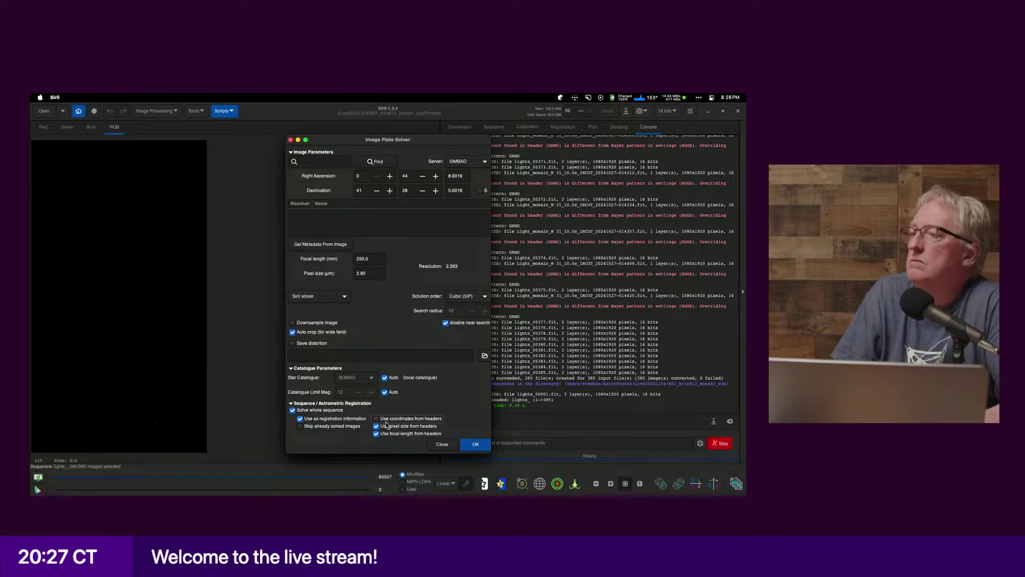
{"action": "left_click", "coordinate": [475, 448]}
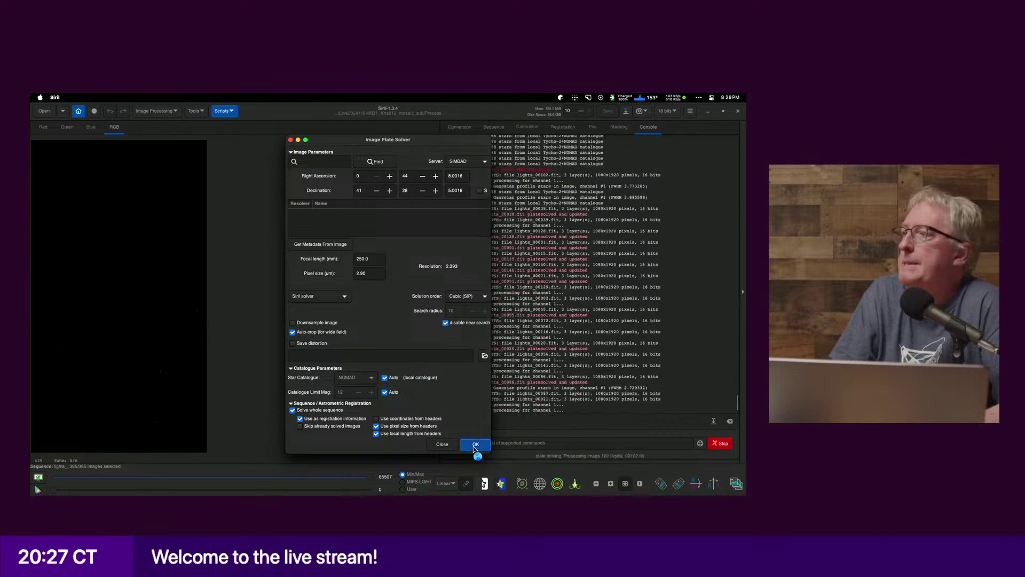
{"action": "left_click_drag", "start_coordinate": [422, 145], "coordinate": [305, 135]}
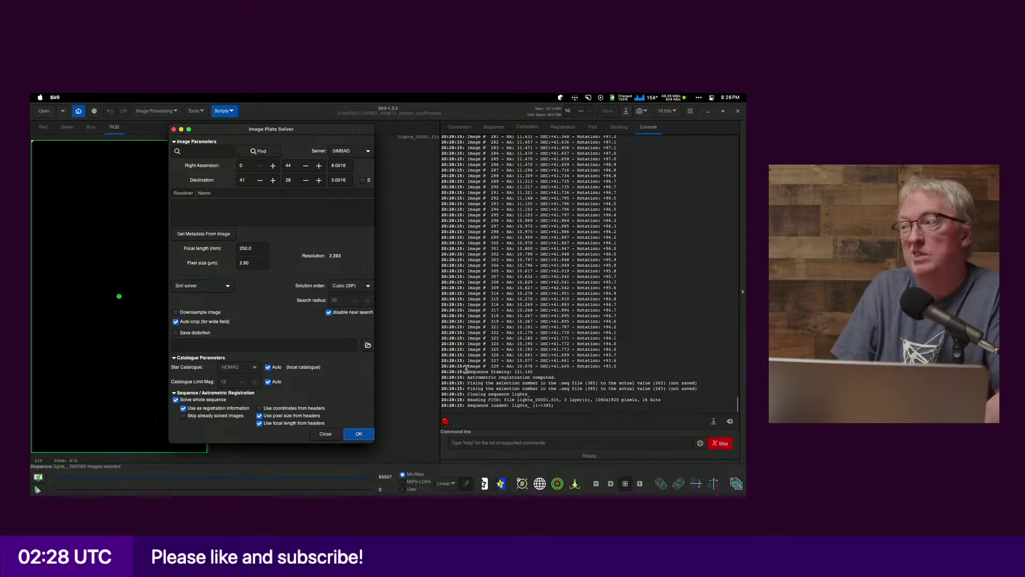
{"action": "left_click", "coordinate": [328, 435]}
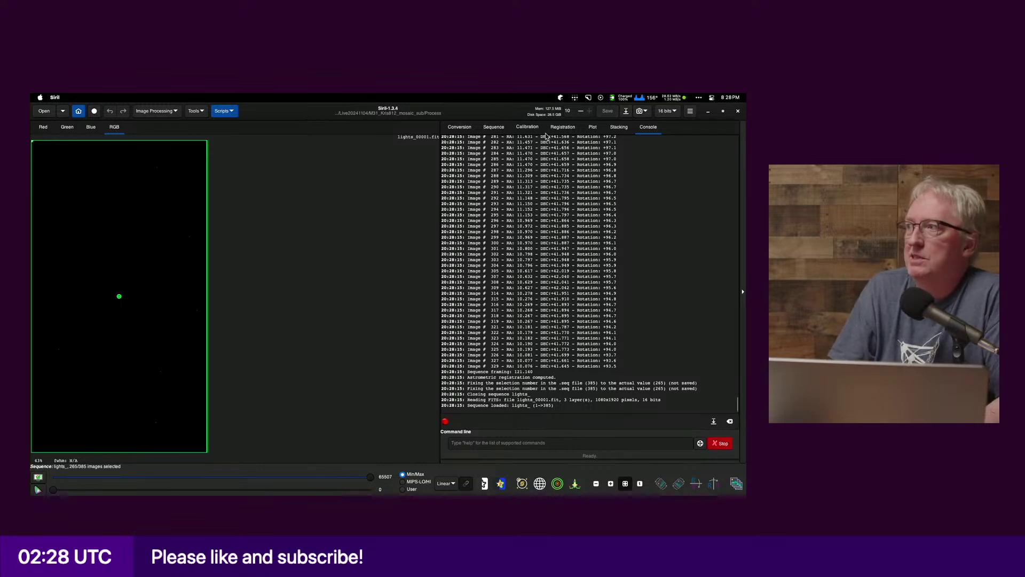
Step: Estimate the output size with maximum framing and register the selected images using Apply Existing Registration
{"action": "left_click", "coordinate": [564, 128]}
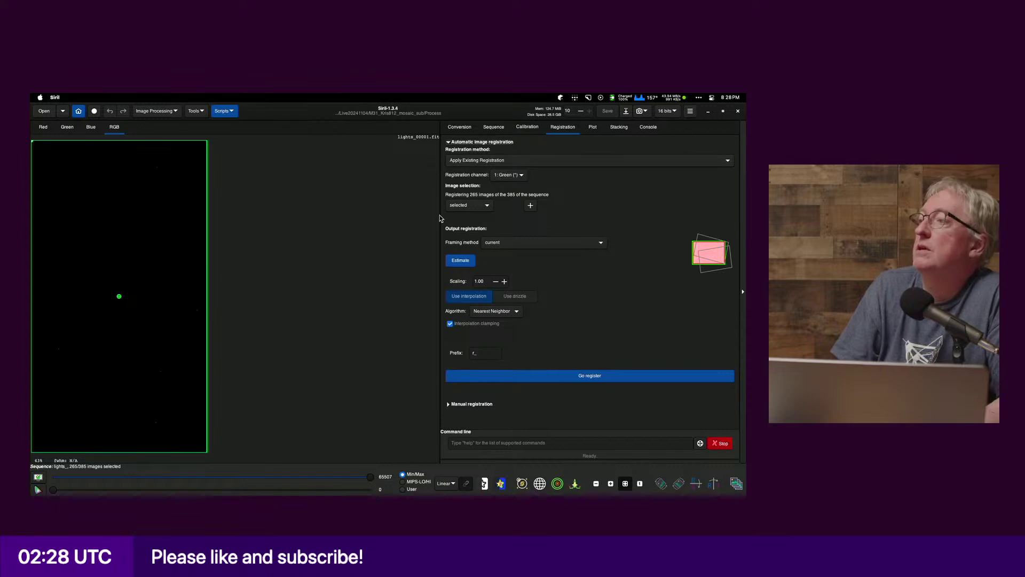
{"action": "left_click", "coordinate": [502, 245]}
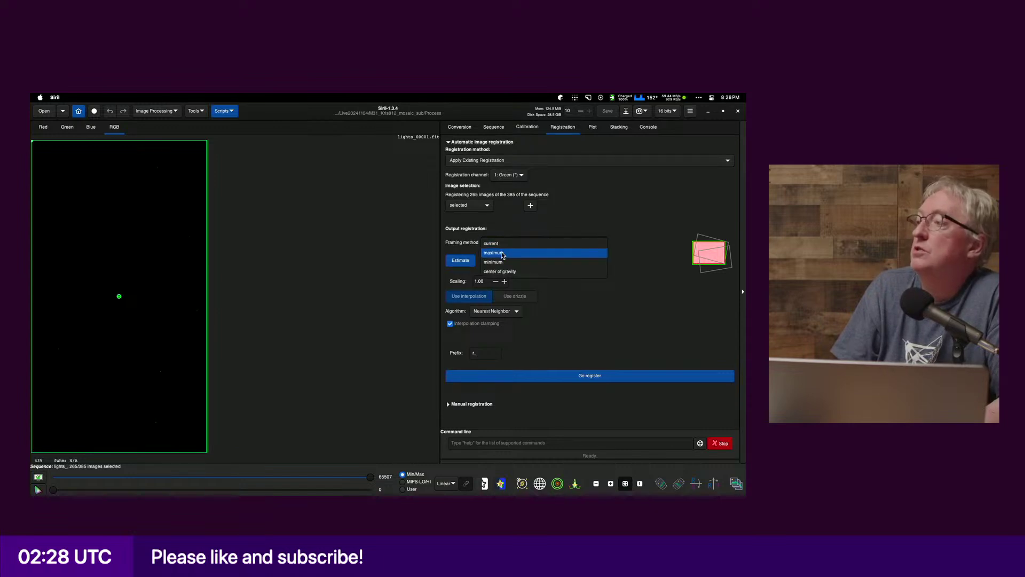
{"action": "left_click", "coordinate": [500, 253]}
{"action": "left_click", "coordinate": [467, 265]}
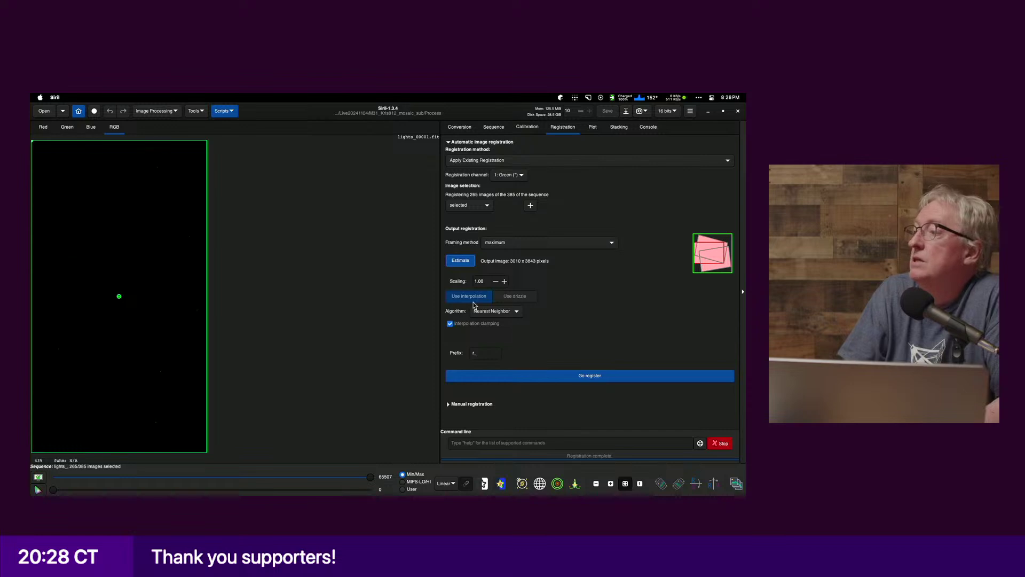
{"action": "left_click", "coordinate": [586, 376]}
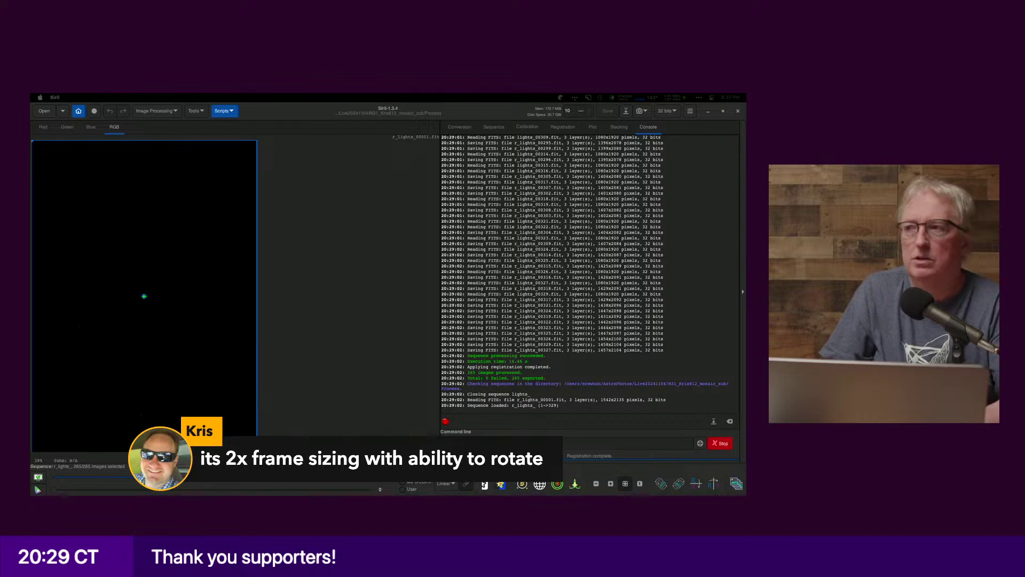
{"action": "left_click_drag", "start_coordinate": [30, 126], "coordinate": [342, 96]}
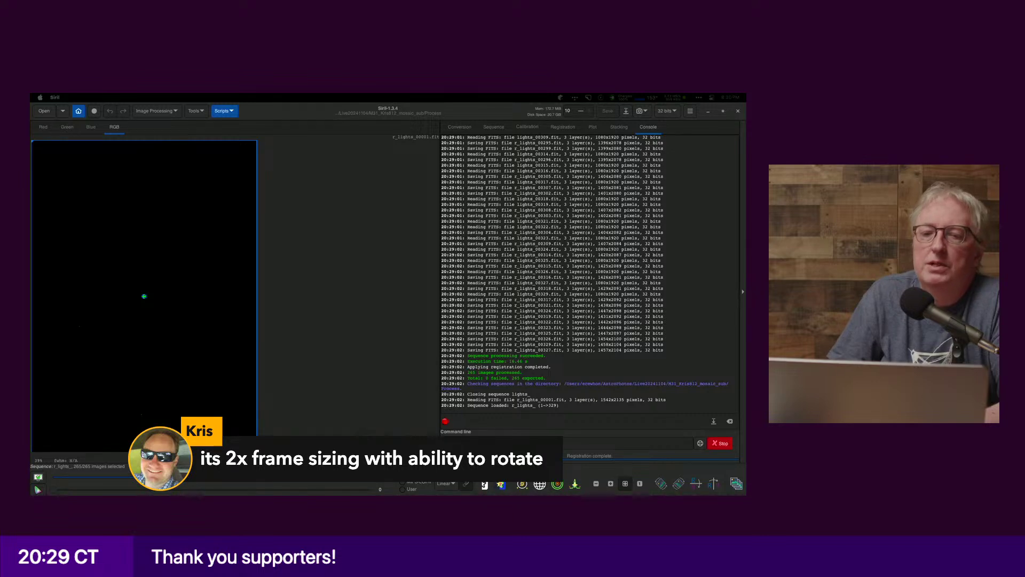
{"action": "left_click_drag", "start_coordinate": [30, 97], "coordinate": [375, 101]}
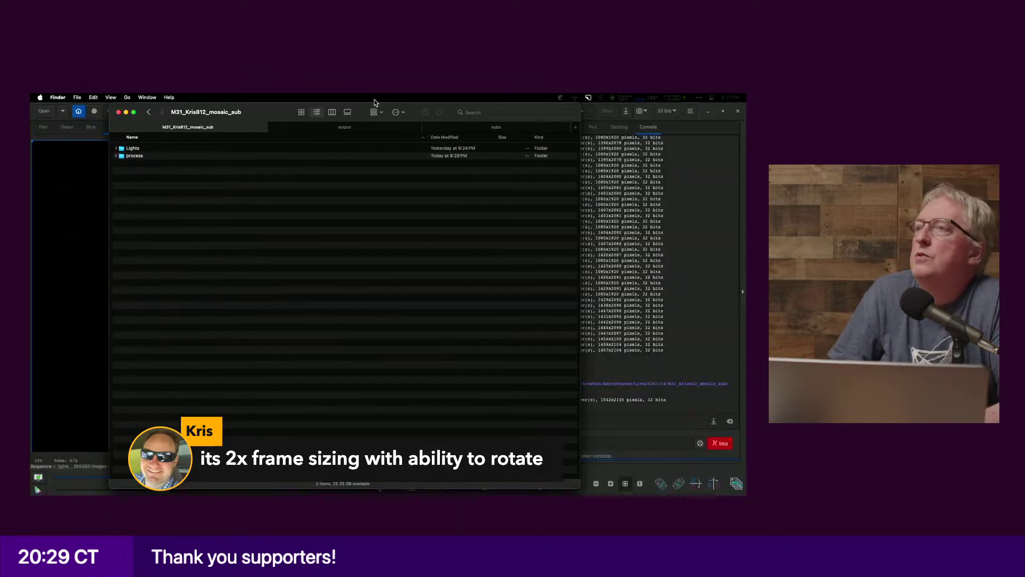
{"action": "left_click", "coordinate": [124, 149]}
{"action": "key", "text": "Right"}
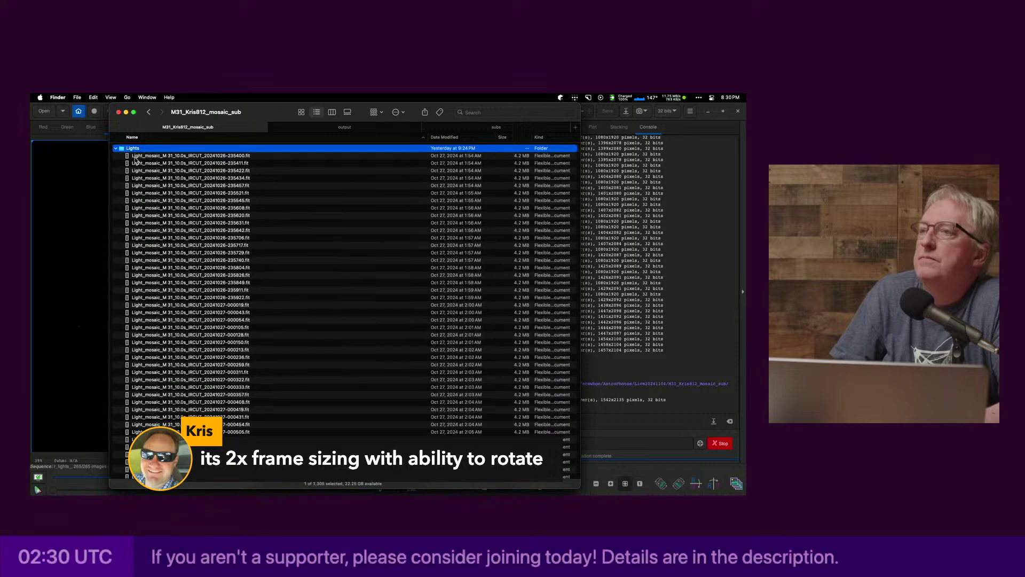
{"action": "key", "text": "Down"}
{"action": "key", "text": "space"}
{"action": "key", "text": "Down"}
{"action": "key", "text": "Down"}
{"action": "key", "text": "Down"}
{"action": "key", "text": "Down"}
{"action": "key", "text": "Down"}
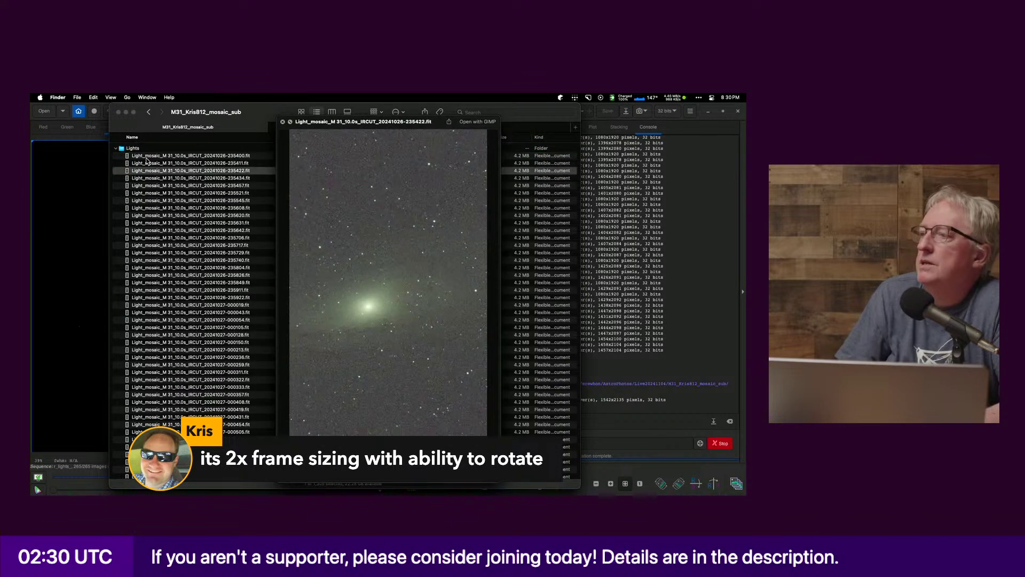
{"action": "key", "text": "Down"}
{"action": "key", "text": "Down"}
{"action": "key", "text": "Down"}
{"action": "key", "text": "Down"}
{"action": "key", "text": "Down"}
{"action": "key", "text": "Down"}
{"action": "key", "text": "Down"}
{"action": "key", "text": "Down"}
{"action": "key", "text": "Down"}
{"action": "key", "text": "Down"}
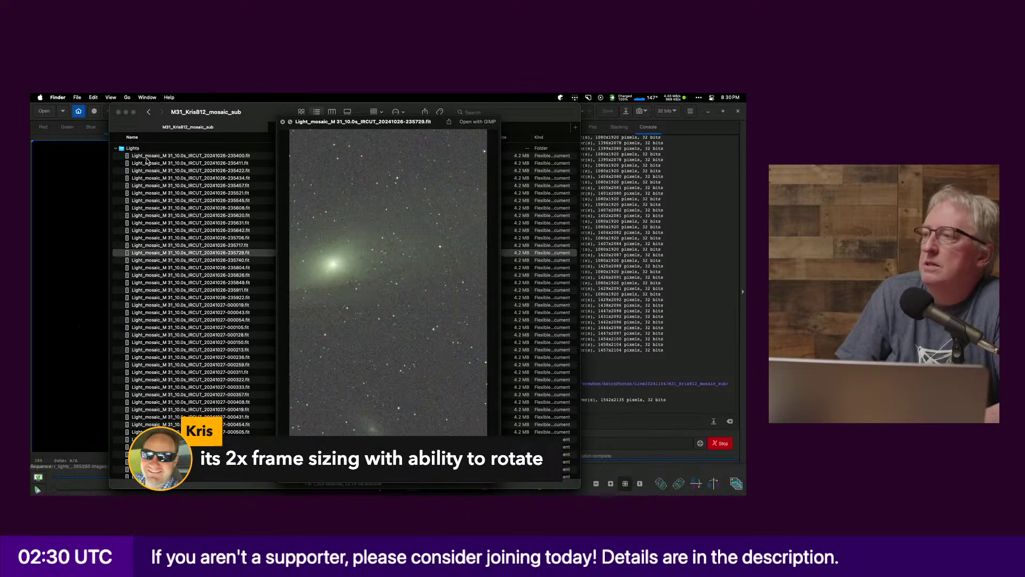
{"action": "key", "text": "Down"}
{"action": "key", "text": "Down"}
{"action": "key", "text": "Down"}
{"action": "key", "text": "Down"}
{"action": "key", "text": "Down"}
{"action": "key", "text": "Down"}
{"action": "key", "text": "Down"}
{"action": "key", "text": "Down"}
{"action": "key", "text": "Down"}
{"action": "key", "text": "Down"}
{"action": "key", "text": "Down"}
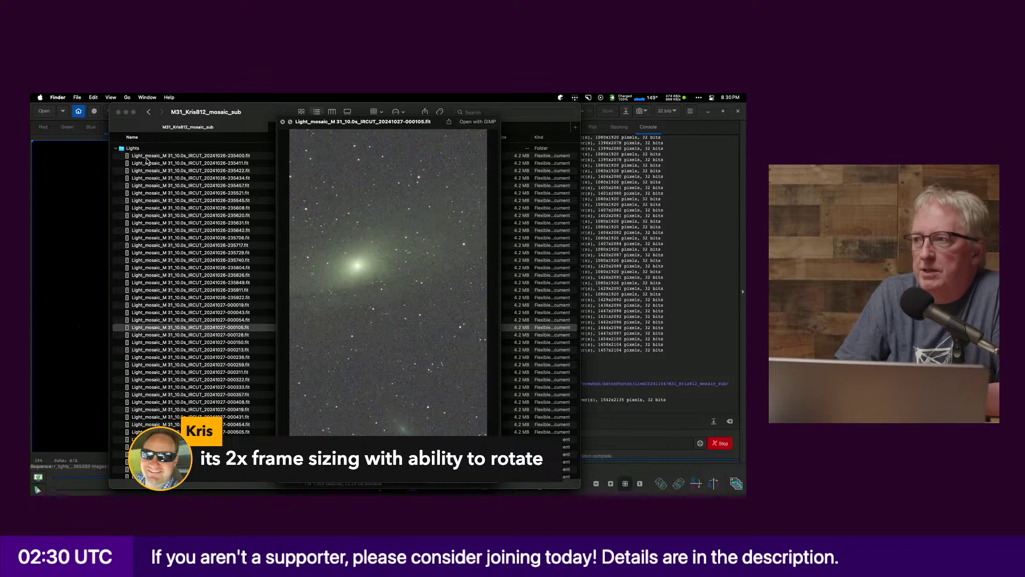
{"action": "key", "text": "Down"}
{"action": "key", "text": "Down"}
{"action": "key", "text": "Down"}
{"action": "key", "text": "Down"}
{"action": "key", "text": "Down"}
{"action": "key", "text": "Down"}
{"action": "key", "text": "Down"}
{"action": "key", "text": "Down"}
{"action": "key", "text": "Down"}
{"action": "key", "text": "Down"}
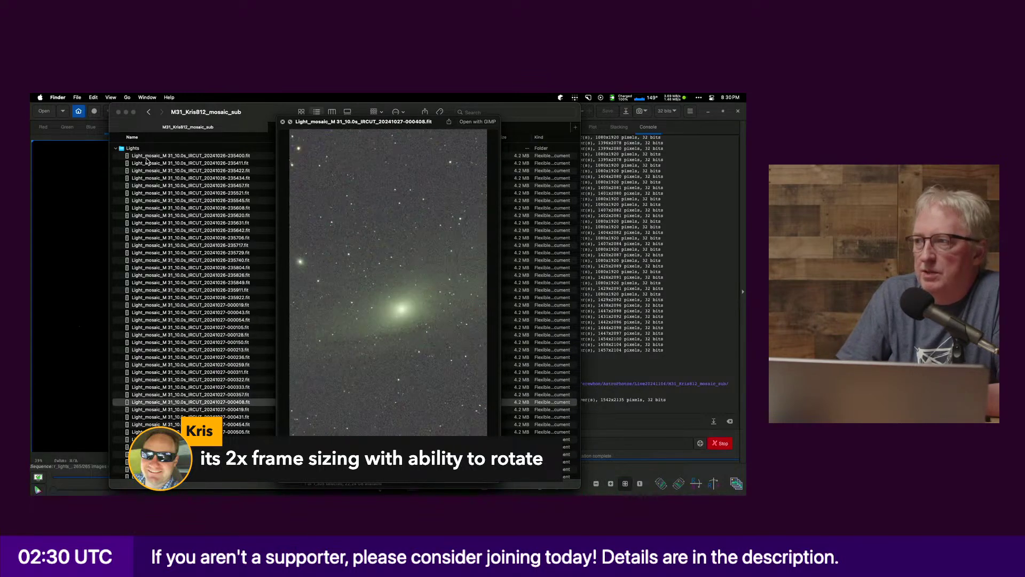
{"action": "key", "text": "Down"}
{"action": "key", "text": "Down"}
{"action": "key", "text": "Down"}
{"action": "key", "text": "Down"}
{"action": "key", "text": "Down"}
{"action": "key", "text": "Down"}
{"action": "key", "text": "Down"}
{"action": "key", "text": "Down"}
{"action": "key", "text": "Down"}
{"action": "key", "text": "Down"}
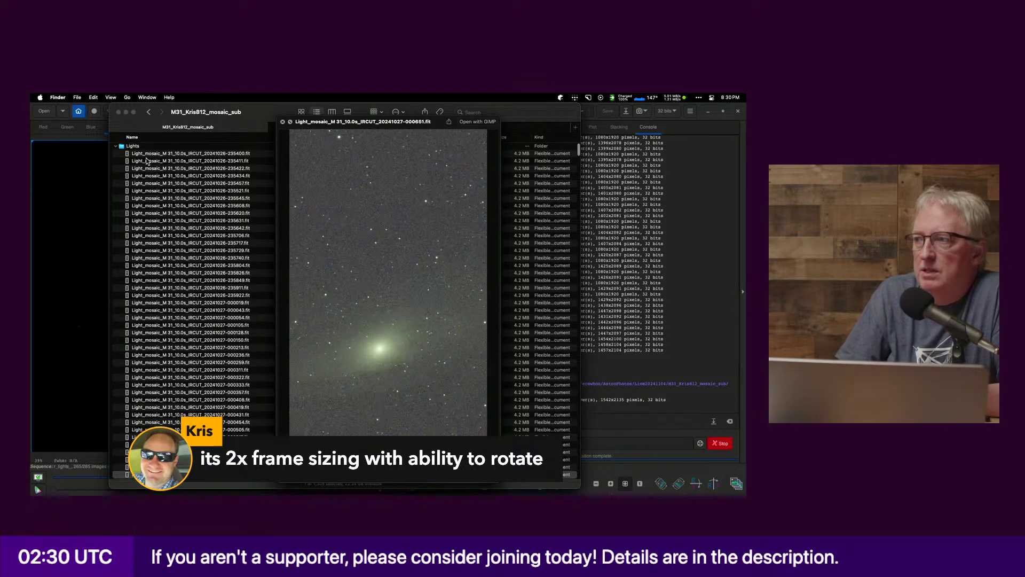
{"action": "key", "text": "Down"}
{"action": "key", "text": "Down"}
{"action": "key", "text": "Down"}
{"action": "key", "text": "Down"}
{"action": "key", "text": "Down"}
{"action": "key", "text": "Down"}
{"action": "key", "text": "Down"}
{"action": "key", "text": "Down"}
{"action": "key", "text": "Down"}
{"action": "key", "text": "Down"}
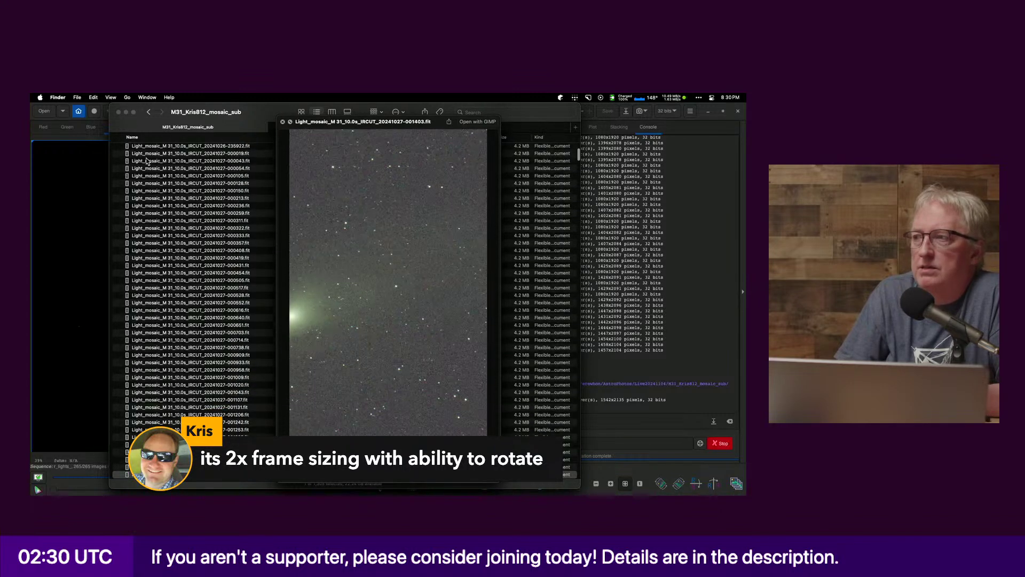
{"action": "key", "text": "Down"}
{"action": "key", "text": "Down"}
{"action": "key", "text": "Down"}
{"action": "key", "text": "Down"}
{"action": "key", "text": "Down"}
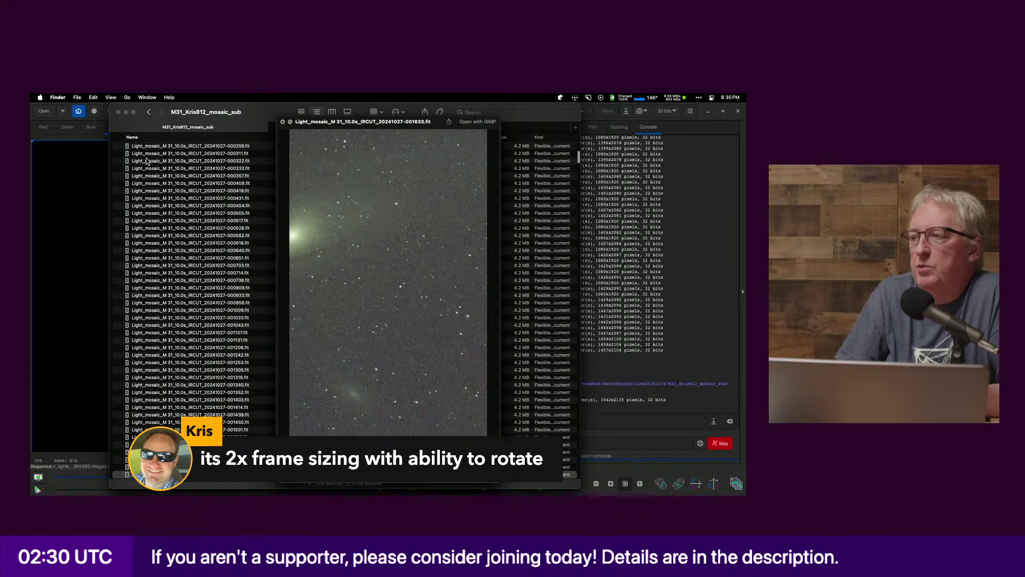
{"action": "key", "text": "Down"}
{"action": "key", "text": "Down"}
{"action": "key", "text": "Down"}
{"action": "key", "text": "Down"}
{"action": "key", "text": "Down"}
{"action": "key", "text": "Down"}
{"action": "key", "text": "Down"}
{"action": "key", "text": "Down"}
{"action": "key", "text": "Down"}
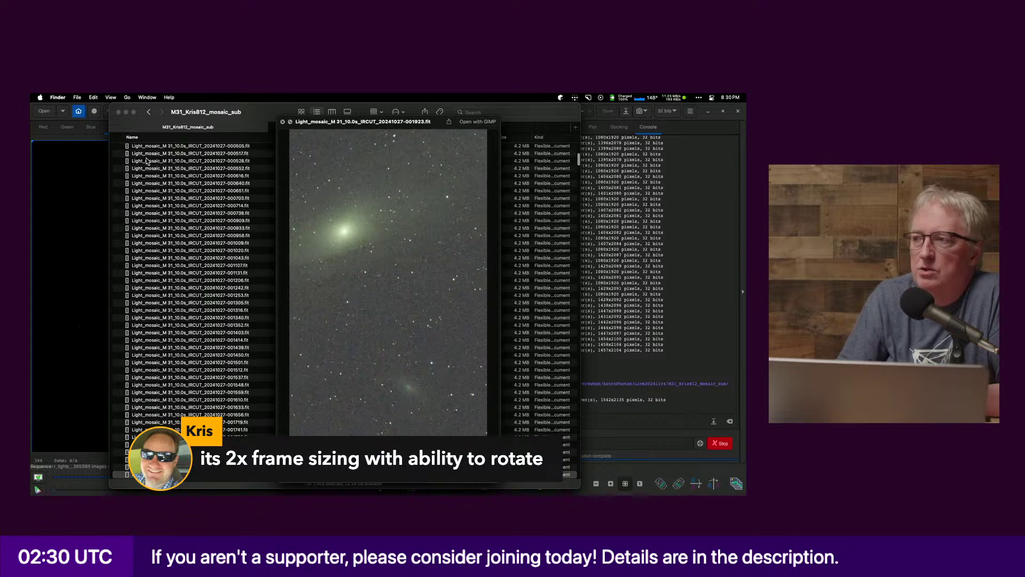
{"action": "key", "text": "Down"}
{"action": "key", "text": "Down"}
{"action": "key", "text": "Down"}
{"action": "key", "text": "Down"}
{"action": "key", "text": "Down"}
{"action": "key", "text": "Down"}
{"action": "key", "text": "Down"}
{"action": "key", "text": "Down"}
{"action": "key", "text": "Down"}
{"action": "key", "text": "Down"}
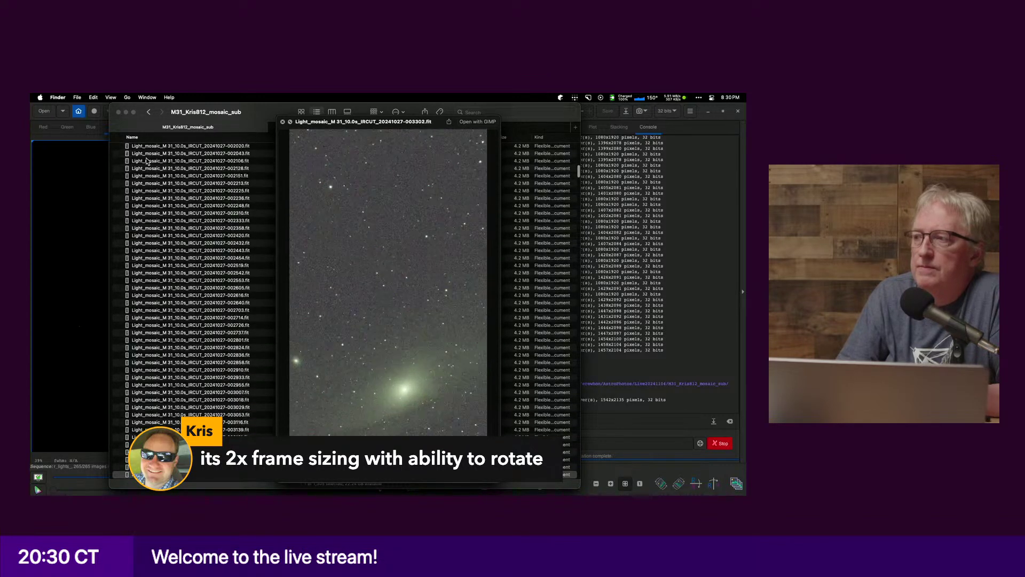
{"action": "key", "text": "Down"}
{"action": "key", "text": "Down"}
{"action": "key", "text": "Down"}
{"action": "key", "text": "Down"}
{"action": "key", "text": "Down"}
{"action": "key", "text": "Down"}
{"action": "key", "text": "Down"}
{"action": "key", "text": "Down"}
{"action": "key", "text": "Down"}
{"action": "key", "text": "Down"}
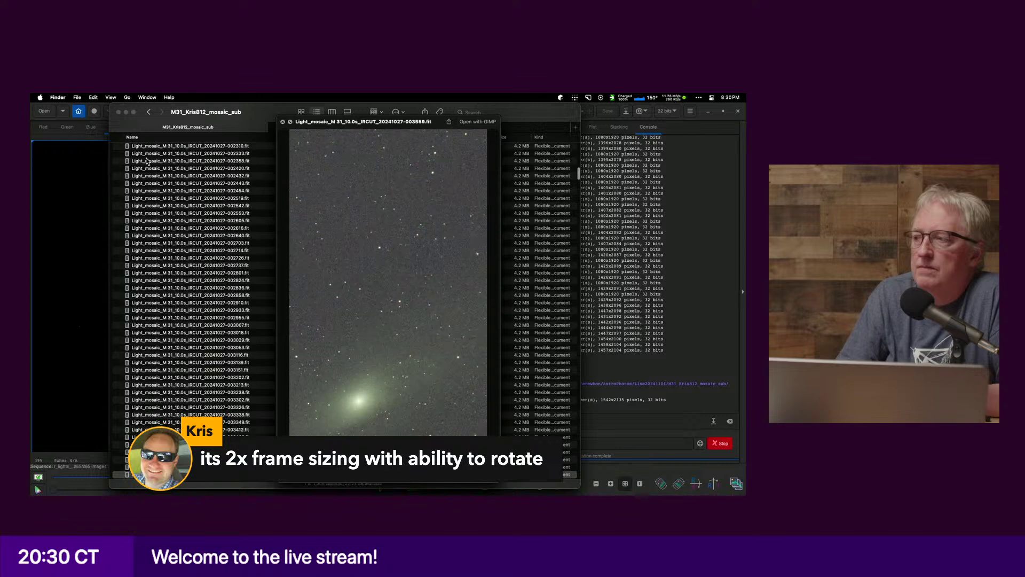
{"action": "key", "text": "Down"}
{"action": "key", "text": "Down"}
{"action": "key", "text": "Down"}
{"action": "key", "text": "Down"}
{"action": "key", "text": "Down"}
{"action": "key", "text": "Down"}
{"action": "key", "text": "Down"}
{"action": "key", "text": "Down"}
{"action": "key", "text": "Down"}
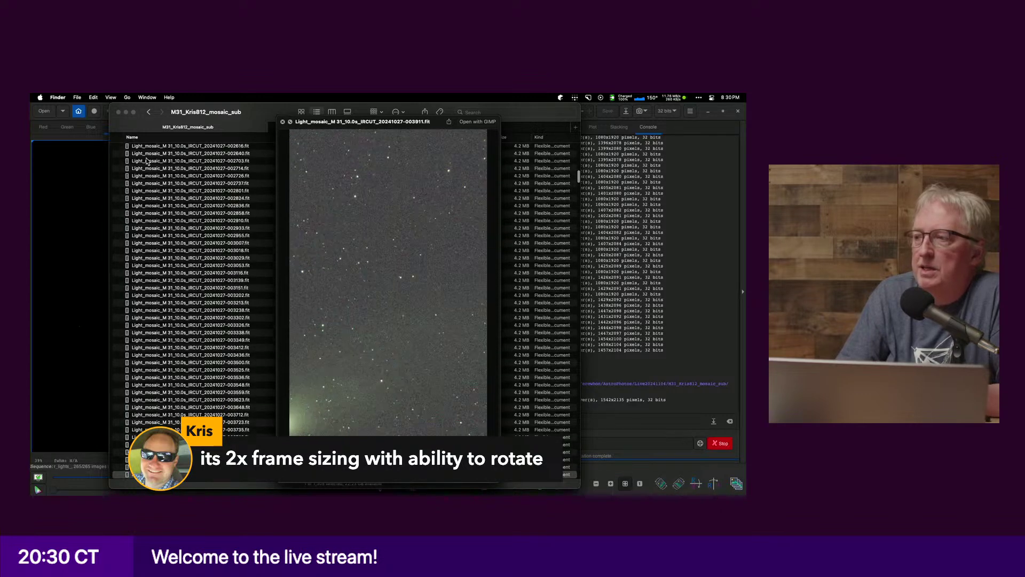
{"action": "key", "text": "space"}
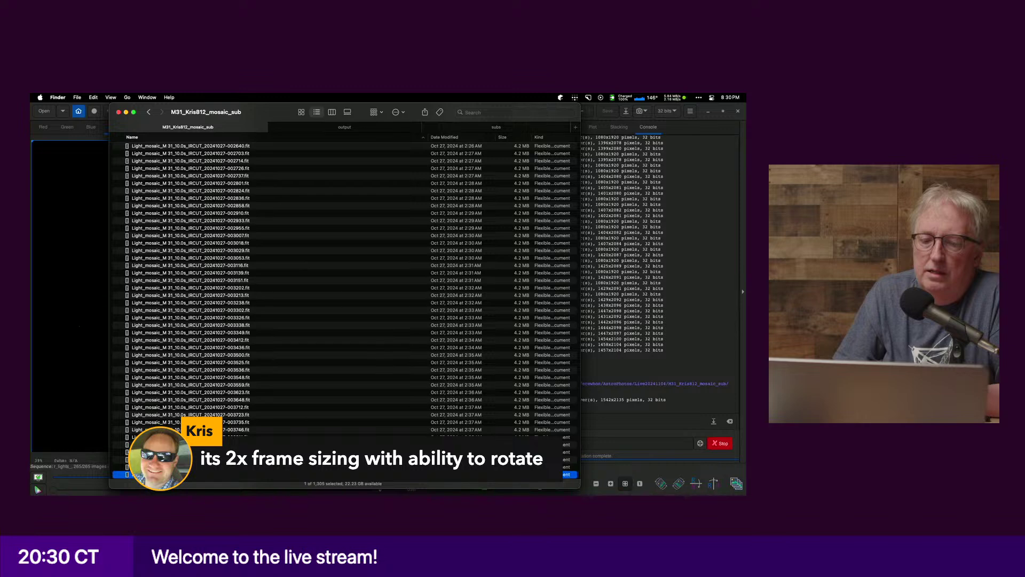
Step: Switch back to Siril and stack the selected r_lights_ images by average with Winsorized Sigma Clipping and additive-with-scaling normalisation
{"action": "key", "text": "super+Tab"}
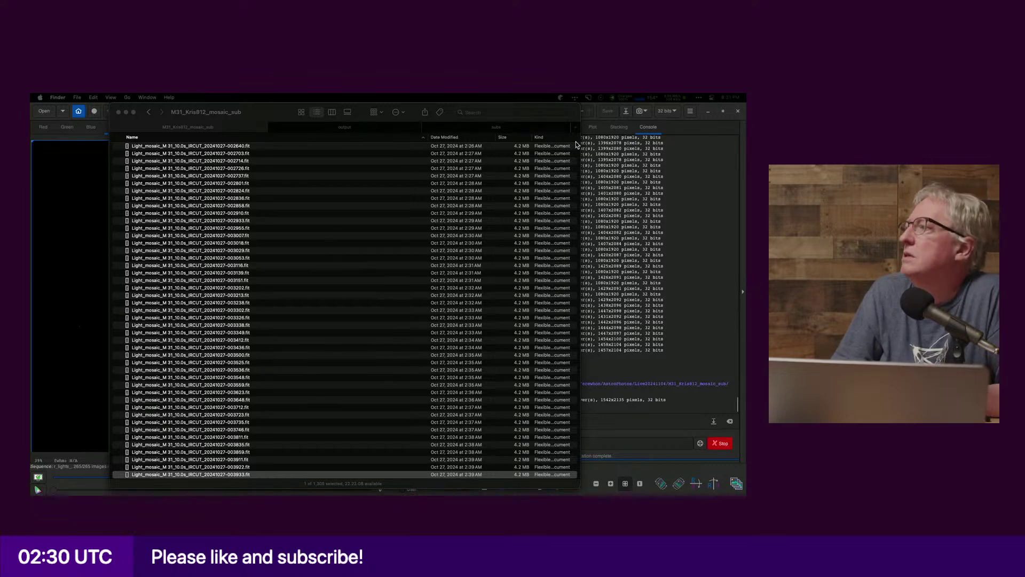
{"action": "left_click", "coordinate": [650, 444]}
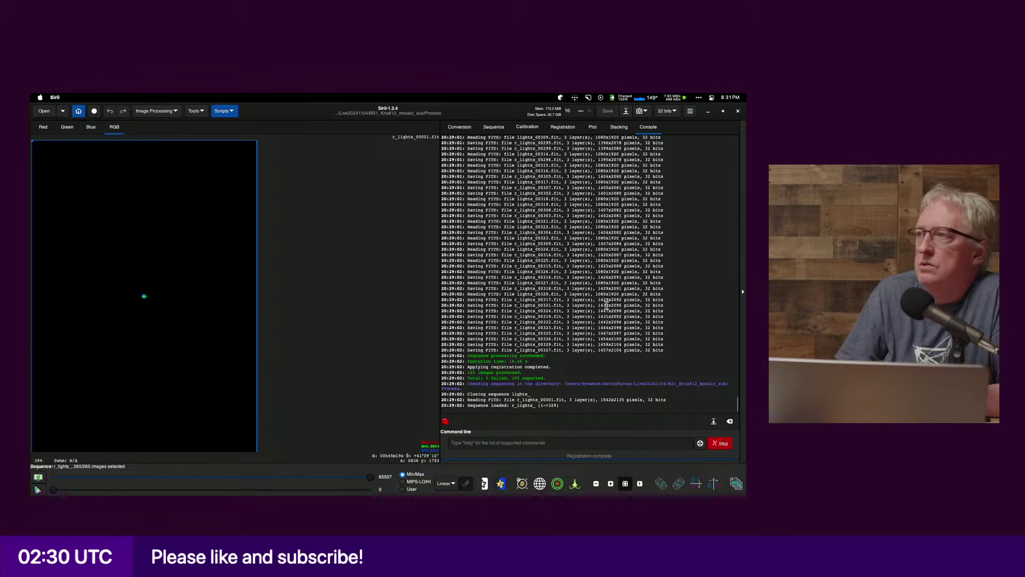
{"action": "left_click", "coordinate": [569, 128]}
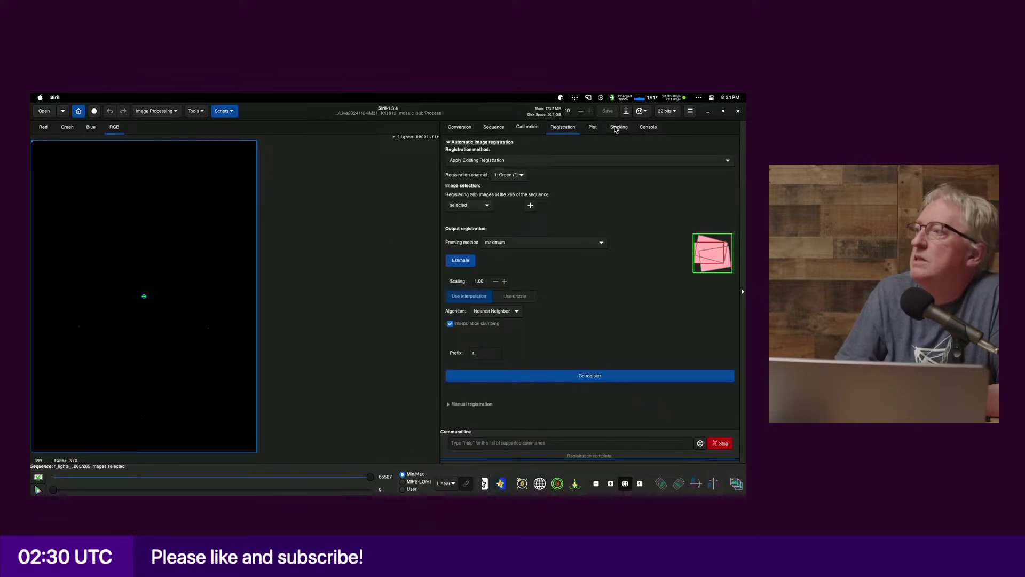
{"action": "left_click", "coordinate": [616, 129]}
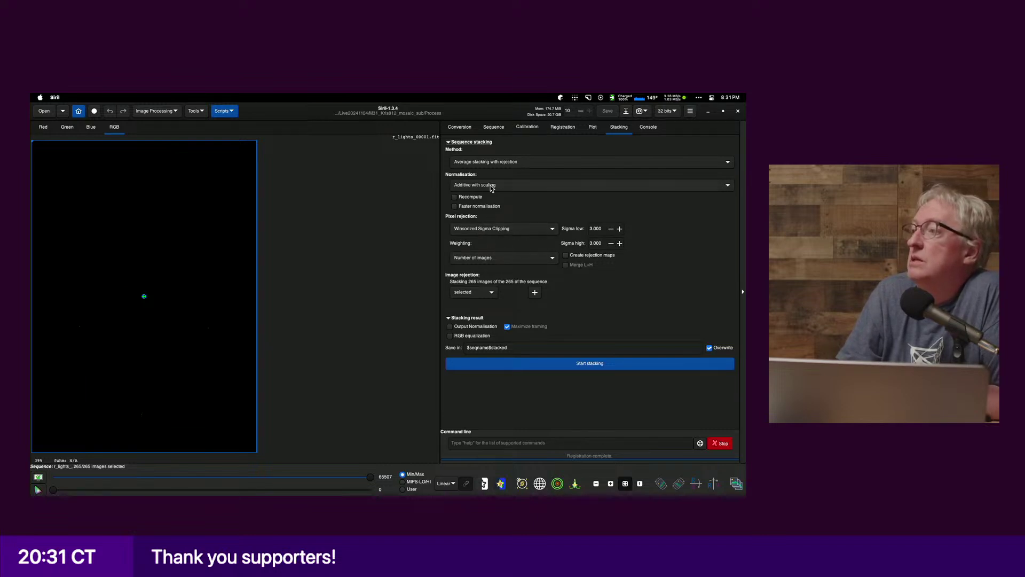
{"action": "left_click", "coordinate": [481, 234]}
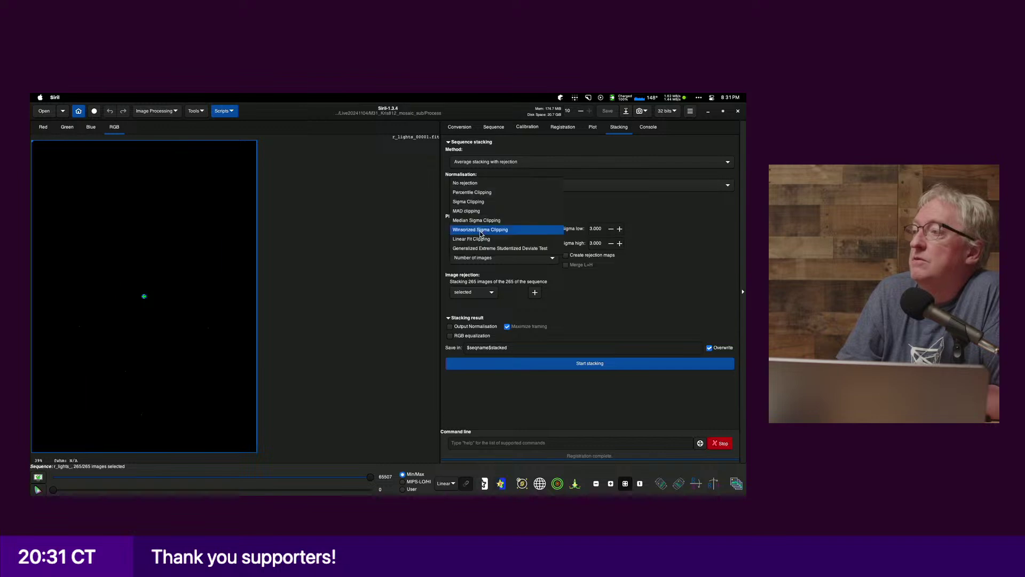
{"action": "left_click", "coordinate": [443, 251]}
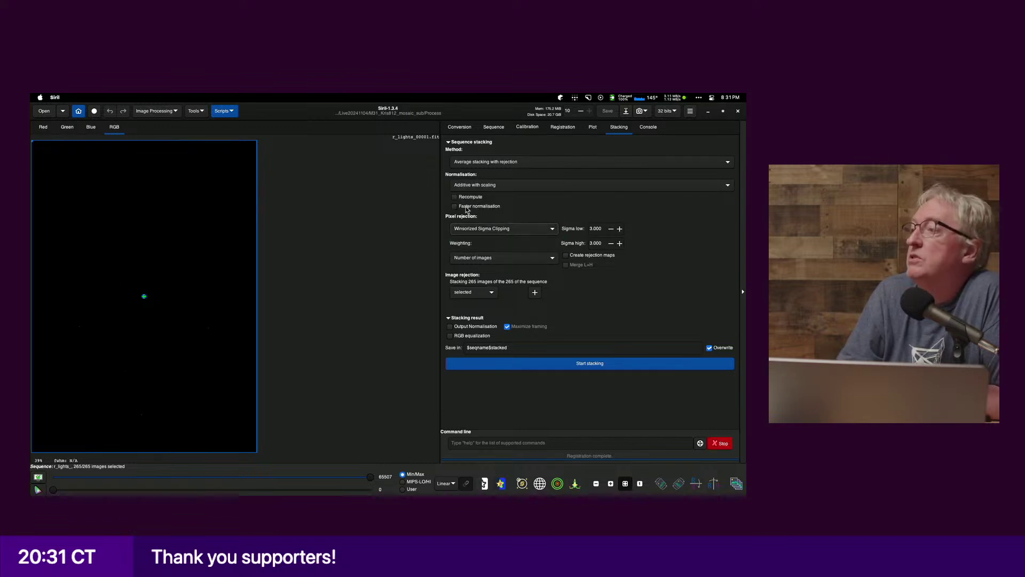
{"action": "left_click", "coordinate": [582, 367]}
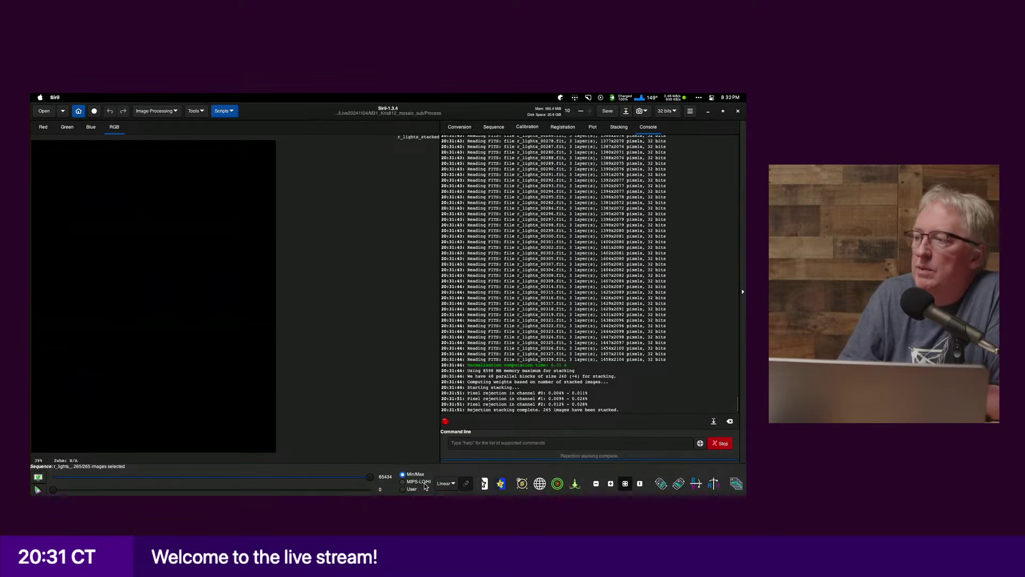
Step: Set the image display to AutoStretch and restack the selected r_lights_ images with Output Normalisation enabled
{"action": "left_click", "coordinate": [446, 484]}
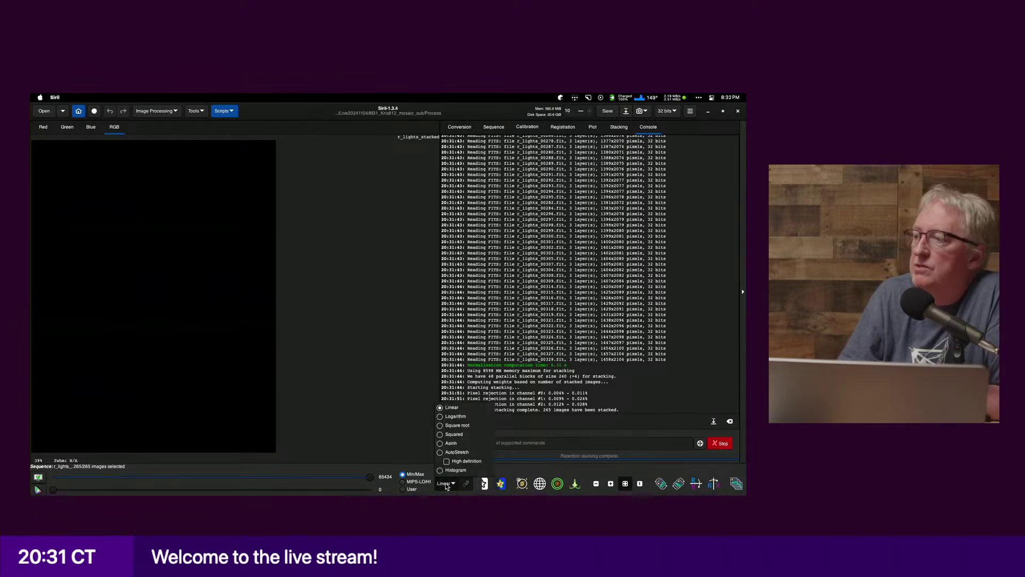
{"action": "left_click", "coordinate": [455, 453]}
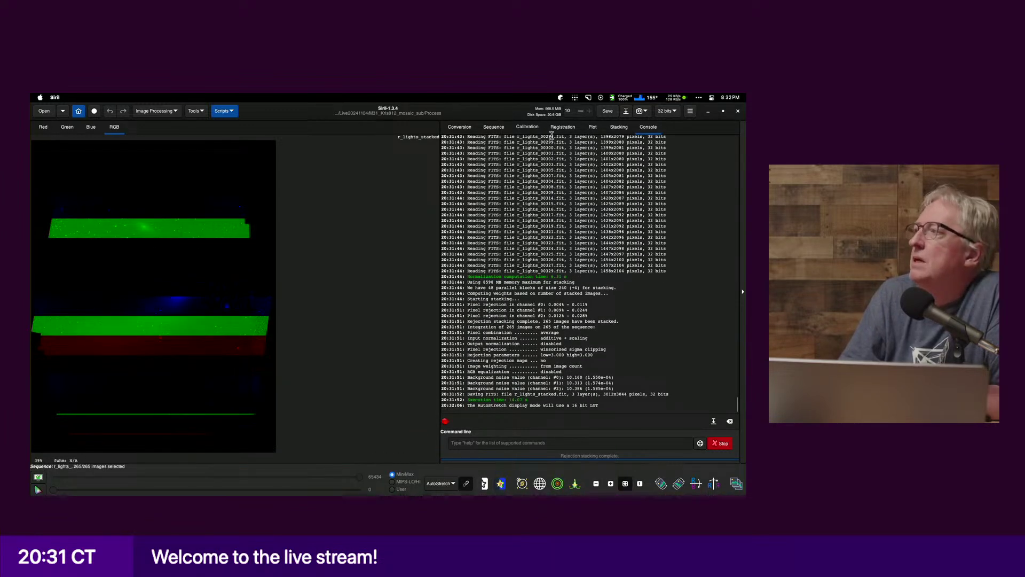
{"action": "left_click", "coordinate": [618, 128]}
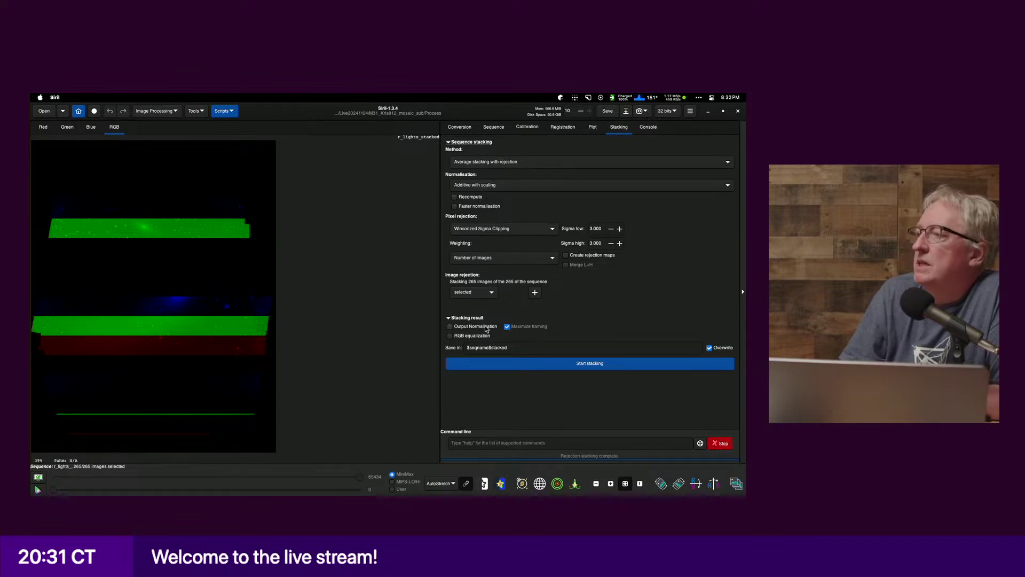
{"action": "left_click", "coordinate": [459, 328]}
{"action": "left_click", "coordinate": [535, 365]}
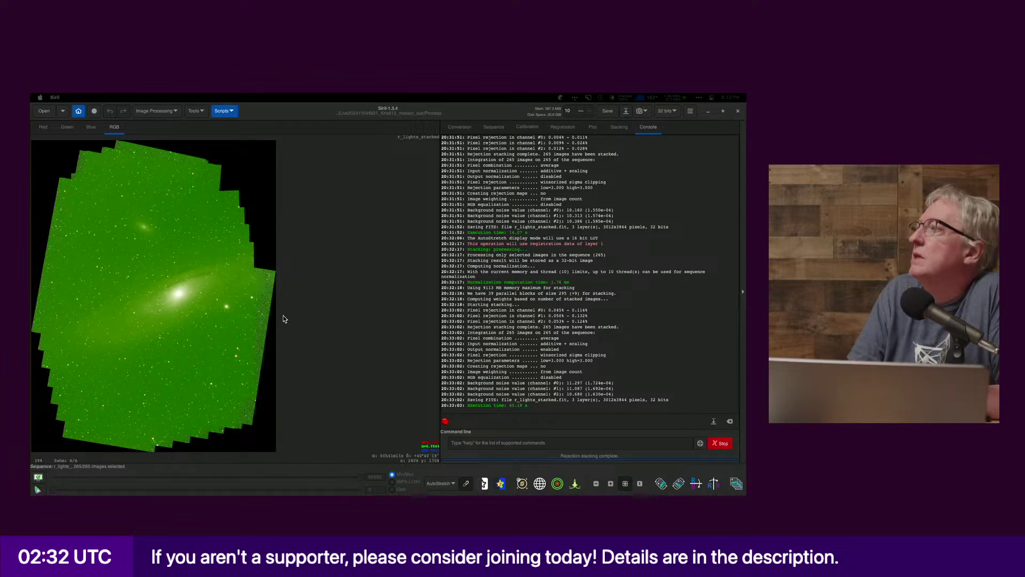
{"action": "left_click", "coordinate": [613, 128]}
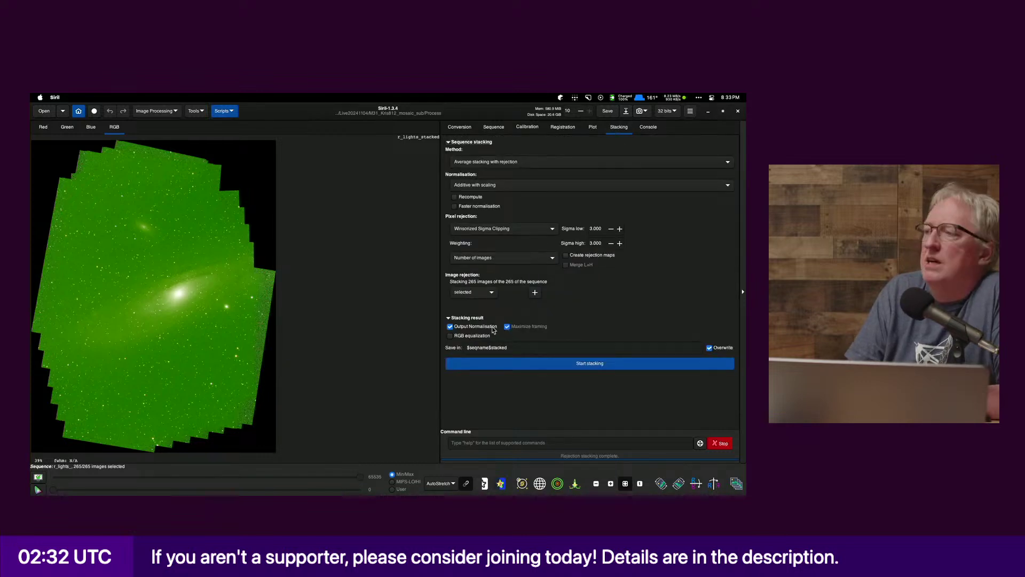
{"action": "left_click", "coordinate": [648, 129]}
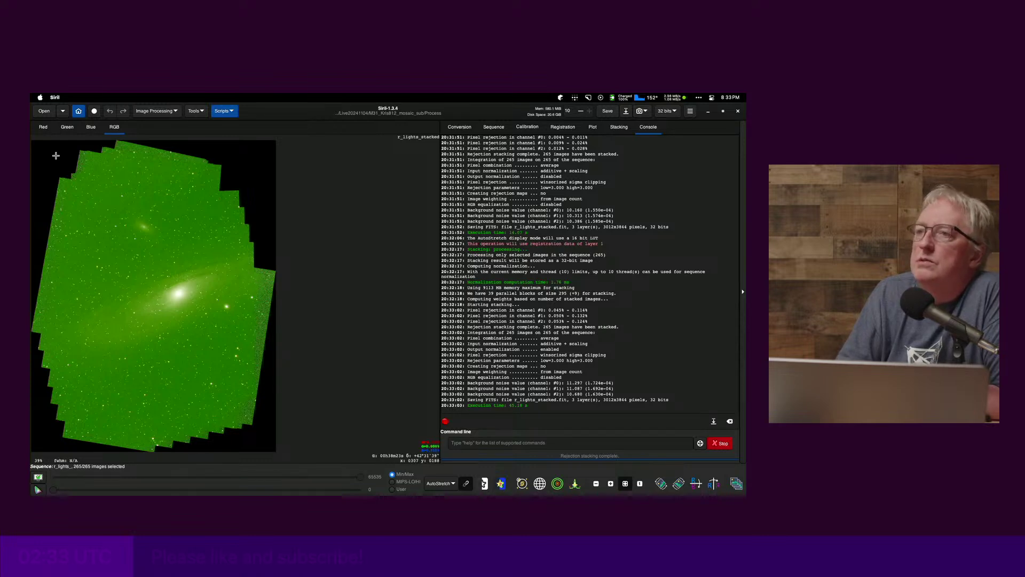
Step: Crop the stacked M31 image to a selection of about 2517 by 3036 px around the galaxy
{"action": "left_click_drag", "start_coordinate": [57, 156], "coordinate": [261, 401]}
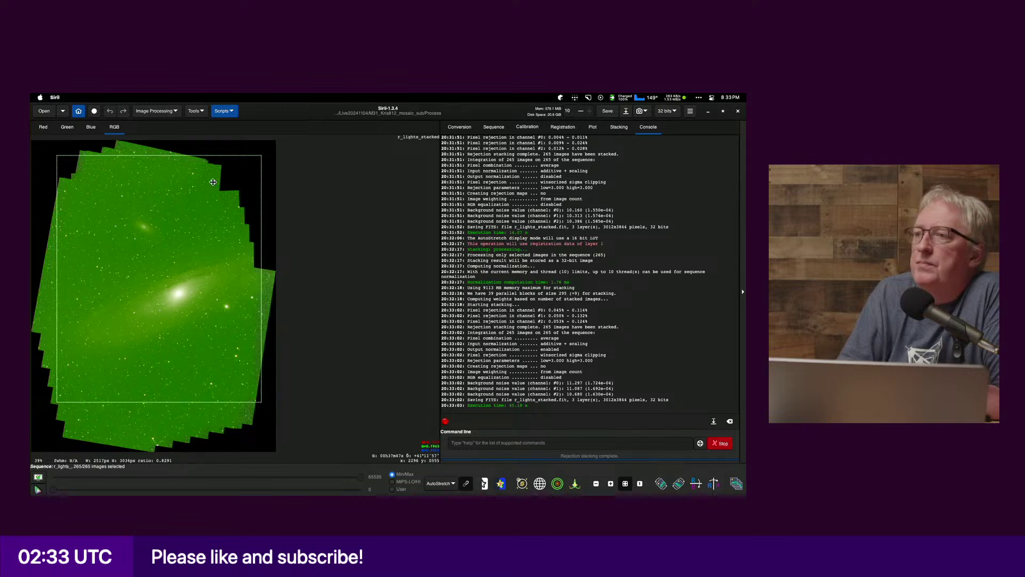
{"action": "right_click", "coordinate": [219, 376]}
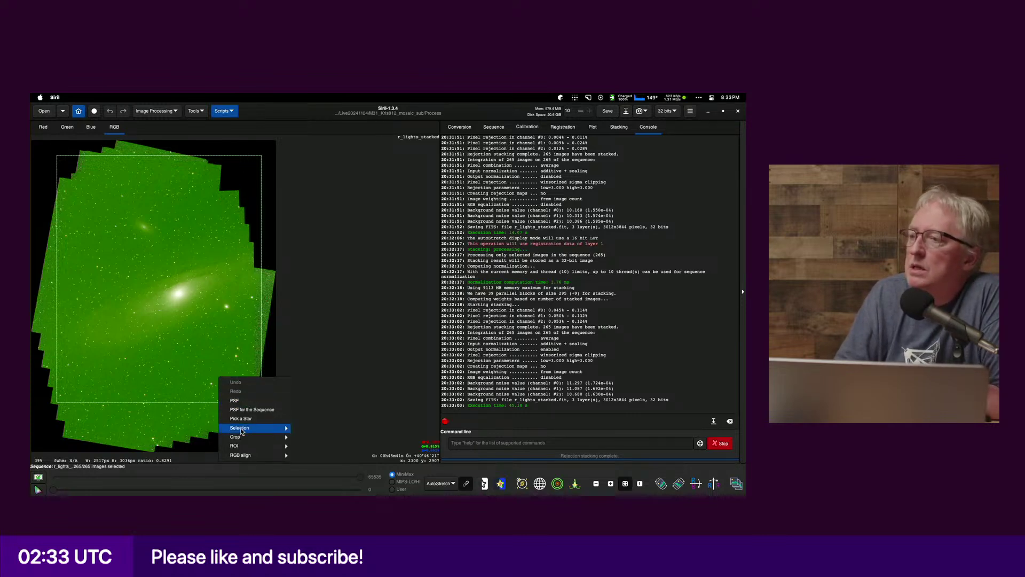
{"action": "mouse_move", "coordinate": [245, 437]}
{"action": "left_click", "coordinate": [312, 439]}
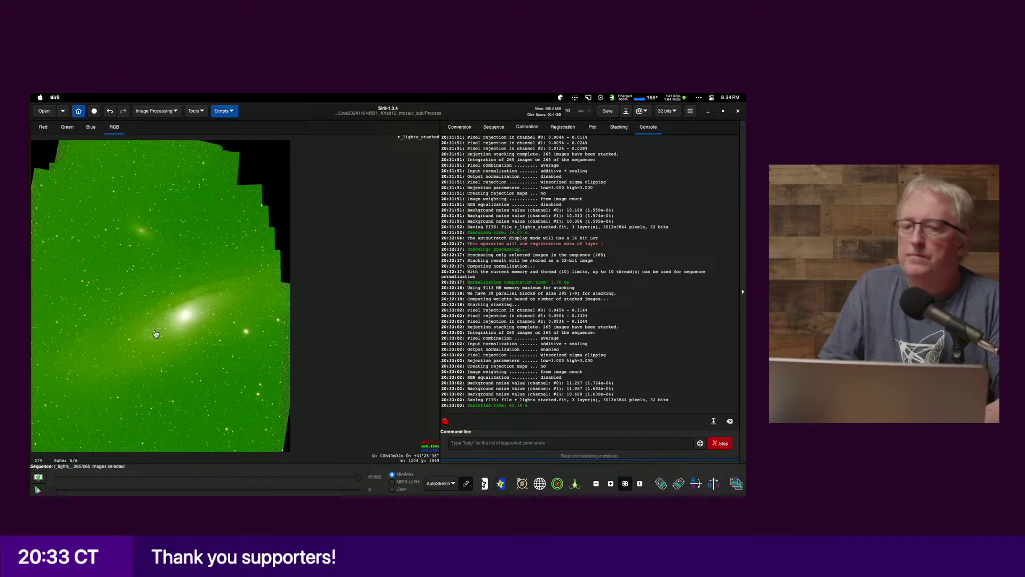
Step: Switch to GraXpert and load the r_lights_stacked.fit image from the mosaic's process folder
{"action": "key", "text": "super+Tab"}
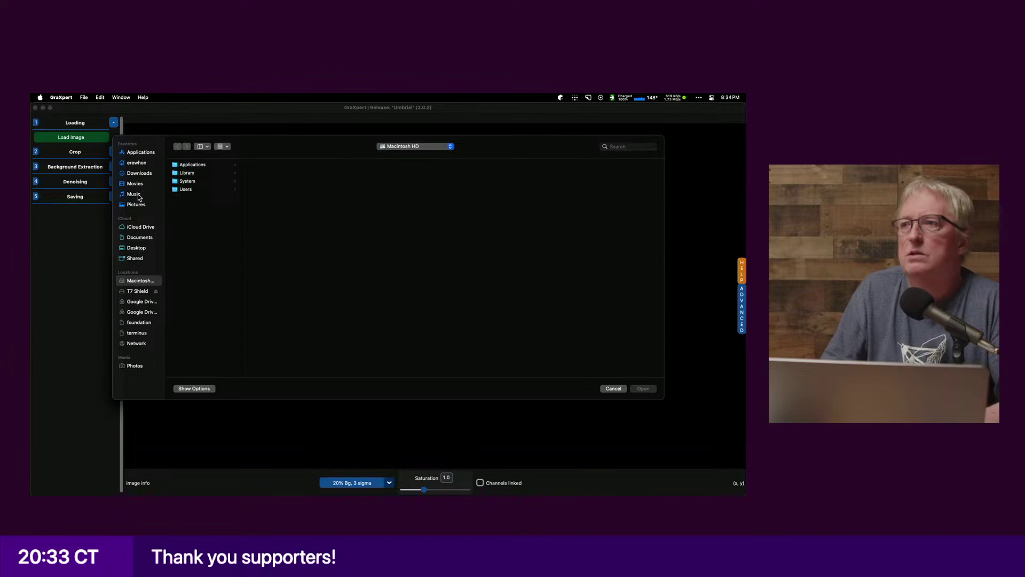
{"action": "key", "text": "Escape"}
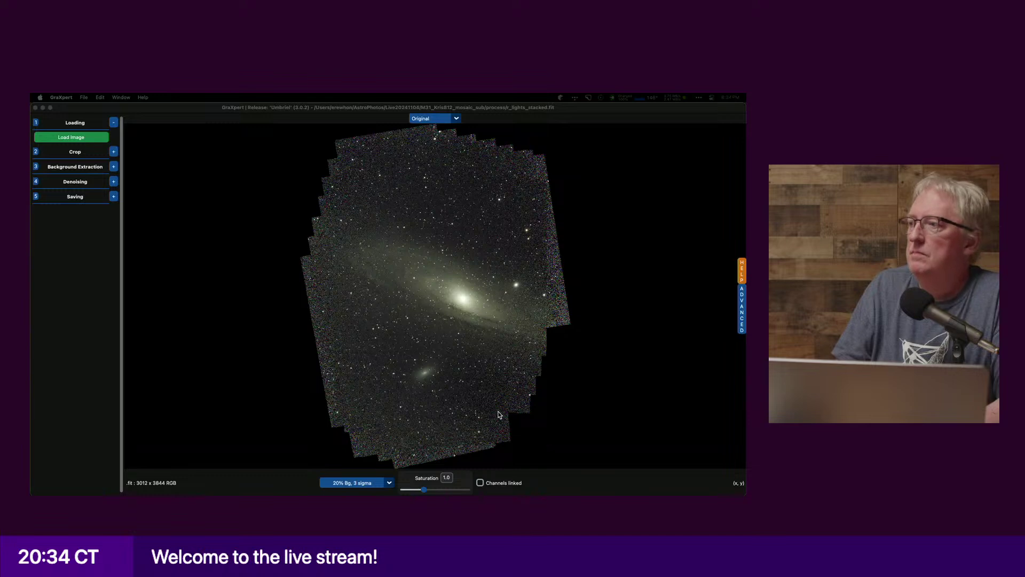
Step: Crop the stacked M31 image to a frame around the galaxy core and its companion, excluding most of the ragged mosaic edges
{"action": "left_click", "coordinate": [113, 152]}
{"action": "left_click_drag", "start_coordinate": [300, 127], "coordinate": [322, 199]}
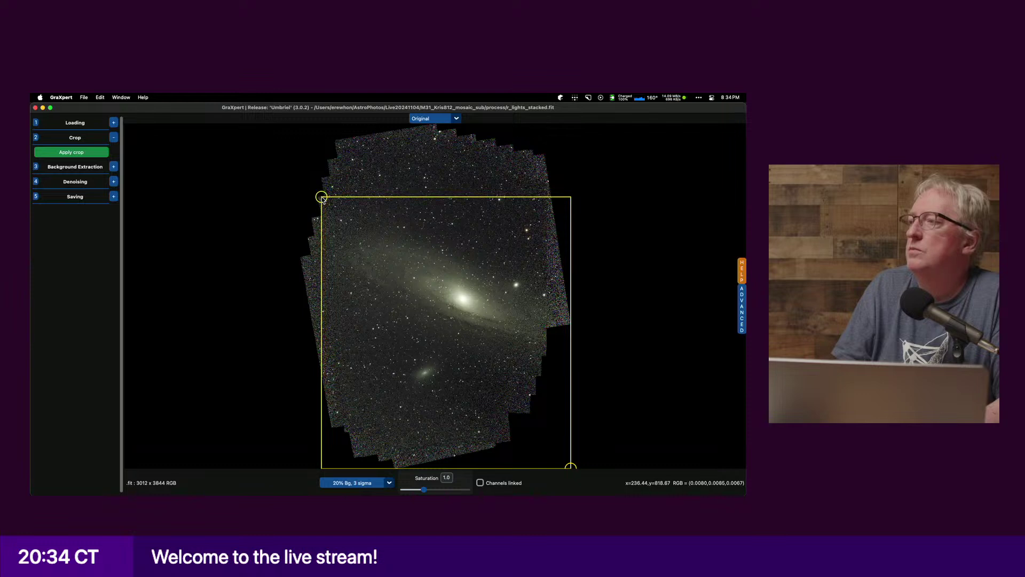
{"action": "left_click_drag", "start_coordinate": [571, 466], "coordinate": [539, 387]}
{"action": "left_click_drag", "start_coordinate": [322, 197], "coordinate": [331, 196]}
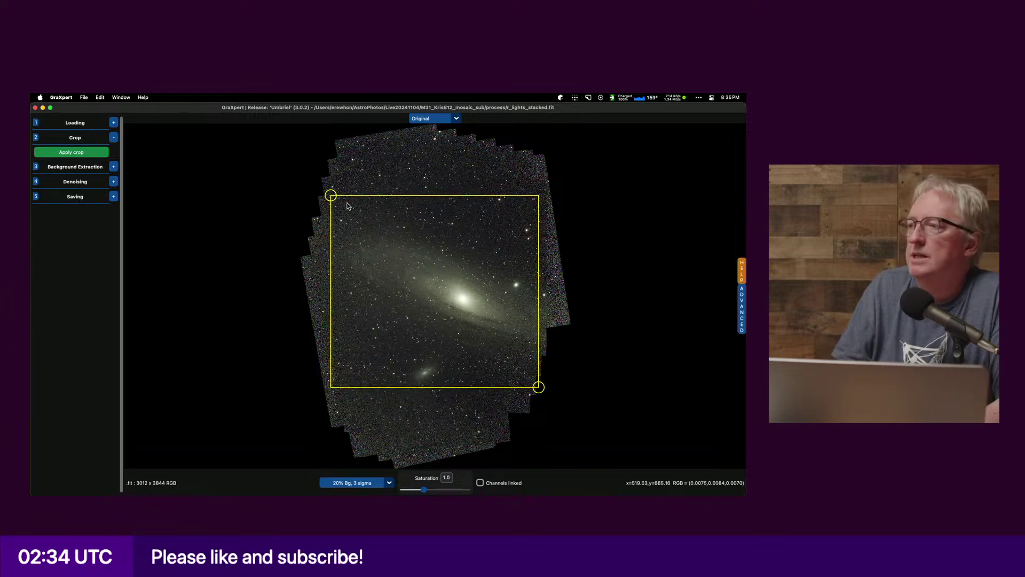
{"action": "left_click", "coordinate": [96, 152]}
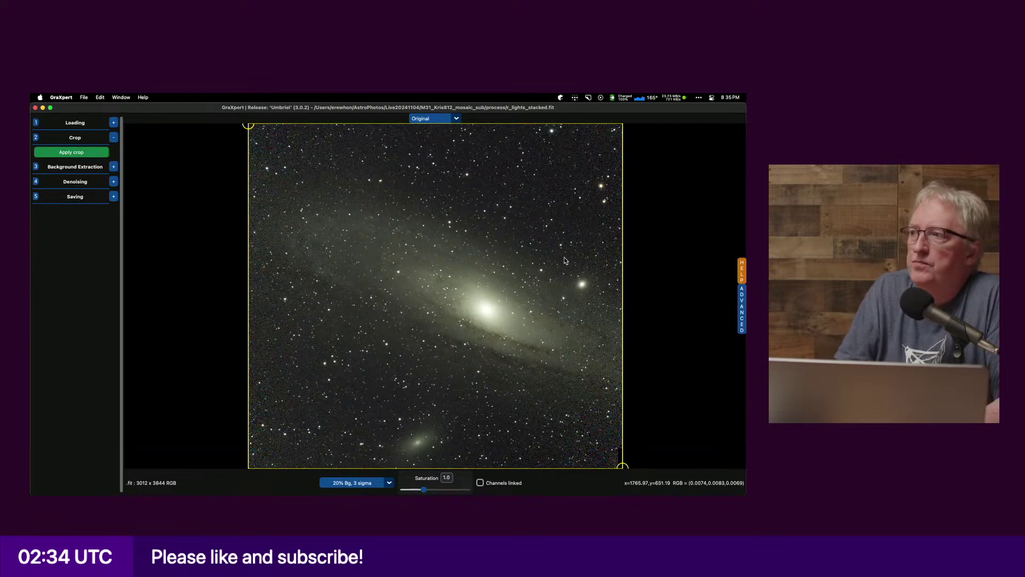
Step: Extract the background with the AI method at smoothing 1.0, and denoise the corrected image at strength 1.0
{"action": "left_click", "coordinate": [113, 168]}
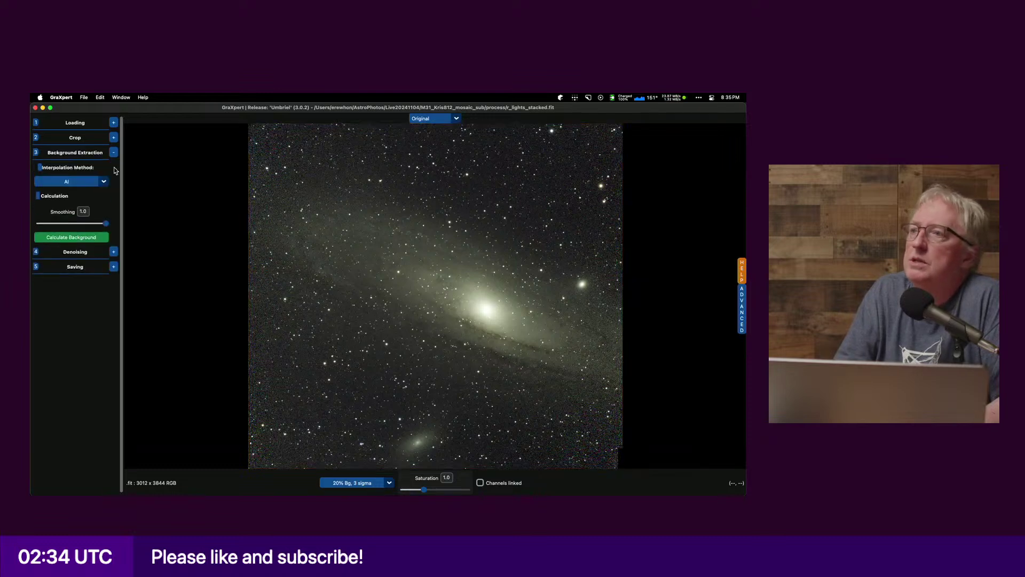
{"action": "left_click", "coordinate": [91, 237]}
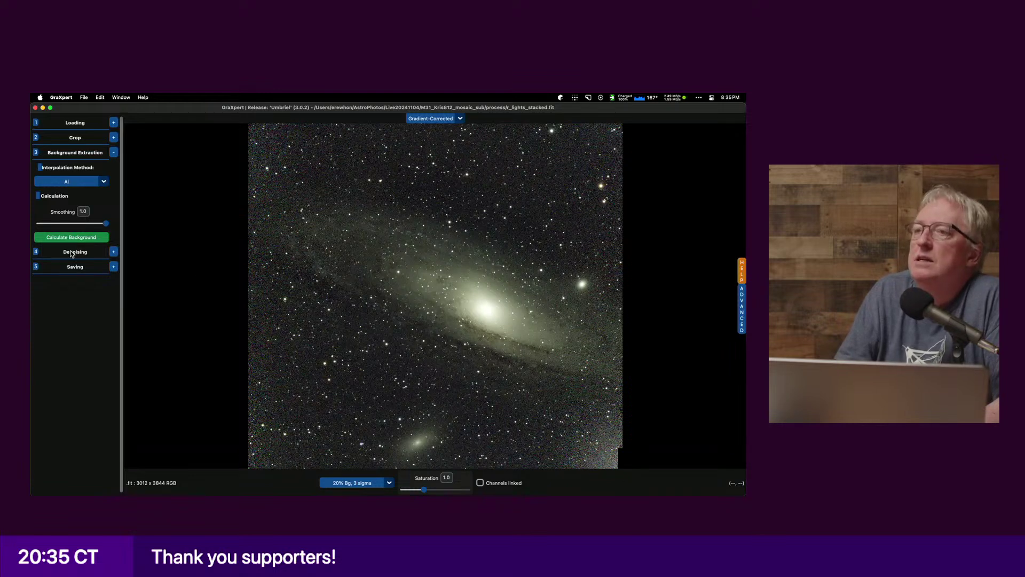
{"action": "left_click", "coordinate": [114, 252]}
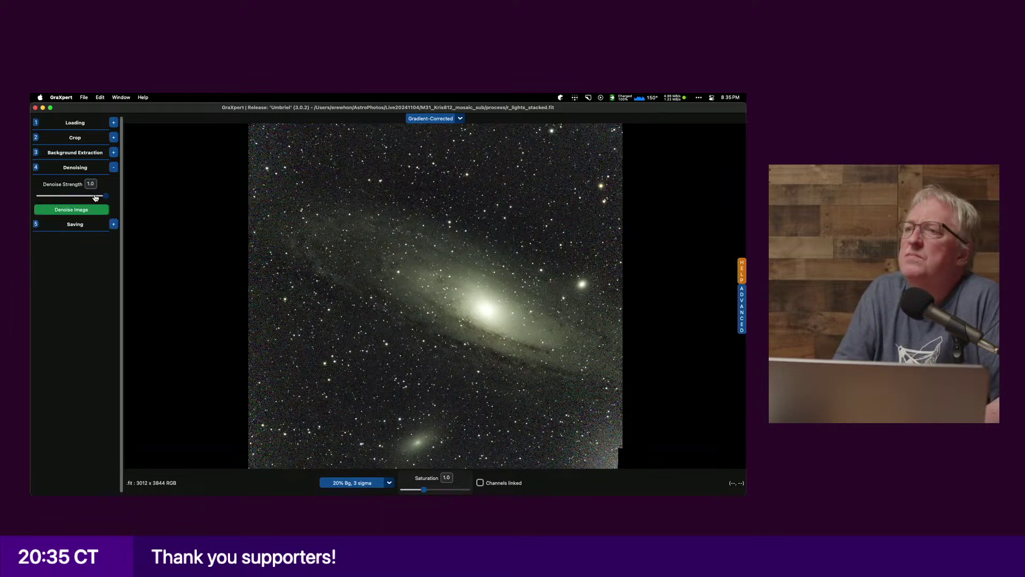
{"action": "left_click", "coordinate": [93, 213]}
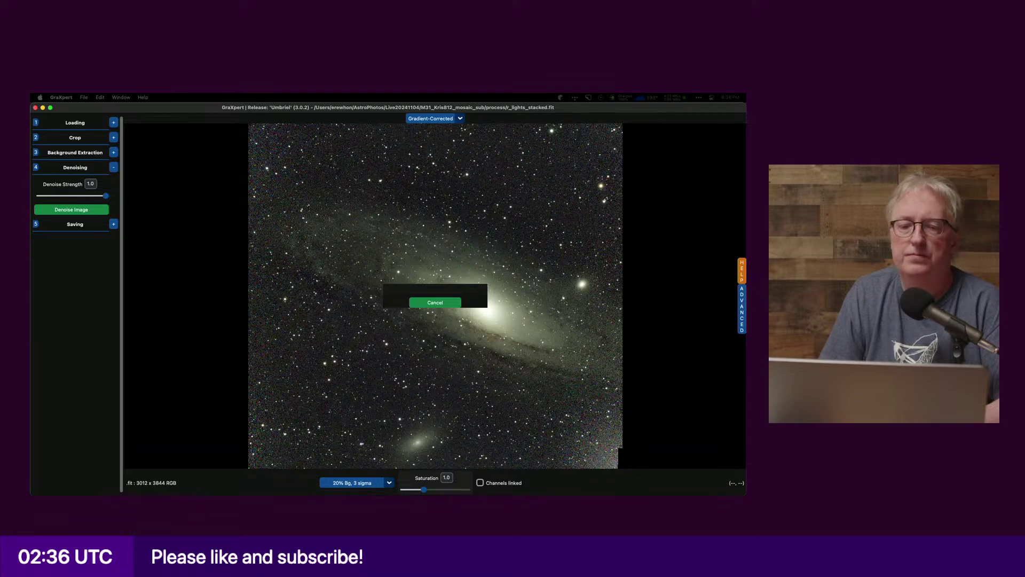
Step: Switch to the WezTerm terminal and list the contents of the CosmicClarity folder and its input and output subfolders
{"action": "key", "text": "ctrl+grave"}
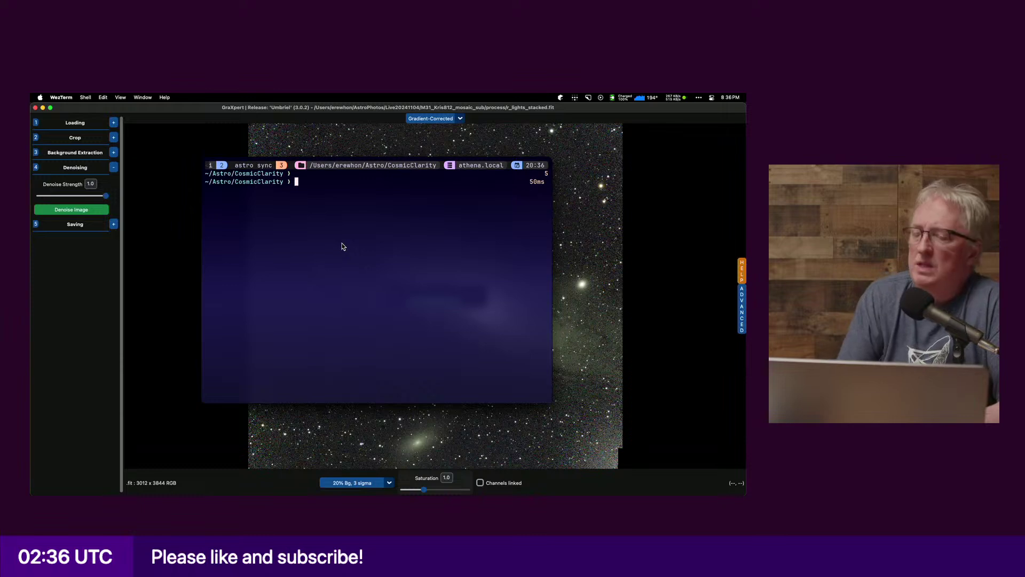
{"action": "type", "text": "ls"}
{"action": "key", "text": "Return"}
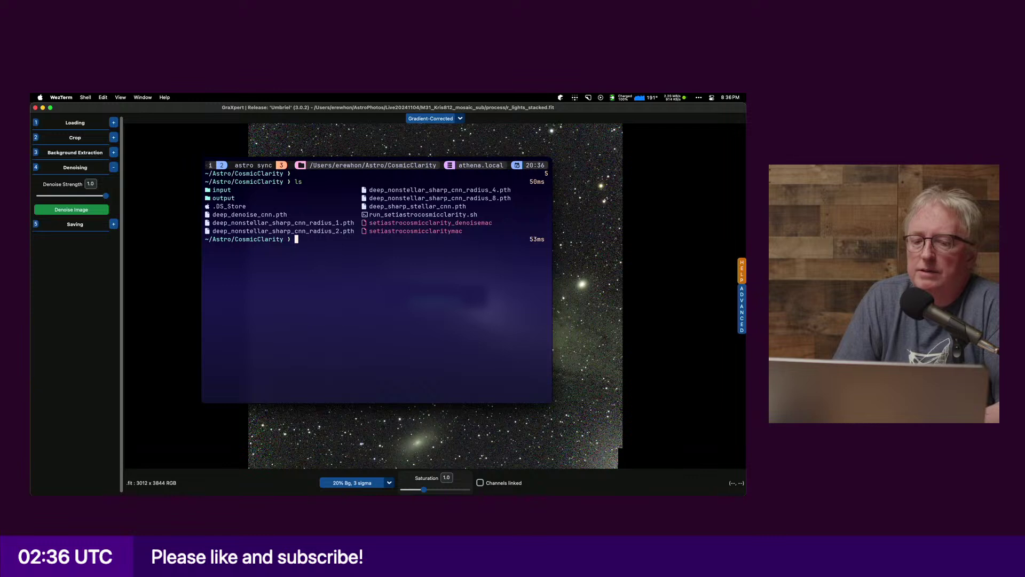
{"action": "left_click", "coordinate": [322, 207]}
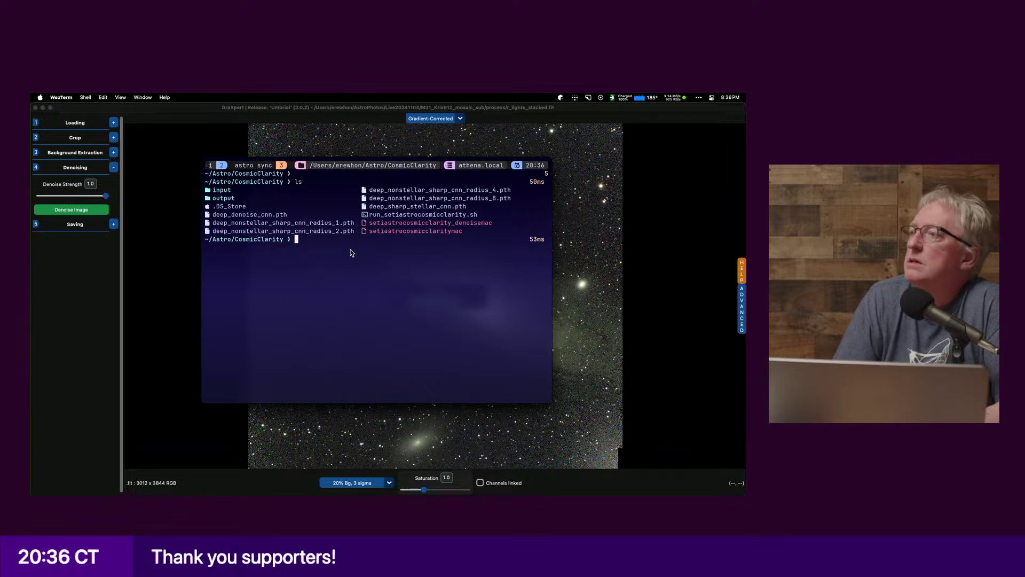
{"action": "type", "text": "ls input/"}
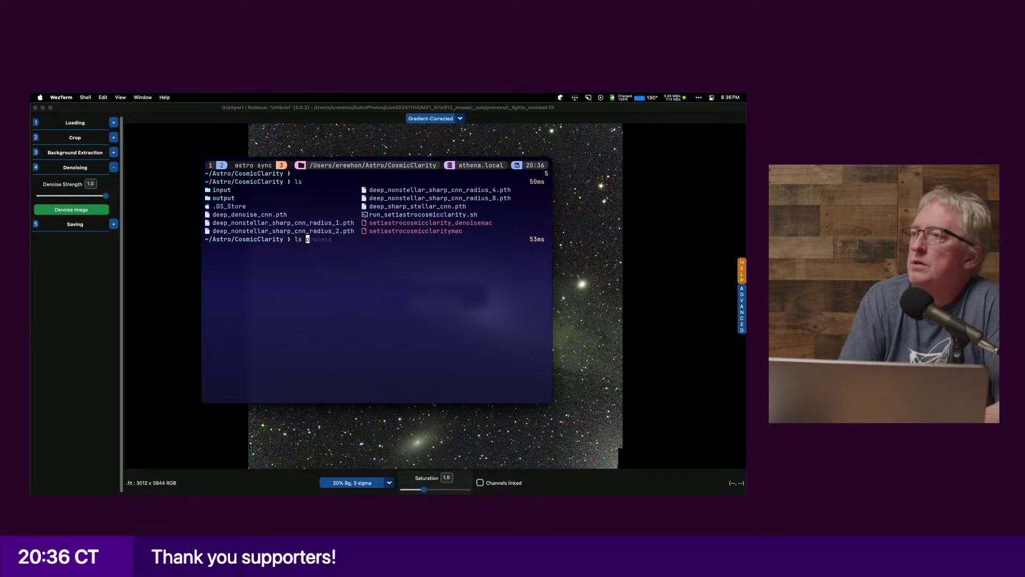
{"action": "key", "text": "Return"}
{"action": "type", "text": "ls output/"}
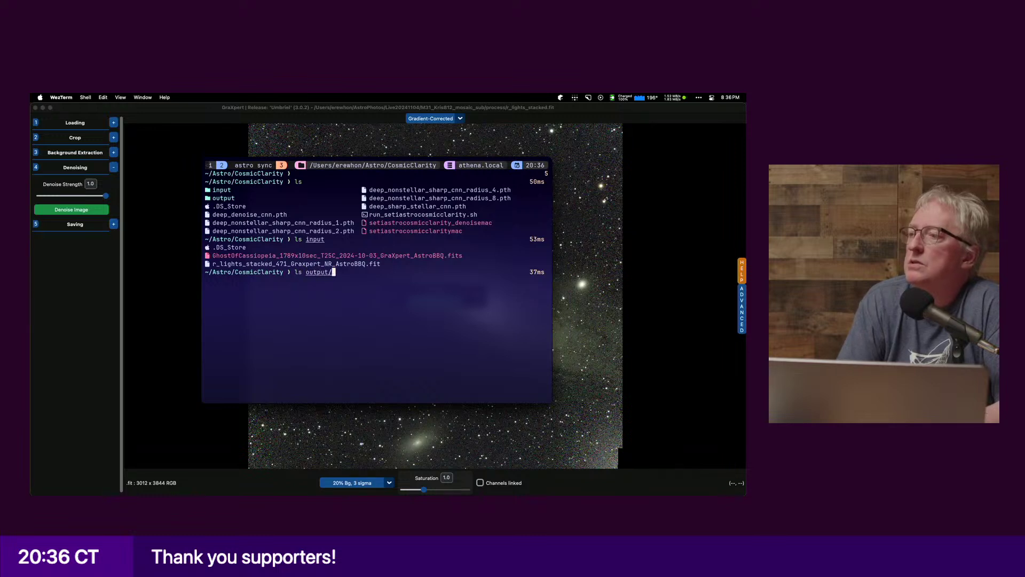
{"action": "key", "text": "Return"}
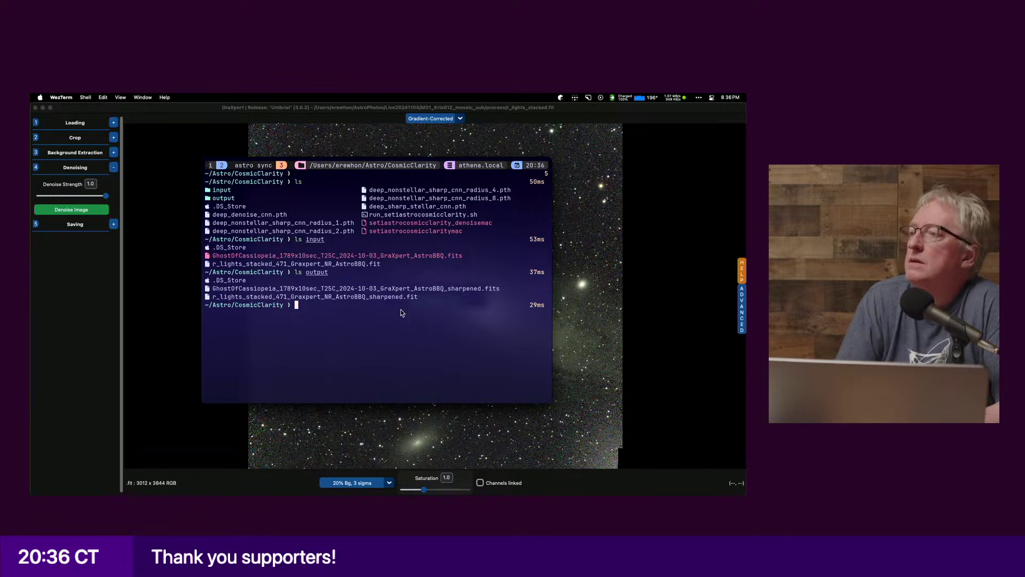
Step: Delete all files in CosmicClarity's input and output folders with rm input/* output/*, and list the folder in detail
{"action": "type", "text": "rm in"}
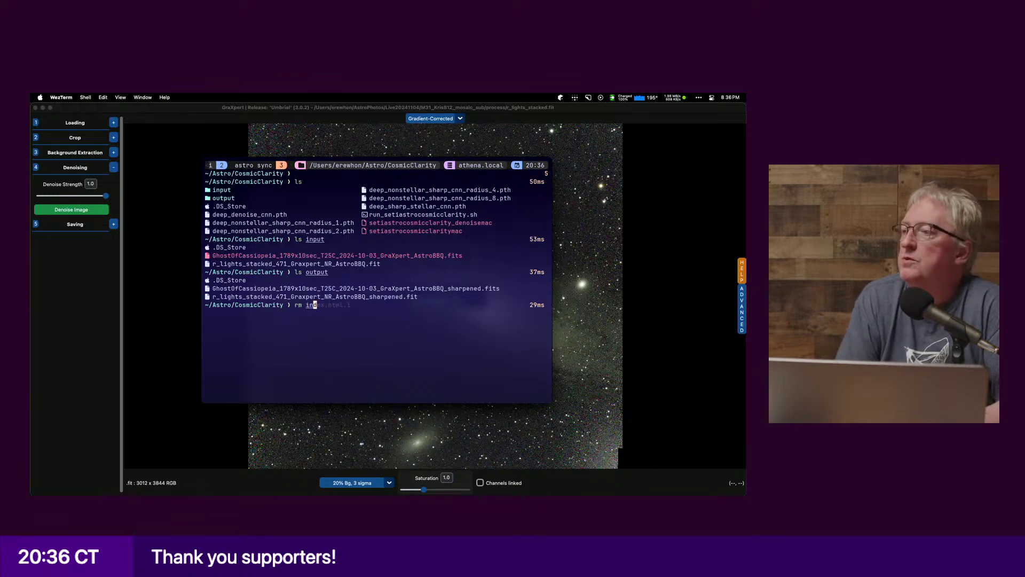
{"action": "type", "text": "put/* output/*"}
{"action": "key", "text": "Return"}
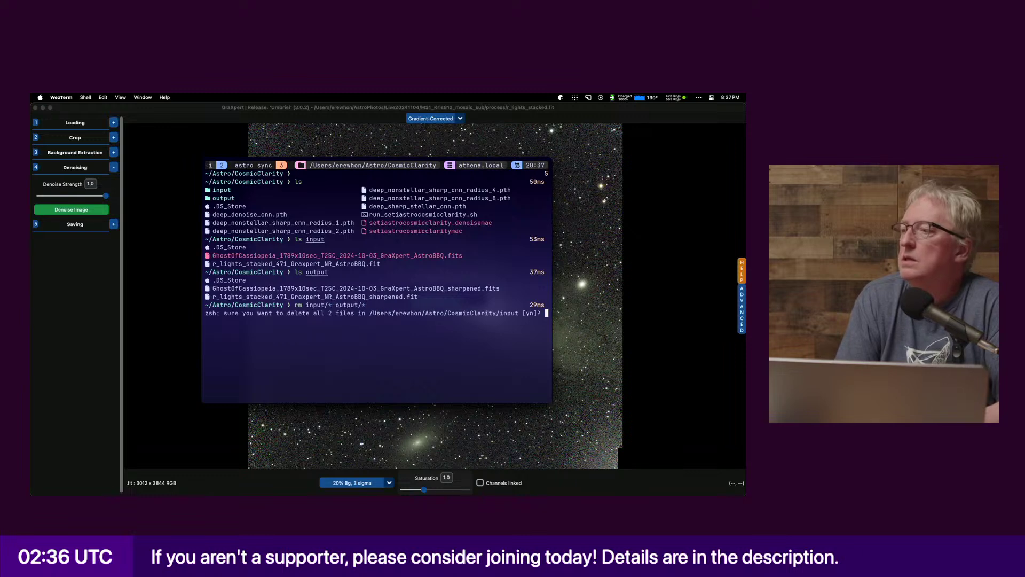
{"action": "type", "text": "yy"}
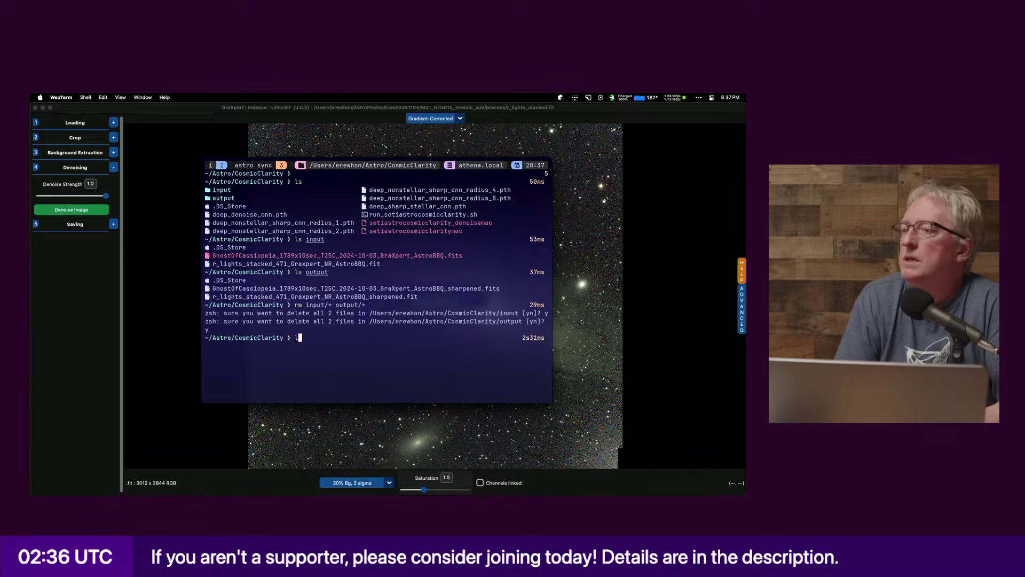
{"action": "type", "text": "ll"}
{"action": "key", "text": "Return"}
Step: Run ./setiastrocosmicclaritymac with --sharpening_mode 'Both', --stellar_amount 0.90, --nonstellar_strength 2.00 and --nonstellar_amount 0.50
{"action": "type", "text": "./set"}
{"action": "key", "text": "Tab"}
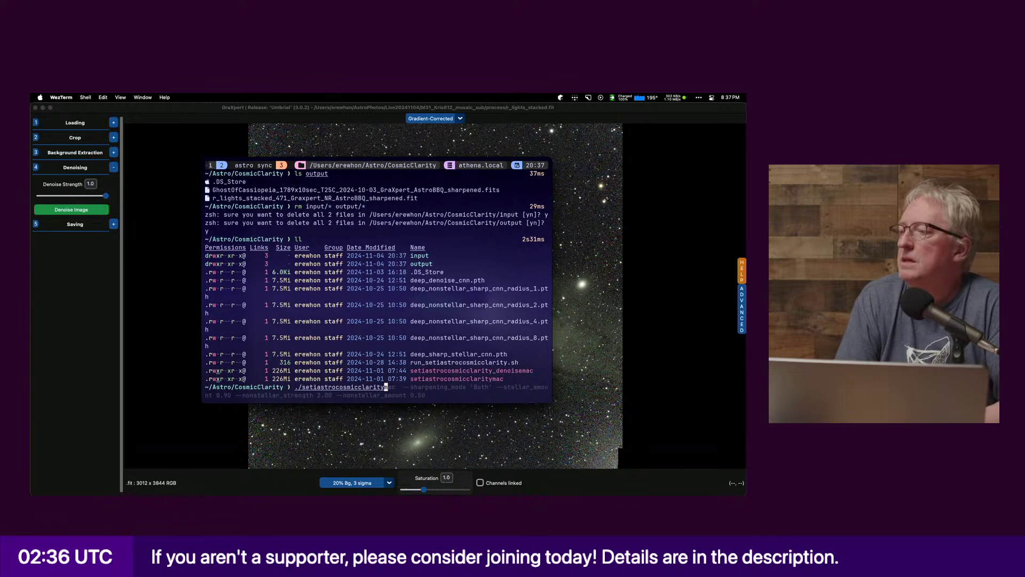
{"action": "type", "text": "mac"}
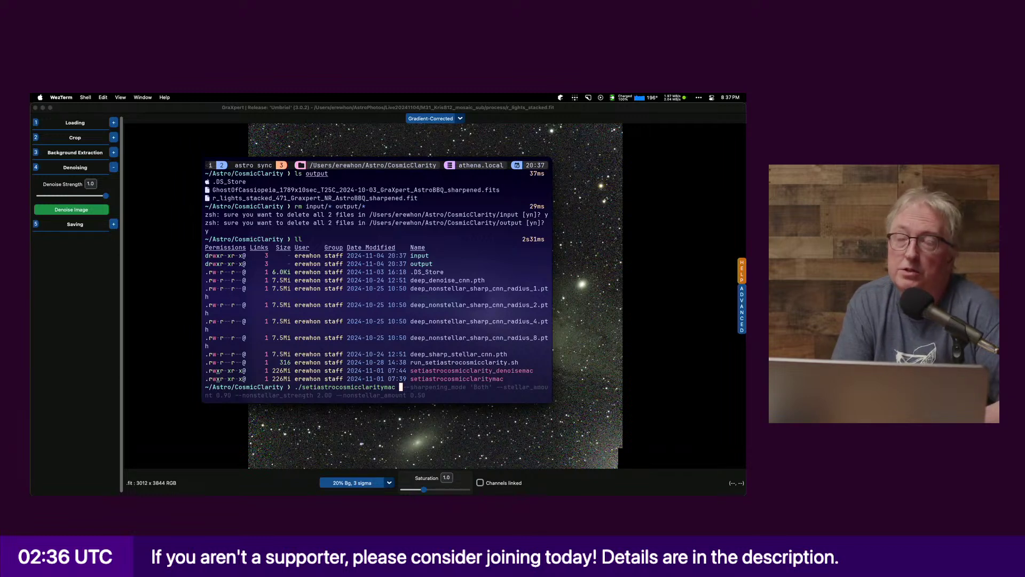
{"action": "key", "text": "Right"}
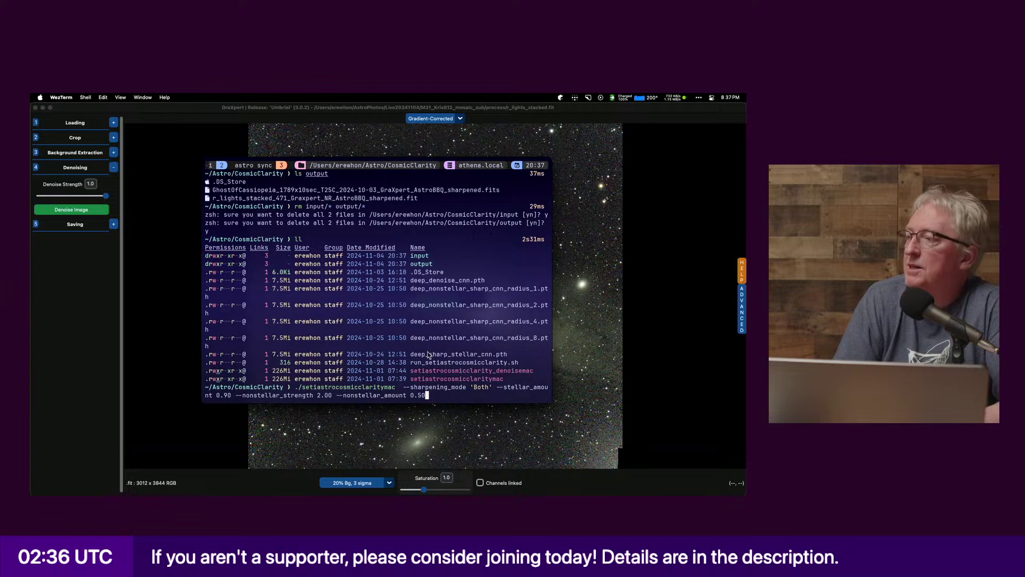
{"action": "left_click_drag", "start_coordinate": [410, 362], "coordinate": [516, 363]}
{"action": "left_click", "coordinate": [516, 363]}
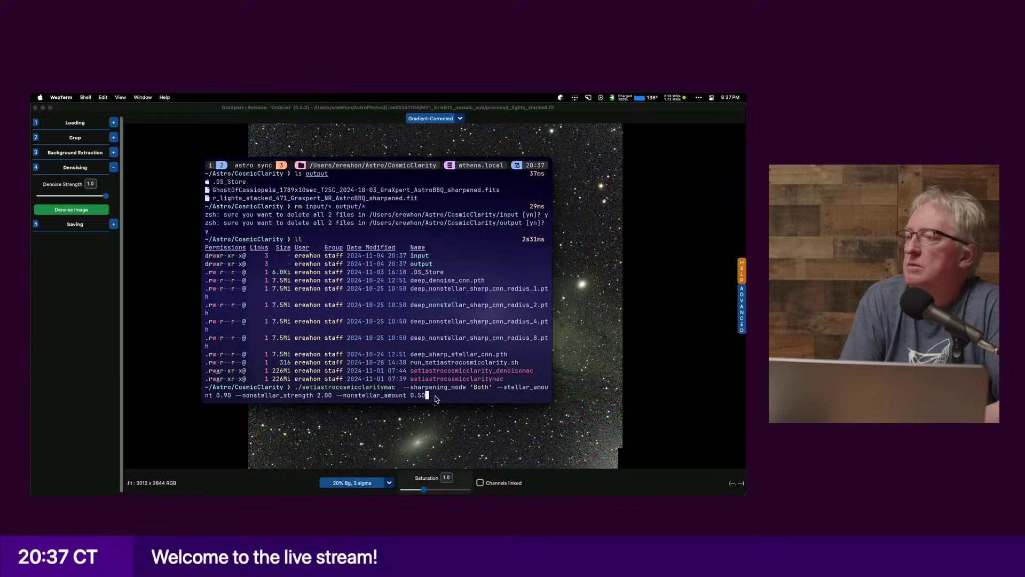
{"action": "key", "text": "Left"}
{"action": "key", "text": "Left"}
{"action": "key", "text": "Left"}
{"action": "key", "text": "Left"}
{"action": "key", "text": "Left"}
{"action": "key", "text": "Left"}
{"action": "key", "text": "Left"}
{"action": "key", "text": "Left"}
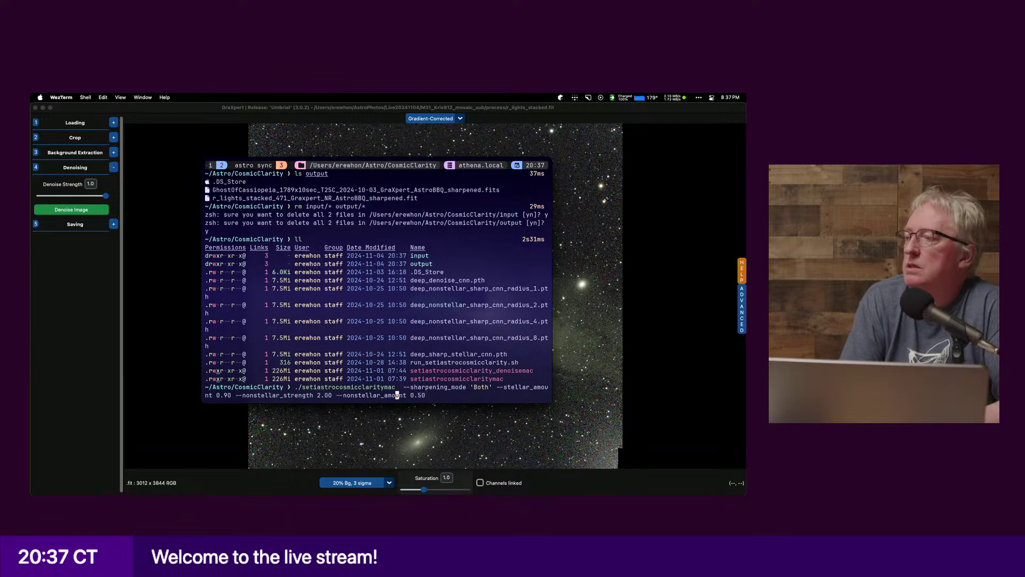
{"action": "key", "text": "Right"}
{"action": "key", "text": "Right"}
{"action": "key", "text": "Right"}
{"action": "key", "text": "Right"}
{"action": "key", "text": "Right"}
{"action": "key", "text": "Right"}
{"action": "key", "text": "Right"}
{"action": "key", "text": "Left"}
{"action": "key", "text": "Left"}
{"action": "key", "text": "Left"}
{"action": "key", "text": "Left"}
{"action": "key", "text": "Left"}
{"action": "key", "text": "Left"}
{"action": "key", "text": "Left"}
{"action": "key", "text": "Left"}
{"action": "key", "text": "Left"}
{"action": "key", "text": "Left"}
{"action": "key", "text": "Left"}
{"action": "key", "text": "Left"}
{"action": "key", "text": "Left"}
{"action": "key", "text": "Left"}
{"action": "key", "text": "Left"}
{"action": "key", "text": "Left"}
{"action": "key", "text": "Left"}
{"action": "key", "text": "Left"}
{"action": "key", "text": "Left"}
{"action": "key", "text": "Left"}
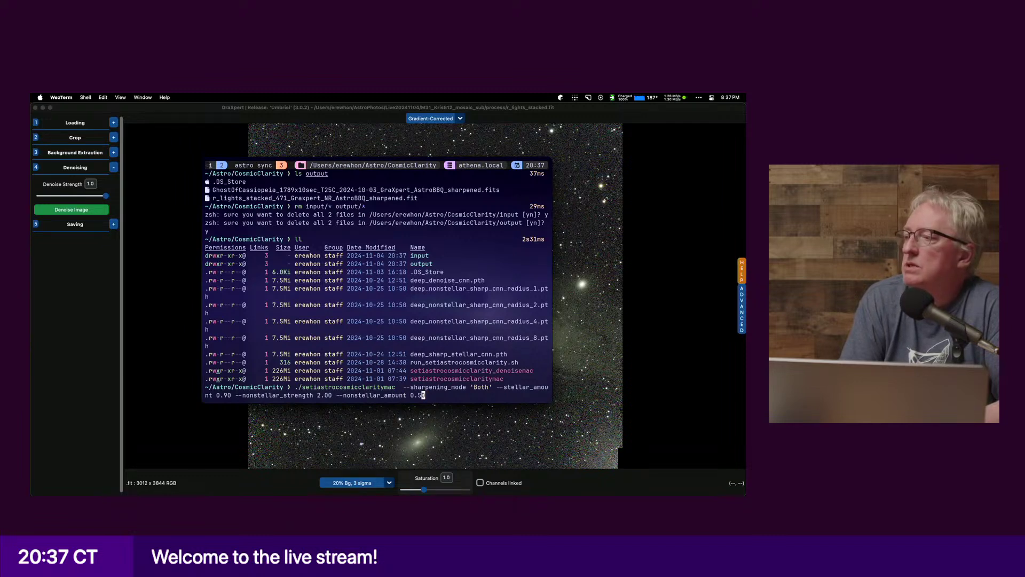
{"action": "key", "text": "Left"}
{"action": "key", "text": "Left"}
{"action": "key", "text": "Left"}
{"action": "key", "text": "Left"}
{"action": "key", "text": "Left"}
{"action": "key", "text": "Left"}
{"action": "key", "text": "Left"}
{"action": "key", "text": "Left"}
{"action": "key", "text": "Left"}
{"action": "key", "text": "Left"}
{"action": "key", "text": "Left"}
{"action": "key", "text": "Left"}
{"action": "key", "text": "Left"}
{"action": "key", "text": "Left"}
{"action": "key", "text": "Left"}
{"action": "key", "text": "Left"}
{"action": "key", "text": "Left"}
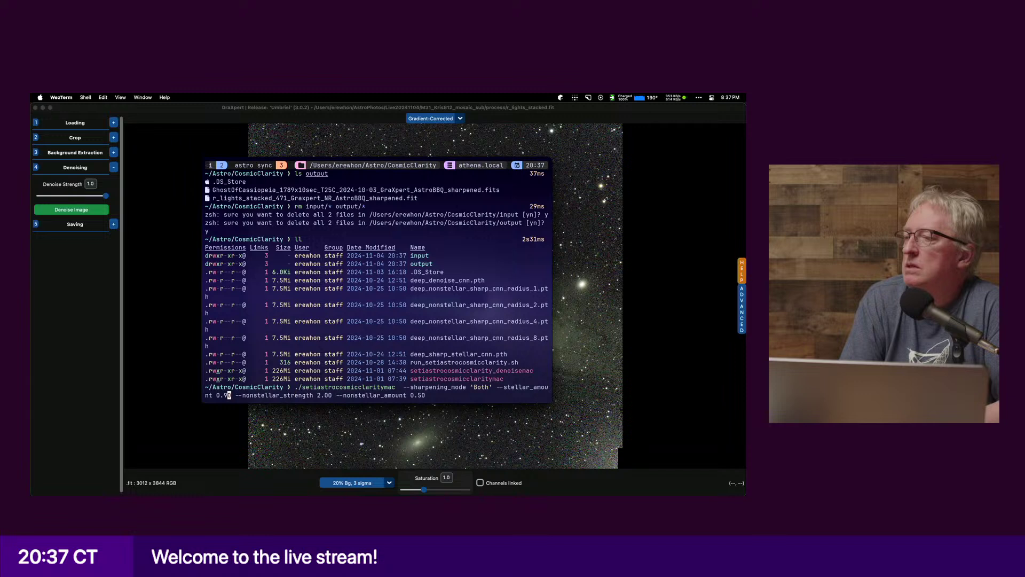
{"action": "key", "text": "Return"}
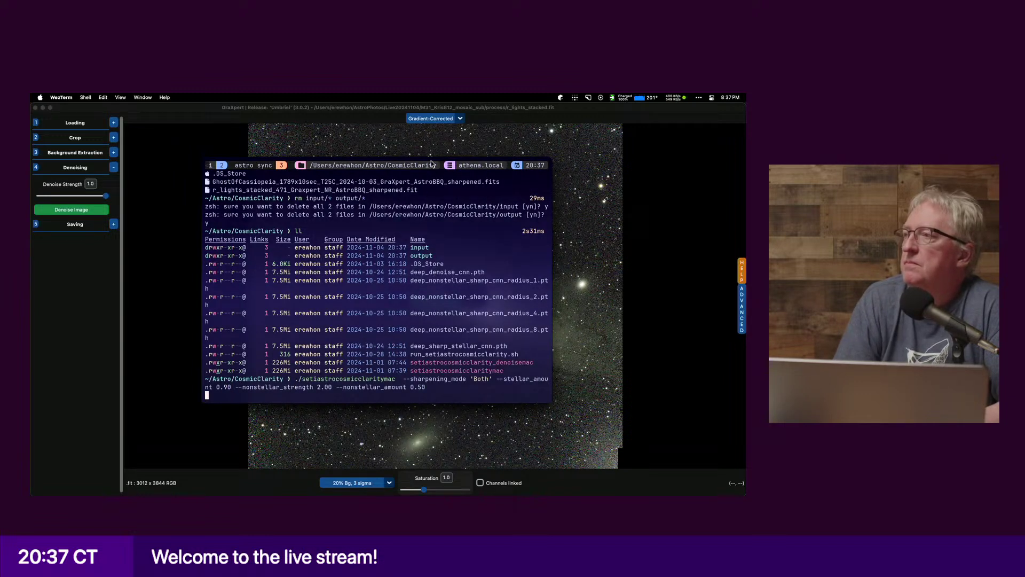
Step: Move the terminal window out of the way and bring the GraXpert window with the running denoise back to the front
{"action": "left_click_drag", "start_coordinate": [444, 161], "coordinate": [0, 193]}
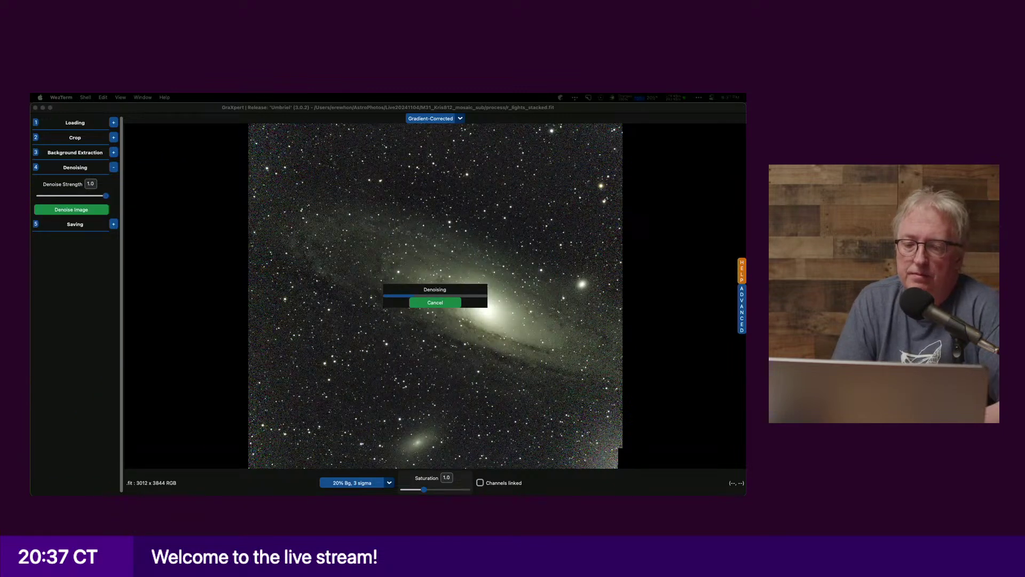
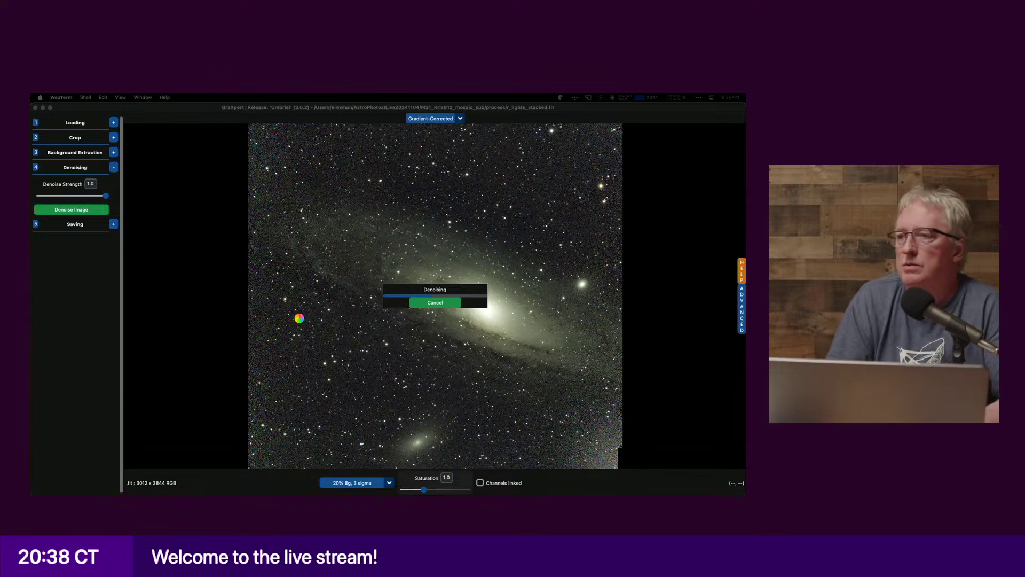
{"action": "key", "text": "super+Tab"}
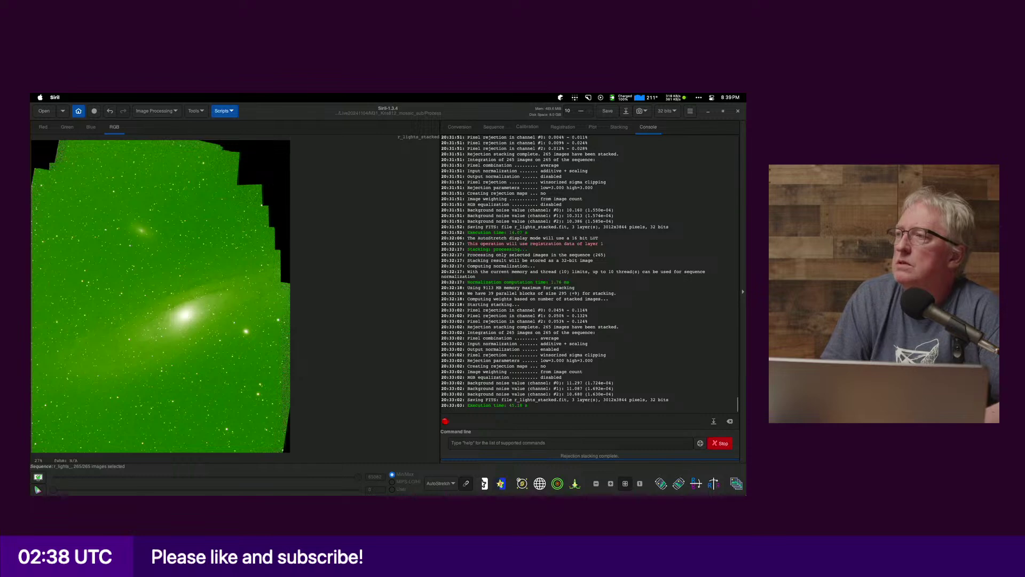
{"action": "mouse_move", "coordinate": [739, 492]}
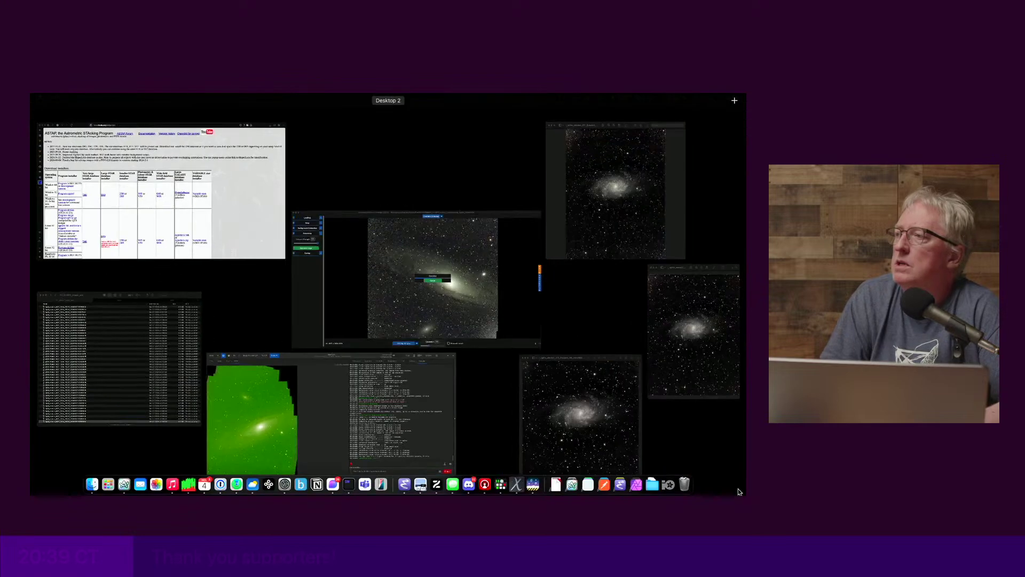
{"action": "left_click", "coordinate": [435, 294]}
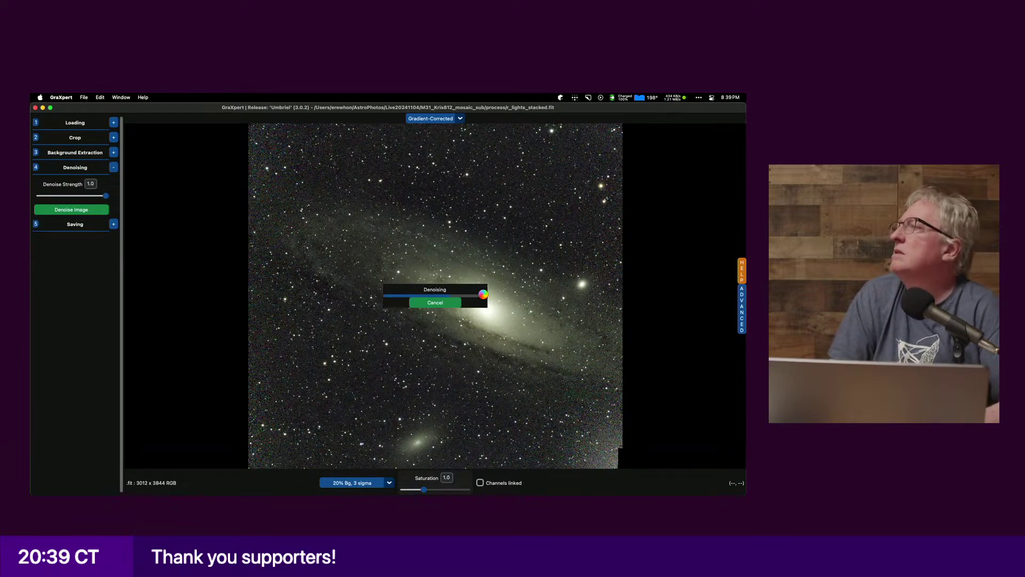
Step: Check the system monitor's CPU load and most demanding processes while the denoising runs
{"action": "left_click", "coordinate": [636, 97]}
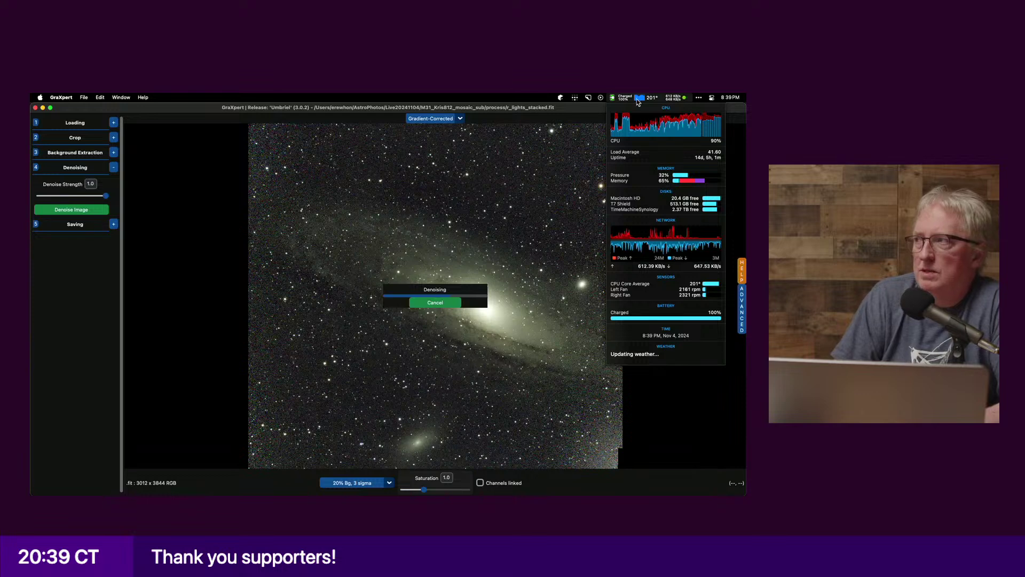
{"action": "mouse_move", "coordinate": [637, 130]}
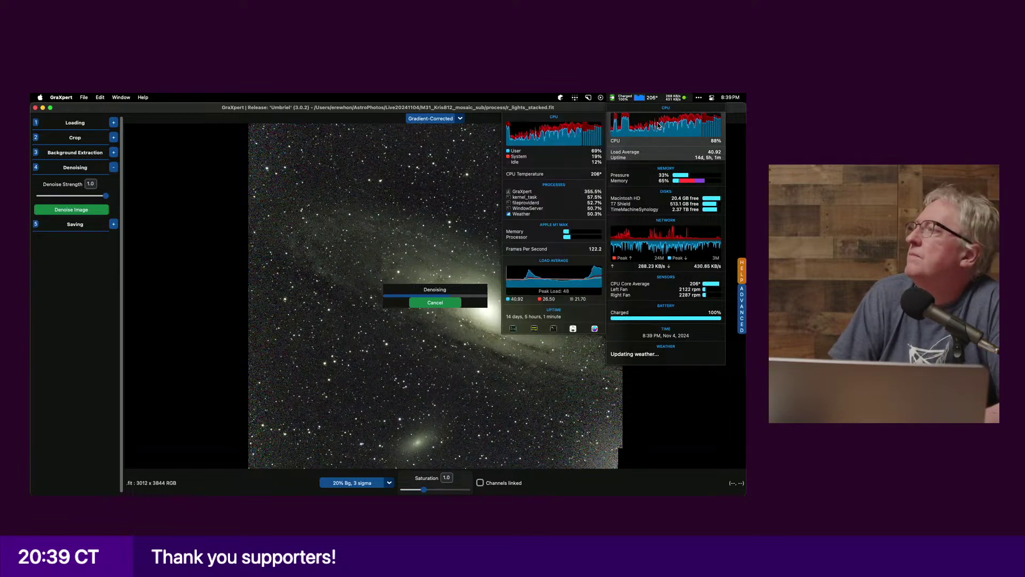
{"action": "left_click", "coordinate": [629, 104]}
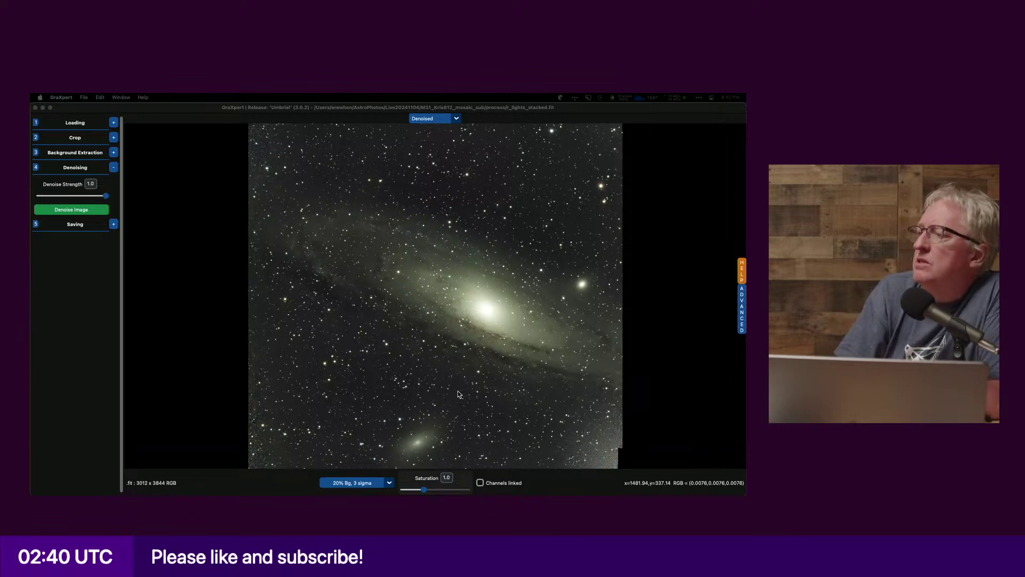
Step: Save the processed denoised image as a 32 bit Fits file named r_lights_stacked_GraXpert_NR.fits in the process folder
{"action": "left_click", "coordinate": [113, 224]}
{"action": "left_click", "coordinate": [85, 211]}
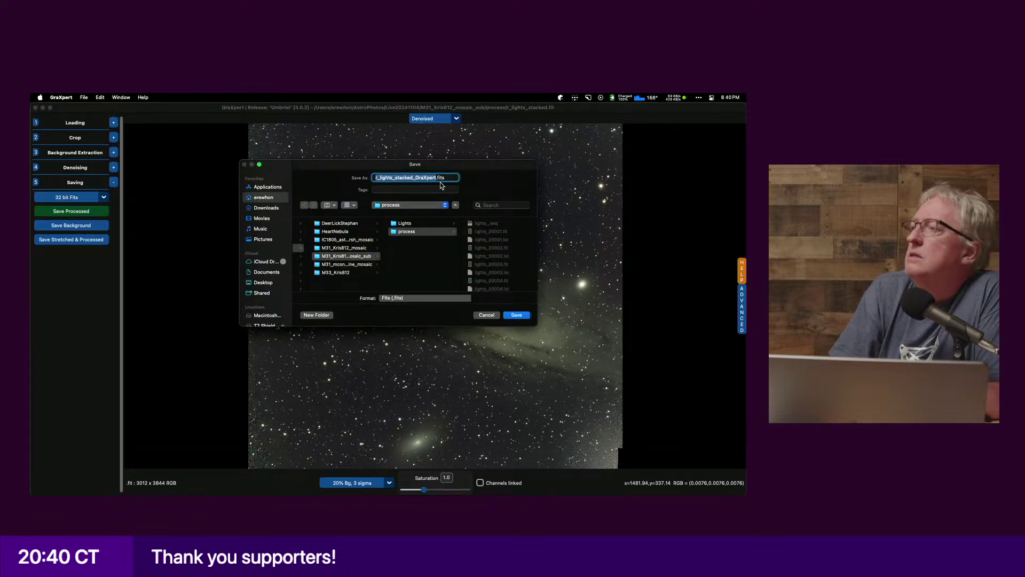
{"action": "key", "text": "Right"}
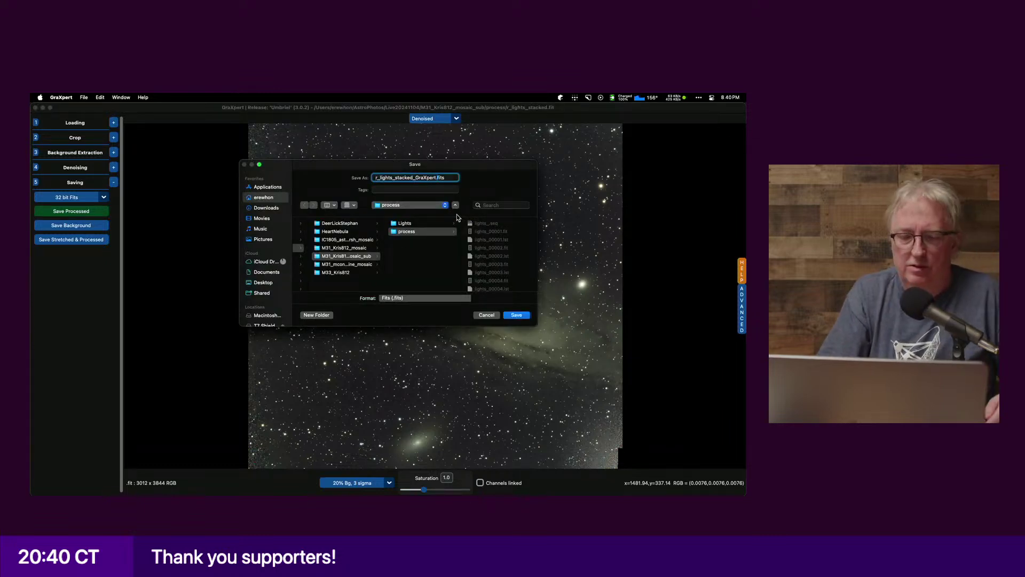
{"action": "key", "text": "Left"}
{"action": "key", "text": "Left"}
{"action": "key", "text": "Left"}
{"action": "key", "text": "Left"}
{"action": "key", "text": "Left"}
{"action": "type", "text": "_NR"}
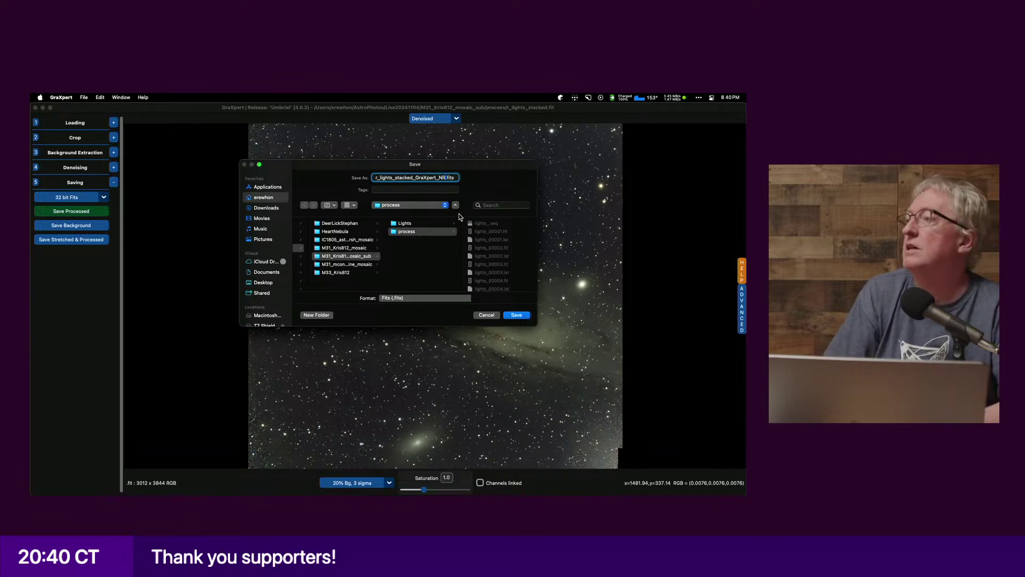
{"action": "left_click", "coordinate": [517, 315]}
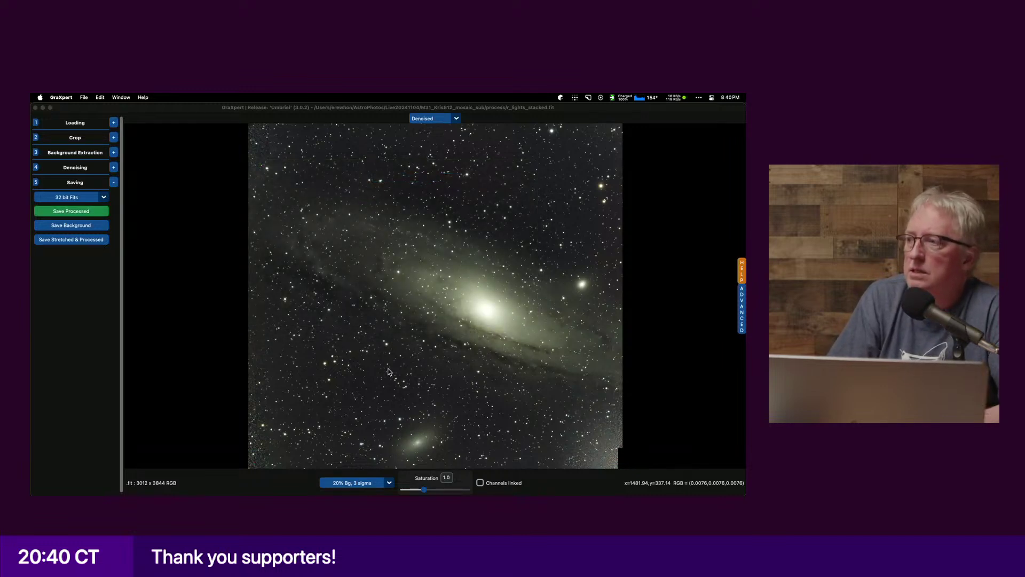
Step: Switch to Siril and open r_lights_stacked_GraXpert_NR.fits from the Process folder
{"action": "key", "text": "super+Tab"}
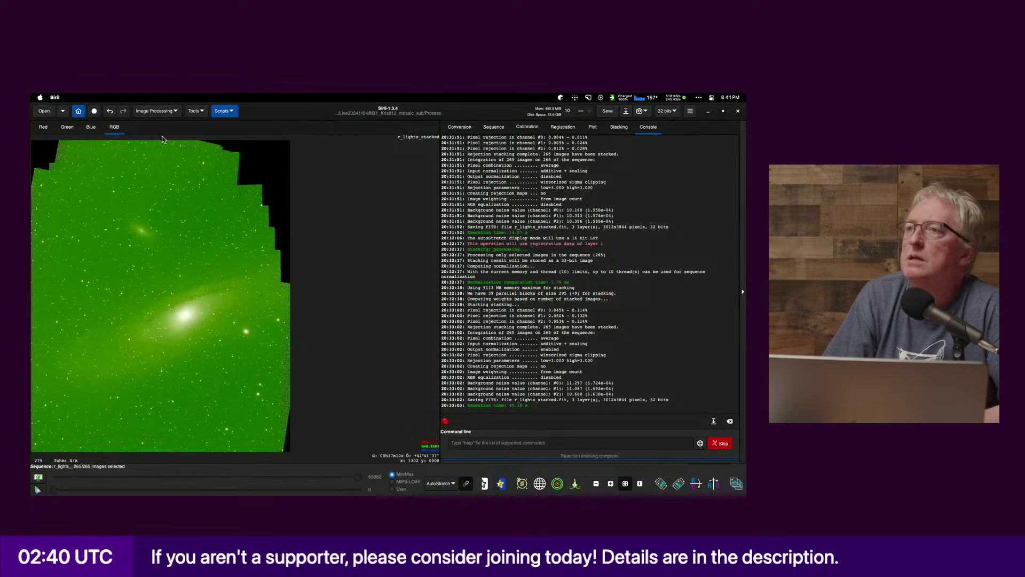
{"action": "left_click", "coordinate": [43, 110]}
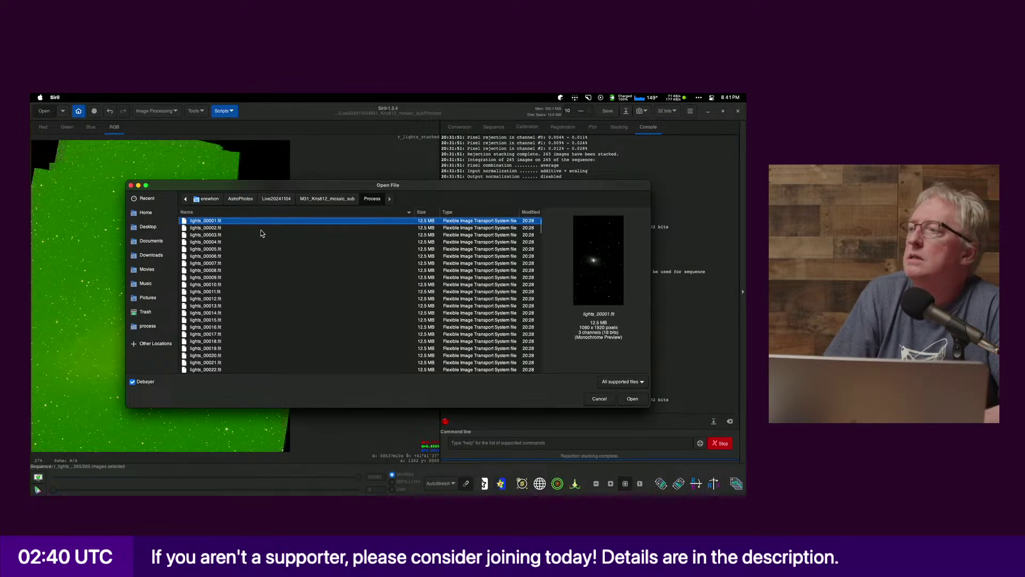
{"action": "scroll", "coordinate": [261, 233], "scroll_direction": "down", "scroll_amount": 20}
{"action": "left_click", "coordinate": [248, 362]}
{"action": "double_click", "coordinate": [248, 362]}
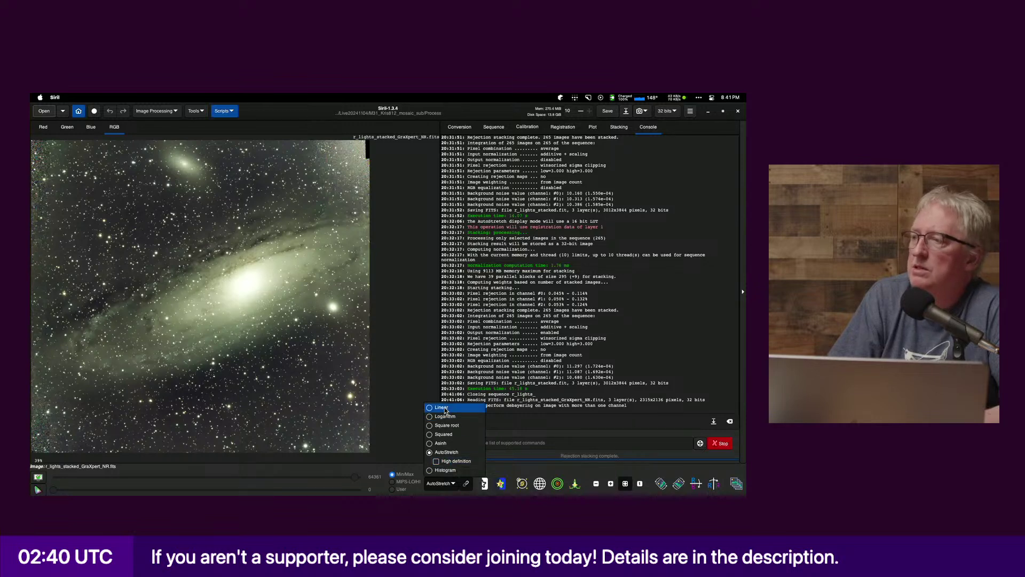
Step: Set the display mode to Linear and run the AstroBBQ_ProcessWithPCCNoDenoise script on the image
{"action": "left_click", "coordinate": [444, 410]}
{"action": "left_click", "coordinate": [233, 112]}
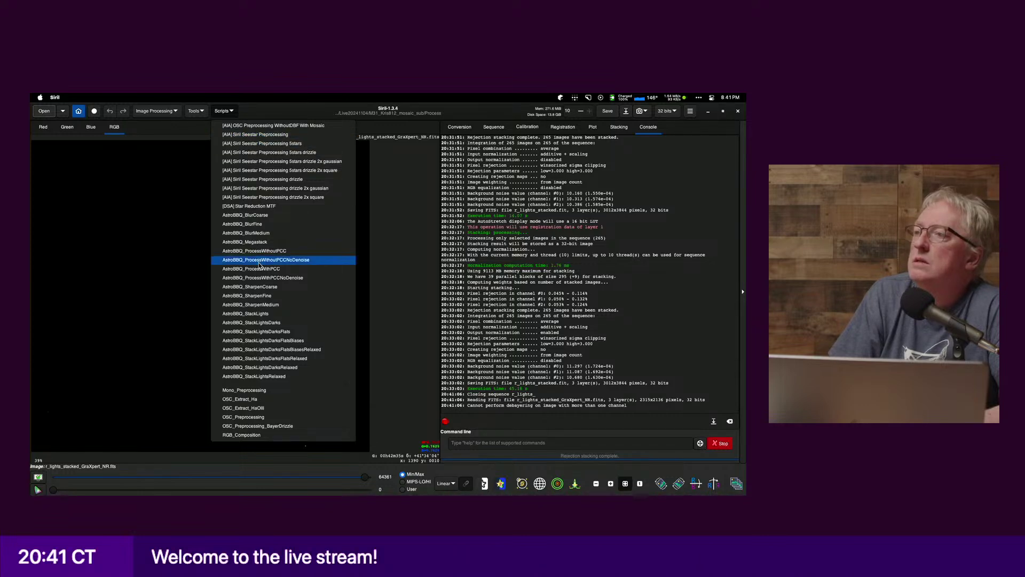
{"action": "left_click", "coordinate": [261, 279]}
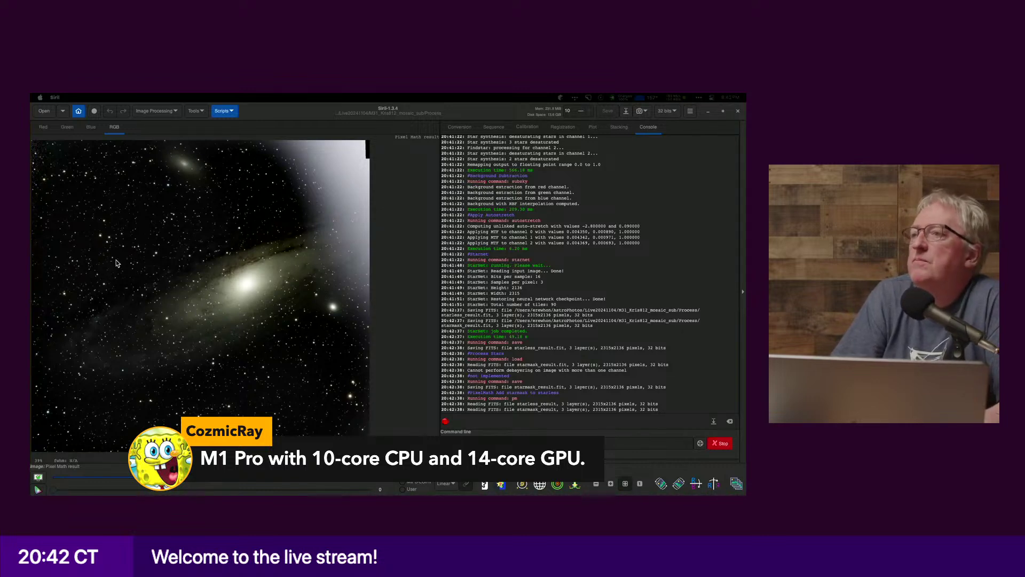
Step: Examine the galaxy's core and dust lanes up close in the processed image, then return to the wider view
{"action": "left_click", "coordinate": [276, 336]}
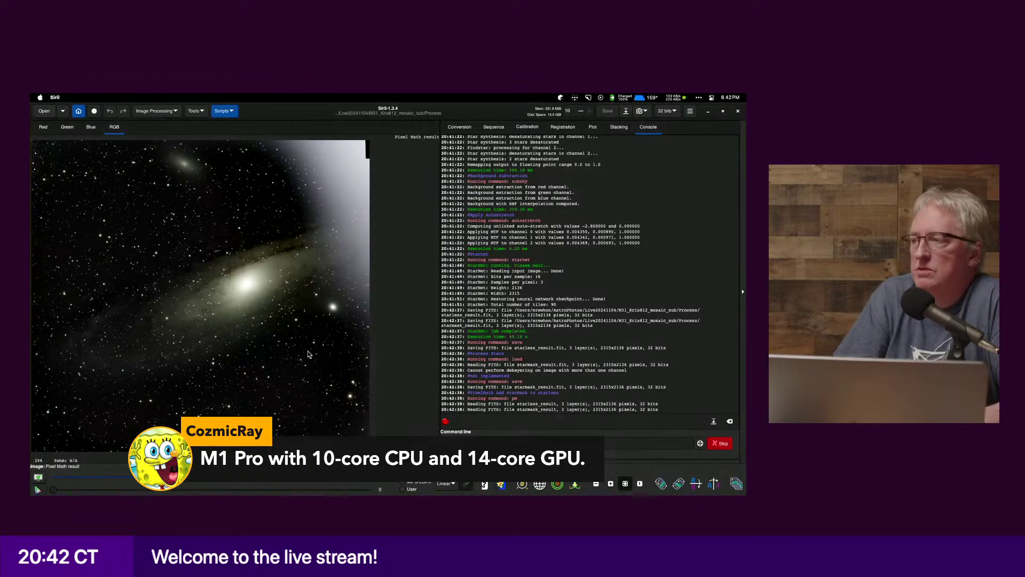
{"action": "left_click", "coordinate": [610, 484]}
{"action": "left_click", "coordinate": [611, 483]}
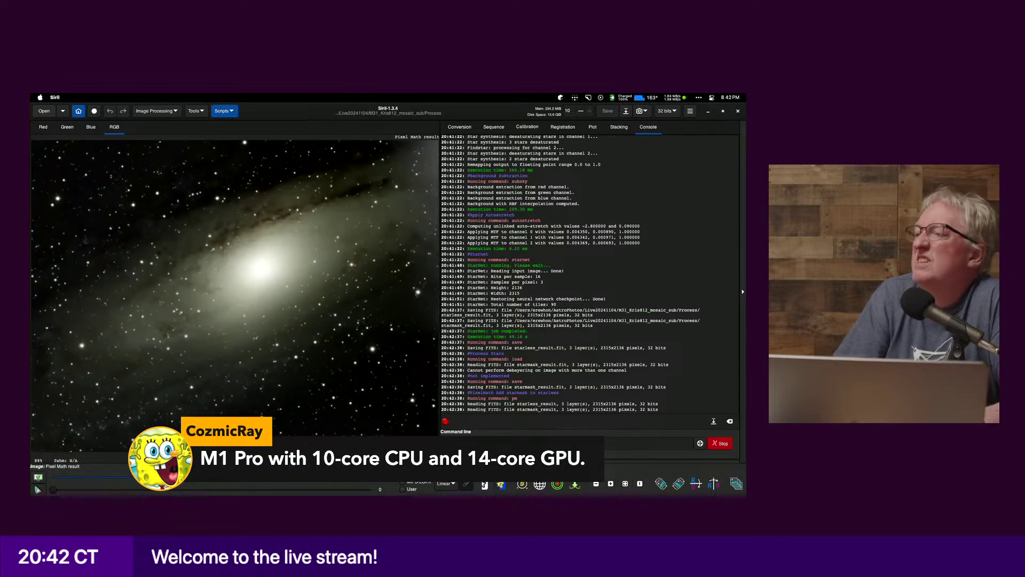
{"action": "left_click", "coordinate": [595, 483]}
{"action": "left_click", "coordinate": [596, 483]}
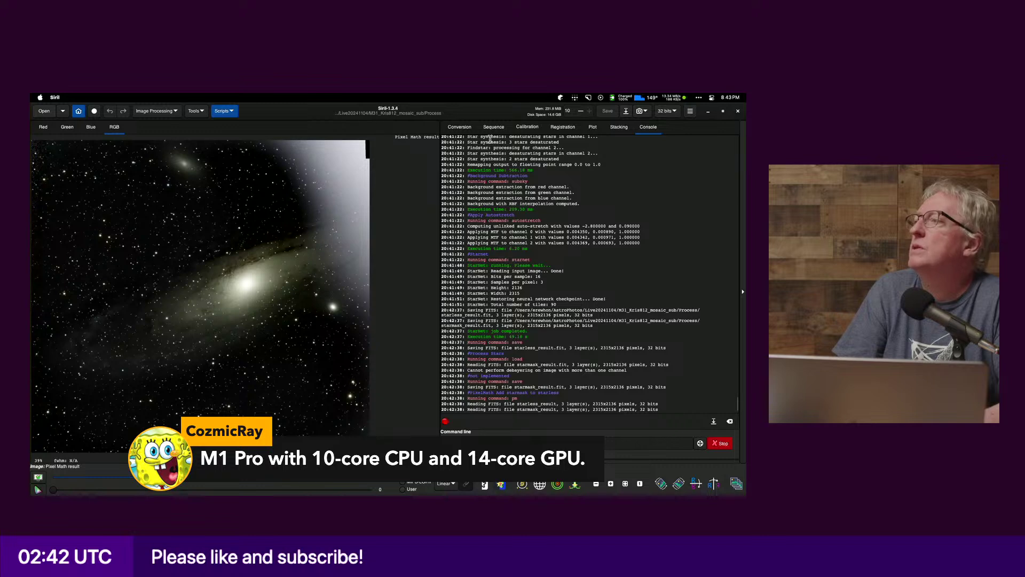
Step: Save the processed image as r_lights_stacked_GraXpert_NR_AstroBBQ.fits in 32-bit floating point format
{"action": "left_click", "coordinate": [626, 110]}
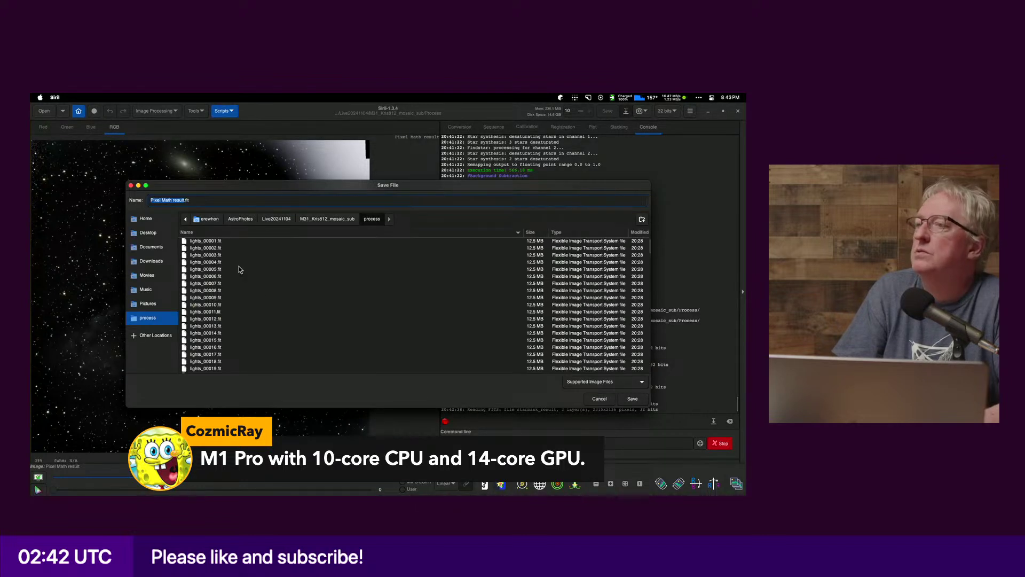
{"action": "scroll", "coordinate": [240, 299], "scroll_direction": "down", "scroll_amount": 15}
{"action": "scroll", "coordinate": [240, 299], "scroll_direction": "down", "scroll_amount": 10}
{"action": "left_click", "coordinate": [216, 341]}
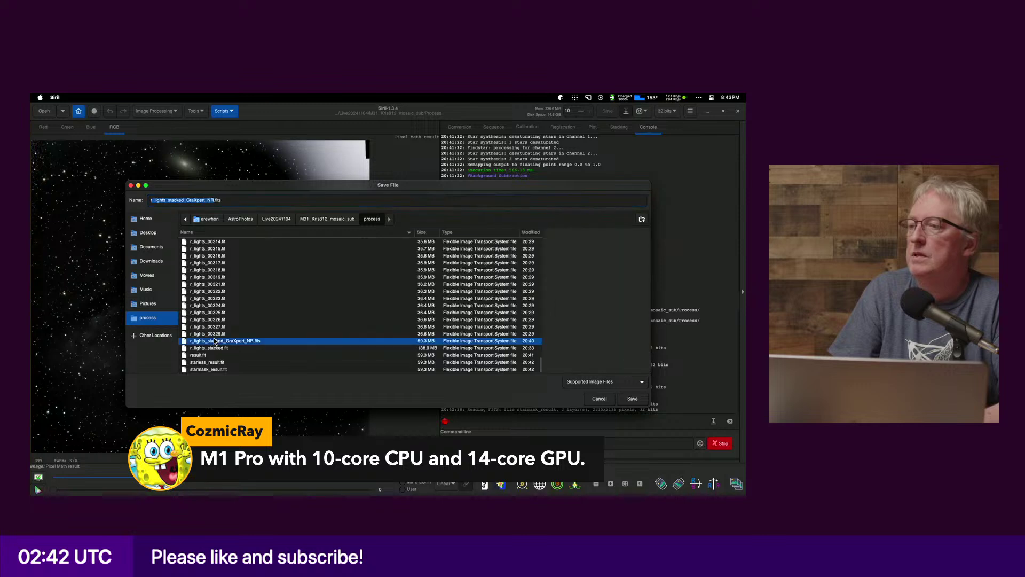
{"action": "left_click", "coordinate": [216, 200]}
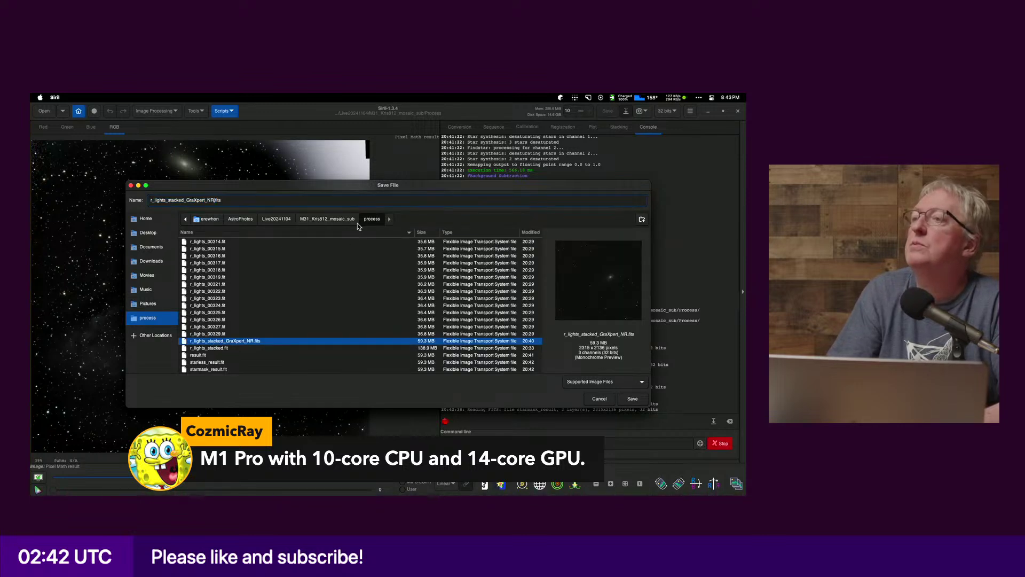
{"action": "type", "text": "_Ass"}
{"action": "key", "text": "BackSpace"}
{"action": "type", "text": "troBBQ"}
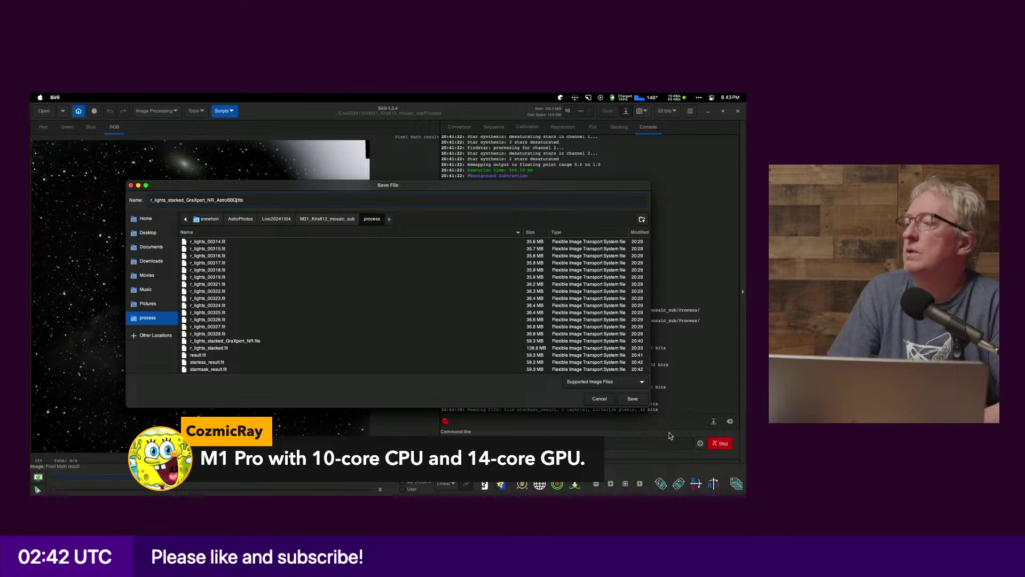
{"action": "left_click", "coordinate": [632, 398]}
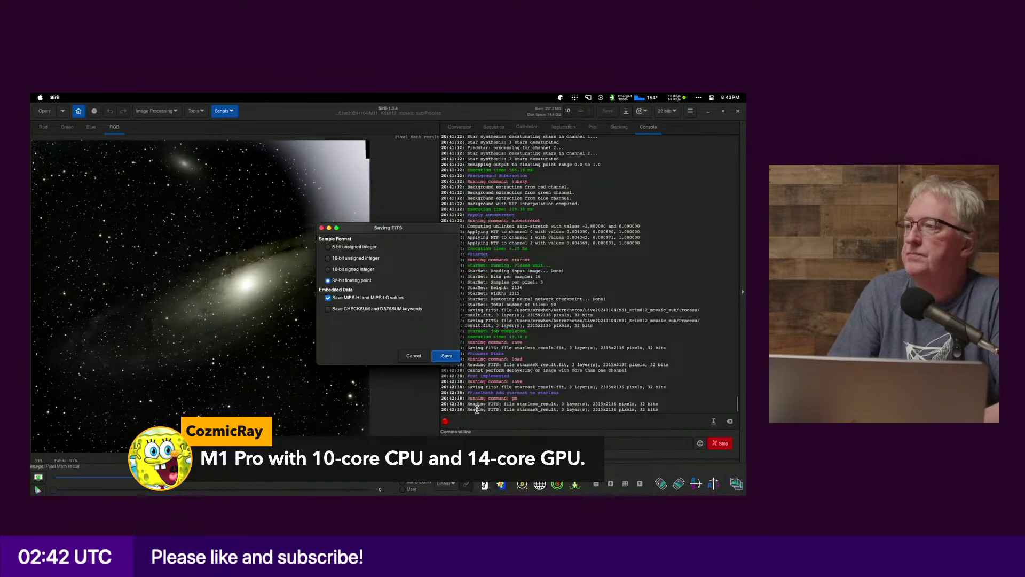
{"action": "left_click", "coordinate": [445, 356]}
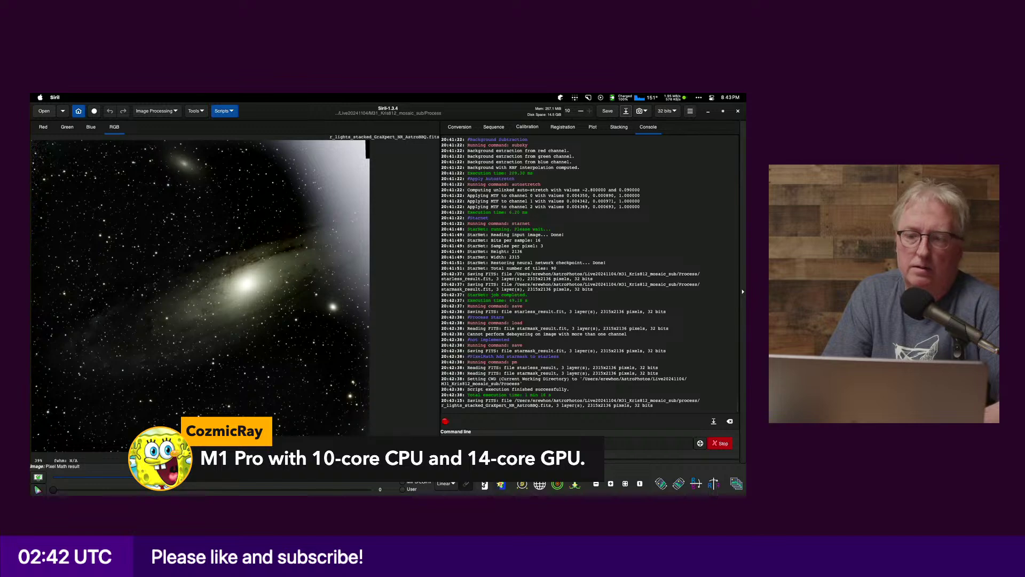
Step: Switch to Finder, place the CosmicClarity and M31 mosaic sub folder windows side by side, and look through the mosaic folder's files
{"action": "key", "text": "super+Tab"}
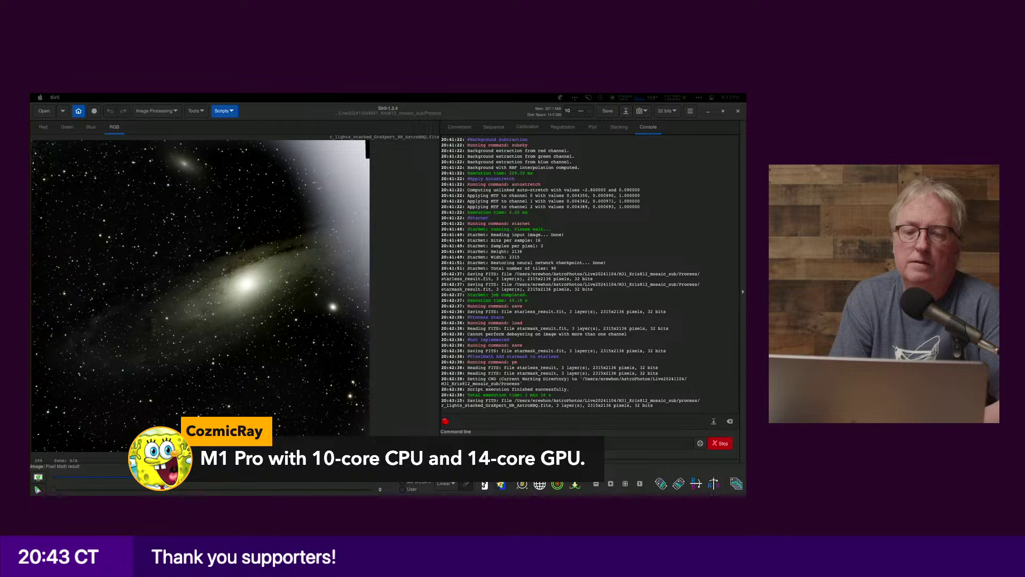
{"action": "key", "text": "super+Tab"}
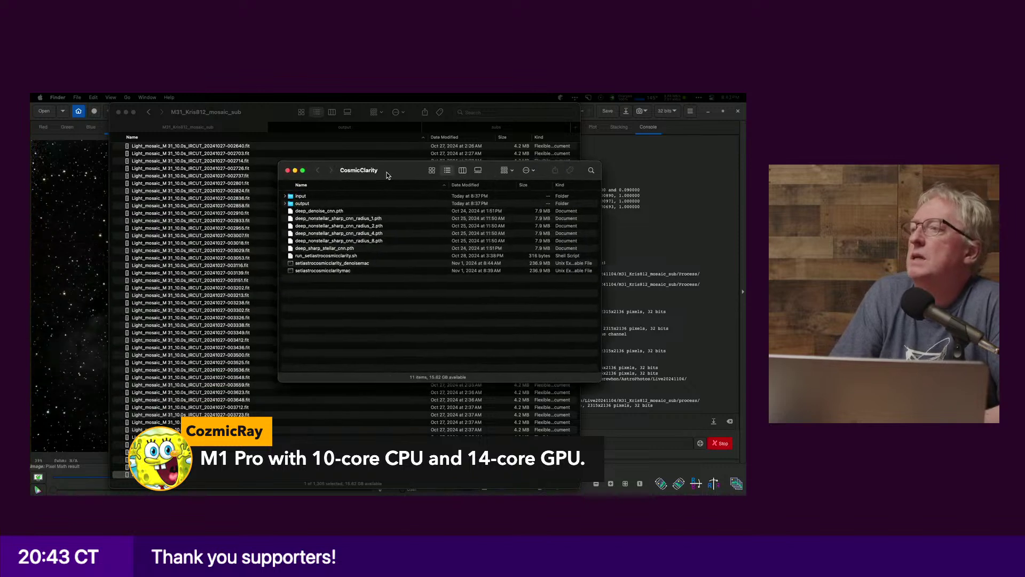
{"action": "left_click_drag", "start_coordinate": [386, 172], "coordinate": [521, 184]}
{"action": "left_click", "coordinate": [278, 109]}
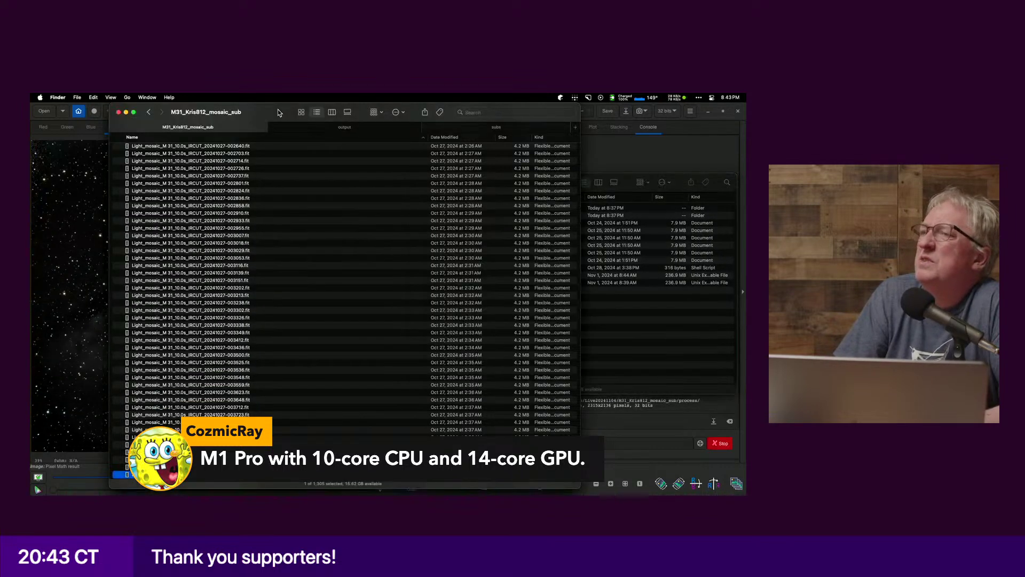
{"action": "left_click_drag", "start_coordinate": [277, 109], "coordinate": [241, 104]}
{"action": "scroll", "coordinate": [276, 390], "scroll_direction": "down", "scroll_amount": 20}
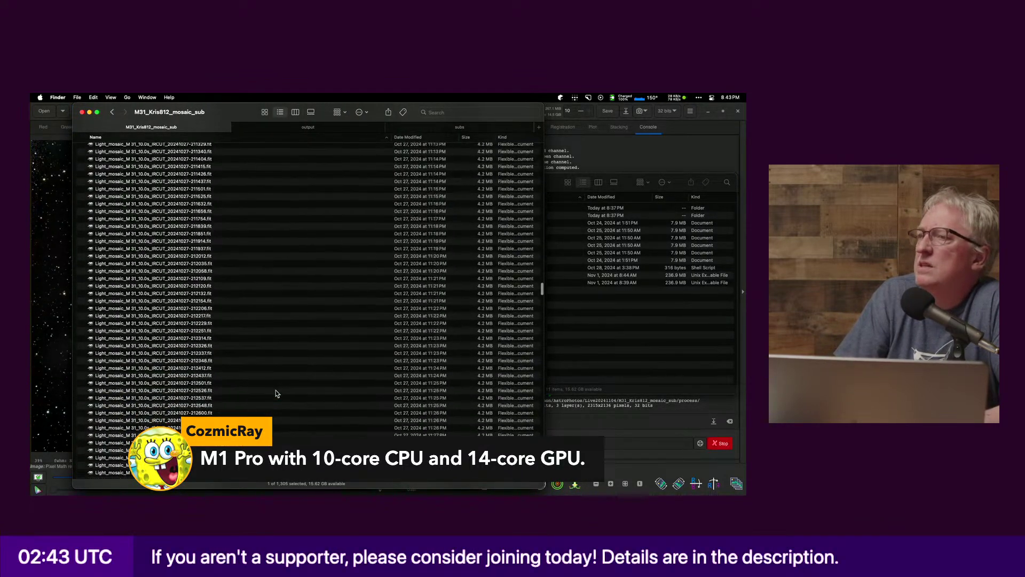
Step: Move r_lights_stacked_GraXpert_NR_AstroBBQ.fits from the mosaic's process folder into the CosmicClarity input folder
{"action": "scroll", "coordinate": [275, 393], "scroll_direction": "down", "scroll_amount": 20}
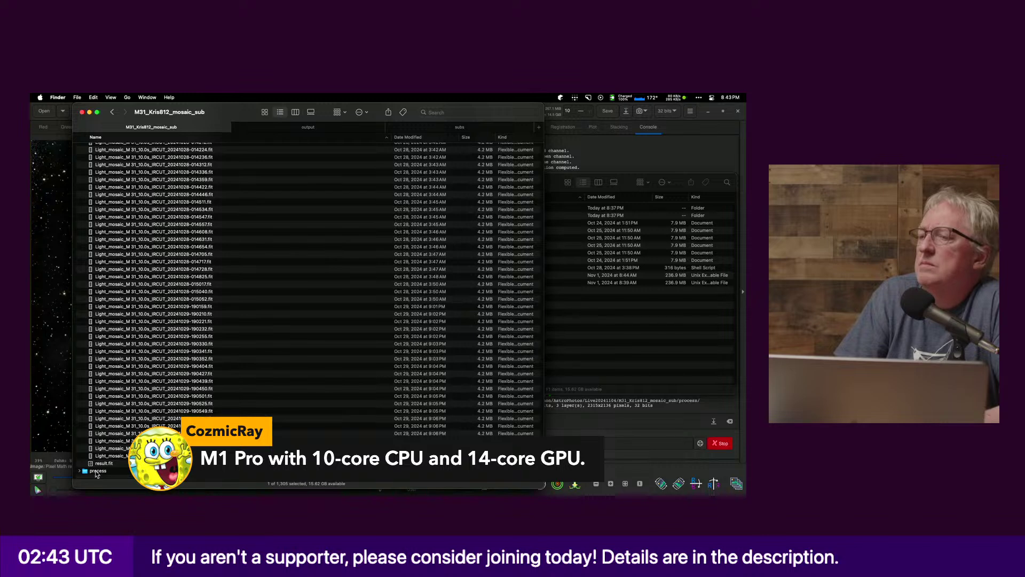
{"action": "left_click", "coordinate": [80, 471]}
{"action": "scroll", "coordinate": [154, 370], "scroll_direction": "down", "scroll_amount": 15}
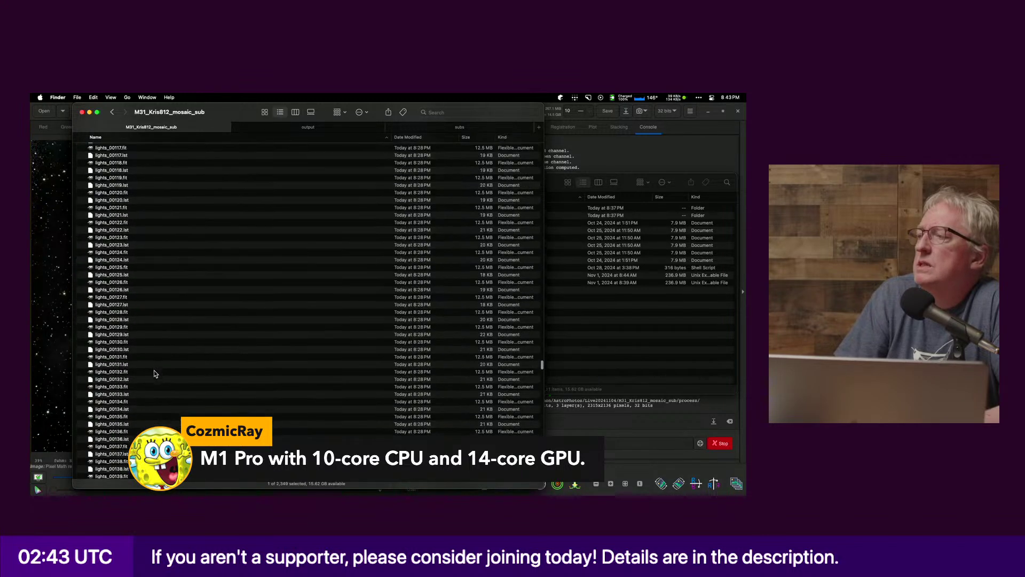
{"action": "scroll", "coordinate": [154, 370], "scroll_direction": "down", "scroll_amount": 20}
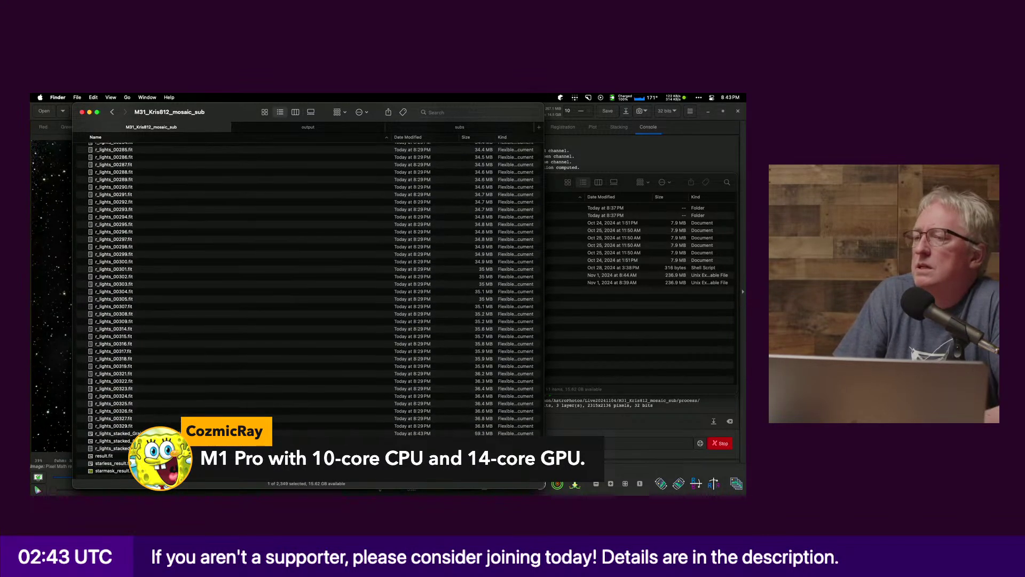
{"action": "left_click", "coordinate": [556, 186]}
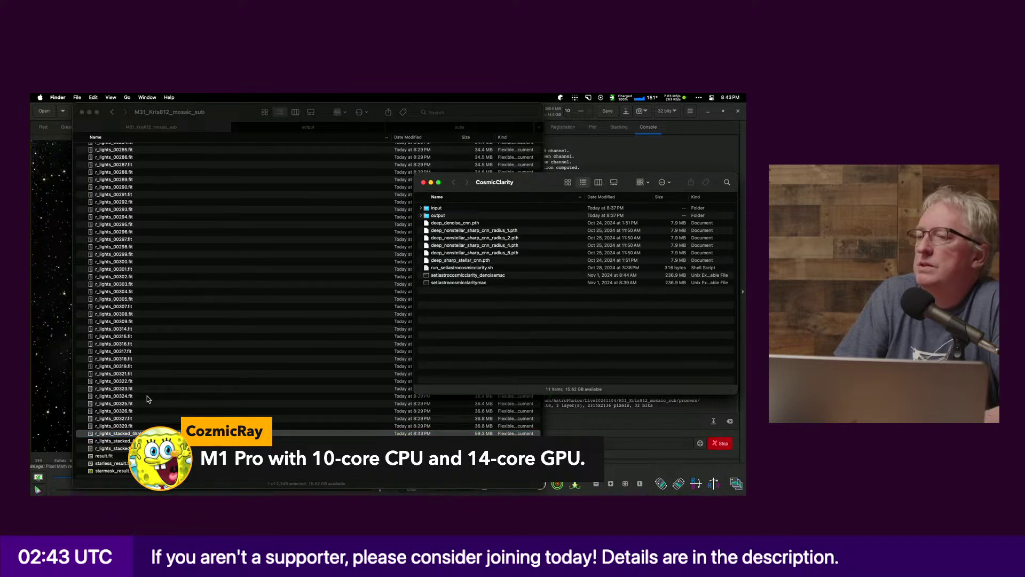
{"action": "left_click_drag", "start_coordinate": [115, 433], "coordinate": [438, 208]}
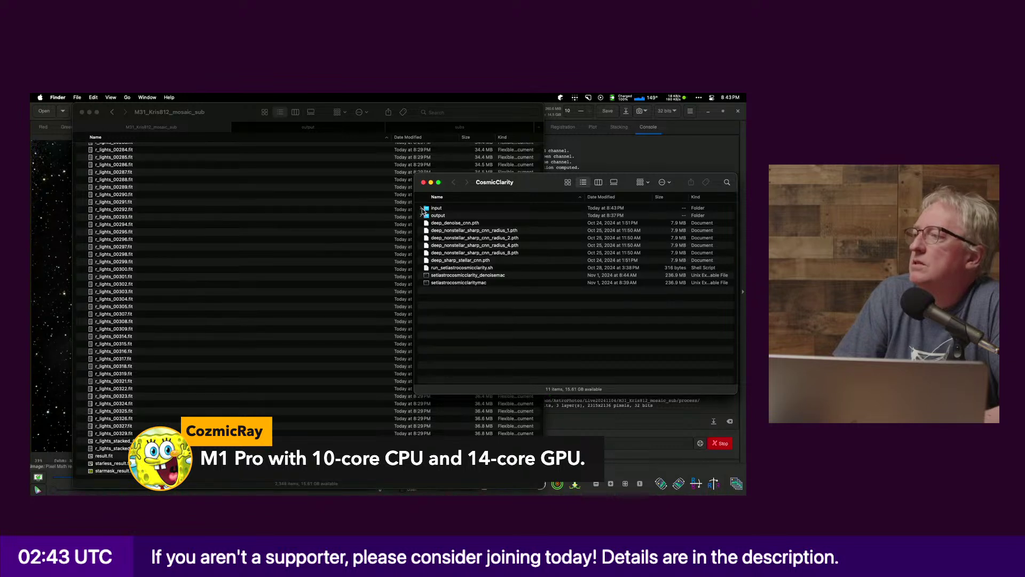
Step: Copy r_lights_stacked_GraXpert_NR_AstroBBQ.fits from the CosmicClarity input folder back into the mosaic's process folder, and bring the CosmicClarity folder forward again
{"action": "left_click", "coordinate": [422, 210]}
{"action": "left_click", "coordinate": [421, 207]}
{"action": "left_click", "coordinate": [447, 216]}
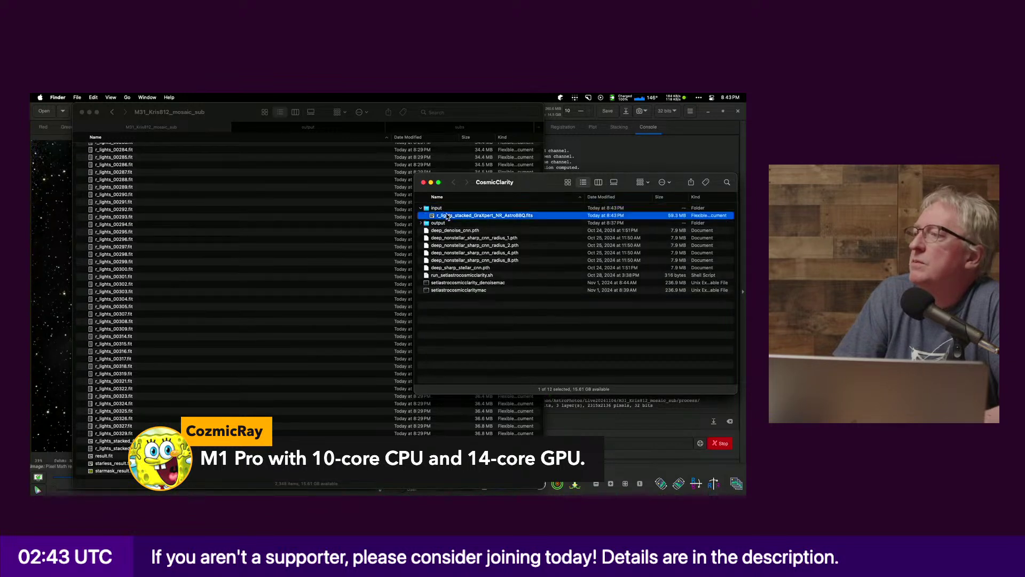
{"action": "left_click_drag", "start_coordinate": [447, 215], "coordinate": [219, 339]}
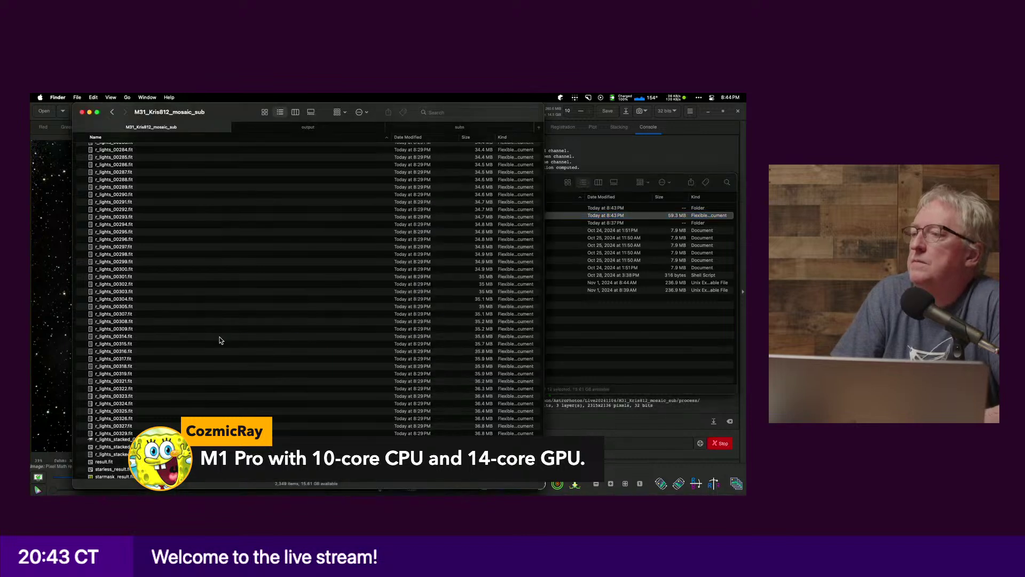
{"action": "left_click", "coordinate": [555, 184]}
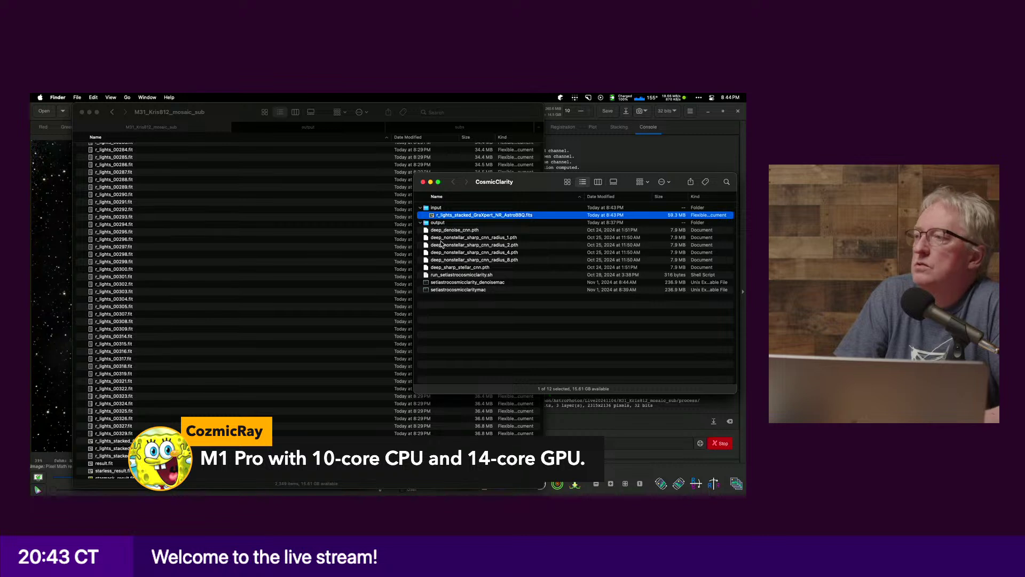
Step: In WezTerm, widen the terminal and rerun ./setiastrocosmicclaritymac with --sharpening_mode 'Both', --stellar_amount 0.90, --nonstellar_strength 2.00 and --nonstellar_amount 0.50
{"action": "key", "text": "super+shift+Tab"}
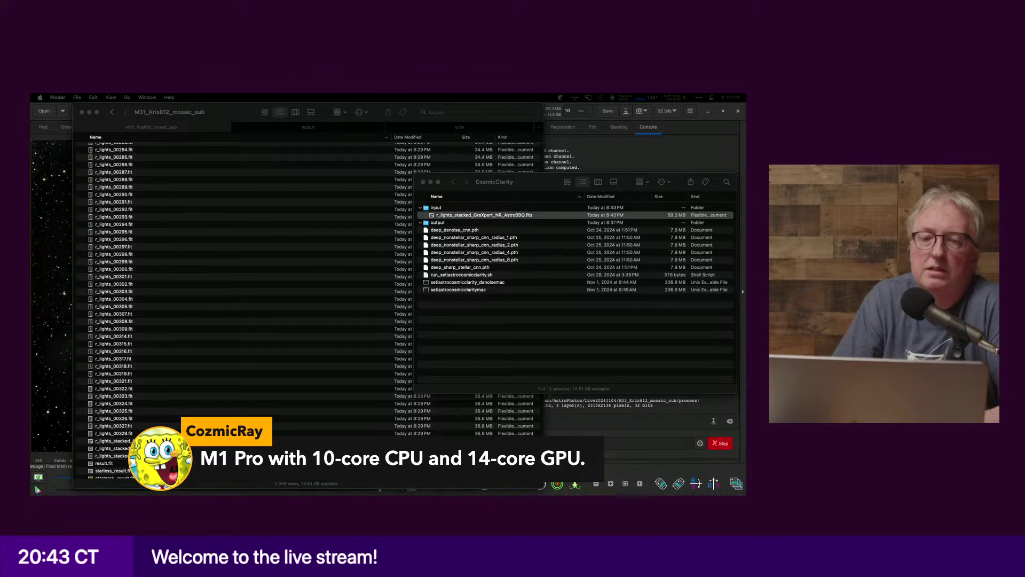
{"action": "key", "text": "super+Tab"}
{"action": "key", "text": "Up"}
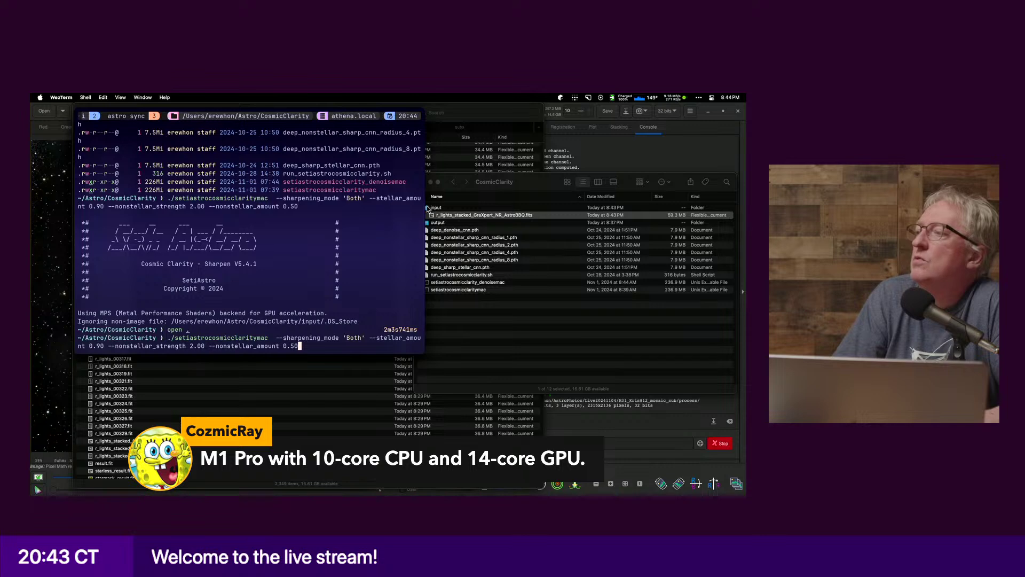
{"action": "left_click_drag", "start_coordinate": [425, 208], "coordinate": [698, 201]}
{"action": "key", "text": "Return"}
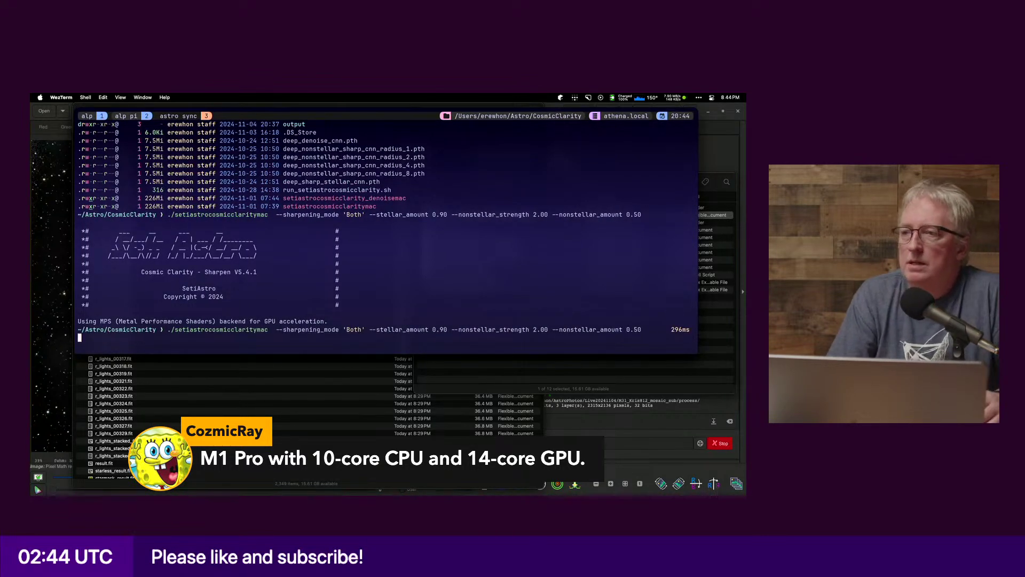
Step: Shorten the terminal window and move the CosmicClarity folder window below the terminal output
{"action": "left_click_drag", "start_coordinate": [548, 354], "coordinate": [539, 308]}
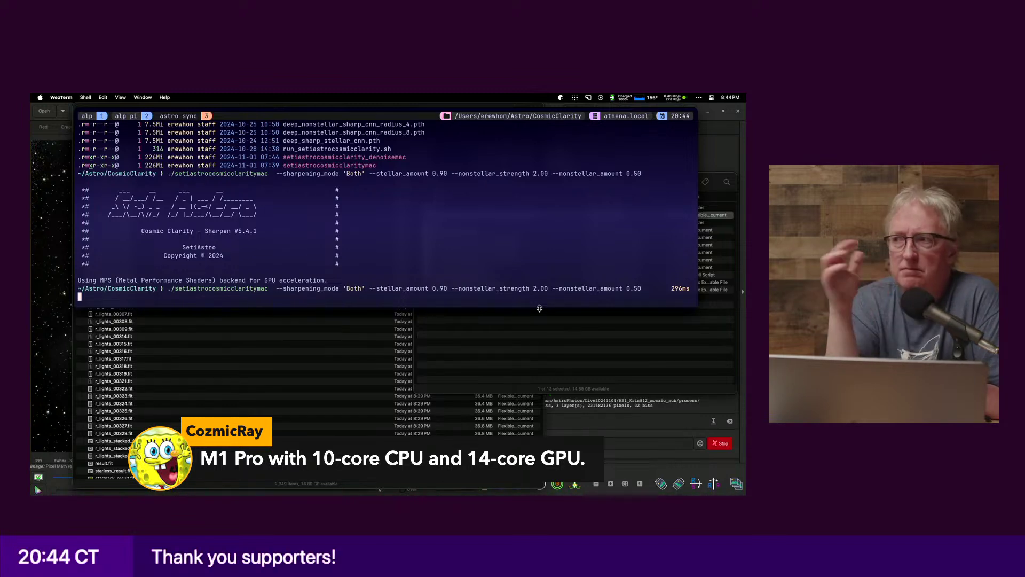
{"action": "left_click", "coordinate": [522, 349]}
{"action": "left_click_drag", "start_coordinate": [534, 188], "coordinate": [491, 273]}
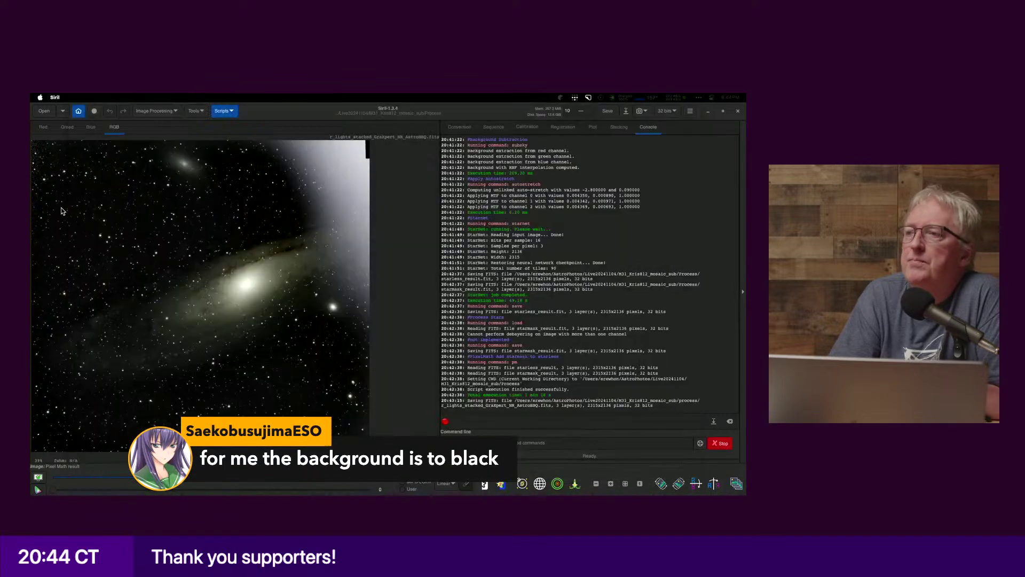
Step: View the stacked image in Siril, and preview r_lights_stacked_GraXpert_NR_AstroBBQ_sharpened.fits from the CosmicClarity output folder
{"action": "left_click", "coordinate": [63, 210]}
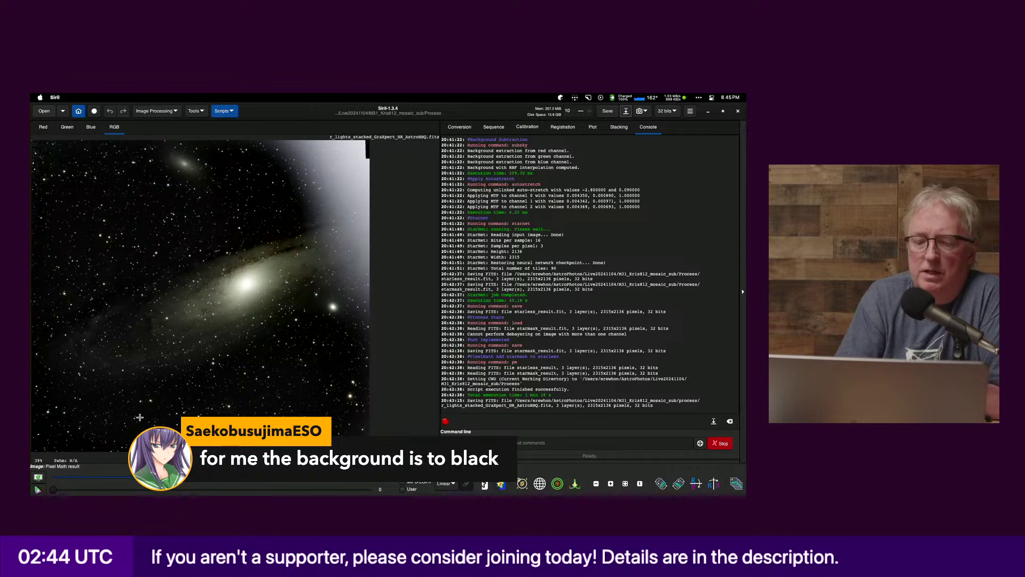
{"action": "key", "text": "ctrl+Right"}
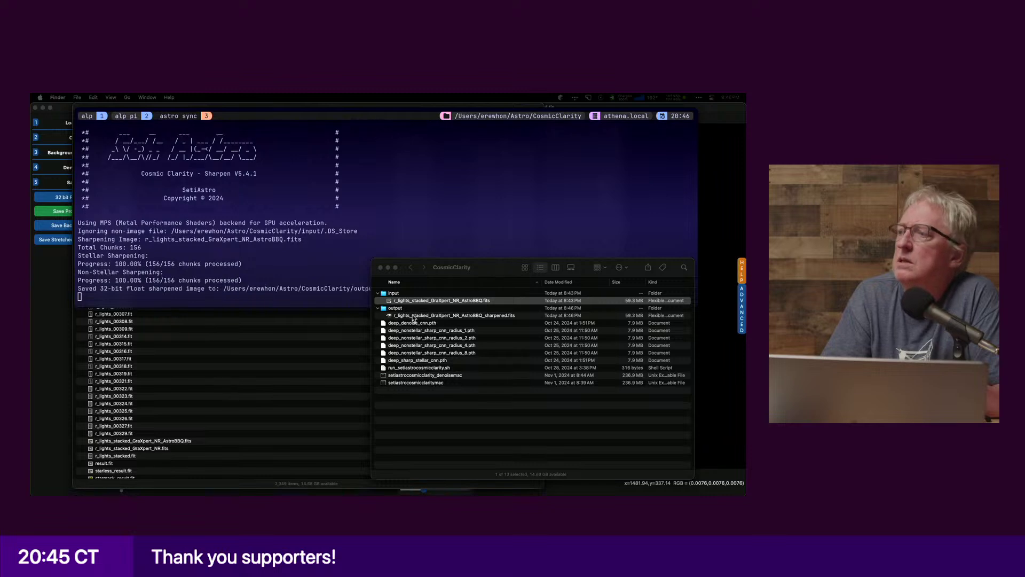
{"action": "left_click", "coordinate": [415, 320]}
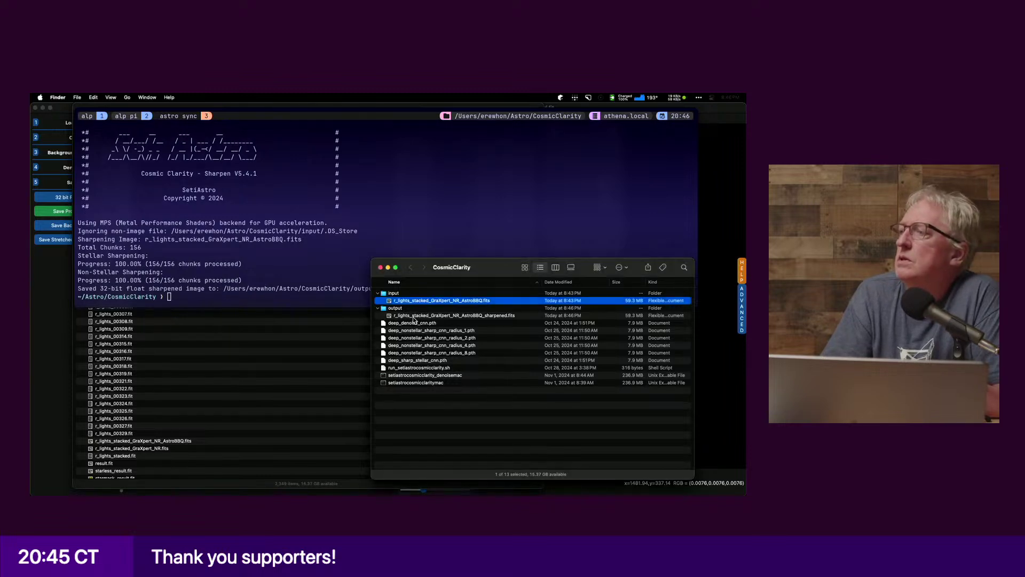
{"action": "left_click", "coordinate": [414, 319]}
{"action": "key", "text": "space"}
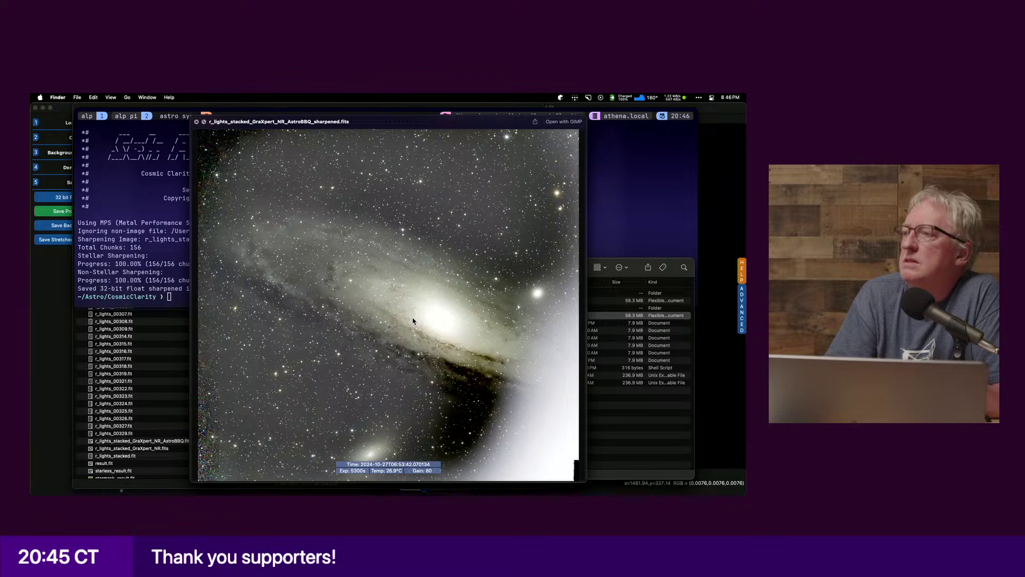
{"action": "key", "text": "space"}
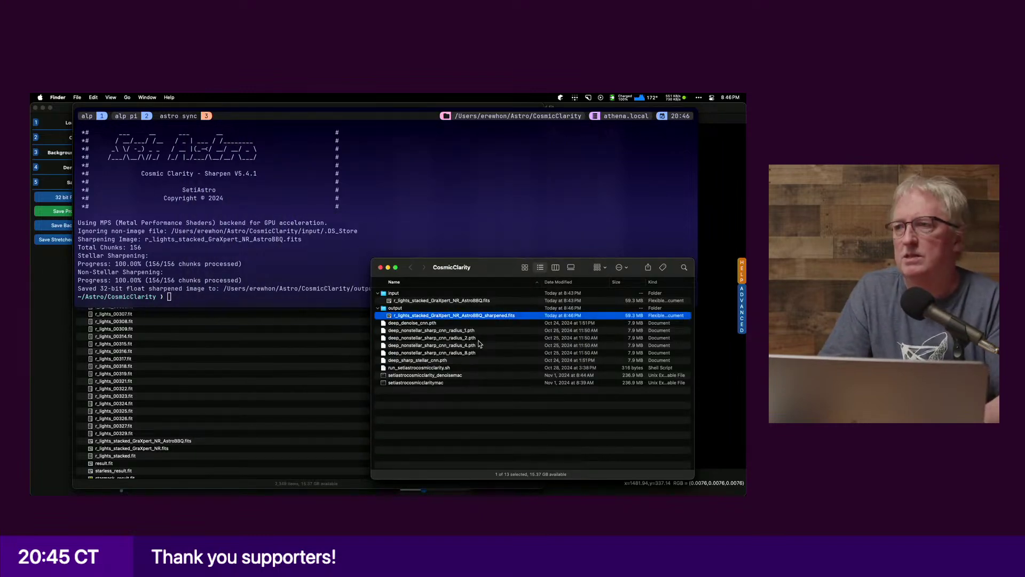
Step: In Siril, save the unsharpened image to the process folder as the PNG file r_lights_stacked_GraXpert_NR_AstroBBQ.png
{"action": "key", "text": "super+Tab"}
{"action": "key", "text": "super+Tab"}
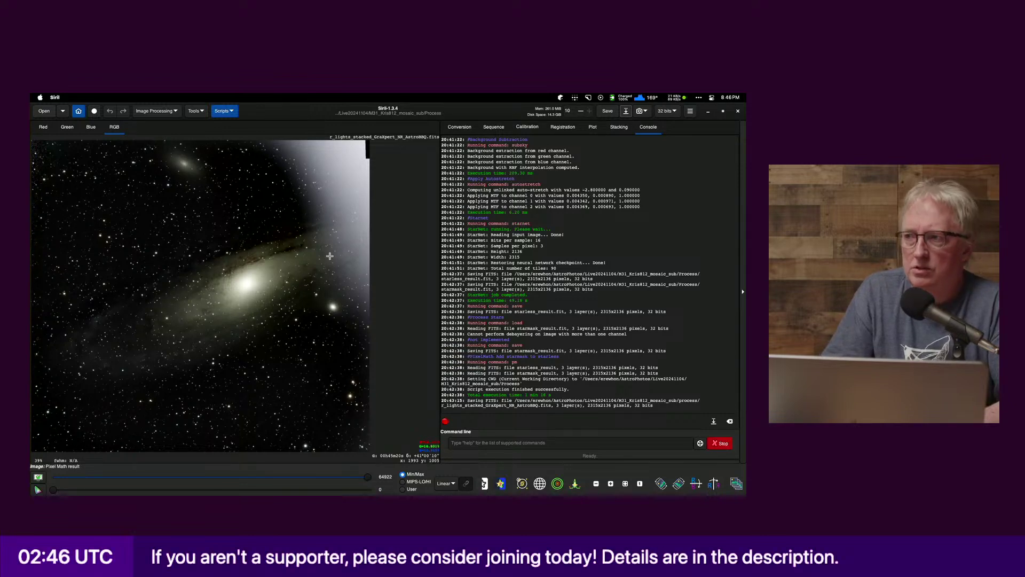
{"action": "left_click", "coordinate": [626, 111]}
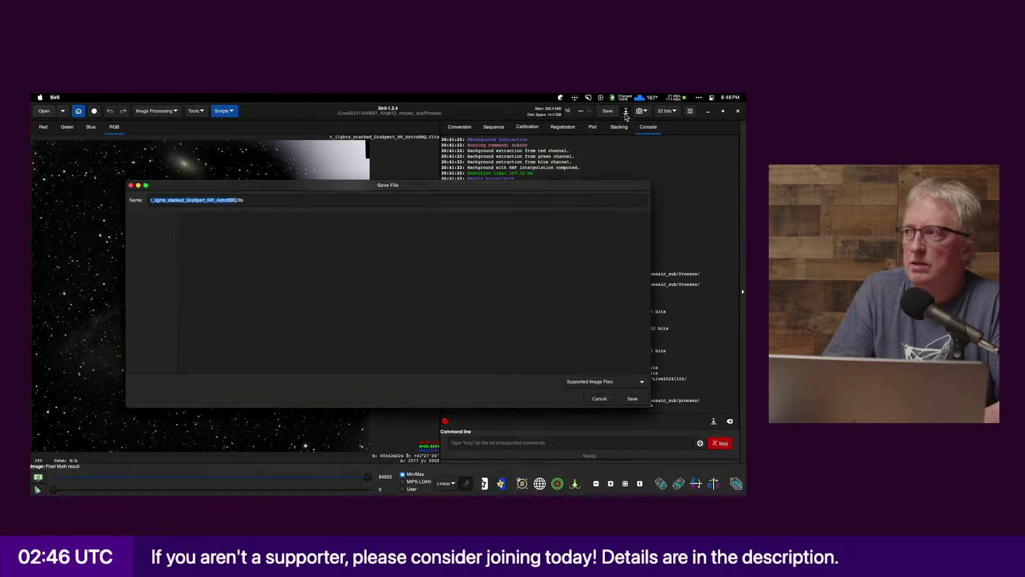
{"action": "left_click", "coordinate": [598, 383]}
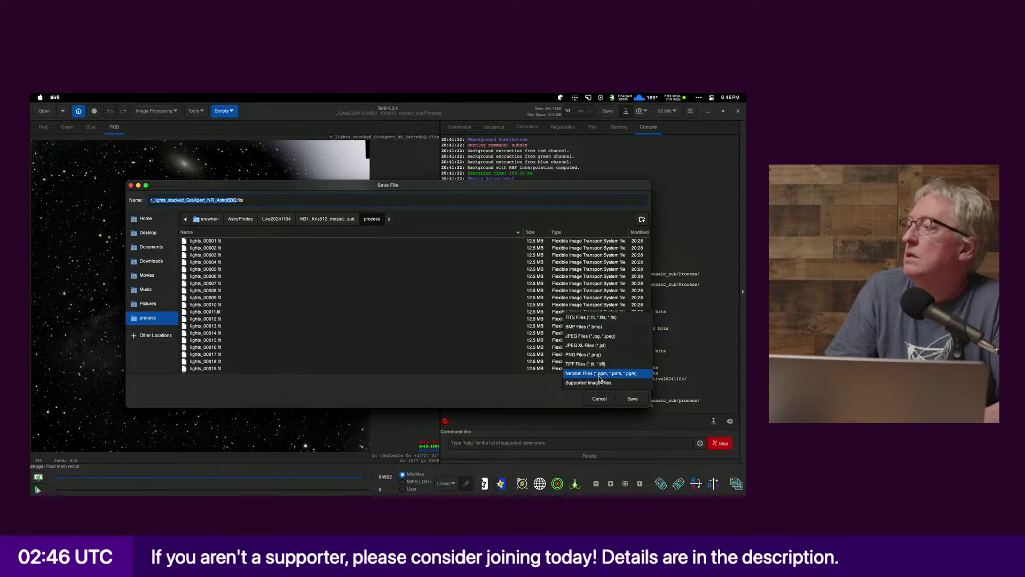
{"action": "left_click", "coordinate": [601, 356]}
{"action": "left_click", "coordinate": [632, 399]}
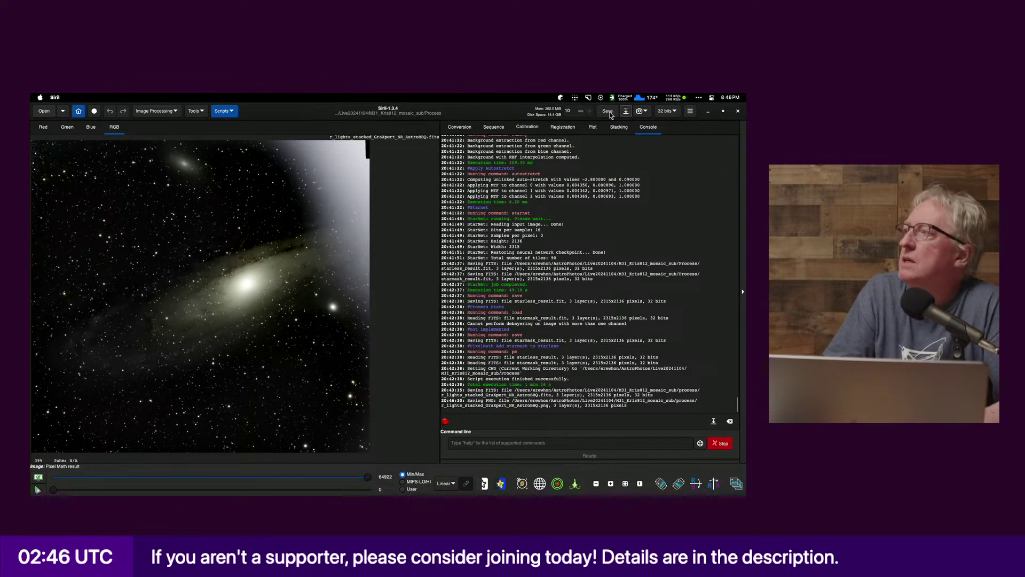
Step: Start opening an image from the process folder, and copy the sharpened FITS file there from the CosmicClarity output folder in Finder
{"action": "left_click", "coordinate": [44, 110]}
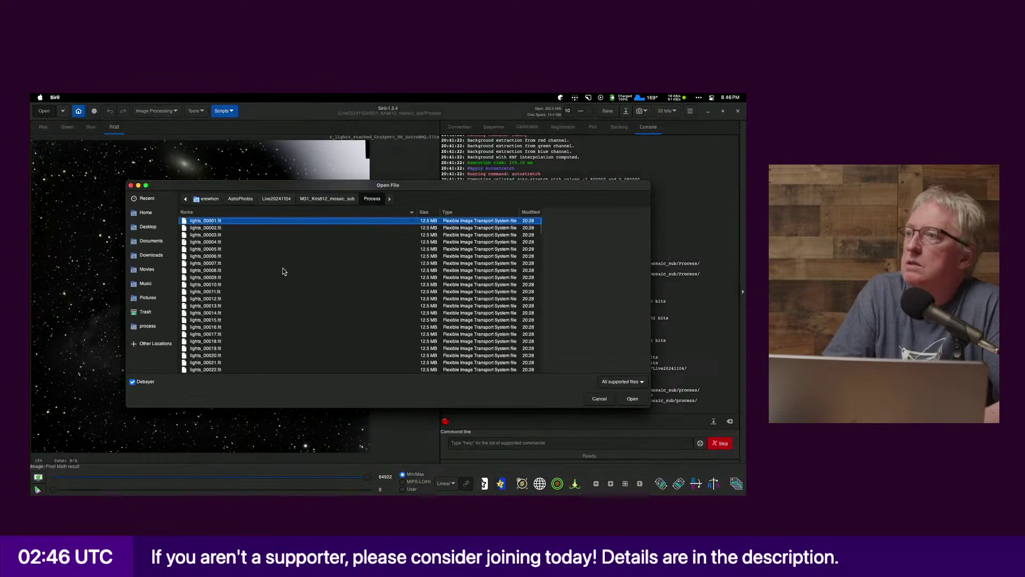
{"action": "scroll", "coordinate": [283, 269], "scroll_direction": "down", "scroll_amount": 20}
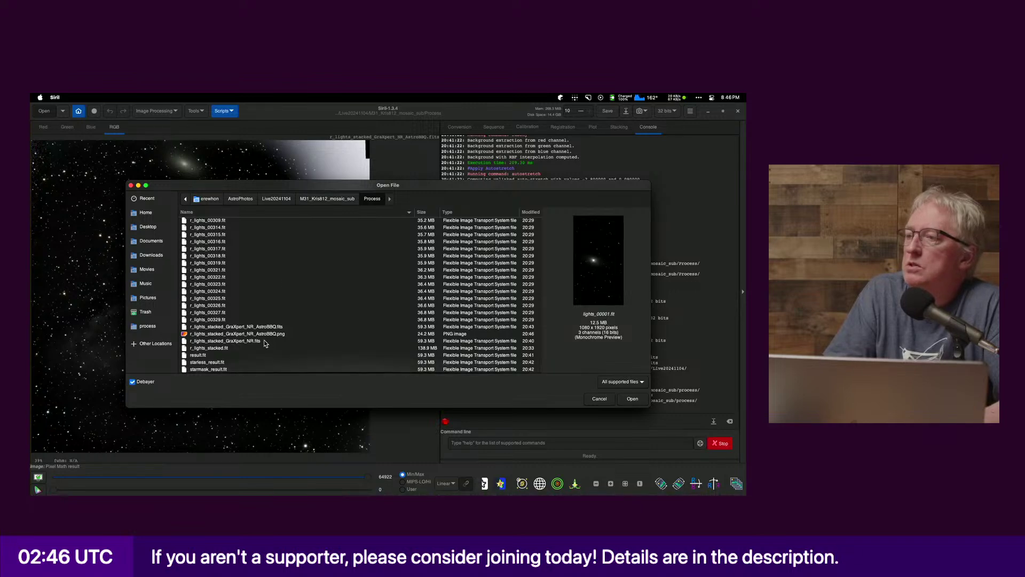
{"action": "key", "text": "super+Tab"}
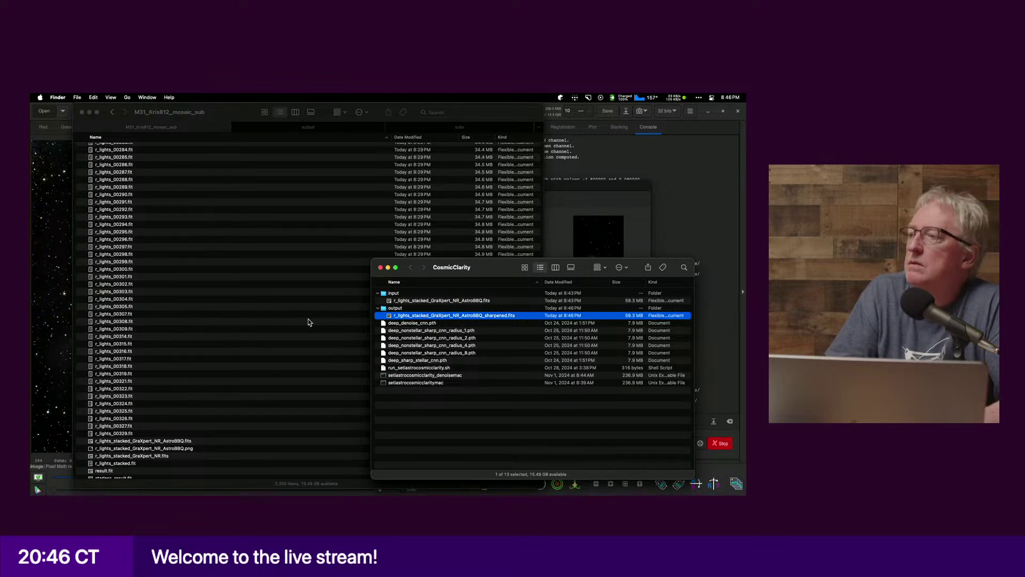
{"action": "left_click_drag", "start_coordinate": [414, 317], "coordinate": [255, 334]}
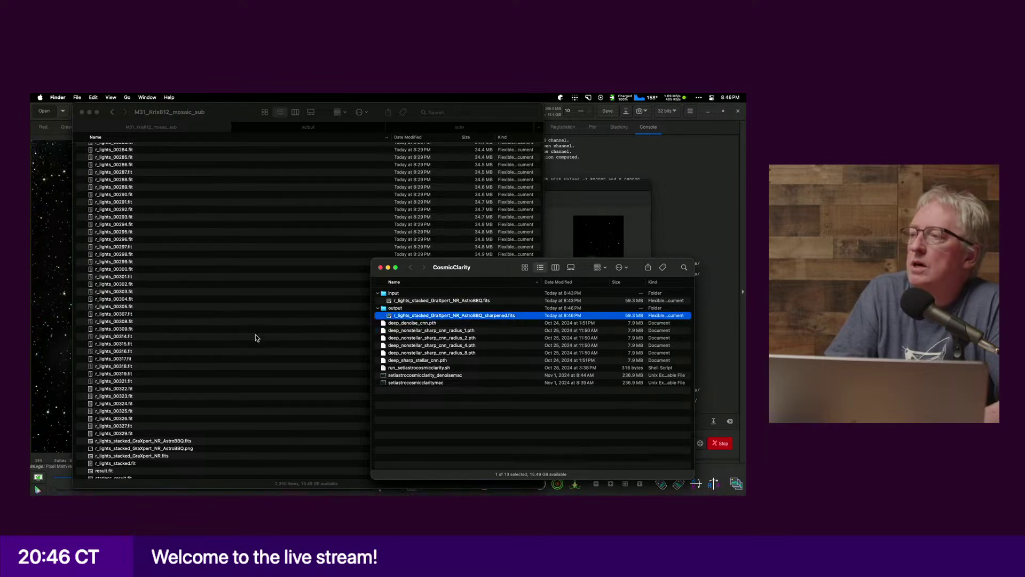
Step: Return to Siril and open r_lights_stacked_GraXpert_NR_AstroBBQ_sharpened.fits from the process folder
{"action": "key", "text": "super+Tab"}
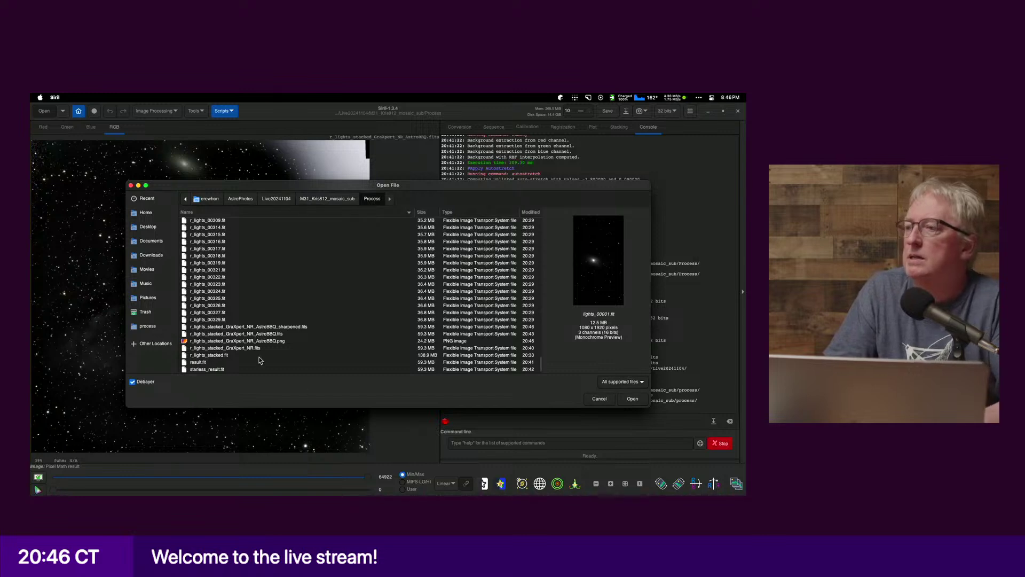
{"action": "left_click", "coordinate": [291, 331]}
{"action": "double_click", "coordinate": [291, 330]}
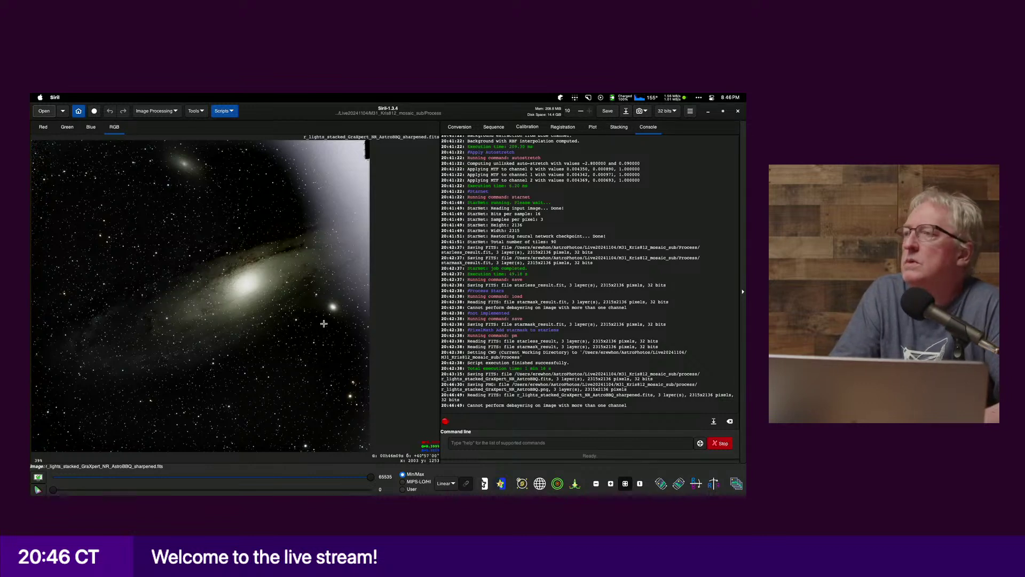
Step: Save the sharpened image to the process folder as the PNG file r_lights_stacked_GraXpert_NR_AstroBBQ_sharpened.png
{"action": "left_click", "coordinate": [626, 110]}
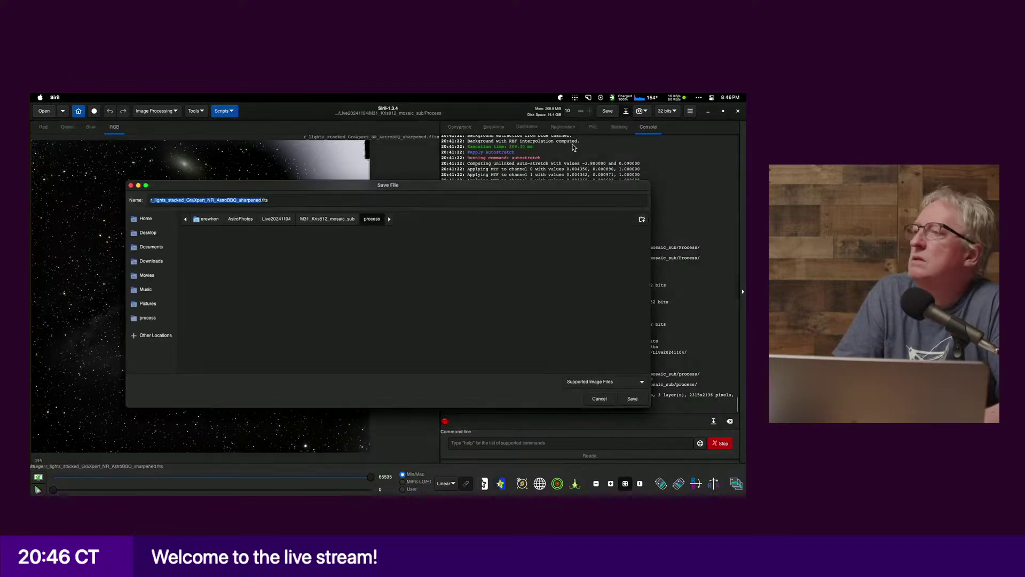
{"action": "left_click", "coordinate": [584, 382]}
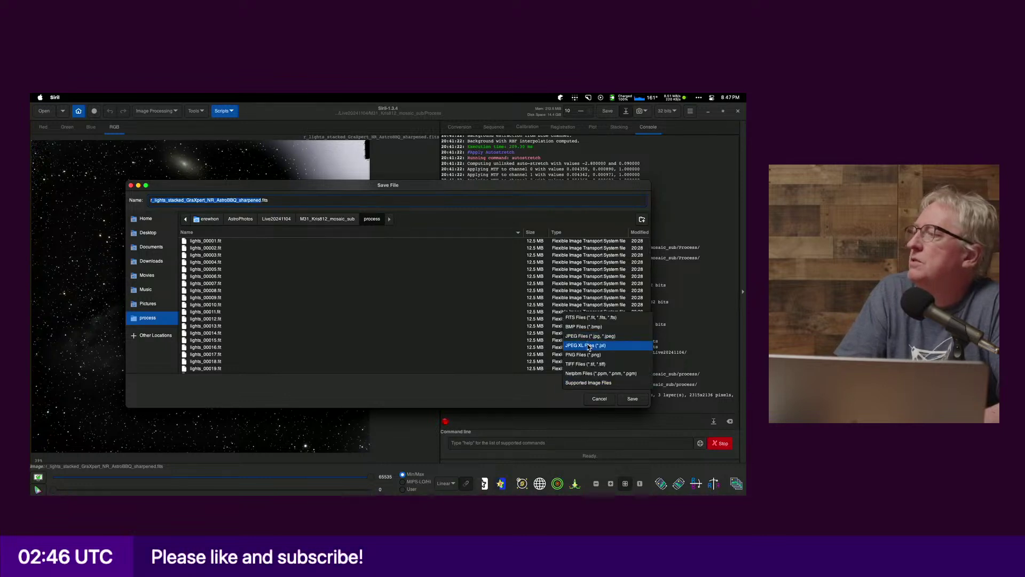
{"action": "left_click", "coordinate": [591, 355]}
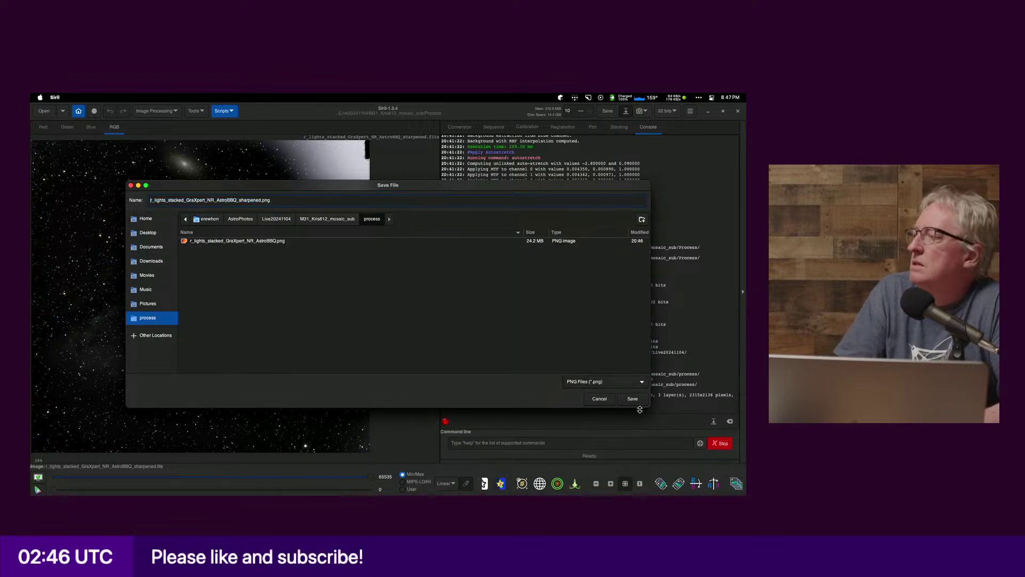
{"action": "left_click", "coordinate": [633, 399]}
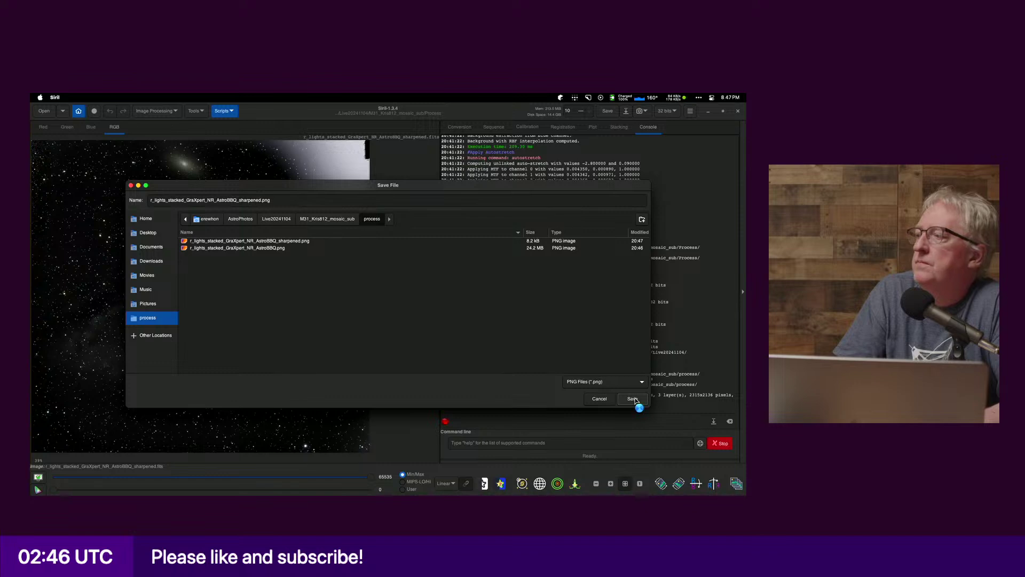
Step: Open r_lights_stacked_GraXpert_NR_AstroBBQ_sharpened.png from the process folder in Preview to inspect it, and return to the Finder file list
{"action": "key", "text": "super+Tab"}
{"action": "key", "text": "super+Tab"}
{"action": "key", "text": "super+shift+Tab"}
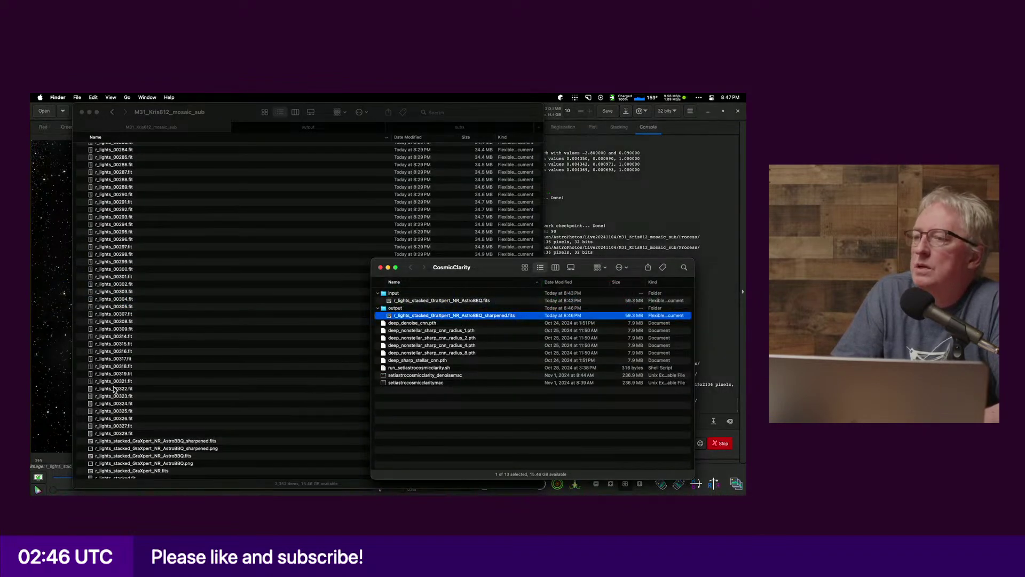
{"action": "left_click", "coordinate": [168, 442]}
{"action": "double_click", "coordinate": [168, 449]}
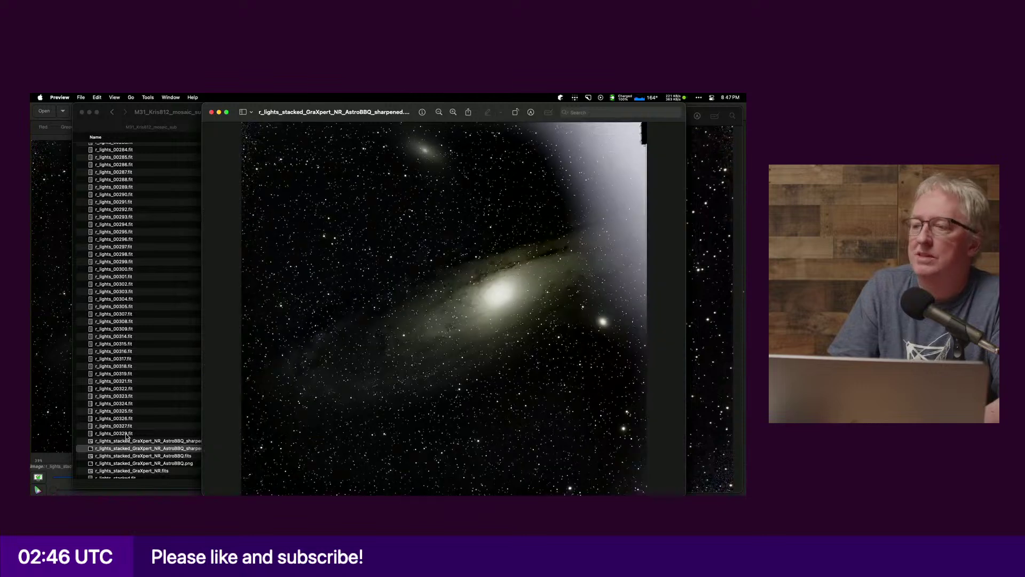
{"action": "left_click", "coordinate": [155, 487]}
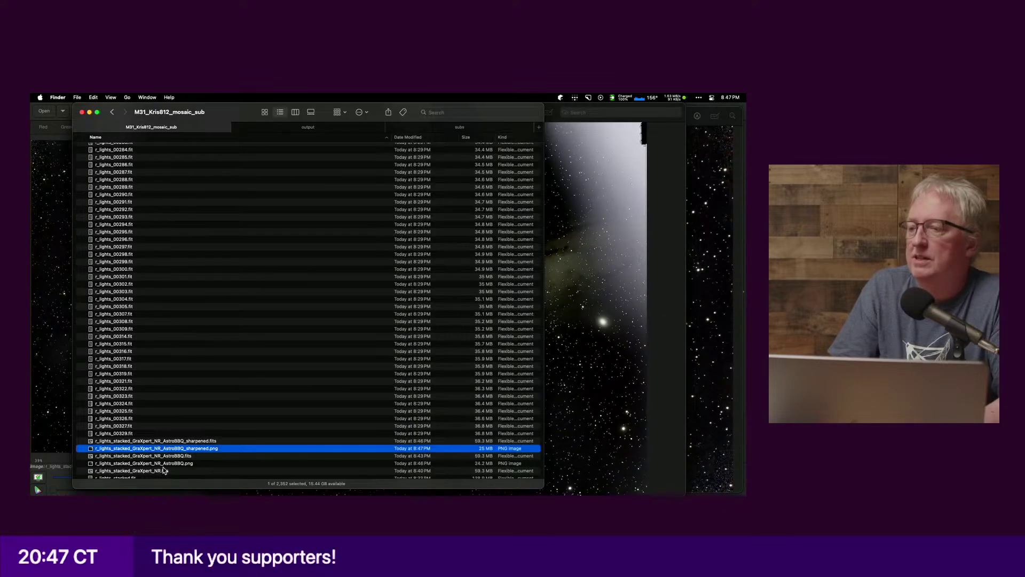
Step: Open r_lights_stacked_GraXpert_NR_AstroBBQ.png from the process folder and arrange the sharpened PNG beside it for comparison
{"action": "double_click", "coordinate": [170, 463]}
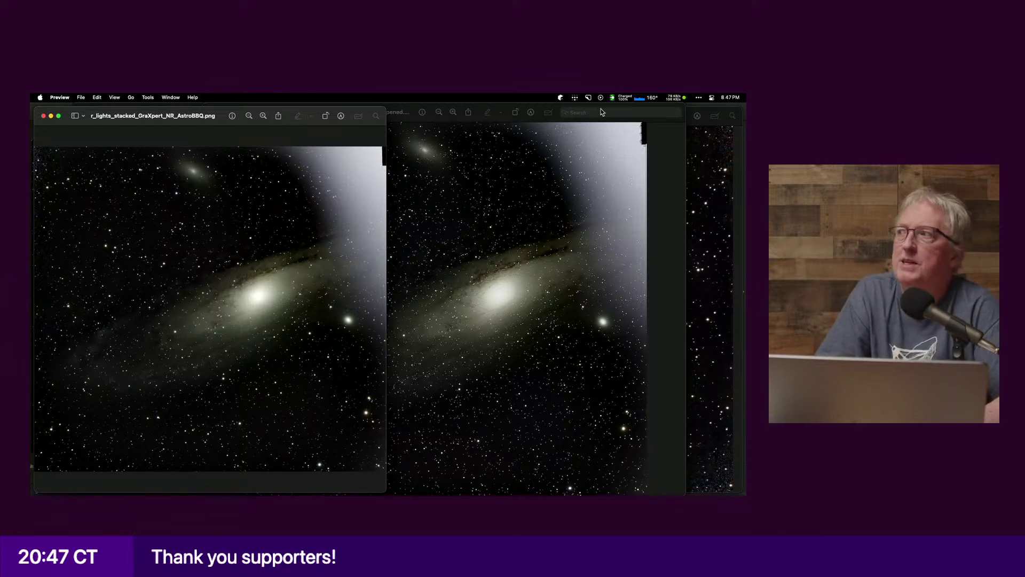
{"action": "left_click", "coordinate": [576, 107]}
{"action": "key", "text": "ctrl+shift+Right"}
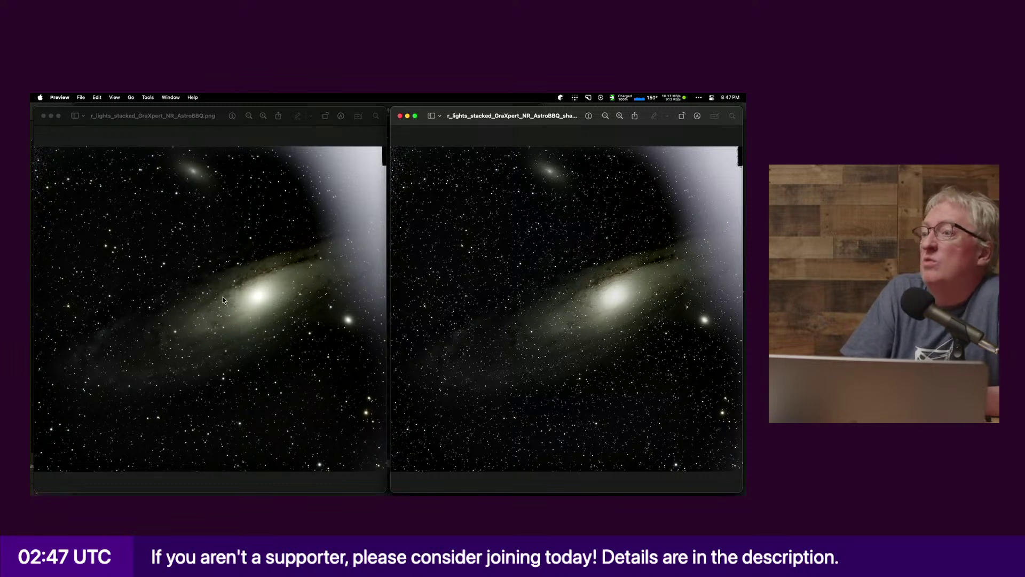
Step: Compare the galaxy's dust lanes, core and surrounding stars in the unsharpened and sharpened PNGs at several magnifications
{"action": "left_click", "coordinate": [168, 331]}
{"action": "scroll", "coordinate": [169, 331], "scroll_direction": "up", "scroll_amount": 5}
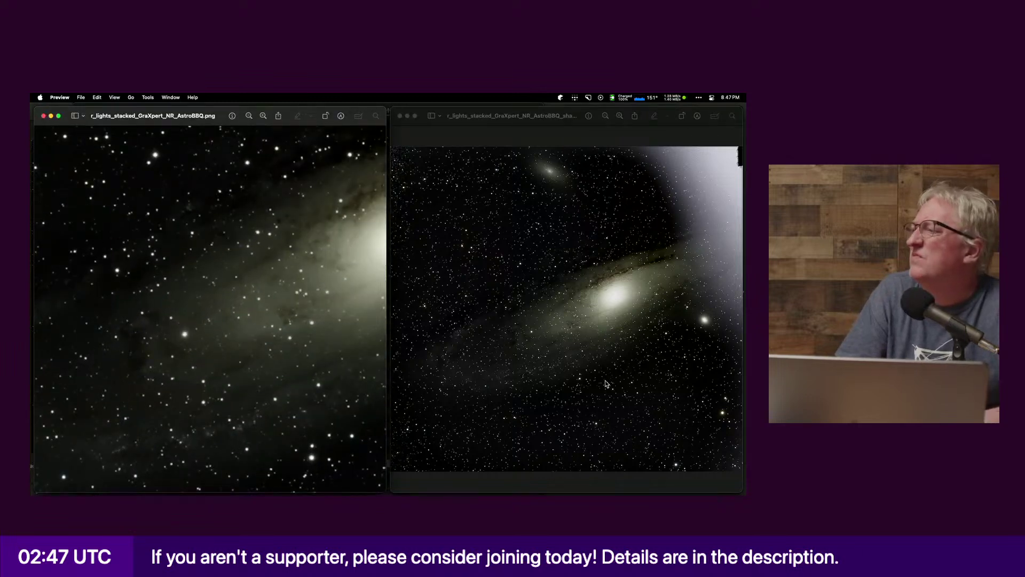
{"action": "scroll", "coordinate": [565, 330], "scroll_direction": "up", "scroll_amount": 5}
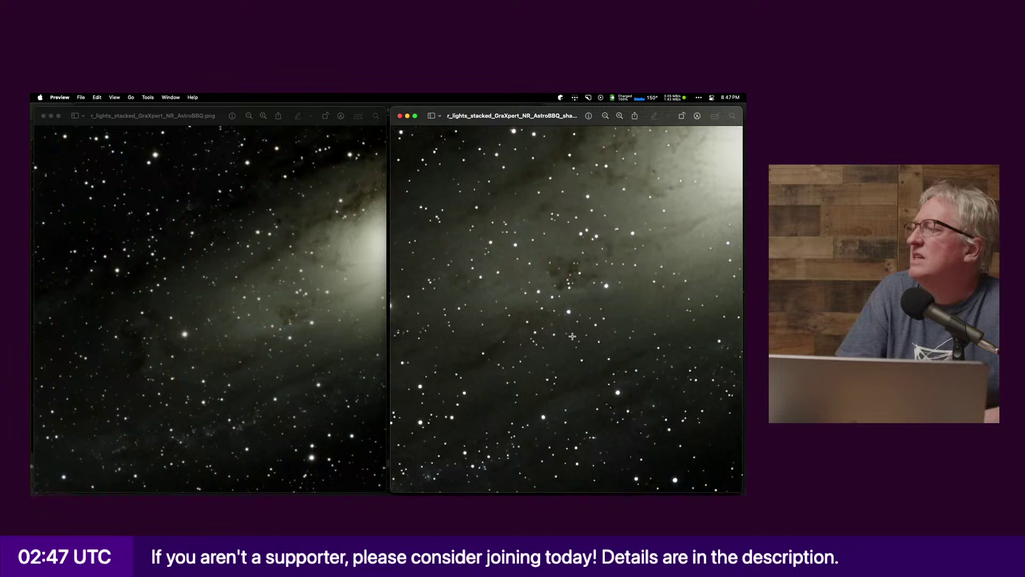
{"action": "scroll", "coordinate": [572, 336], "scroll_direction": "down", "scroll_amount": 5}
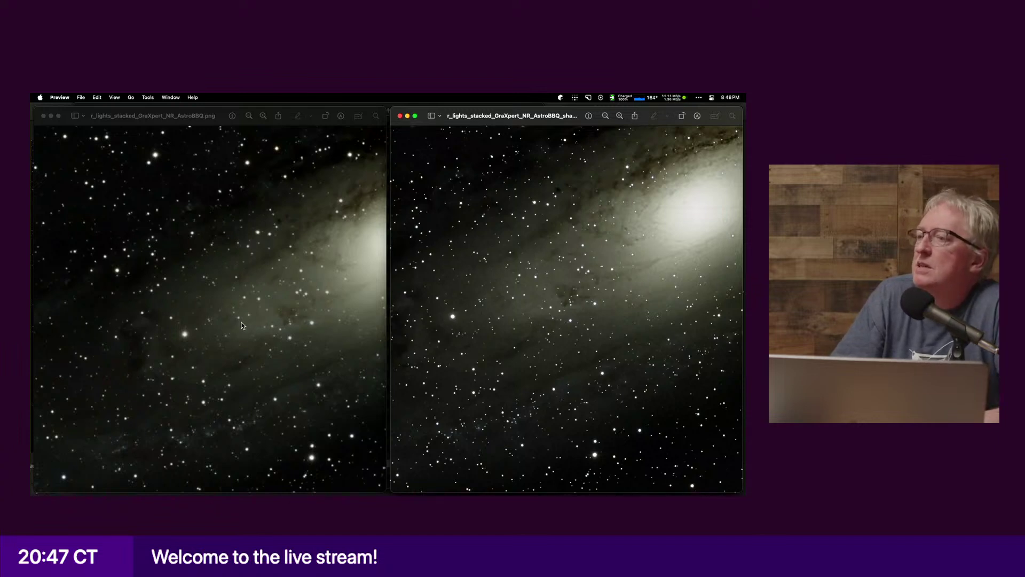
{"action": "scroll", "coordinate": [457, 321], "scroll_direction": "up", "scroll_amount": 5}
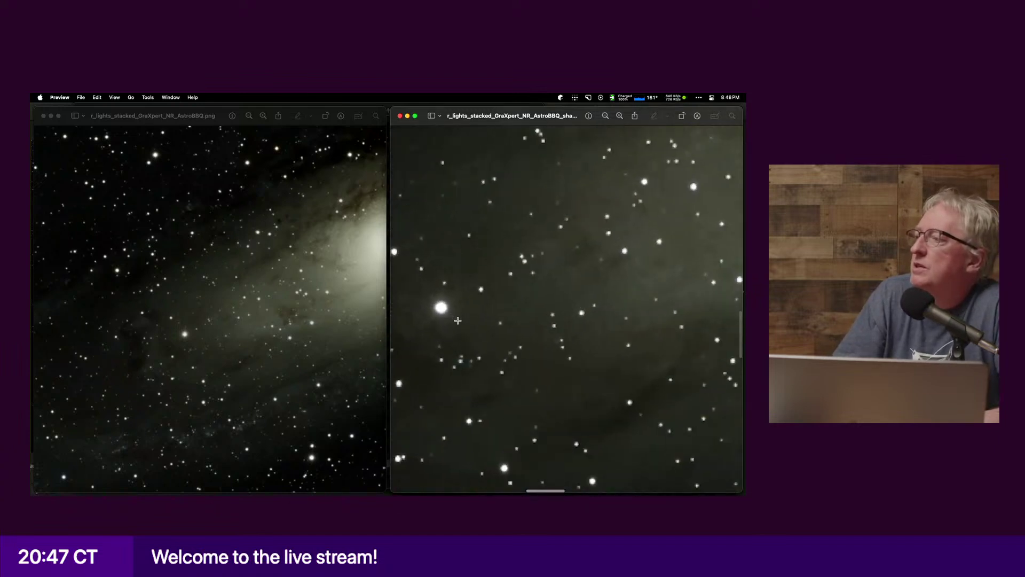
{"action": "scroll", "coordinate": [493, 327], "scroll_direction": "down", "scroll_amount": 5}
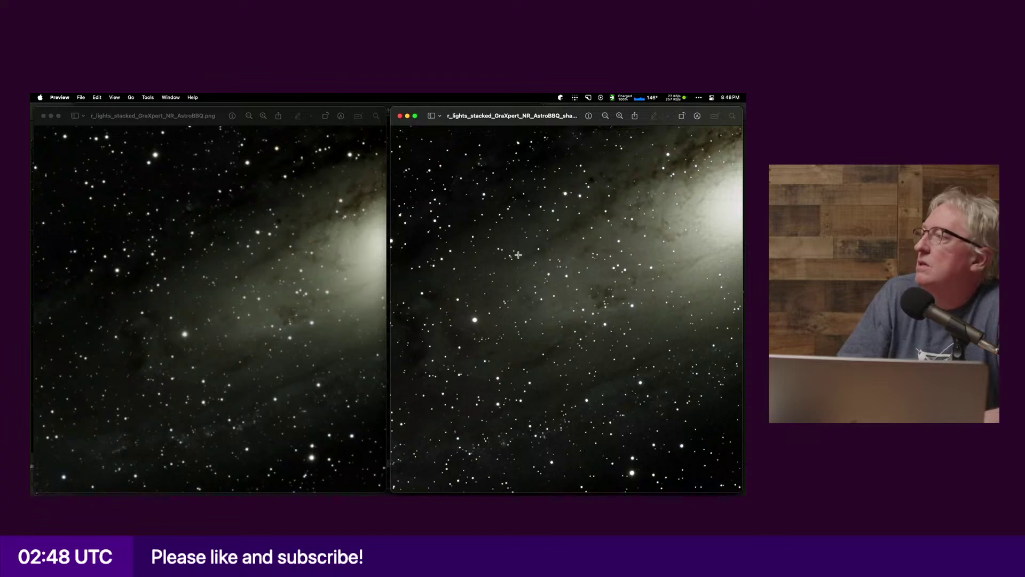
{"action": "scroll", "coordinate": [454, 280], "scroll_direction": "down", "scroll_amount": 5}
{"action": "scroll", "coordinate": [454, 279], "scroll_direction": "up", "scroll_amount": 8}
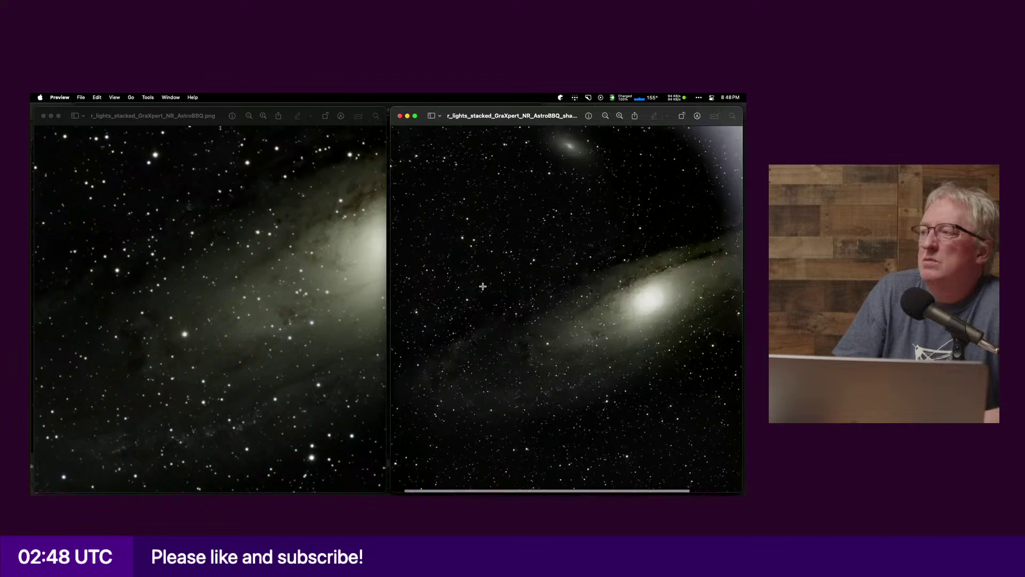
{"action": "scroll", "coordinate": [485, 288], "scroll_direction": "right", "scroll_amount": 3}
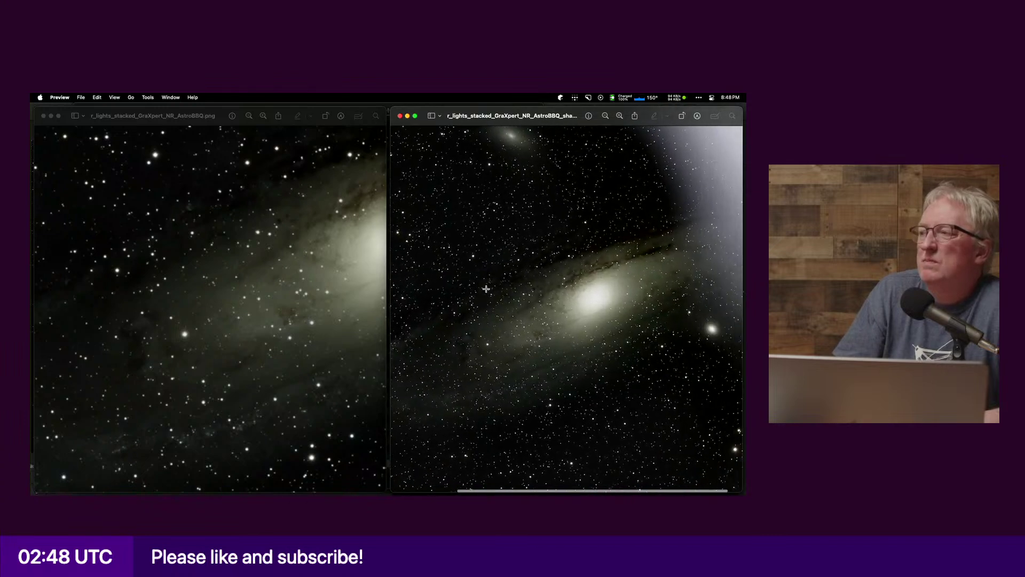
{"action": "left_click", "coordinate": [302, 287]}
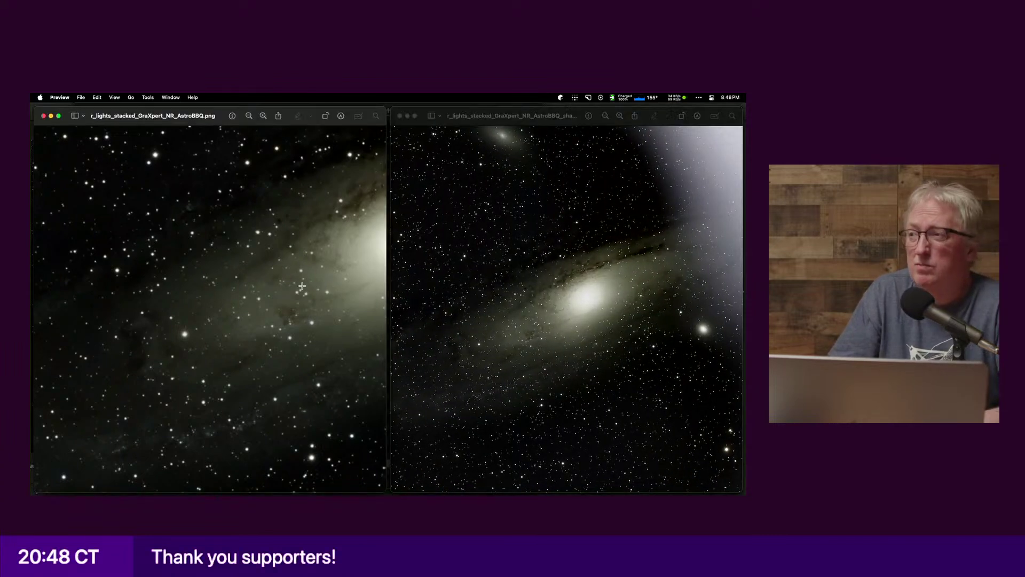
{"action": "scroll", "coordinate": [302, 286], "scroll_direction": "down", "scroll_amount": 5}
{"action": "scroll", "coordinate": [302, 286], "scroll_direction": "up", "scroll_amount": 2}
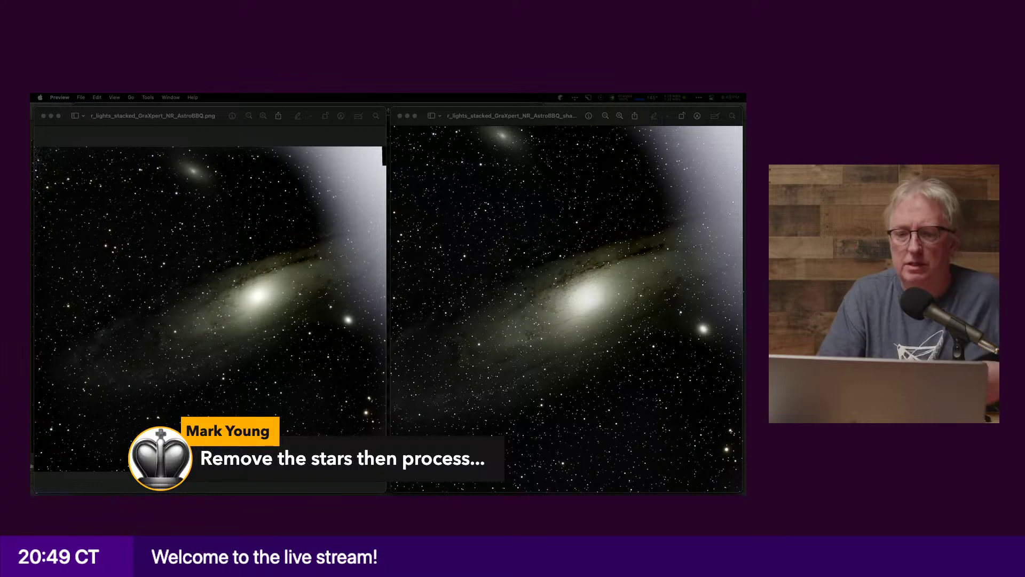
Step: Close both M31 comparison images and the r_lights_stacked_471 galaxy images behind them
{"action": "key", "text": "super+Tab"}
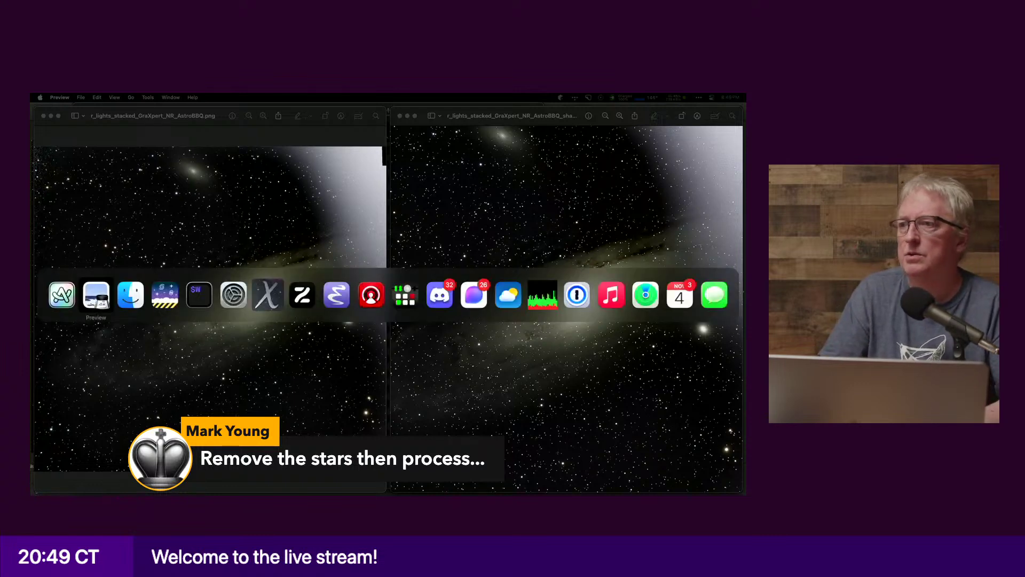
{"action": "key", "text": "super+Tab"}
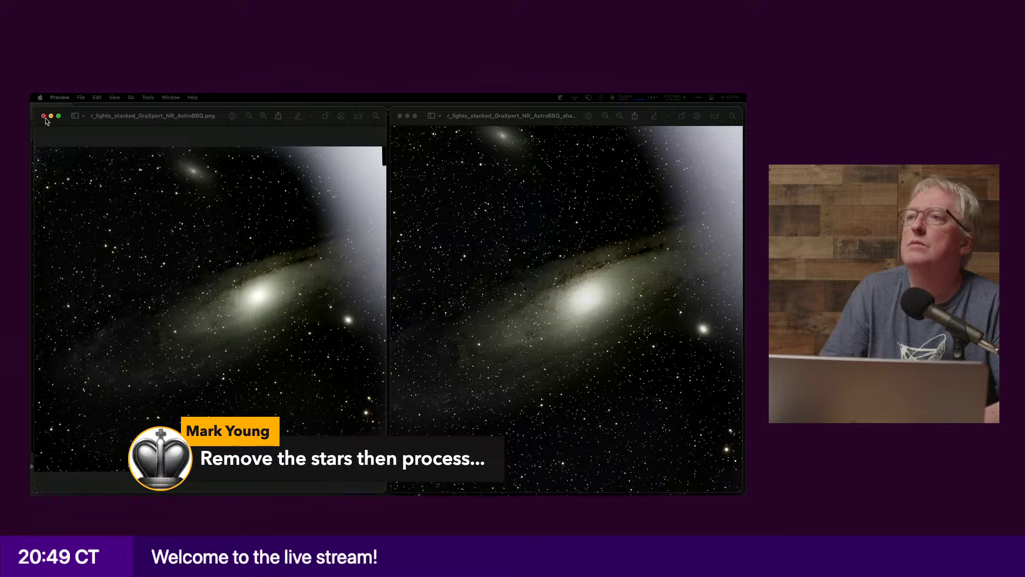
{"action": "left_click", "coordinate": [43, 115]}
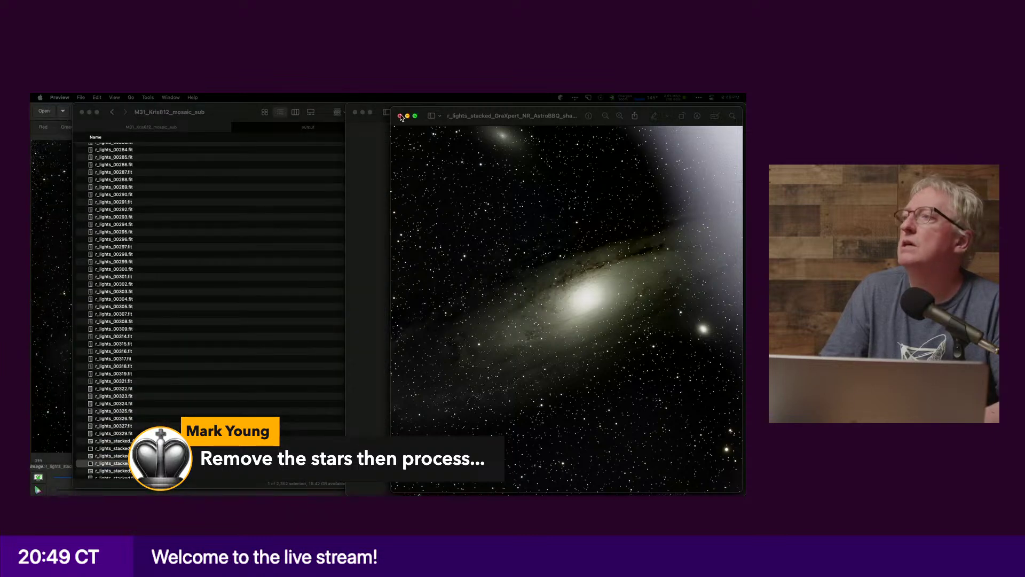
{"action": "left_click", "coordinate": [400, 116]}
{"action": "left_click", "coordinate": [398, 120]}
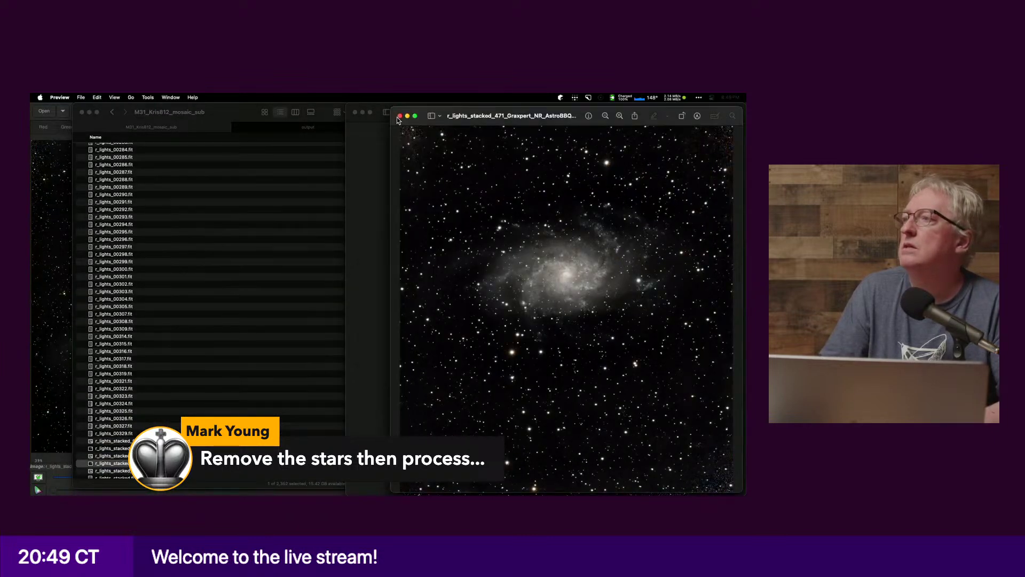
{"action": "left_click", "coordinate": [399, 117]}
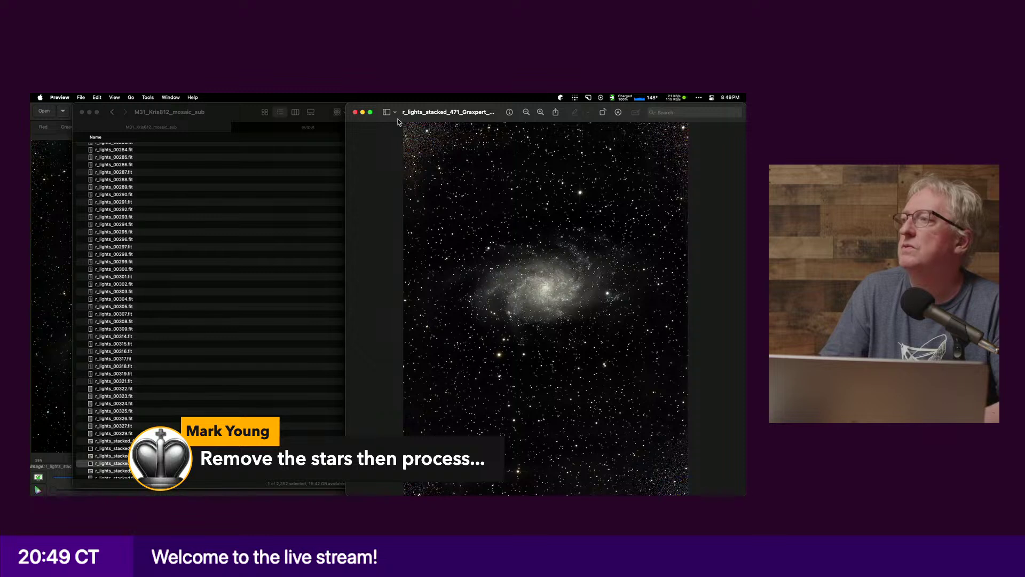
{"action": "left_click", "coordinate": [355, 113]}
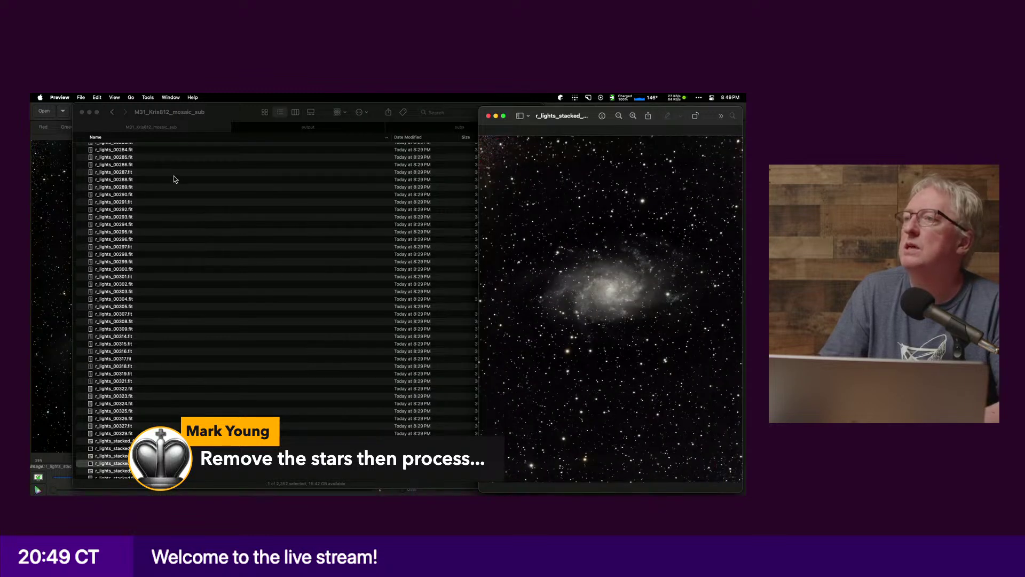
Step: Close the Finder window for the M31_Kris812_mosaic_sub data and the last open galaxy image
{"action": "left_click", "coordinate": [114, 116]}
{"action": "left_click", "coordinate": [114, 115]}
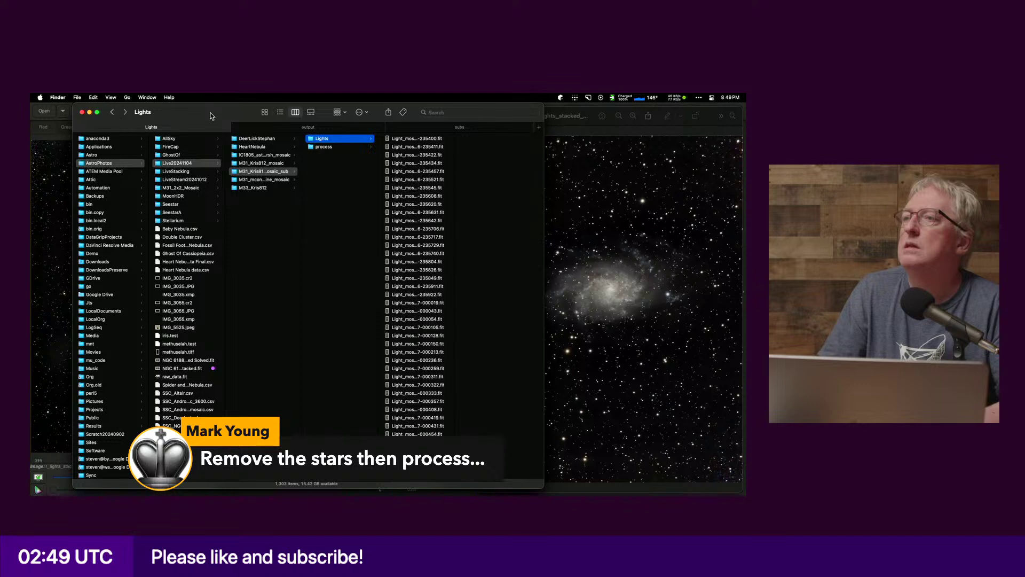
{"action": "key", "text": "super+w"}
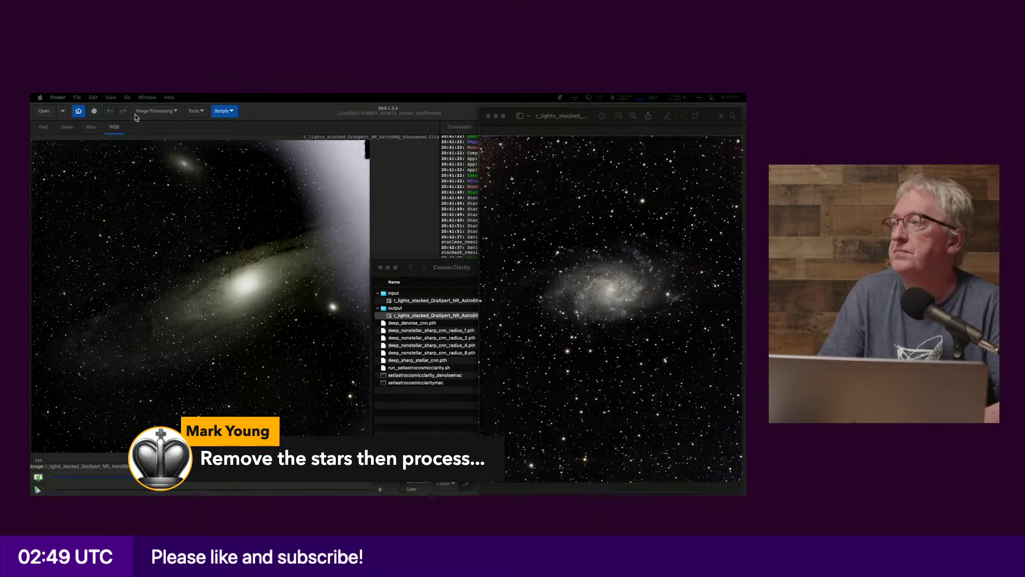
{"action": "left_click", "coordinate": [488, 116]}
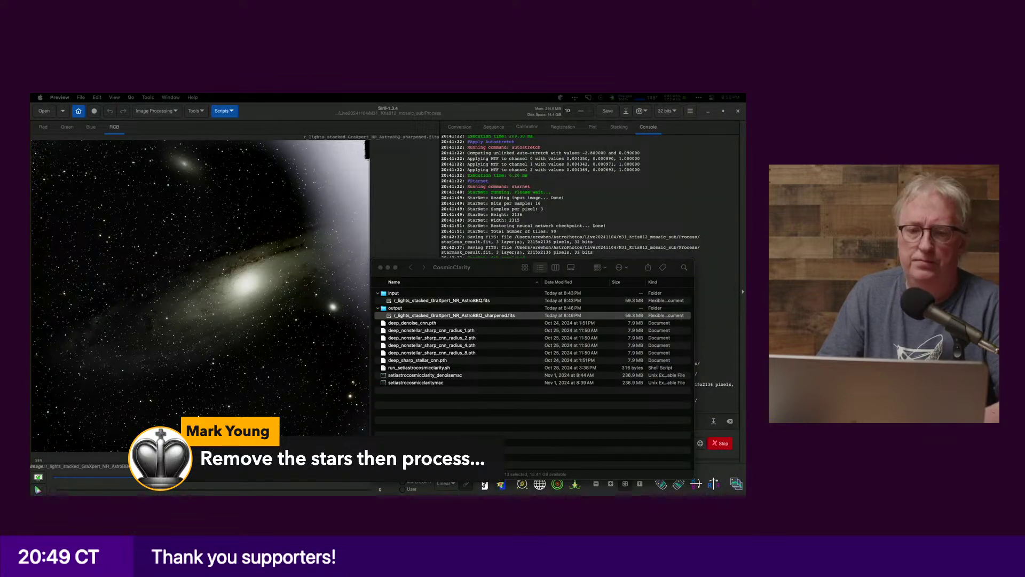
Step: Switch to the WezTerm terminal and recall the previous setiastrocosmicclaritymac command to review its sharpening options without running it
{"action": "key", "text": "super+Tab"}
{"action": "key", "text": "super+Tab"}
{"action": "key", "text": "super+Tab"}
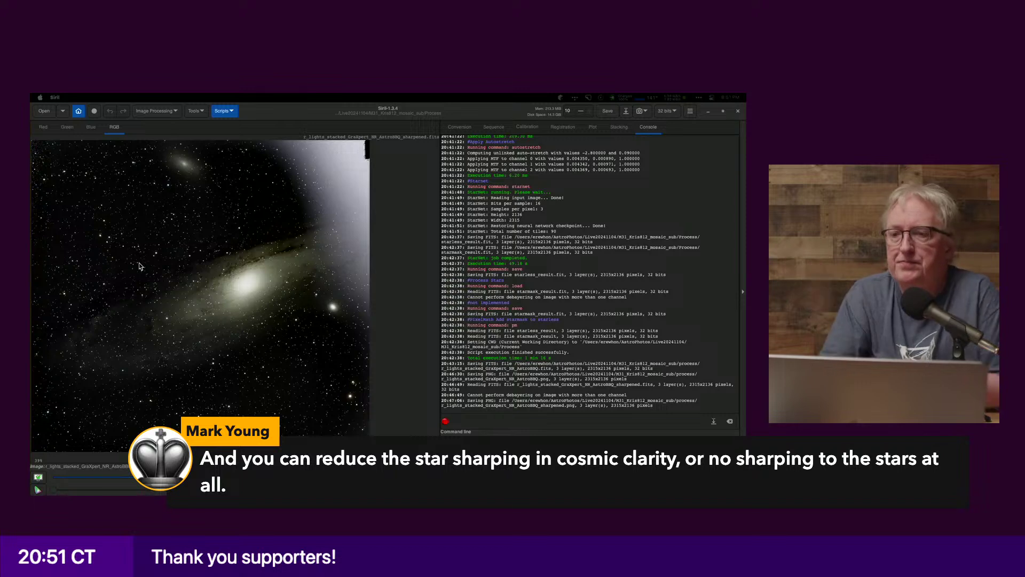
{"action": "key", "text": "super+Tab"}
{"action": "key", "text": "super+Tab"}
{"action": "key", "text": "super+Tab"}
{"action": "key", "text": "super+Tab"}
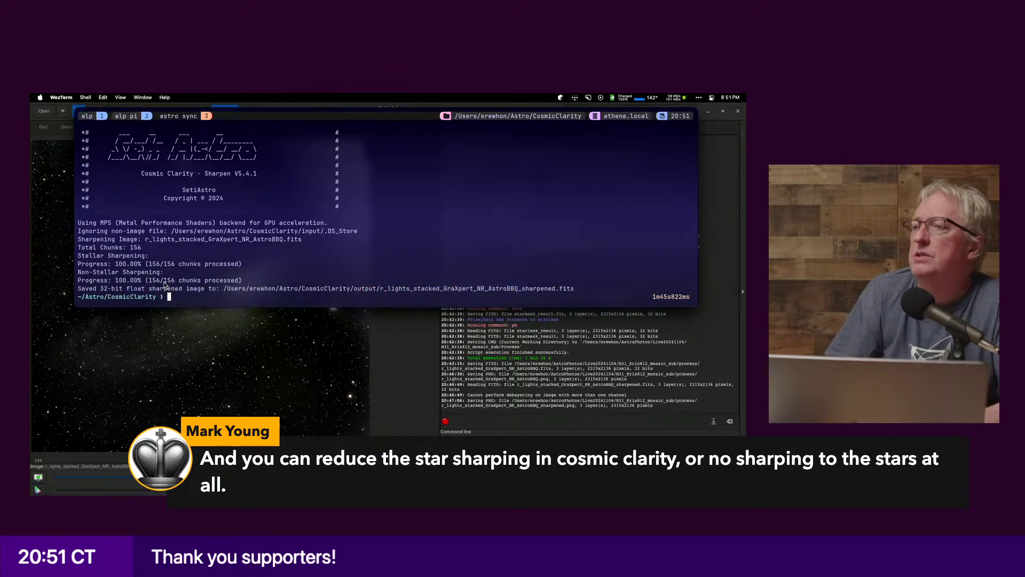
{"action": "key", "text": "Up"}
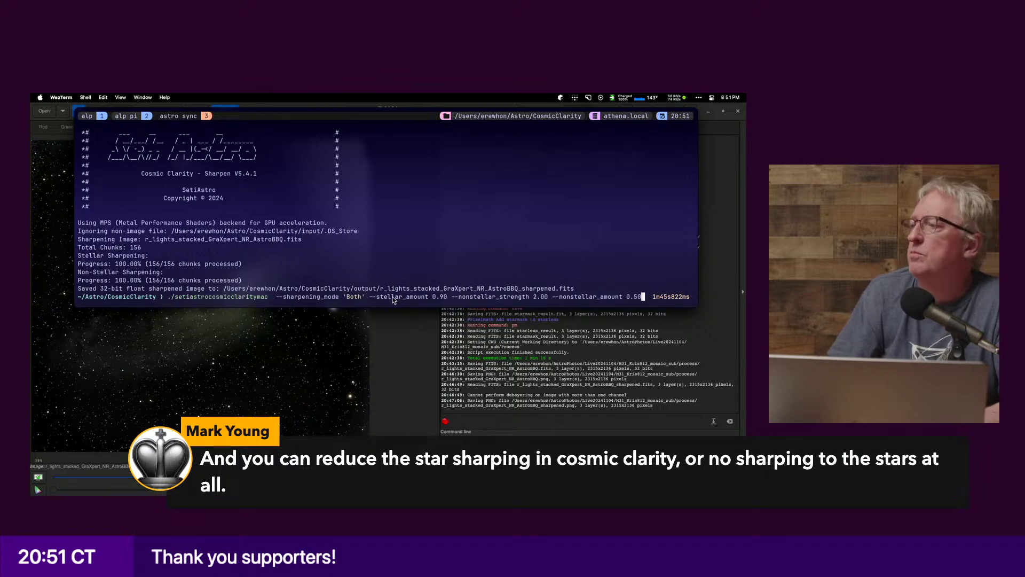
{"action": "key", "text": "ctrl+c"}
Step: Print the contents of run_setiastrocosmicclarity.sh and examine its sharpening_mode option
{"action": "type", "text": "cat run_setiastrocosmicclarity.sh"}
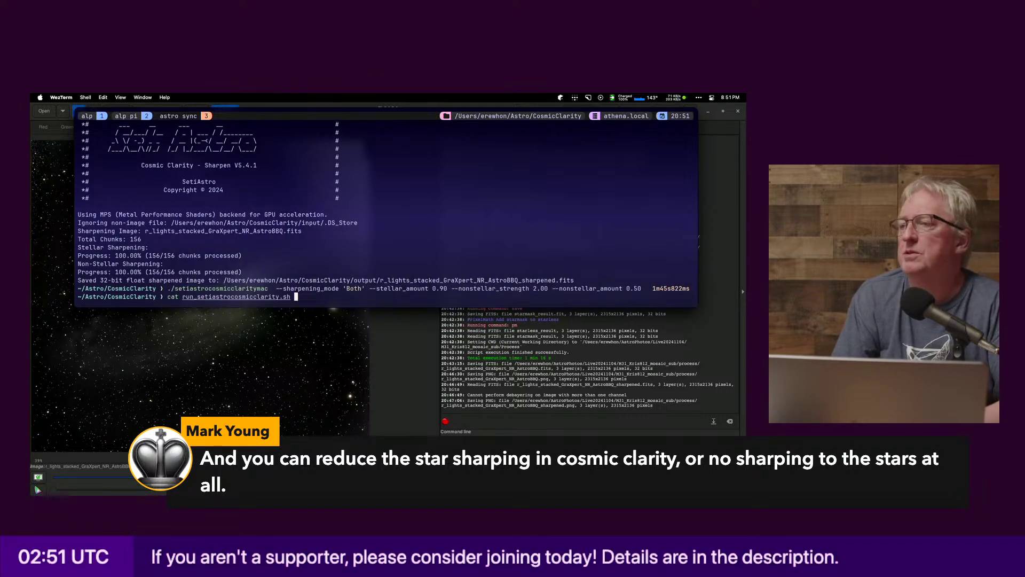
{"action": "key", "text": "Return"}
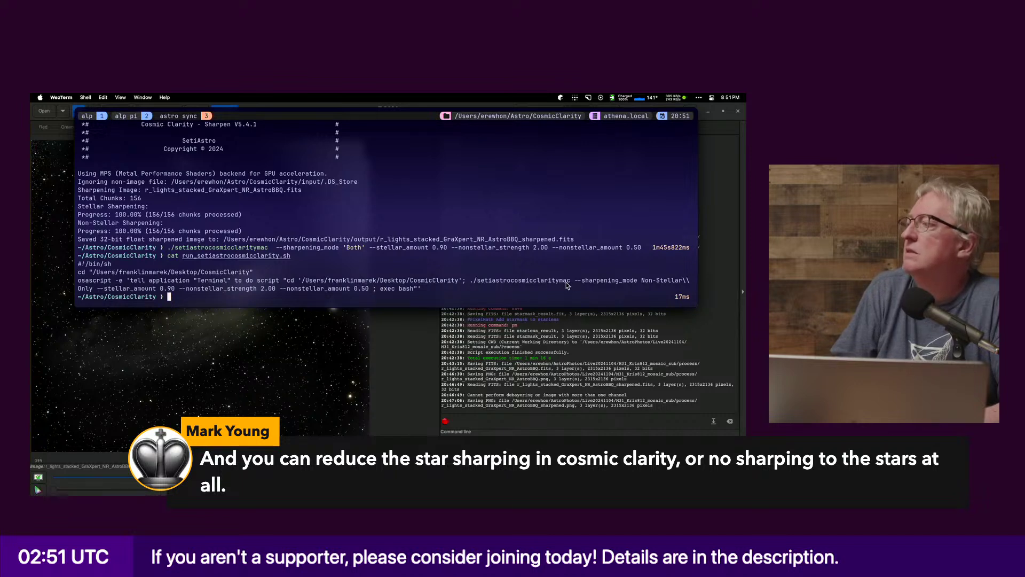
{"action": "left_click_drag", "start_coordinate": [572, 283], "coordinate": [681, 283]}
{"action": "left_click", "coordinate": [681, 283]}
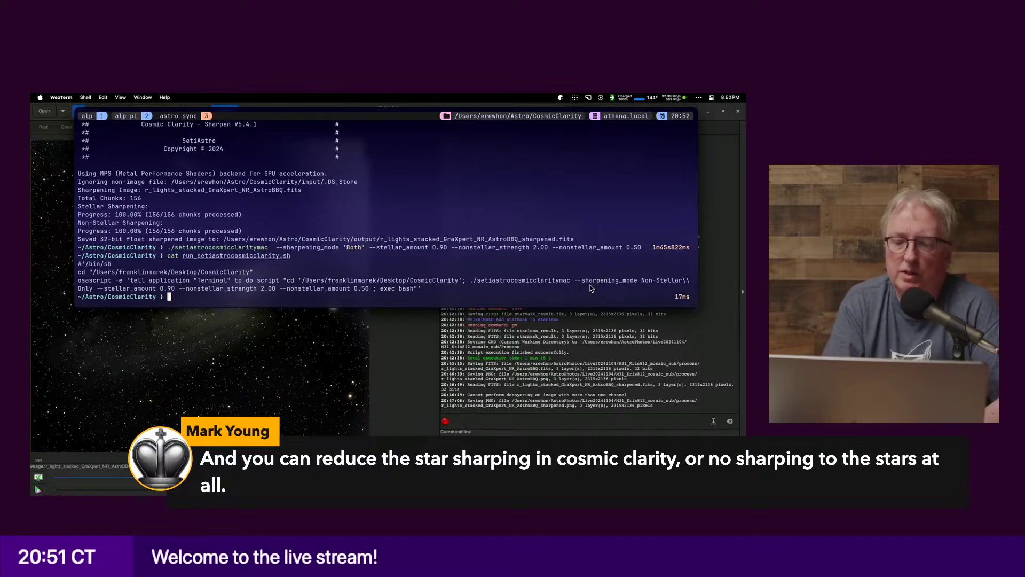
{"action": "key", "text": "super+Tab"}
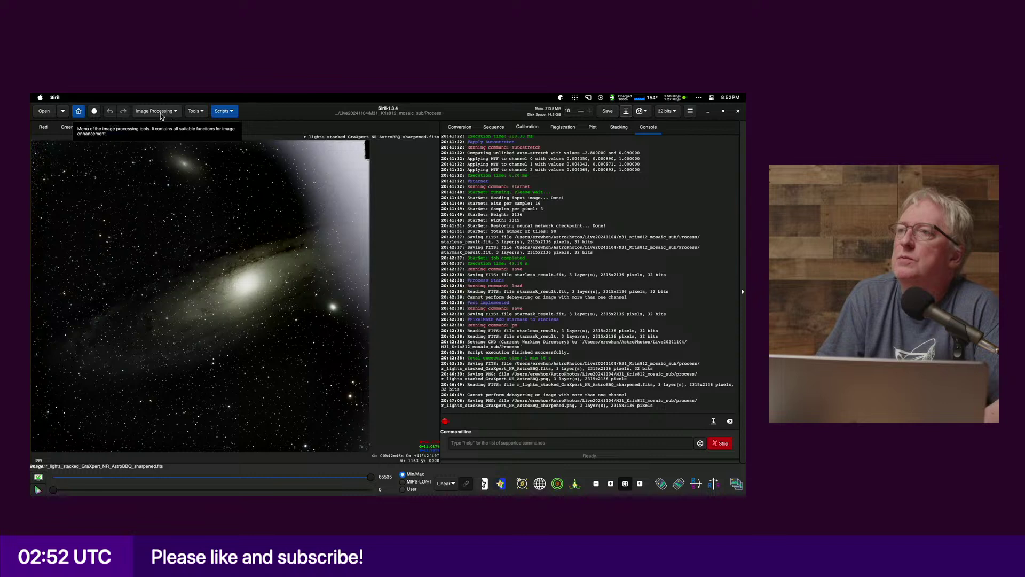
{"action": "left_click", "coordinate": [80, 113]}
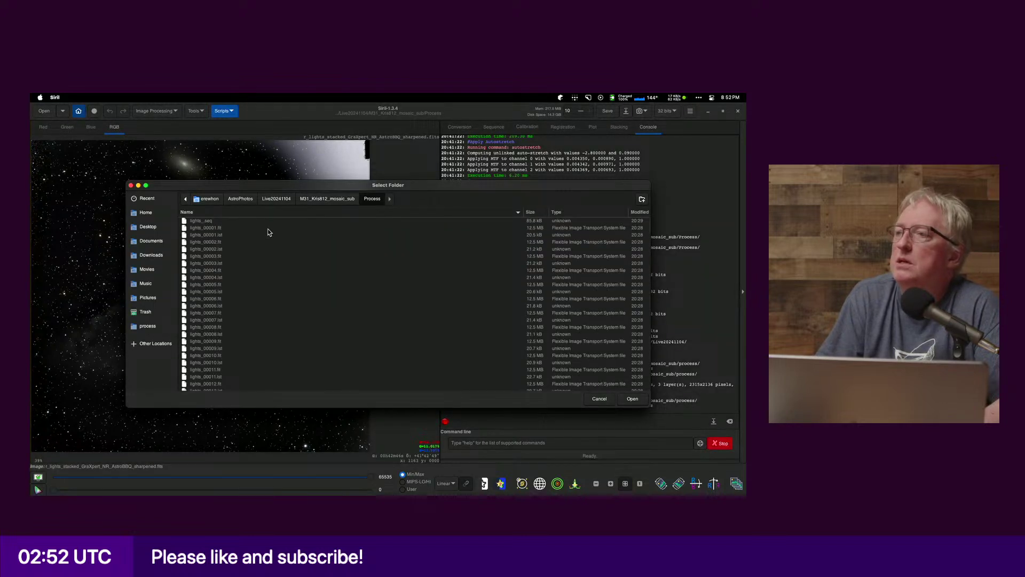
{"action": "left_click", "coordinate": [285, 199]}
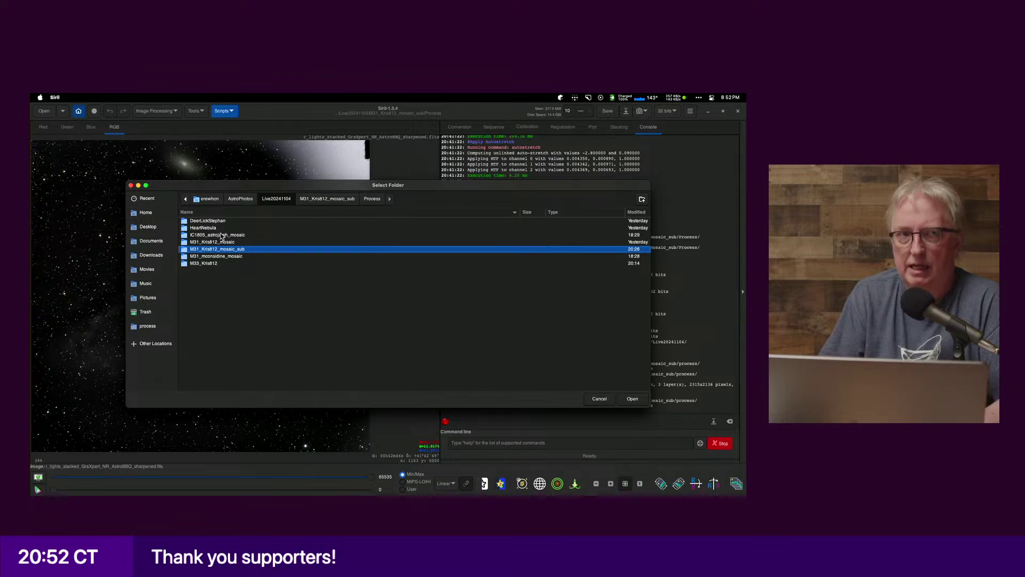
{"action": "left_click", "coordinate": [598, 399]}
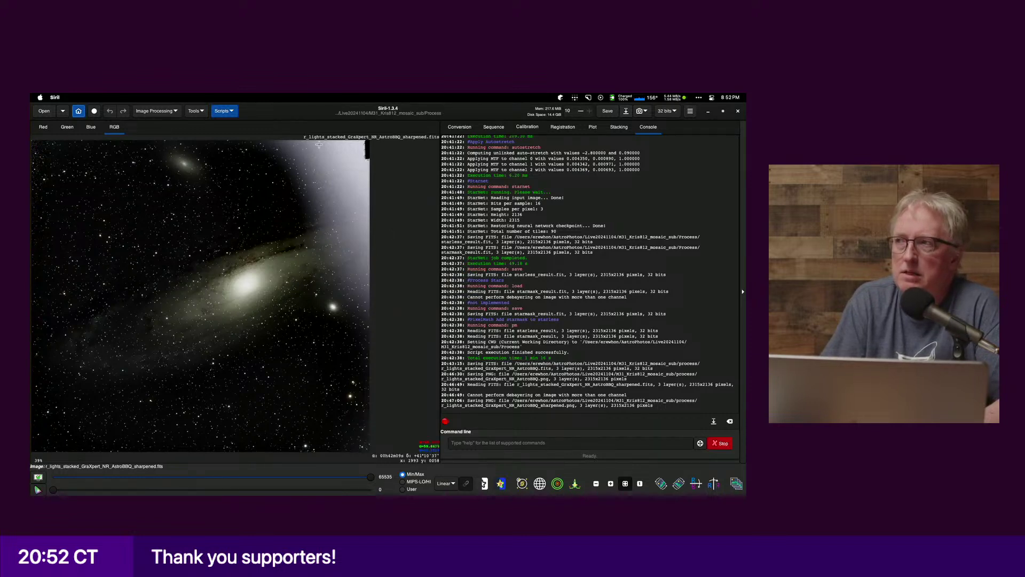
Step: Hide Siril and bring forward the Finder window showing the subs folder of NGC7380_Wizard_Nebula
{"action": "key", "text": "super+h"}
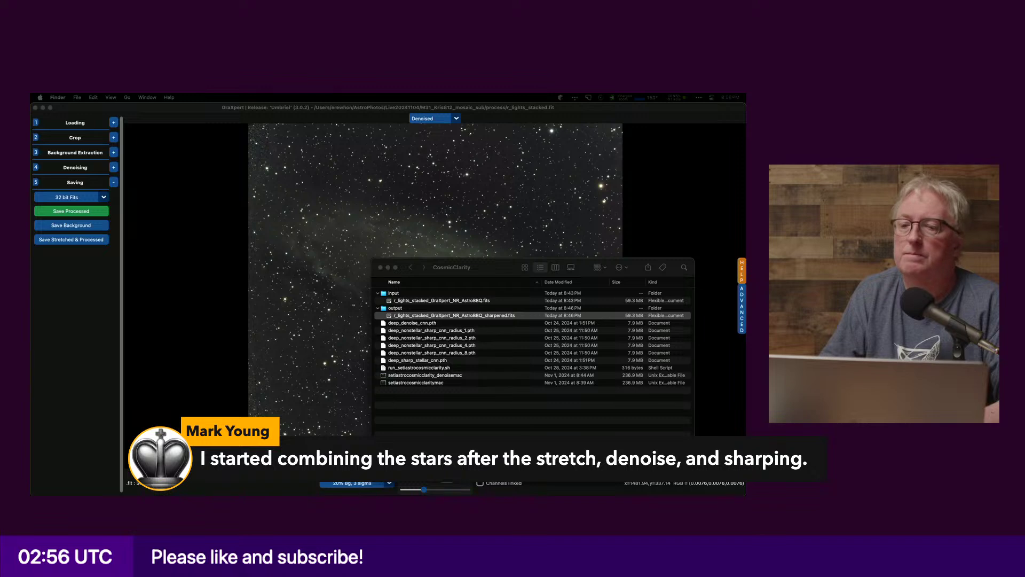
{"action": "key", "text": "super+grave"}
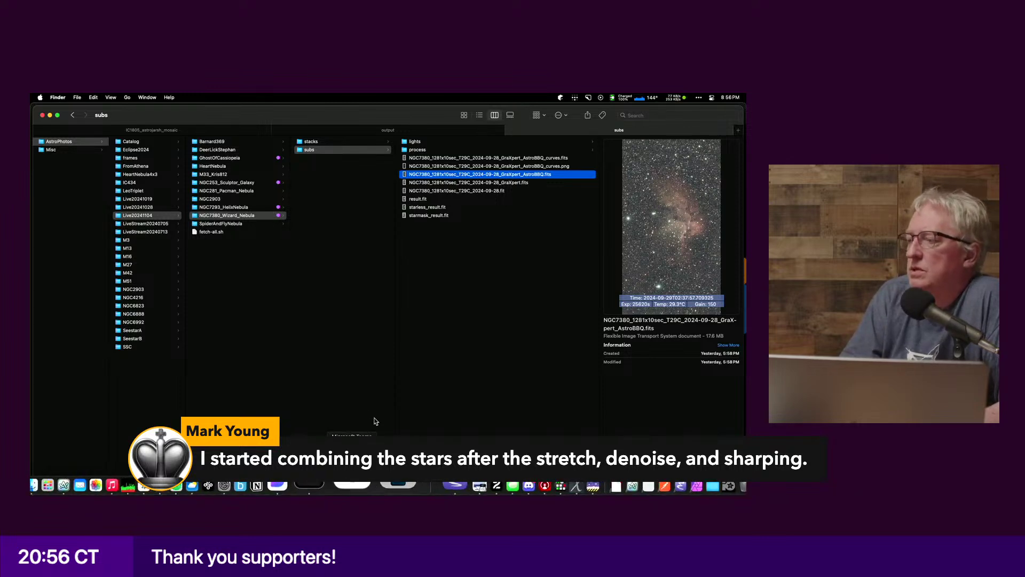
{"action": "key", "text": "super+Tab"}
{"action": "key", "text": "super+Tab"}
{"action": "key", "text": "super+Tab"}
{"action": "key", "text": "super+Tab"}
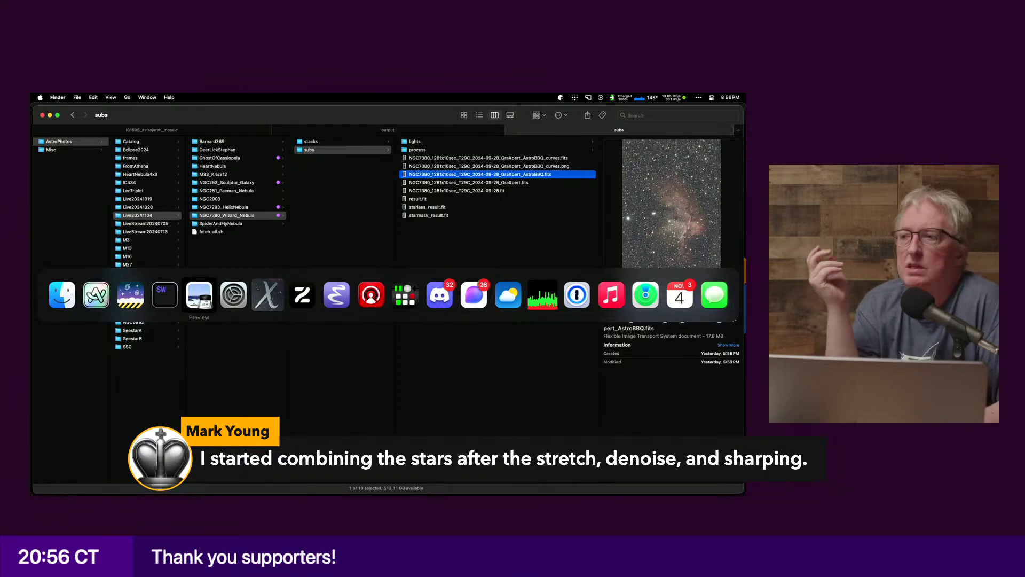
{"action": "key", "text": "super+shift+Tab"}
{"action": "key", "text": "super+shift+Tab"}
{"action": "key", "text": "super+Tab"}
{"action": "key", "text": "super+shift+Tab"}
{"action": "key", "text": "super+shift+Tab"}
{"action": "key", "text": "super+shift+Tab"}
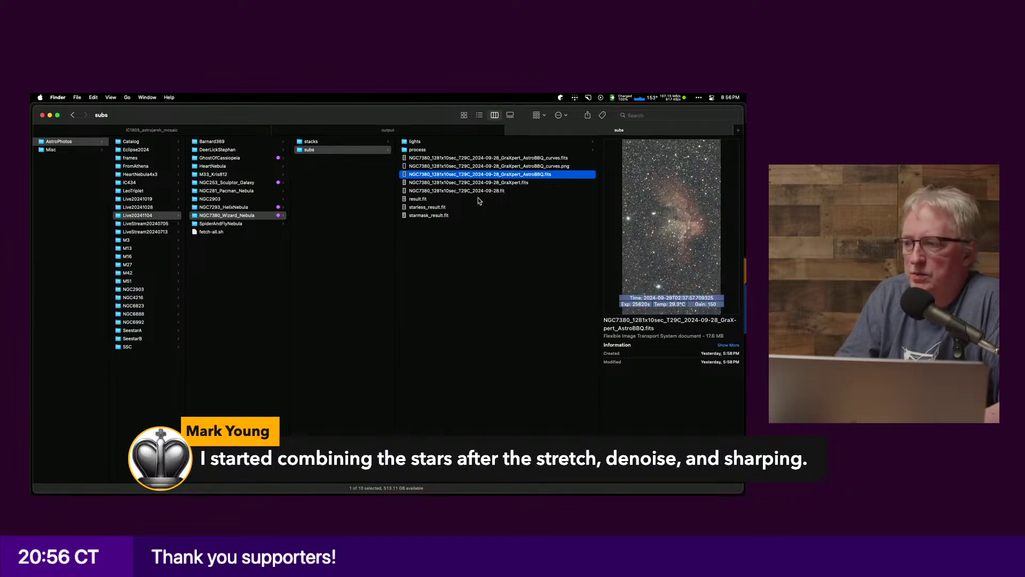
{"action": "key", "text": "super+Tab"}
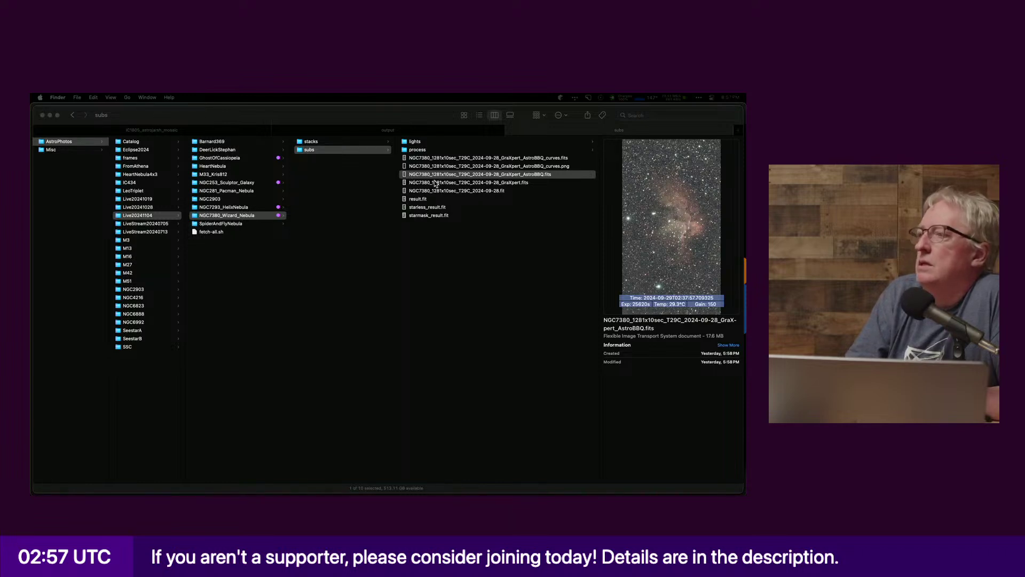
Step: Preview the NGC7380 GraXpert_AstroBBQ FITS image at a larger size and close the preview
{"action": "left_click", "coordinate": [647, 245]}
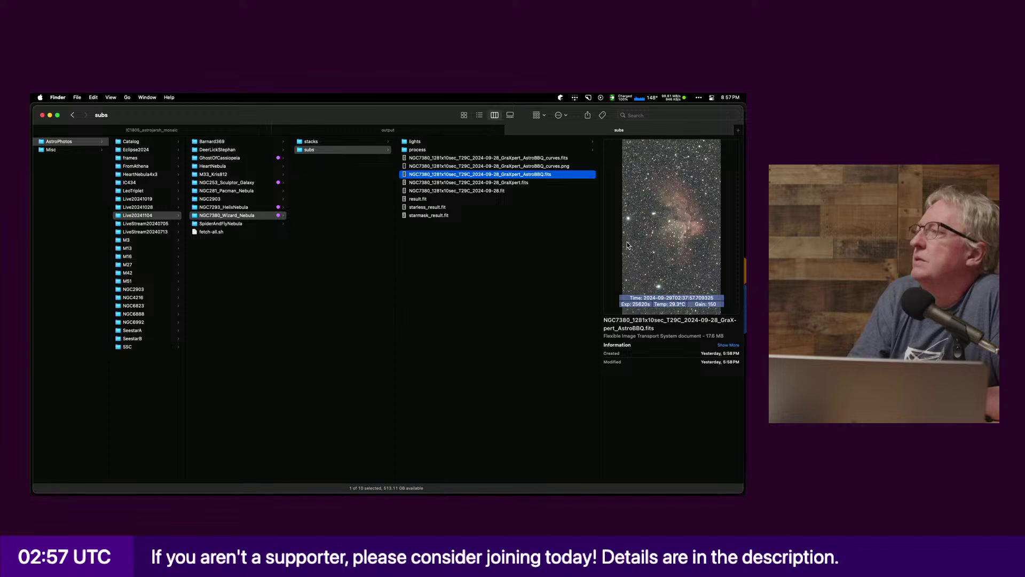
{"action": "key", "text": "space"}
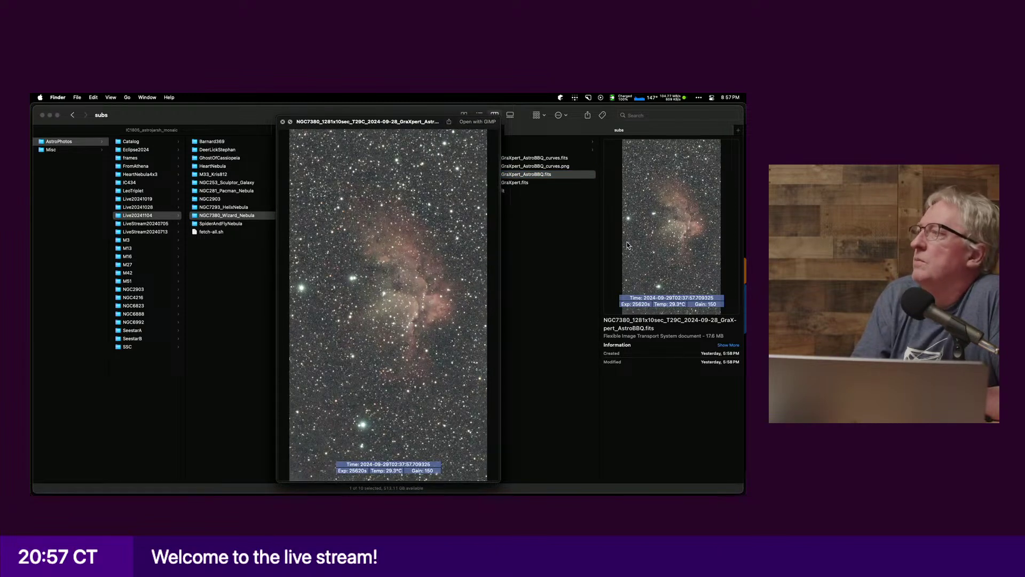
{"action": "key", "text": "space"}
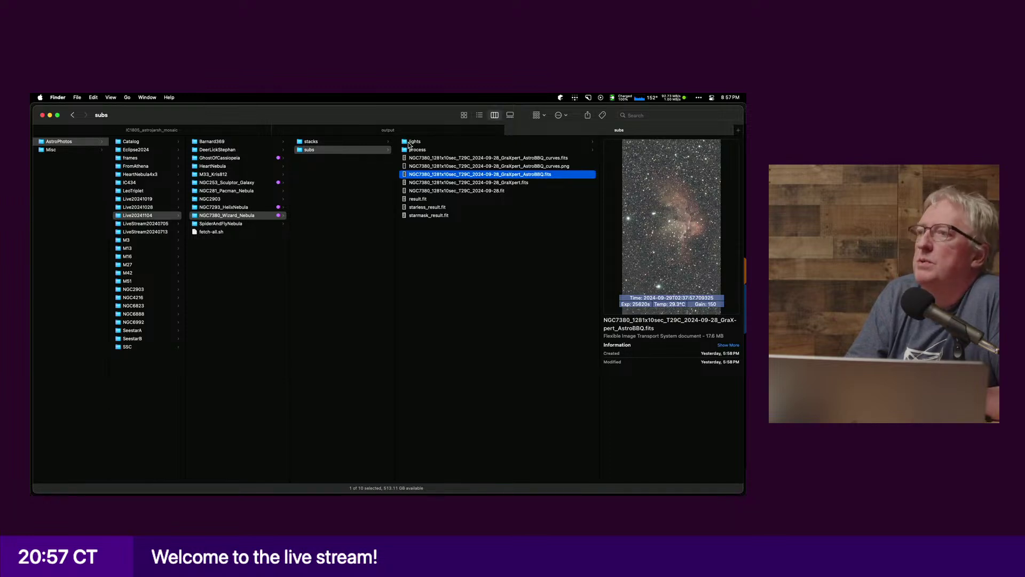
Step: Preview the stacked FITS image in the stacks folder of NGC7293_HelixNebula and close the preview
{"action": "left_click", "coordinate": [254, 208]}
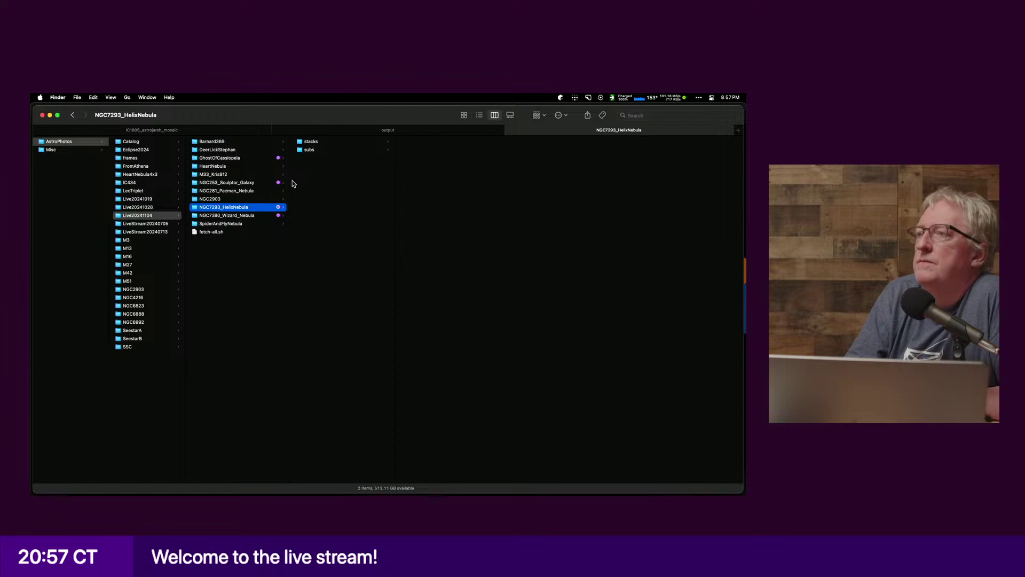
{"action": "left_click", "coordinate": [319, 143]}
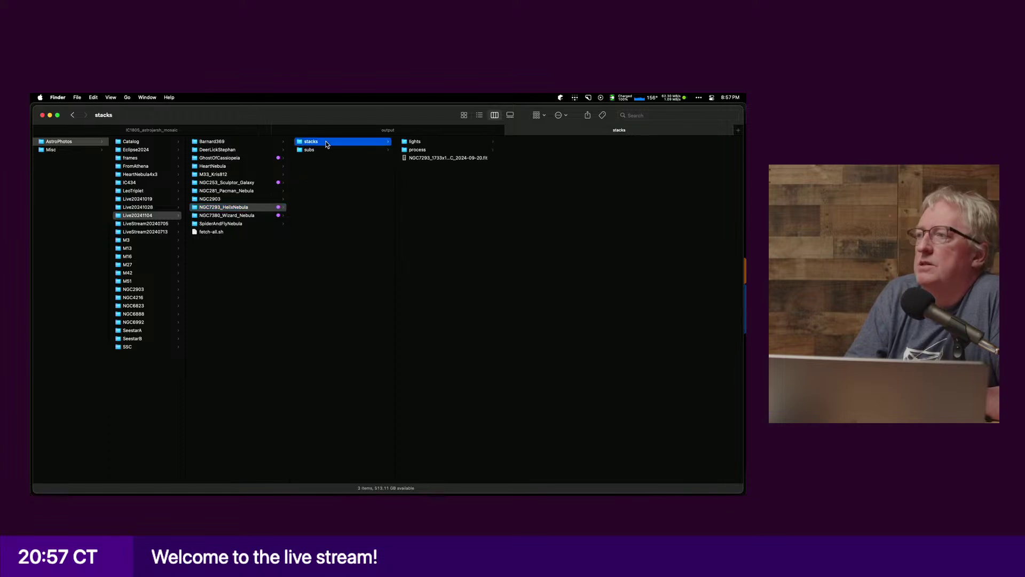
{"action": "left_click", "coordinate": [413, 160]}
{"action": "key", "text": "space"}
{"action": "key", "text": "space"}
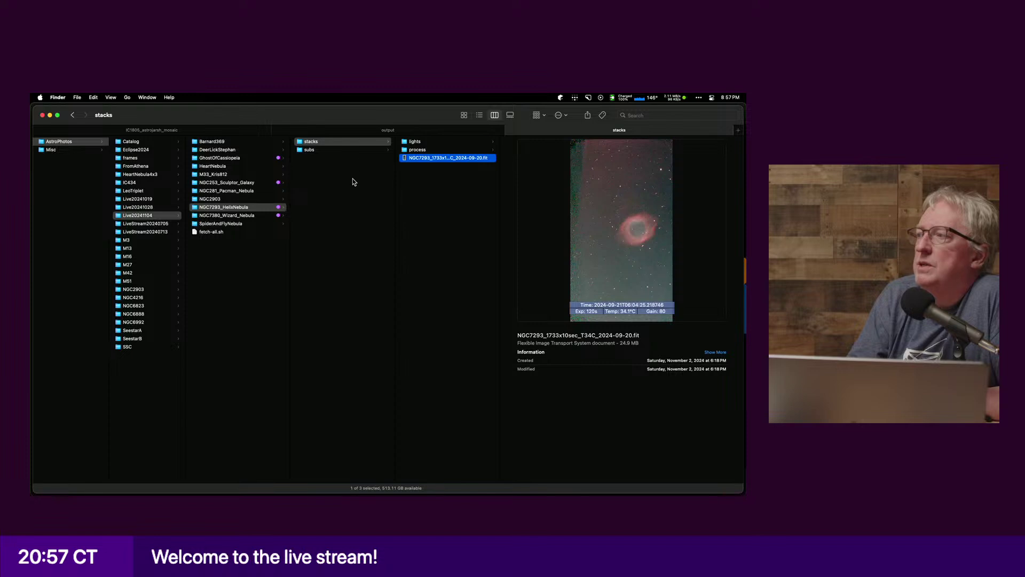
Step: Browse the NGC2903 and NGC281_Pacman_Nebula folders and examine the Pacman Nebula's FITS file in its stacks folder
{"action": "left_click", "coordinate": [257, 216]}
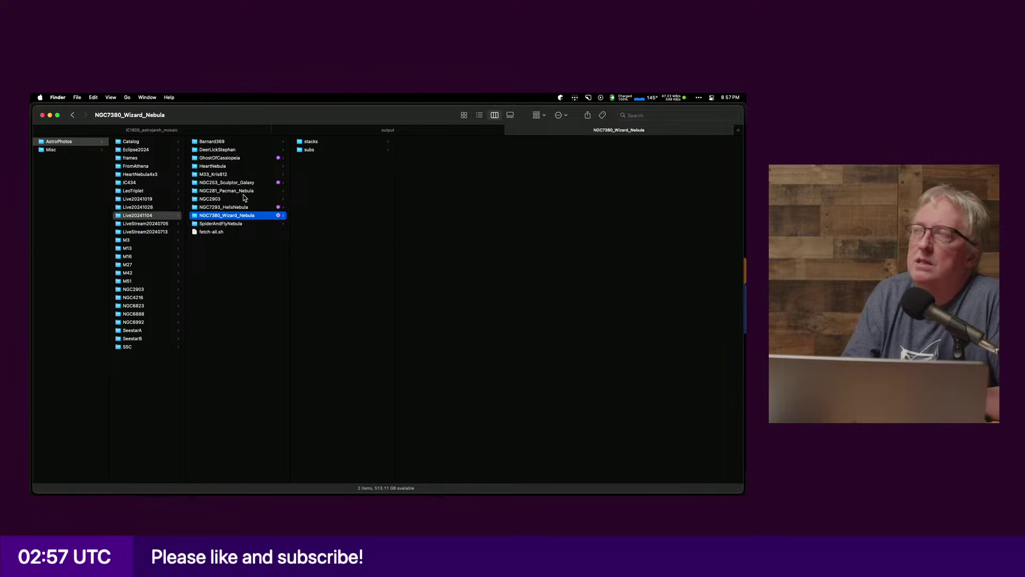
{"action": "left_click", "coordinate": [244, 198]}
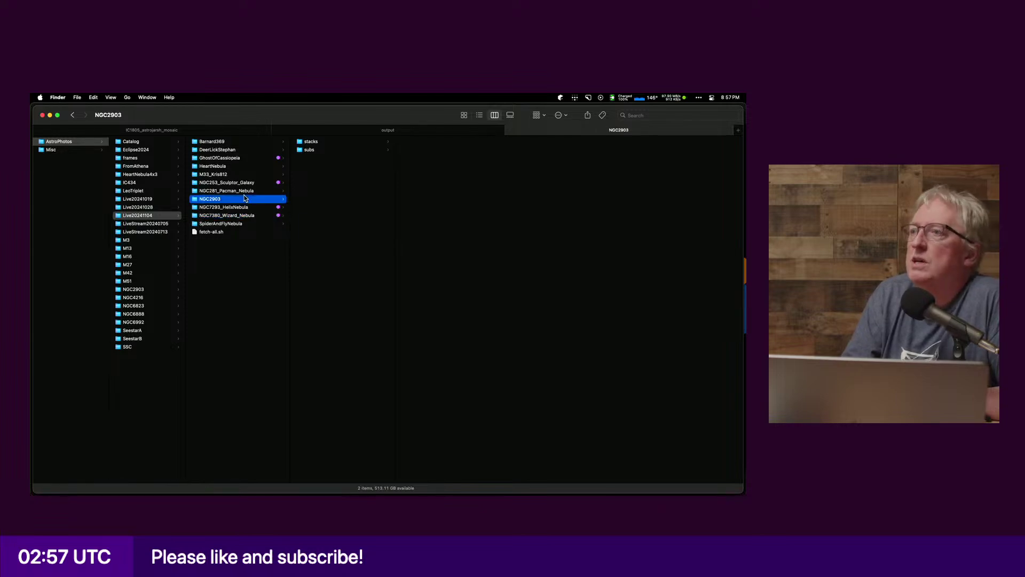
{"action": "left_click", "coordinate": [246, 192]}
{"action": "left_click", "coordinate": [316, 150]}
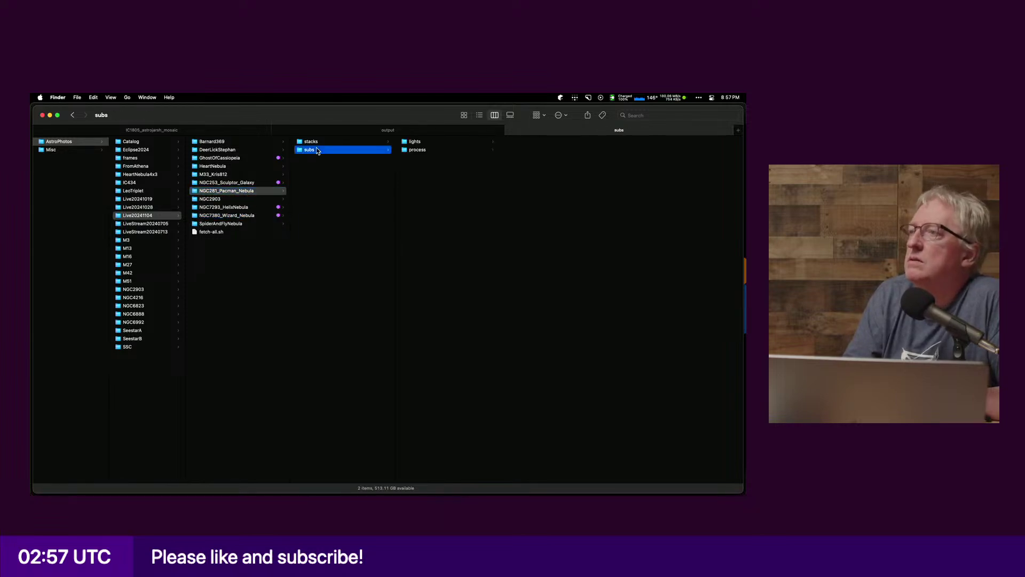
{"action": "left_click", "coordinate": [368, 142]}
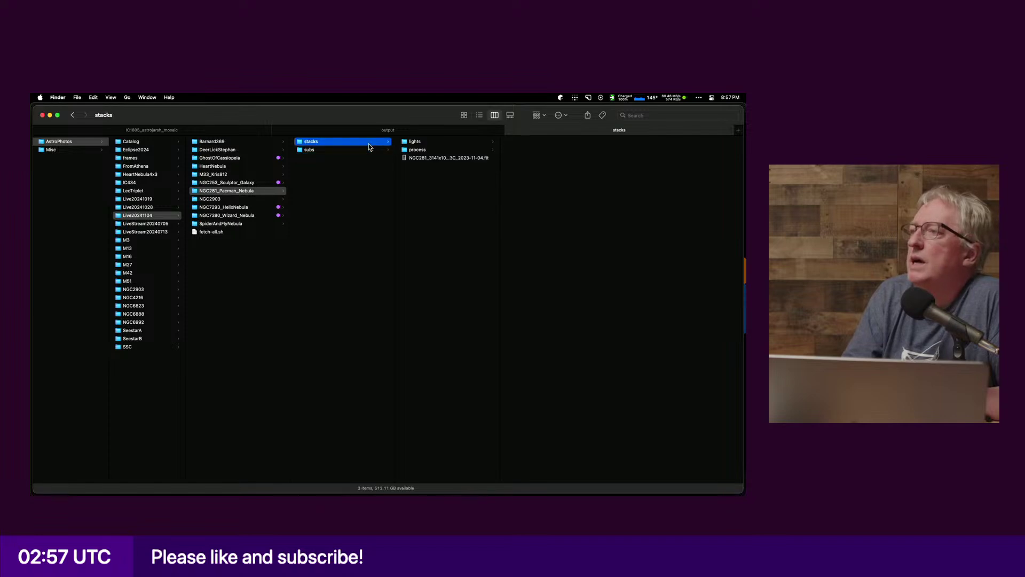
{"action": "left_click", "coordinate": [427, 159]}
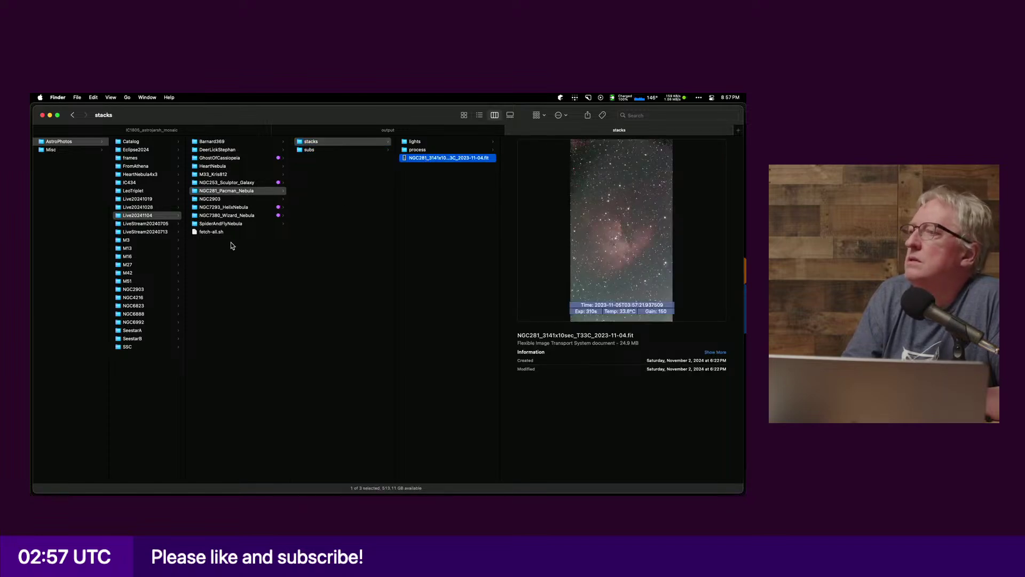
Step: Find the GhostOfCassiopeia subs results and preview the AstroBBQ_sharpened PNG
{"action": "left_click", "coordinate": [241, 216]}
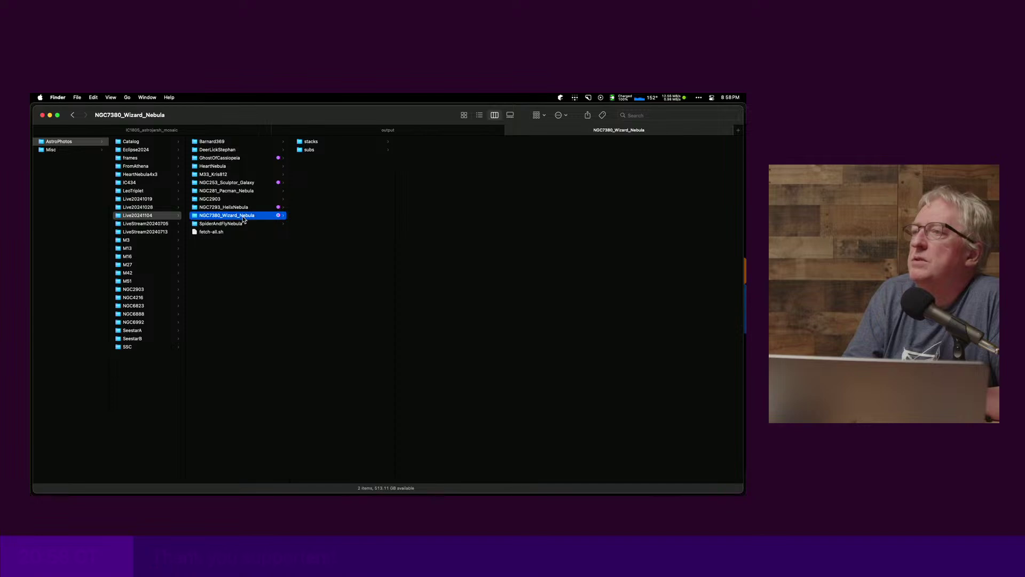
{"action": "left_click", "coordinate": [241, 158]}
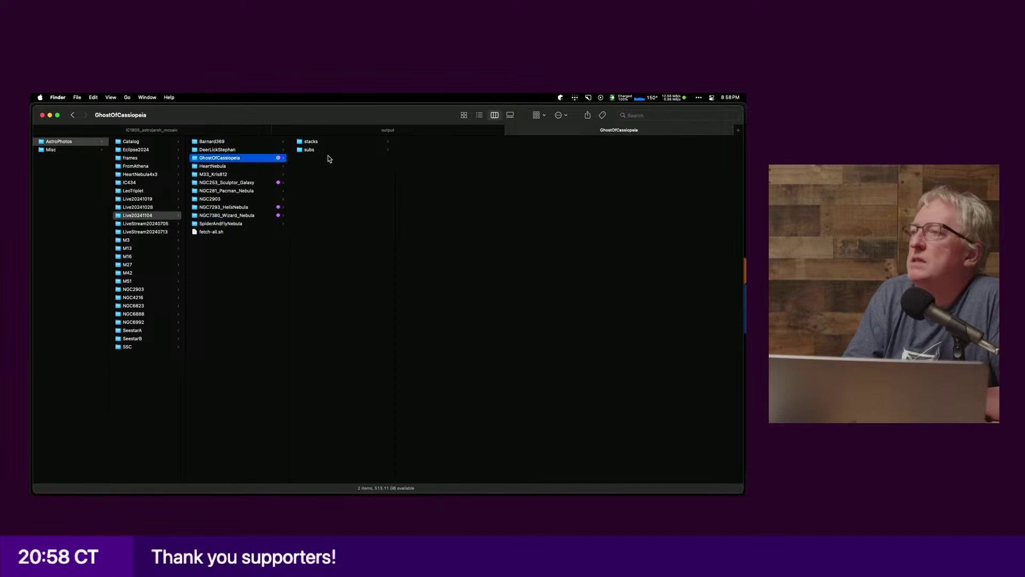
{"action": "left_click", "coordinate": [326, 150]}
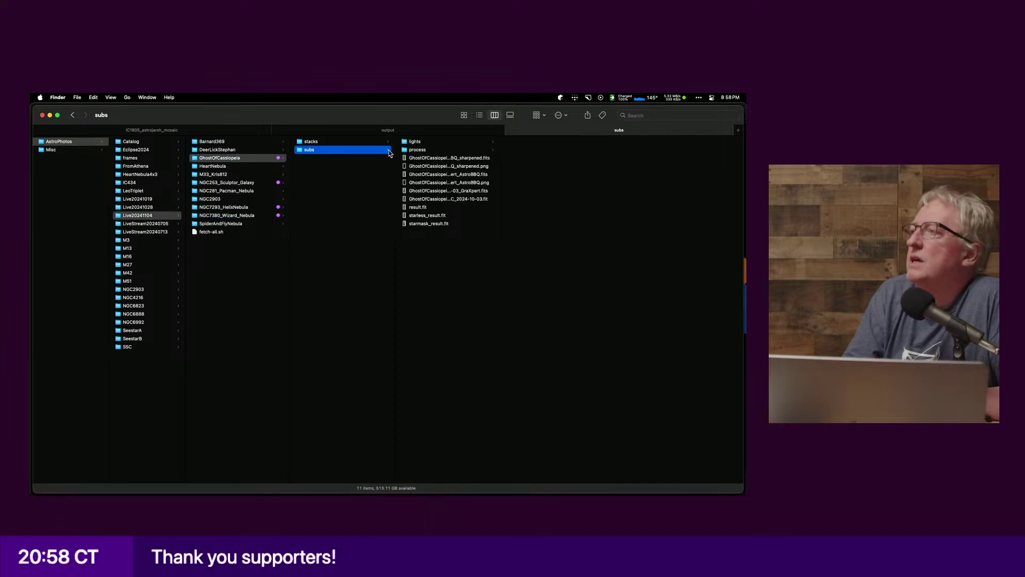
{"action": "left_click", "coordinate": [443, 158]}
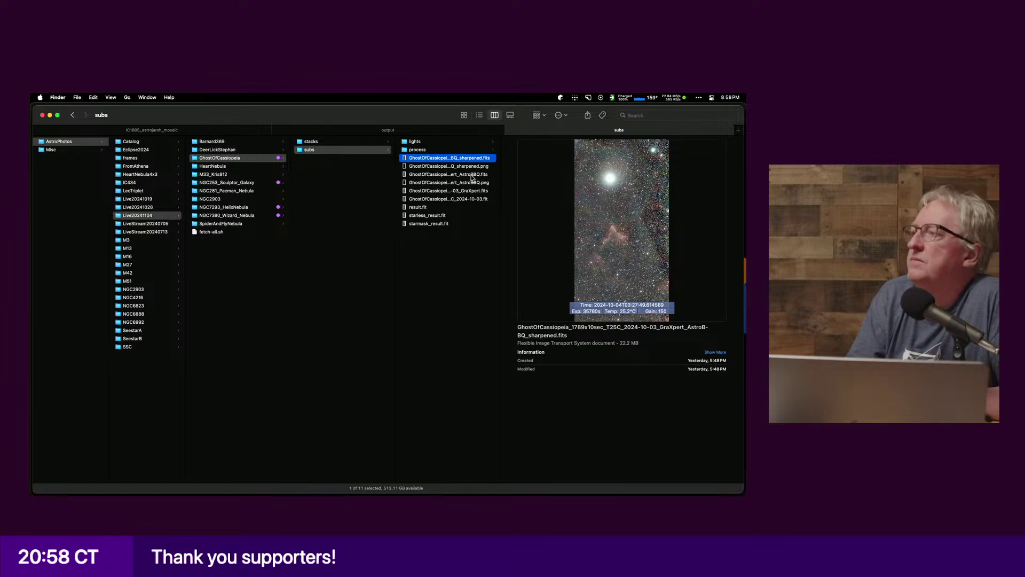
{"action": "key", "text": "Down"}
{"action": "key", "text": "space"}
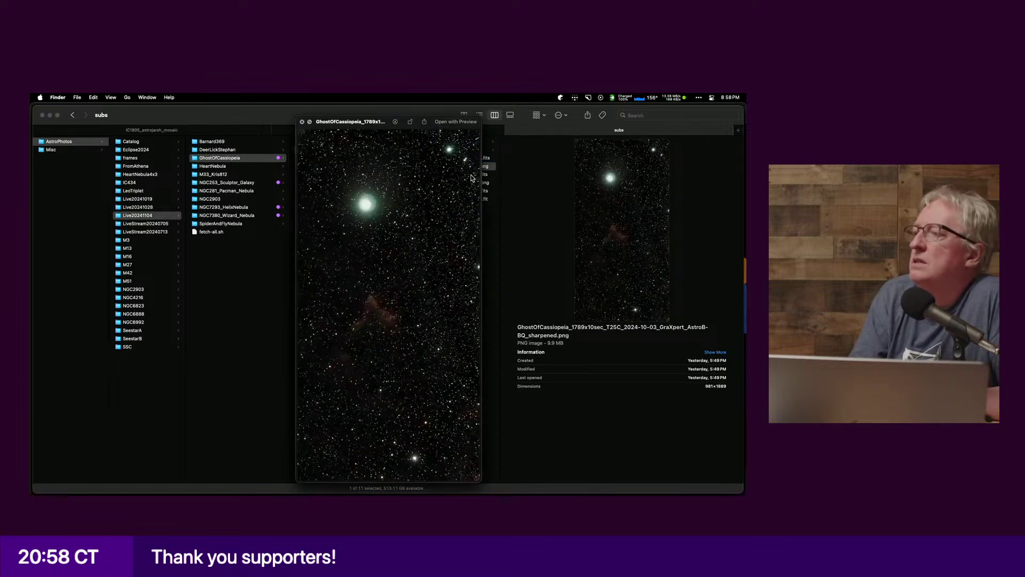
{"action": "key", "text": "space"}
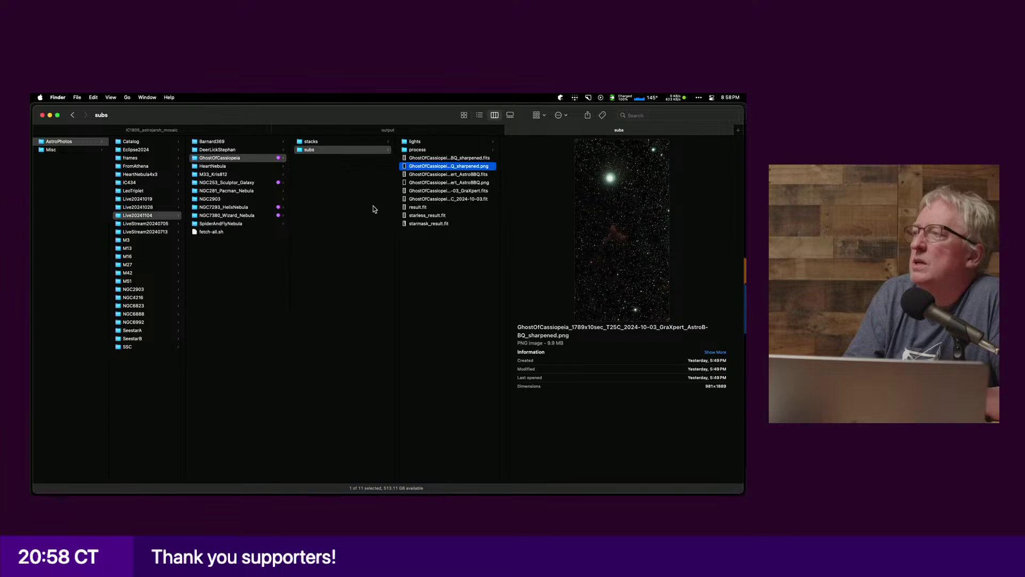
Step: Return to the subs folder of NGC7380_Wizard_Nebula and review its curves, AstroBBQ and GraXpert FITS versions
{"action": "left_click", "coordinate": [230, 216]}
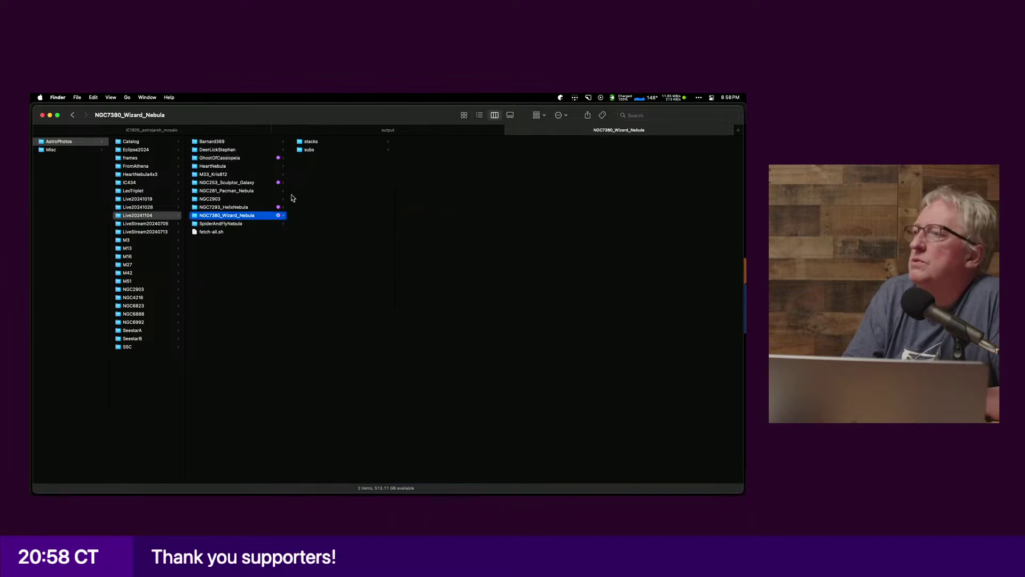
{"action": "left_click", "coordinate": [325, 152]}
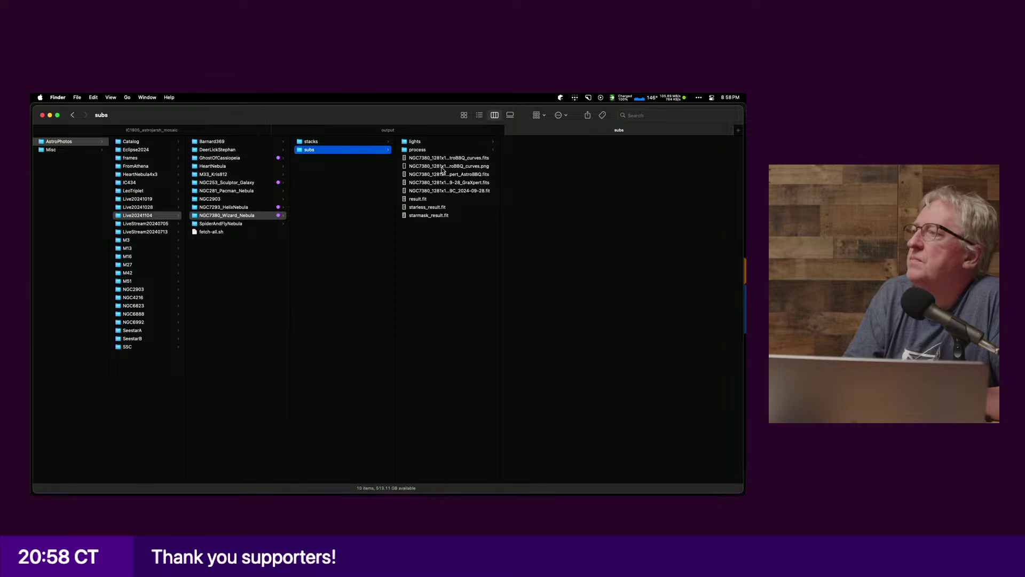
{"action": "left_click", "coordinate": [452, 159]}
{"action": "left_click", "coordinate": [453, 174]}
{"action": "left_click", "coordinate": [453, 182]}
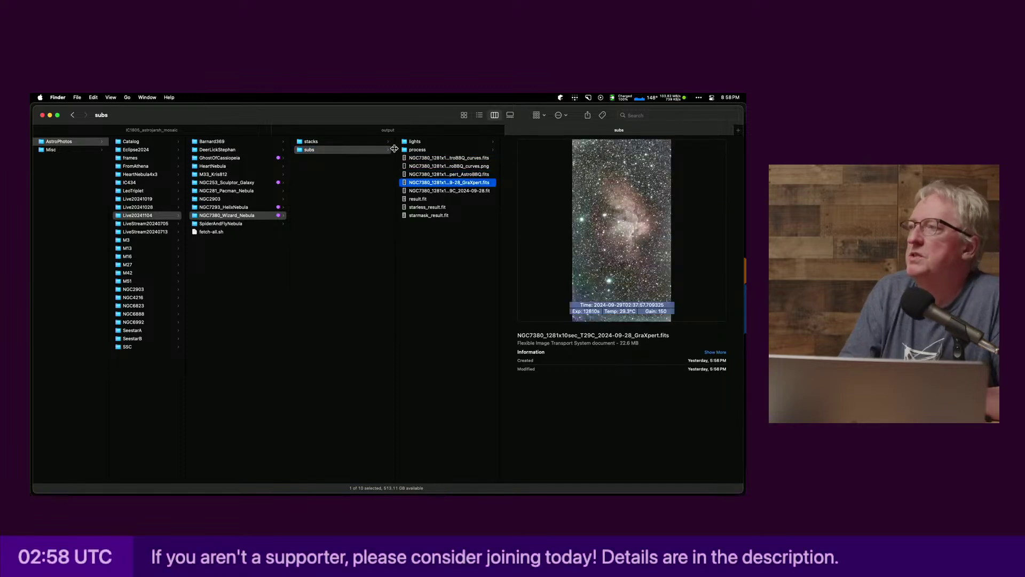
Step: Create a folder named previous inside the Wizard Nebula's subs folder
{"action": "right_click", "coordinate": [412, 261]}
{"action": "left_click", "coordinate": [423, 263]}
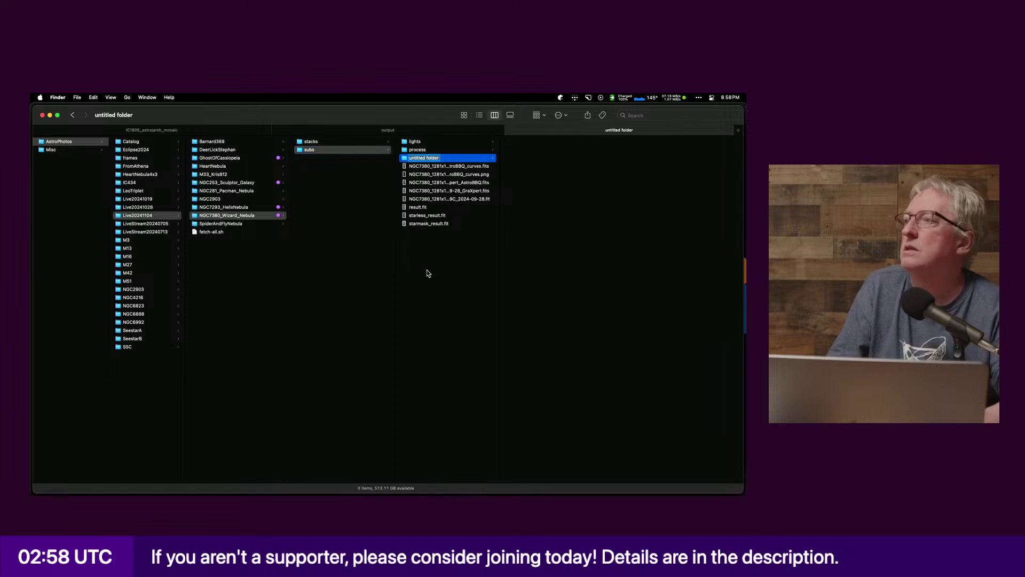
{"action": "type", "text": "previous"}
{"action": "key", "text": "Return"}
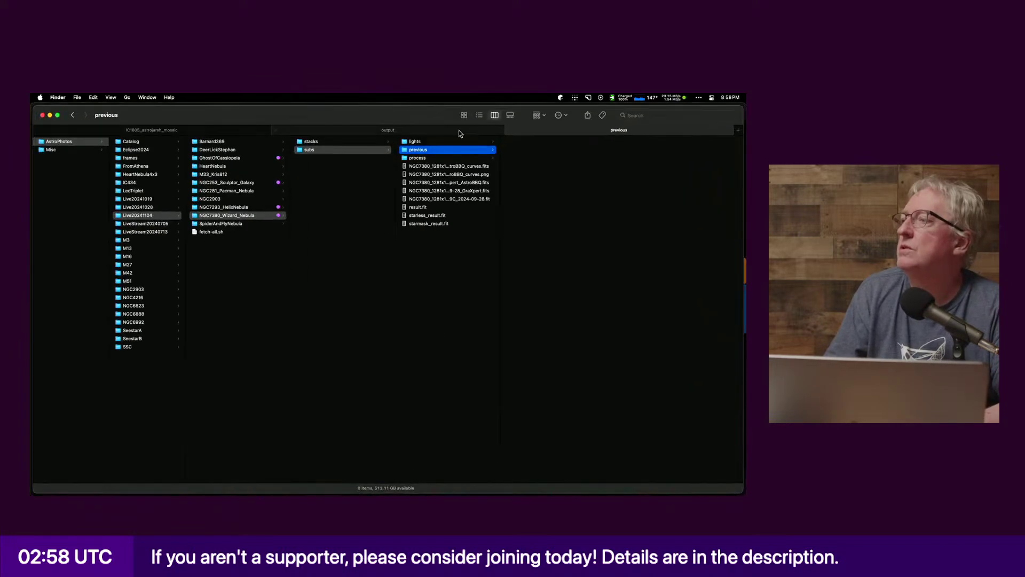
Step: Move the process folder and all existing NGC7380 and result files into the previous folder, leaving lights in place
{"action": "left_click", "coordinate": [438, 160]}
{"action": "left_click", "coordinate": [439, 222], "text": "shift"}
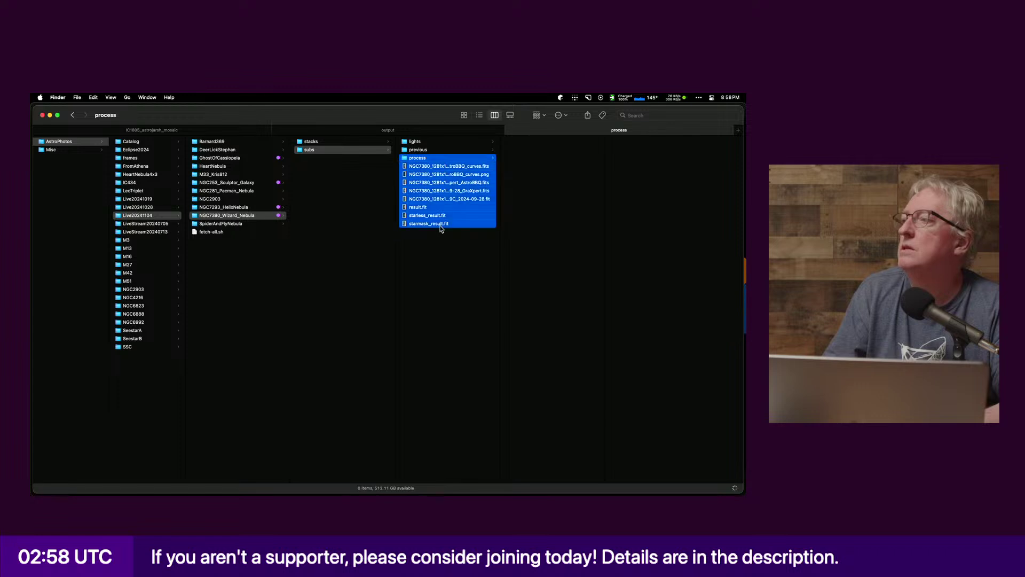
{"action": "left_click_drag", "start_coordinate": [436, 160], "coordinate": [427, 150]}
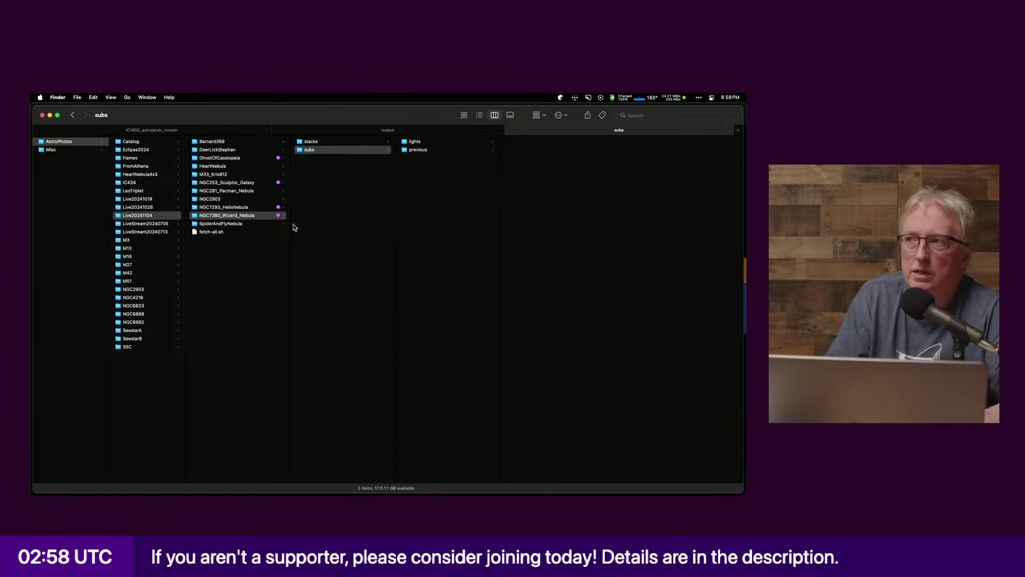
Step: Bring the Siril window forward and minimize it to get back to the subs folder
{"action": "key", "text": "super+Tab"}
{"action": "key", "text": "Tab"}
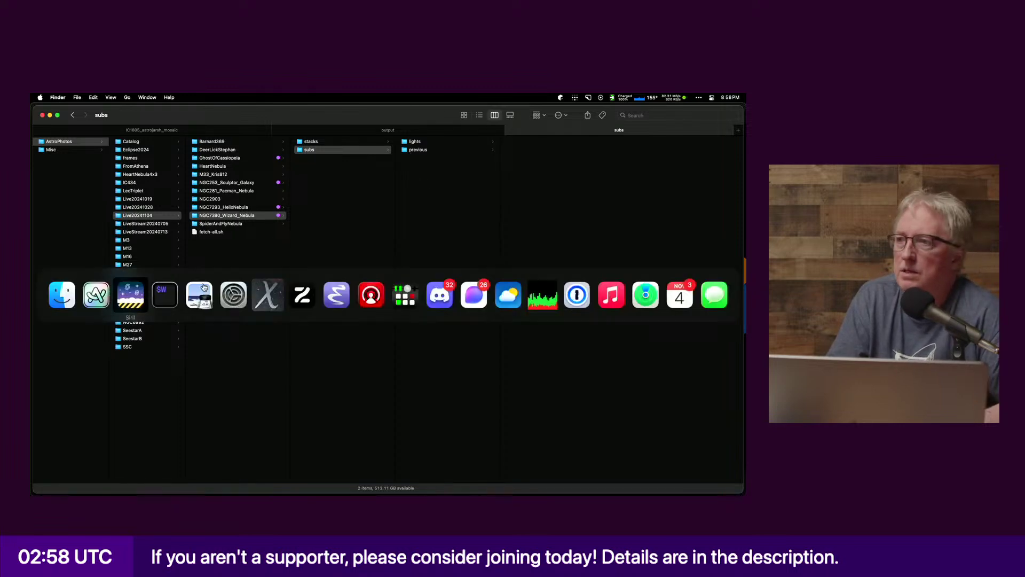
{"action": "key", "text": "super+shift+Tab"}
{"action": "key", "text": "super+shift+Tab"}
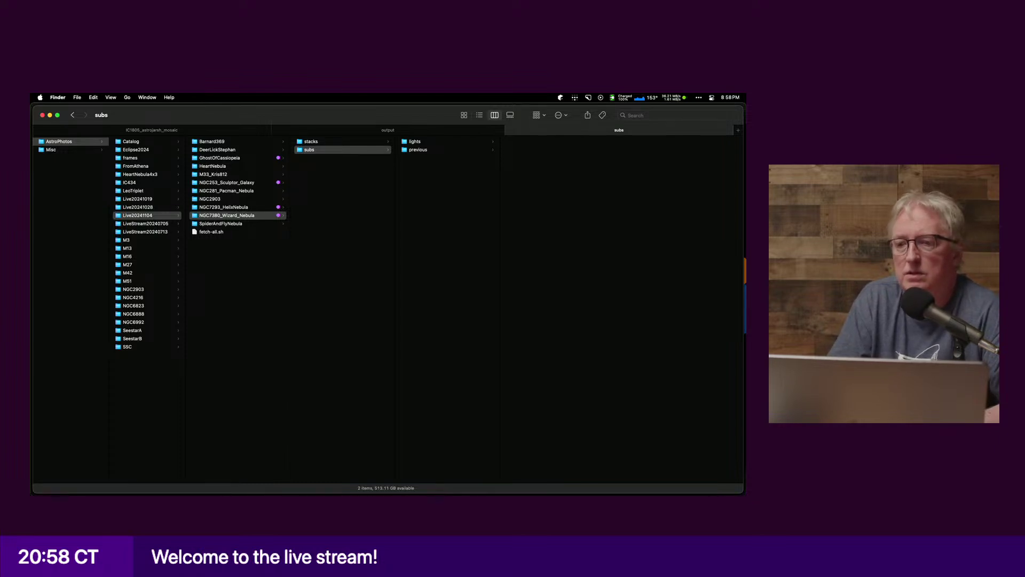
{"action": "key", "text": "super+Tab"}
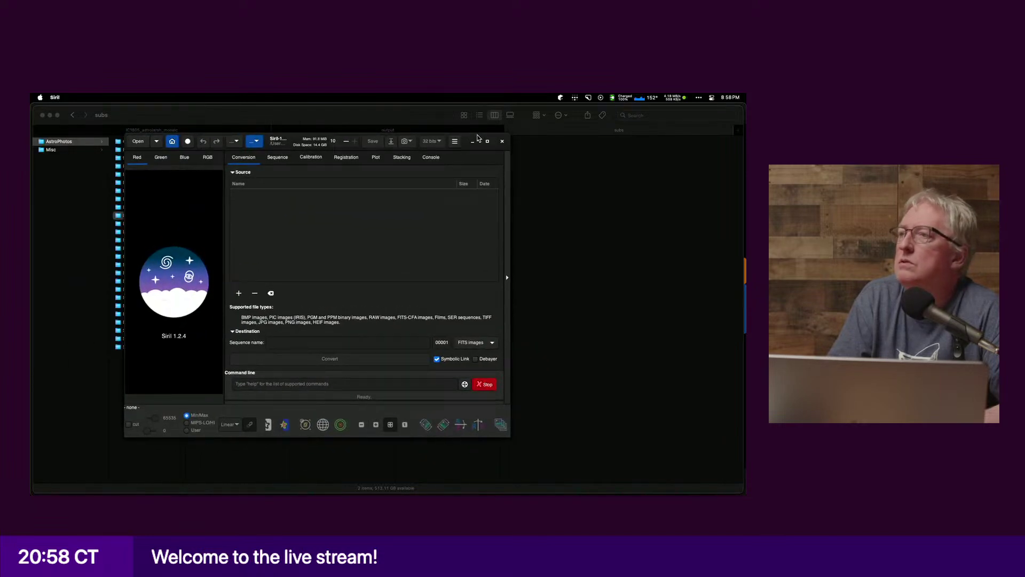
{"action": "left_click", "coordinate": [472, 141]}
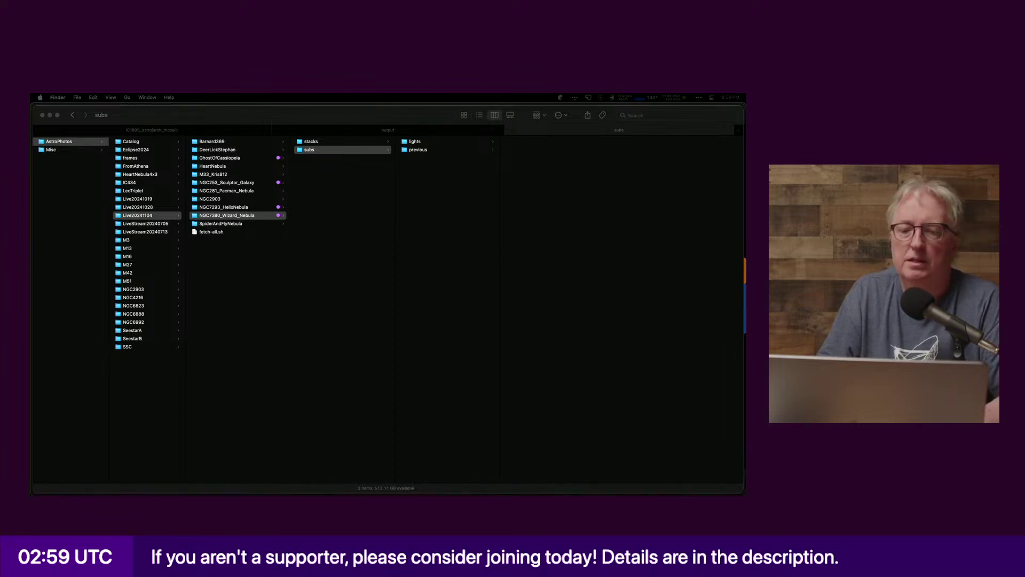
Step: Switch to Zen Browser, search the web for ngc2903 in a new tab, and return to Finder
{"action": "key", "text": "super+Tab"}
{"action": "key", "text": "super+t"}
{"action": "type", "text": "ngc2903"}
{"action": "key", "text": "Return"}
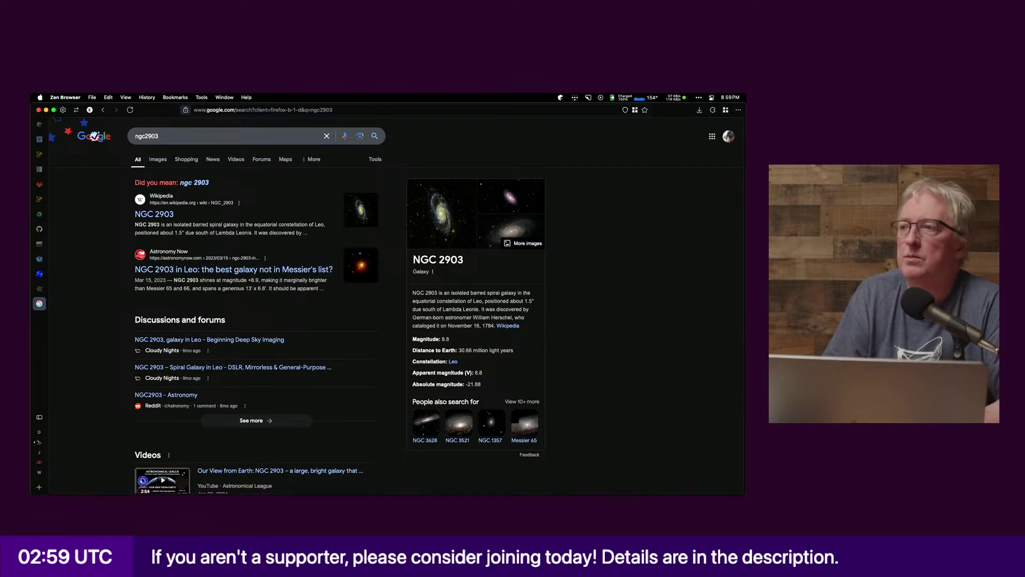
{"action": "key", "text": "super+Tab"}
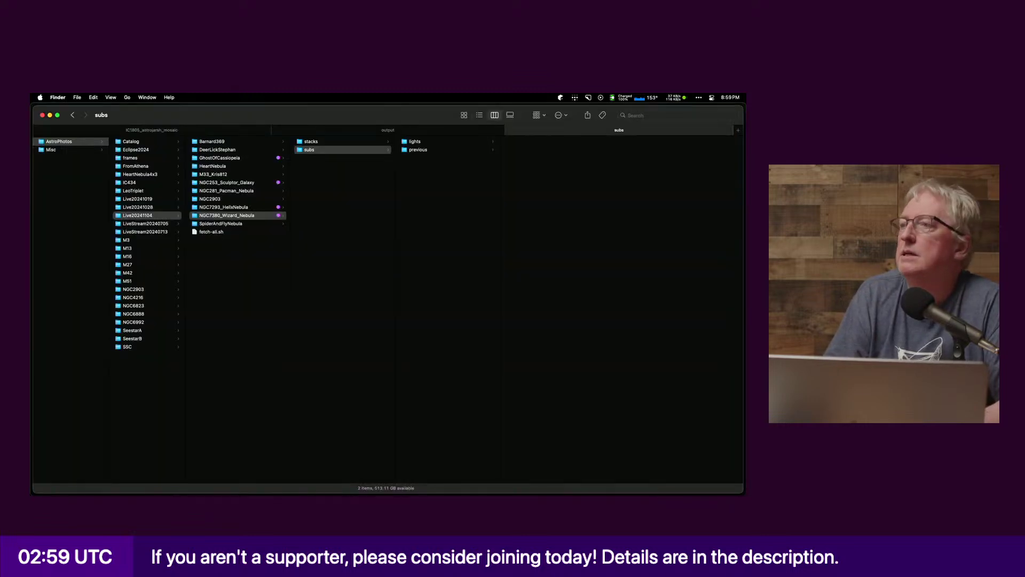
Step: Open the stacks folder of SpiderAndFlyNebula and compare previews of the stretched PNG, the DN080 FITS and the unprocessed 2024-10-11 stack
{"action": "left_click", "coordinate": [235, 223]}
{"action": "left_click", "coordinate": [320, 142]}
{"action": "left_click", "coordinate": [338, 150]}
{"action": "left_click", "coordinate": [339, 142]}
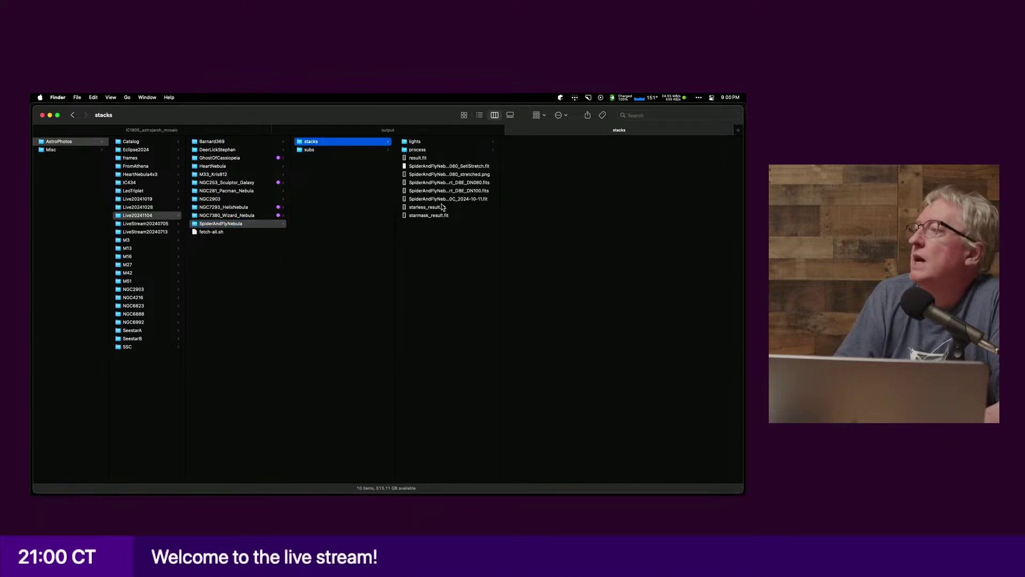
{"action": "left_click", "coordinate": [454, 173]}
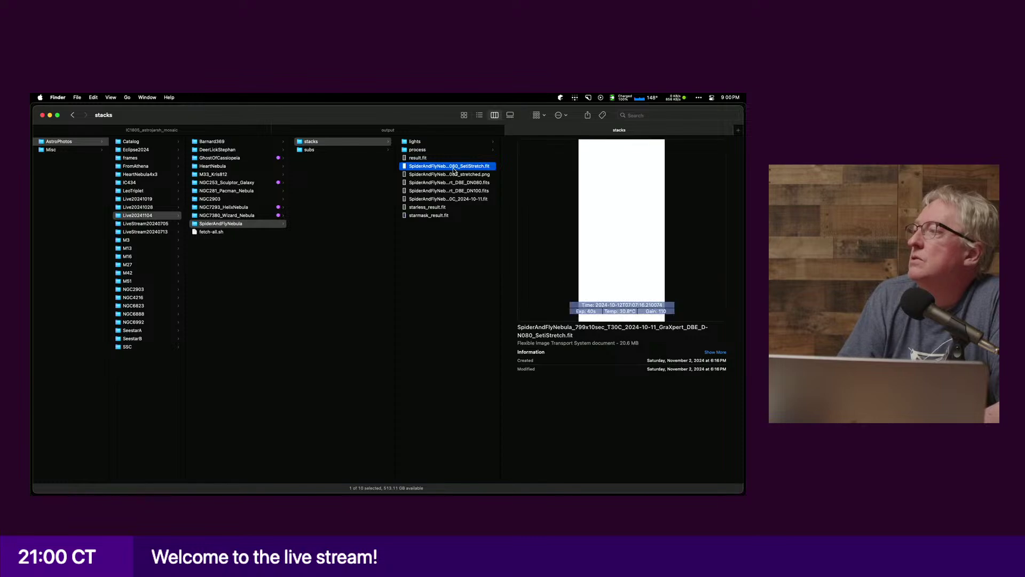
{"action": "key", "text": "space"}
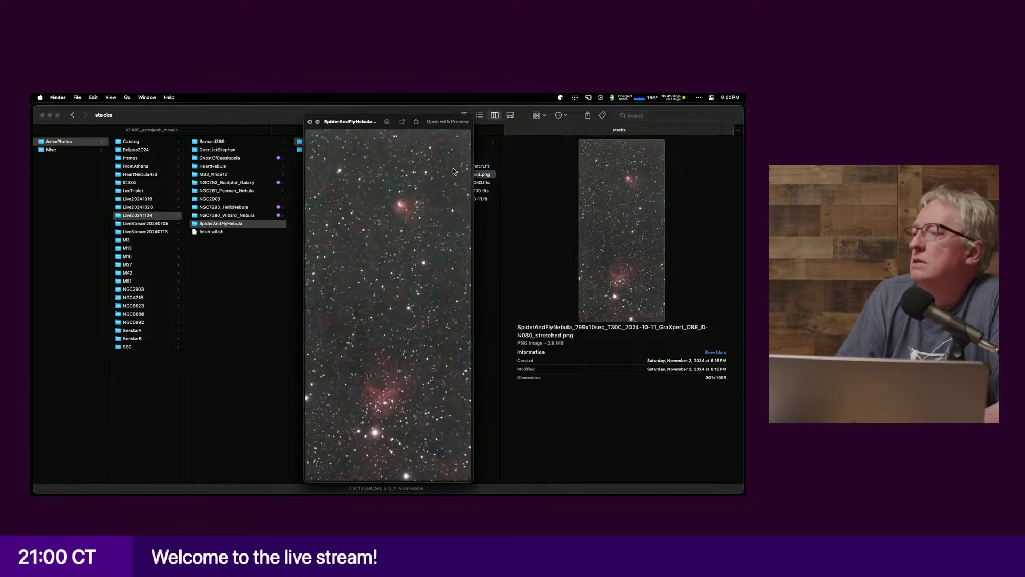
{"action": "key", "text": "Down"}
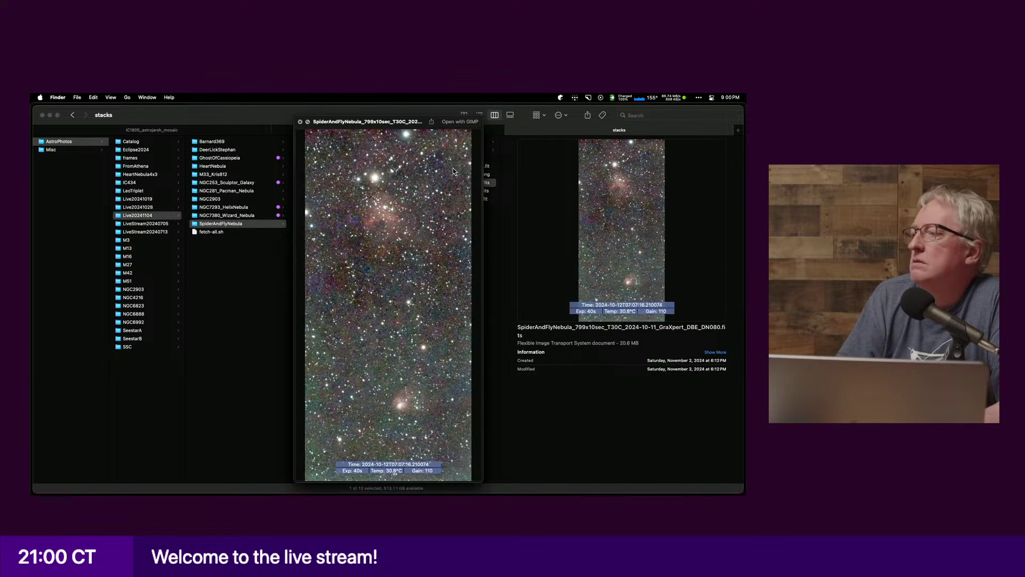
{"action": "key", "text": "Up"}
{"action": "key", "text": "Up"}
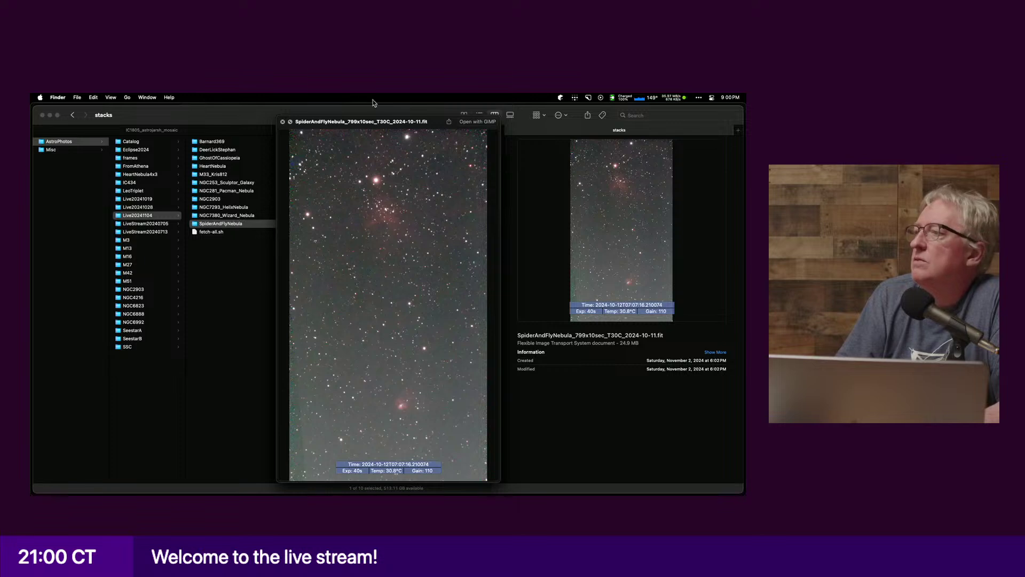
Step: Compare previews of the GraXpert DBE DN100 FITS and the DN080 stretched PNG of SpiderAndFlyNebula, and close the preview
{"action": "key", "text": "Down"}
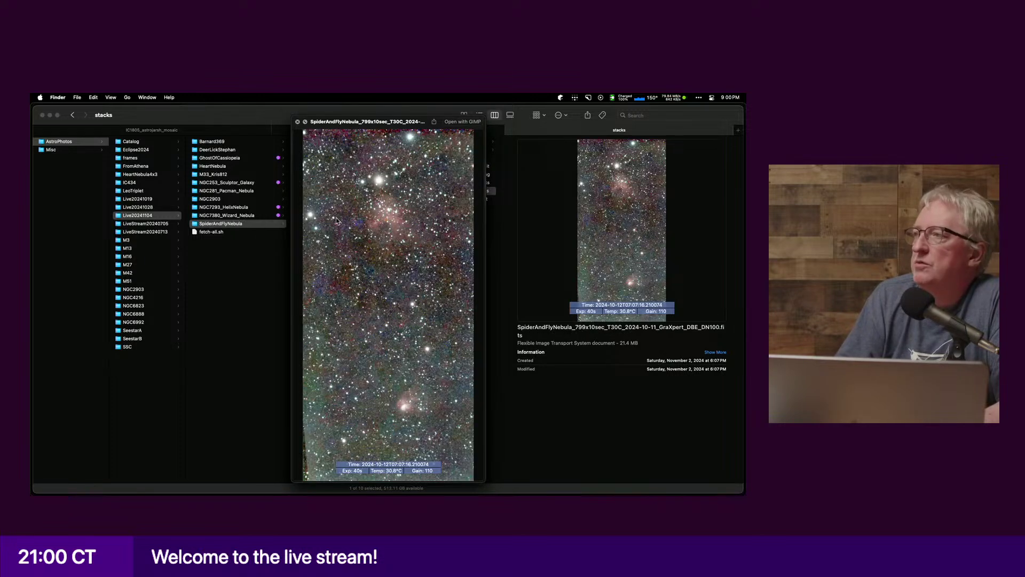
{"action": "key", "text": "Up"}
{"action": "key", "text": "Up"}
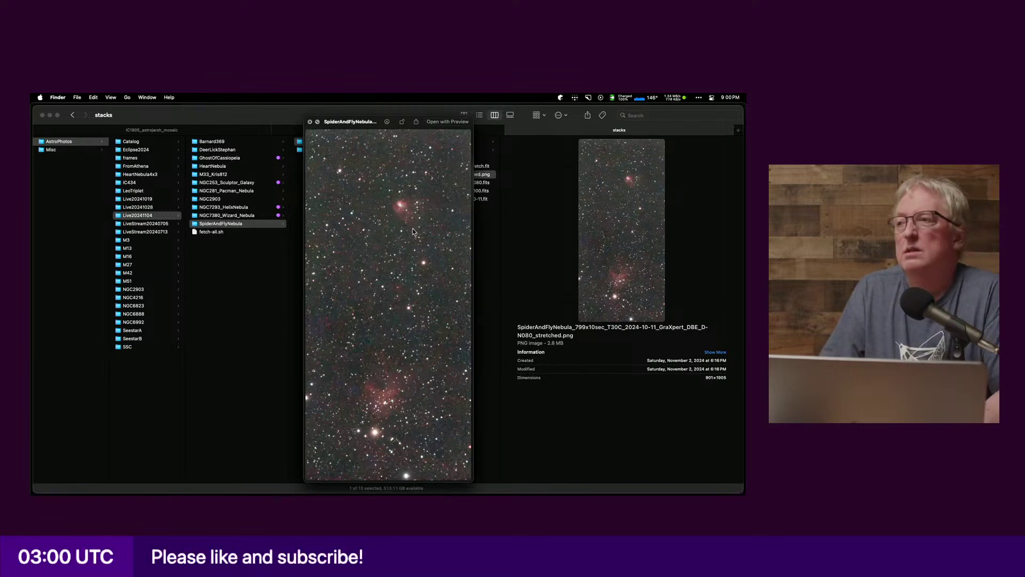
{"action": "key", "text": "space"}
Step: Open the previous folder in the NGC7380_Wizard_Nebula subs and preview the 2024-09-28 GraXpert FITS
{"action": "left_click", "coordinate": [235, 216]}
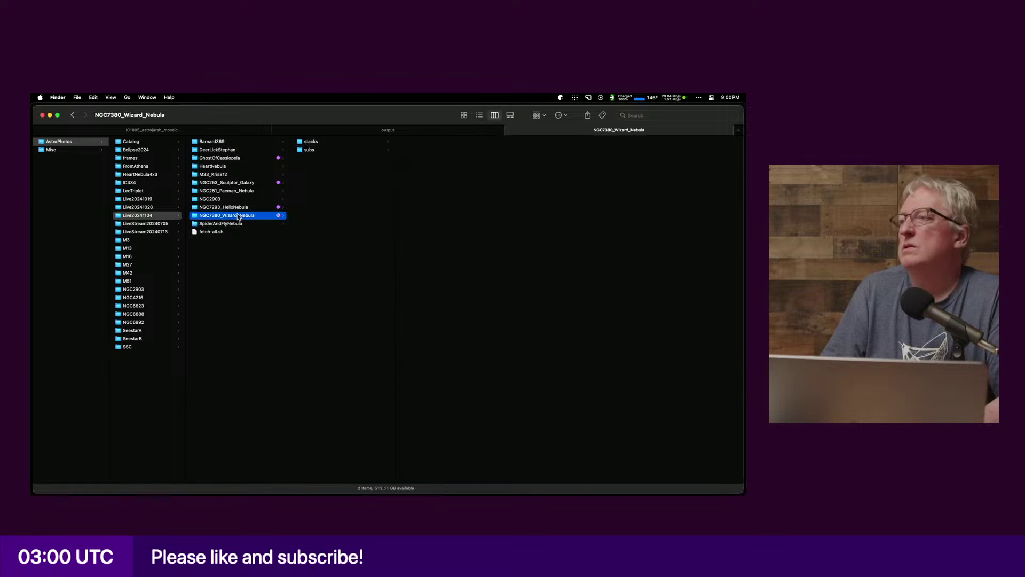
{"action": "left_click", "coordinate": [348, 150]}
{"action": "left_click", "coordinate": [411, 150]}
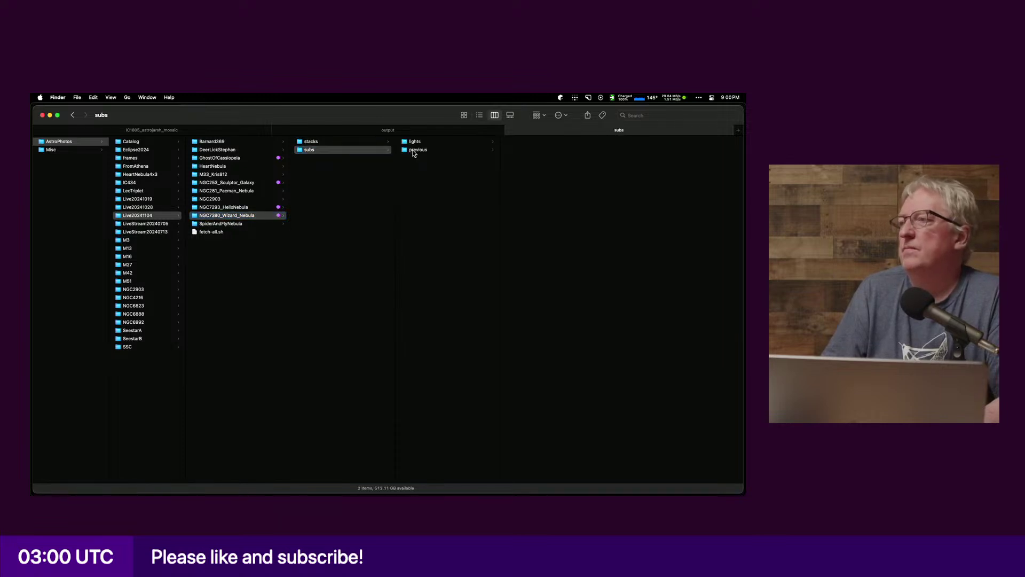
{"action": "left_click", "coordinate": [549, 175]}
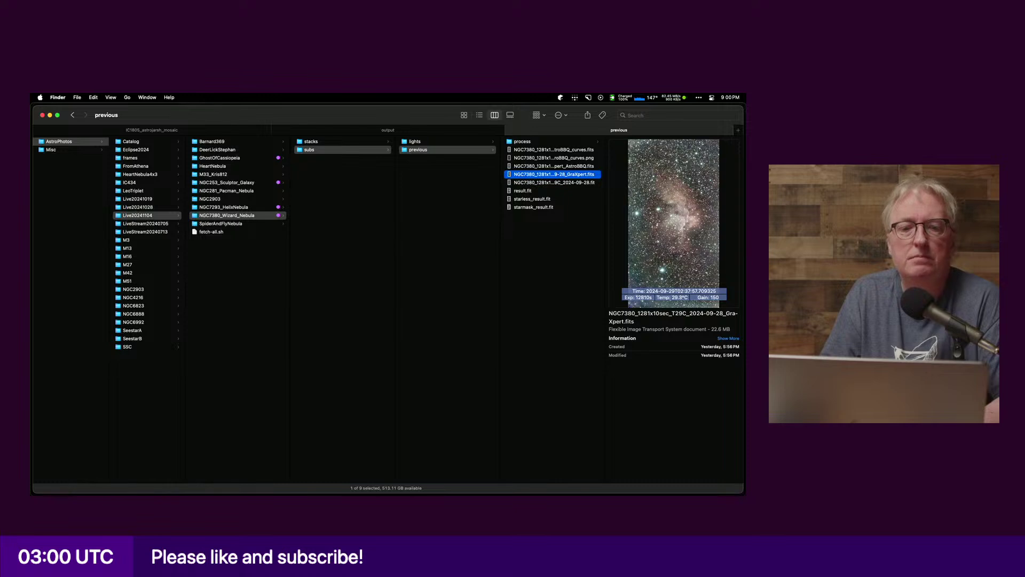
Step: Switch to Siril, maximize its window, and check the Wizard Nebula working folder and the available scripts
{"action": "key", "text": "super+Tab"}
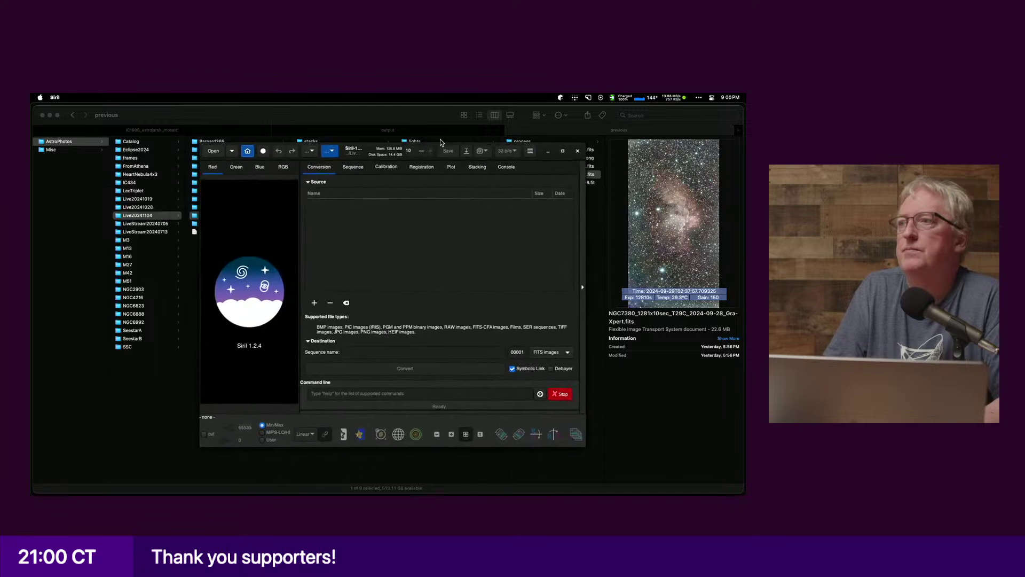
{"action": "left_click_drag", "start_coordinate": [439, 138], "coordinate": [436, 138]}
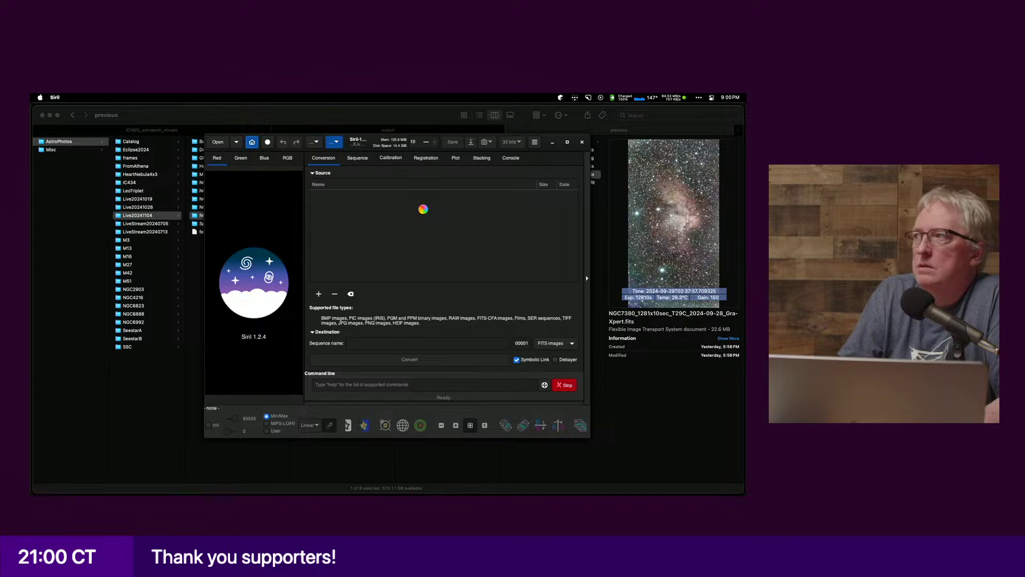
{"action": "double_click", "coordinate": [446, 137]}
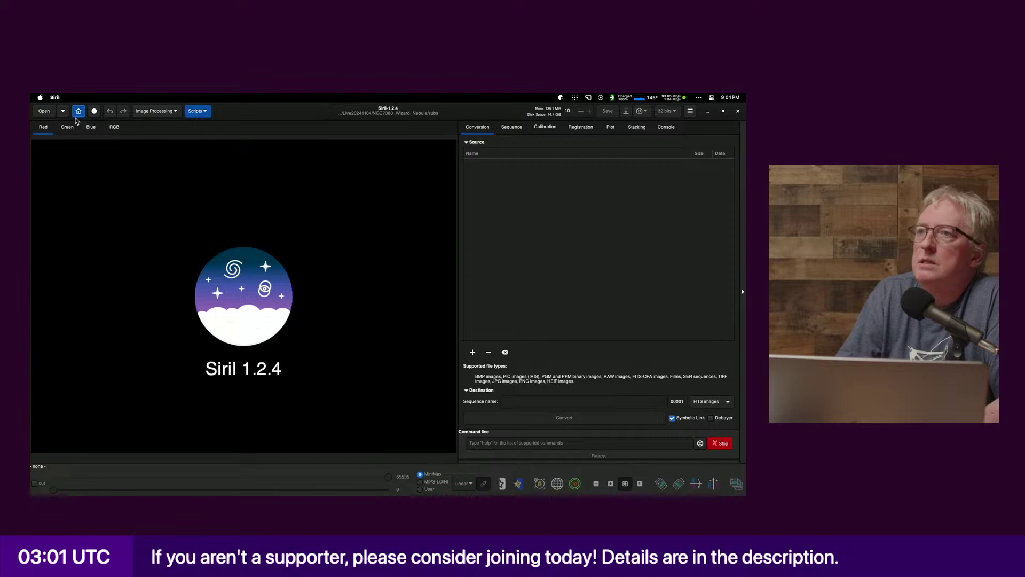
{"action": "left_click", "coordinate": [44, 112]}
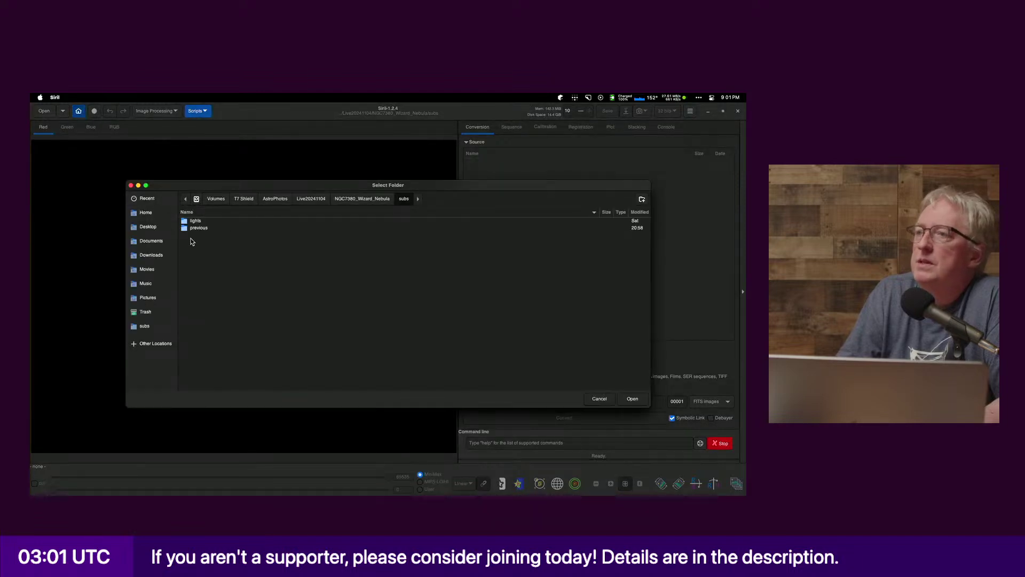
{"action": "left_click", "coordinate": [598, 399]}
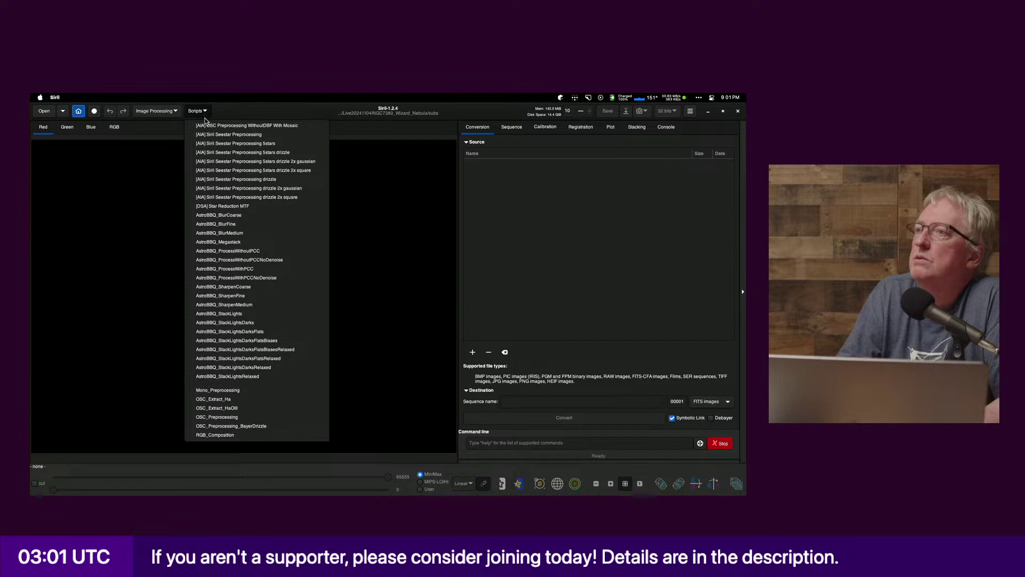
{"action": "left_click", "coordinate": [141, 197]}
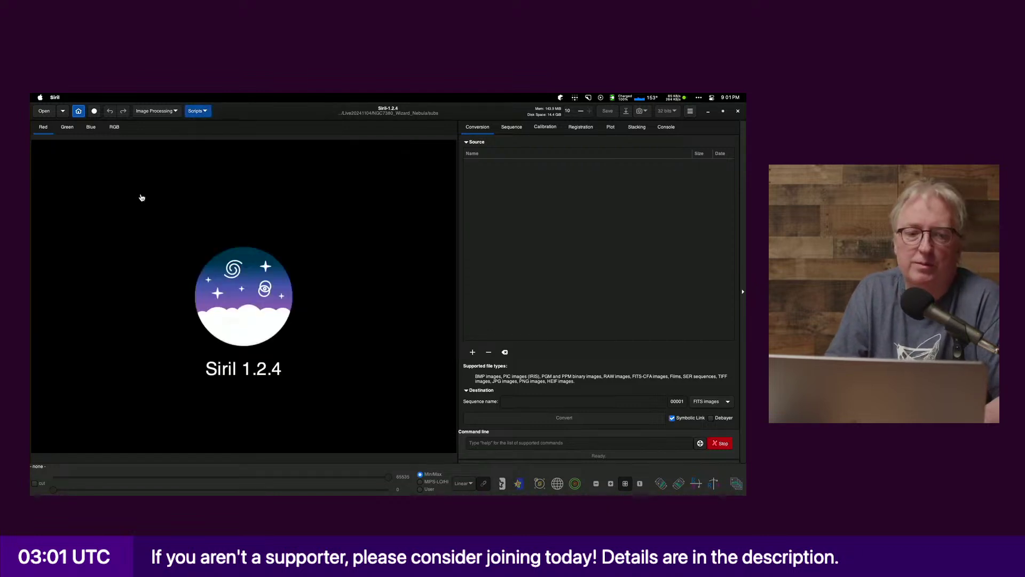
Step: Check the Wizard Nebula lights folder in Finder and try running the [AIA] Siril Seestar Preprocessing script on it in Siril 1.2.4
{"action": "key", "text": "super+Tab"}
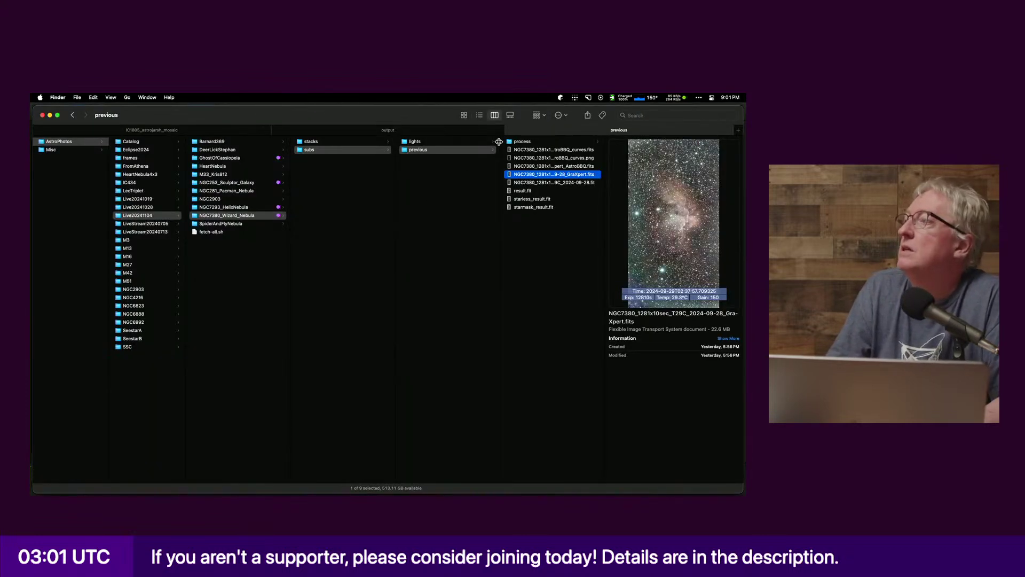
{"action": "left_click", "coordinate": [425, 142]}
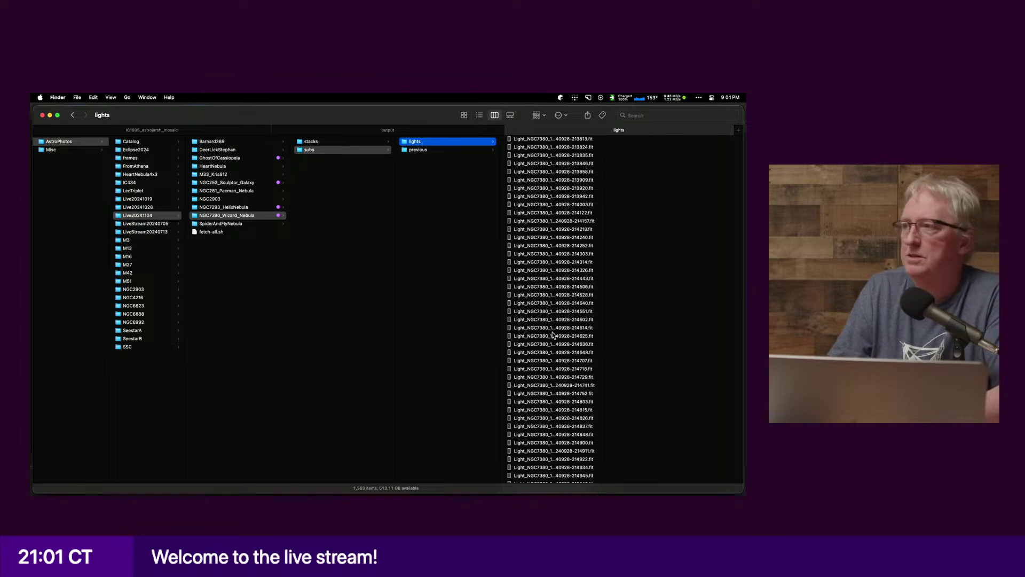
{"action": "key", "text": "super+Tab"}
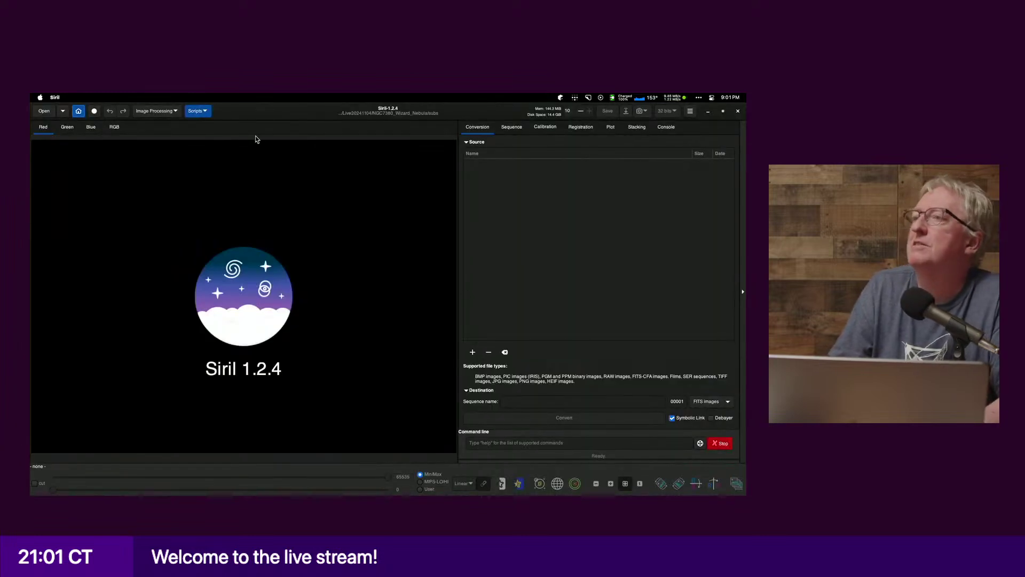
{"action": "left_click", "coordinate": [196, 111]}
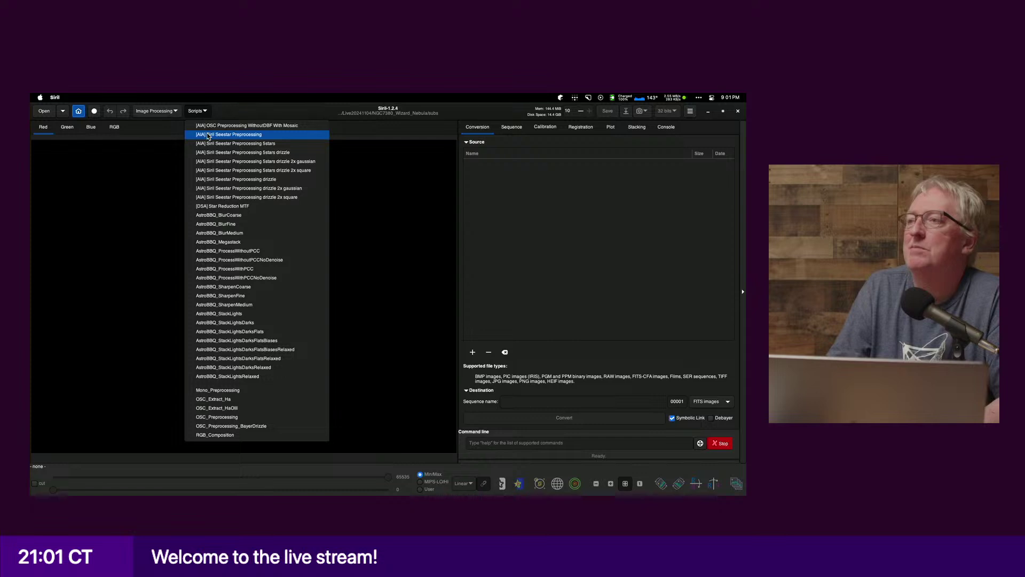
{"action": "left_click", "coordinate": [209, 135]}
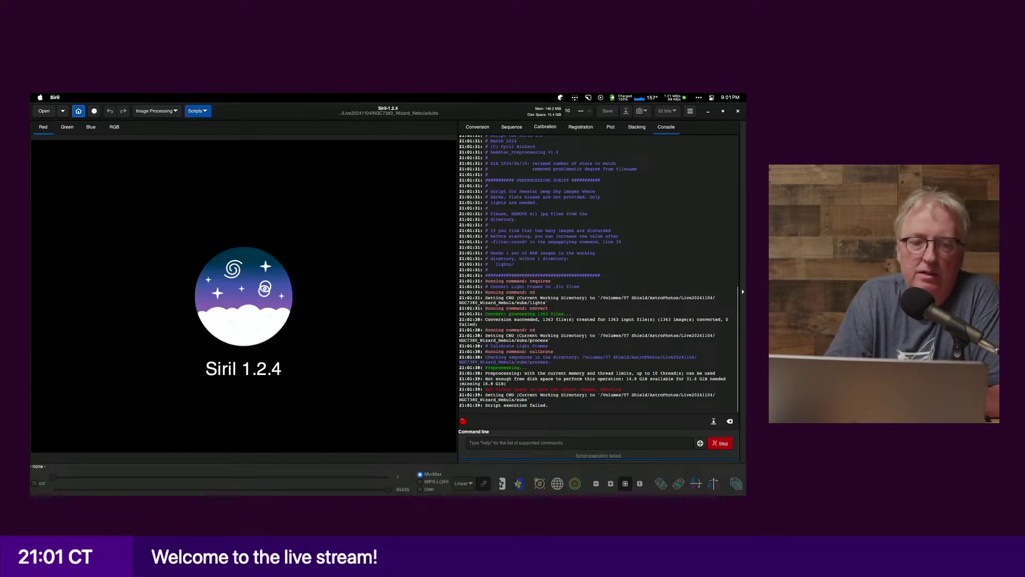
Step: Switch to Zen Browser, close the ngc2903 search tab and bring up the ASTAP page
{"action": "key", "text": "super+Tab"}
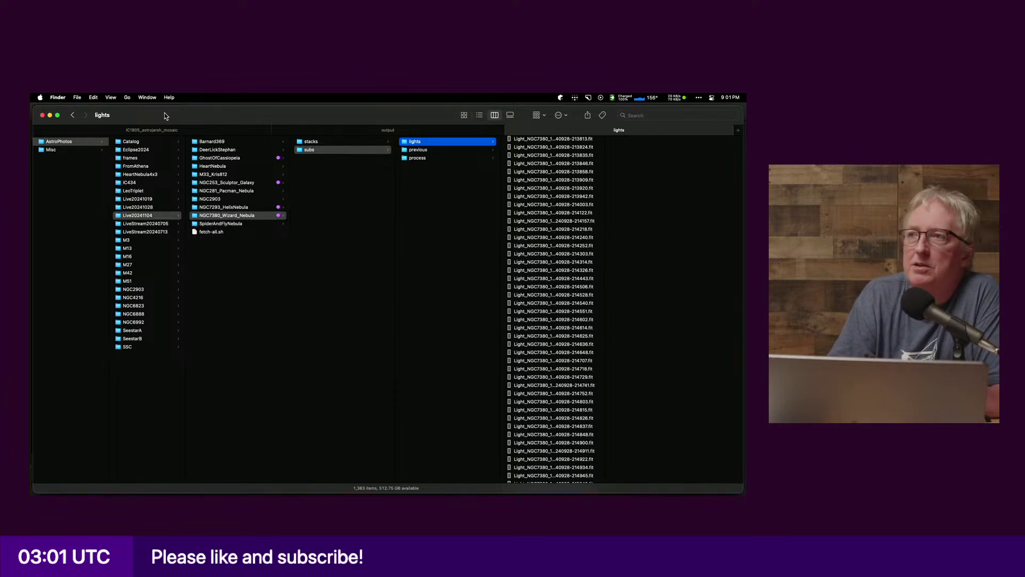
{"action": "key", "text": "super+Tab"}
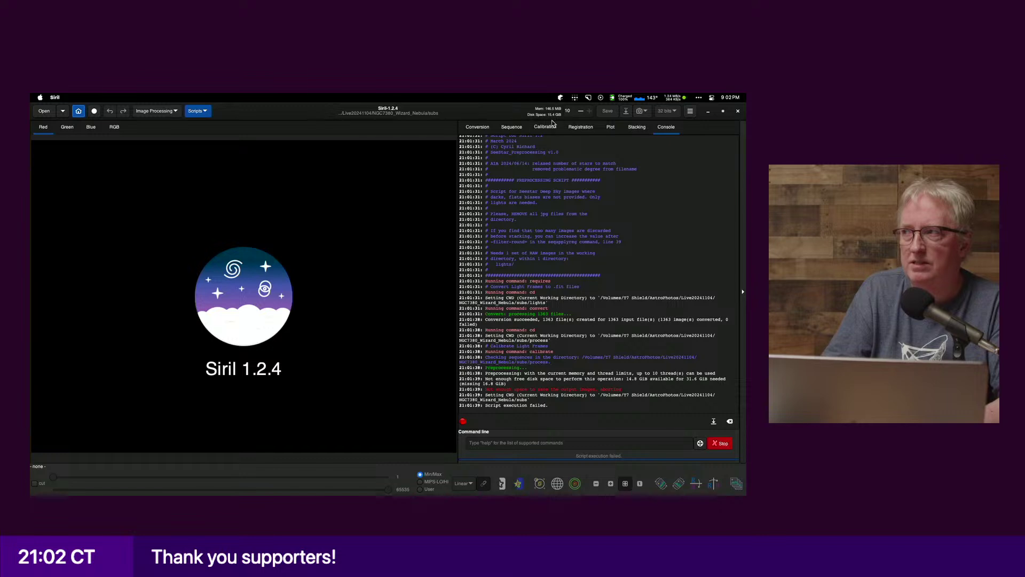
{"action": "key", "text": "super+Tab"}
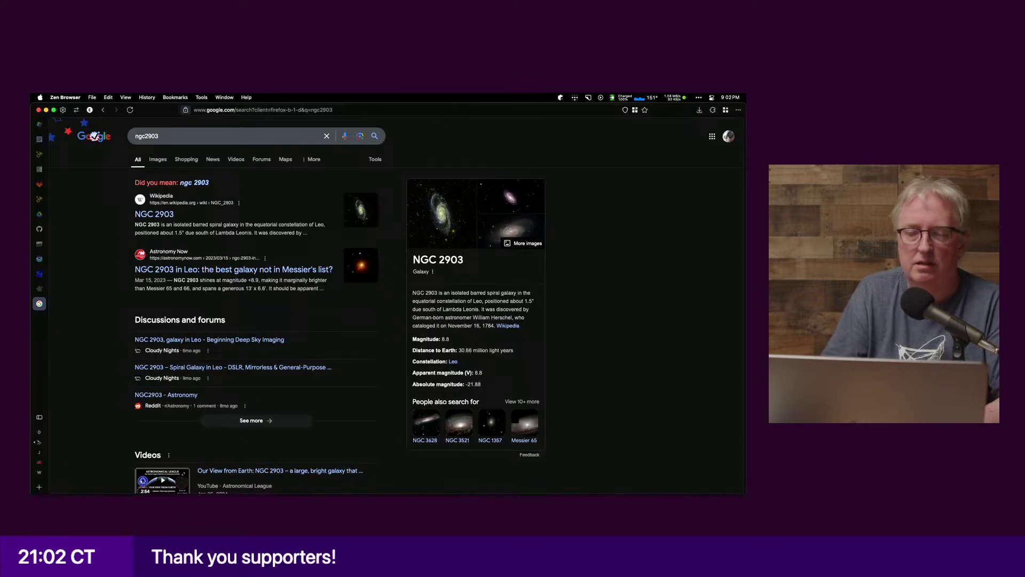
{"action": "left_click", "coordinate": [39, 273]}
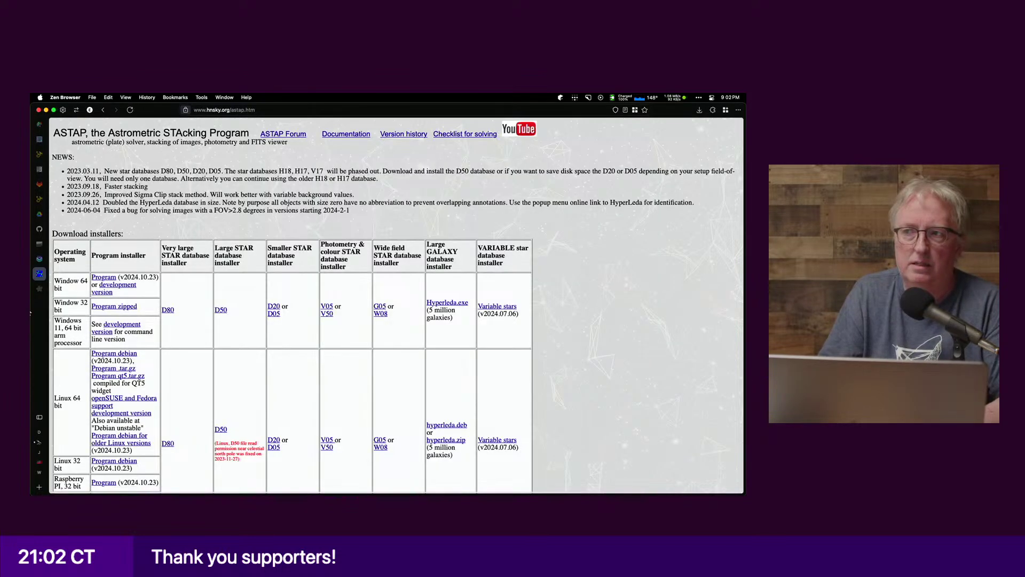
Step: Return to Finder and close the window showing the lights folder
{"action": "key", "text": "super+Tab"}
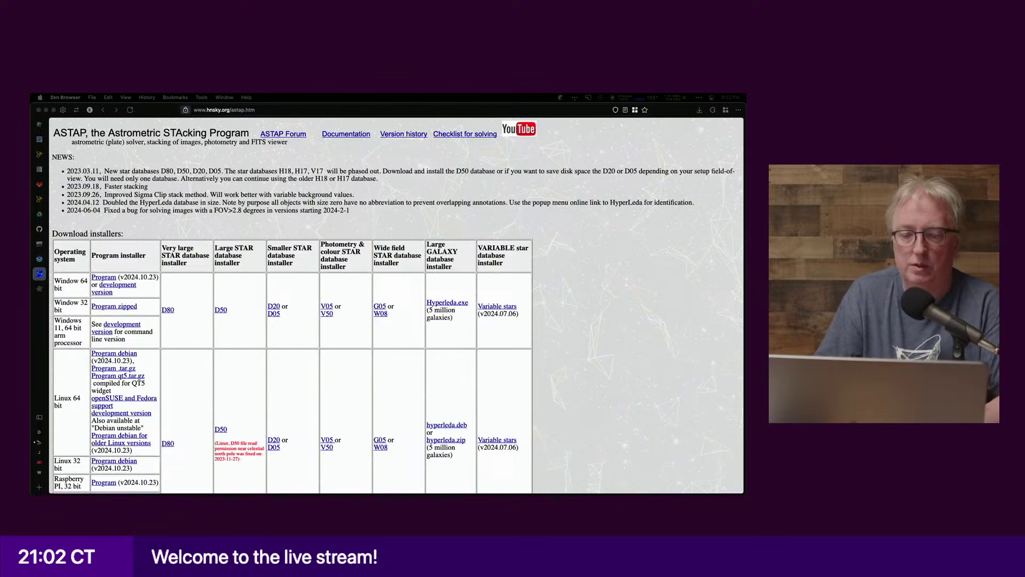
{"action": "key", "text": "super+Tab"}
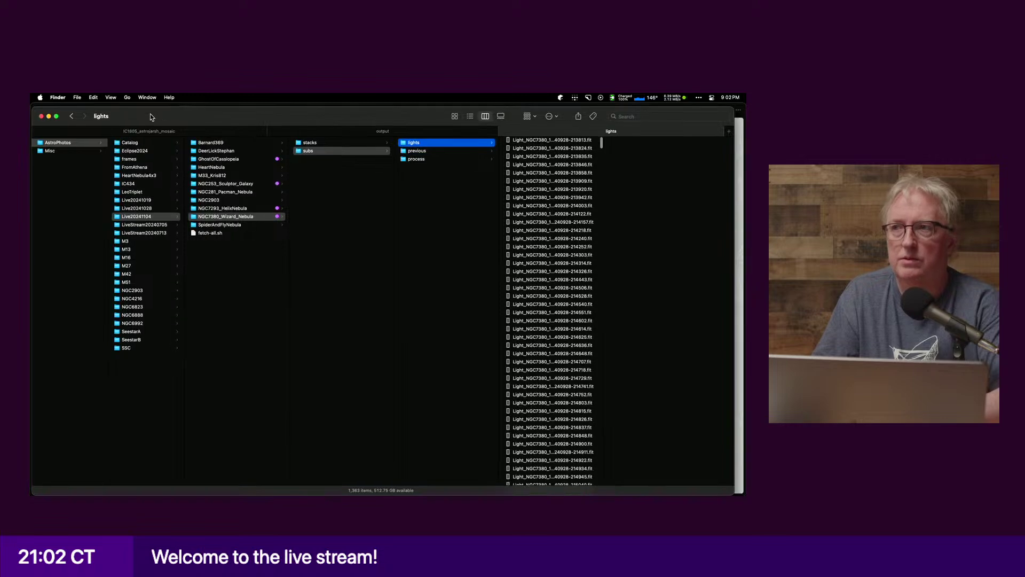
{"action": "key", "text": "super+w"}
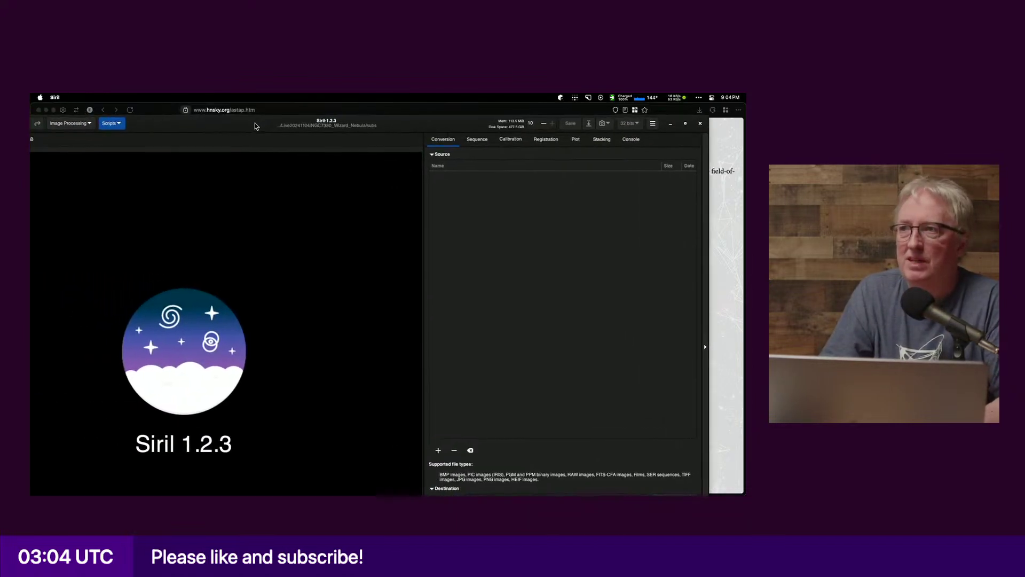
Step: Maximize the Siril 1.2.3 window with a wider side pane and run the [AIA] Siril Seestar Preprocessing script on the Wizard Nebula lights
{"action": "double_click", "coordinate": [272, 117]}
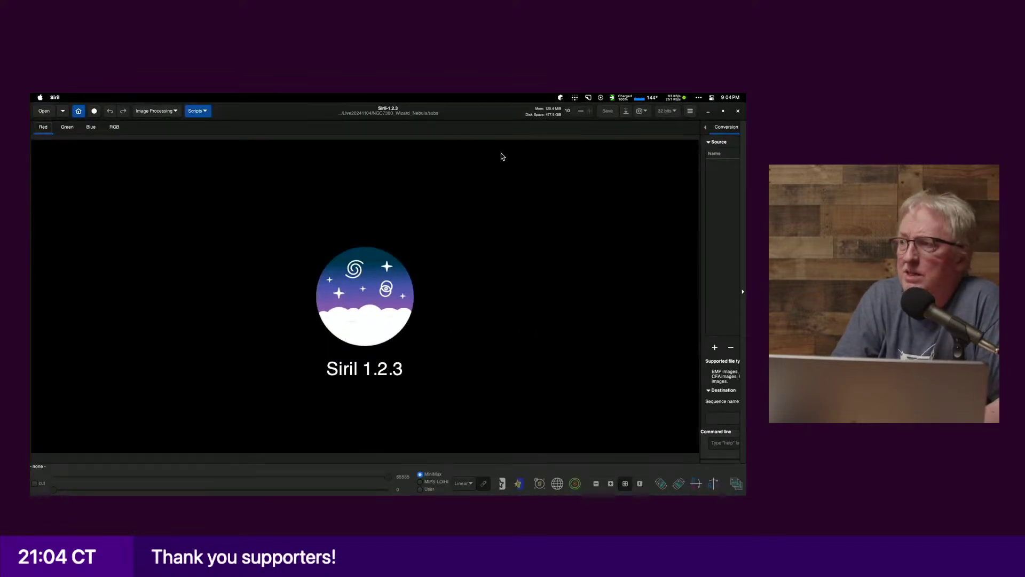
{"action": "left_click_drag", "start_coordinate": [699, 256], "coordinate": [455, 259]}
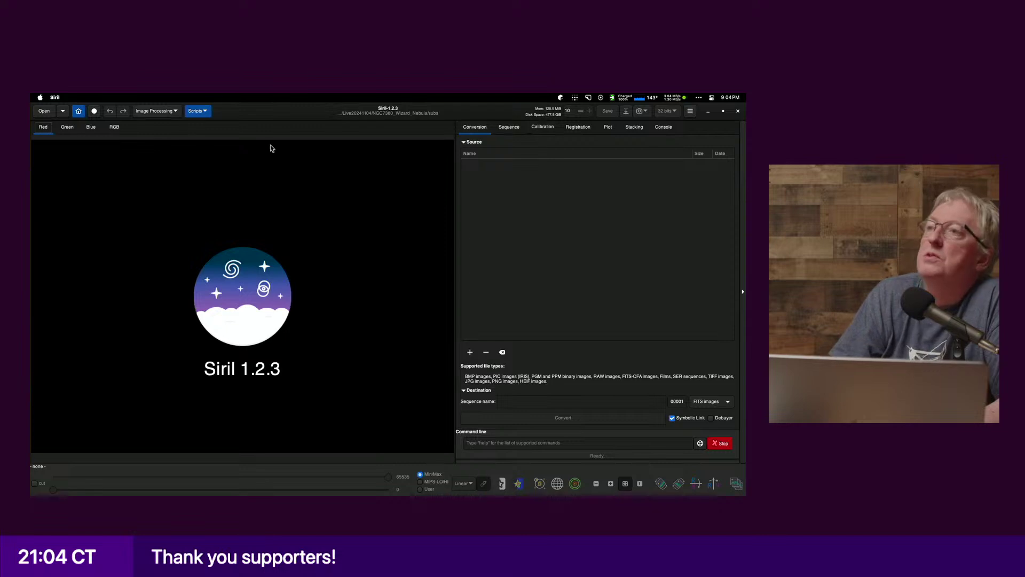
{"action": "left_click", "coordinate": [195, 112]}
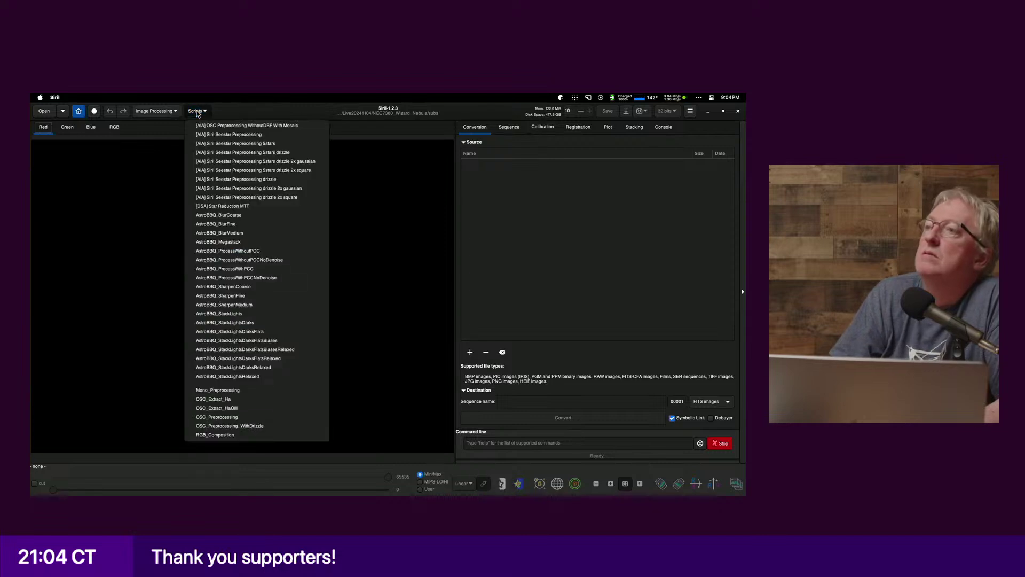
{"action": "left_click", "coordinate": [208, 135]}
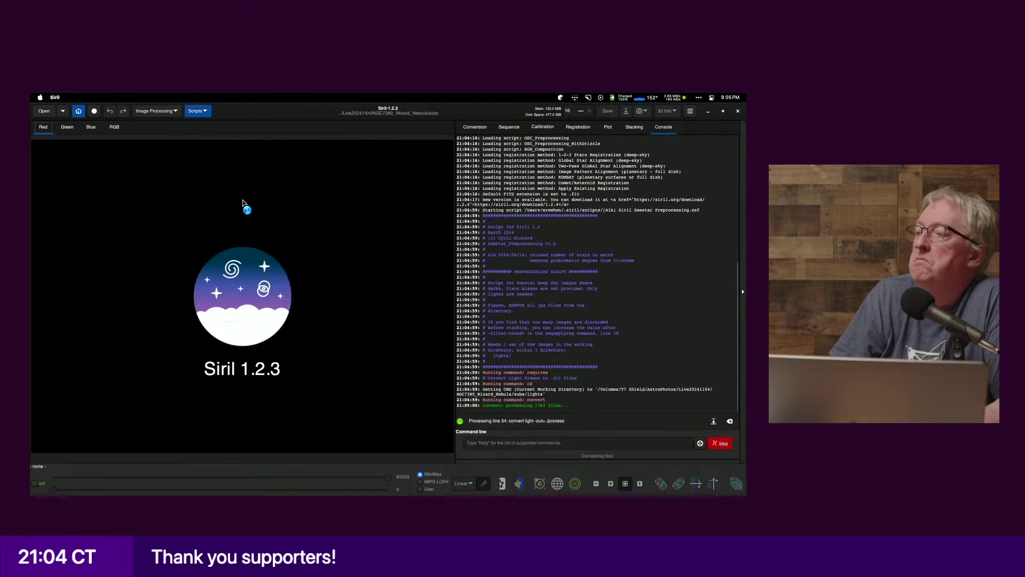
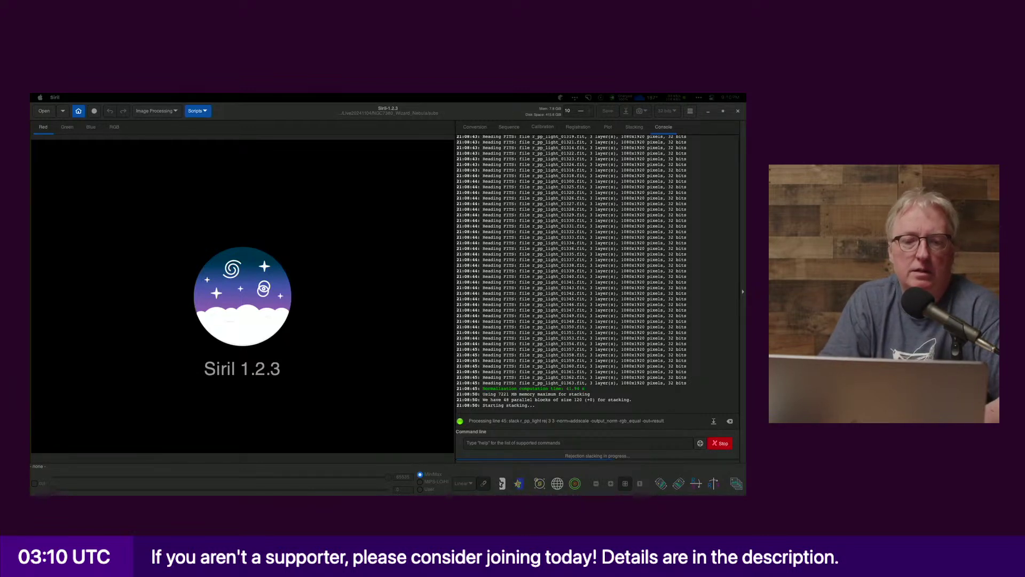
Step: Open the stacked NGC7380_1281x10sec_T29C_2024-09-28.fit in Siril 1.2.3 and display it with AutoStretch
{"action": "key", "text": "super+Tab"}
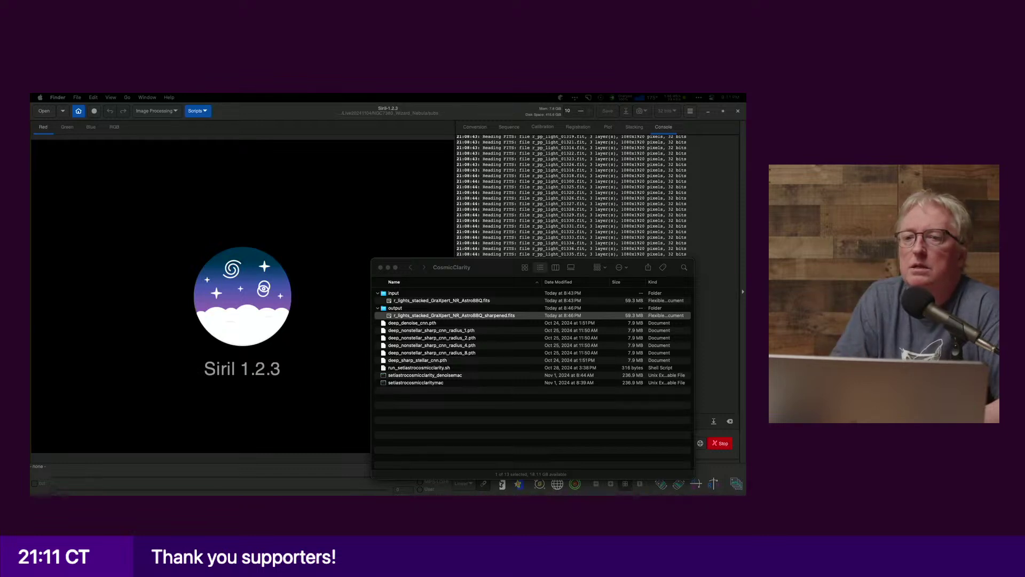
{"action": "left_click", "coordinate": [68, 213]}
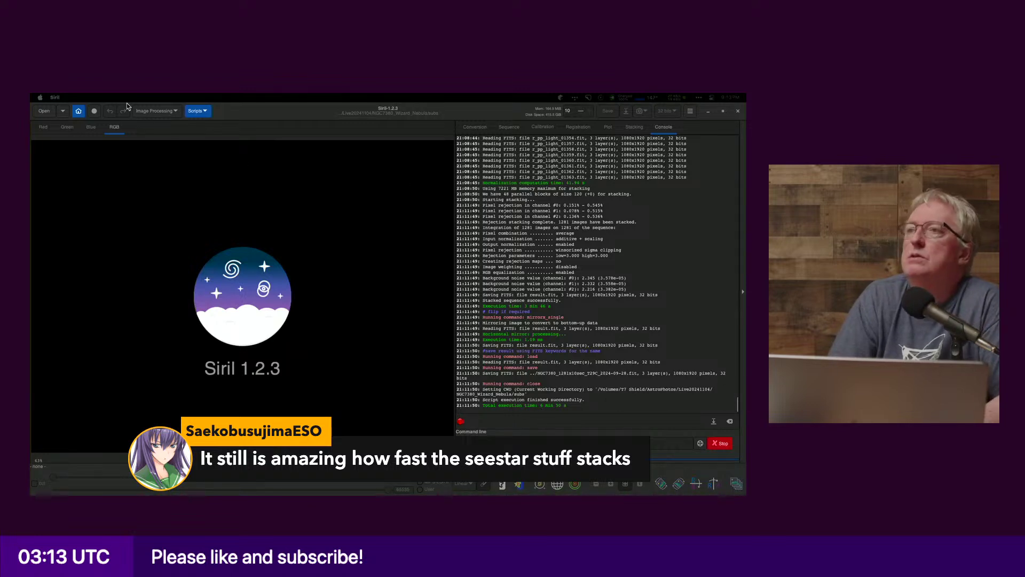
{"action": "left_click", "coordinate": [215, 229]}
{"action": "left_click", "coordinate": [43, 110]}
{"action": "double_click", "coordinate": [237, 228]}
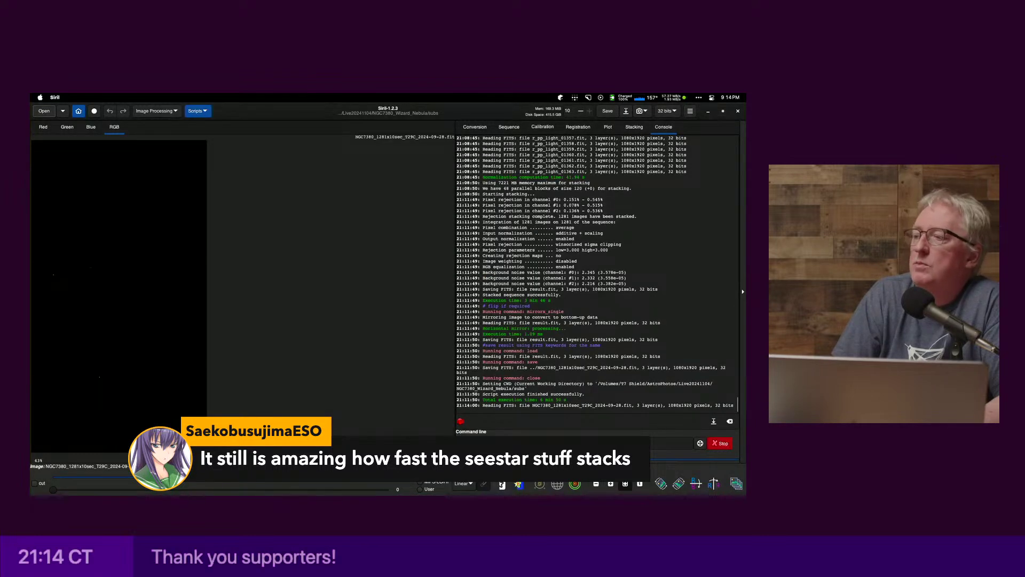
{"action": "left_click", "coordinate": [463, 483]}
{"action": "left_click", "coordinate": [470, 452]}
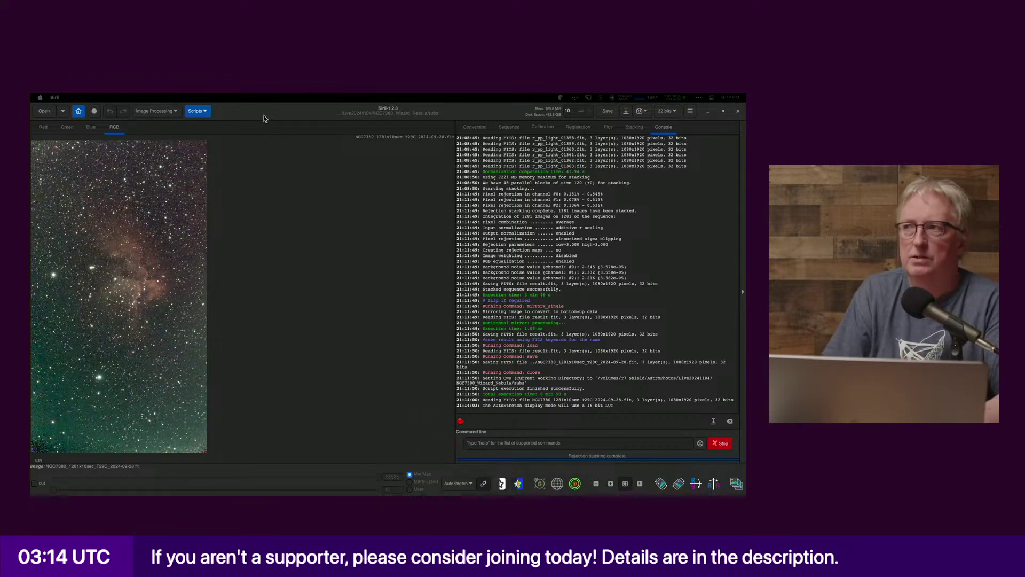
Step: Switch to Zen Browser and bring up the Siril GitLab pipelines page filtered to the master branch
{"action": "key", "text": "ctrl+Right"}
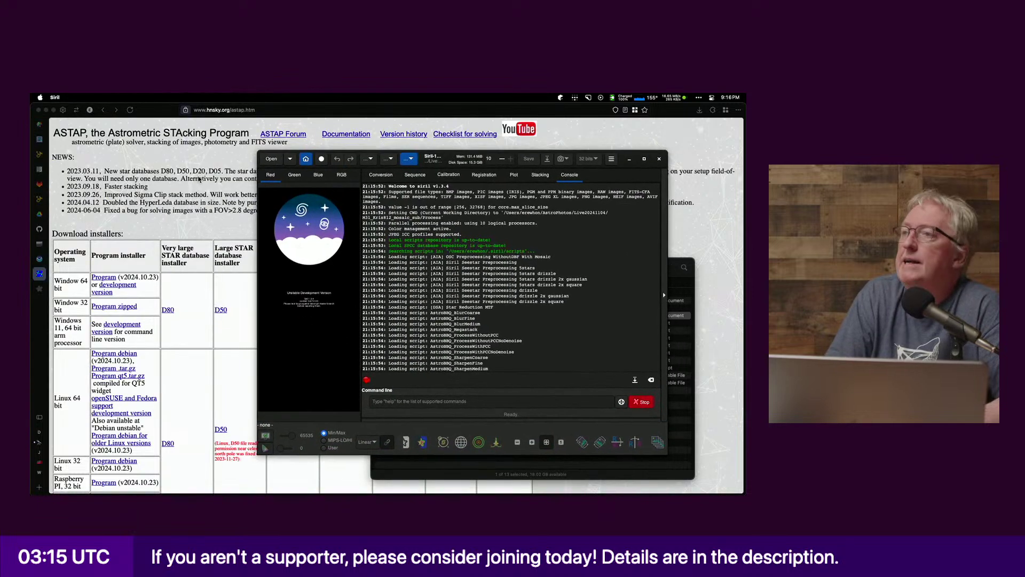
{"action": "left_click", "coordinate": [198, 179]}
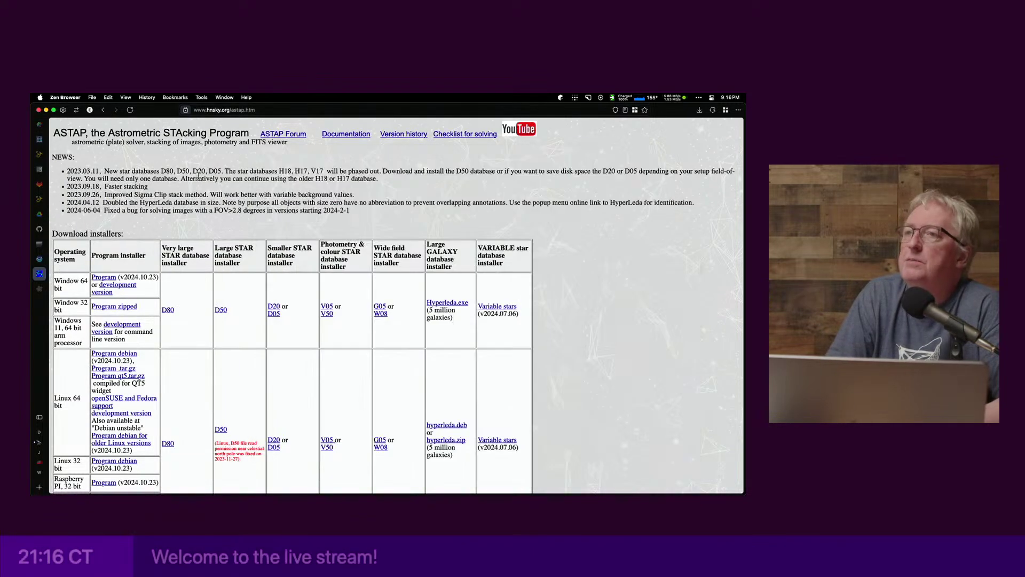
{"action": "left_click", "coordinate": [76, 109]}
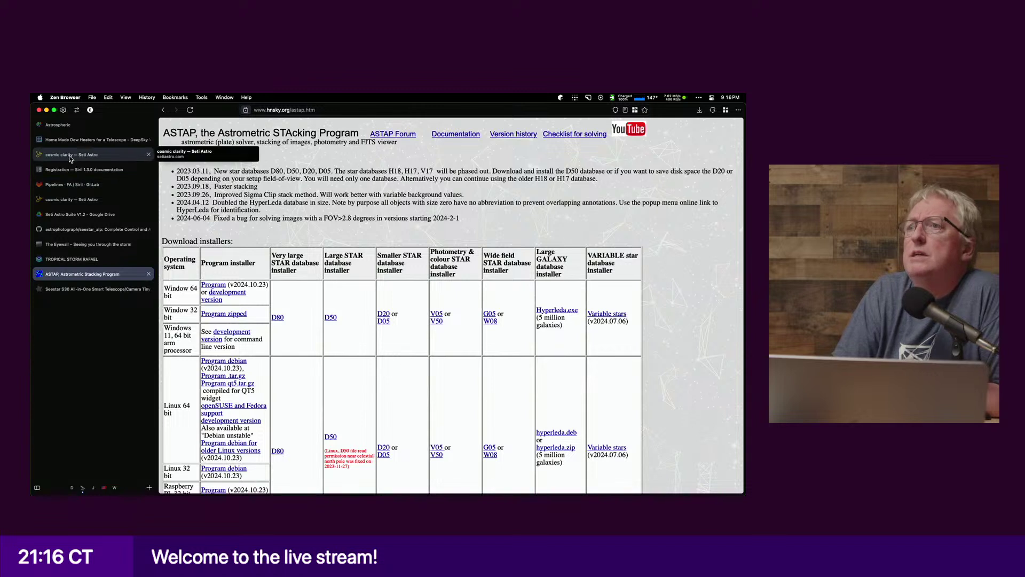
{"action": "left_click", "coordinate": [72, 185]}
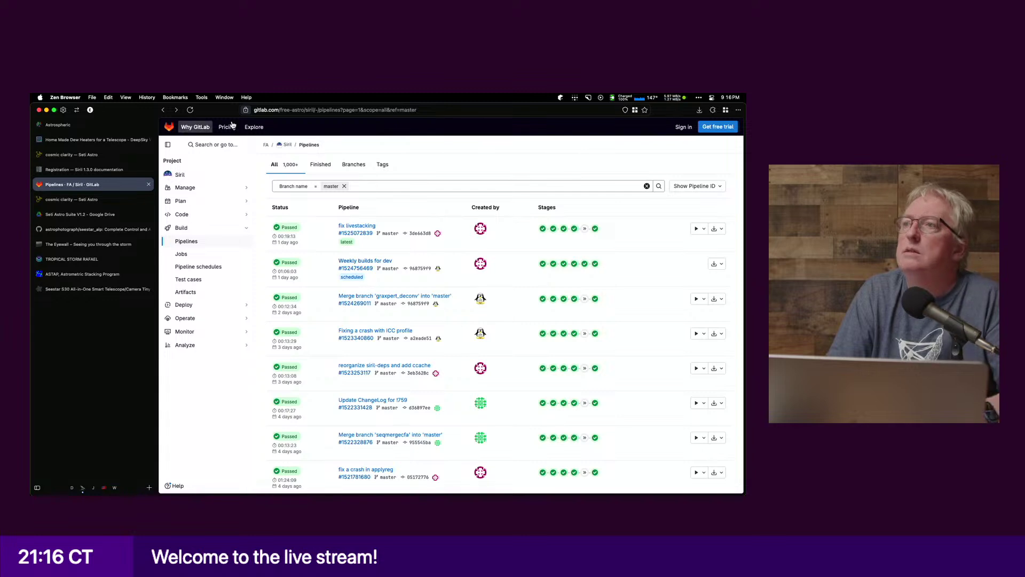
{"action": "left_click", "coordinate": [276, 110]}
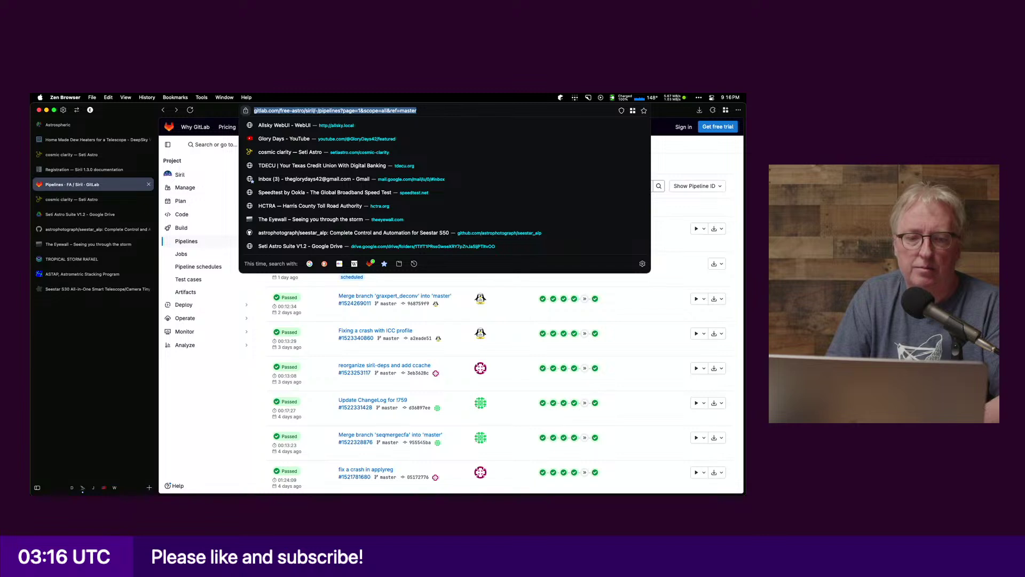
Step: Switch to the Siril 1.3.4 development version and maximize its window
{"action": "key", "text": "super+Tab"}
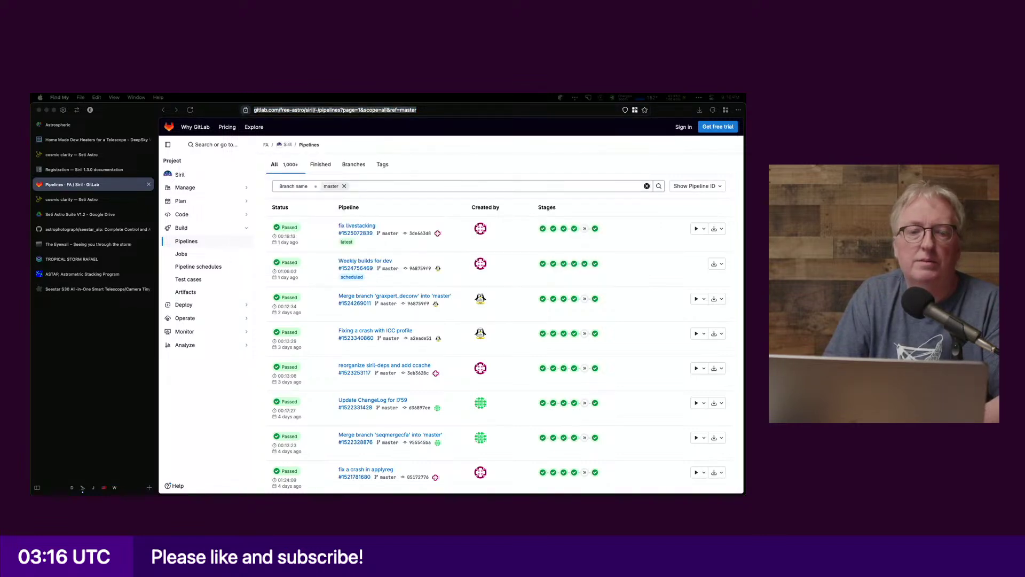
{"action": "key", "text": "super+Tab"}
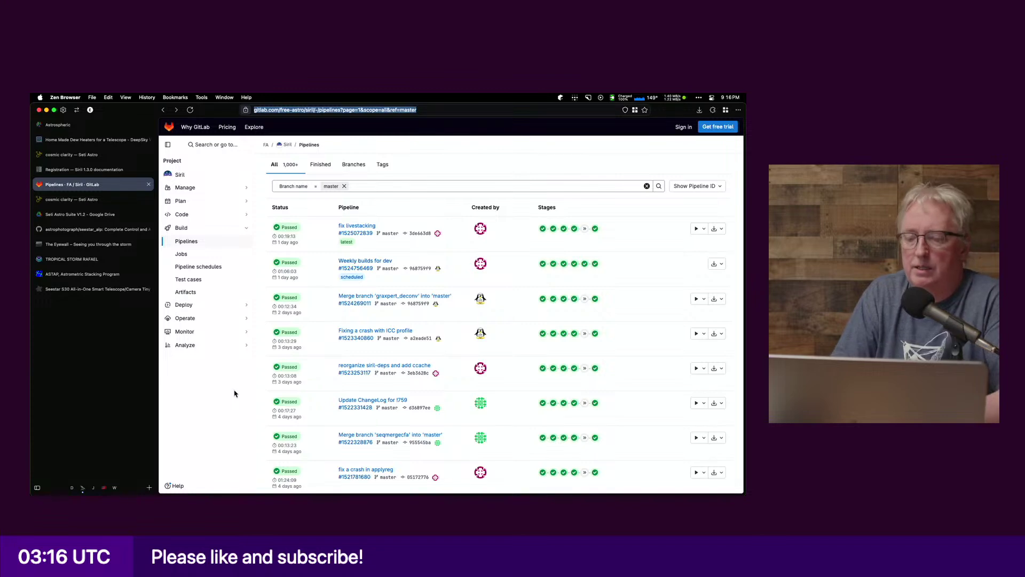
{"action": "key", "text": "super+Tab"}
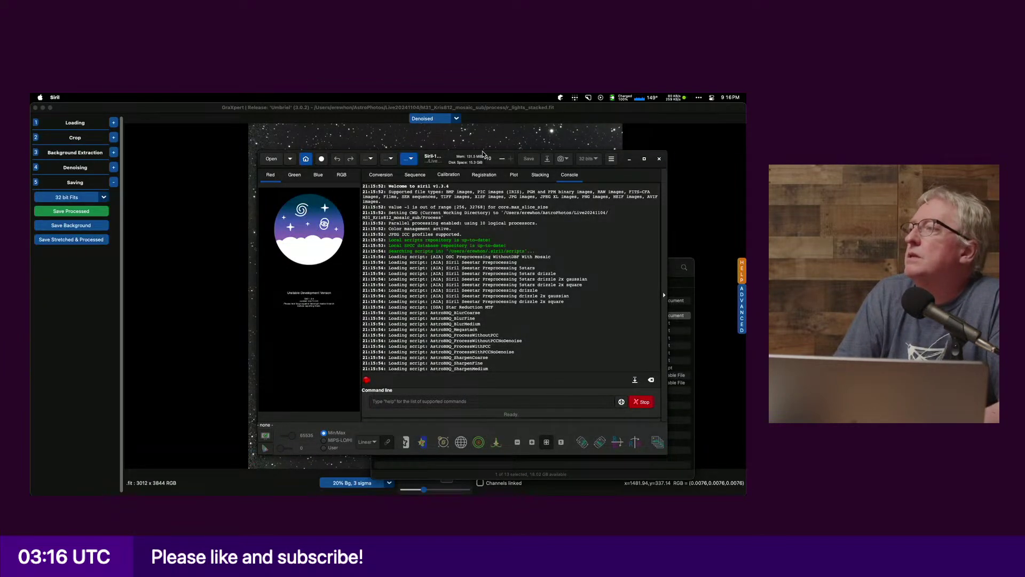
{"action": "left_click", "coordinate": [483, 155]}
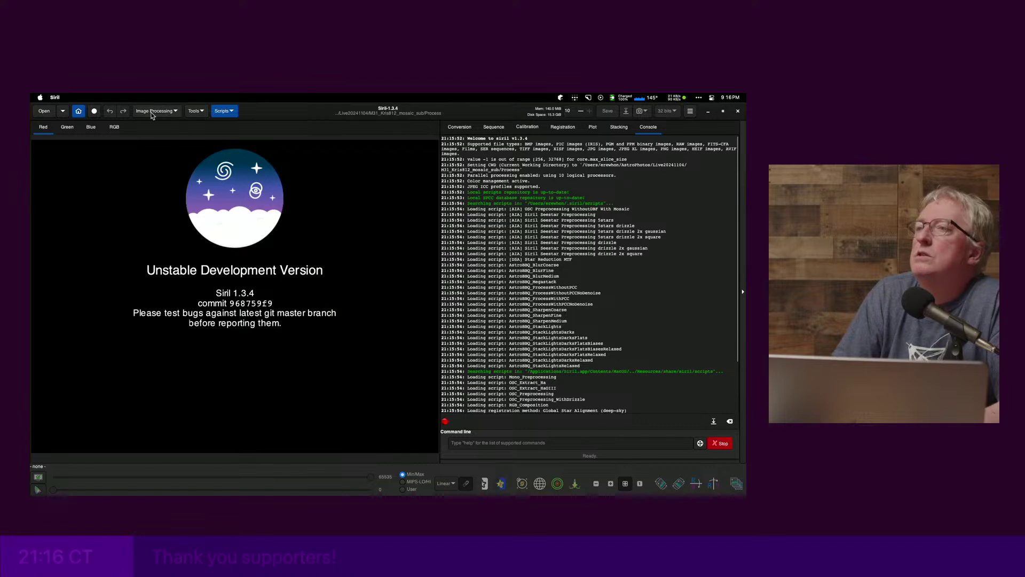
Step: Set Siril's working directory to the NGC7380_Wizard_Nebula folder inside Live20241104
{"action": "left_click", "coordinate": [80, 108]}
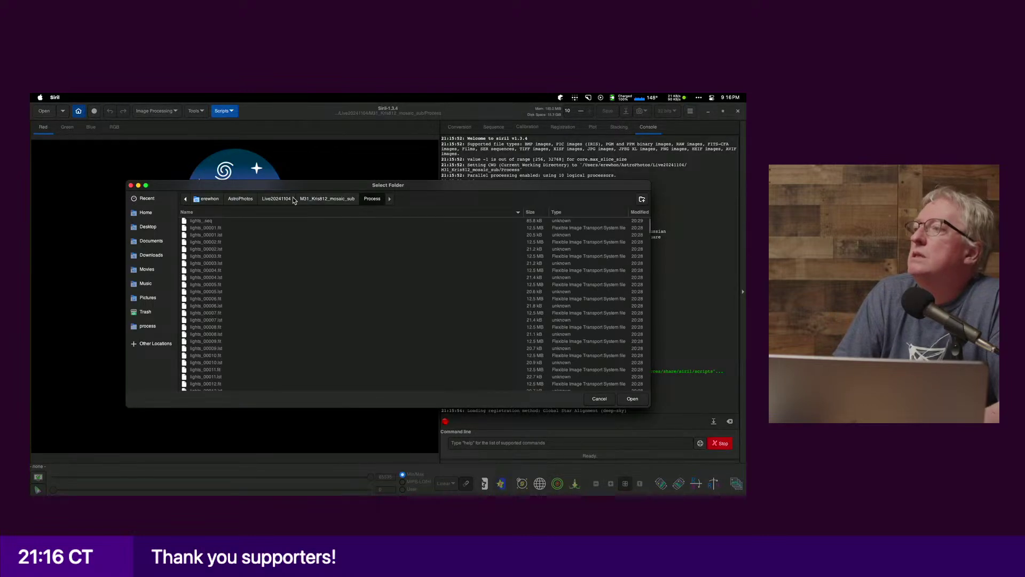
{"action": "left_click", "coordinate": [277, 199]}
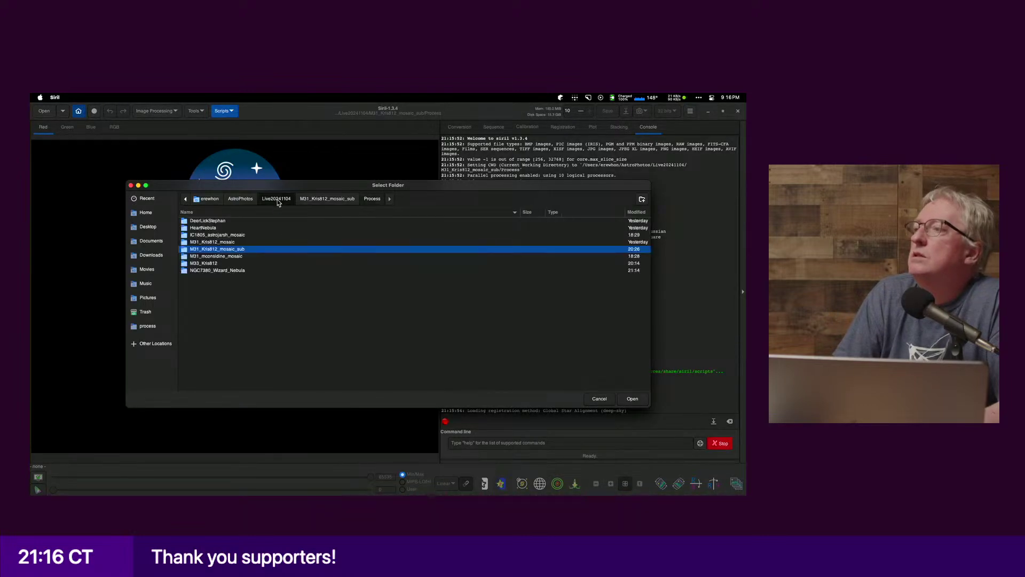
{"action": "double_click", "coordinate": [212, 270]}
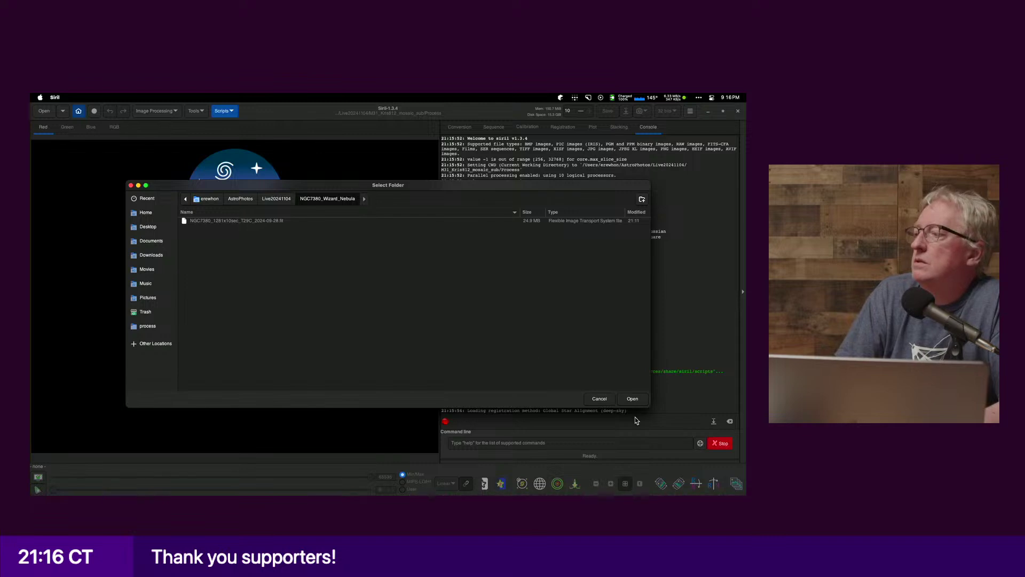
{"action": "left_click", "coordinate": [633, 399]}
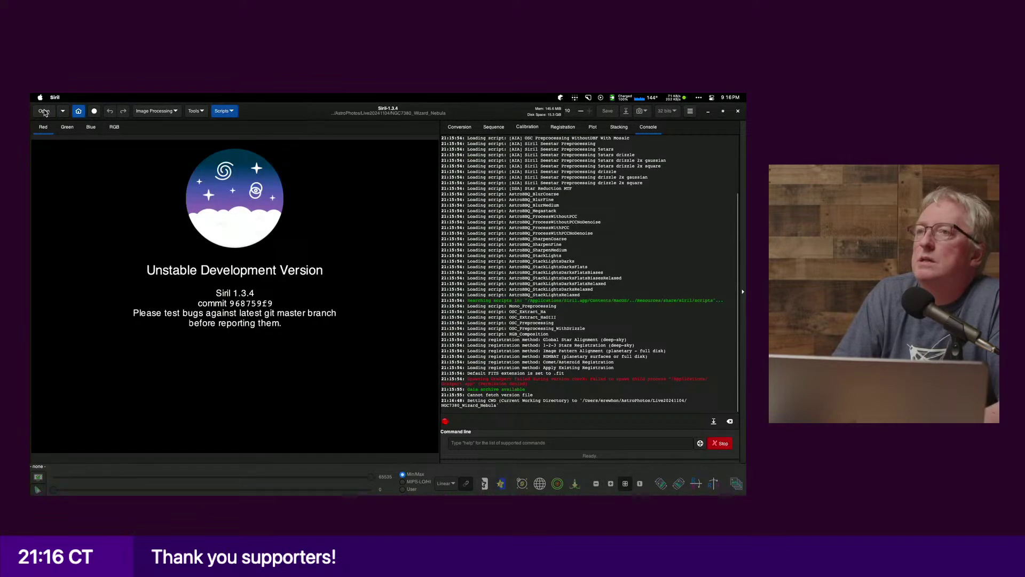
Step: Open NGC7380_1281x10sec_T29C_2024-09-28.fit and display it with AutoStretch
{"action": "left_click", "coordinate": [45, 111]}
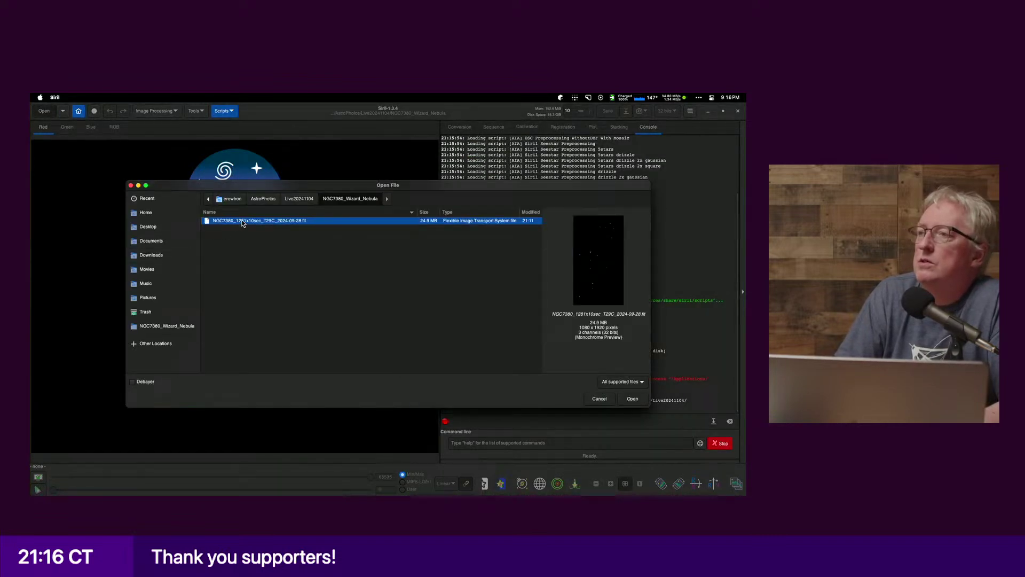
{"action": "left_click", "coordinate": [632, 399]}
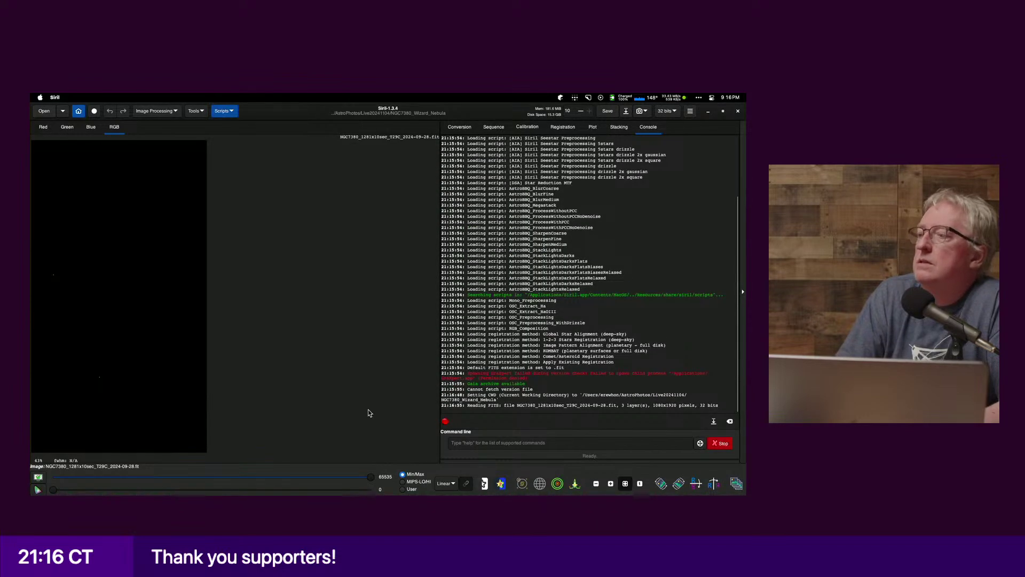
{"action": "left_click", "coordinate": [446, 483]}
{"action": "left_click", "coordinate": [454, 461]}
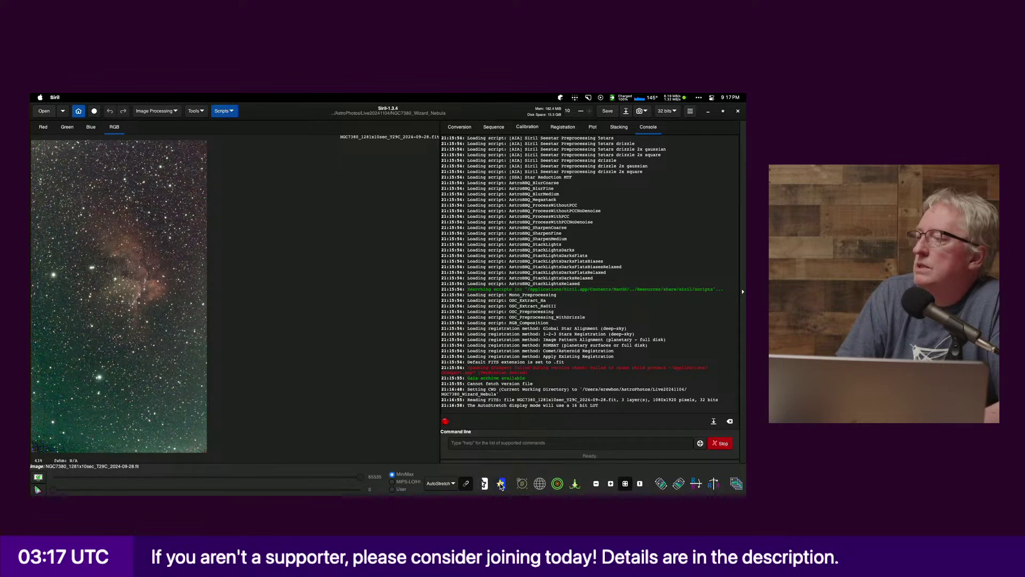
Step: Plate solve the Wizard Nebula stack with the Siril solver, using 250 mm focal length and 2.90 µm pixel size
{"action": "left_click", "coordinate": [194, 111]}
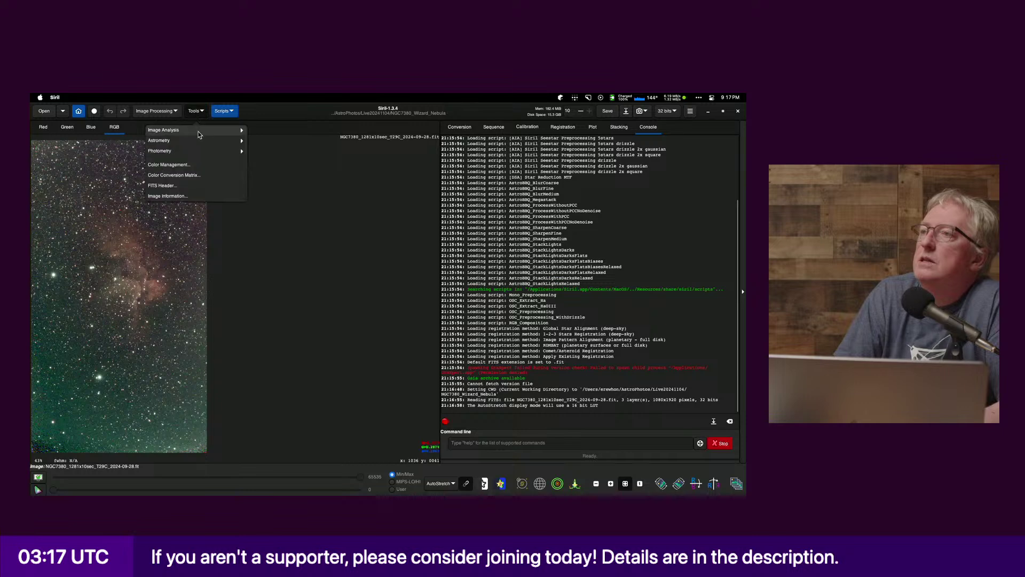
{"action": "left_click", "coordinate": [195, 140]}
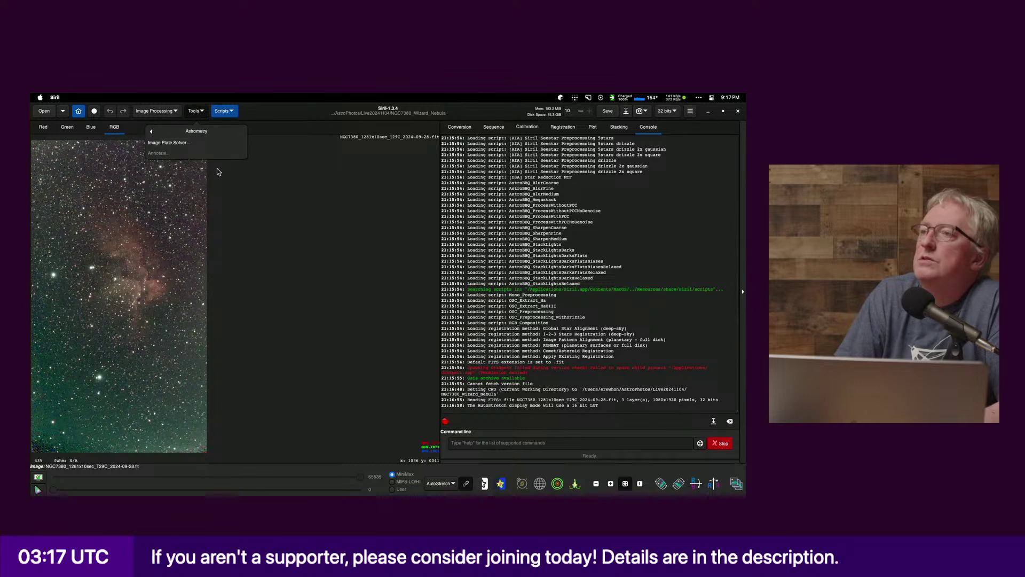
{"action": "left_click", "coordinate": [175, 143]}
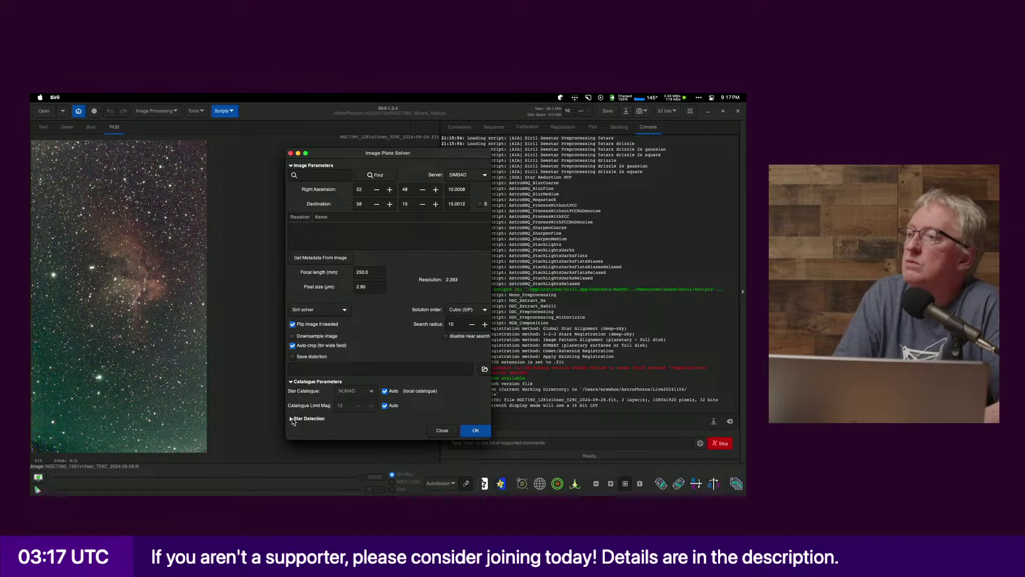
{"action": "left_click", "coordinate": [477, 431]}
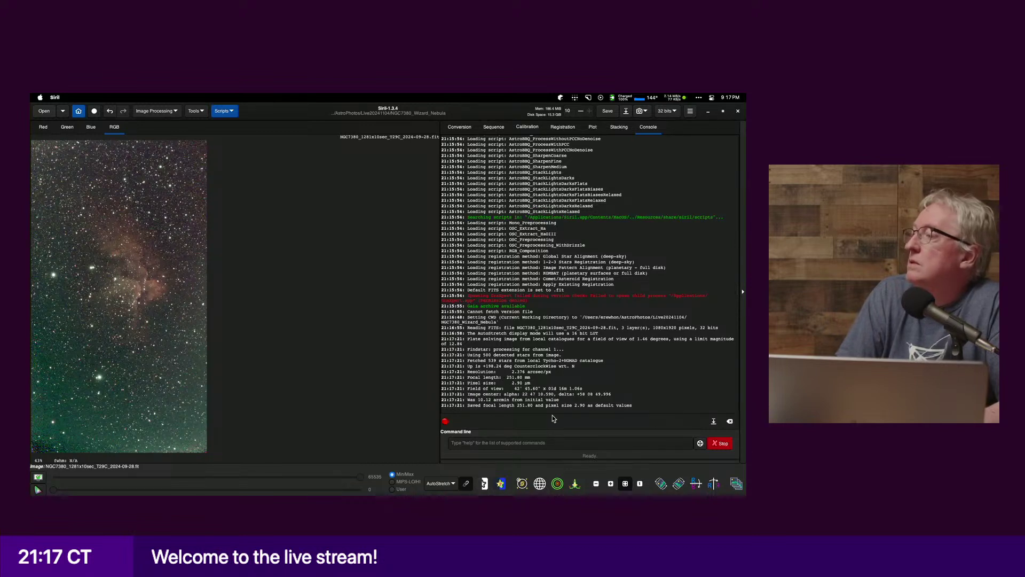
Step: Check the plate solution by showing and hiding the celestial grid and the object name annotations over the image
{"action": "left_click", "coordinate": [544, 485]}
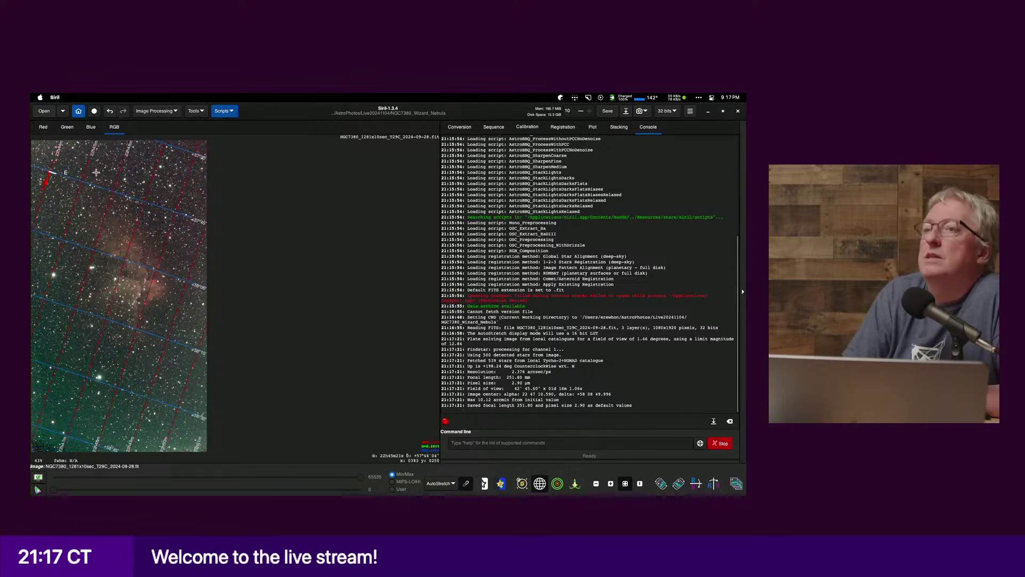
{"action": "left_click", "coordinate": [540, 487]}
{"action": "left_click", "coordinate": [523, 486]}
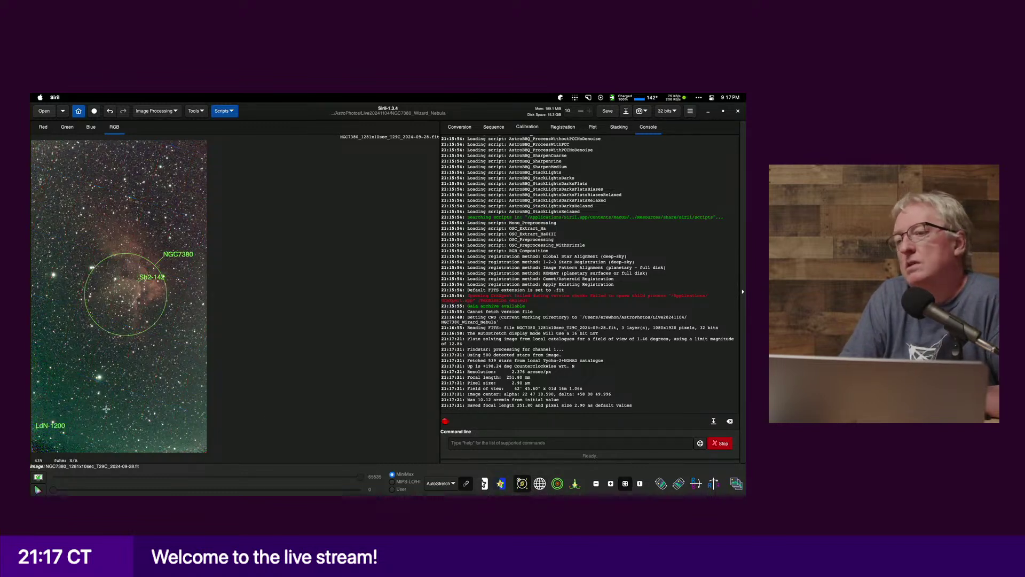
{"action": "left_click", "coordinate": [523, 483]}
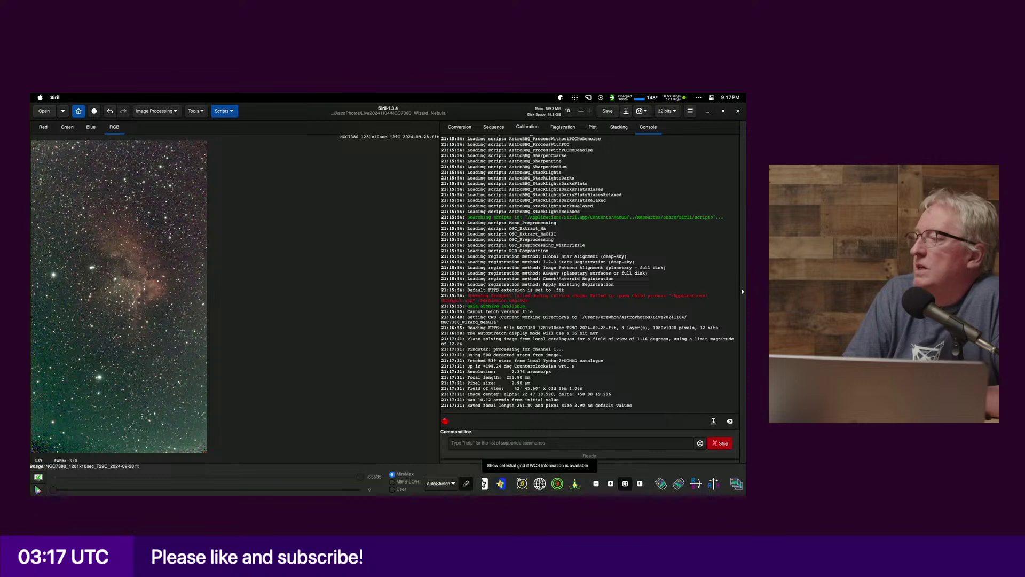
{"action": "left_click", "coordinate": [536, 484]}
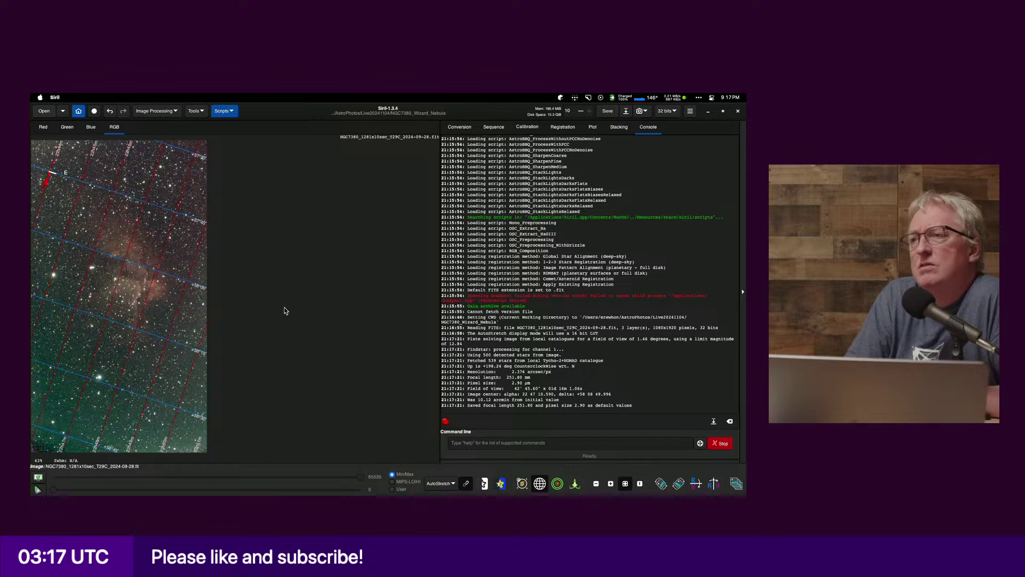
{"action": "left_click", "coordinate": [540, 485]}
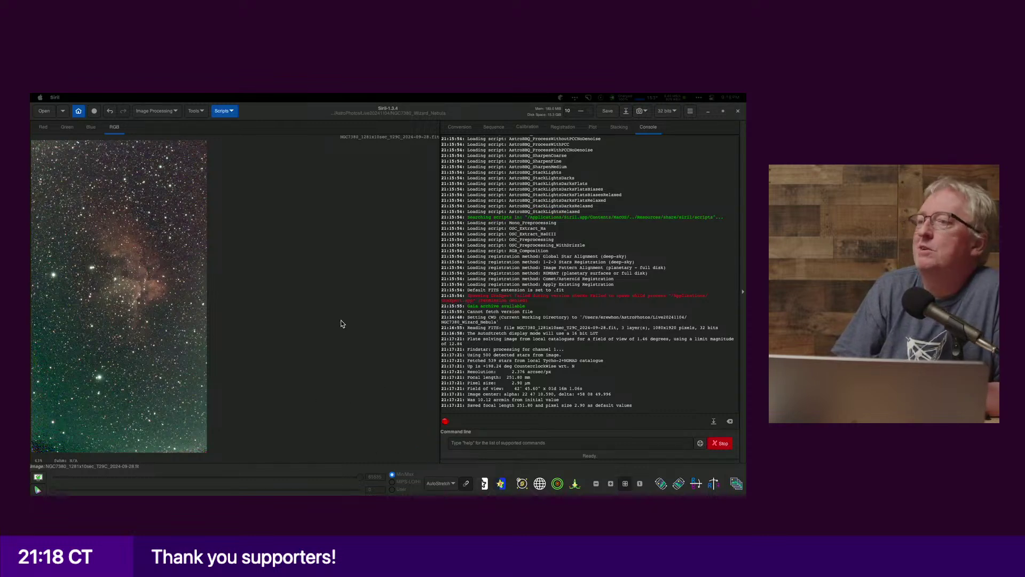
Step: Examine the white point reference options in Spectrophotometric Color Calibration and close the dialog without applying it
{"action": "left_click", "coordinate": [160, 112]}
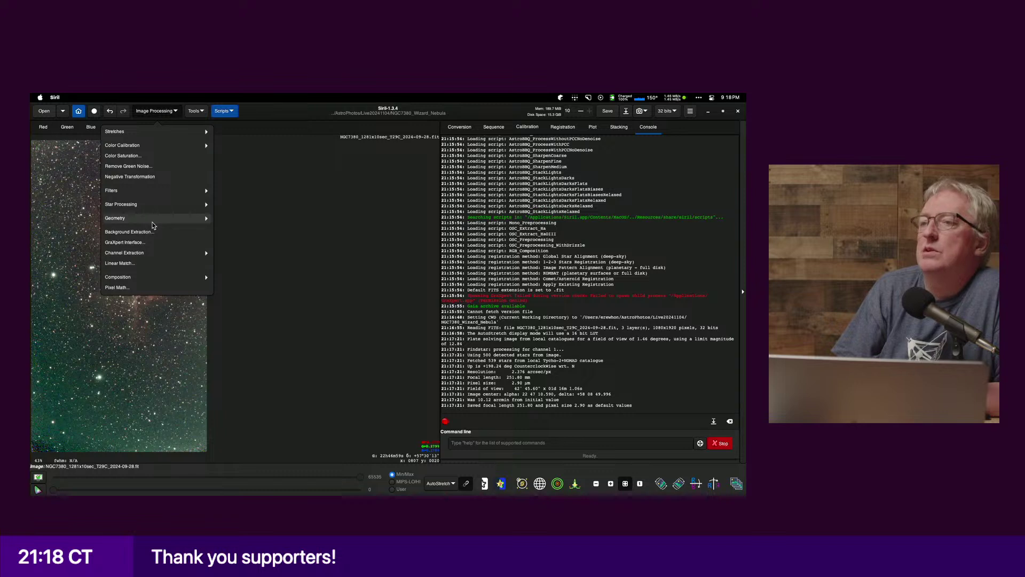
{"action": "left_click", "coordinate": [152, 146]}
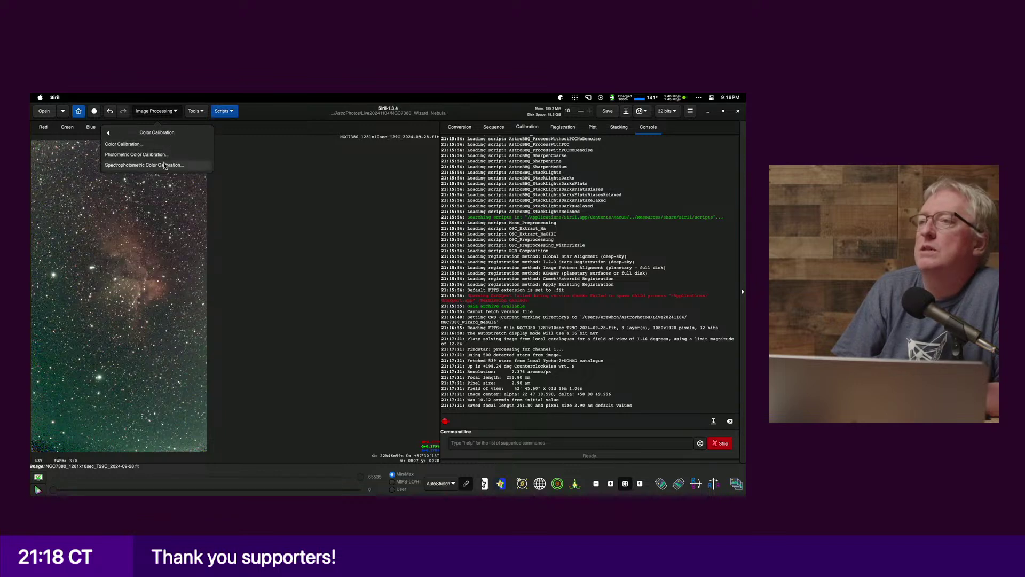
{"action": "left_click", "coordinate": [137, 165]}
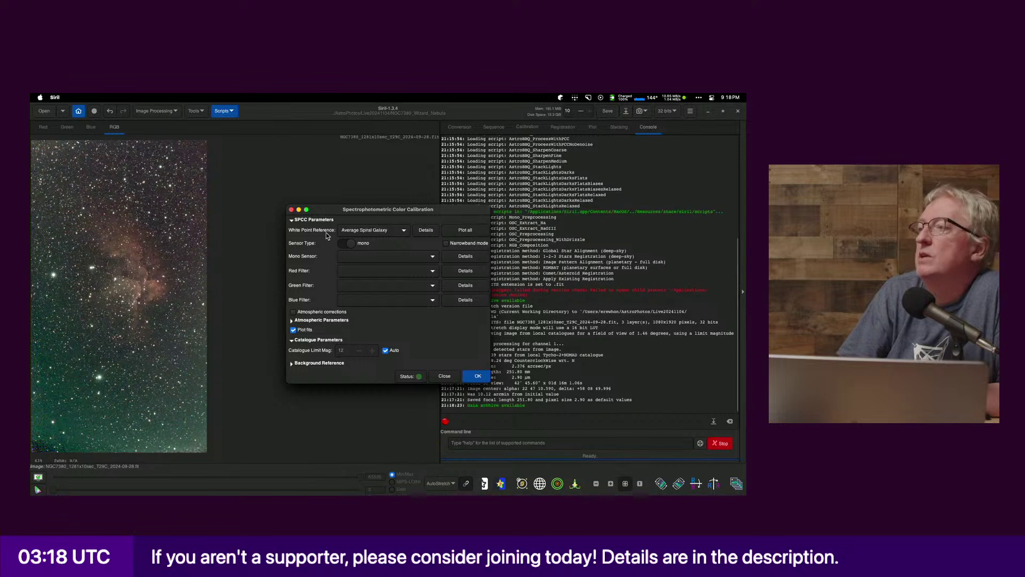
{"action": "left_click_drag", "start_coordinate": [370, 213], "coordinate": [342, 189]}
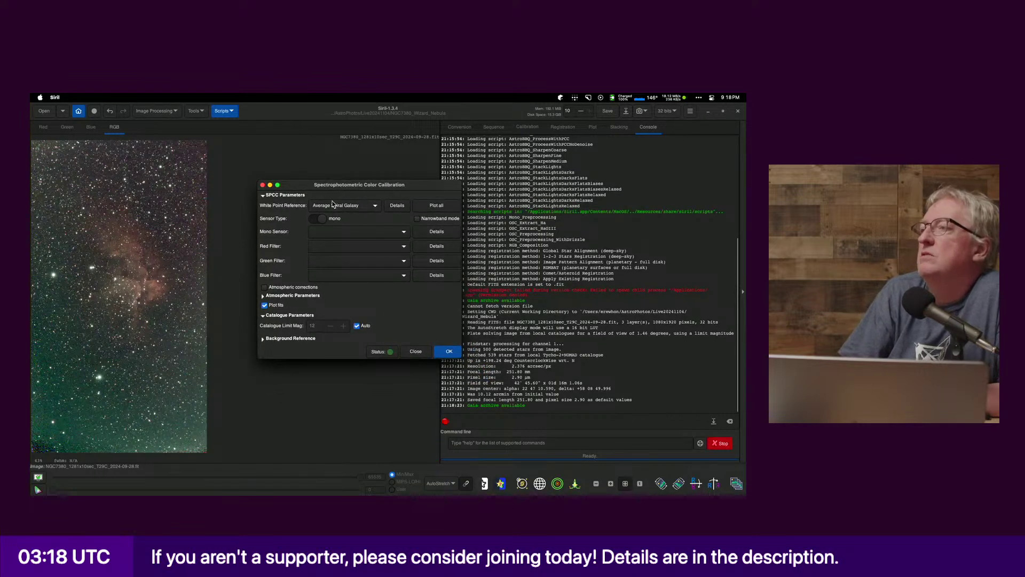
{"action": "left_click", "coordinate": [336, 205]}
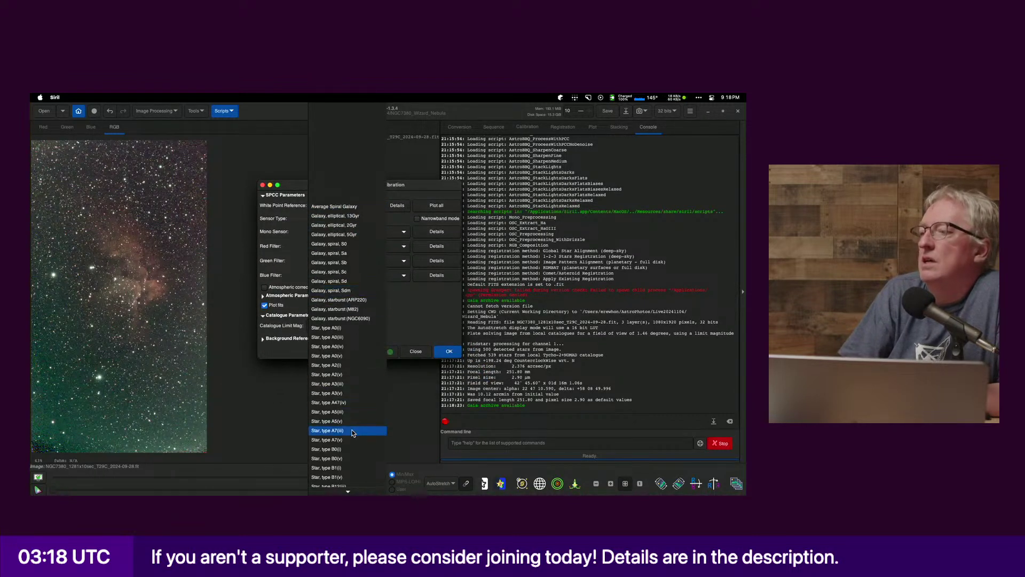
{"action": "scroll", "coordinate": [352, 459], "scroll_direction": "down", "scroll_amount": 2}
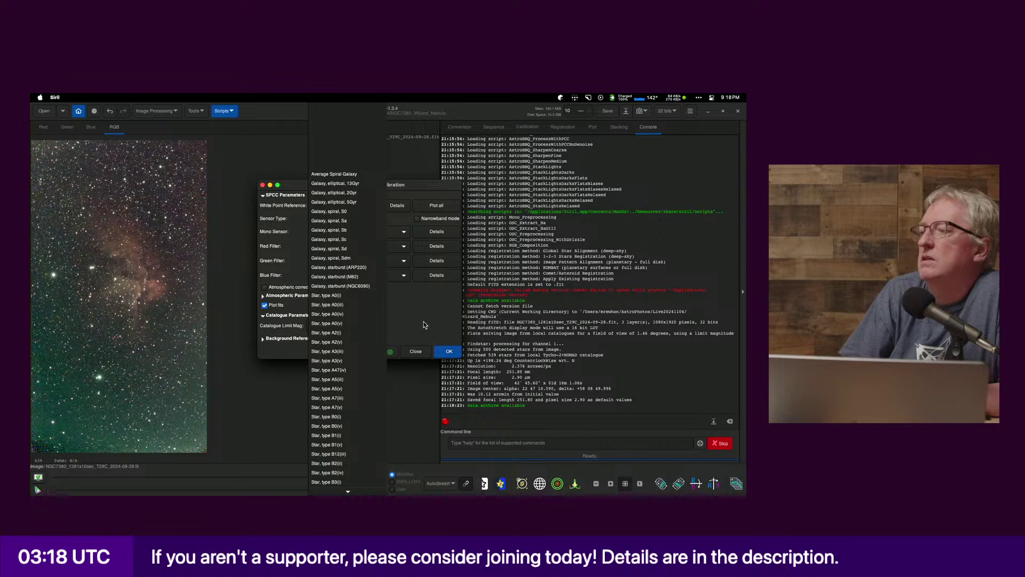
{"action": "left_click", "coordinate": [419, 339]}
{"action": "left_click", "coordinate": [416, 350]}
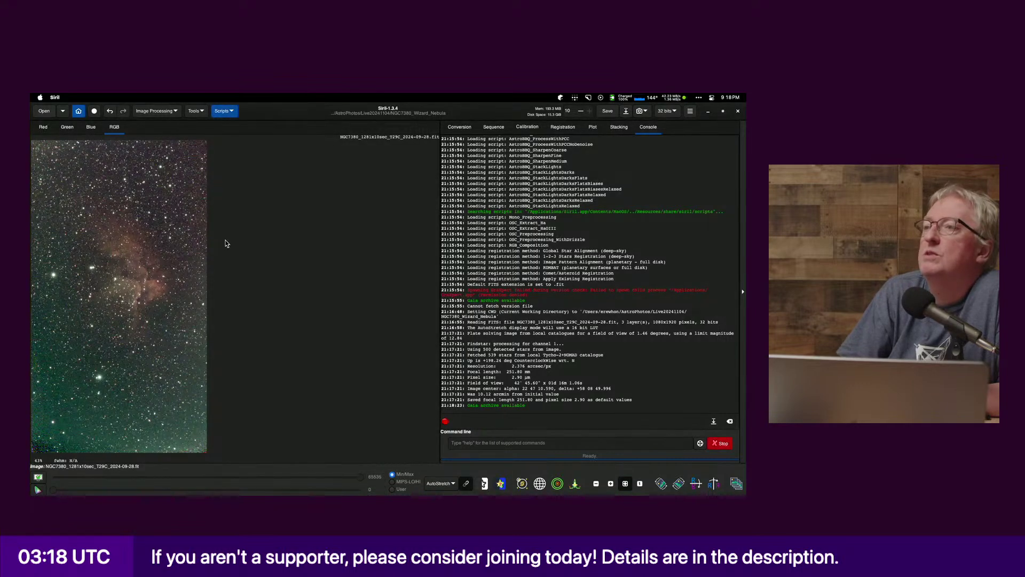
Step: Run Photometric Color Calibration on the stack using the NOMAD star catalogue with automatic limit magnitude
{"action": "left_click", "coordinate": [154, 111]}
{"action": "left_click", "coordinate": [129, 143]}
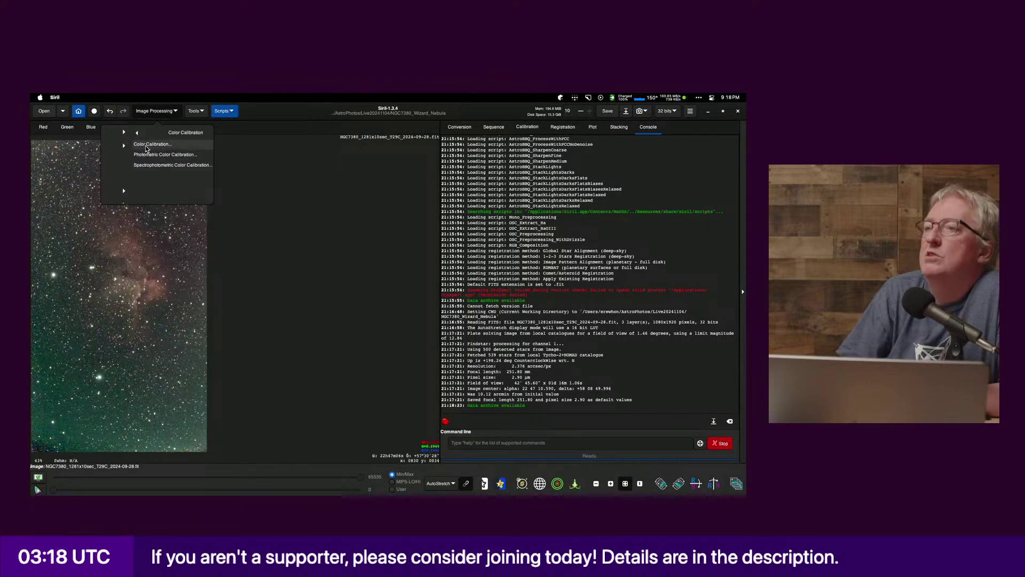
{"action": "left_click", "coordinate": [139, 154]}
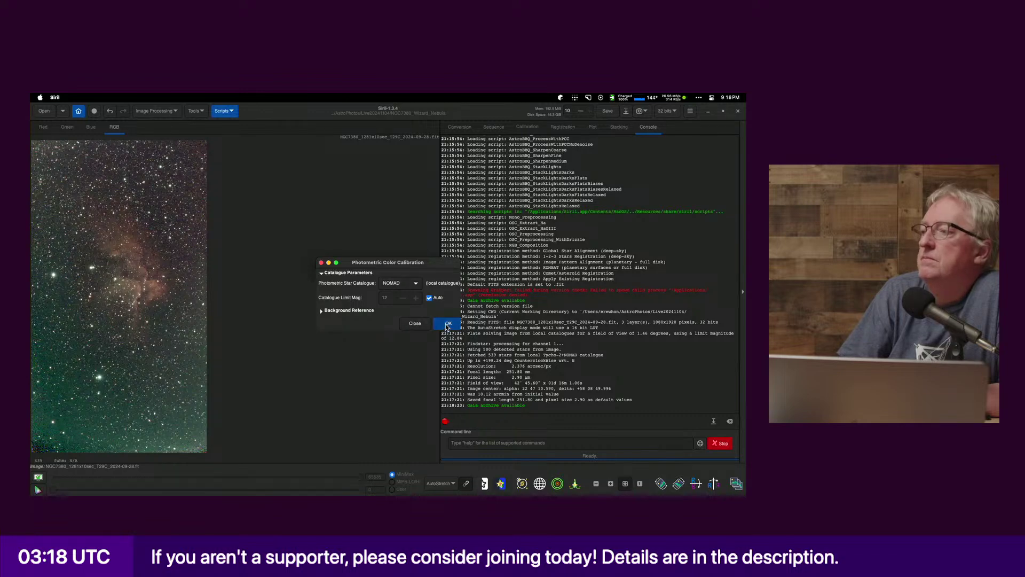
{"action": "left_click", "coordinate": [447, 324]}
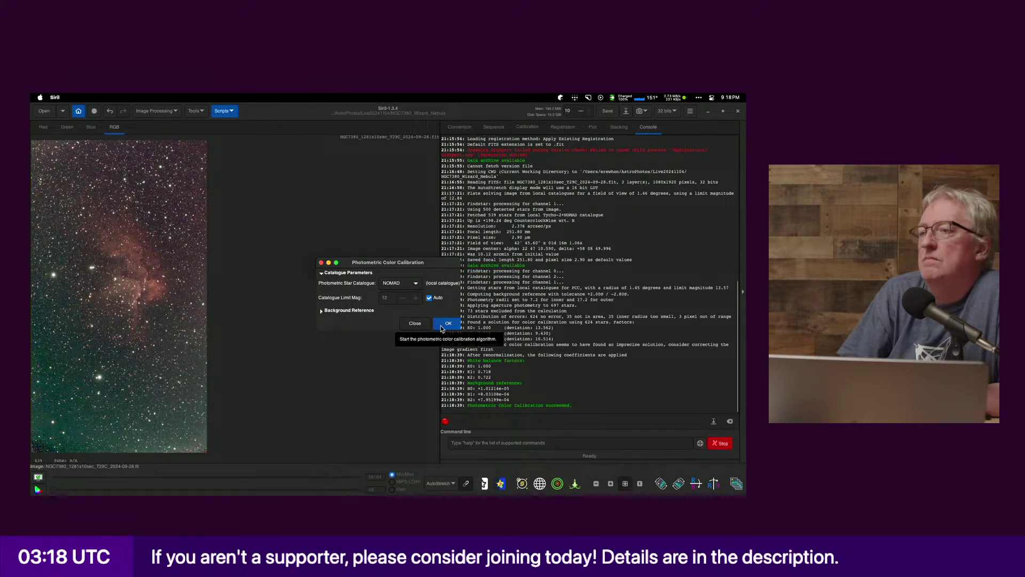
Step: Save the color-calibrated stack as NGC7380_1281x10sec_T29C_2024-09-28_PCC.fit in 32-bit floating point format, keeping the non-linear viewer mode
{"action": "left_click", "coordinate": [414, 323]}
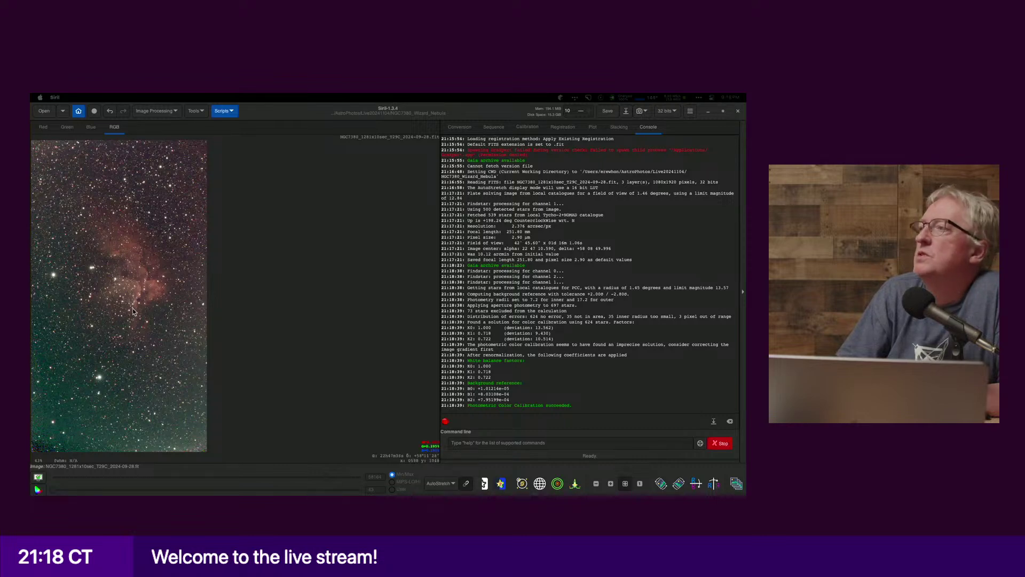
{"action": "left_click", "coordinate": [625, 111]}
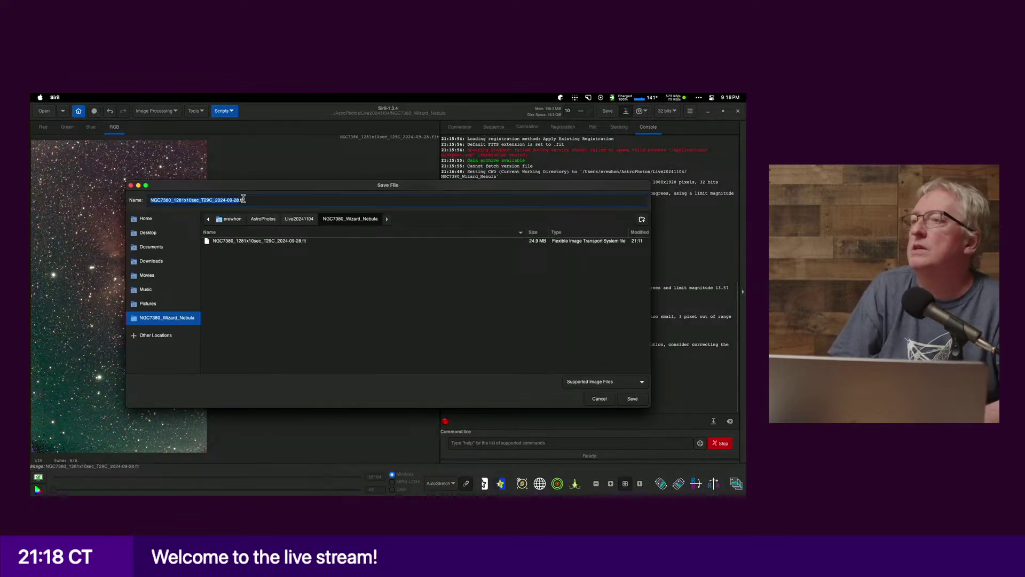
{"action": "left_click", "coordinate": [240, 199]}
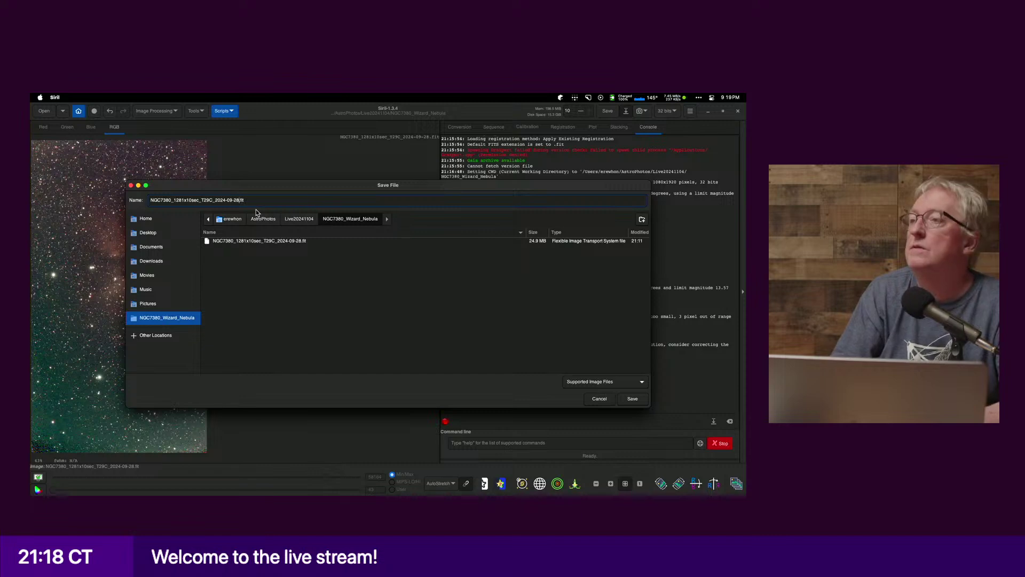
{"action": "type", "text": "_F"}
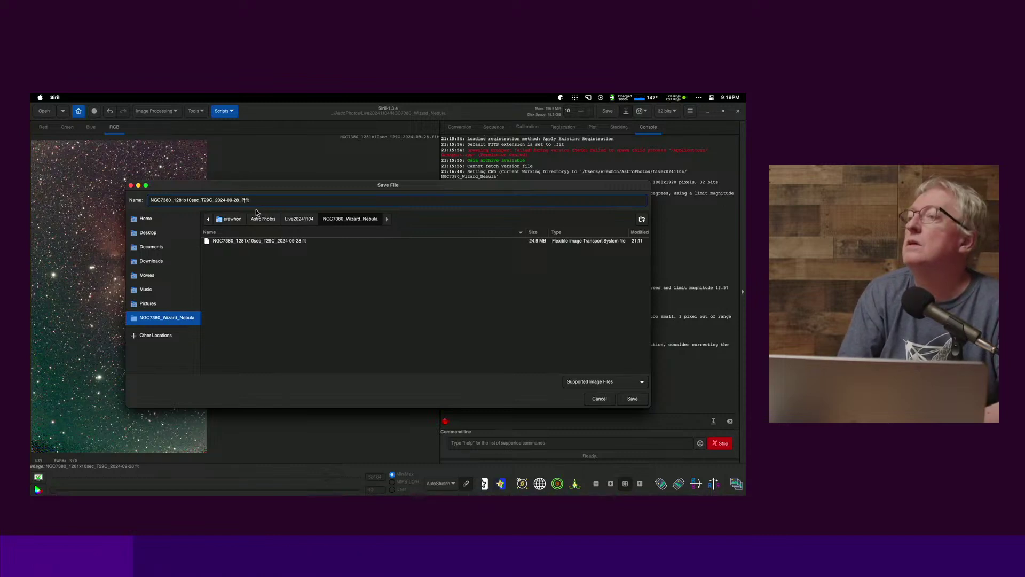
{"action": "type", "text": "CC"}
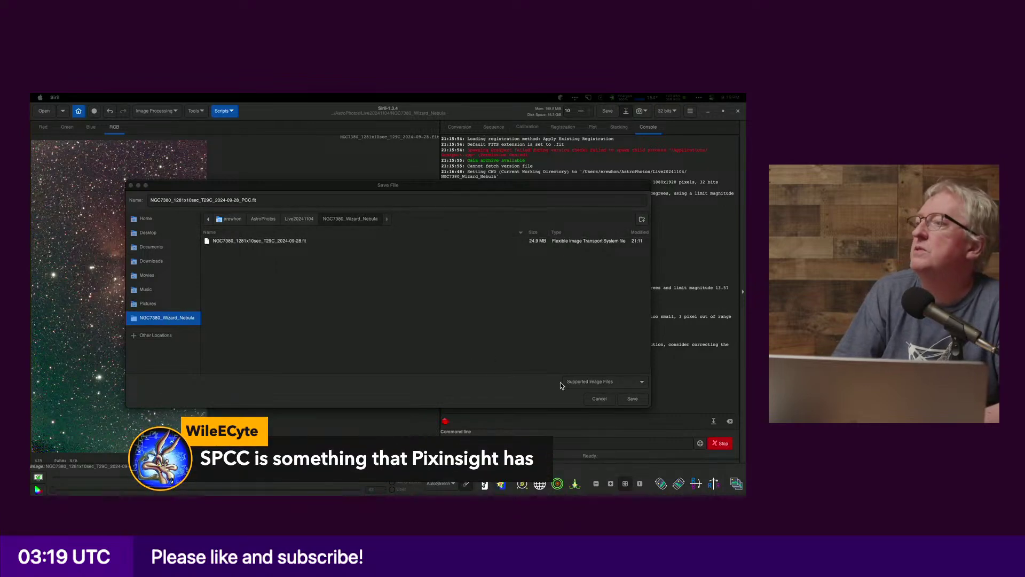
{"action": "left_click", "coordinate": [526, 391]}
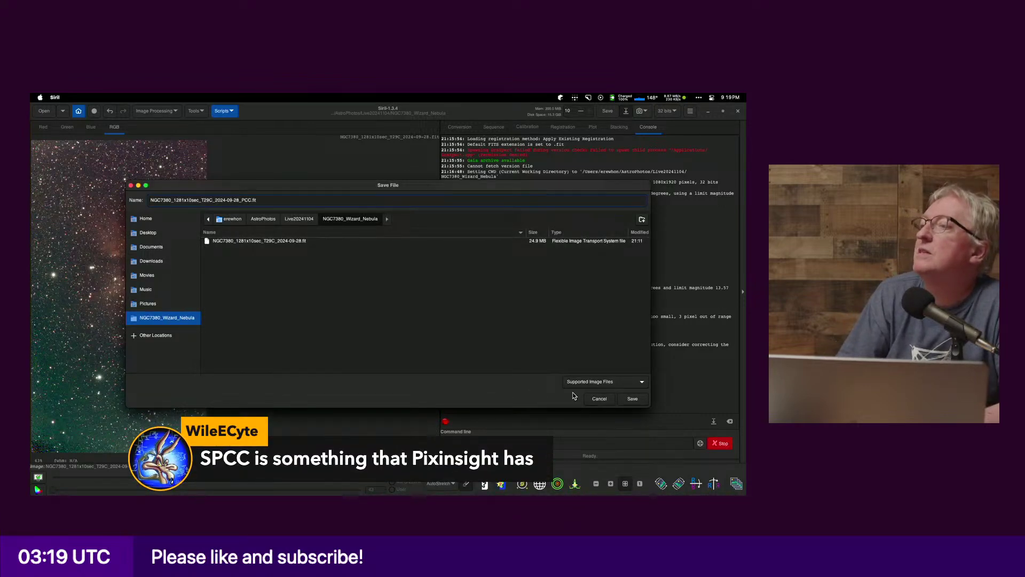
{"action": "left_click", "coordinate": [631, 400]}
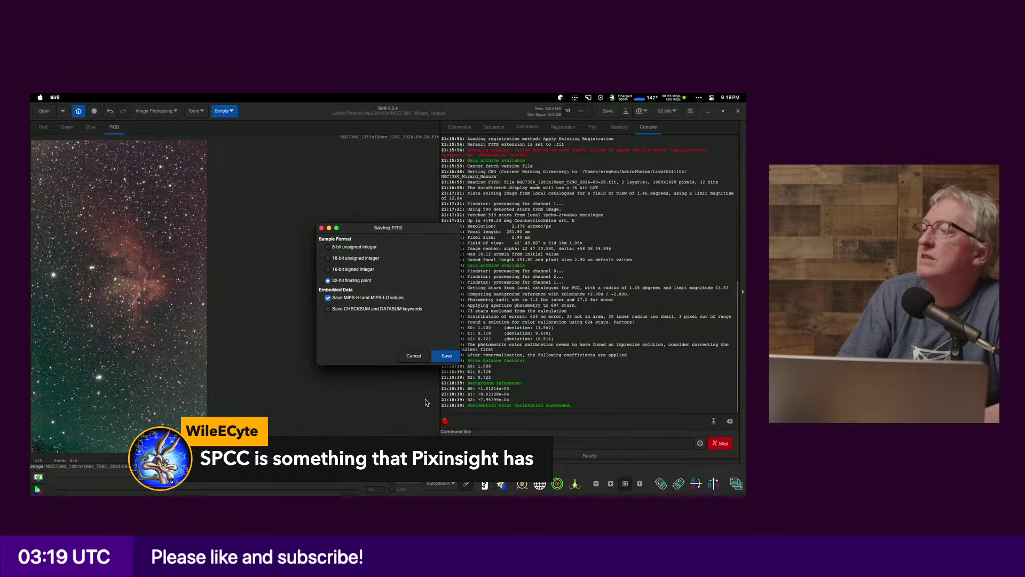
{"action": "left_click", "coordinate": [448, 355]}
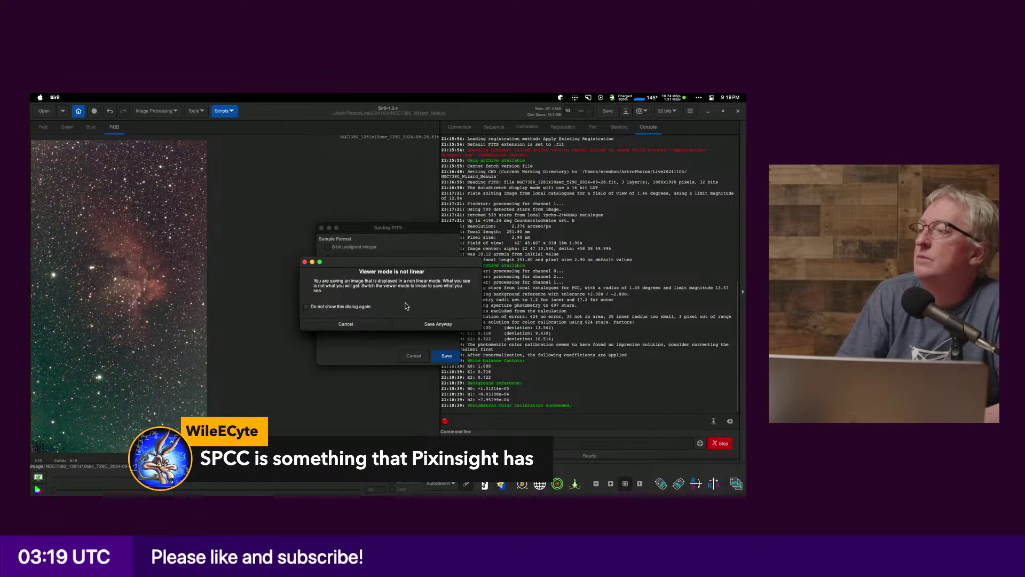
{"action": "left_click", "coordinate": [422, 324]}
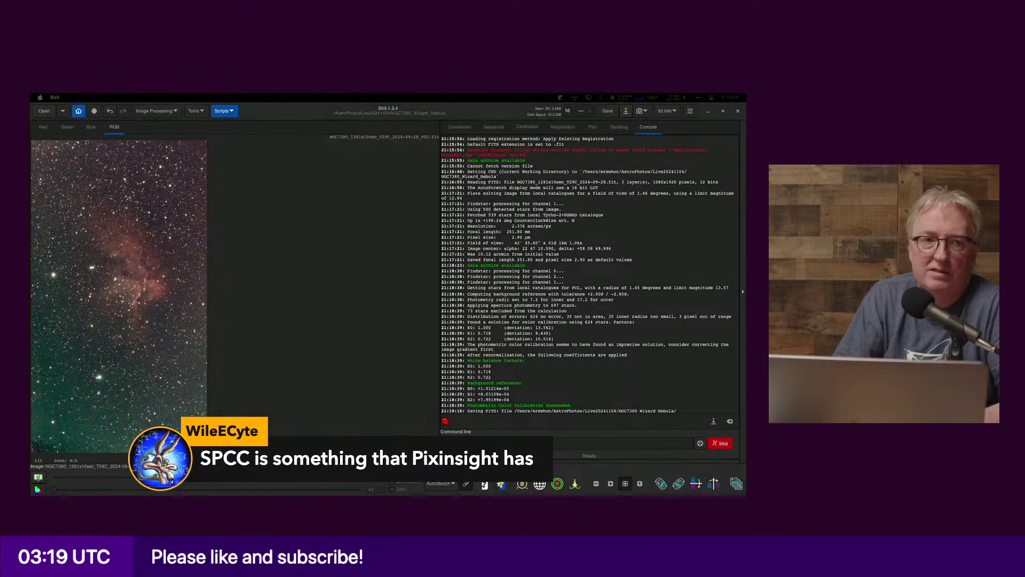
Step: Run StarNet star removal on the PCC image with linear pre-stretch and star mask generation enabled
{"action": "left_click", "coordinate": [440, 484]}
{"action": "left_click", "coordinate": [440, 484]}
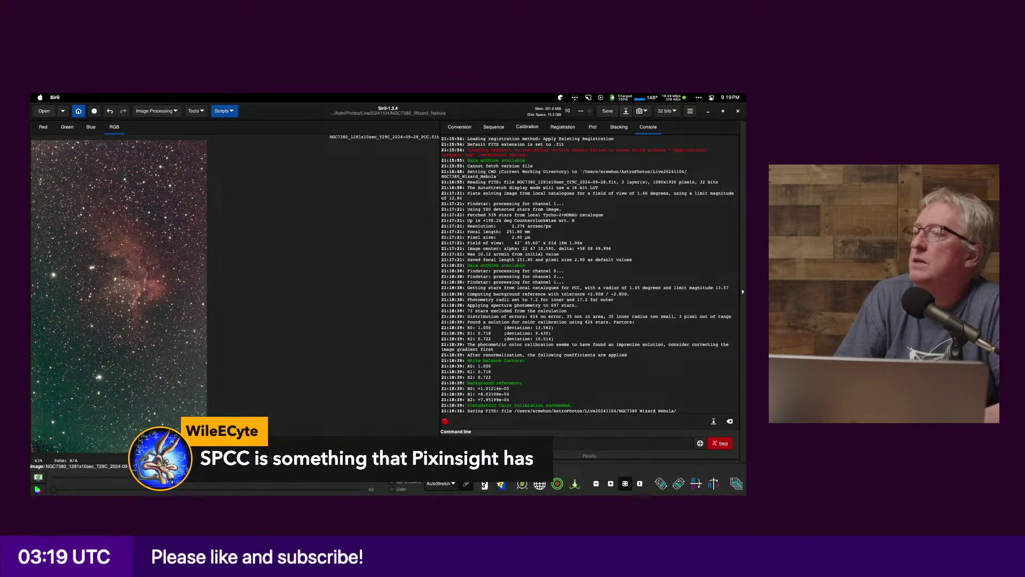
{"action": "left_click", "coordinate": [159, 111]}
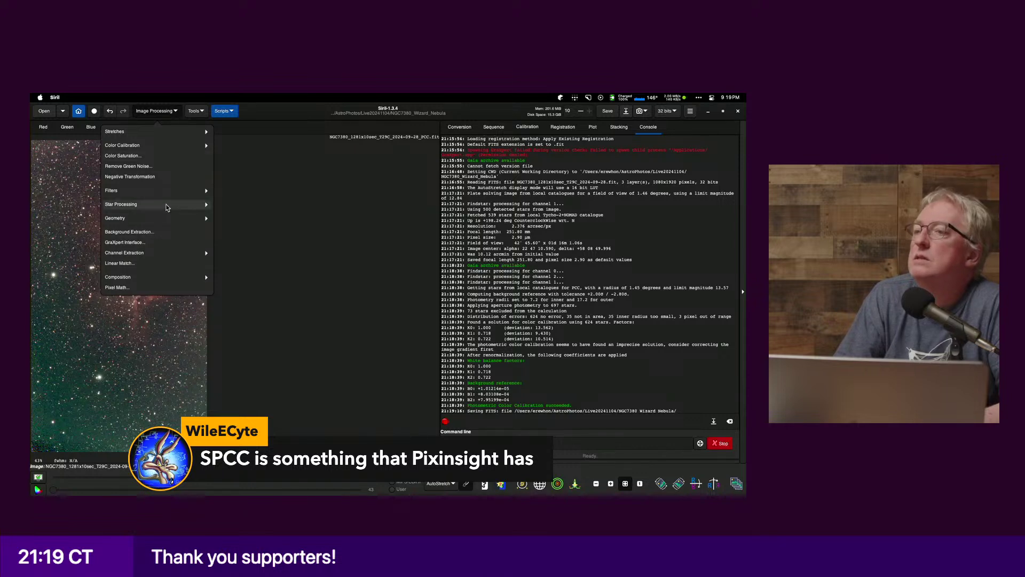
{"action": "left_click", "coordinate": [168, 207]}
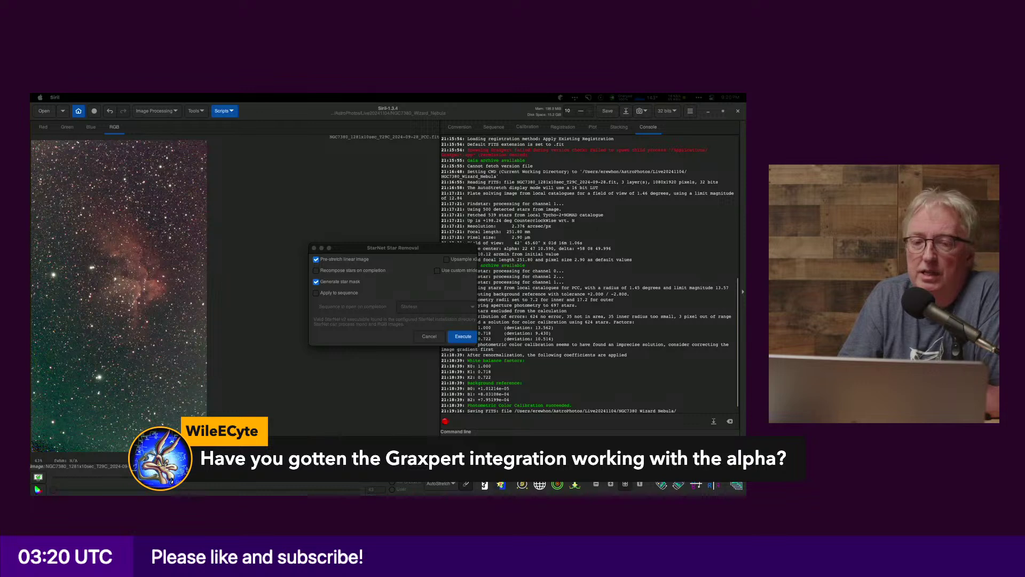
{"action": "left_click_drag", "start_coordinate": [366, 252], "coordinate": [285, 195]}
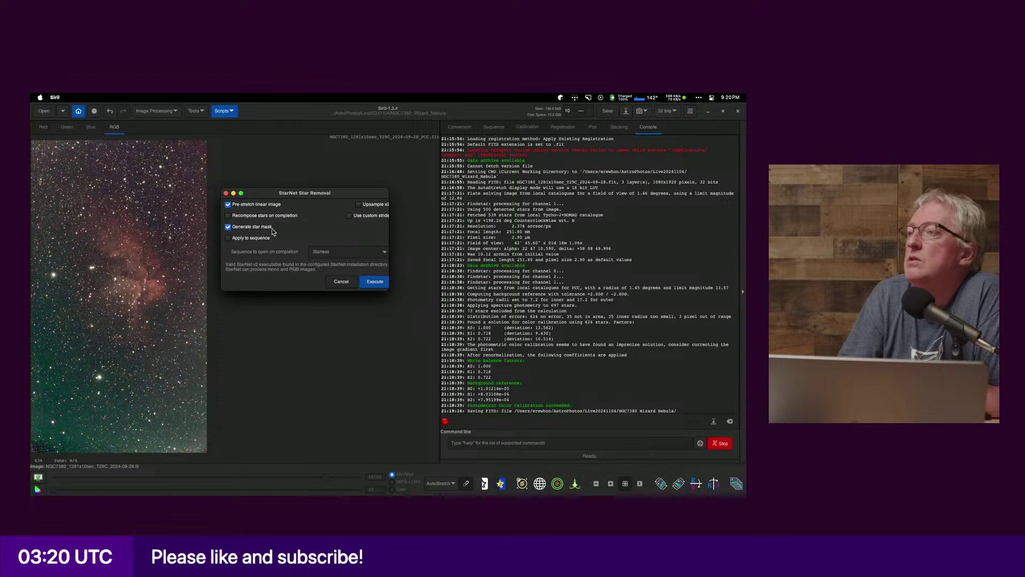
{"action": "left_click", "coordinate": [376, 282]}
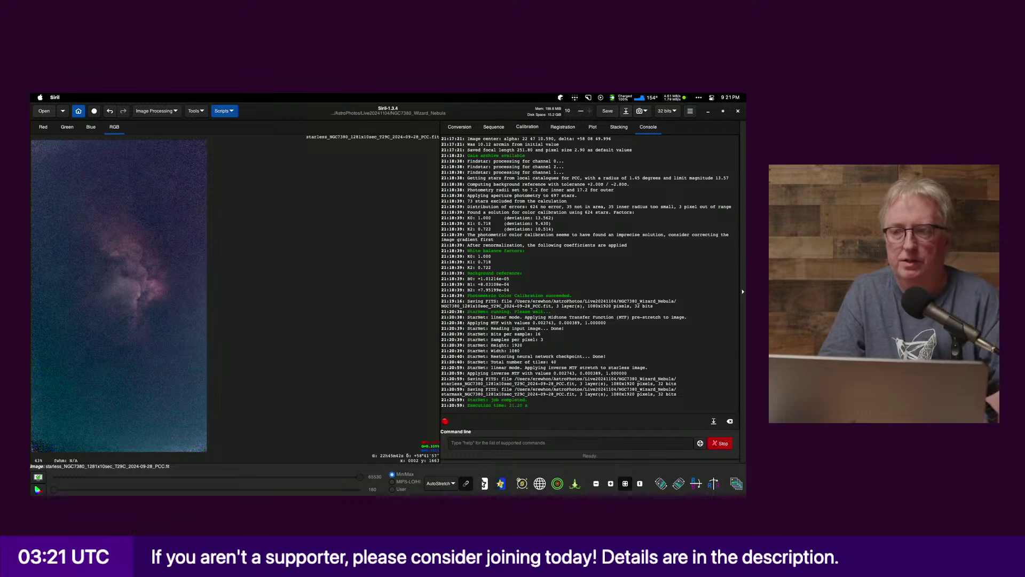
Step: Switch to GraXpert and load starless_NGC7380_1281x10sec_T29C_2024-09-28_PCC.fit from the NGC7380_Wizard_Nebula folder
{"action": "key", "text": "super+Tab"}
{"action": "key", "text": "super+Tab"}
{"action": "key", "text": "super+Tab"}
{"action": "key", "text": "super+Tab"}
{"action": "key", "text": "super+Tab"}
{"action": "key", "text": "super+Tab"}
{"action": "key", "text": "super+Tab"}
{"action": "key", "text": "super+Tab"}
{"action": "key", "text": "super+Tab"}
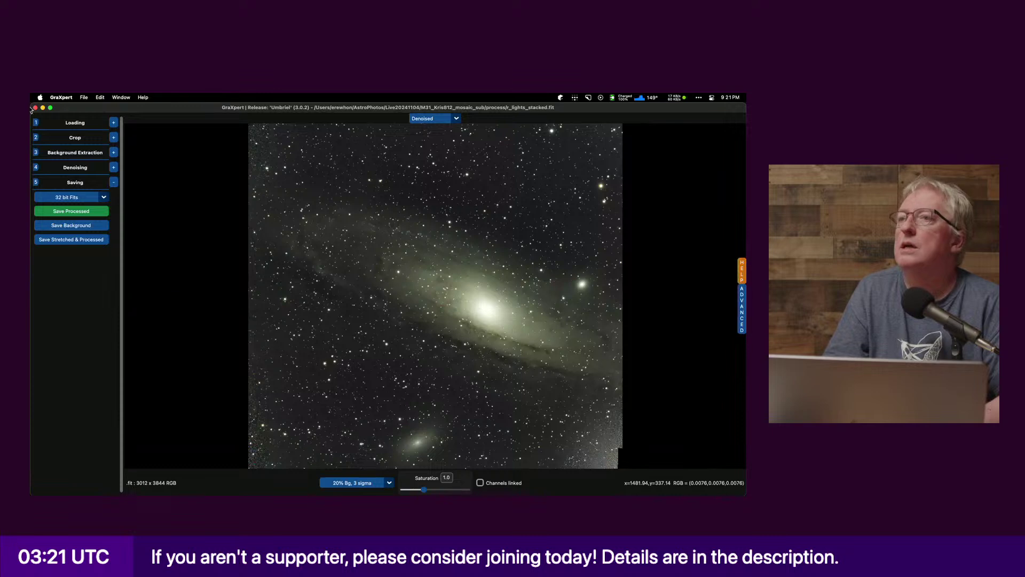
{"action": "left_click", "coordinate": [113, 122]}
{"action": "left_click", "coordinate": [101, 137]}
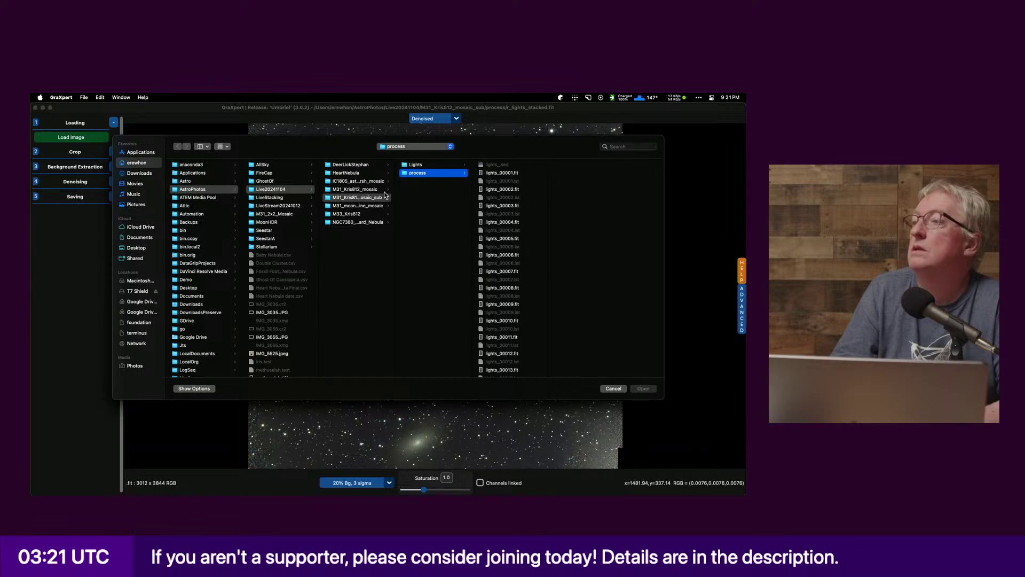
{"action": "left_click", "coordinate": [356, 221]}
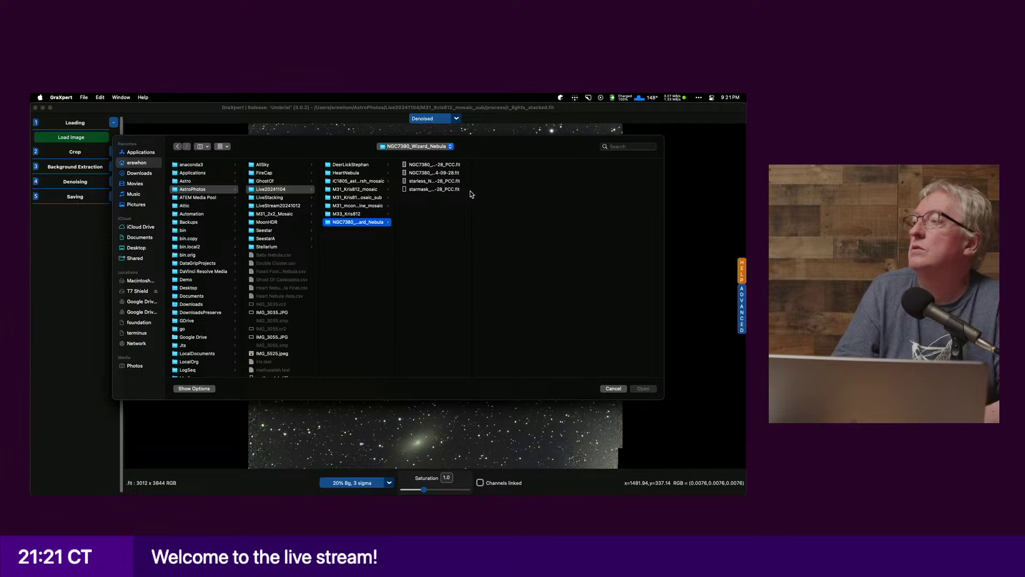
{"action": "double_click", "coordinate": [434, 181]}
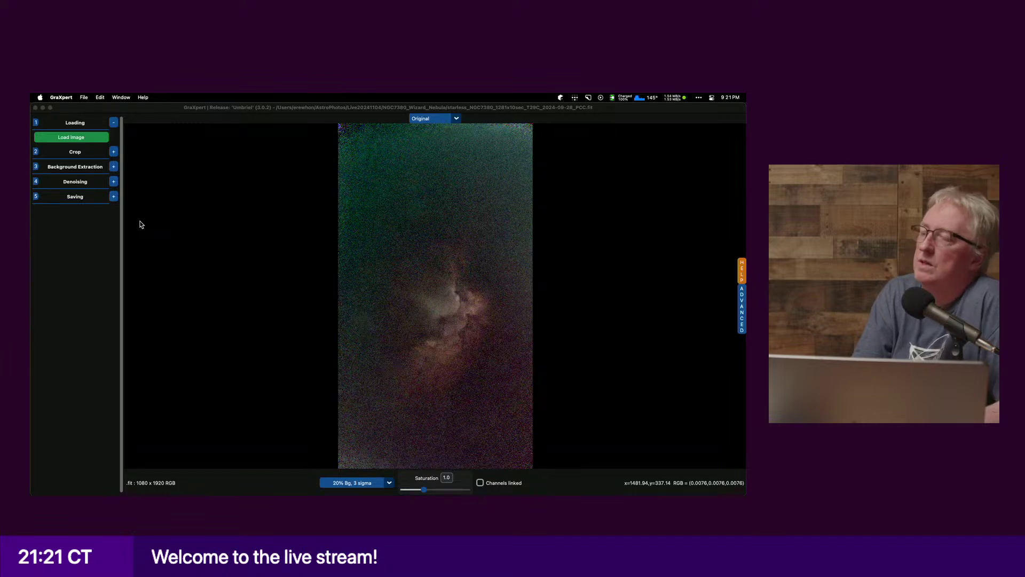
Step: Switch back to Siril and reopen NGC7380_1281x10sec_T29C_2024-09-28_PCC.fit with its stars
{"action": "key", "text": "super+Tab"}
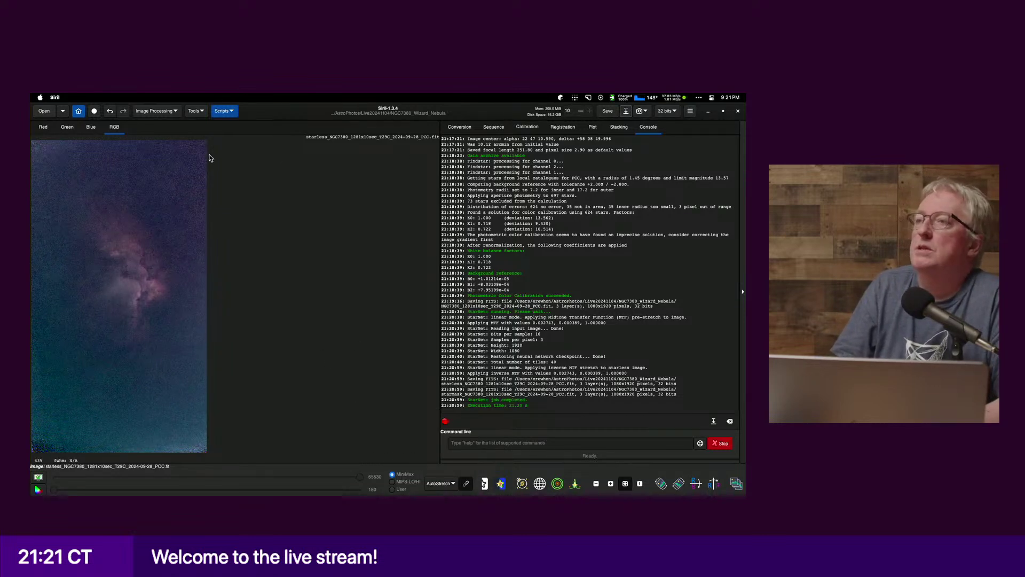
{"action": "left_click", "coordinate": [44, 111]}
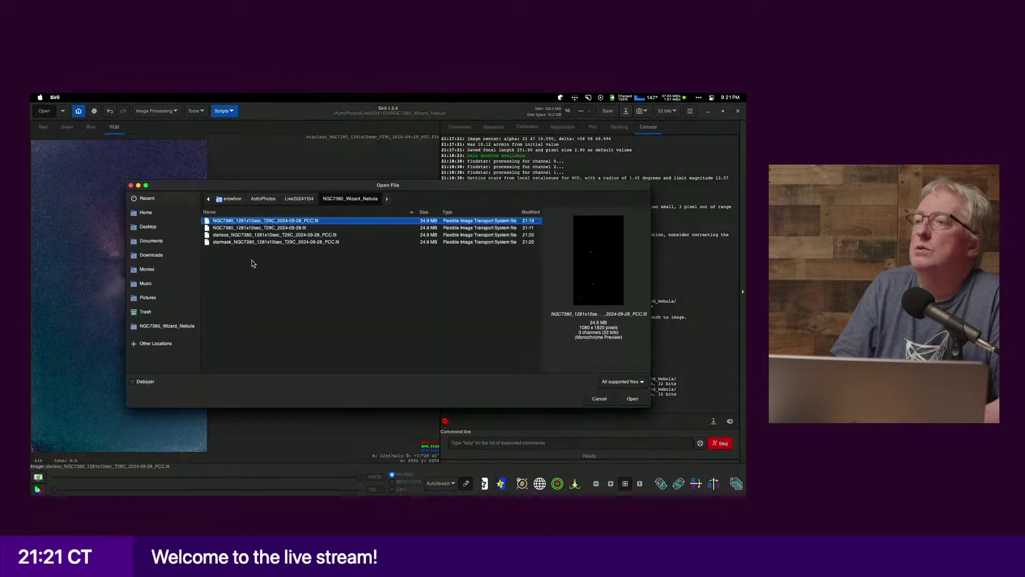
{"action": "double_click", "coordinate": [283, 221]}
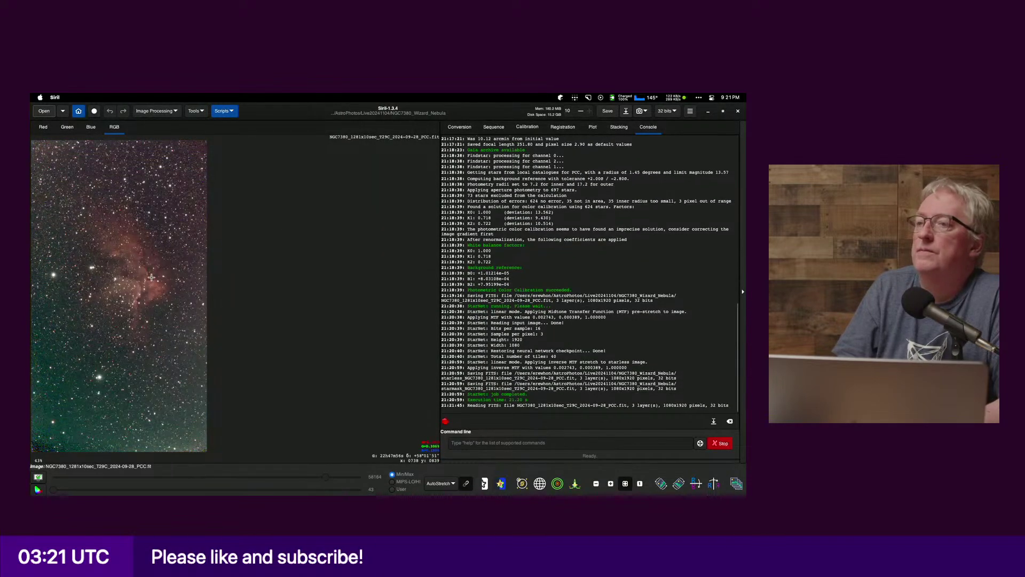
{"action": "key", "text": "super+Tab"}
{"action": "key", "text": "super+Tab"}
{"action": "key", "text": "super+Tab"}
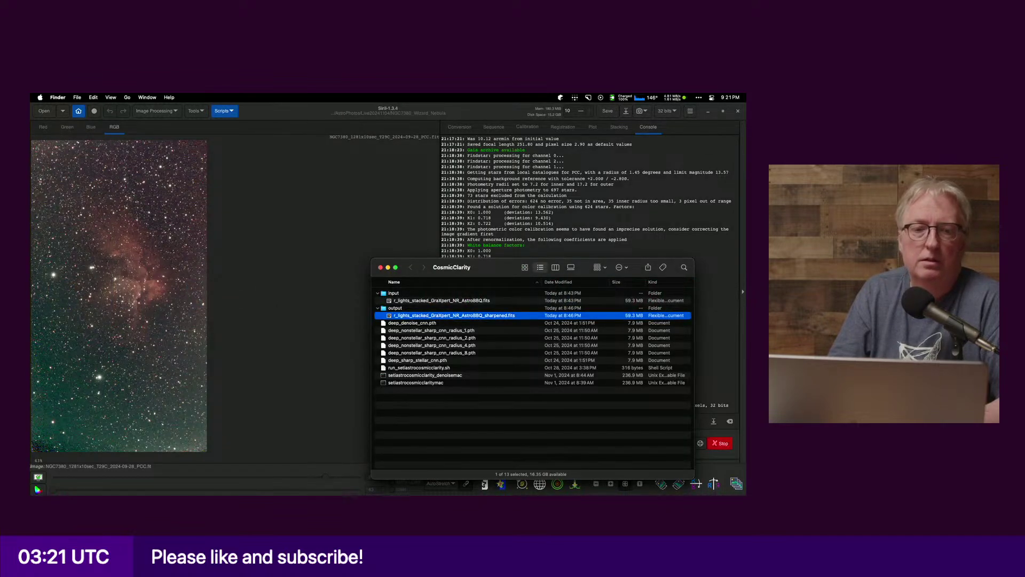
{"action": "key", "text": "super+Tab"}
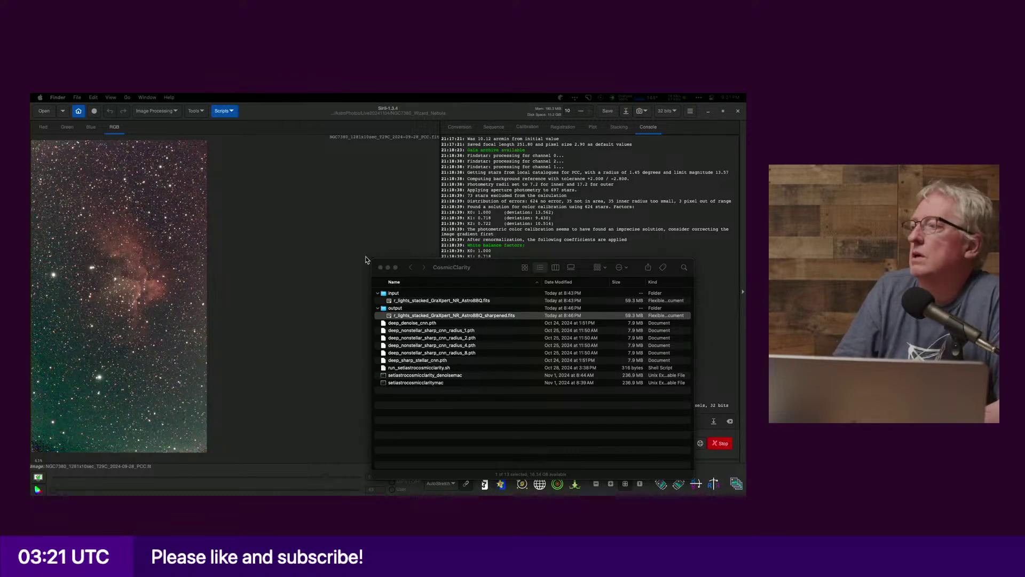
{"action": "left_click", "coordinate": [313, 227]}
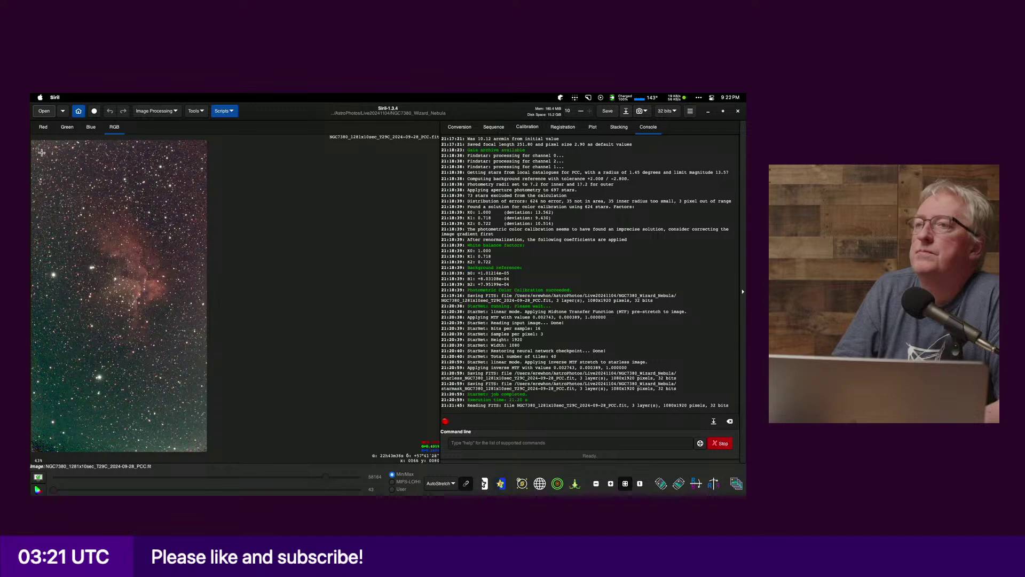
Step: Set the display mode to Histogram and crop the stack's edges to a selection of about 966 × 1732 px
{"action": "left_click_drag", "start_coordinate": [37, 146], "coordinate": [201, 443]}
{"action": "left_click", "coordinate": [439, 483]}
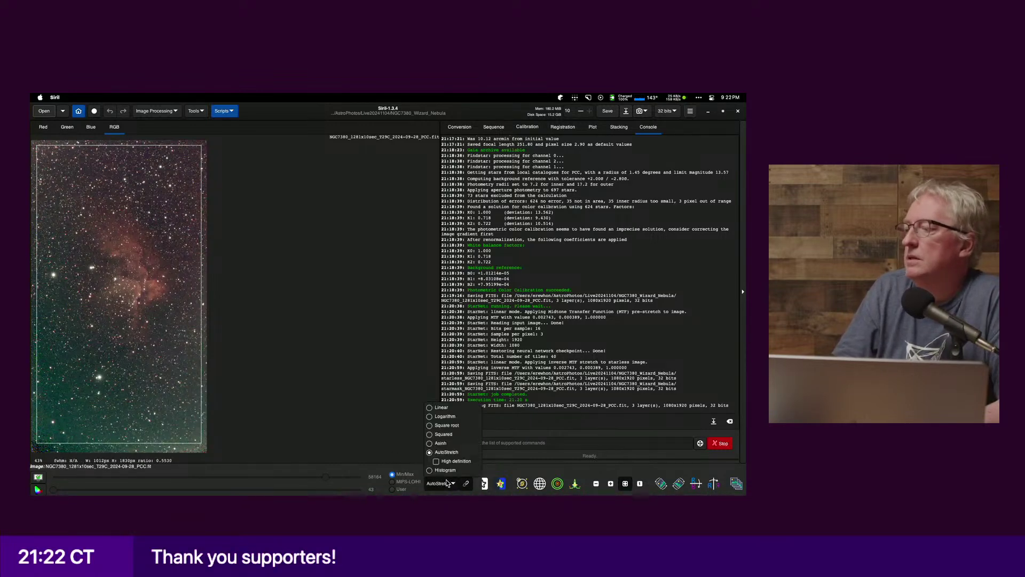
{"action": "left_click", "coordinate": [445, 470]}
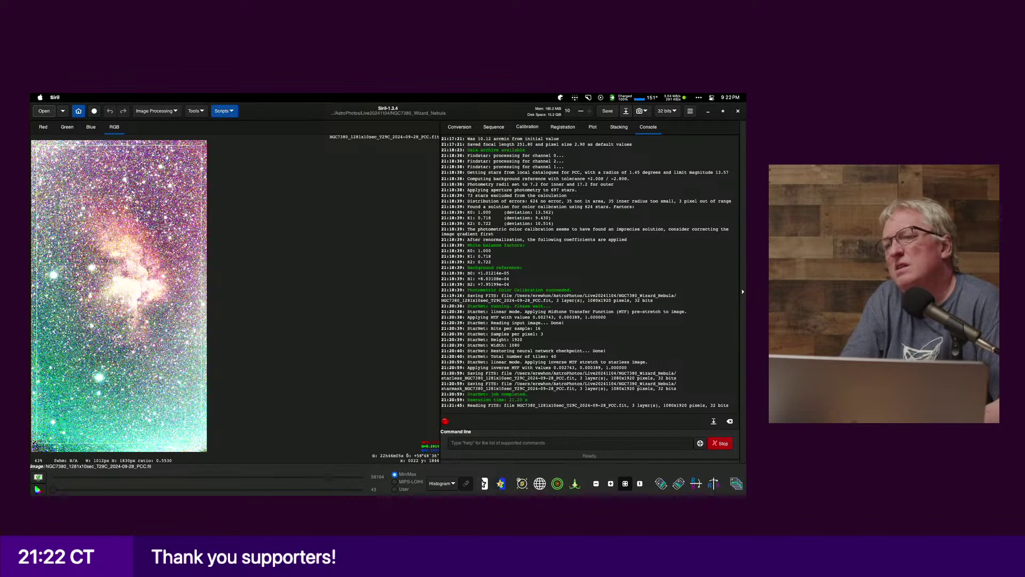
{"action": "left_click_drag", "start_coordinate": [35, 443], "coordinate": [39, 443]}
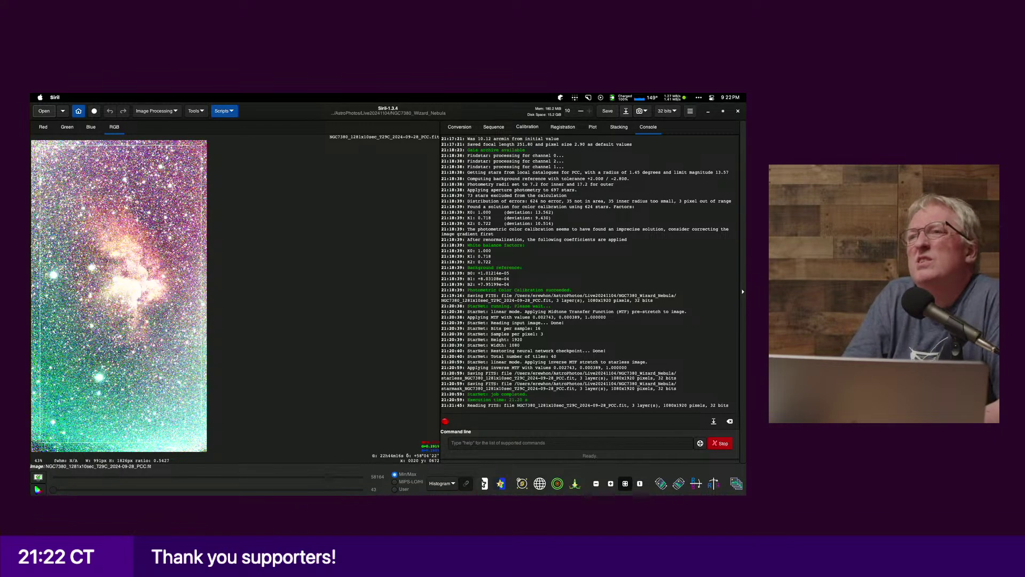
{"action": "left_click_drag", "start_coordinate": [38, 146], "coordinate": [40, 155]}
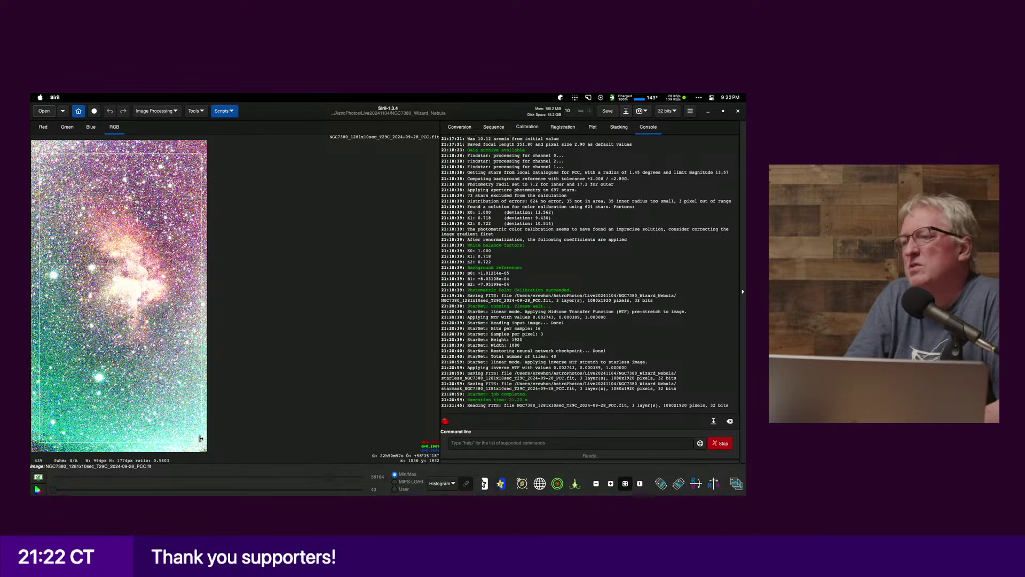
{"action": "left_click_drag", "start_coordinate": [201, 438], "coordinate": [197, 436]}
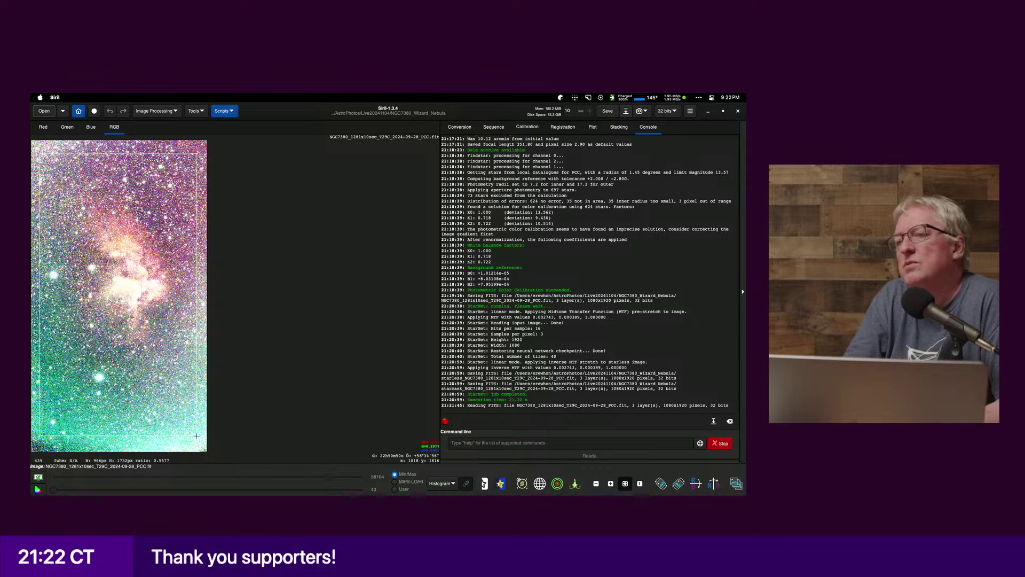
{"action": "right_click", "coordinate": [166, 238]}
{"action": "mouse_move", "coordinate": [214, 298]}
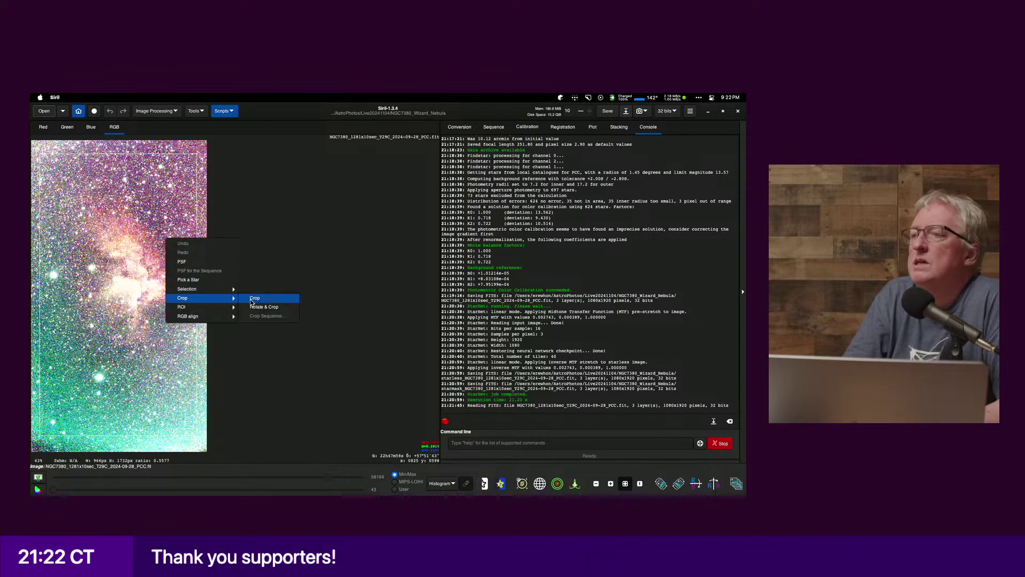
{"action": "left_click", "coordinate": [255, 298]}
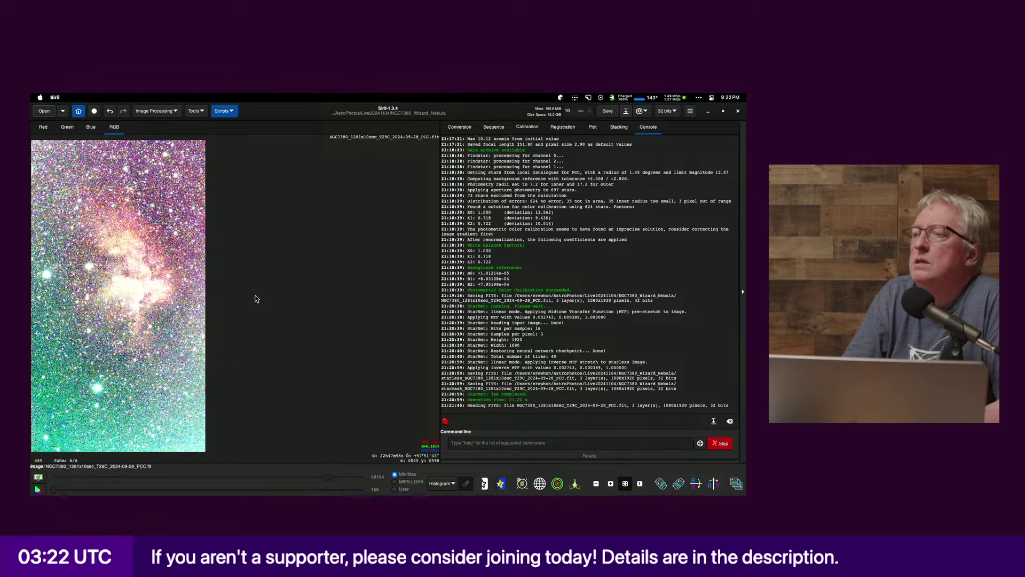
Step: Save the cropped stack as NGC7380_1281x10sec_T29C_2024-09-28_PCC_Cropped.fit in 32-bit floating point, accepting the non-linear viewer mode
{"action": "key", "text": "super+shift+s"}
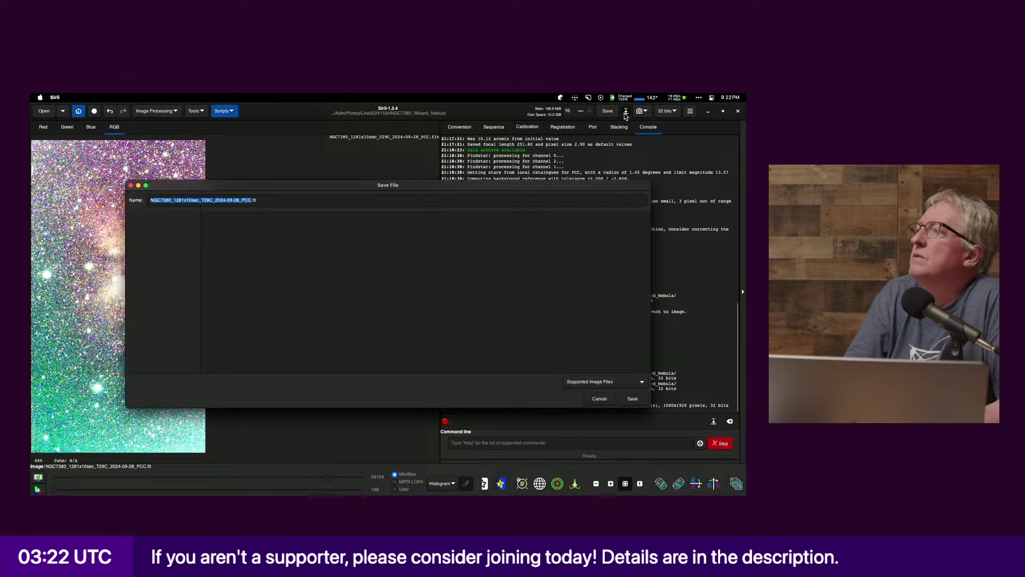
{"action": "key", "text": "Right"}
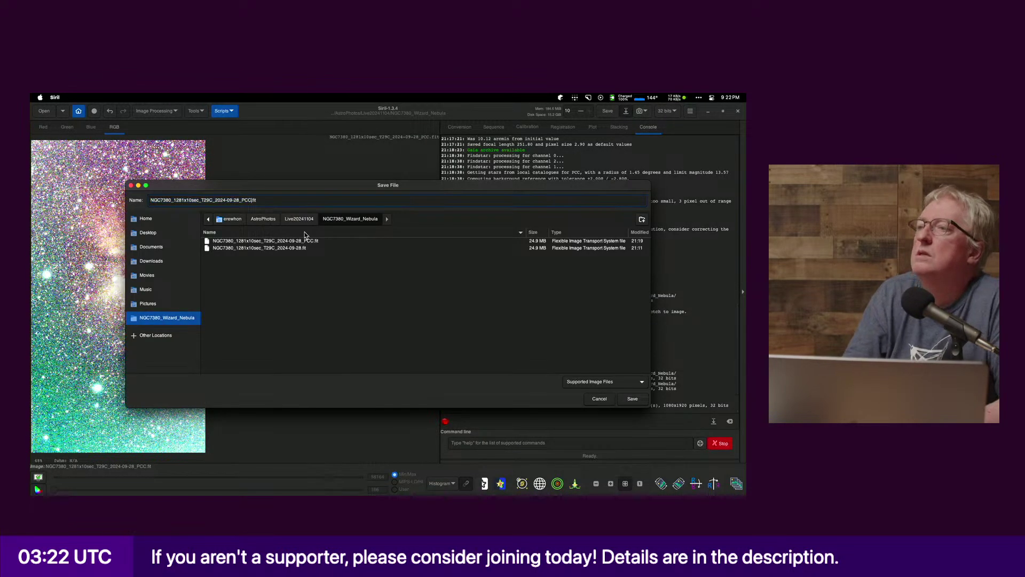
{"action": "type", "text": "_Cropped"}
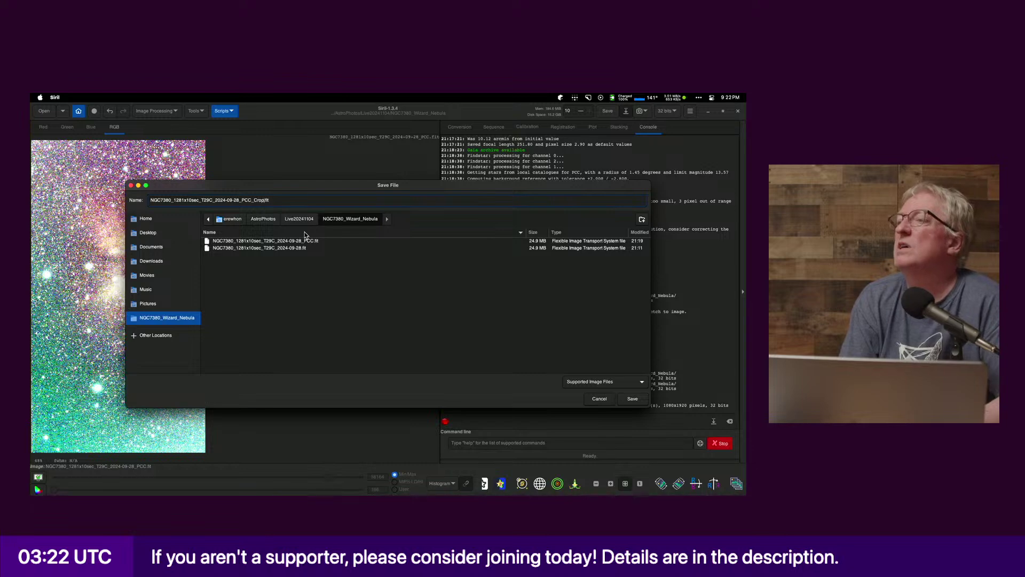
{"action": "left_click", "coordinate": [632, 399]}
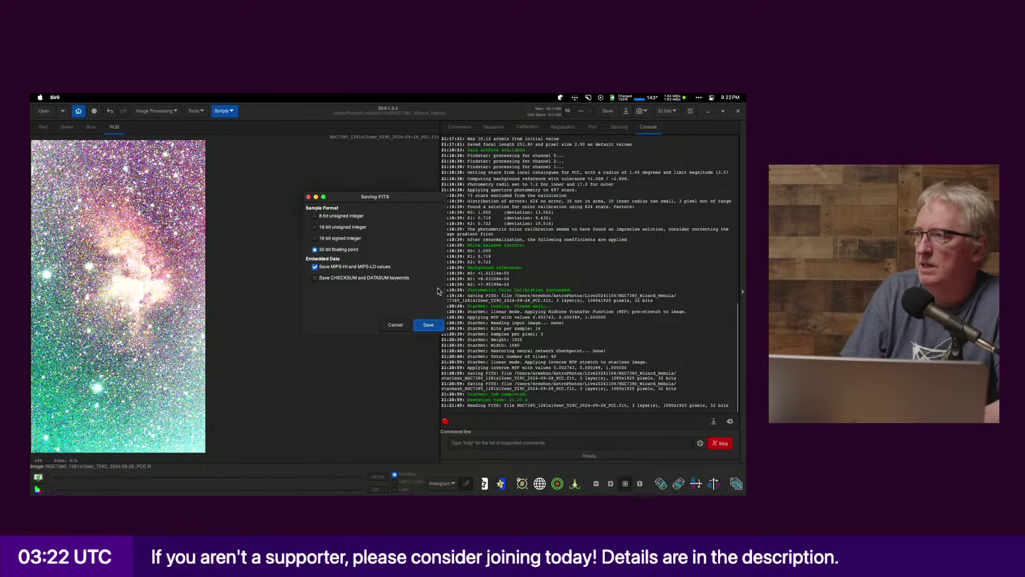
{"action": "left_click", "coordinate": [429, 325]}
{"action": "left_click", "coordinate": [416, 297]}
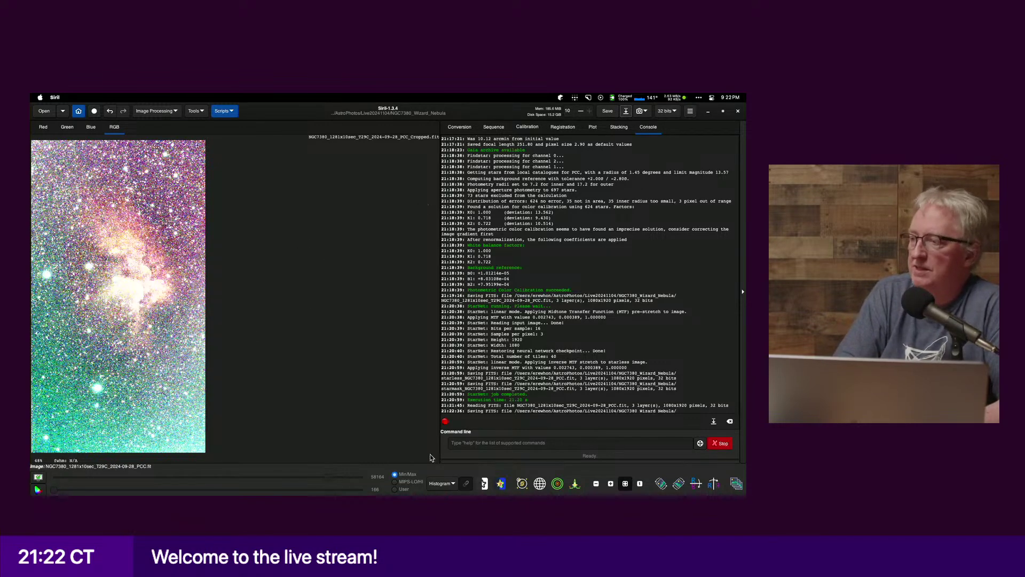
Step: Set the display mode to AutoStretch and run StarNet star removal on the cropped image
{"action": "left_click", "coordinate": [441, 483]}
{"action": "left_click", "coordinate": [441, 470]}
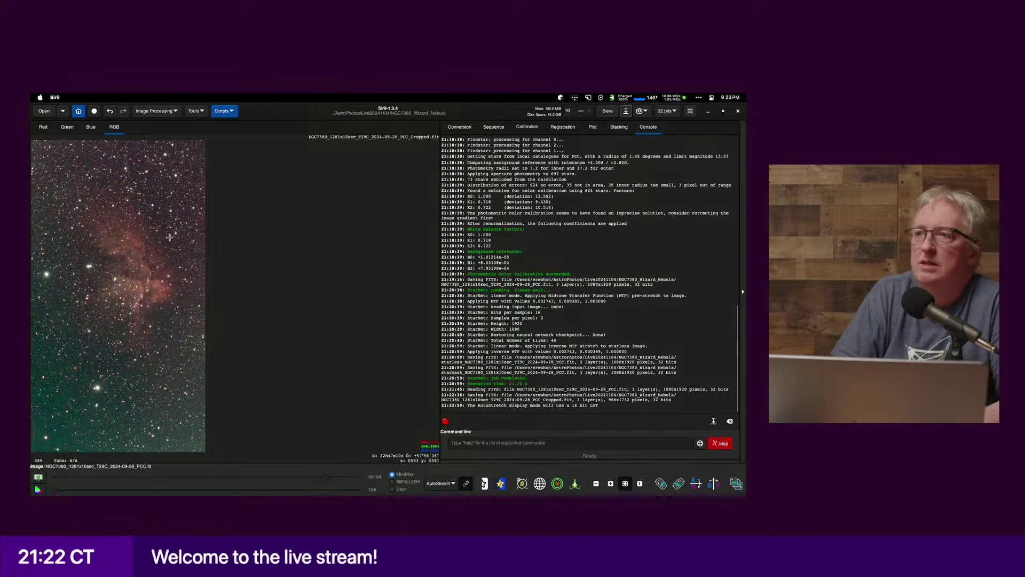
{"action": "left_click", "coordinate": [194, 110]}
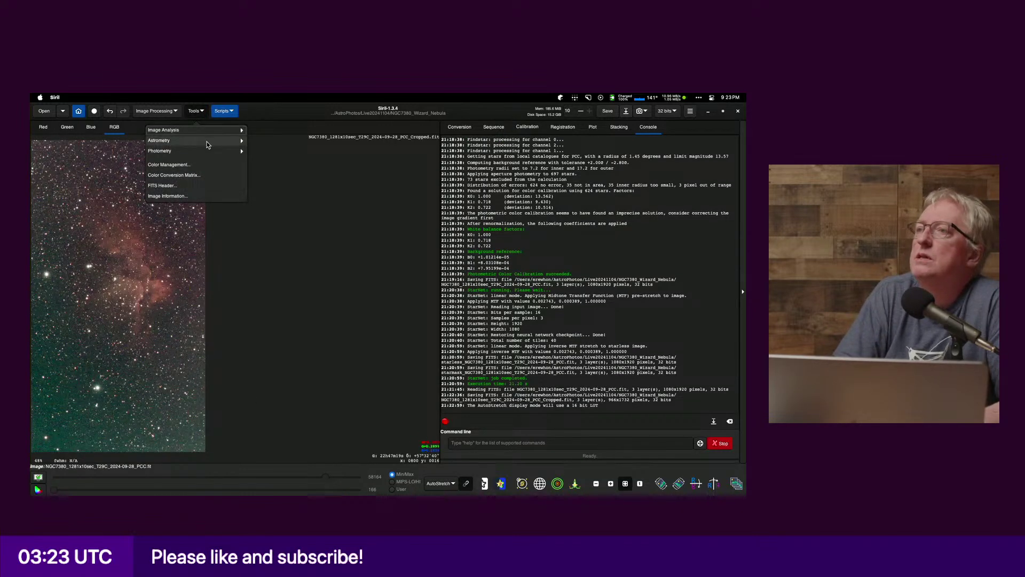
{"action": "left_click", "coordinate": [171, 111]}
{"action": "left_click", "coordinate": [170, 112]}
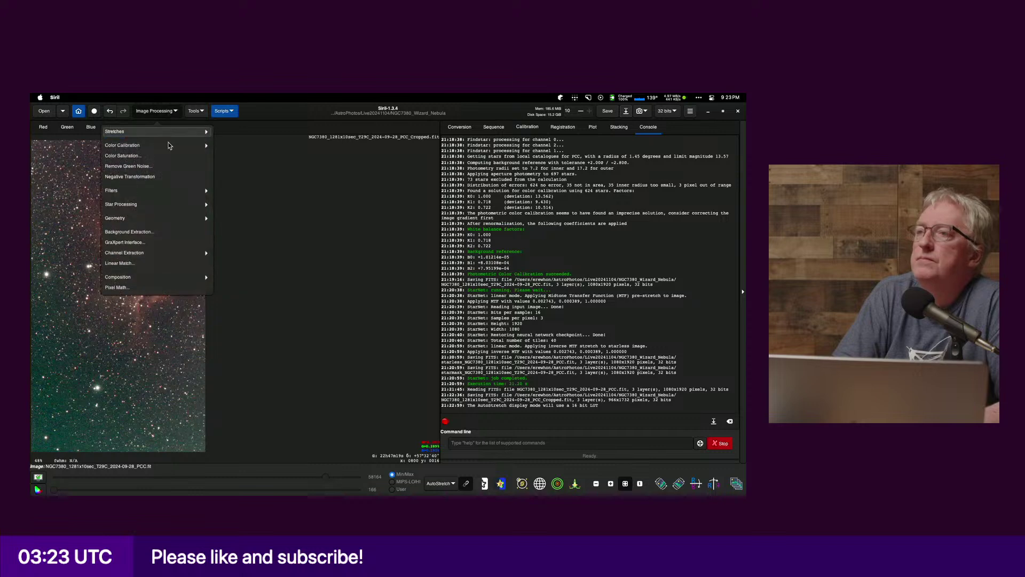
{"action": "left_click", "coordinate": [187, 208]}
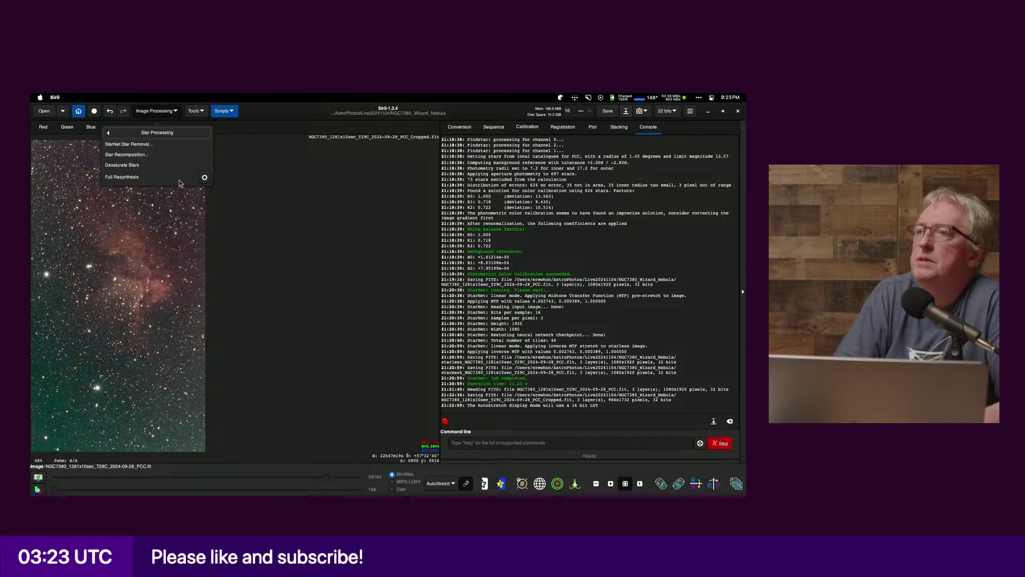
{"action": "left_click", "coordinate": [131, 145]}
{"action": "left_click", "coordinate": [453, 336]}
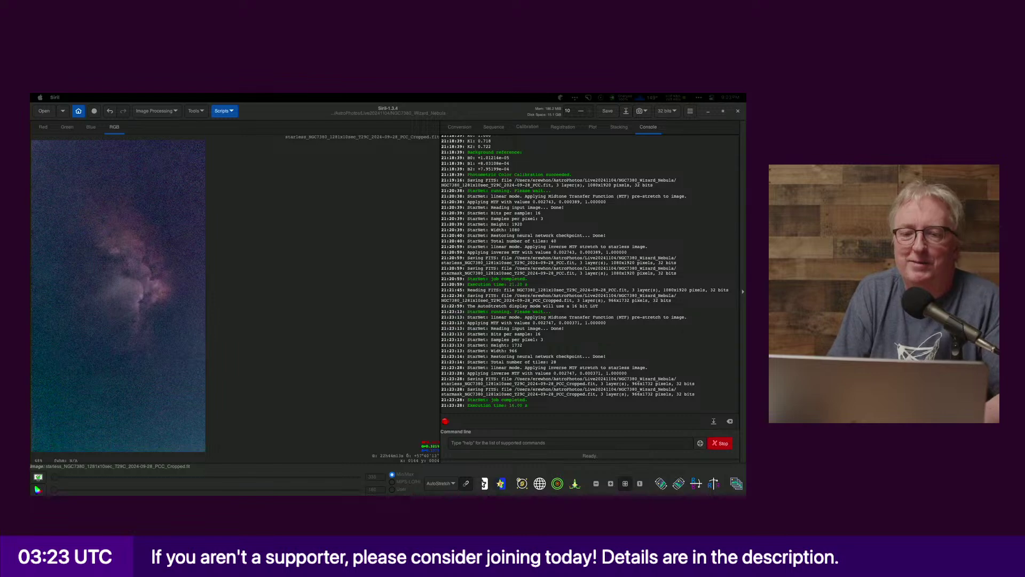
Step: Return to Siril and reopen NGC7380_1281x10sec_T29C_2024-09-28_PCC_Cropped.fit with its stars
{"action": "key", "text": "super+Tab"}
{"action": "key", "text": "super+Tab"}
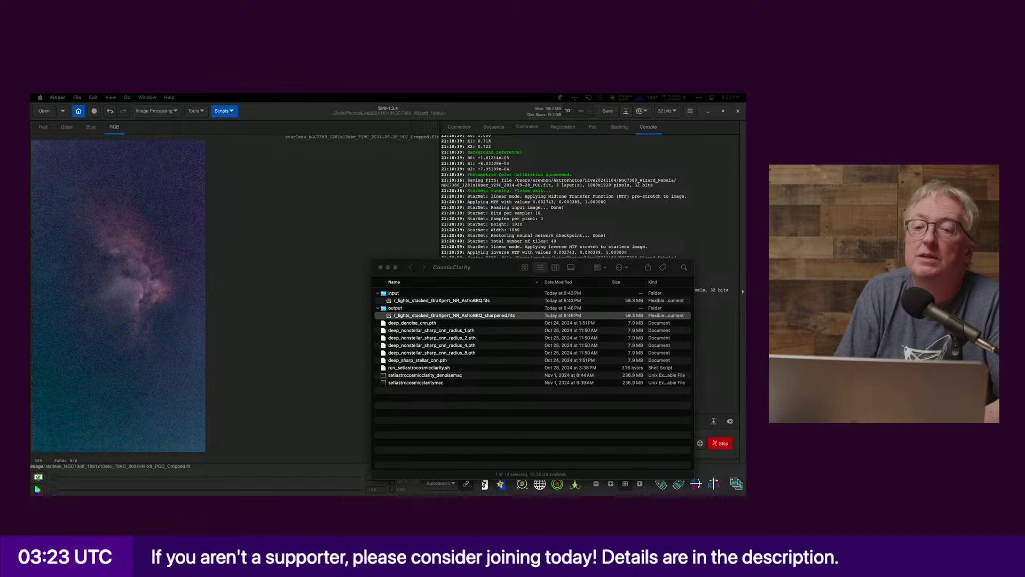
{"action": "key", "text": "super+Tab"}
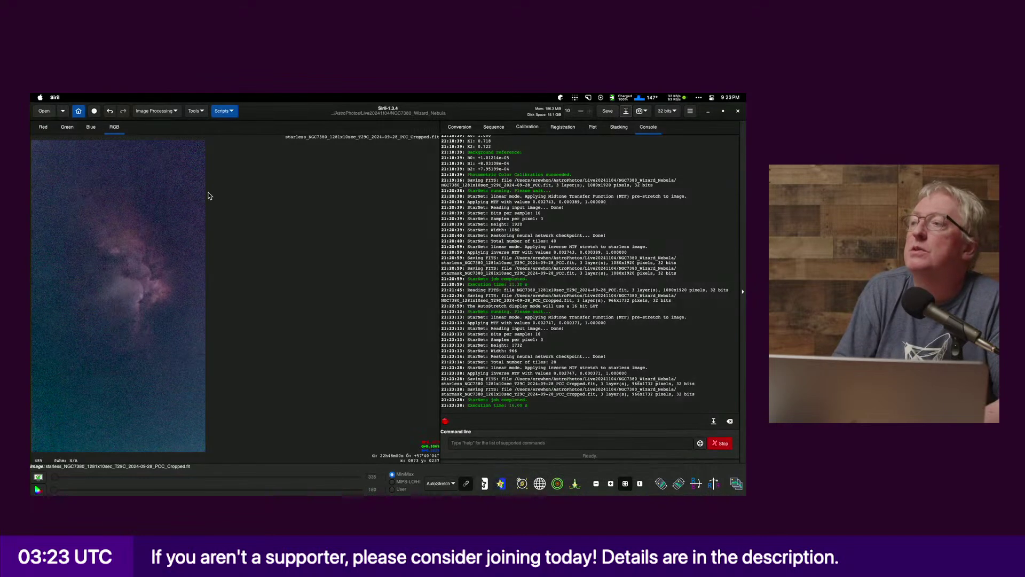
{"action": "left_click", "coordinate": [45, 111]}
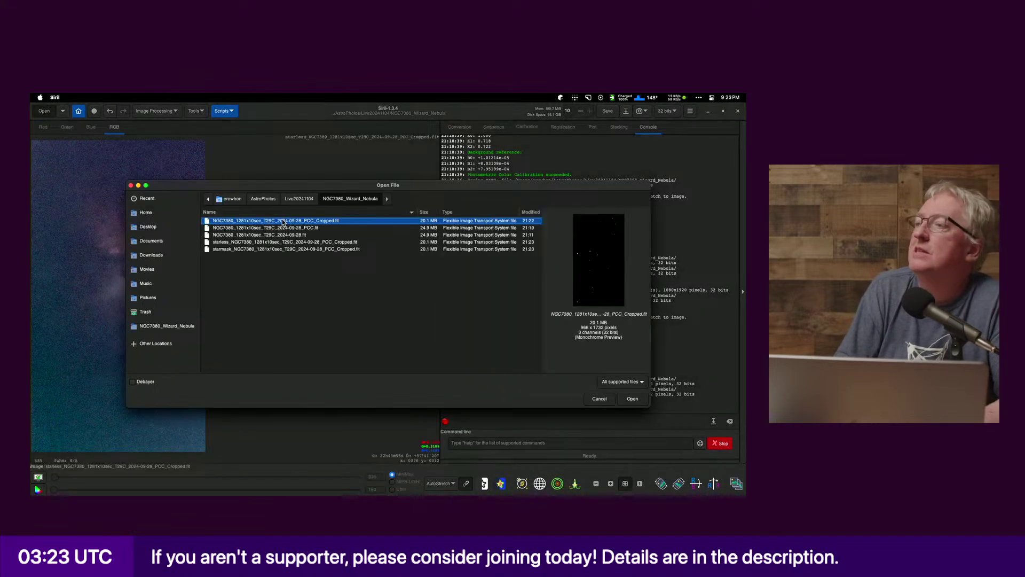
{"action": "double_click", "coordinate": [296, 224]}
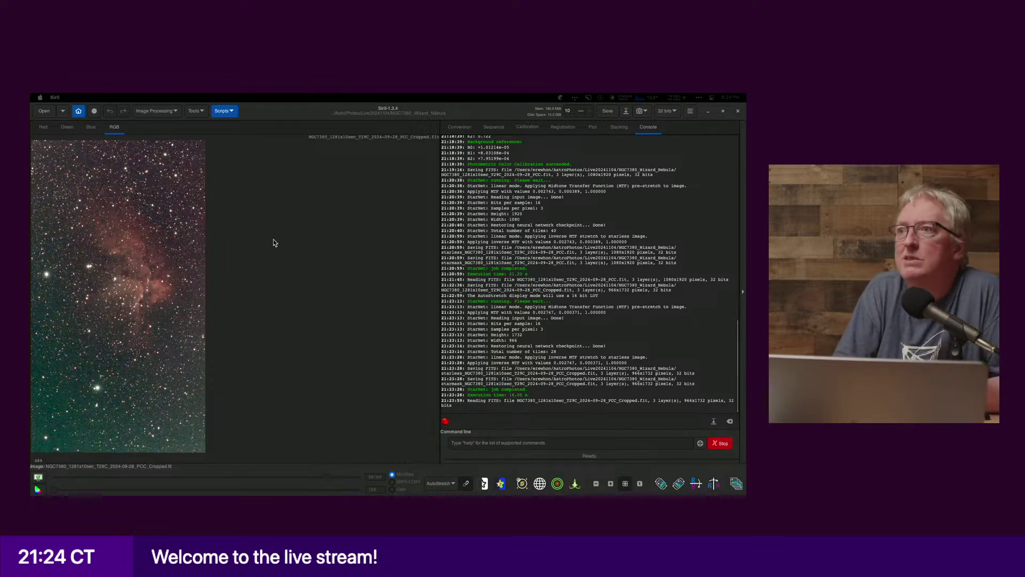
Step: Remove green noise from the cropped image with Average Neutral protection and lightness preserved
{"action": "left_click", "coordinate": [164, 122]}
{"action": "left_click", "coordinate": [156, 111]}
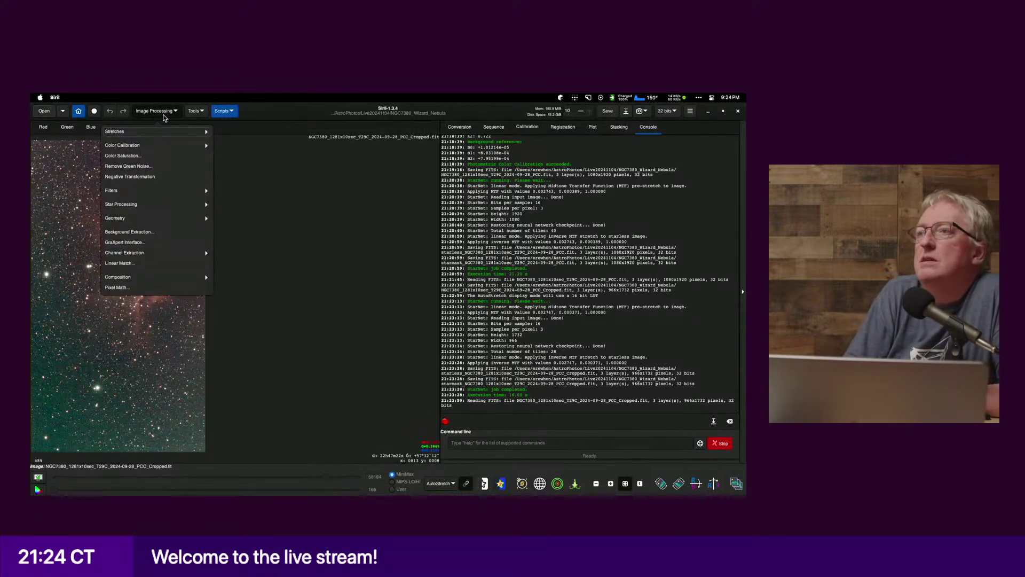
{"action": "left_click", "coordinate": [156, 166]}
{"action": "left_click", "coordinate": [443, 330]}
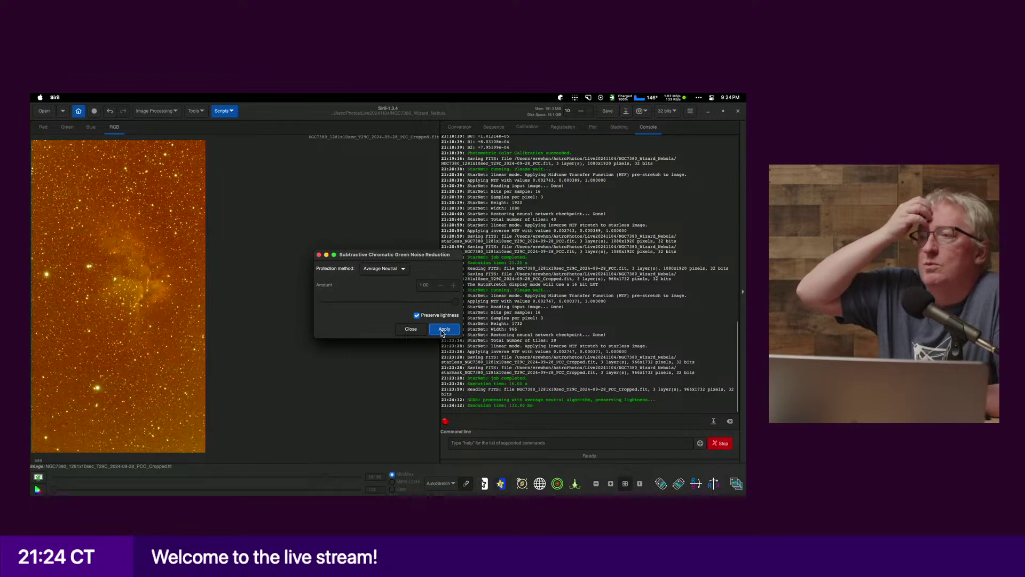
Step: Compare the green-reduced image in the Histogram and AutoStretch display modes, and close the green noise reduction dialog
{"action": "left_click", "coordinate": [434, 484]}
{"action": "left_click", "coordinate": [437, 470]}
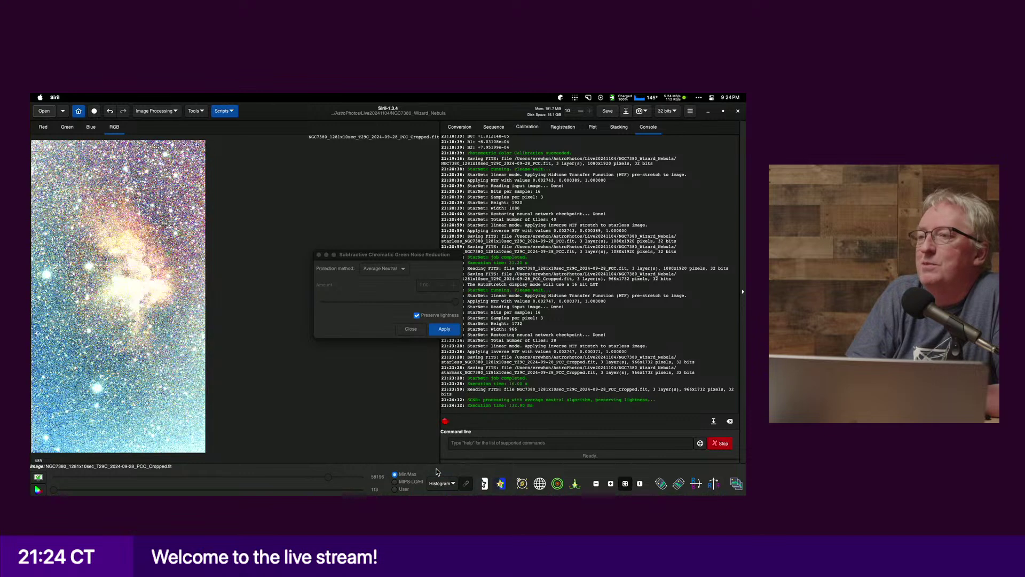
{"action": "left_click", "coordinate": [436, 484]}
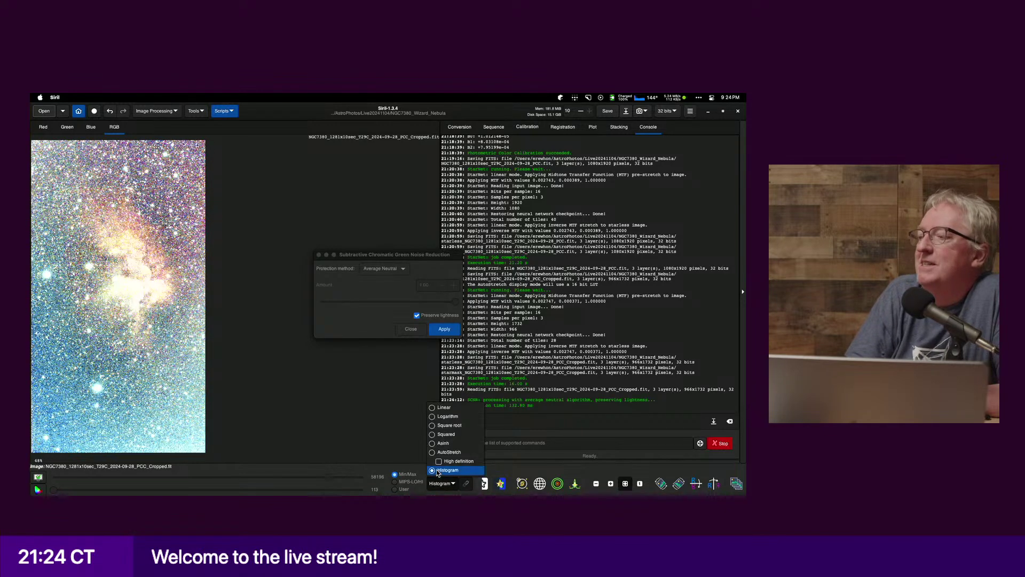
{"action": "left_click", "coordinate": [441, 453]}
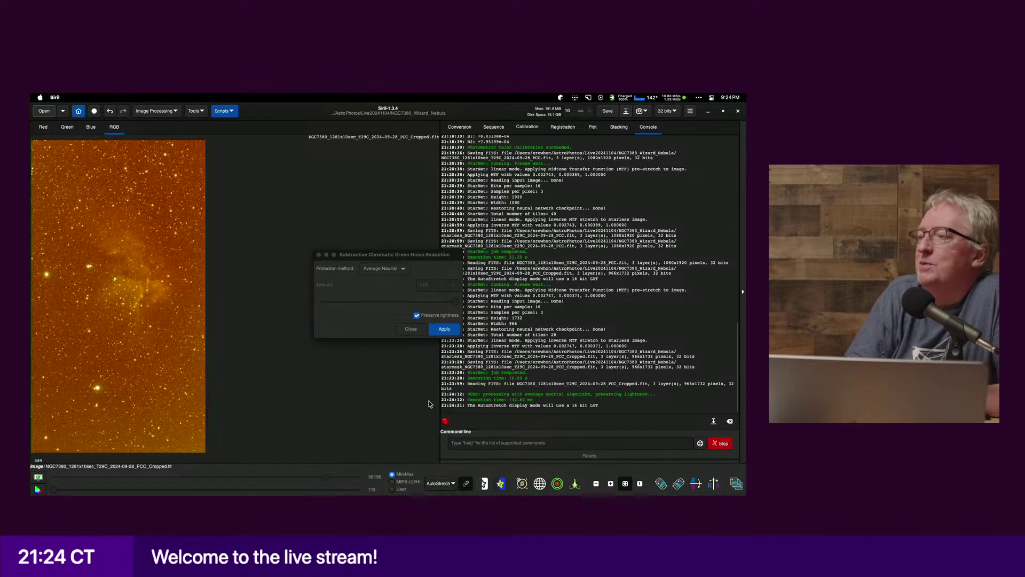
{"action": "left_click", "coordinate": [410, 328]}
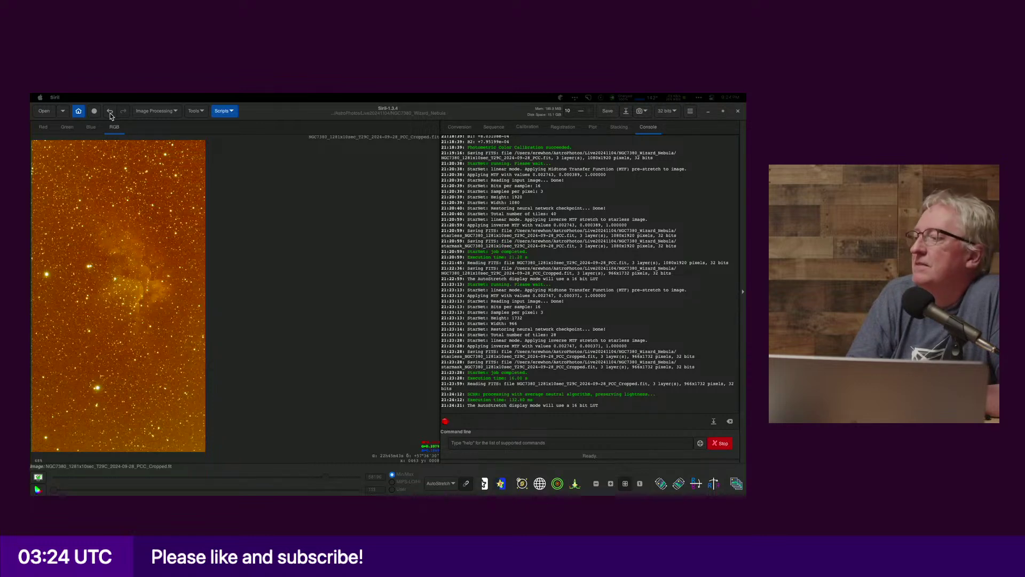
{"action": "left_click", "coordinate": [110, 115]}
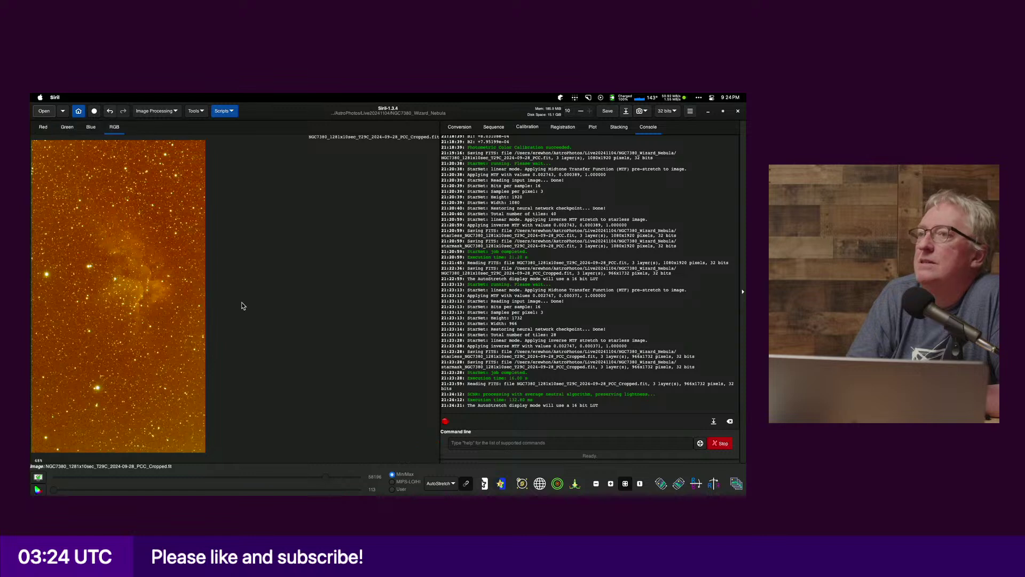
Step: Compare the AutoStretch preview with linked and unlinked channels, and leave the channels unlinked
{"action": "left_click", "coordinate": [465, 485]}
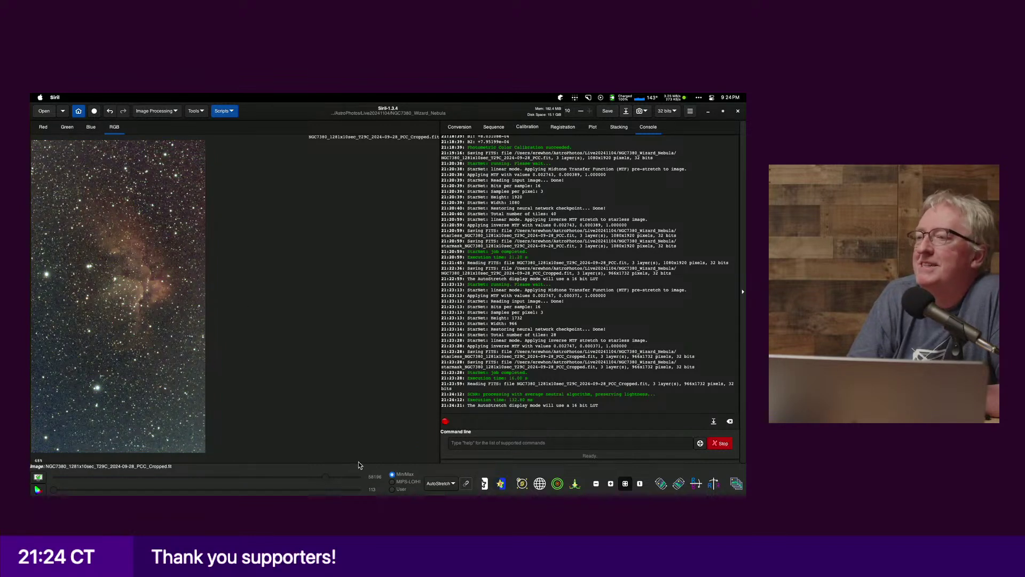
{"action": "left_click", "coordinate": [454, 485]}
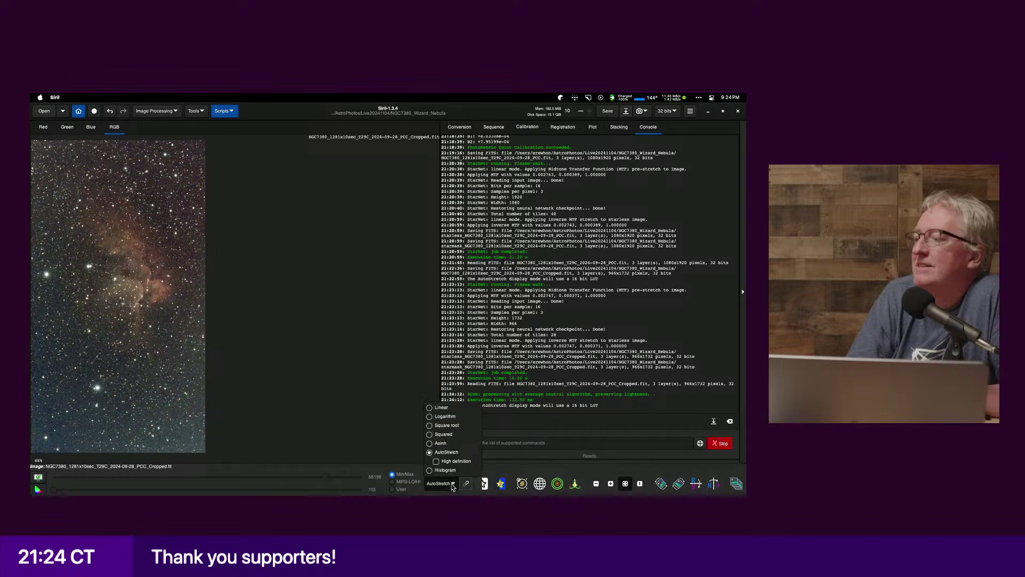
{"action": "left_click", "coordinate": [468, 487]}
{"action": "left_click", "coordinate": [467, 486]}
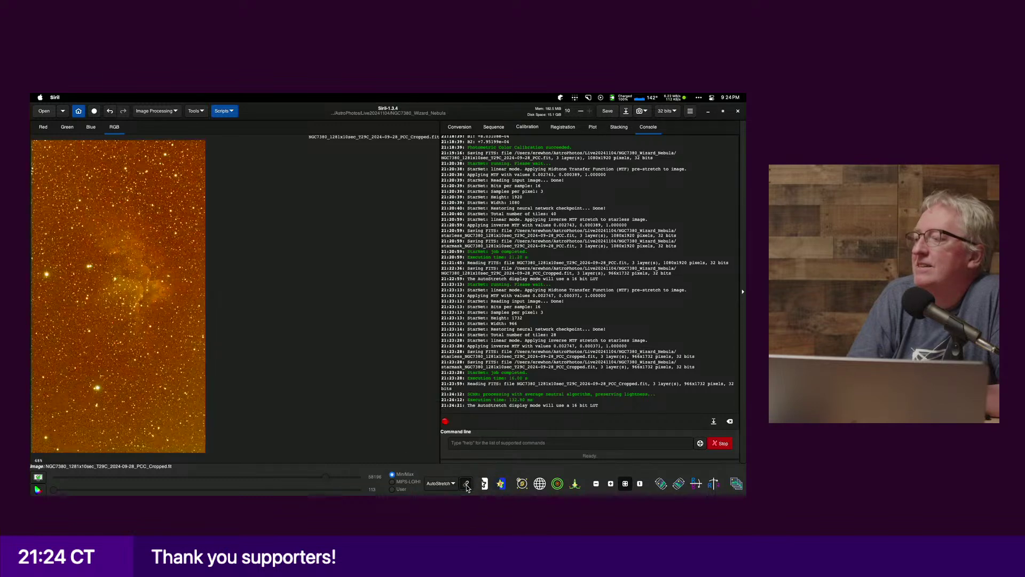
{"action": "left_click", "coordinate": [467, 486]}
{"action": "left_click", "coordinate": [467, 485]}
{"action": "left_click", "coordinate": [467, 485]}
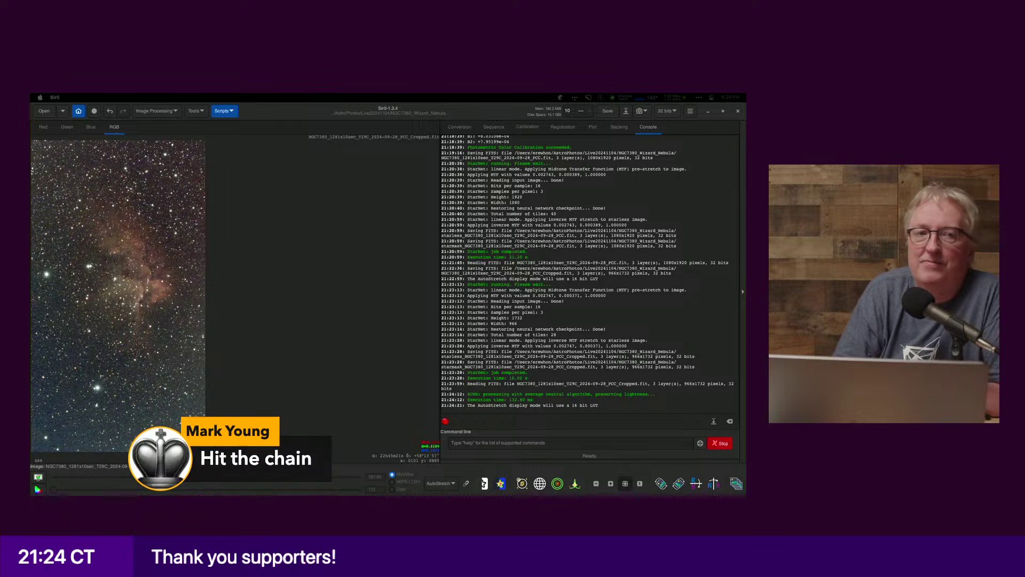
{"action": "left_click", "coordinate": [259, 351]}
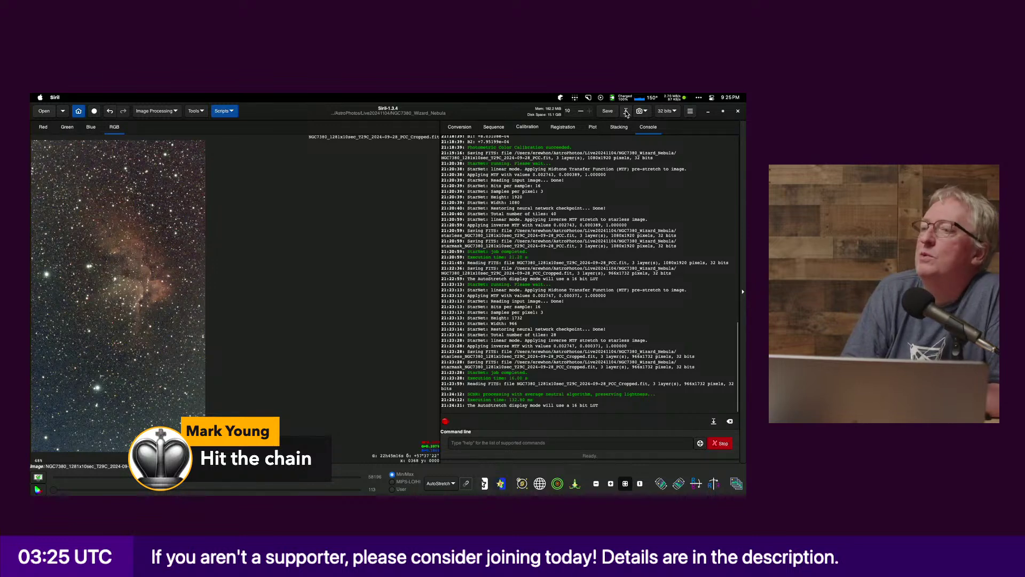
Step: Save the image as NGC7380_1281x10sec_T29C_2024-09-28_PCC_Cropped_degreen.fit, accepting the non-linear viewer mode
{"action": "left_click", "coordinate": [626, 113]}
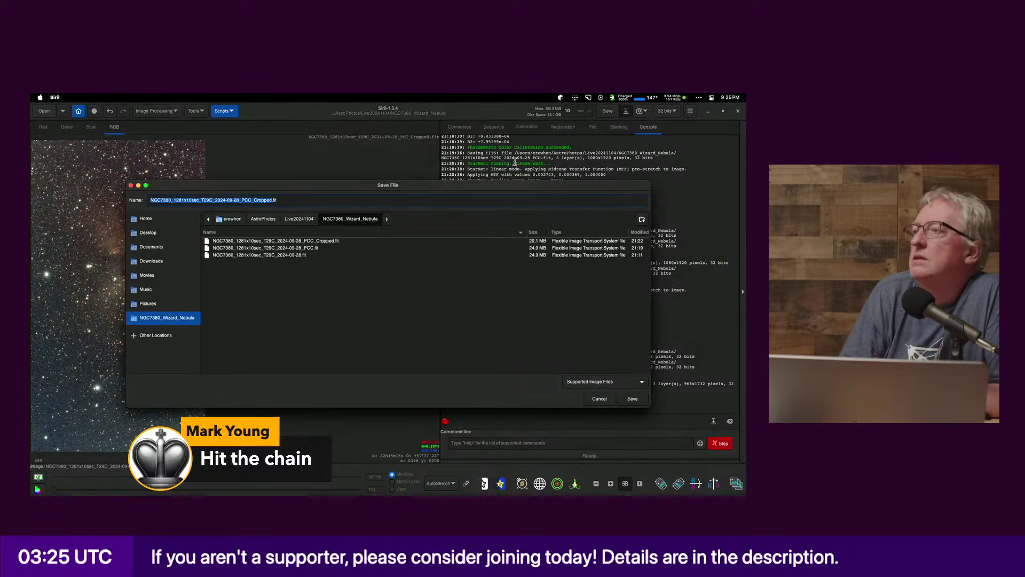
{"action": "left_click", "coordinate": [277, 200]}
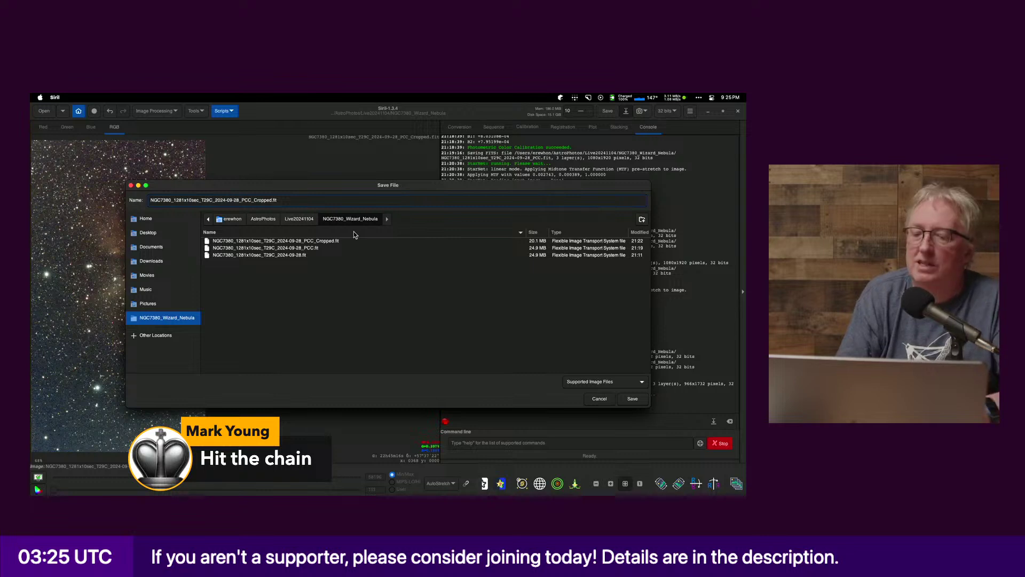
{"action": "type", "text": "_degreen"}
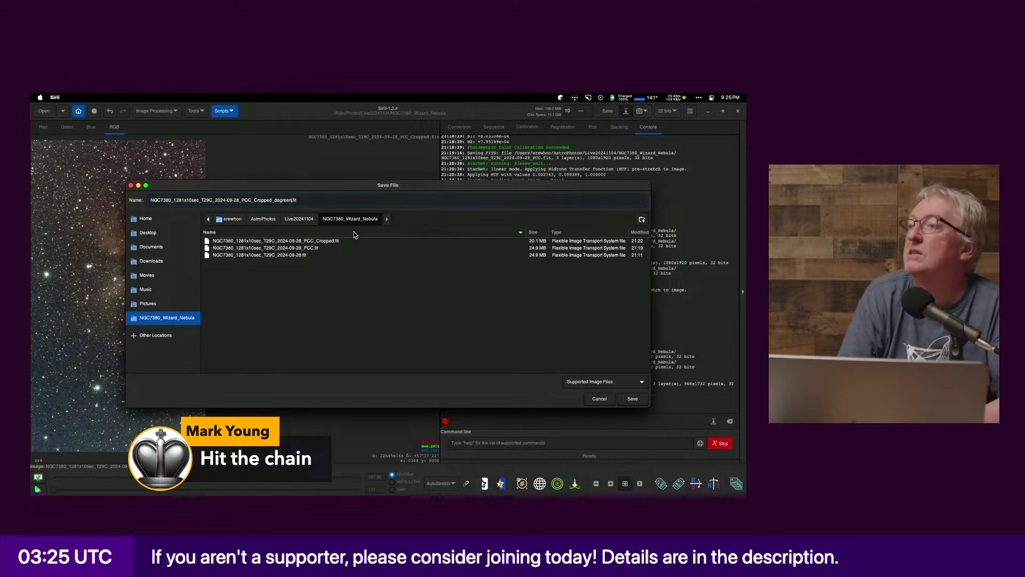
{"action": "left_click", "coordinate": [632, 399]}
{"action": "left_click", "coordinate": [429, 325]}
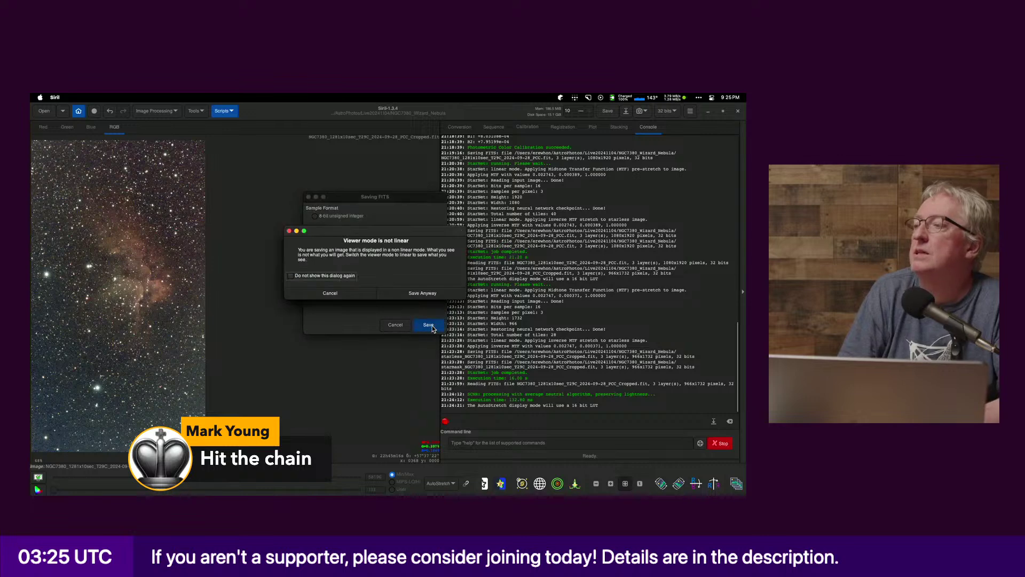
{"action": "left_click", "coordinate": [423, 293]}
Step: Run Photometric Color Calibration on the degreened image with the NOMAD catalogue and automatic limit magnitude
{"action": "left_click", "coordinate": [160, 111]}
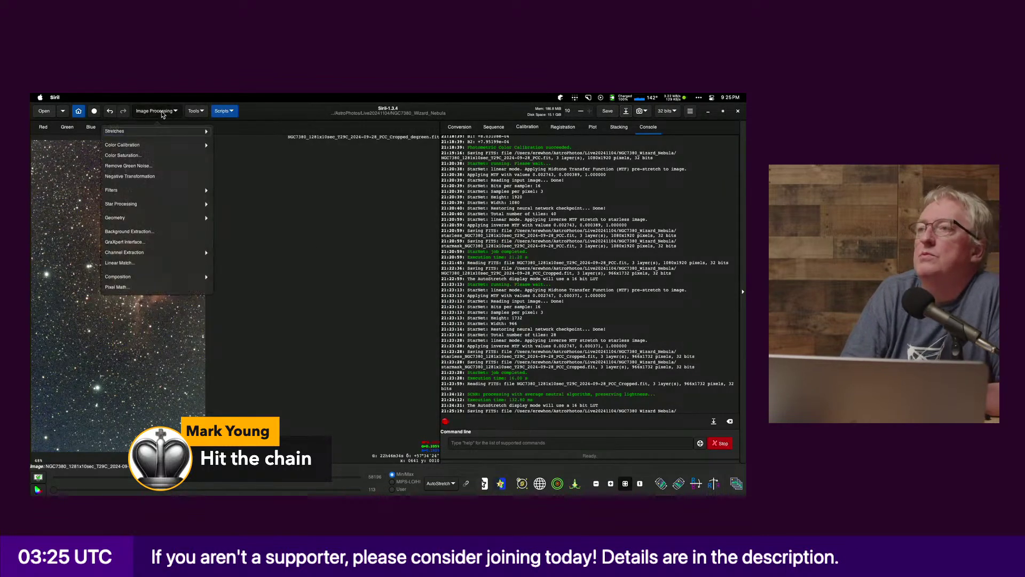
{"action": "left_click", "coordinate": [160, 146]}
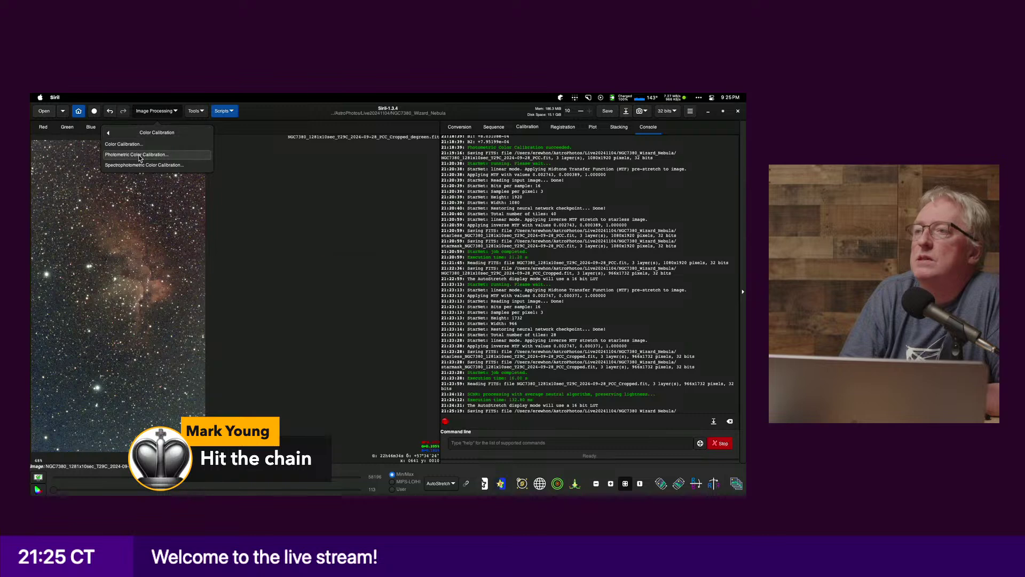
{"action": "left_click", "coordinate": [140, 155]}
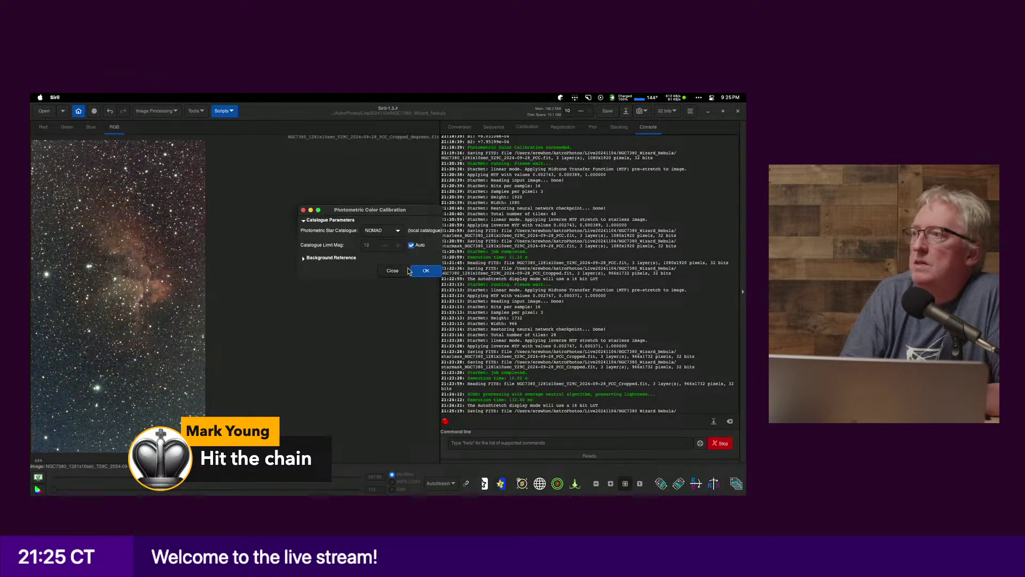
{"action": "left_click", "coordinate": [422, 271]}
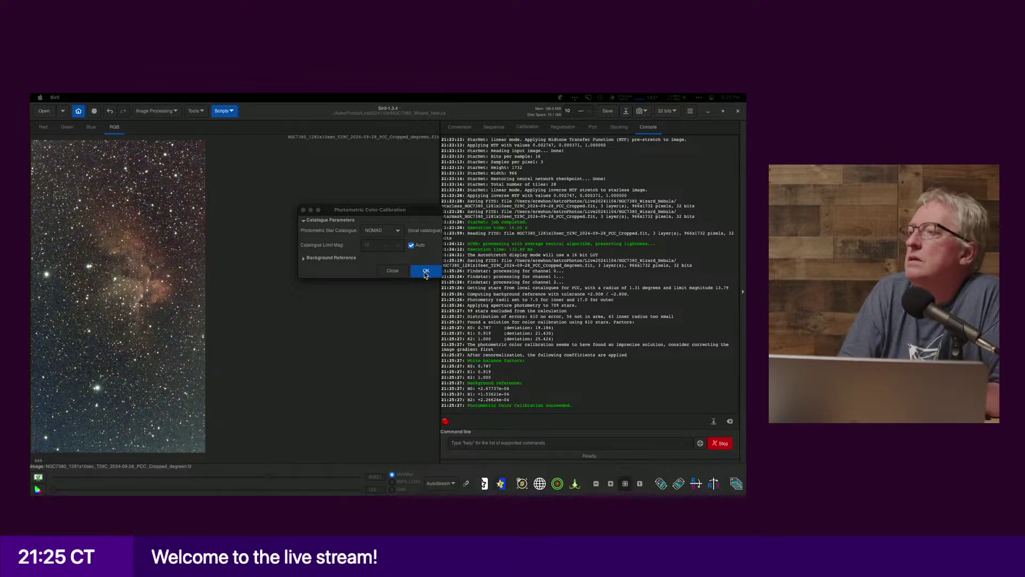
{"action": "left_click", "coordinate": [393, 270]}
Step: Run StarNet star removal on the color-calibrated image with linear pre-stretch and star mask generation enabled
{"action": "left_click", "coordinate": [165, 109]}
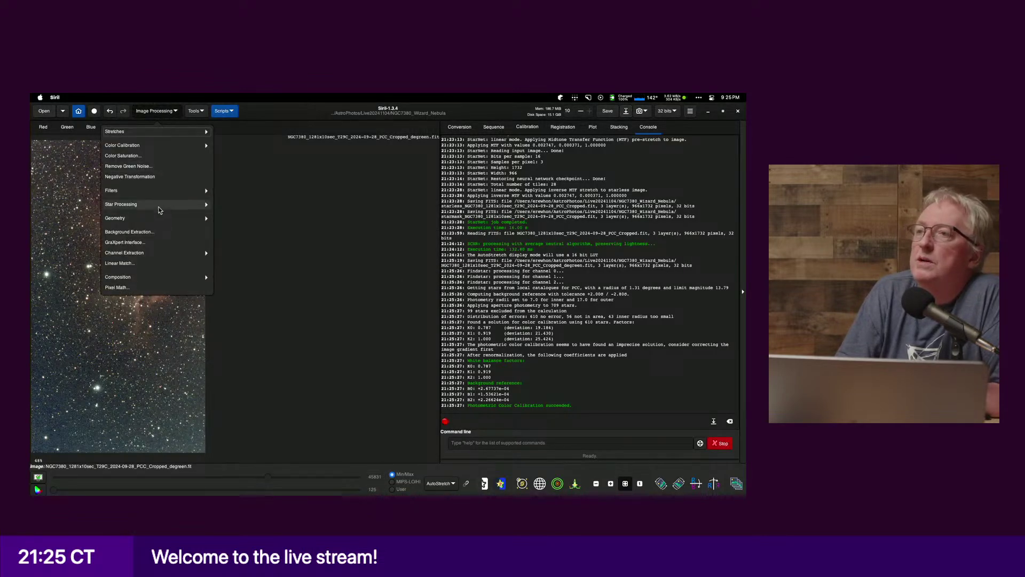
{"action": "left_click", "coordinate": [160, 204]}
{"action": "left_click", "coordinate": [167, 148]}
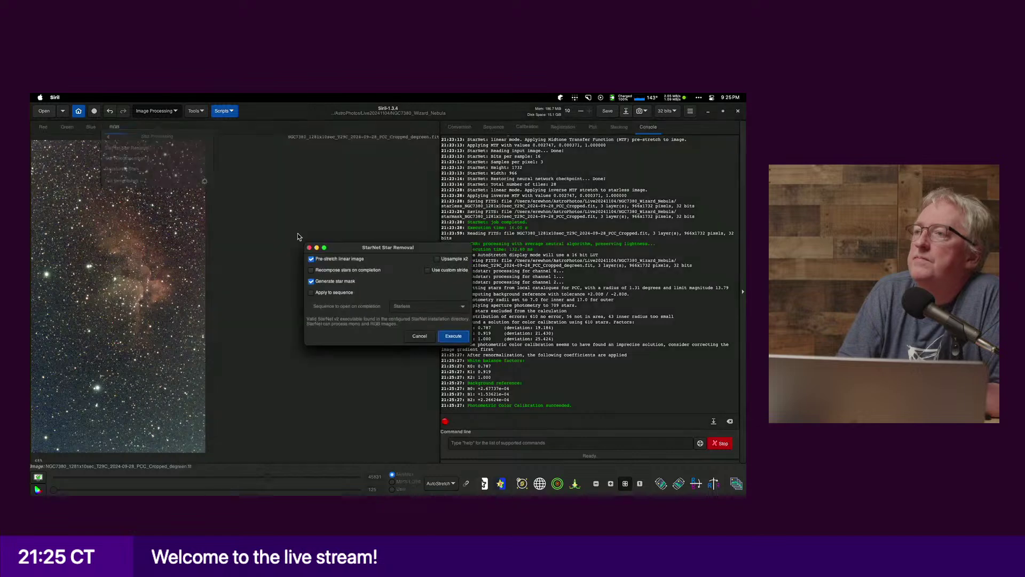
{"action": "left_click", "coordinate": [462, 340]}
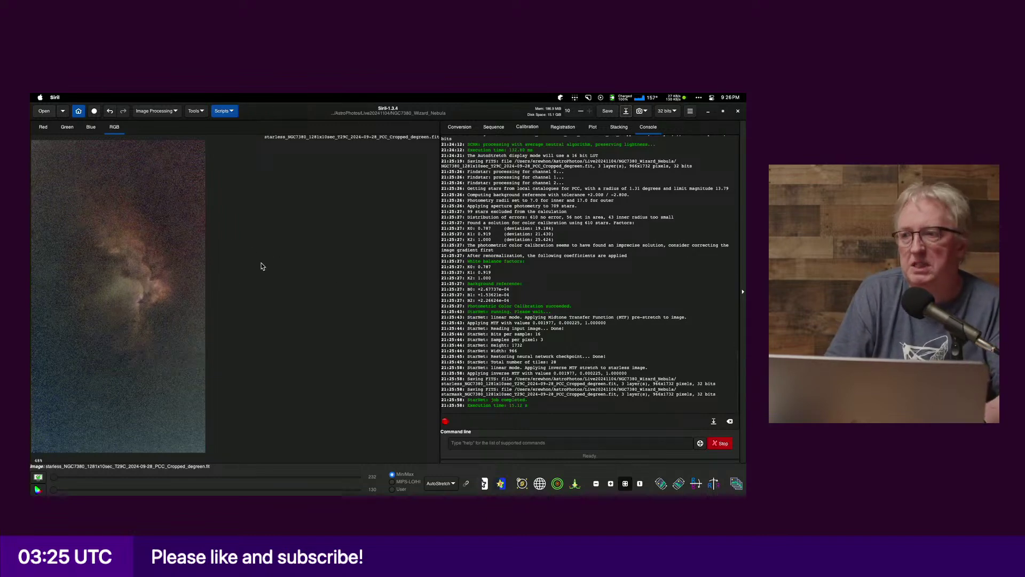
Step: Switch to GraXpert and load starless_NGC7380_1281x10sec_T29C_2024-09-28_PCC_Cropped_degreen.fit from the NGC7380_Wizard_Nebula folder
{"action": "key", "text": "super+Tab"}
{"action": "key", "text": "super+Tab"}
{"action": "key", "text": "super+Tab"}
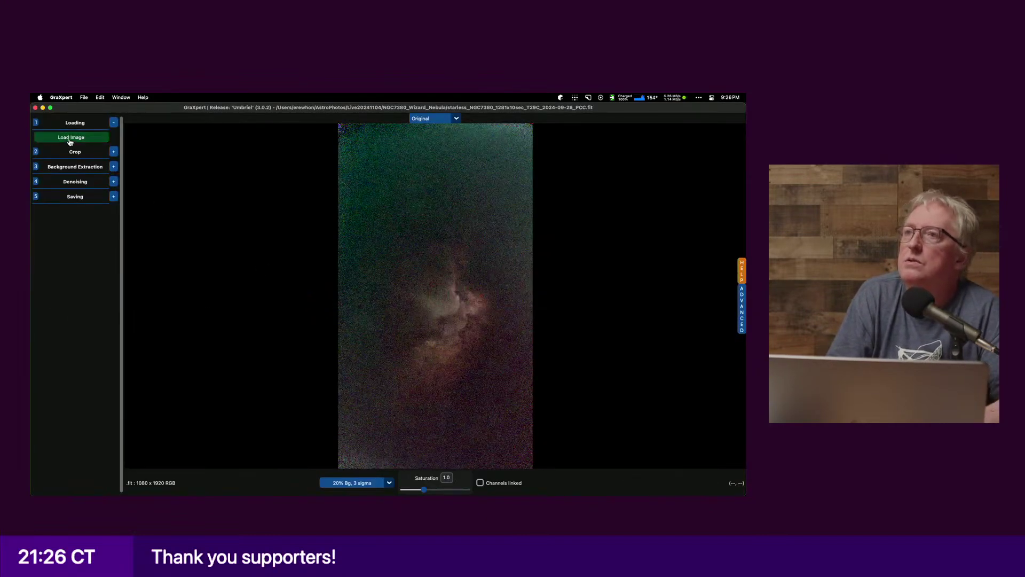
{"action": "left_click", "coordinate": [70, 136]}
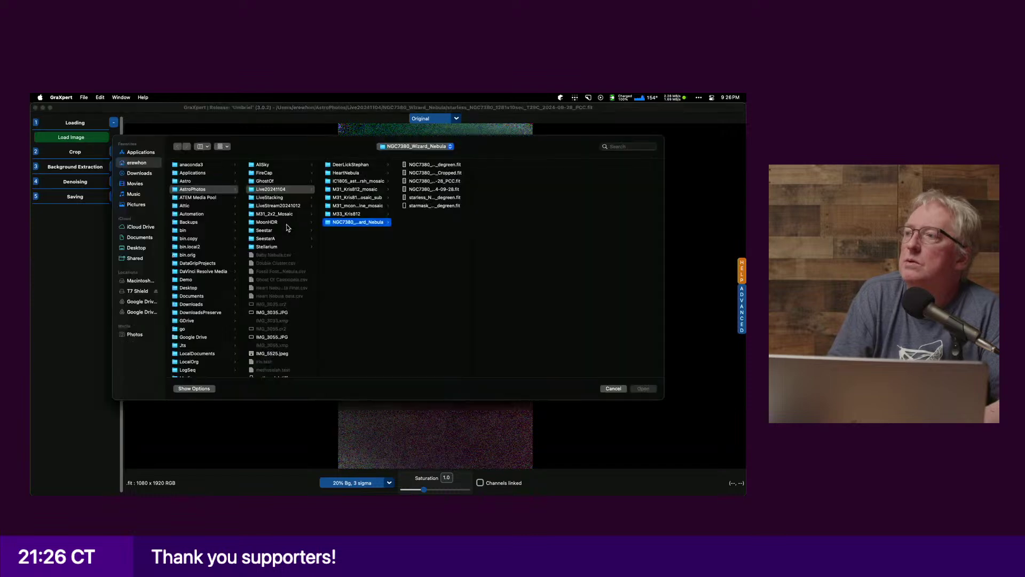
{"action": "double_click", "coordinate": [439, 197]}
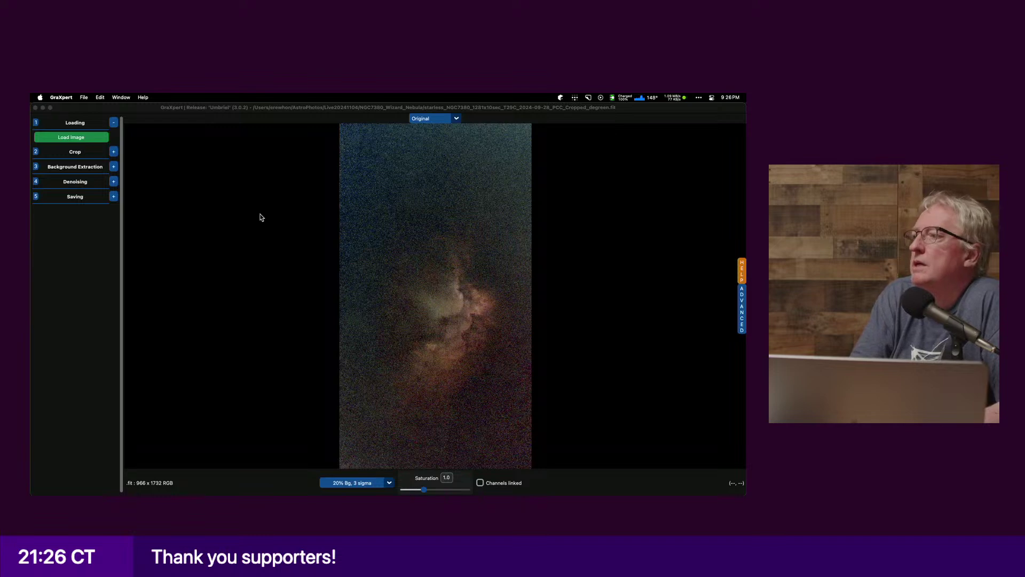
Step: Extract the background with the AI method at smoothing 1.0, and denoise the image at strength 1.0
{"action": "left_click", "coordinate": [114, 166]}
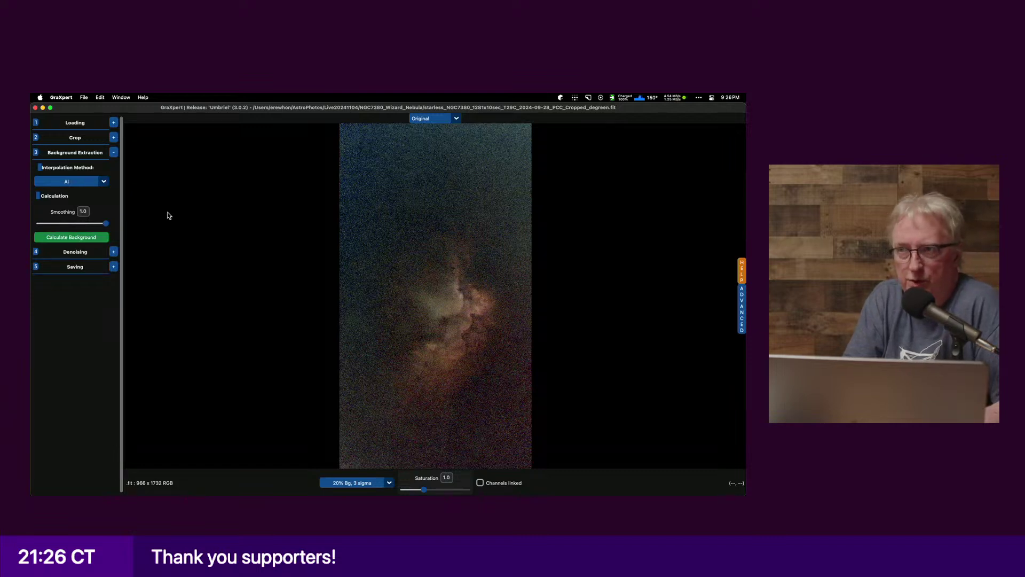
{"action": "left_click", "coordinate": [89, 239]}
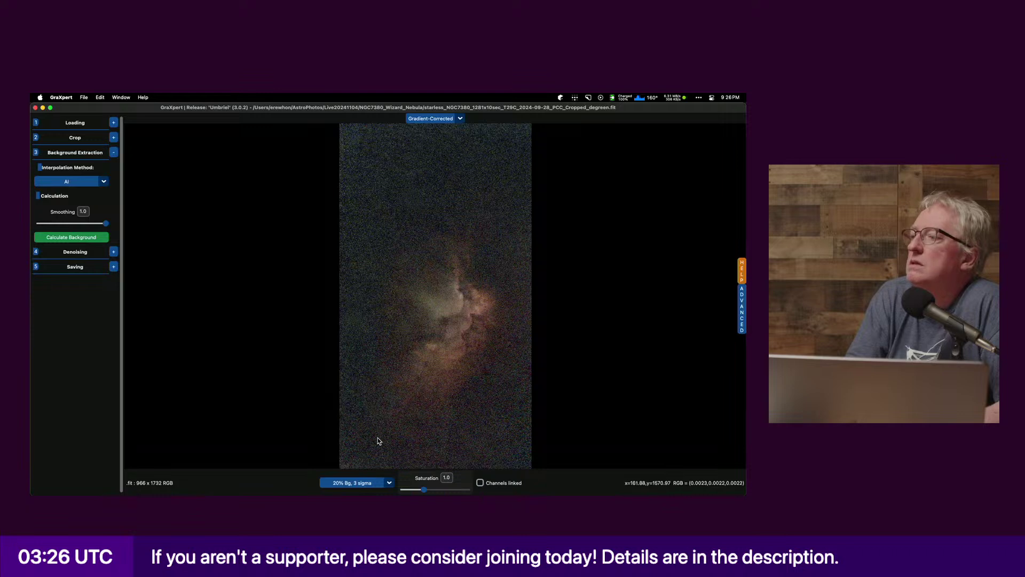
{"action": "left_click", "coordinate": [358, 214]}
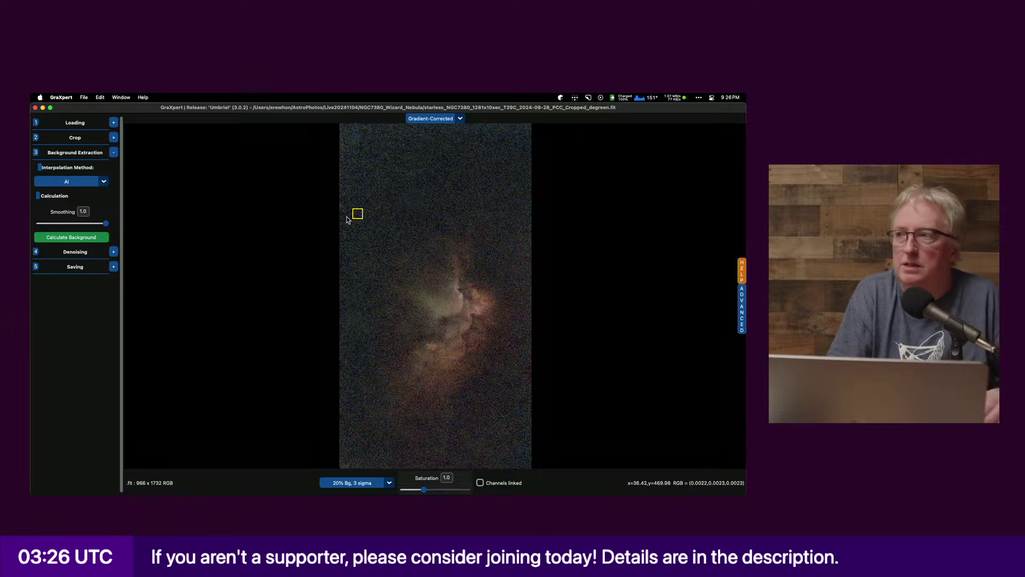
{"action": "left_click_drag", "start_coordinate": [357, 217], "coordinate": [356, 219]}
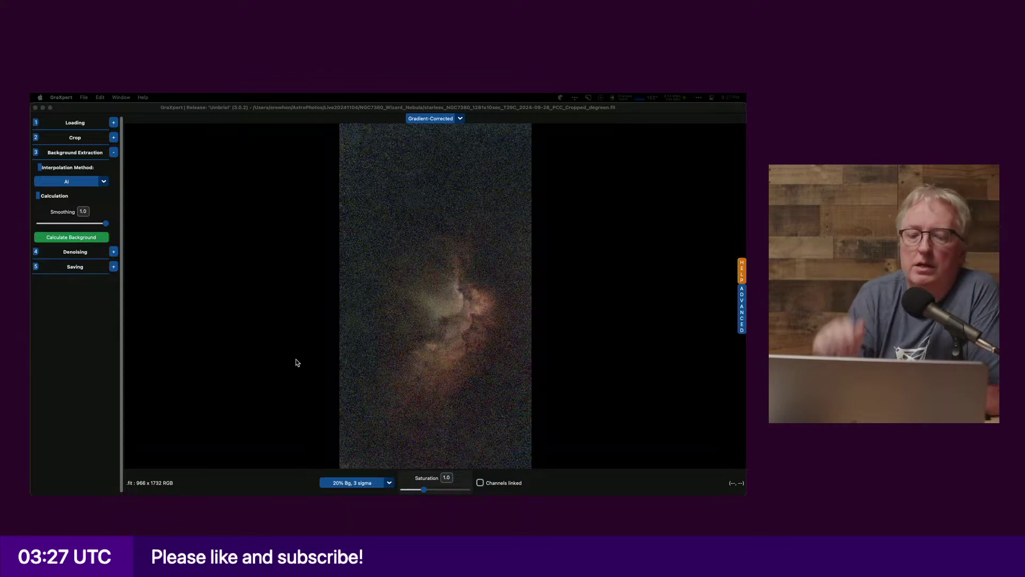
{"action": "left_click", "coordinate": [113, 253]}
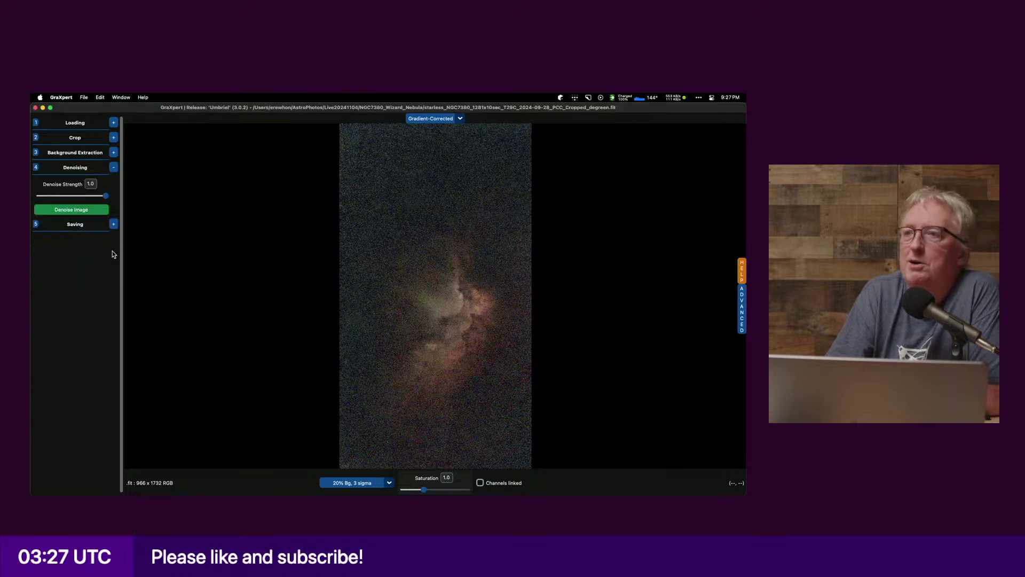
{"action": "left_click", "coordinate": [91, 213]}
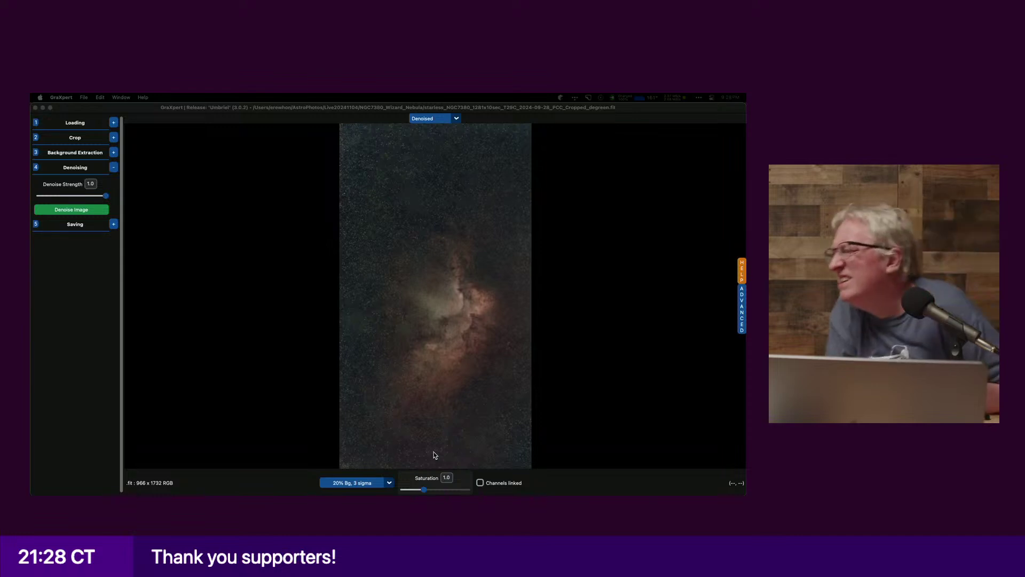
Step: Compare the Original, Gradient-Corrected and Denoised versions of the image, ending on the Denoised one
{"action": "left_click", "coordinate": [432, 119]}
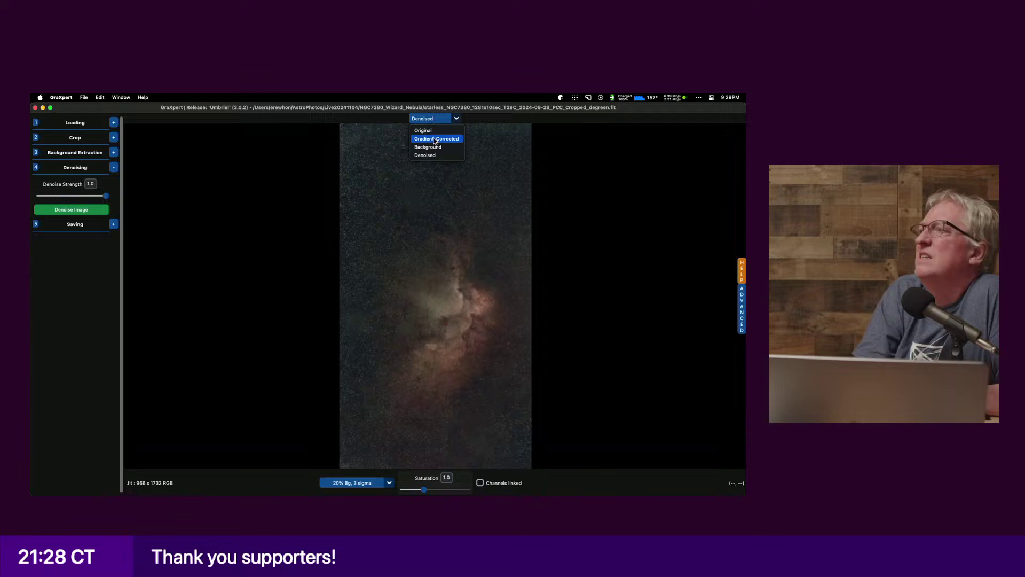
{"action": "left_click", "coordinate": [435, 140]}
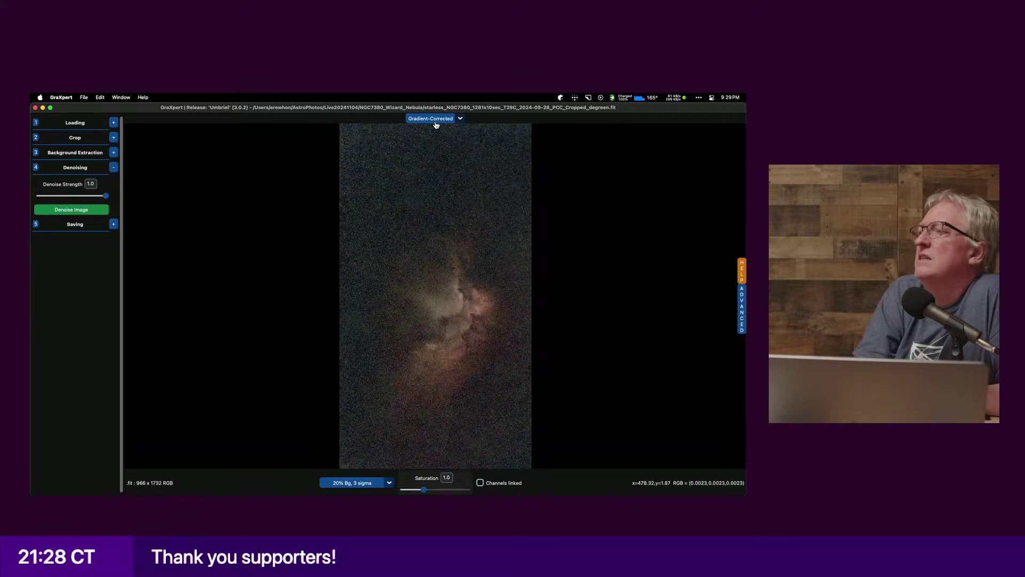
{"action": "left_click", "coordinate": [436, 122]}
{"action": "left_click", "coordinate": [428, 132]}
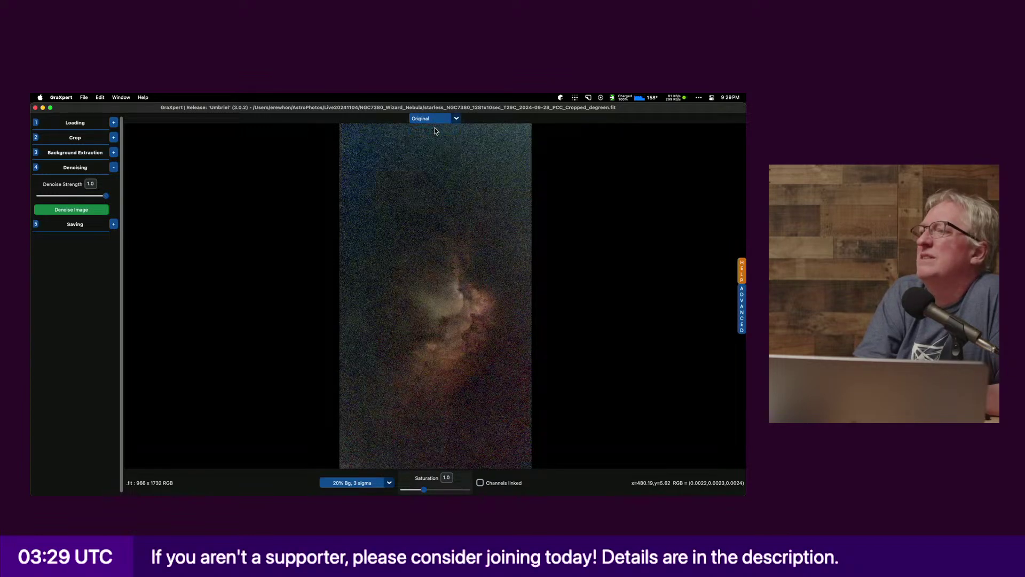
{"action": "left_click", "coordinate": [438, 120]}
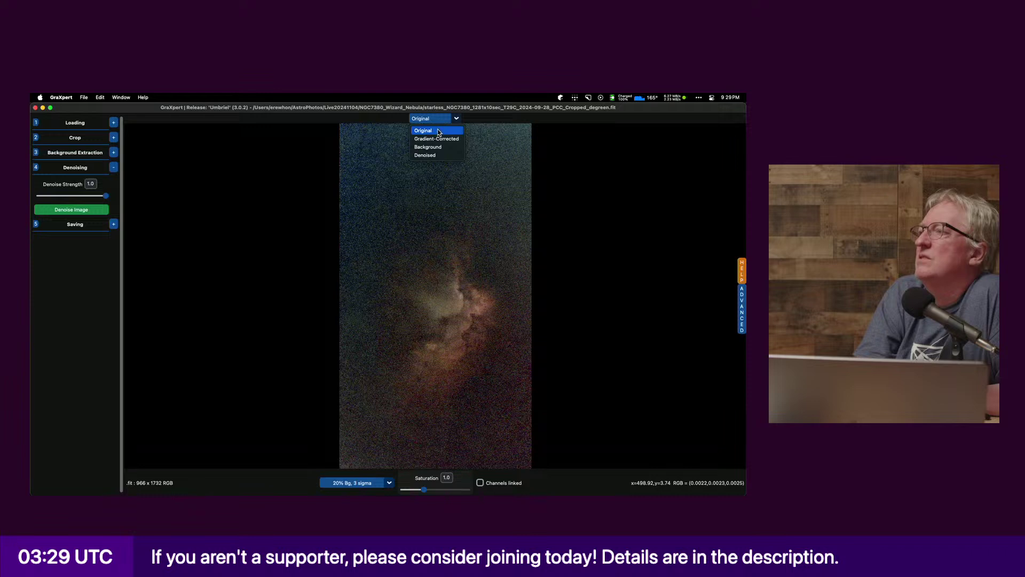
{"action": "left_click", "coordinate": [438, 138]}
{"action": "left_click", "coordinate": [438, 121]}
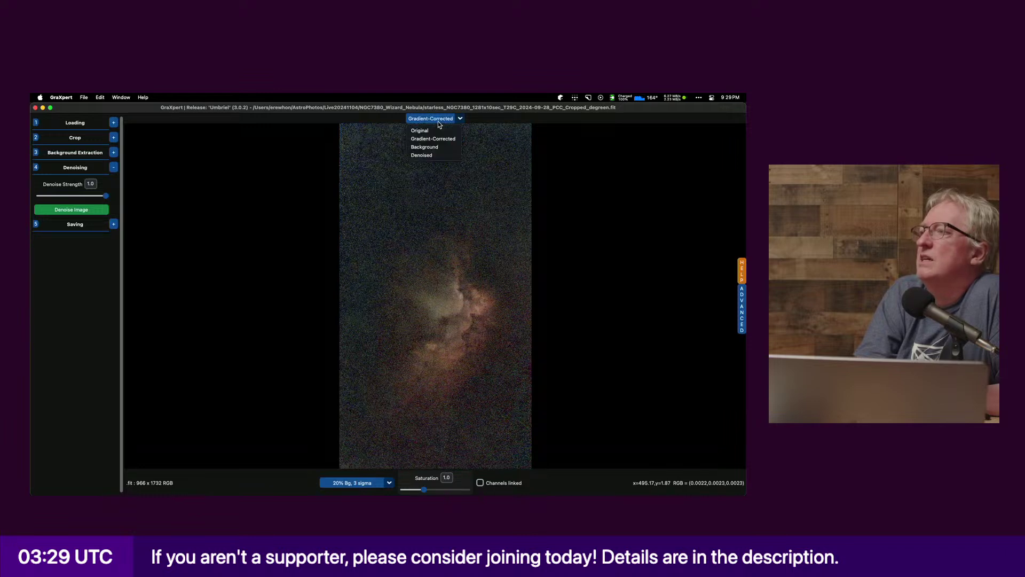
{"action": "left_click", "coordinate": [438, 155]}
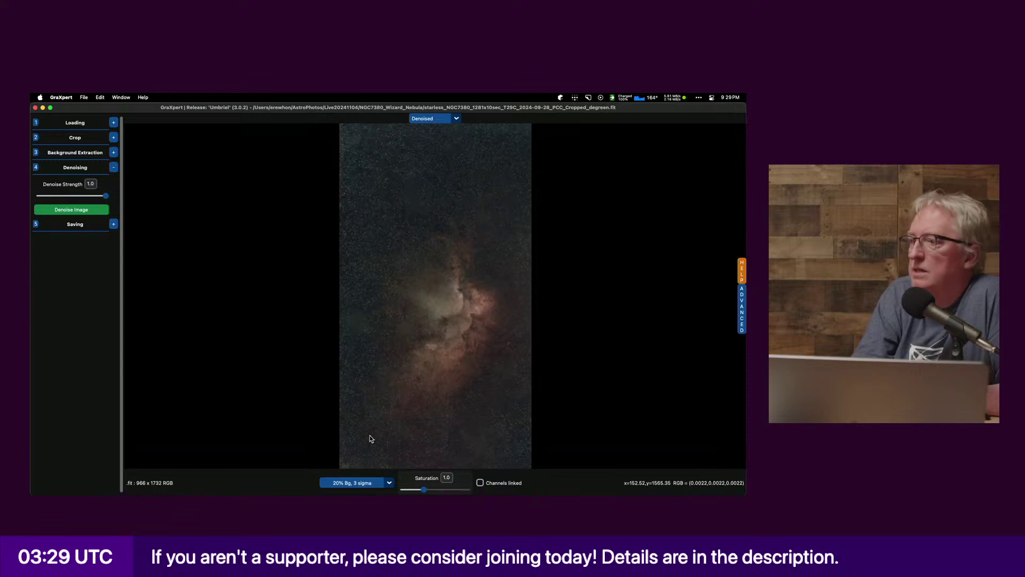
Step: Compare the denoised image with the 15% background stretch preview, and return to the 20% Bg, 3 sigma preview
{"action": "left_click", "coordinate": [348, 483]}
{"action": "left_click", "coordinate": [359, 449]}
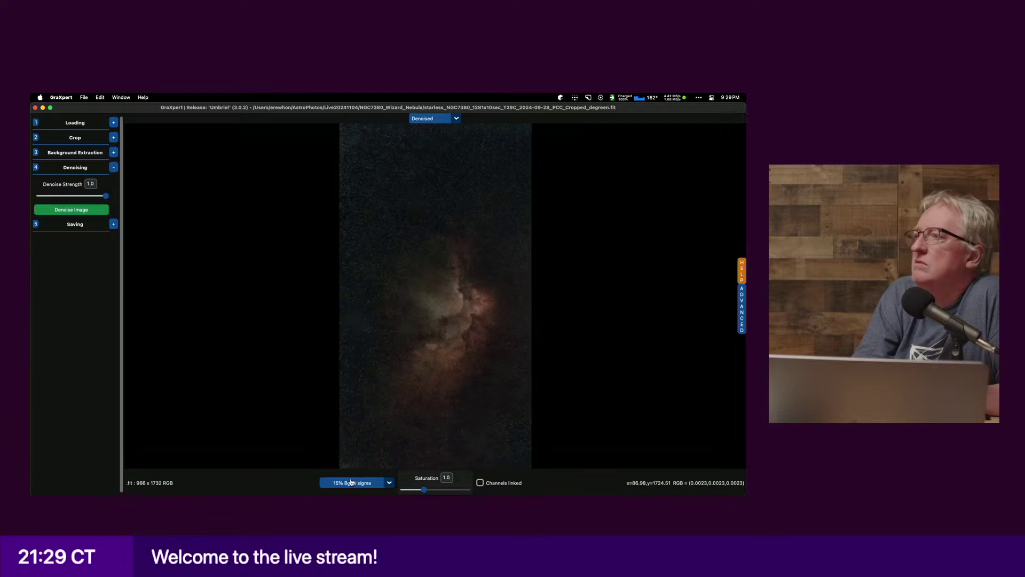
{"action": "left_click", "coordinate": [348, 484]}
{"action": "left_click", "coordinate": [349, 477]}
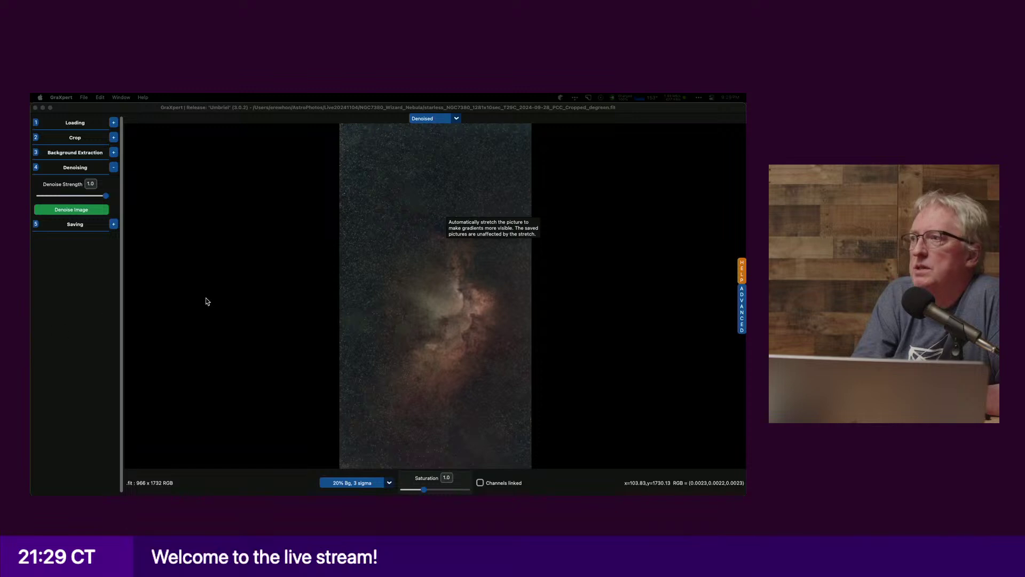
{"action": "left_click", "coordinate": [253, 304]}
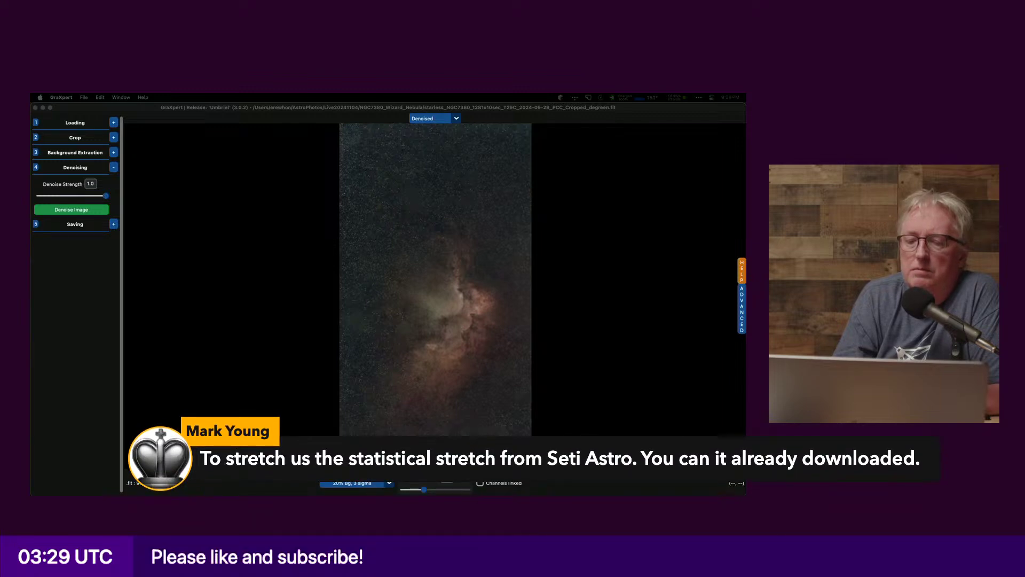
Step: Save the processed image as a 32 bit Fits file, appending _NR to the suggested GraXpert file name
{"action": "left_click", "coordinate": [113, 224]}
{"action": "left_click", "coordinate": [90, 212]}
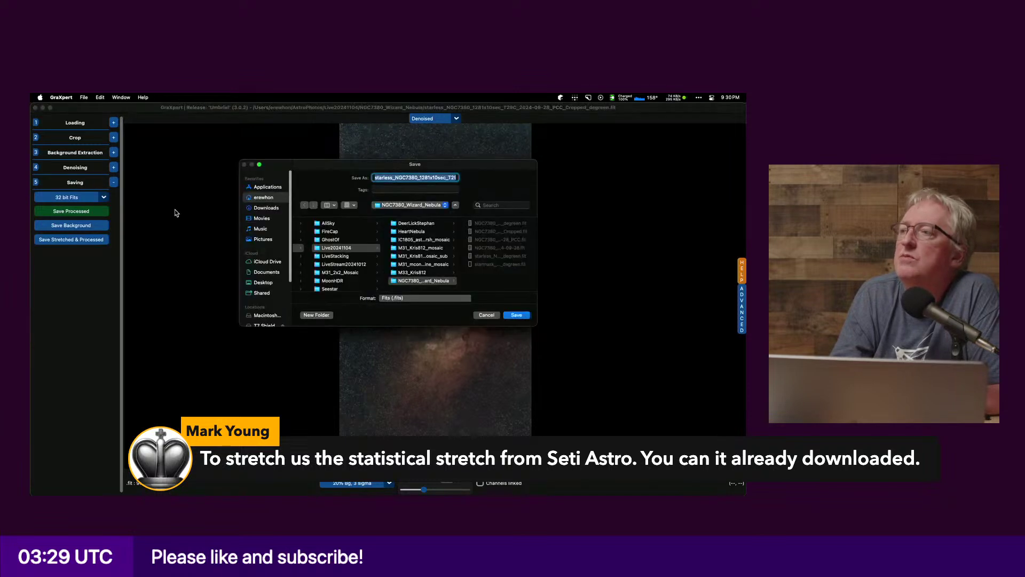
{"action": "left_click_drag", "start_coordinate": [358, 169], "coordinate": [272, 204]}
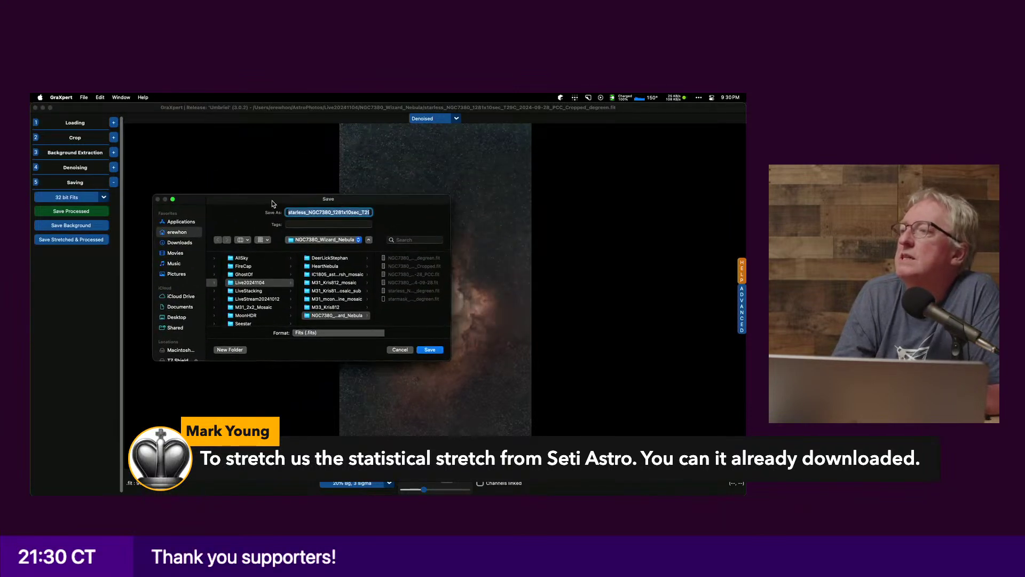
{"action": "left_click", "coordinate": [341, 211]}
{"action": "key", "text": "super+Right"}
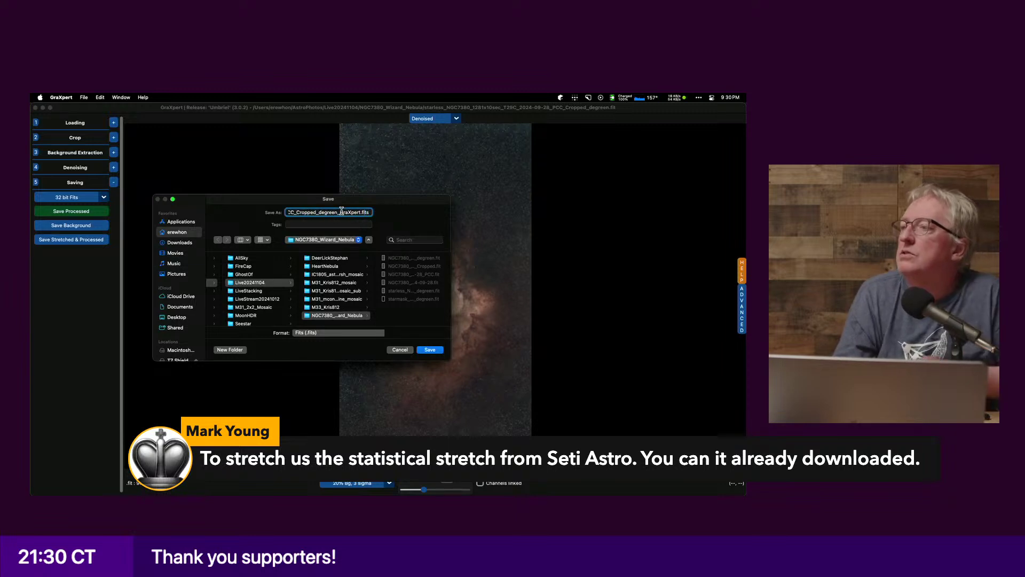
{"action": "key", "text": "Left"}
{"action": "key", "text": "Left"}
{"action": "key", "text": "Left"}
{"action": "key", "text": "Left"}
{"action": "key", "text": "Left"}
{"action": "type", "text": "_NR"}
{"action": "left_click", "coordinate": [425, 347]}
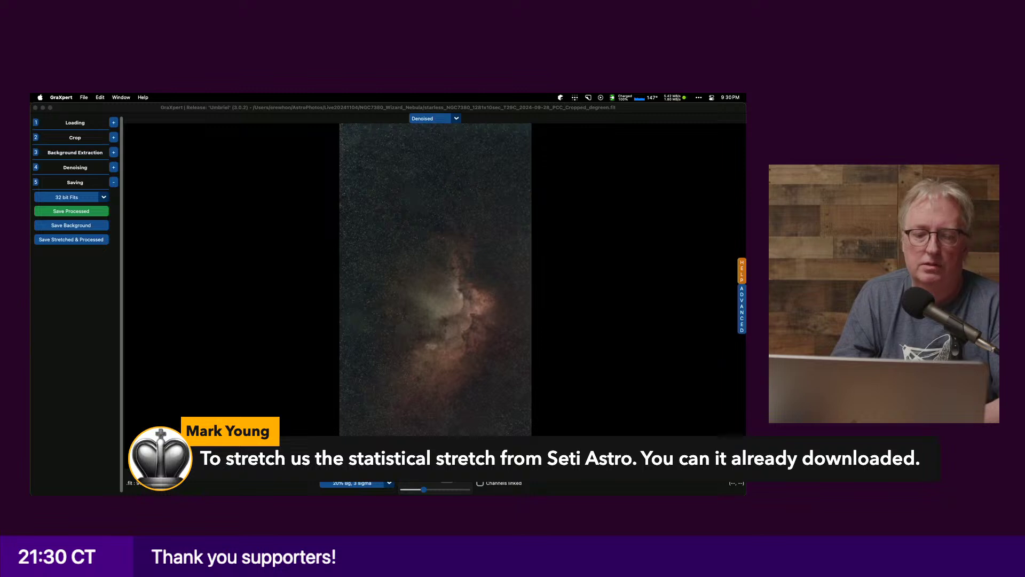
Step: Switch to Seti Astro's Editing Suite and load the starless degreen_GraXpert_NR.fits image for Statistical Stretch
{"action": "key", "text": "super+Tab"}
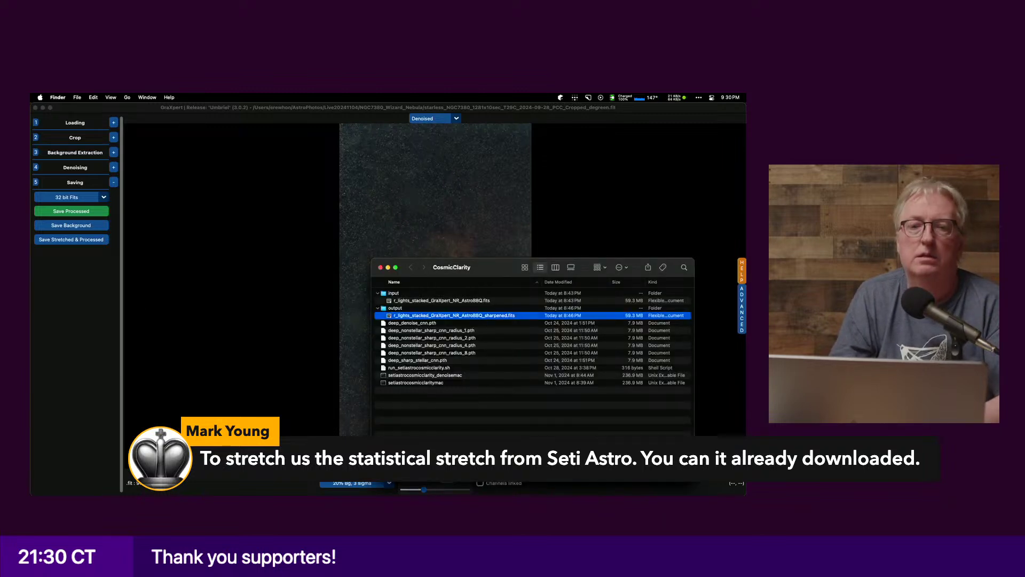
{"action": "key", "text": "super+Tab"}
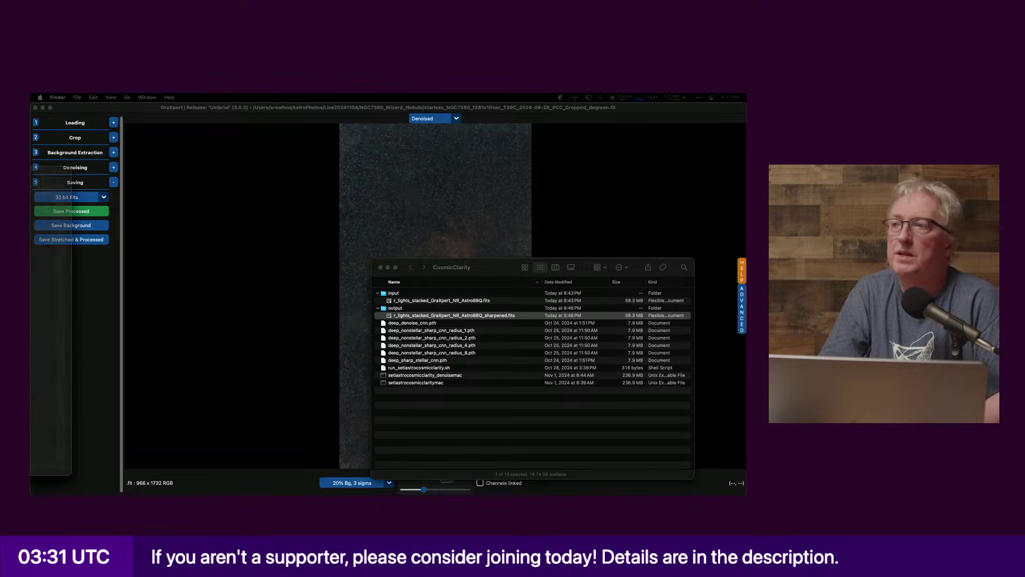
{"action": "left_click_drag", "start_coordinate": [259, 151], "coordinate": [312, 150]}
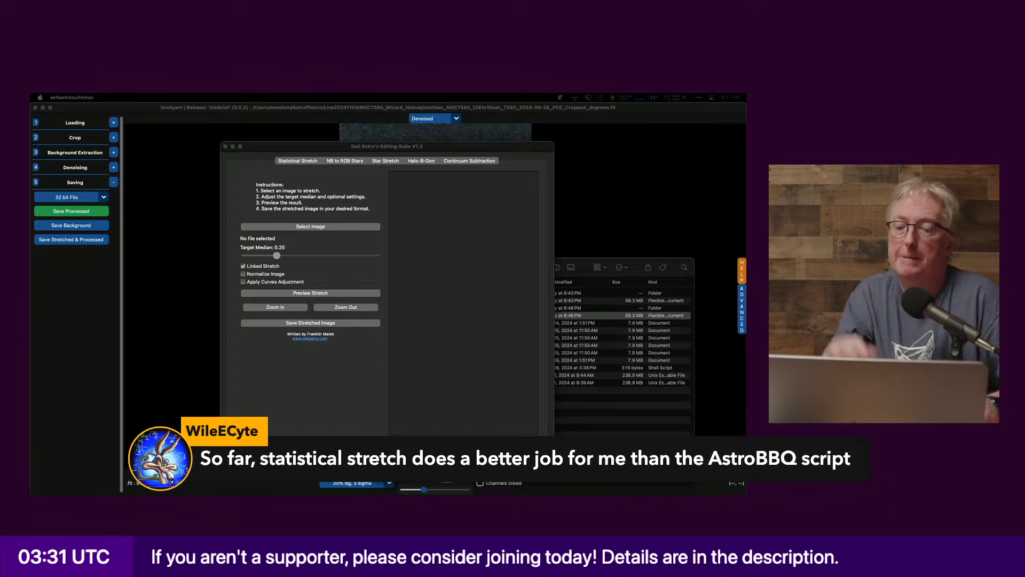
{"action": "left_click", "coordinate": [322, 151]}
{"action": "left_click_drag", "start_coordinate": [322, 151], "coordinate": [275, 174]}
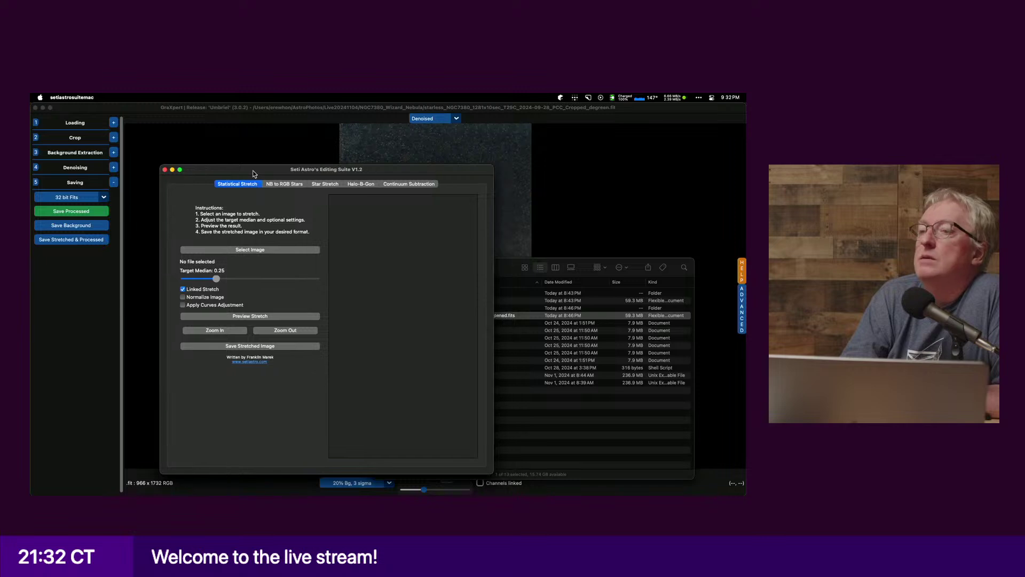
{"action": "key", "text": "super+q"}
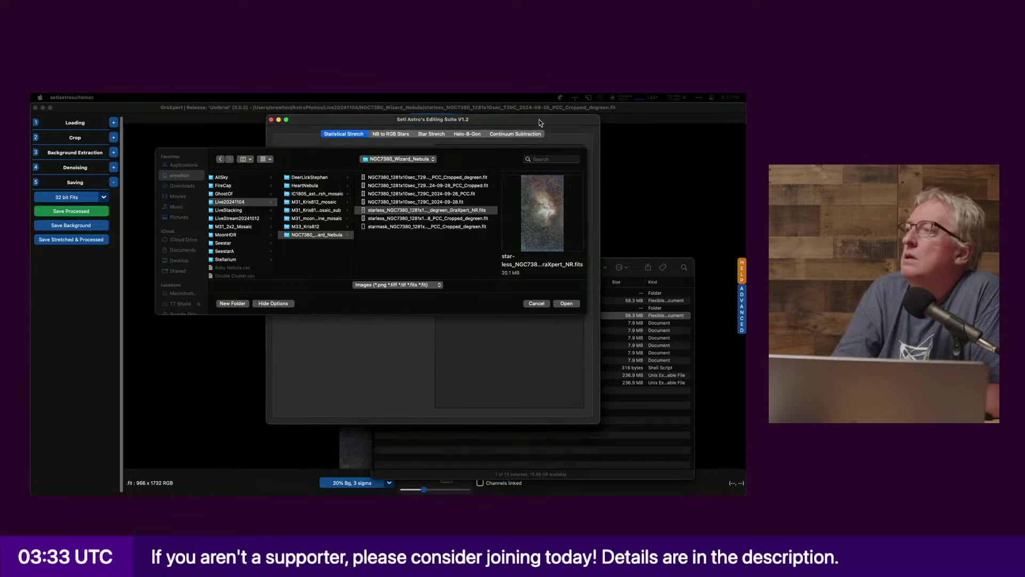
{"action": "left_click", "coordinate": [565, 303]}
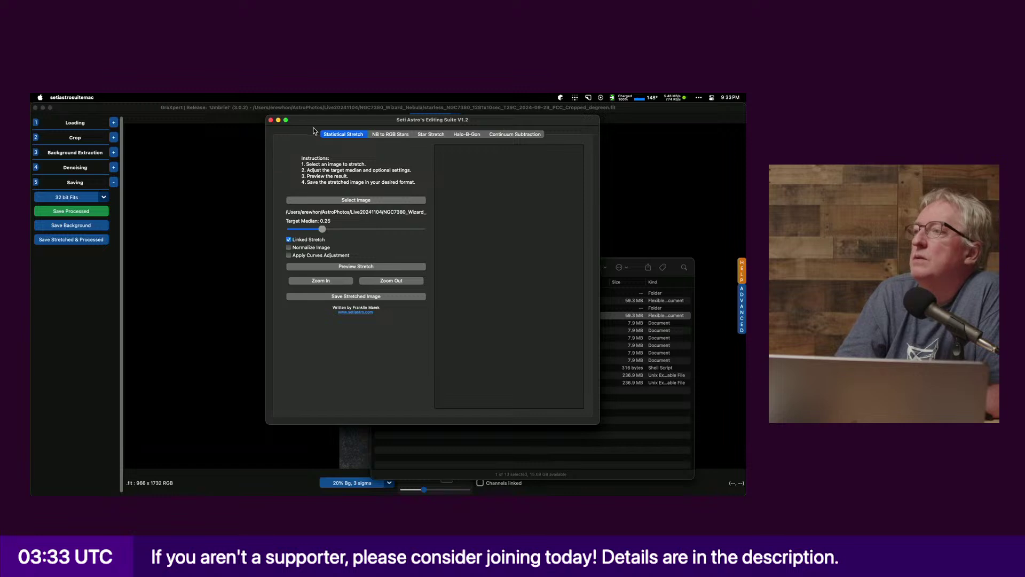
{"action": "left_click_drag", "start_coordinate": [313, 123], "coordinate": [230, 130]}
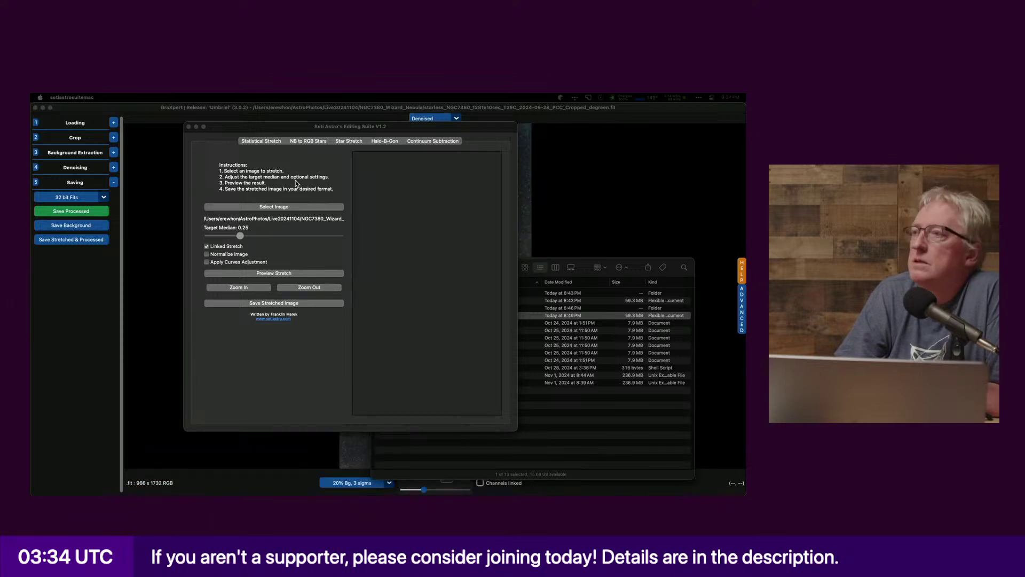
Step: Preview the statistical stretch with a target median of 0.25 and Linked Stretch enabled, keeping the loaded image
{"action": "left_click", "coordinate": [291, 207]}
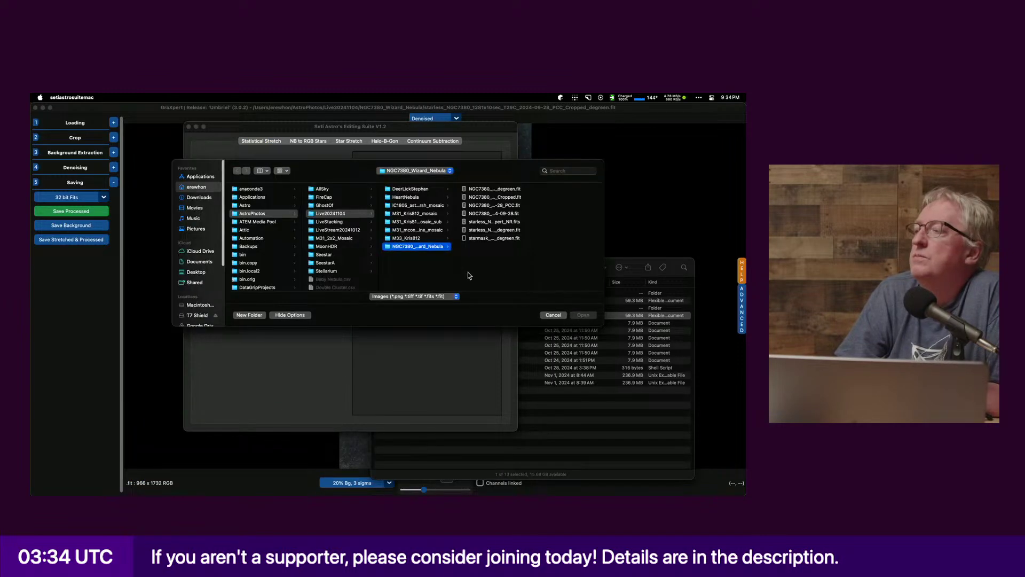
{"action": "left_click", "coordinate": [553, 314]}
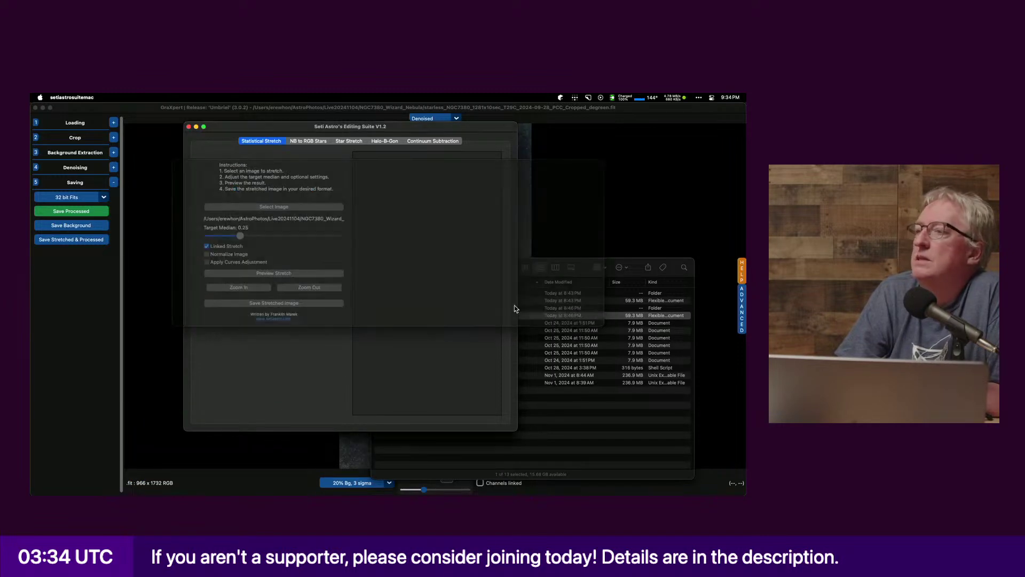
{"action": "left_click", "coordinate": [308, 275]}
{"action": "left_click_drag", "start_coordinate": [312, 126], "coordinate": [255, 108]}
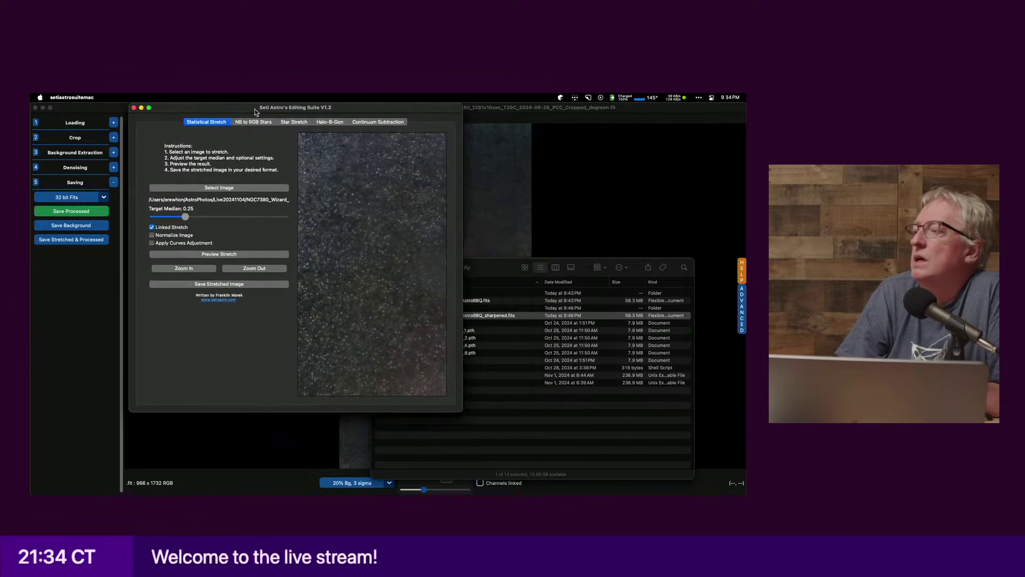
Step: Fit the whole stretched nebula in the preview, and compare it side by side with the denoised GraXpert image without the Finder window
{"action": "left_click", "coordinate": [246, 268]}
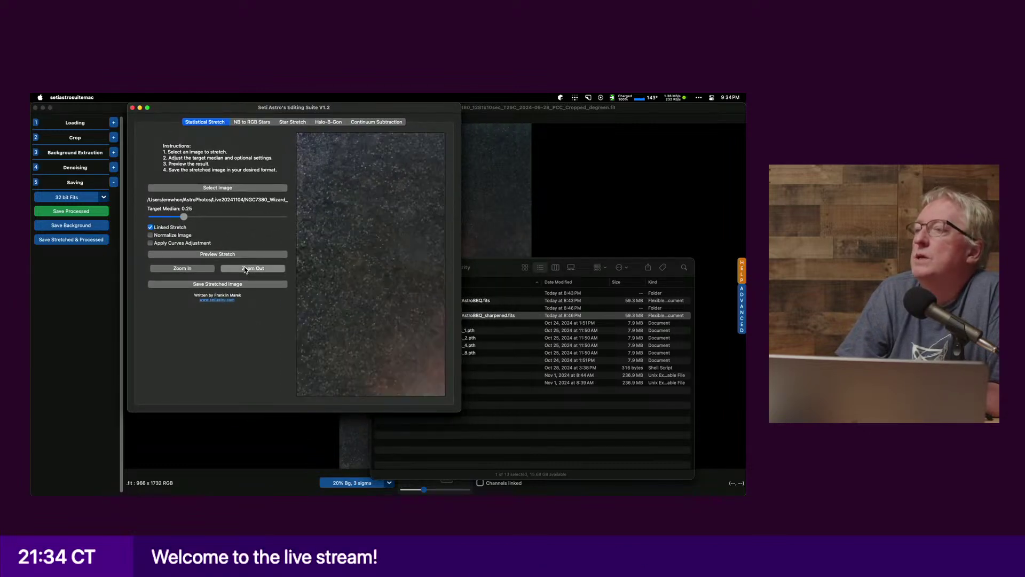
{"action": "left_click", "coordinate": [246, 268]}
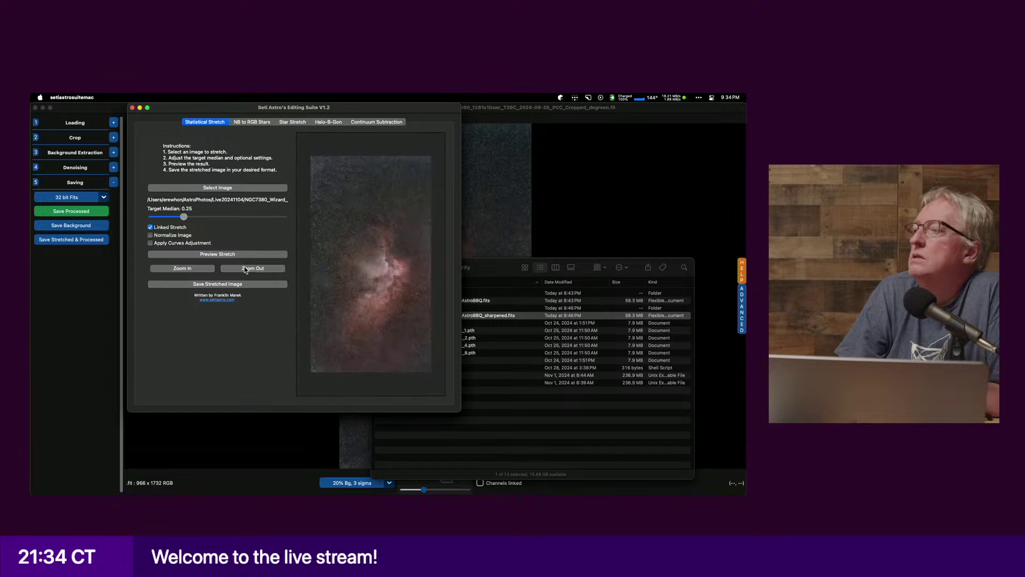
{"action": "left_click", "coordinate": [197, 269]}
{"action": "left_click", "coordinate": [488, 276]}
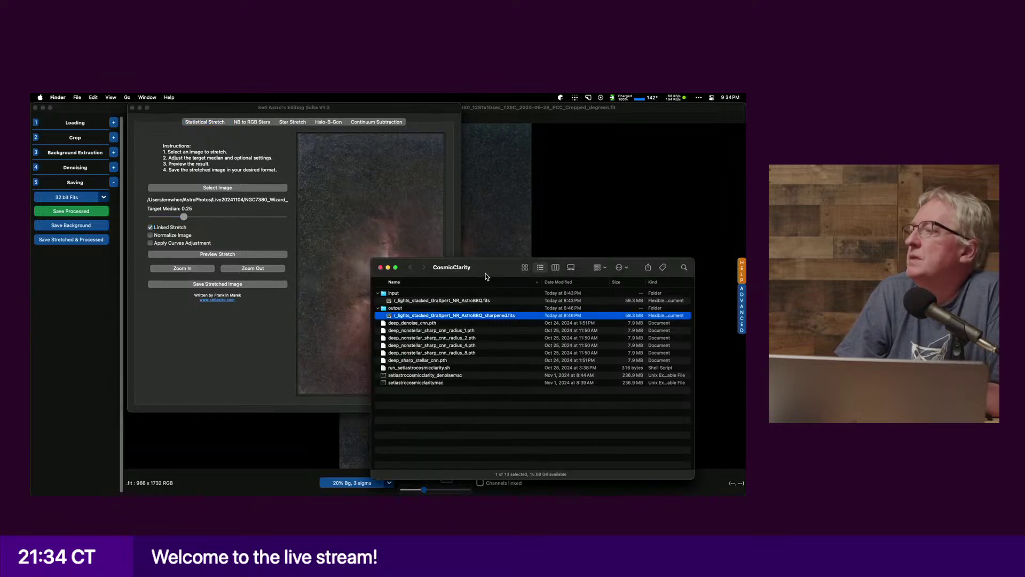
{"action": "key", "text": "super+h"}
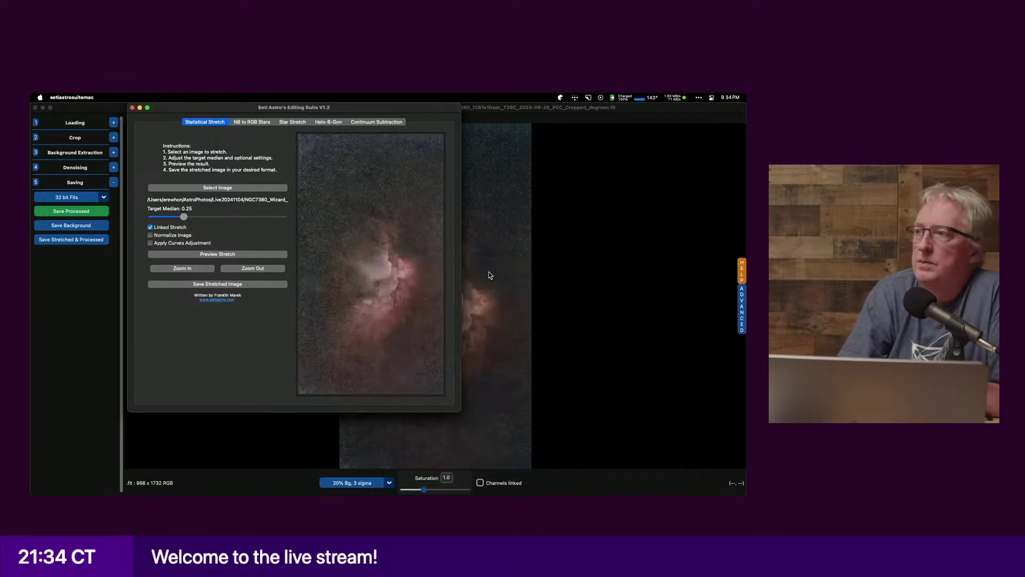
{"action": "left_click_drag", "start_coordinate": [368, 109], "coordinate": [286, 112]}
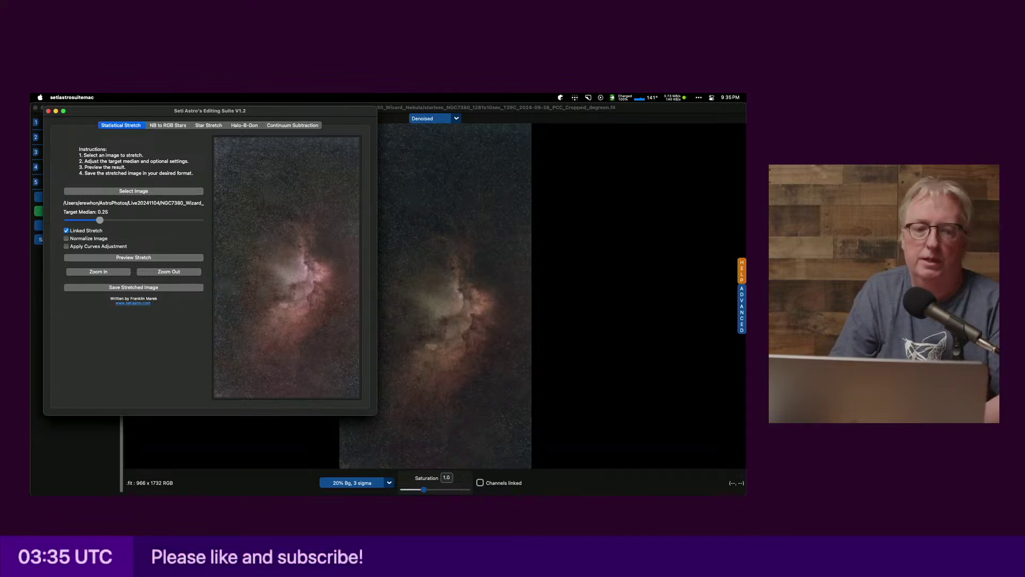
Step: Bring Siril up behind the Editing Suite, and place the stretch preview beside Siril's starless image for comparison
{"action": "key", "text": "super+Tab"}
{"action": "key", "text": "super+Tab"}
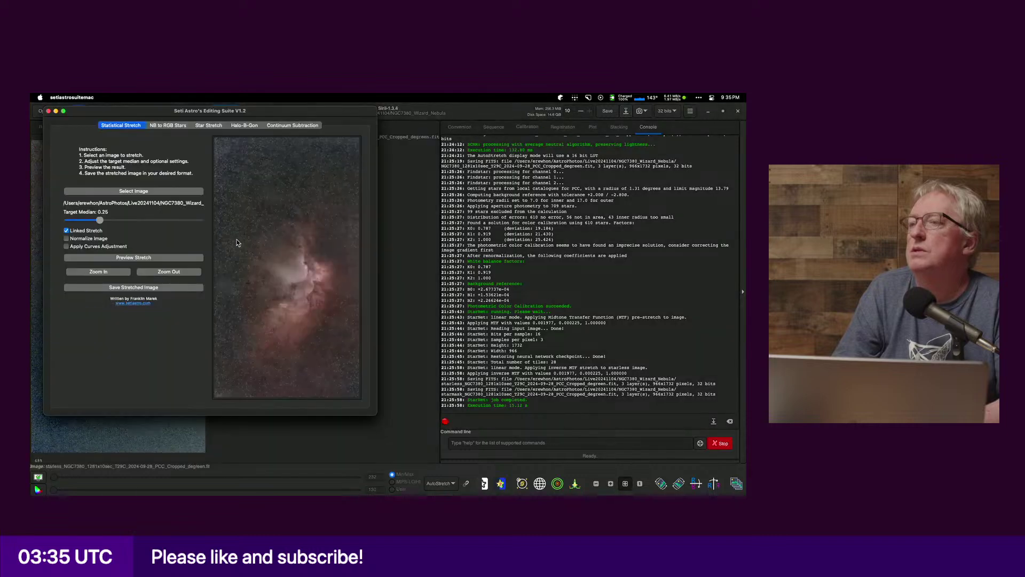
{"action": "left_click_drag", "start_coordinate": [245, 114], "coordinate": [447, 123]}
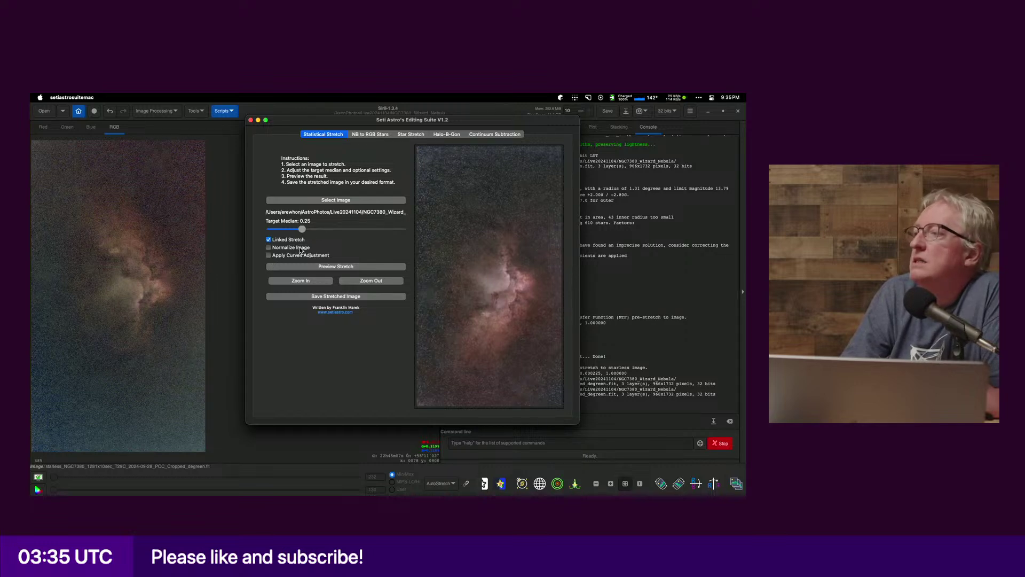
Step: Enable Normalize Image and Apply Curves Adjustment, and preview the stretch with a curves boost of 0.50
{"action": "left_click", "coordinate": [310, 268]}
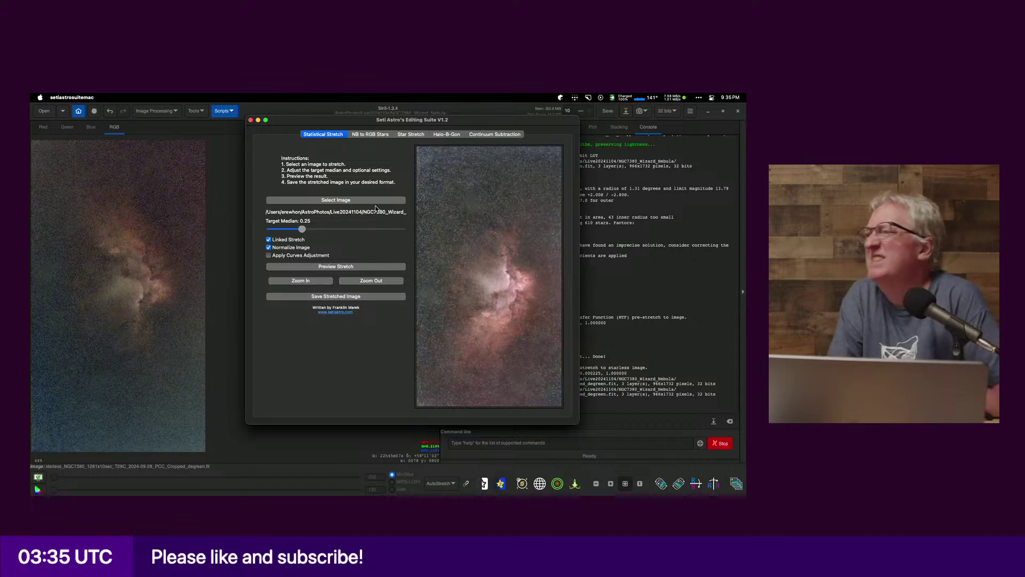
{"action": "left_click", "coordinate": [287, 256]}
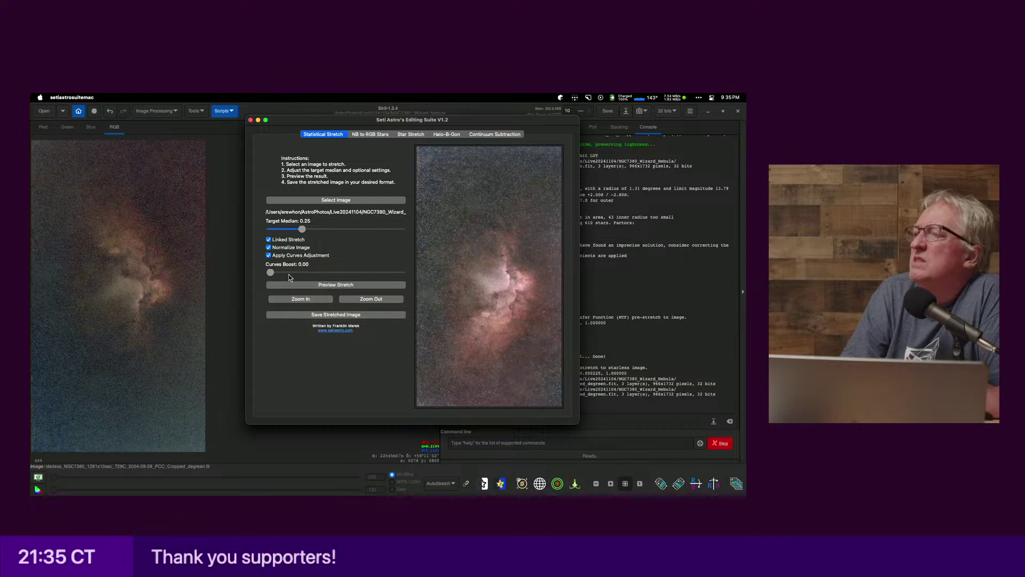
{"action": "left_click_drag", "start_coordinate": [270, 272], "coordinate": [402, 272]}
{"action": "left_click", "coordinate": [326, 284]}
{"action": "left_click", "coordinate": [340, 283]}
{"action": "left_click", "coordinate": [324, 285]}
{"action": "left_click", "coordinate": [320, 285]}
{"action": "left_click", "coordinate": [319, 284]}
{"action": "left_click", "coordinate": [333, 286]}
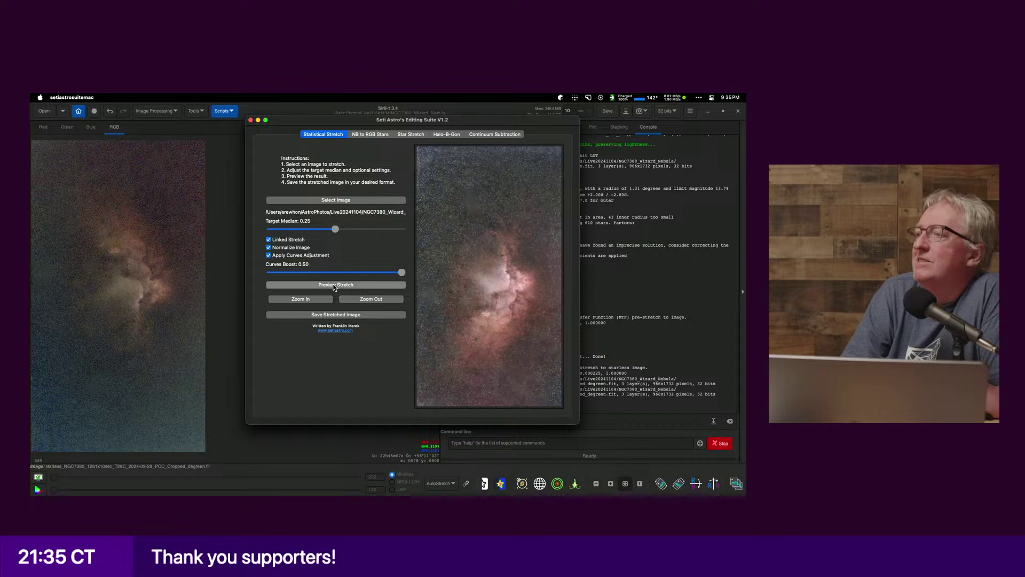
Step: Preview the stretch with curves boosts of 0.24 and 0.17, and examine the nebula's core up close
{"action": "left_click", "coordinate": [333, 272]}
{"action": "left_click", "coordinate": [331, 284]}
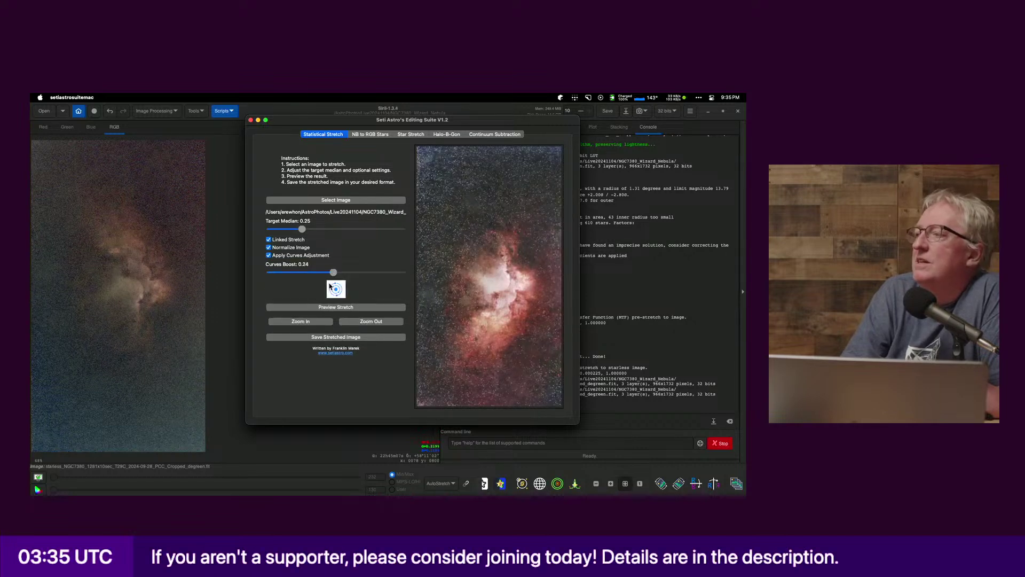
{"action": "left_click", "coordinate": [315, 272]}
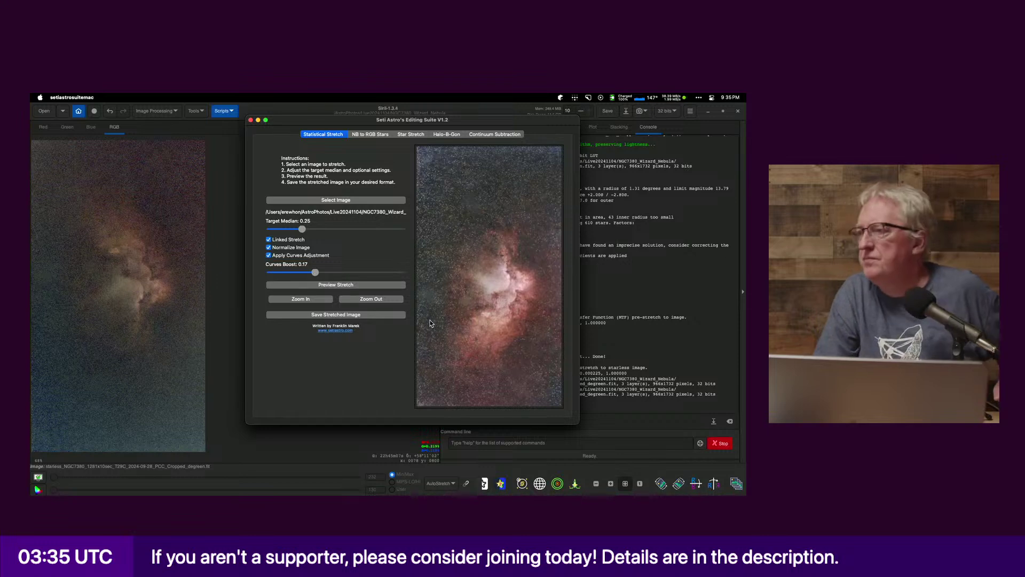
{"action": "scroll", "coordinate": [485, 321], "scroll_direction": "up", "scroll_amount": 3}
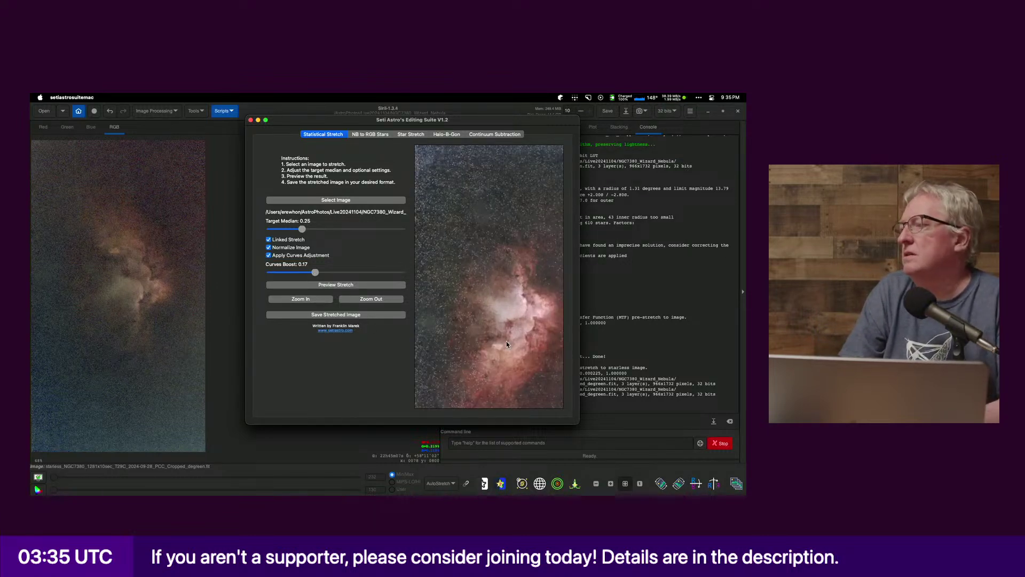
{"action": "left_click_drag", "start_coordinate": [485, 320], "coordinate": [472, 298]}
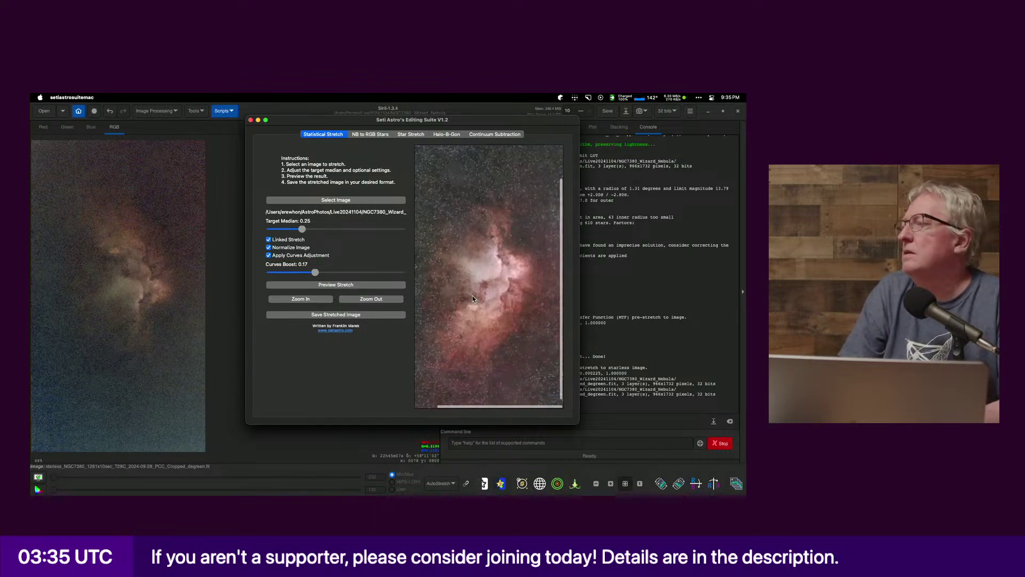
{"action": "left_click", "coordinate": [302, 299]}
{"action": "left_click_drag", "start_coordinate": [503, 338], "coordinate": [466, 294]}
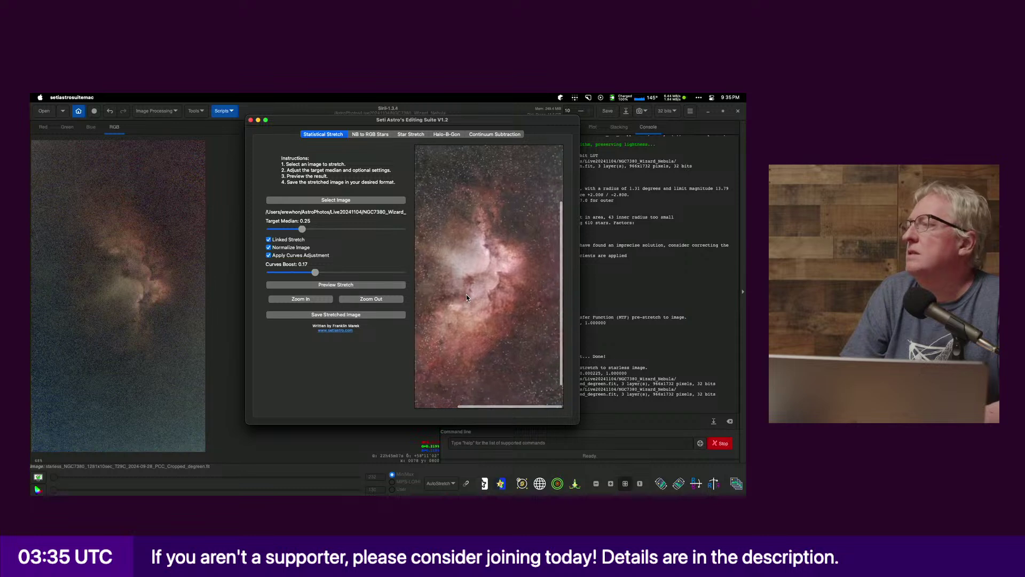
{"action": "scroll", "coordinate": [466, 296], "scroll_direction": "down", "scroll_amount": 2}
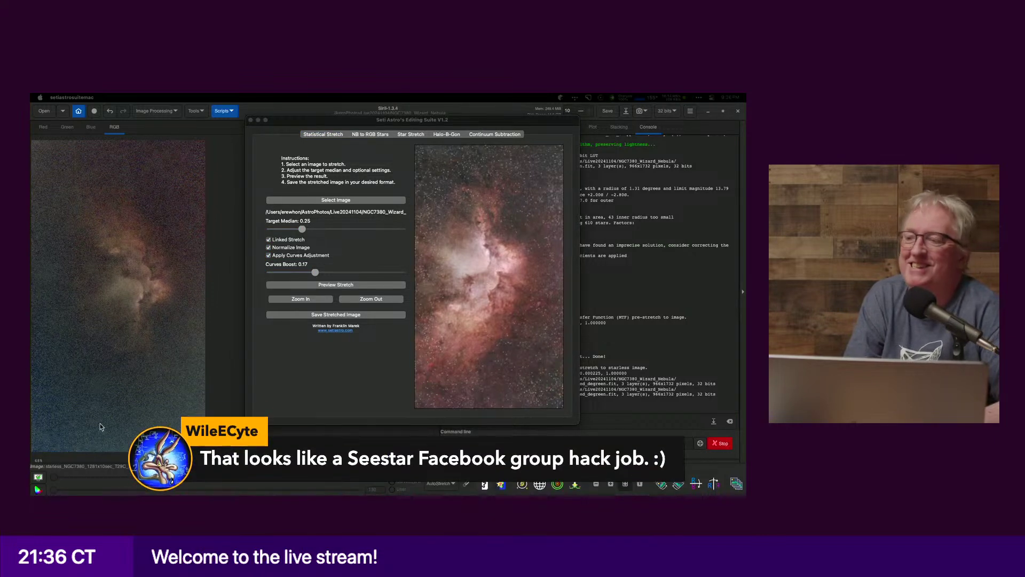
Step: Compare previews of the stretch with curves boosts of 0.50, 0.22 and 0.15
{"action": "left_click", "coordinate": [327, 273]}
{"action": "left_click_drag", "start_coordinate": [327, 273], "coordinate": [433, 275]}
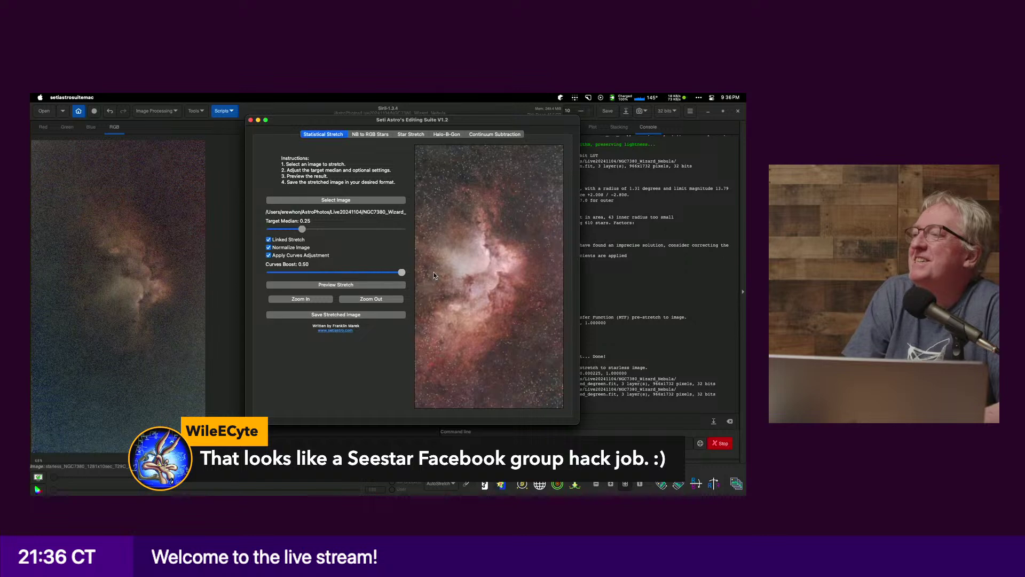
{"action": "left_click", "coordinate": [336, 285]}
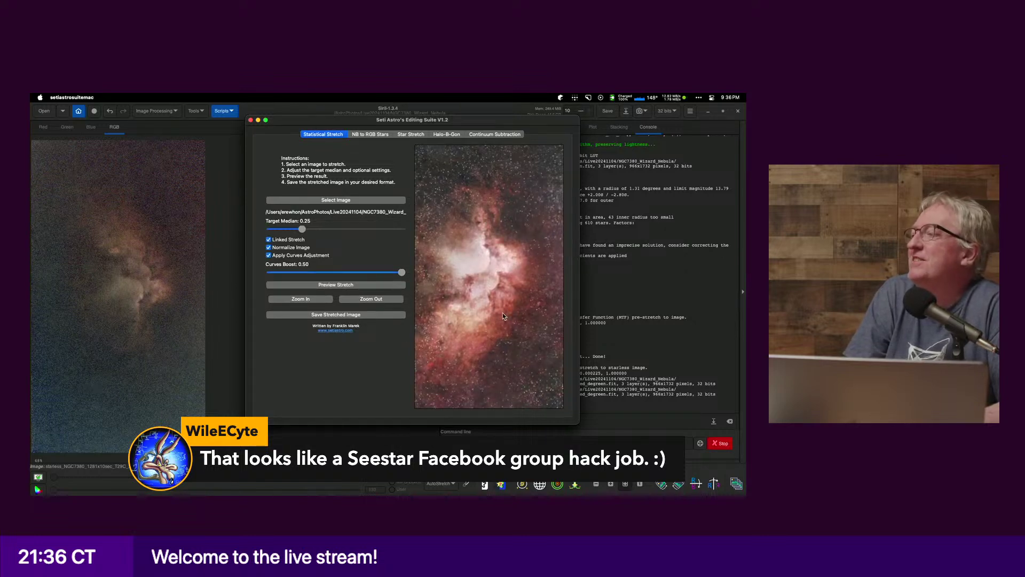
{"action": "left_click", "coordinate": [328, 273]}
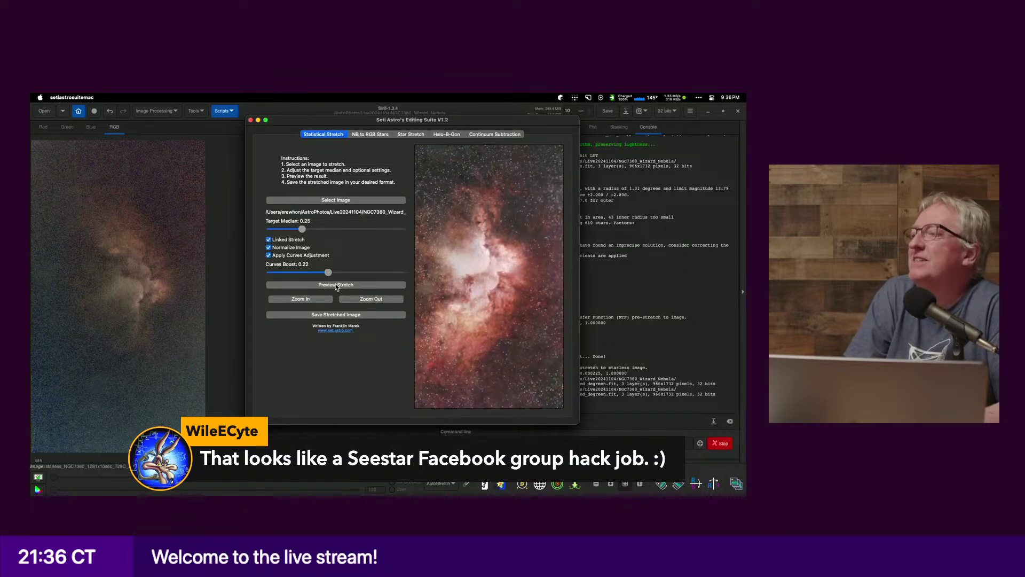
{"action": "left_click", "coordinate": [337, 287]}
{"action": "left_click", "coordinate": [309, 273]}
{"action": "left_click", "coordinate": [324, 288]}
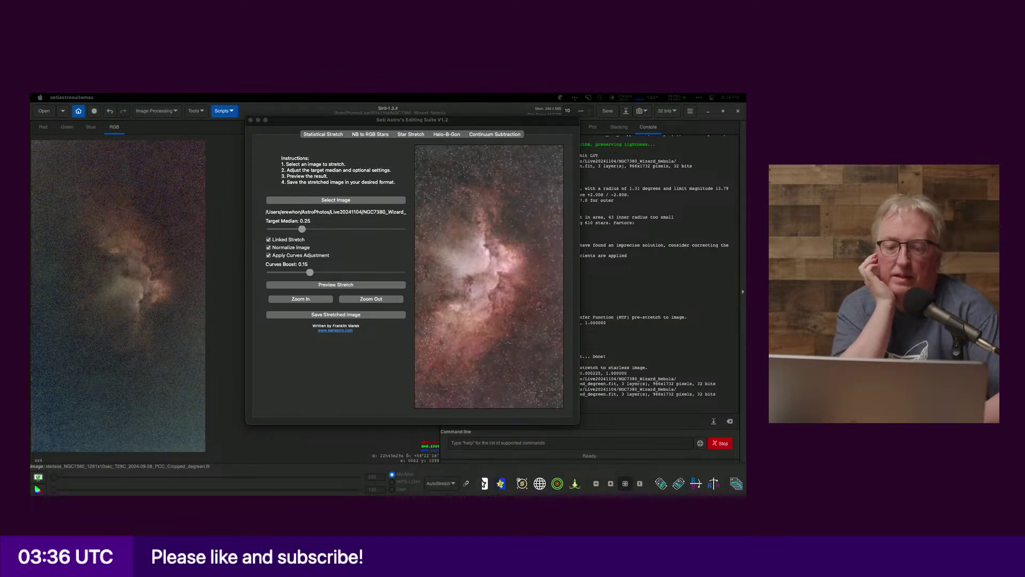
Step: Set the target median to 0.12, and compare the stretch previews with and without the 0.15 curves boost
{"action": "left_click", "coordinate": [286, 229]}
{"action": "left_click", "coordinate": [297, 287]}
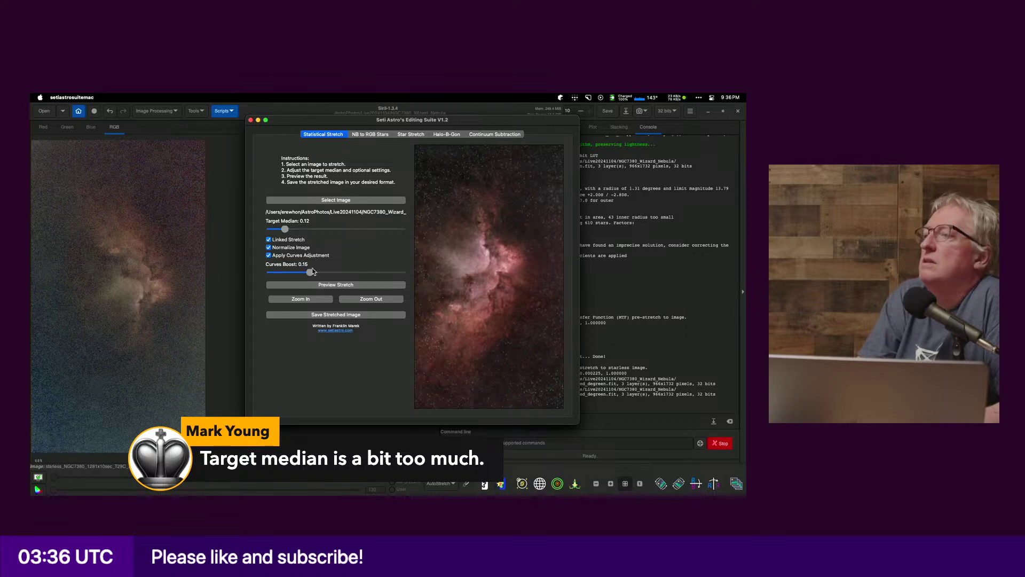
{"action": "left_click", "coordinate": [298, 256]}
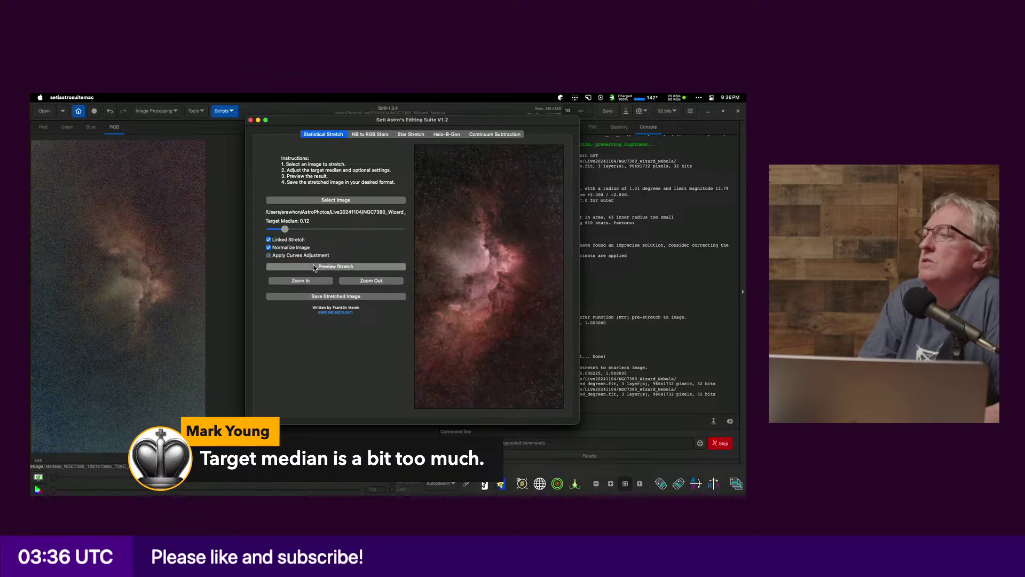
{"action": "left_click", "coordinate": [362, 284]}
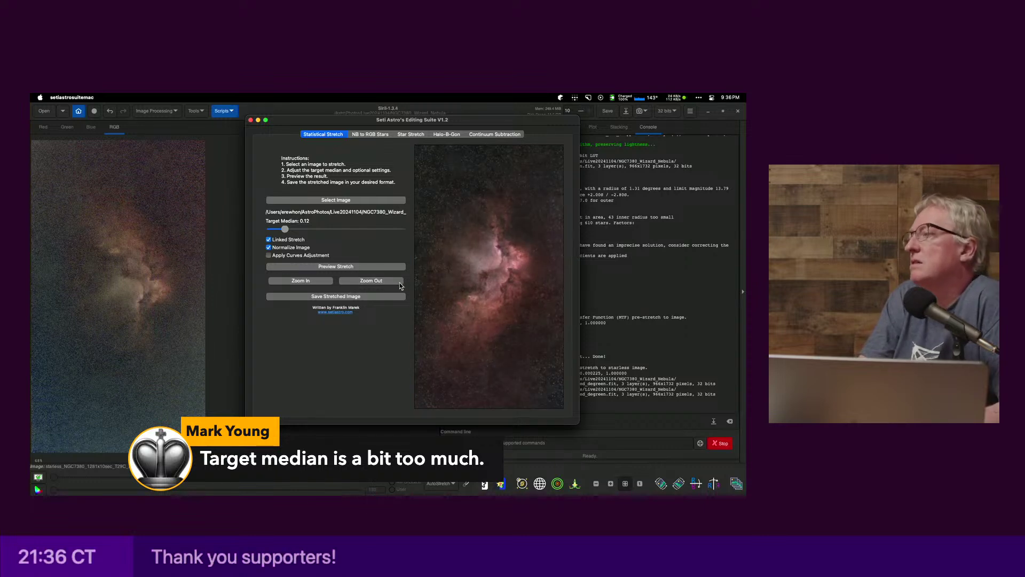
{"action": "left_click", "coordinate": [292, 257]}
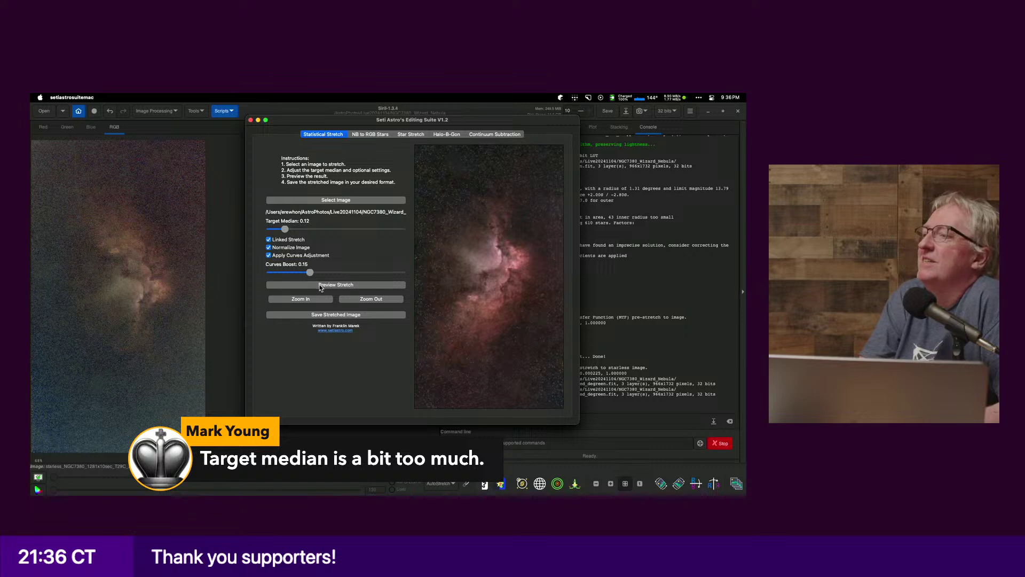
{"action": "left_click", "coordinate": [320, 286]}
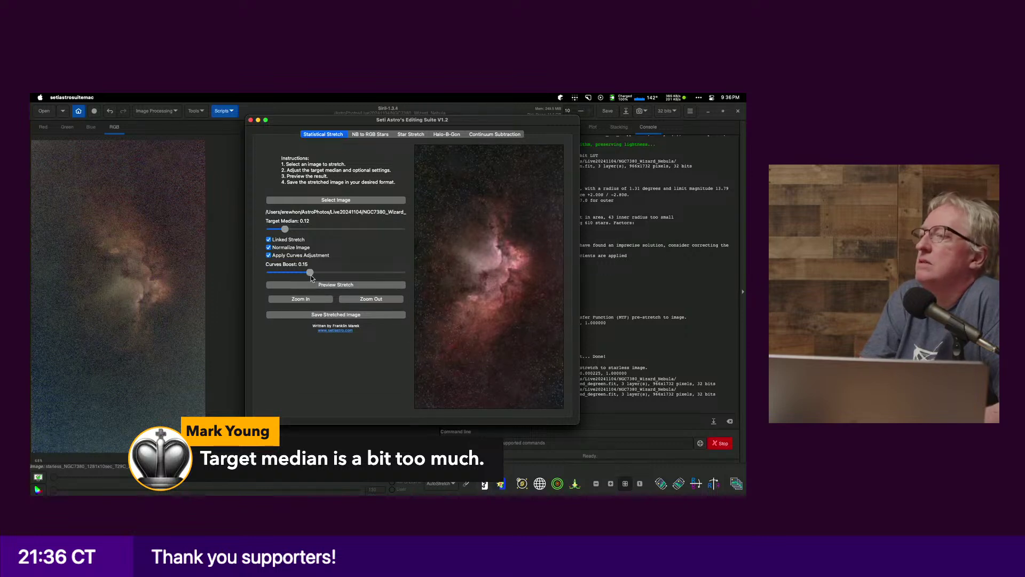
{"action": "left_click", "coordinate": [292, 256]}
{"action": "left_click", "coordinate": [305, 266]}
{"action": "left_click", "coordinate": [302, 256]}
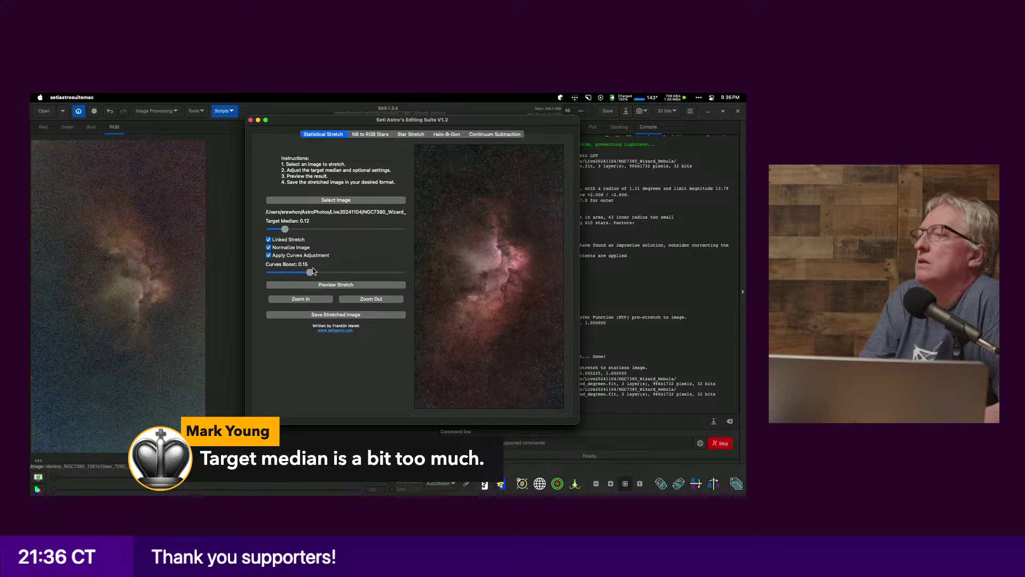
{"action": "left_click", "coordinate": [317, 284]}
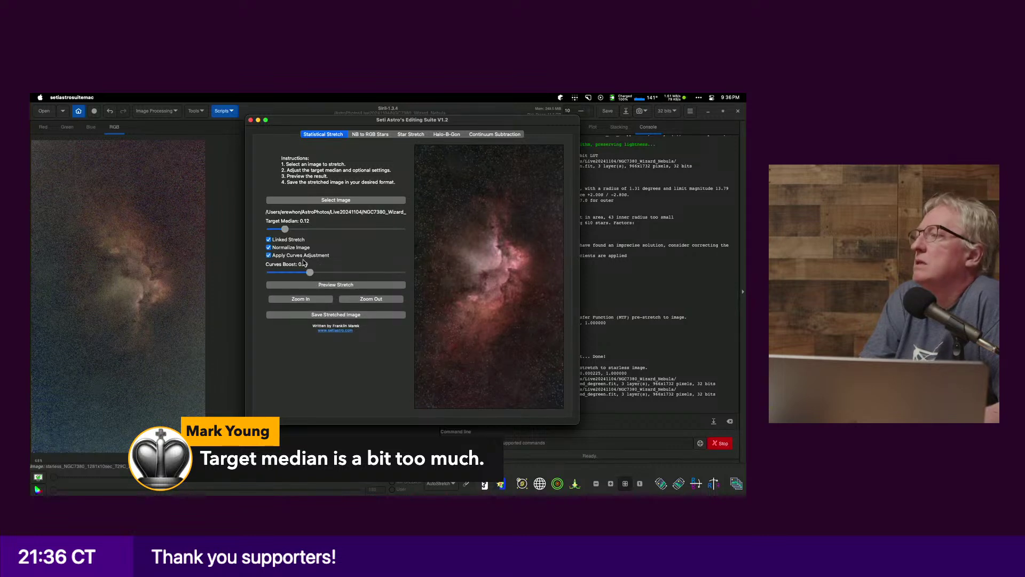
Step: Preview a target median of 0.10, and preview 0.15 with Apply Curves Adjustment turned off
{"action": "left_click_drag", "start_coordinate": [284, 231], "coordinate": [282, 231]}
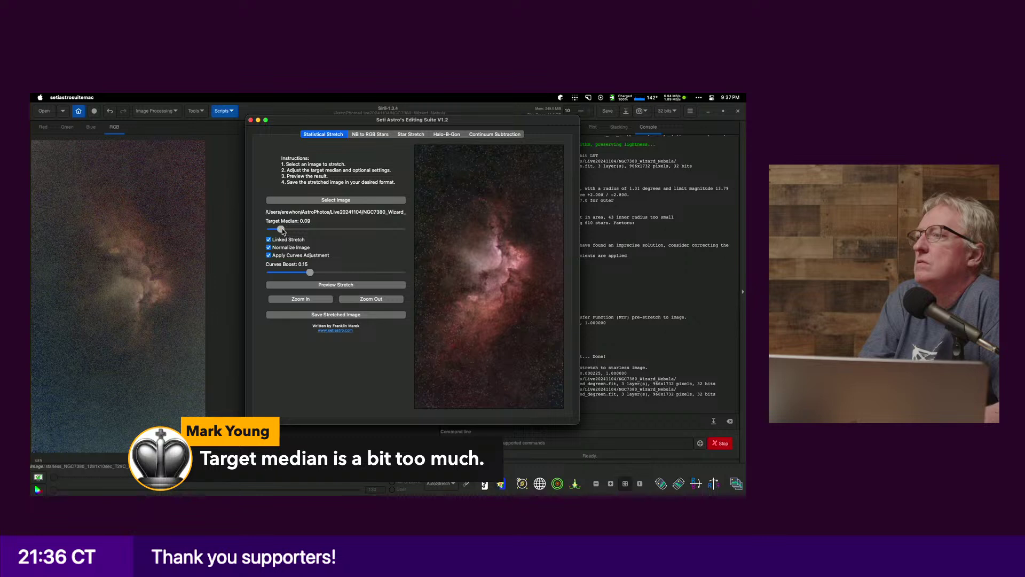
{"action": "left_click", "coordinate": [334, 285]}
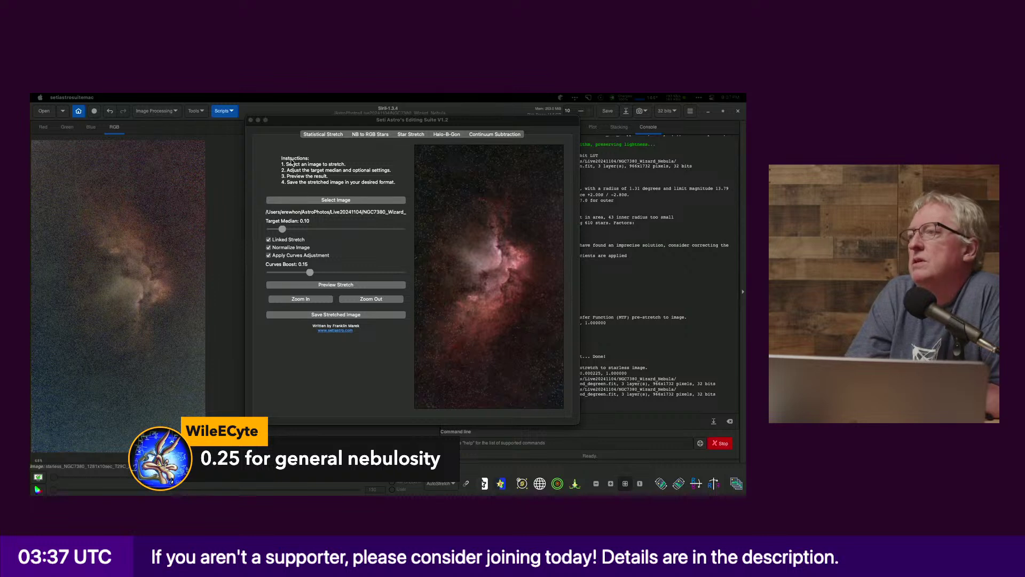
{"action": "left_click", "coordinate": [282, 230]}
{"action": "left_click_drag", "start_coordinate": [282, 230], "coordinate": [290, 230]}
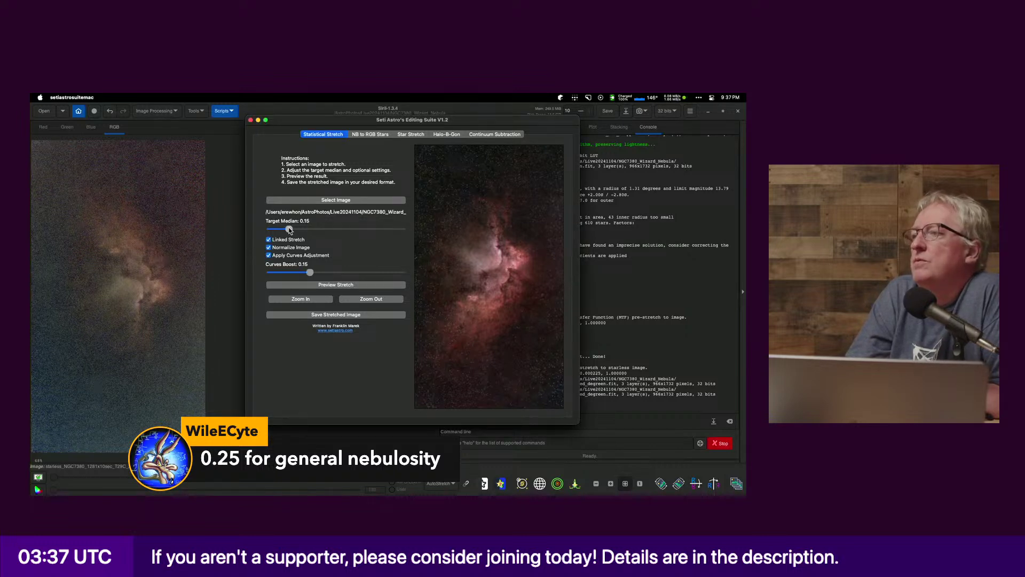
{"action": "left_click", "coordinate": [303, 256]}
{"action": "left_click", "coordinate": [318, 267]}
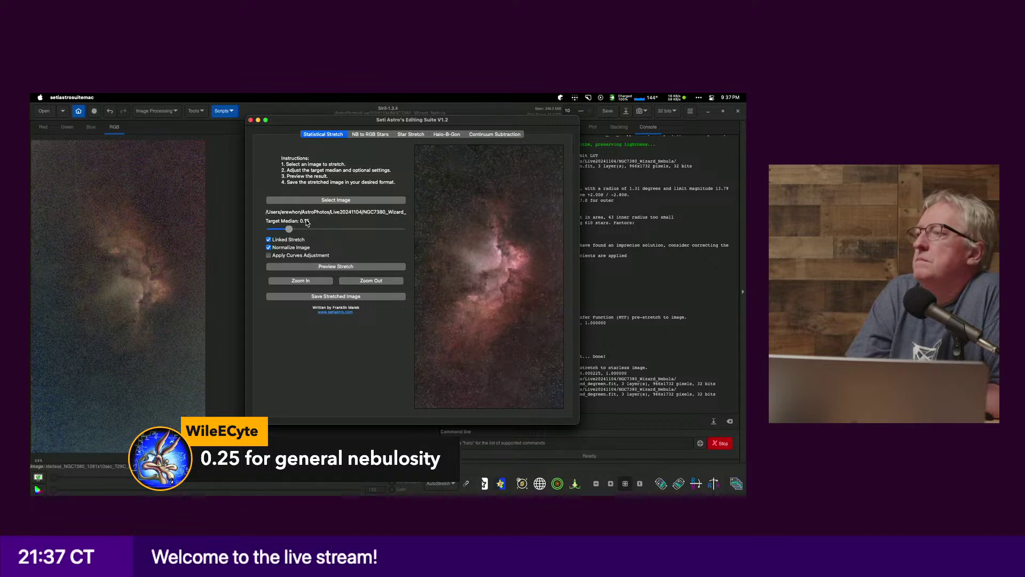
Step: Preview the stretch with target medians of 0.20 and 0.30, and view the whole image
{"action": "left_click_drag", "start_coordinate": [294, 229], "coordinate": [297, 233]}
{"action": "left_click", "coordinate": [323, 267]}
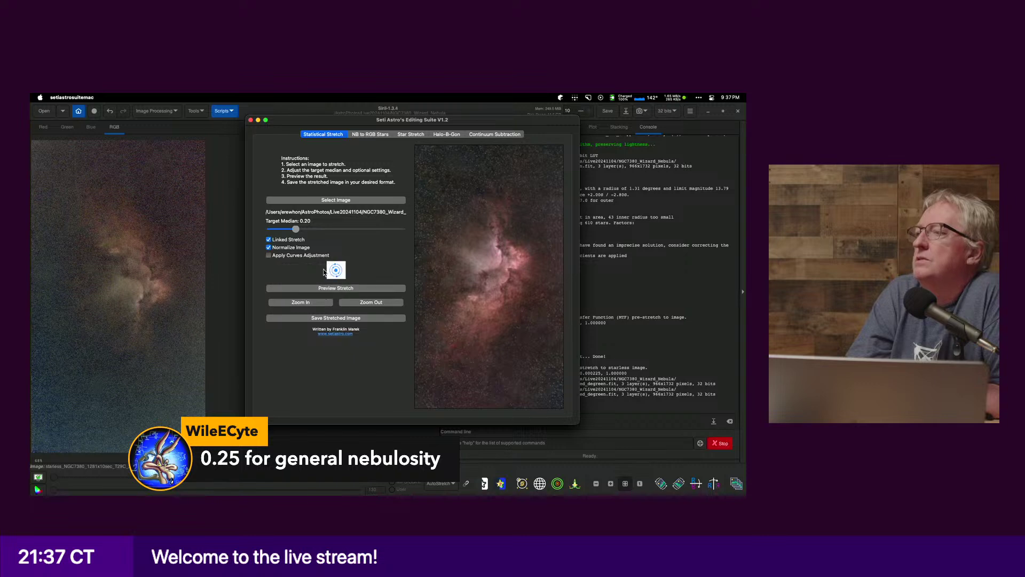
{"action": "left_click_drag", "start_coordinate": [296, 229], "coordinate": [309, 231]}
{"action": "left_click", "coordinate": [329, 266]}
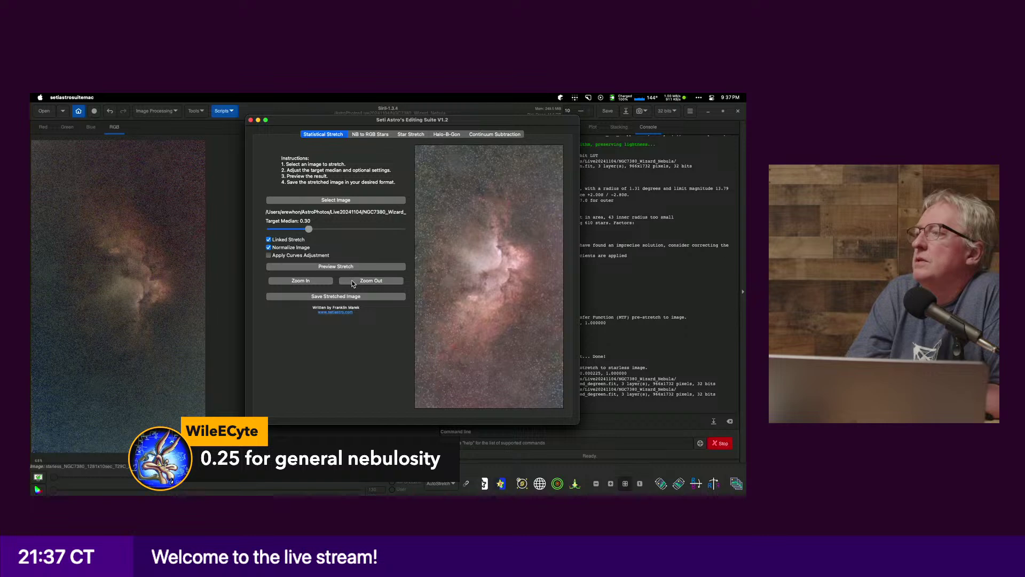
{"action": "left_click", "coordinate": [347, 282]}
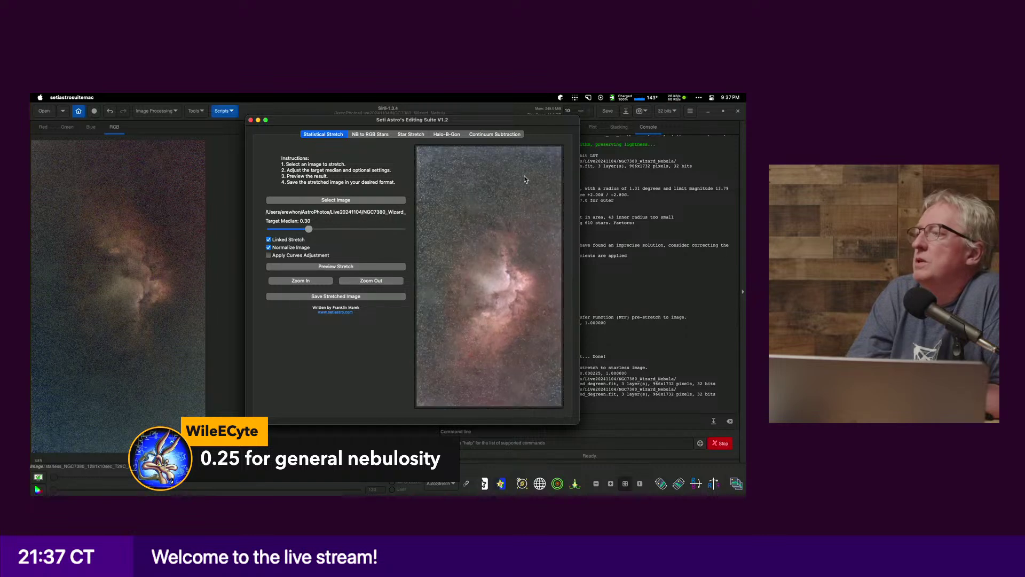
Step: Set the target median to 0.25 and preview the normalized, linked stretch without curves adjustment
{"action": "left_click", "coordinate": [299, 231]}
{"action": "left_click_drag", "start_coordinate": [300, 231], "coordinate": [304, 231]}
{"action": "left_click", "coordinate": [313, 265]}
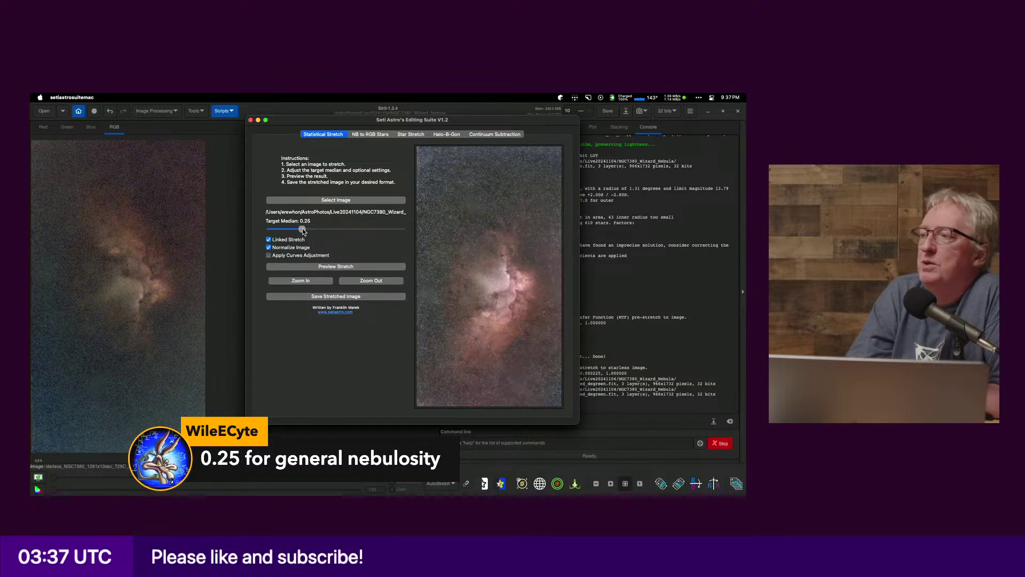
Step: Preview the linked, normalized stretch with target medians of 0.20 and 0.15, leaving curves adjustment off
{"action": "left_click_drag", "start_coordinate": [303, 231], "coordinate": [298, 233]}
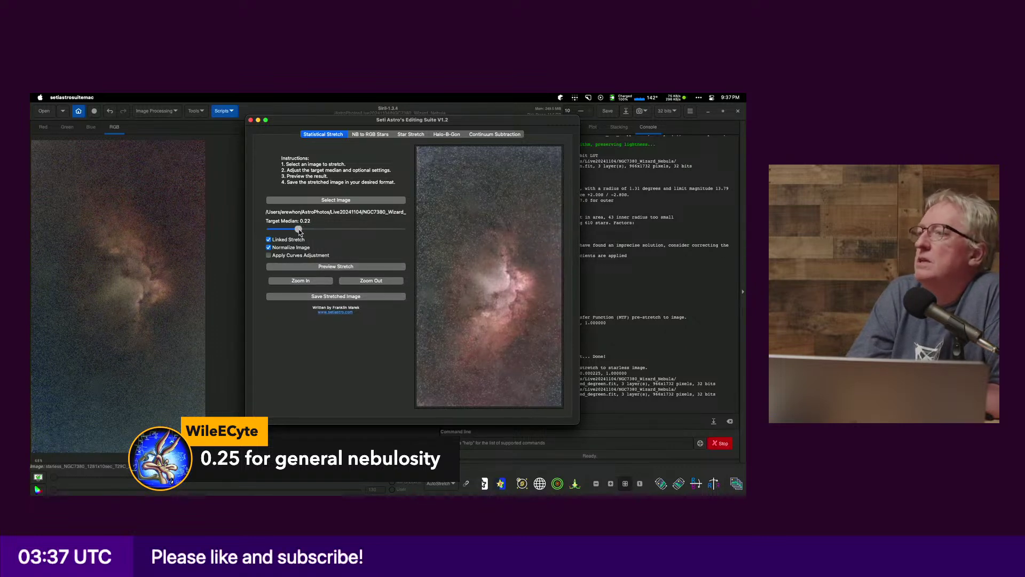
{"action": "left_click", "coordinate": [323, 269]}
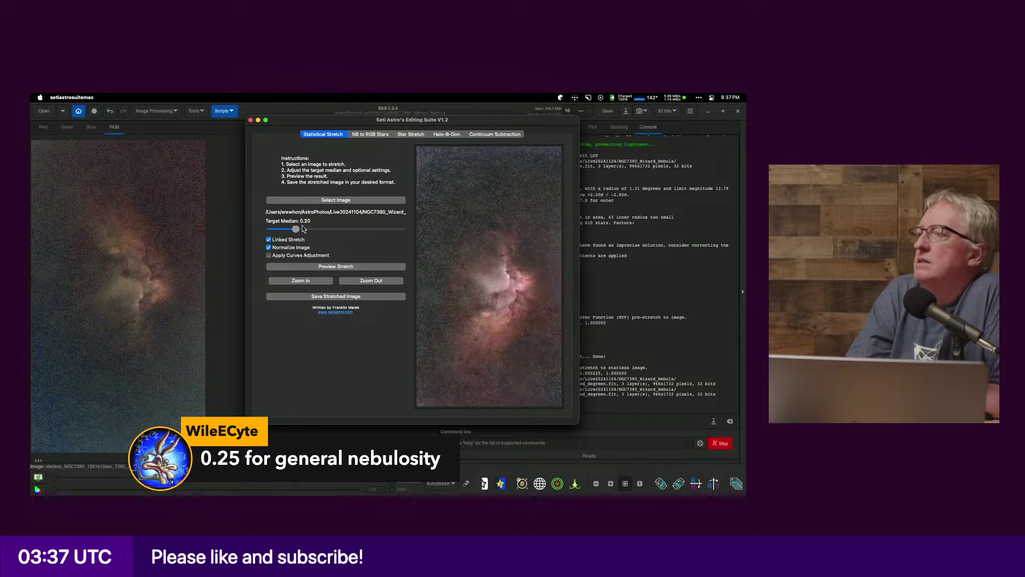
{"action": "left_click_drag", "start_coordinate": [296, 230], "coordinate": [293, 232]}
{"action": "left_click_drag", "start_coordinate": [291, 230], "coordinate": [290, 230]}
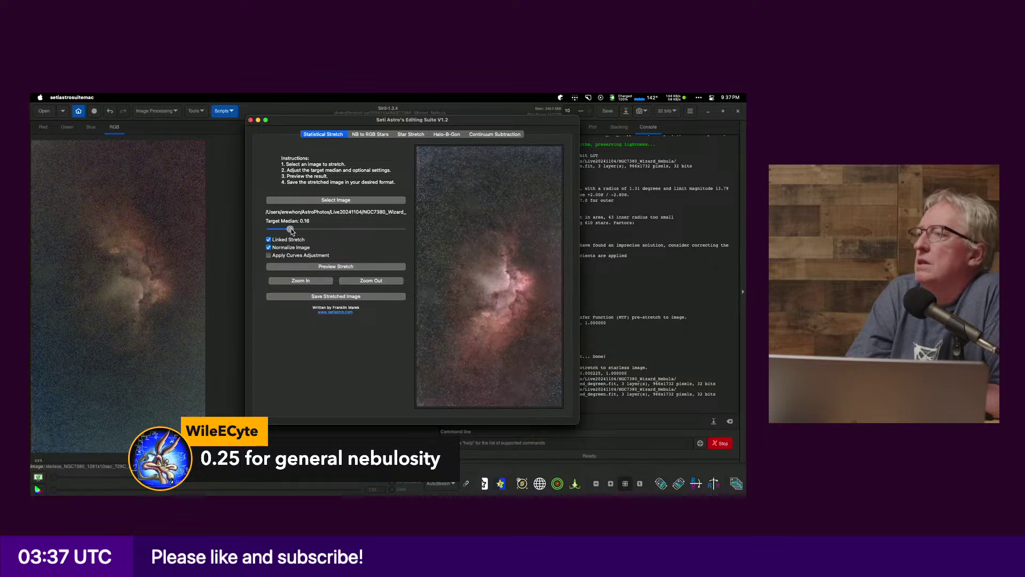
{"action": "left_click", "coordinate": [325, 268]}
Step: Turn on Apply Curves Adjustment with a boost of 0.15, and preview target medians of 0.15 and 0.20
{"action": "left_click", "coordinate": [294, 256]}
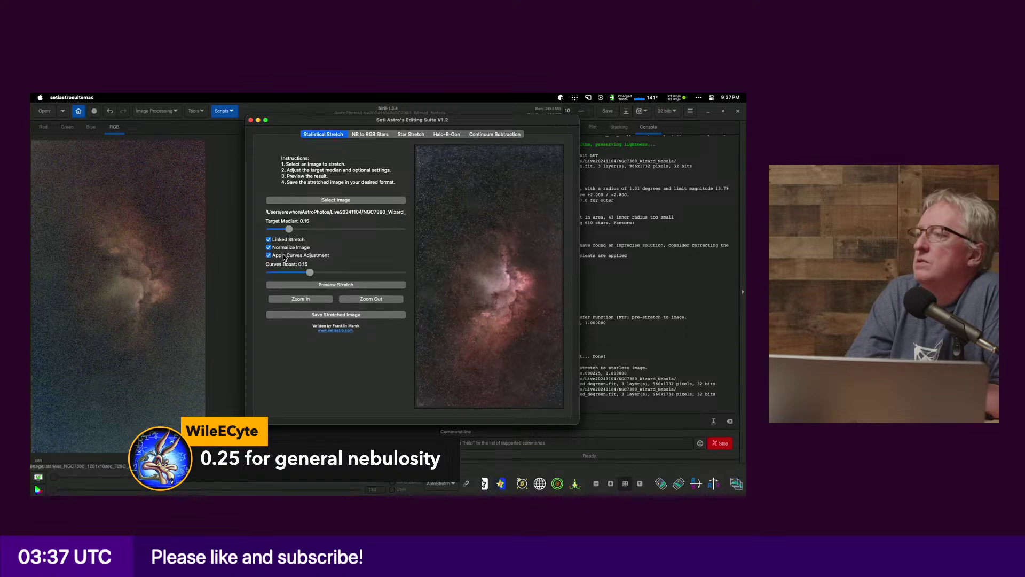
{"action": "left_click", "coordinate": [326, 285]}
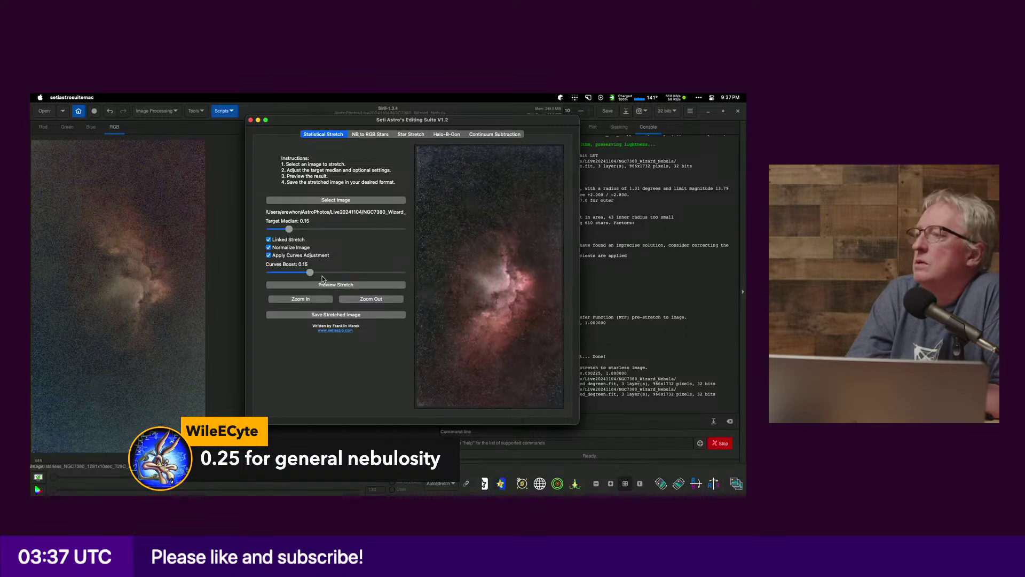
{"action": "left_click_drag", "start_coordinate": [292, 230], "coordinate": [297, 231]}
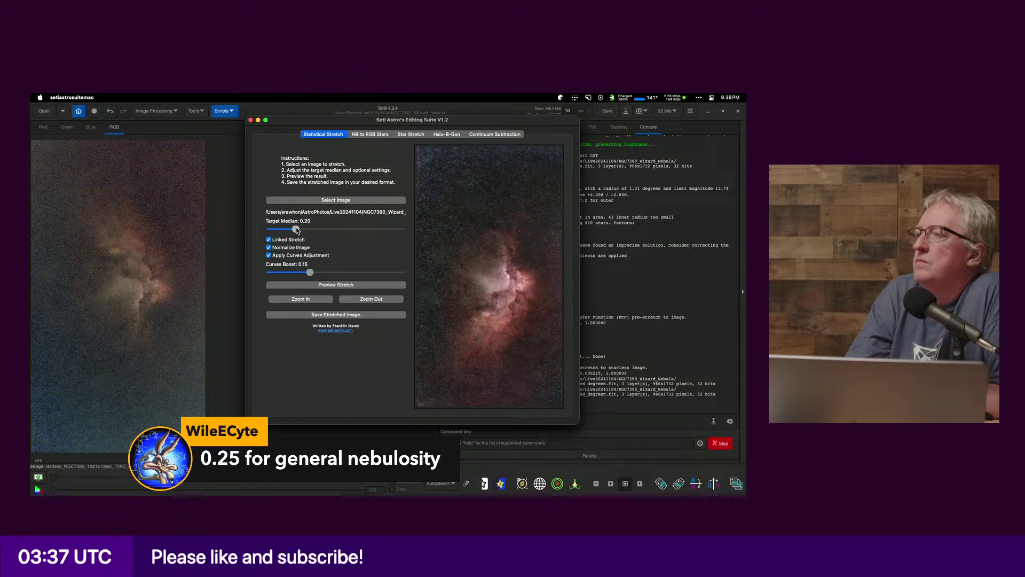
{"action": "left_click", "coordinate": [335, 286]}
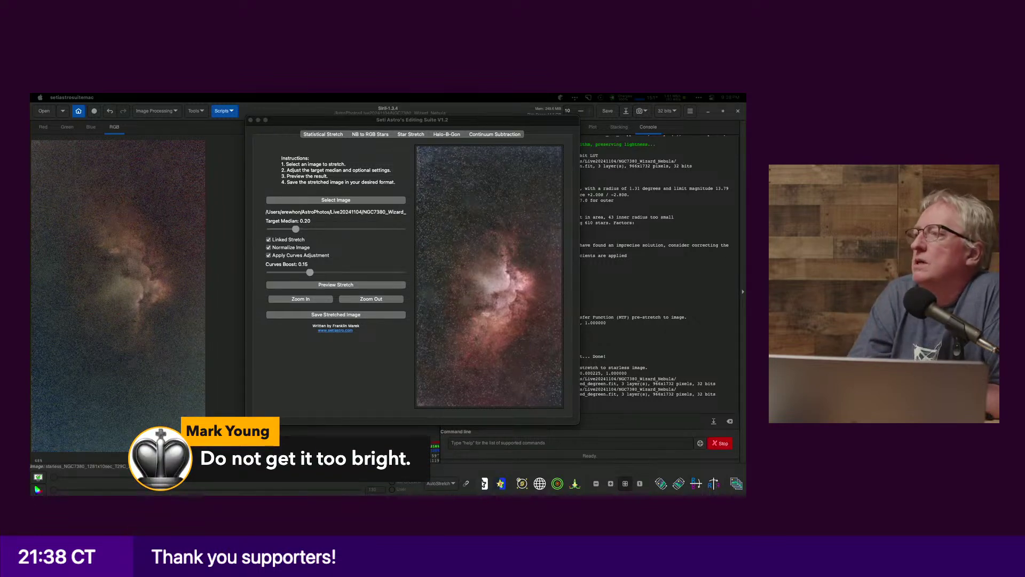
Step: Set the curves boost to 0.10 and preview the stretch with target medians of 0.20 and 0.15
{"action": "left_click_drag", "start_coordinate": [295, 231], "coordinate": [298, 231]}
{"action": "left_click_drag", "start_coordinate": [309, 273], "coordinate": [300, 276]}
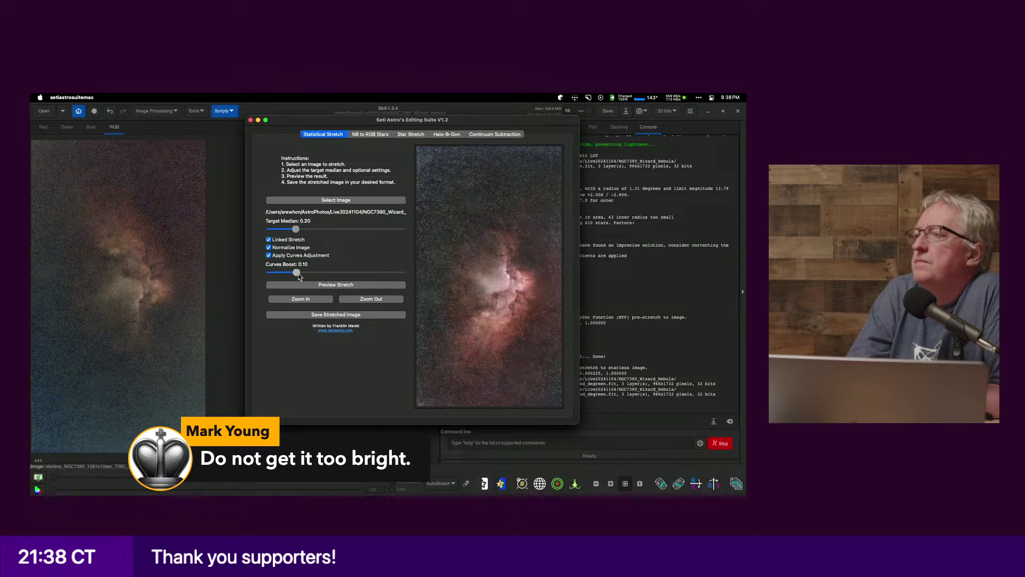
{"action": "left_click", "coordinate": [321, 289]}
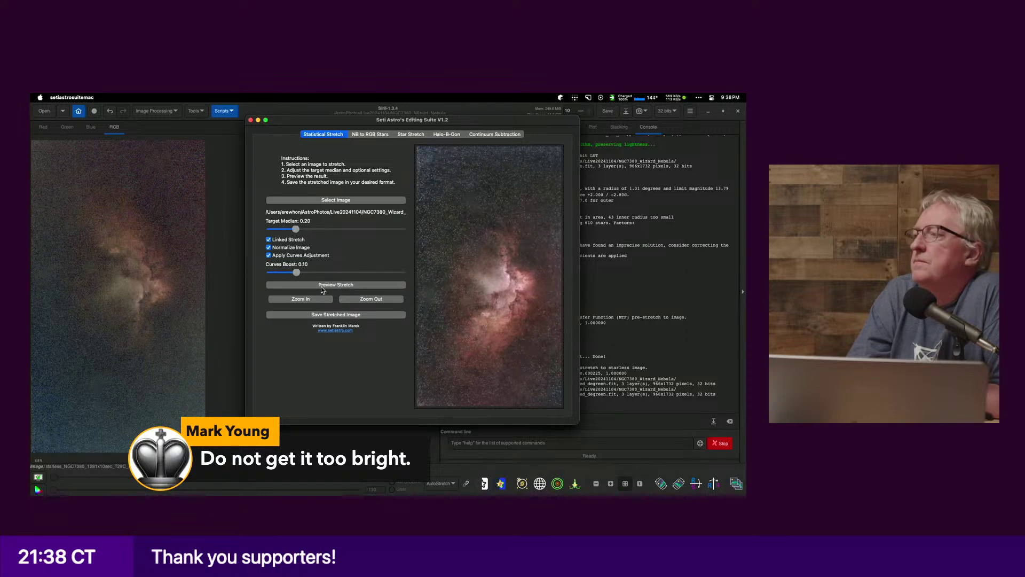
{"action": "left_click_drag", "start_coordinate": [297, 230], "coordinate": [291, 230]}
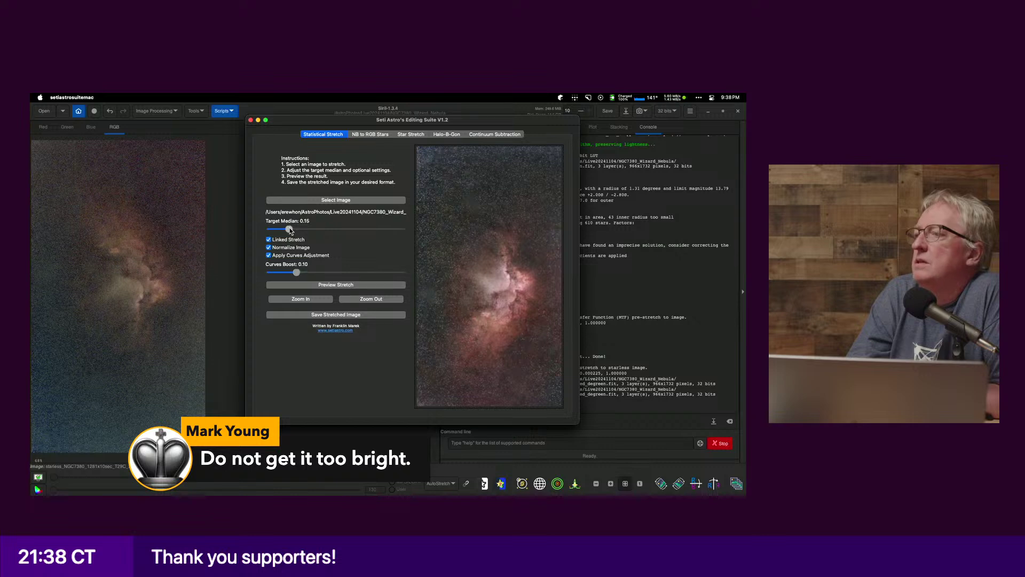
{"action": "left_click", "coordinate": [324, 285]}
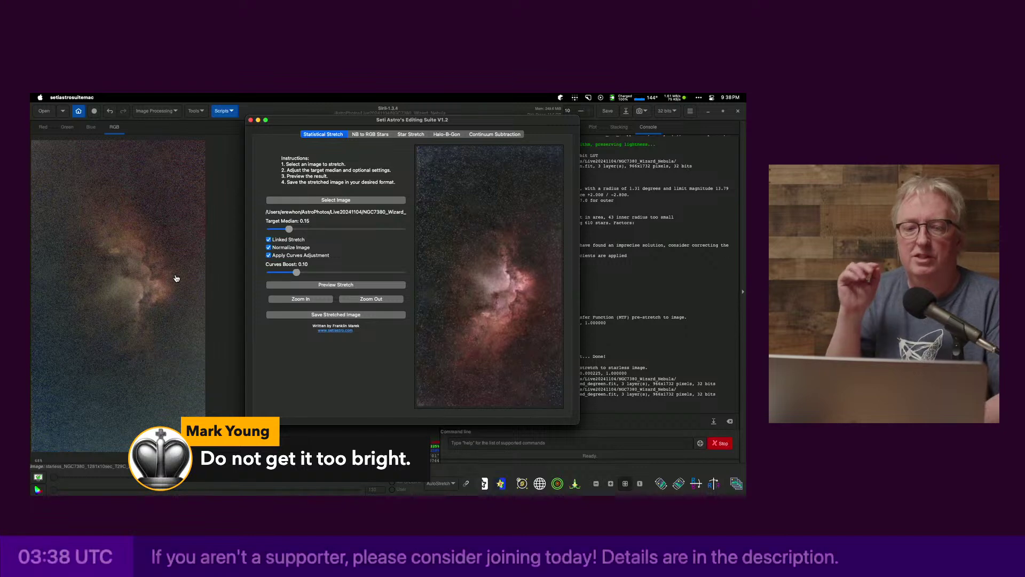
Step: Switch to Zen Browser and search the web for "wizard nebula" in a new tab
{"action": "left_click", "coordinate": [176, 278]}
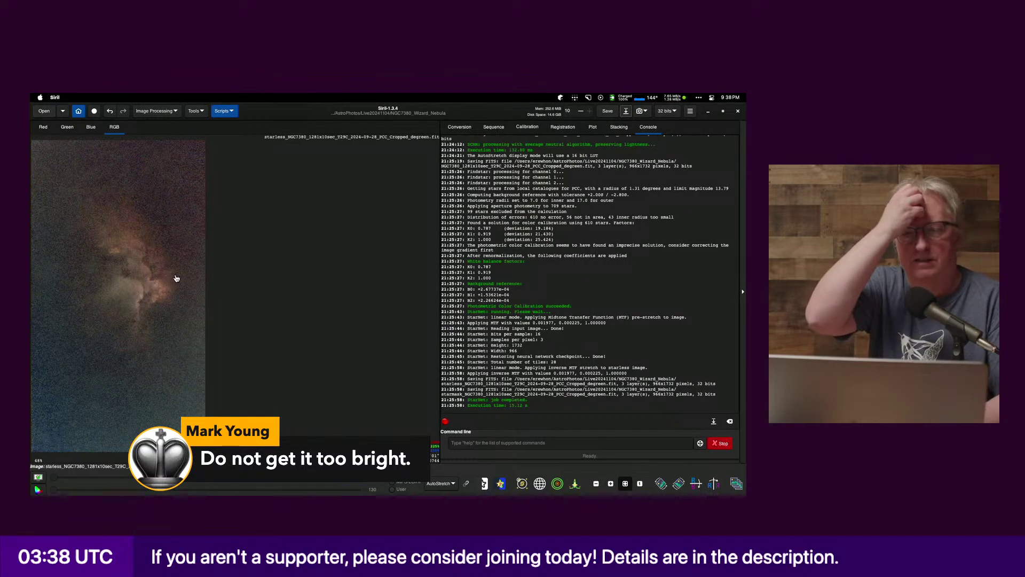
{"action": "key", "text": "super+Tab"}
{"action": "key", "text": "super+t"}
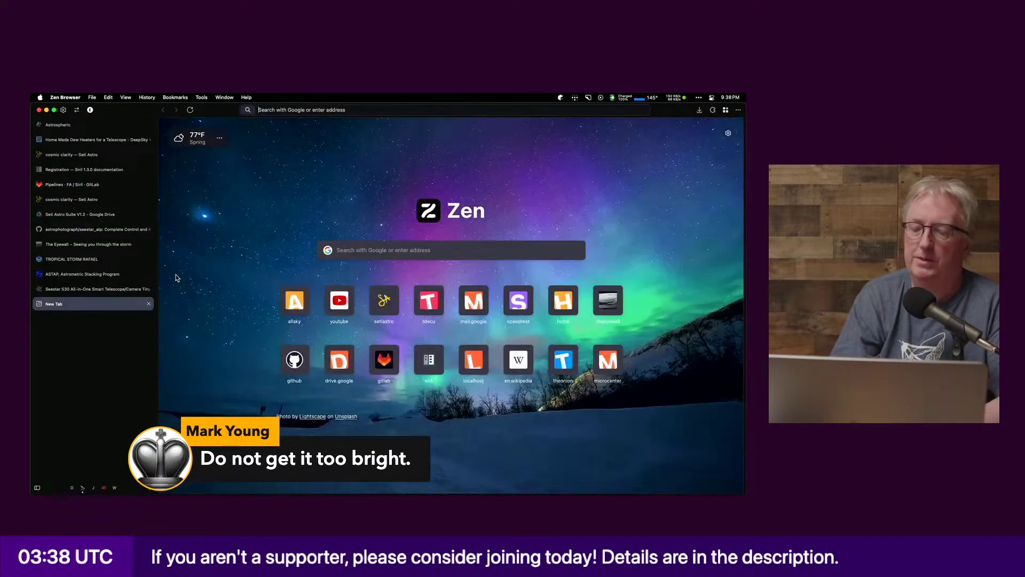
{"action": "type", "text": "wizard nebula"}
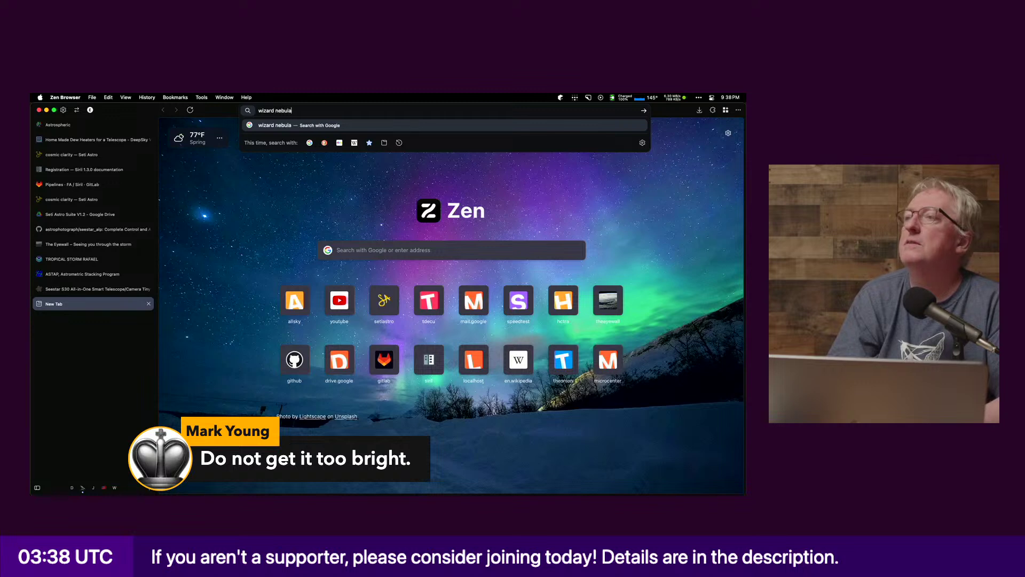
{"action": "key", "text": "Return"}
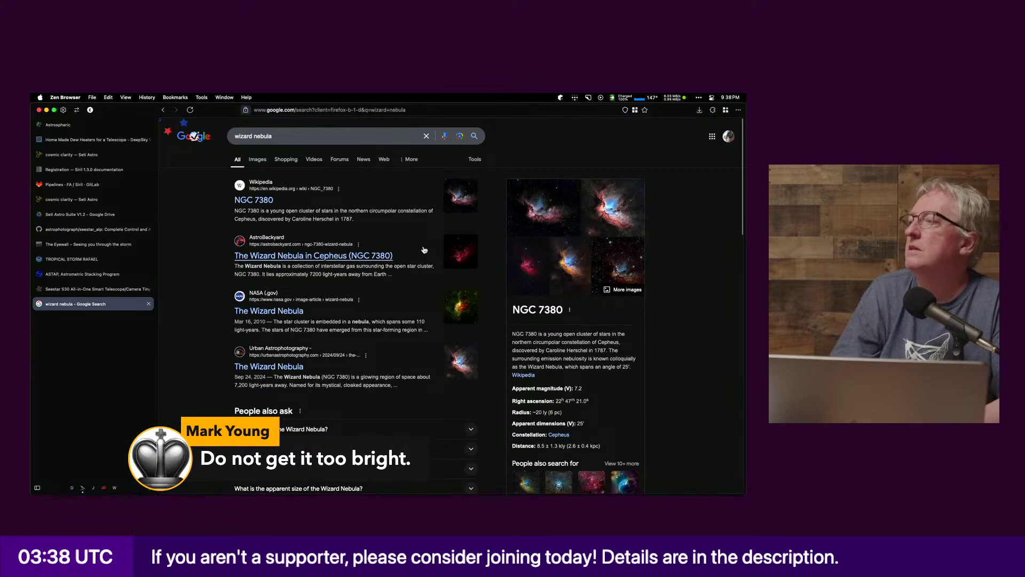
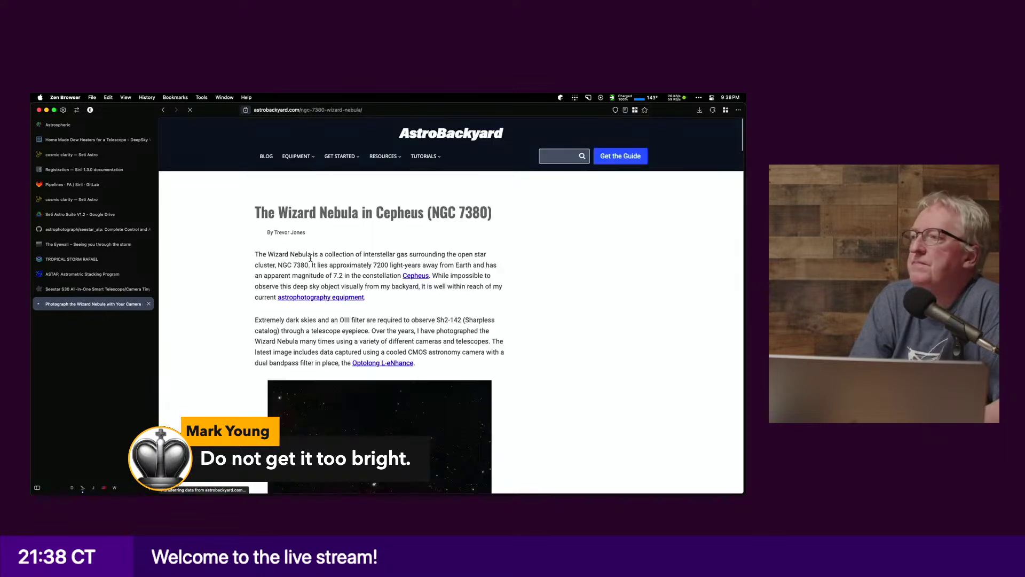
Step: View the Wizard Nebula photo in AstroBackyard's NGC 7380 article at full size and fitted to the page
{"action": "scroll", "coordinate": [332, 353], "scroll_direction": "down", "scroll_amount": 1}
{"action": "scroll", "coordinate": [332, 353], "scroll_direction": "down", "scroll_amount": 5}
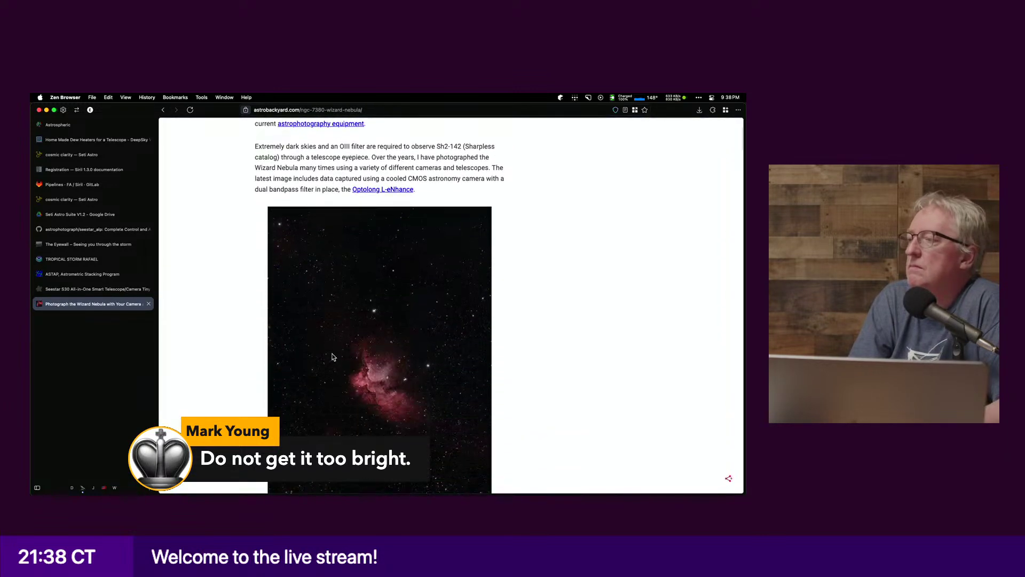
{"action": "left_click", "coordinate": [333, 356]}
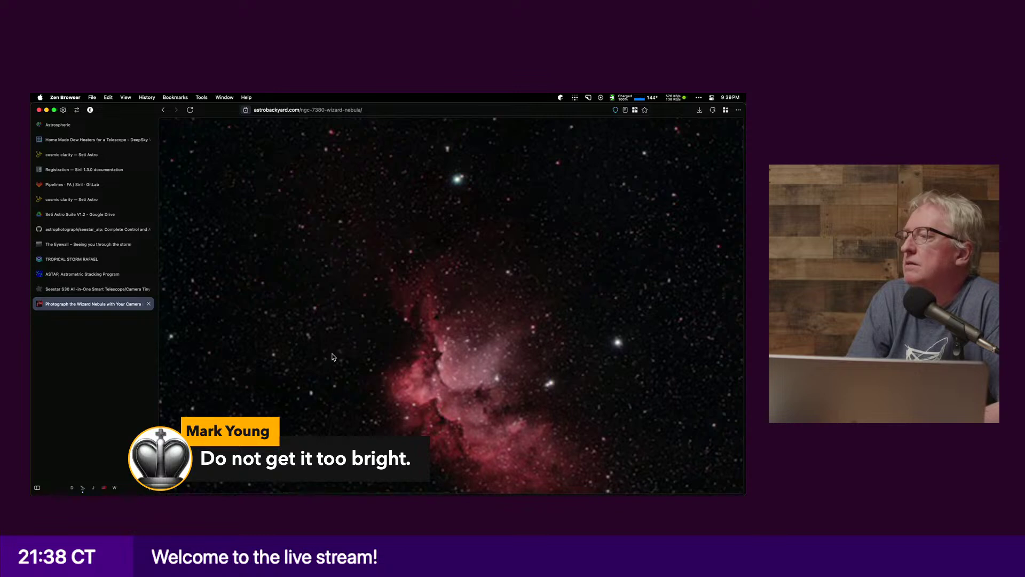
{"action": "left_click", "coordinate": [398, 341]}
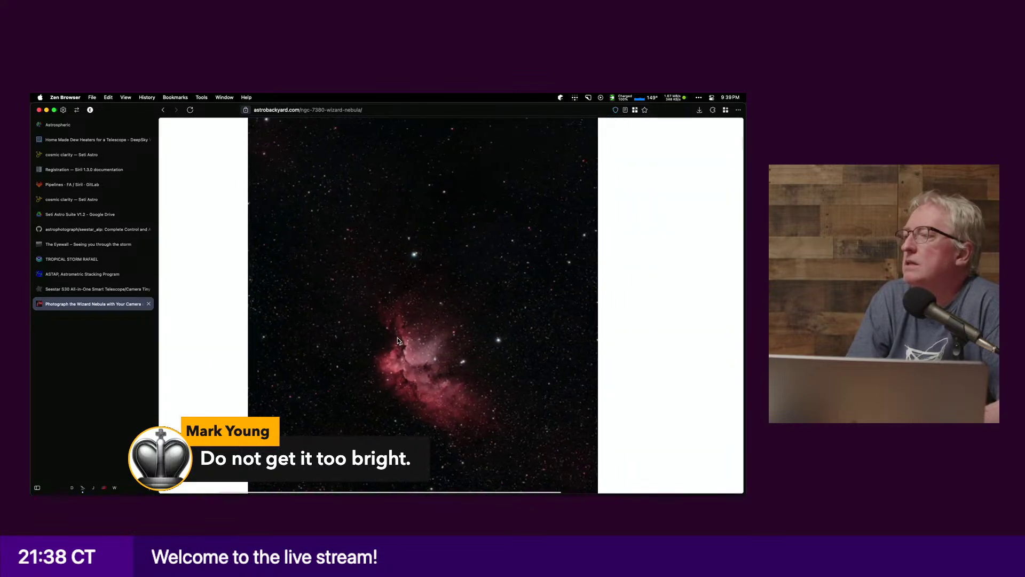
Step: Place the Seti Astro's Editing Suite window beside the reference photo and turn off Apply Curves Adjustment
{"action": "key", "text": "super+Tab"}
{"action": "key", "text": "super+Tab"}
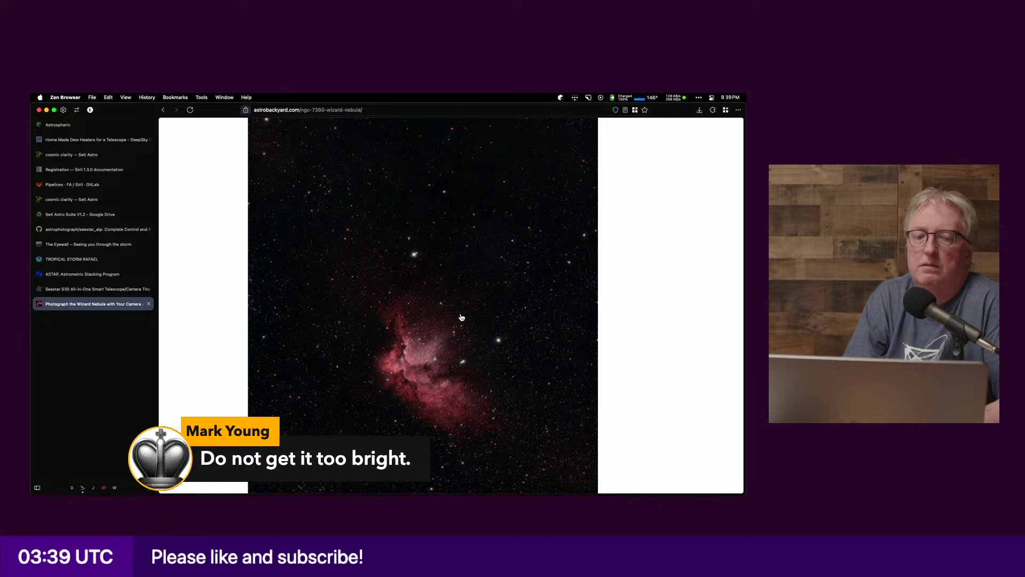
{"action": "key", "text": "super+Tab"}
{"action": "left_click_drag", "start_coordinate": [498, 120], "coordinate": [274, 143]}
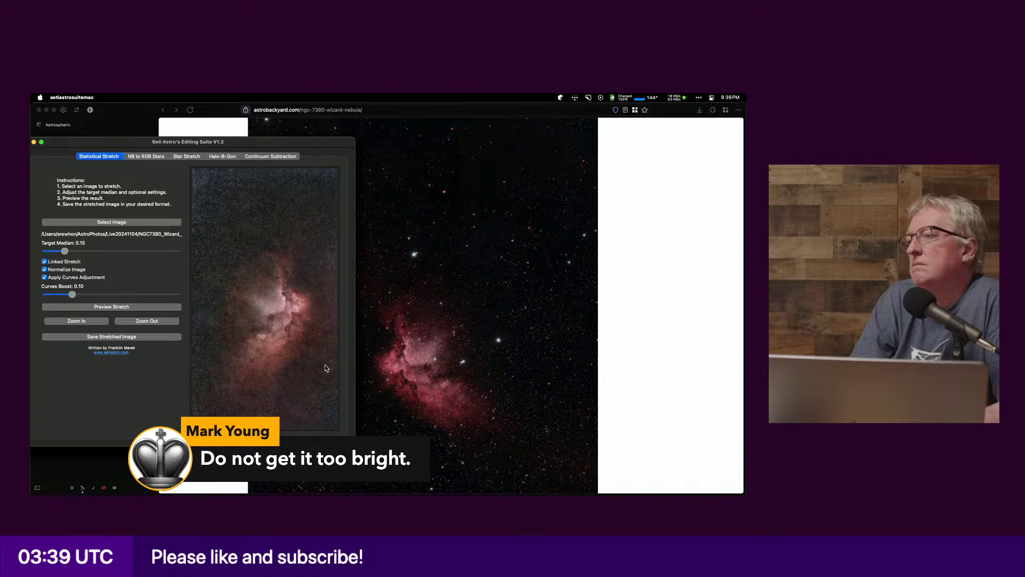
{"action": "left_click", "coordinate": [45, 277]}
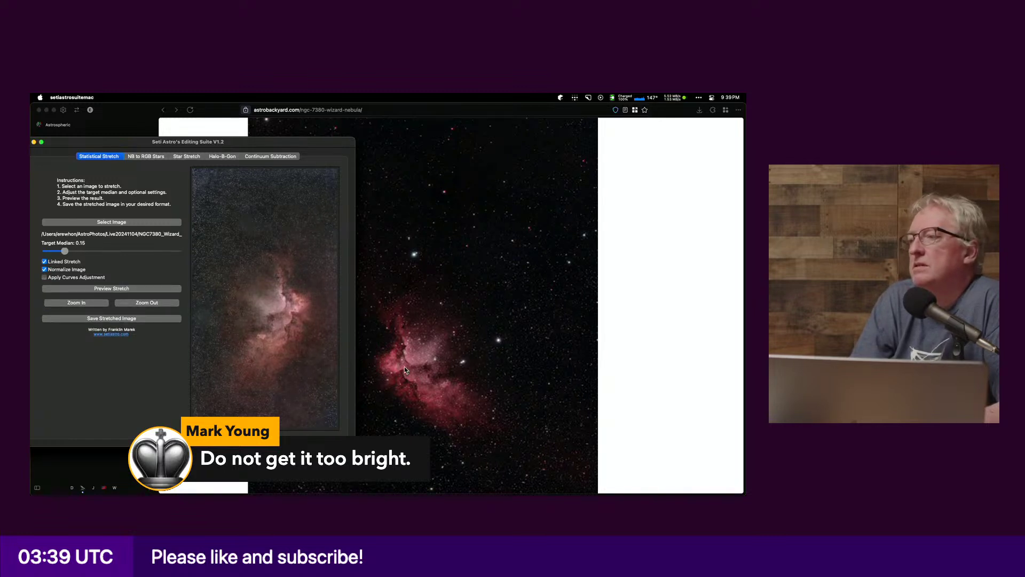
Step: Return to the browser's search results, list the Wizard Nebula images, and open AstroBackyard's detailed portrait
{"action": "left_click", "coordinate": [495, 347]}
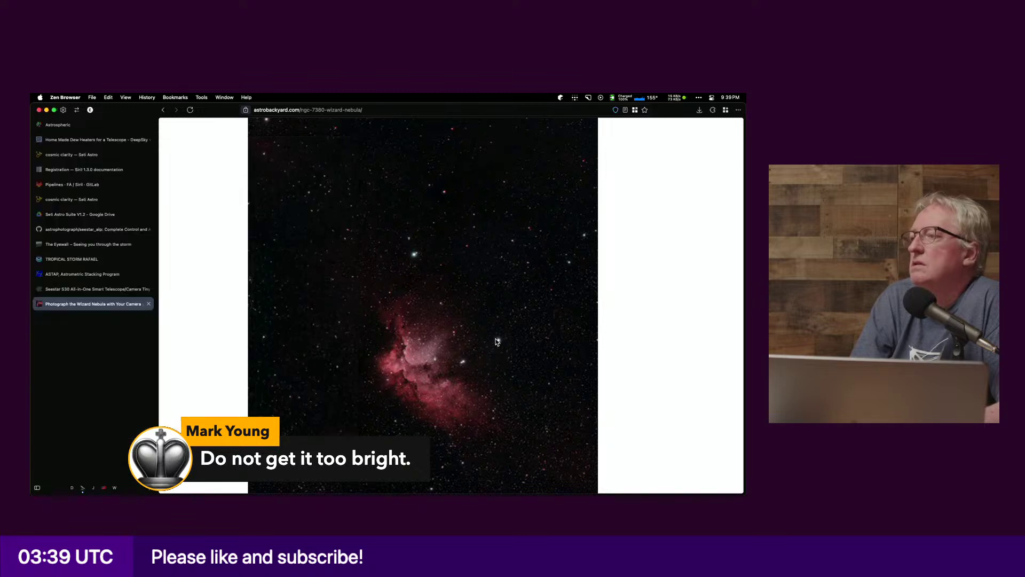
{"action": "key", "text": "super+Left"}
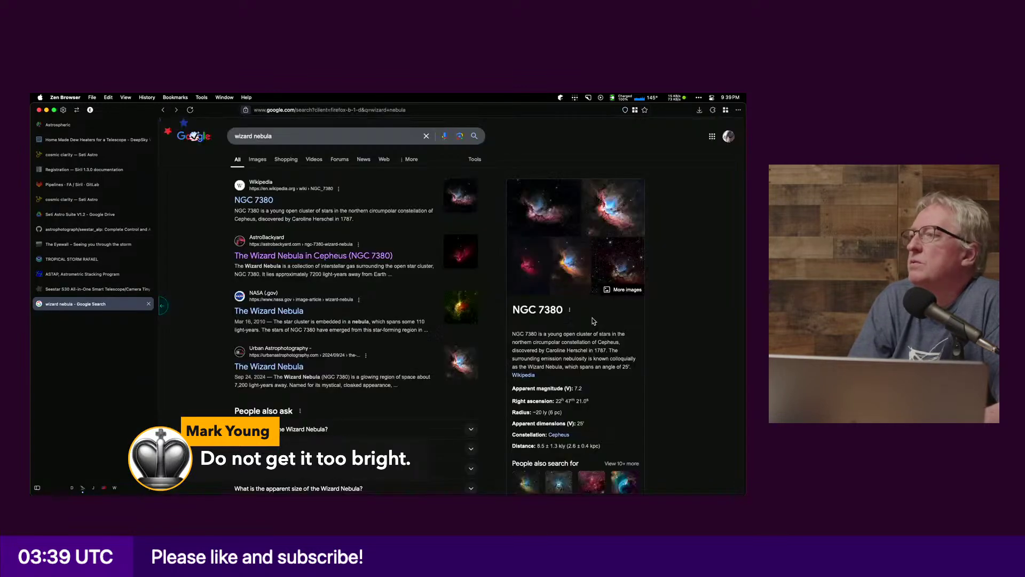
{"action": "scroll", "coordinate": [270, 273], "scroll_direction": "down", "scroll_amount": 1}
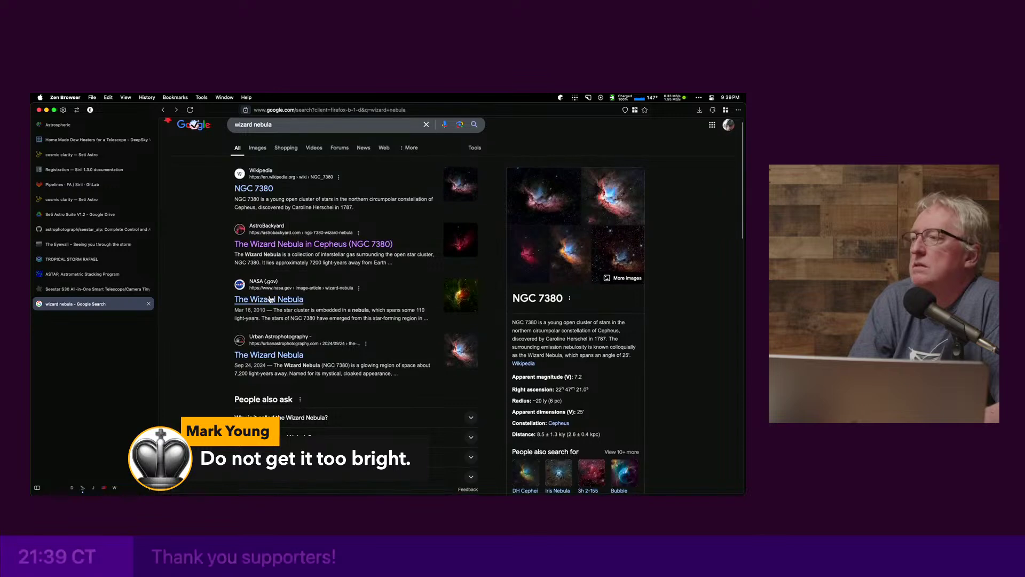
{"action": "scroll", "coordinate": [270, 273], "scroll_direction": "down", "scroll_amount": 5}
{"action": "scroll", "coordinate": [270, 297], "scroll_direction": "down", "scroll_amount": 3}
{"action": "scroll", "coordinate": [270, 296], "scroll_direction": "up", "scroll_amount": 8}
{"action": "left_click", "coordinate": [263, 151]}
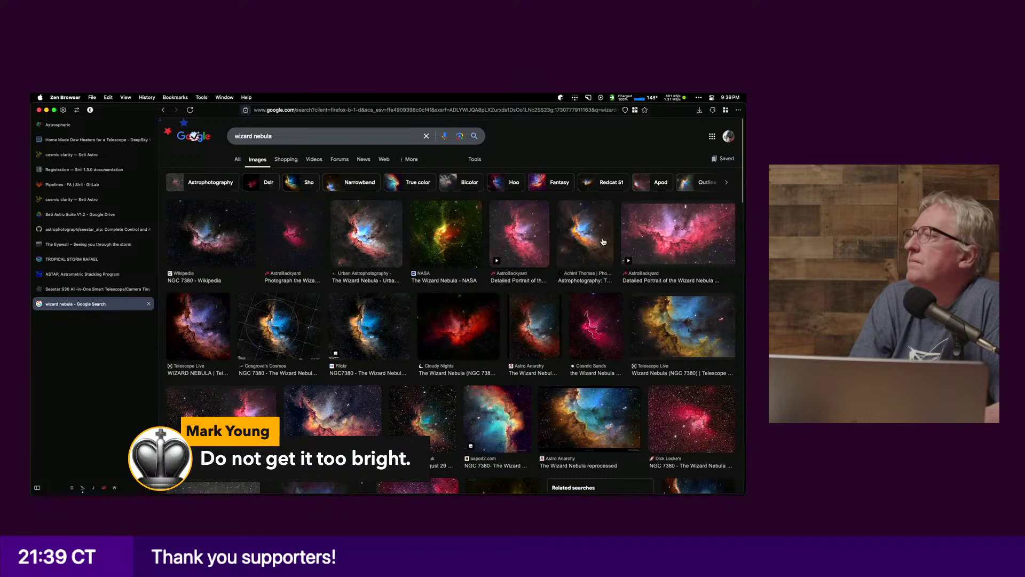
{"action": "left_click", "coordinate": [683, 254]}
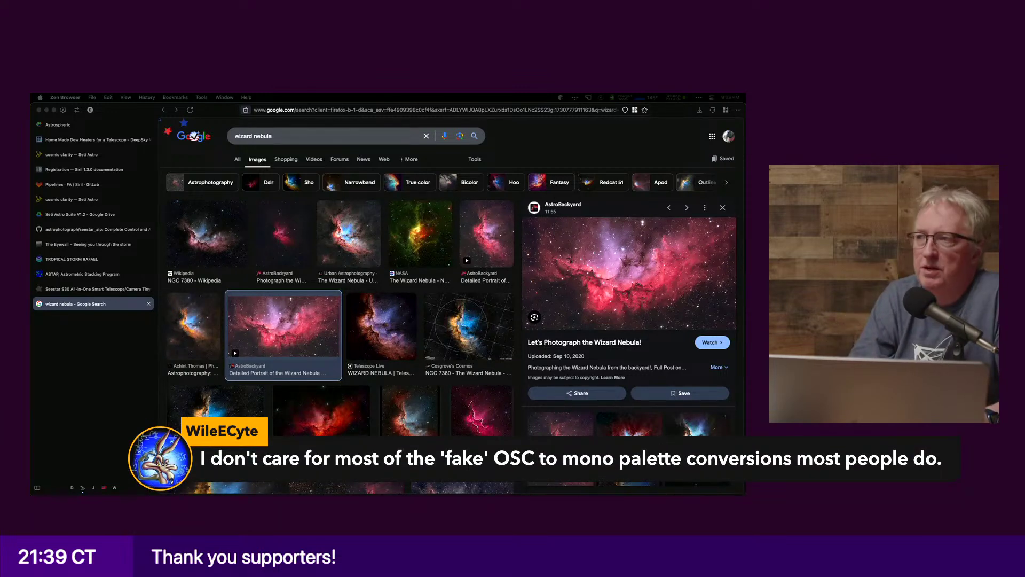
Step: Reopen the Wizard Nebula image results and compare the colour renditions of other astrophotographers
{"action": "left_click", "coordinate": [239, 160]}
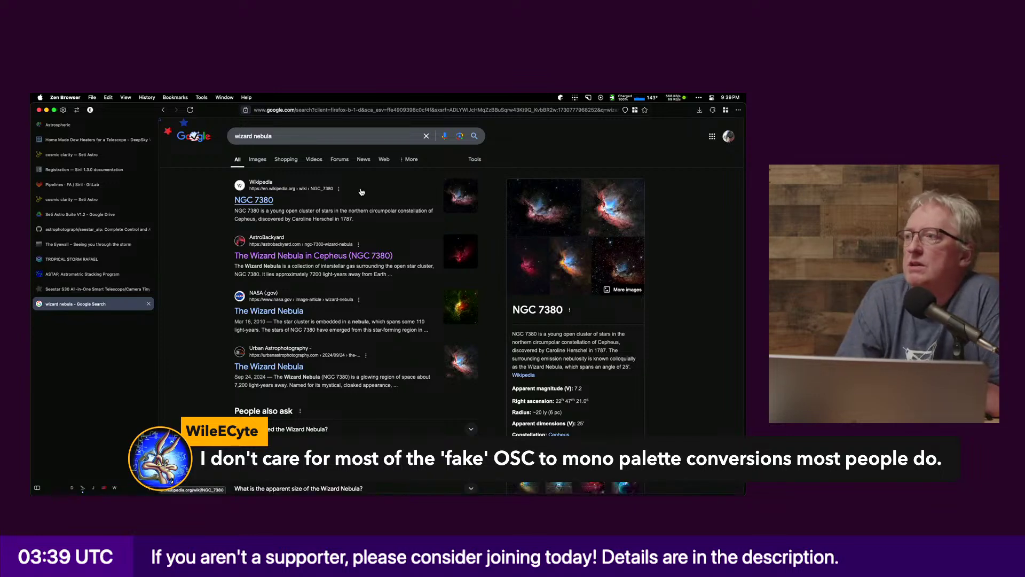
{"action": "left_click", "coordinate": [258, 160]}
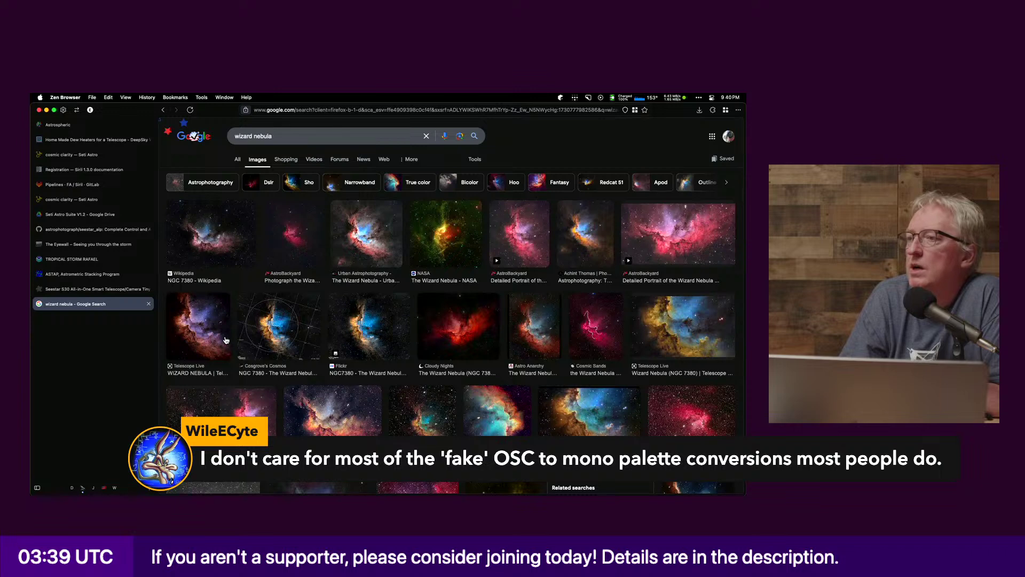
{"action": "scroll", "coordinate": [226, 340], "scroll_direction": "down", "scroll_amount": 1}
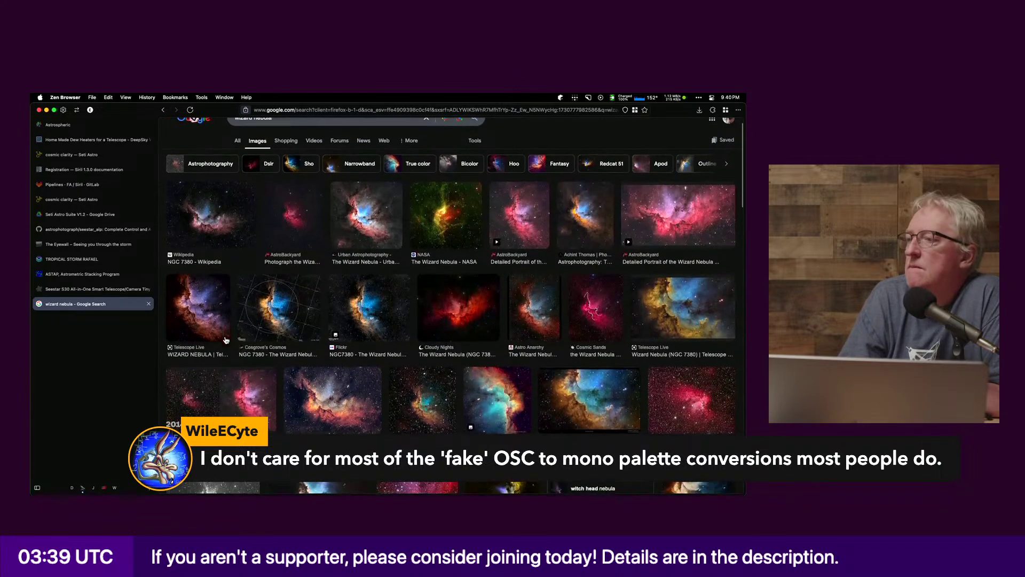
{"action": "scroll", "coordinate": [226, 340], "scroll_direction": "down", "scroll_amount": 2}
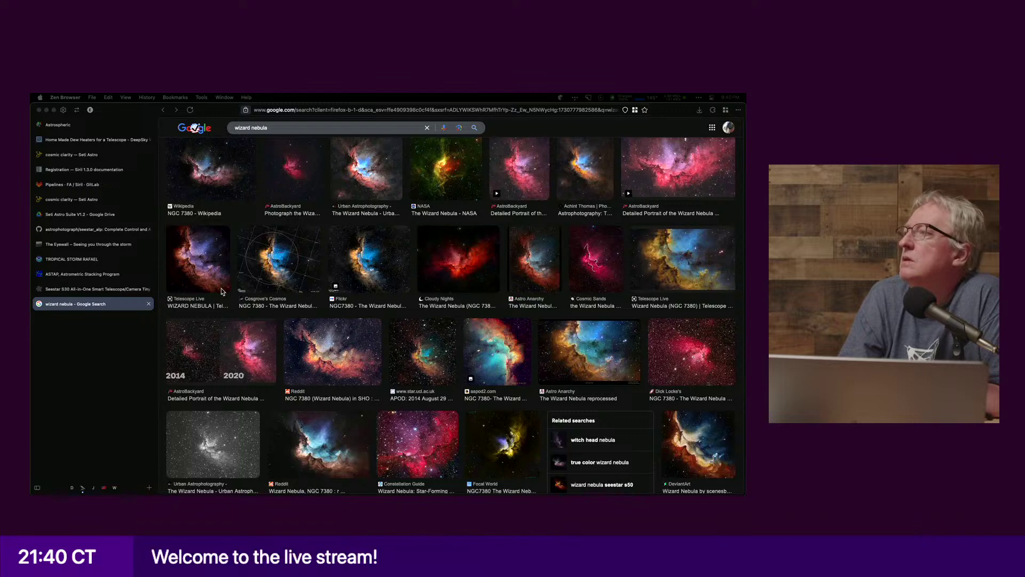
{"action": "scroll", "coordinate": [384, 322], "scroll_direction": "up", "scroll_amount": 3}
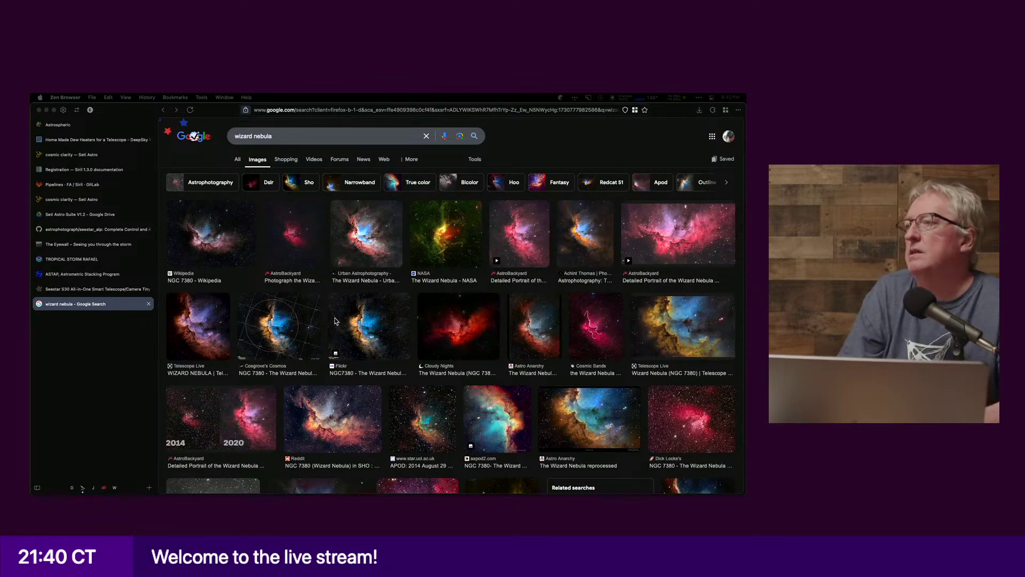
{"action": "scroll", "coordinate": [309, 382], "scroll_direction": "down", "scroll_amount": 5}
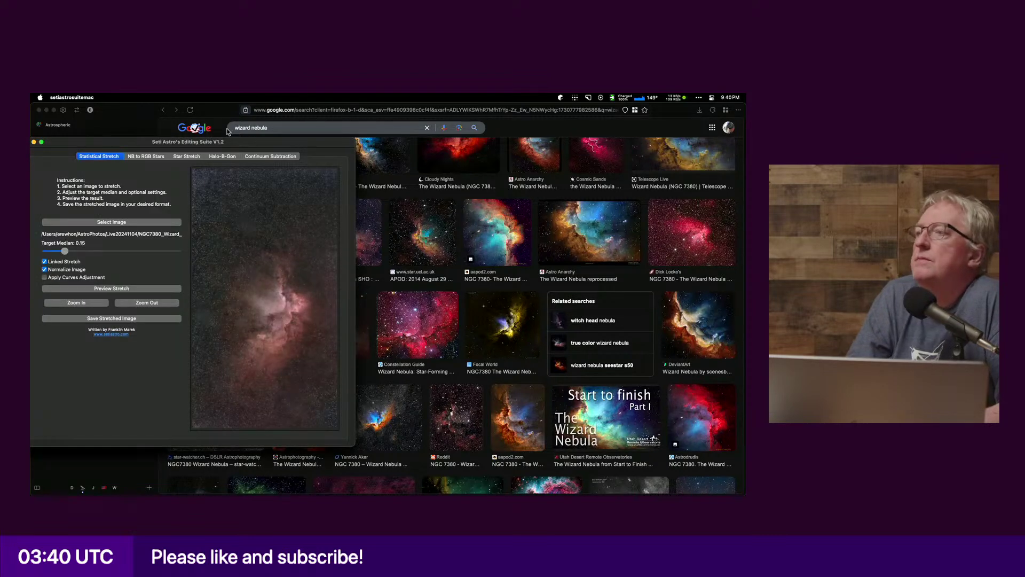
Step: Preview the starless stretch with Target Median at 0.20, and return it to 0.15 and preview again
{"action": "left_click_drag", "start_coordinate": [236, 143], "coordinate": [282, 132]}
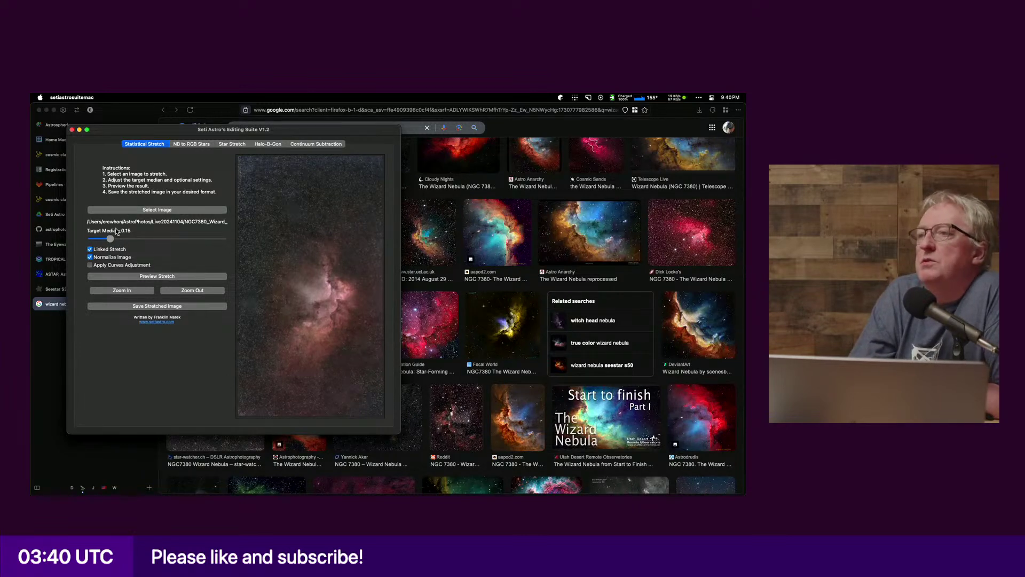
{"action": "left_click_drag", "start_coordinate": [110, 238], "coordinate": [123, 239]}
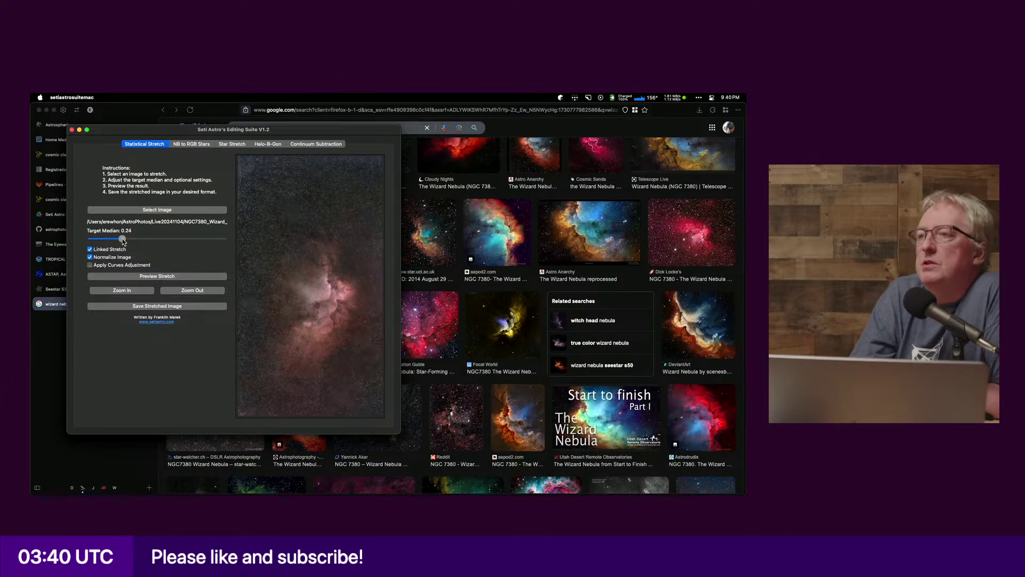
{"action": "left_click", "coordinate": [150, 276]}
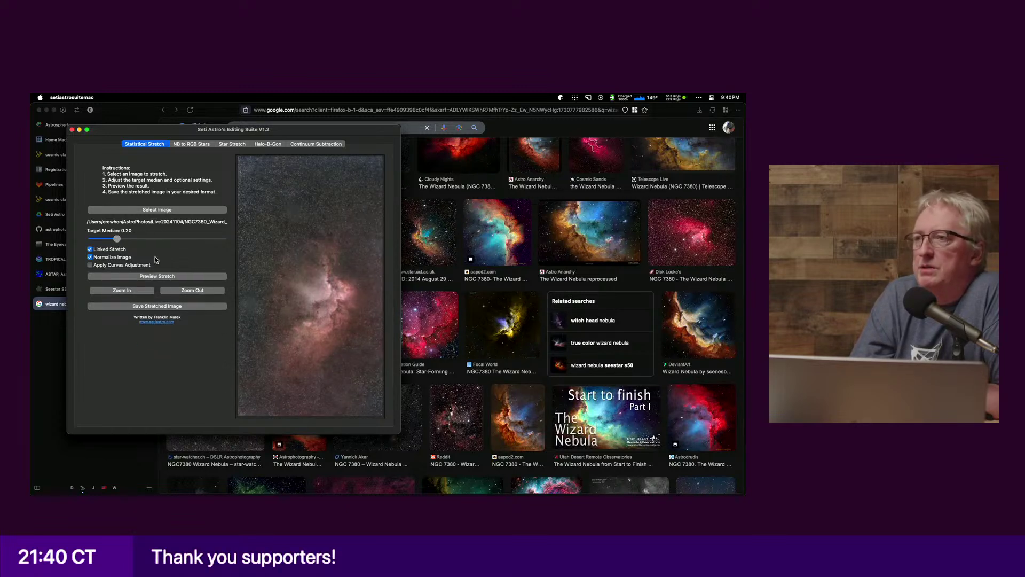
{"action": "left_click", "coordinate": [111, 239]}
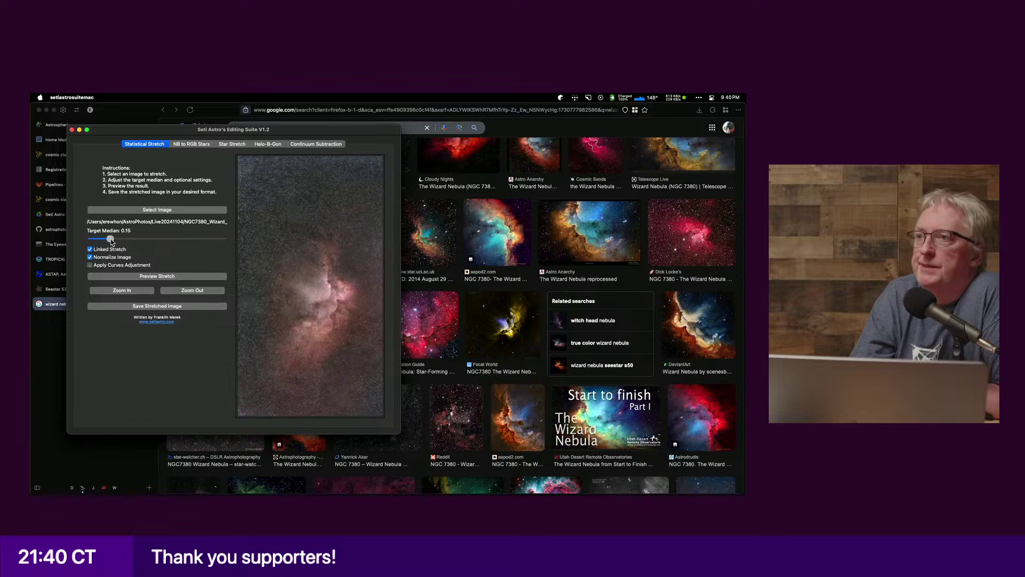
{"action": "left_click", "coordinate": [137, 276]}
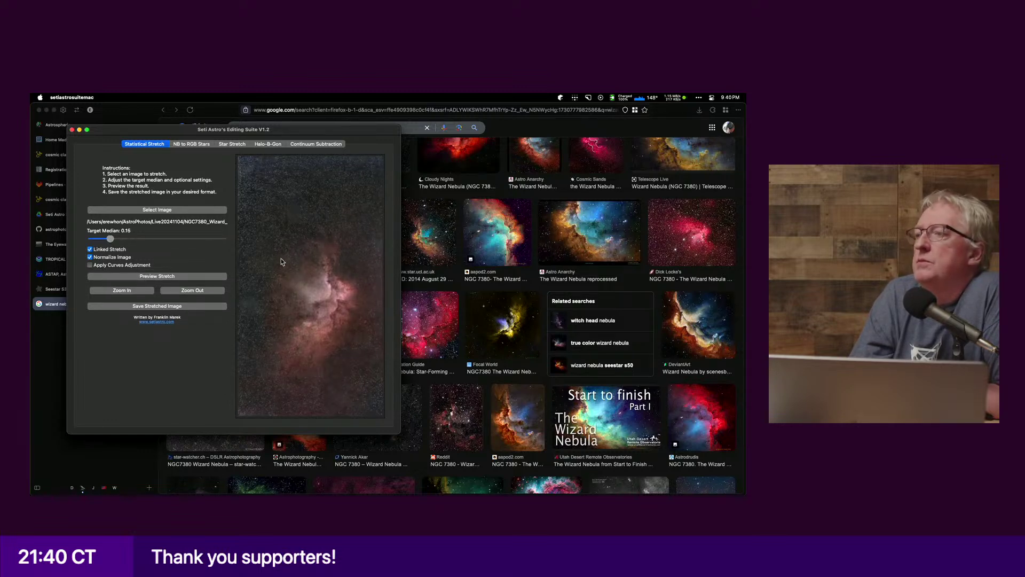
Step: Turn on Apply Curves Adjustment with Curves Boost at 0.05 and preview the stretch
{"action": "left_click", "coordinate": [104, 265]}
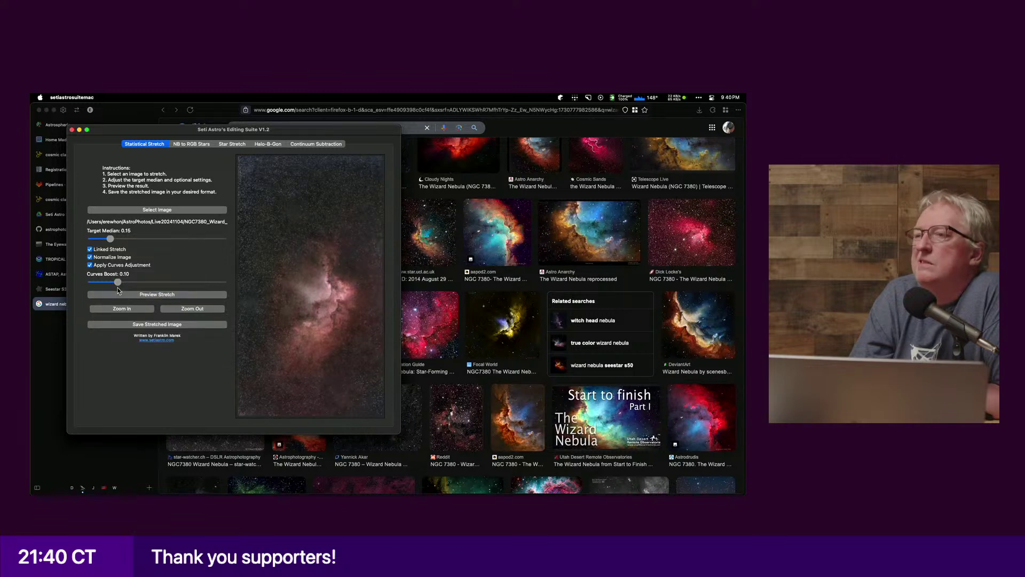
{"action": "left_click_drag", "start_coordinate": [117, 282], "coordinate": [105, 285]}
{"action": "left_click", "coordinate": [144, 296]}
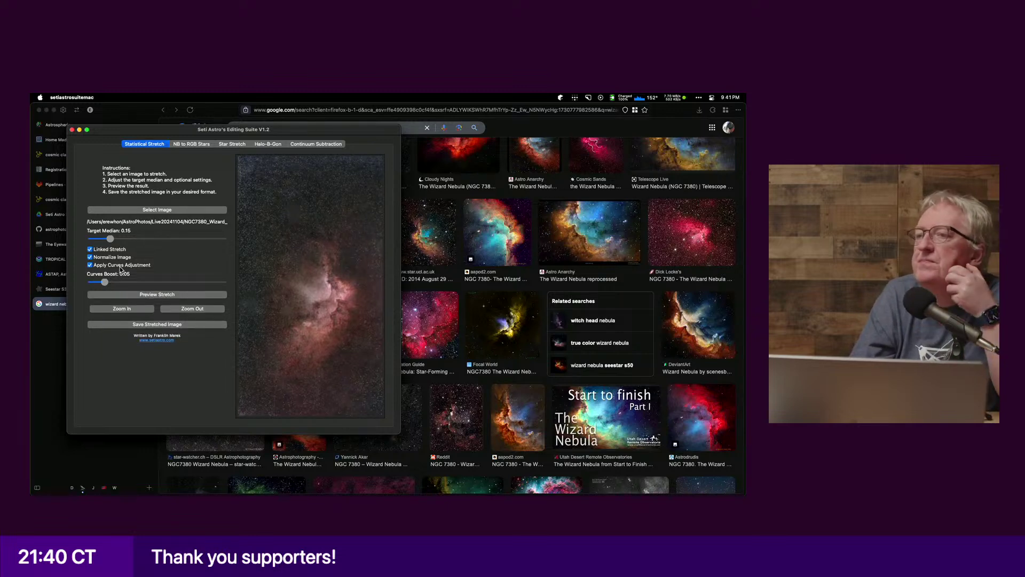
Step: Preview the stretch without curves adjustment and without Normalize Image, and re-enable both options
{"action": "left_click", "coordinate": [122, 265]}
{"action": "left_click", "coordinate": [139, 277]}
{"action": "left_click", "coordinate": [122, 257]}
{"action": "left_click", "coordinate": [136, 276]}
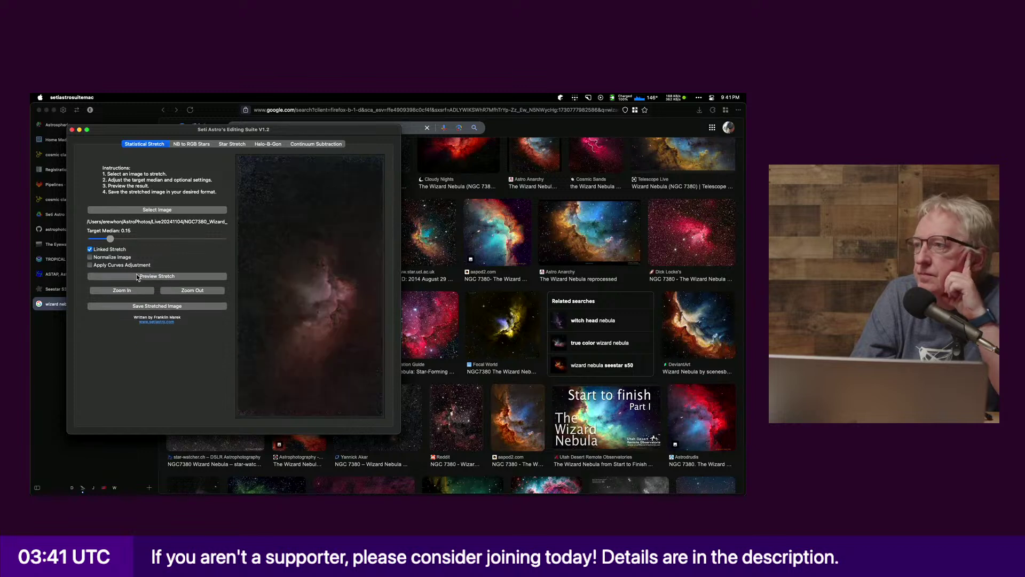
{"action": "left_click", "coordinate": [136, 276]}
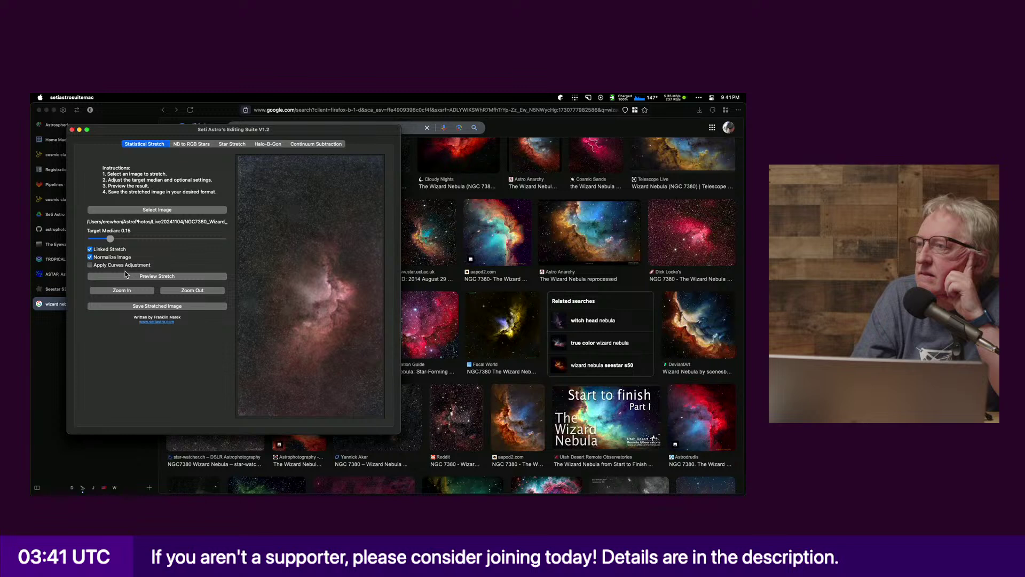
{"action": "left_click", "coordinate": [123, 266]}
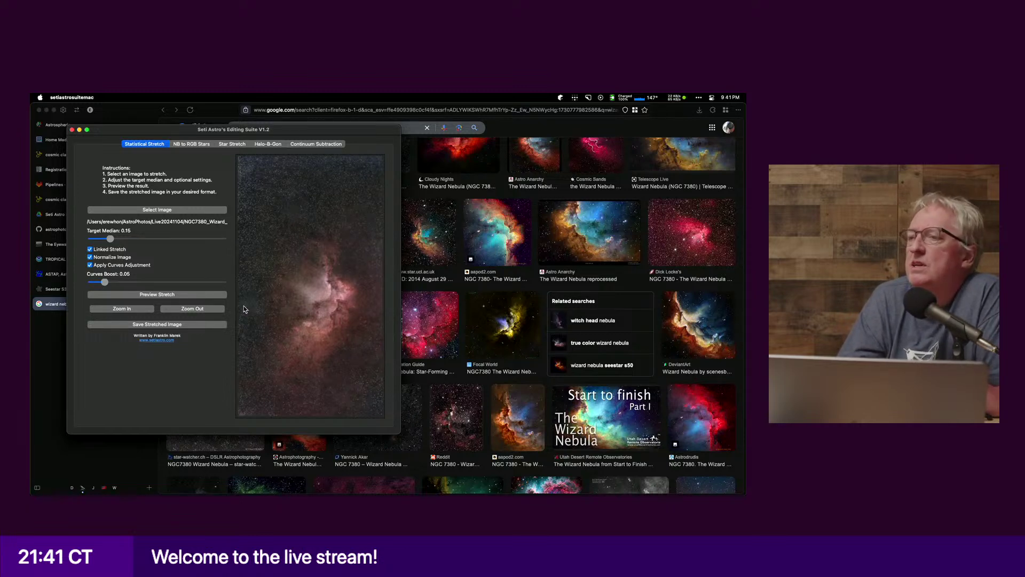
Step: Magnify the stretched preview to examine the nebula's core and background, and return to the whole image
{"action": "left_click", "coordinate": [104, 309]}
{"action": "scroll", "coordinate": [294, 357], "scroll_direction": "down", "scroll_amount": 3}
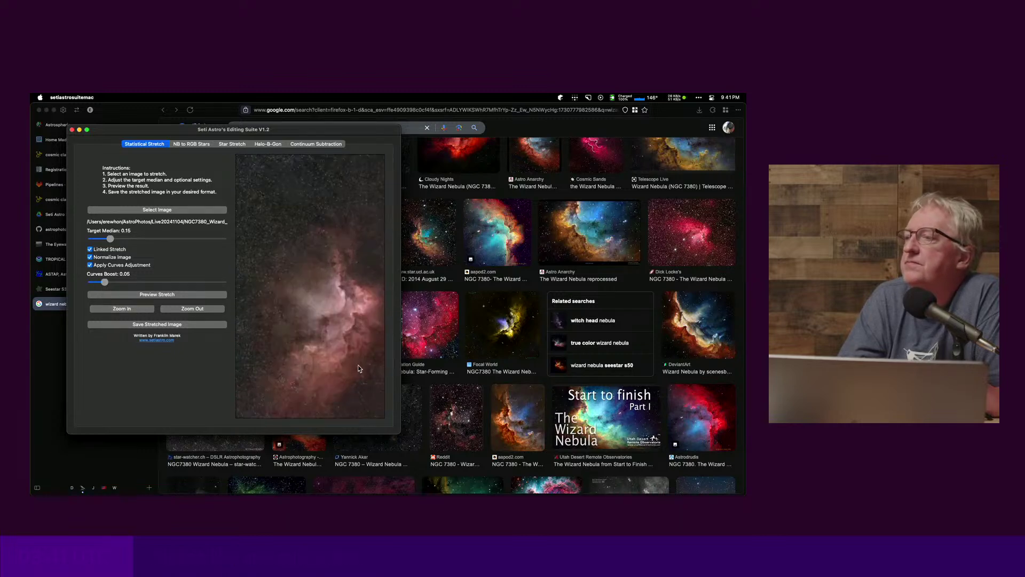
{"action": "scroll", "coordinate": [318, 312], "scroll_direction": "down", "scroll_amount": 3}
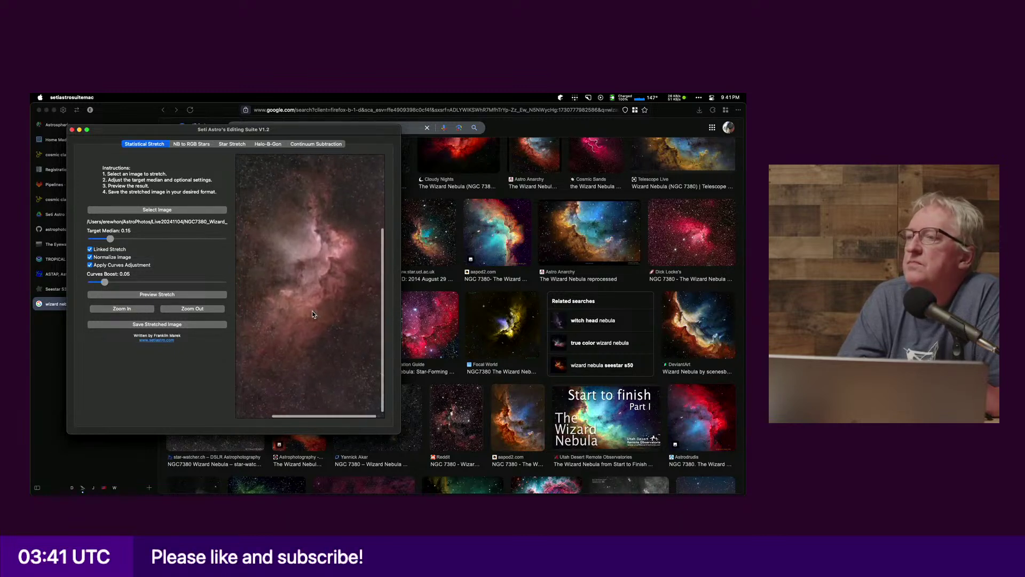
{"action": "left_click", "coordinate": [123, 309]}
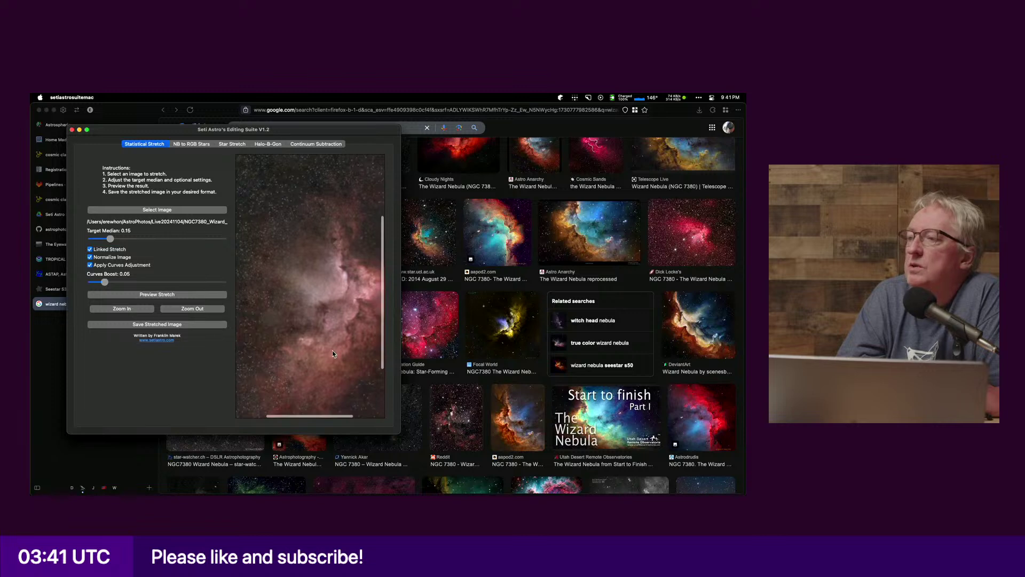
{"action": "scroll", "coordinate": [332, 350], "scroll_direction": "down", "scroll_amount": 3}
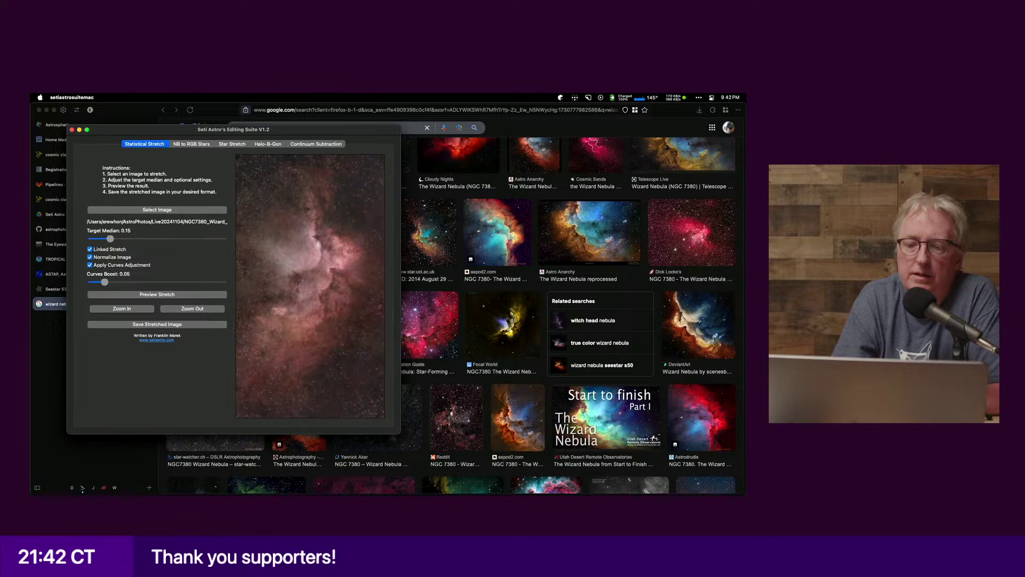
{"action": "key", "text": "super+Tab"}
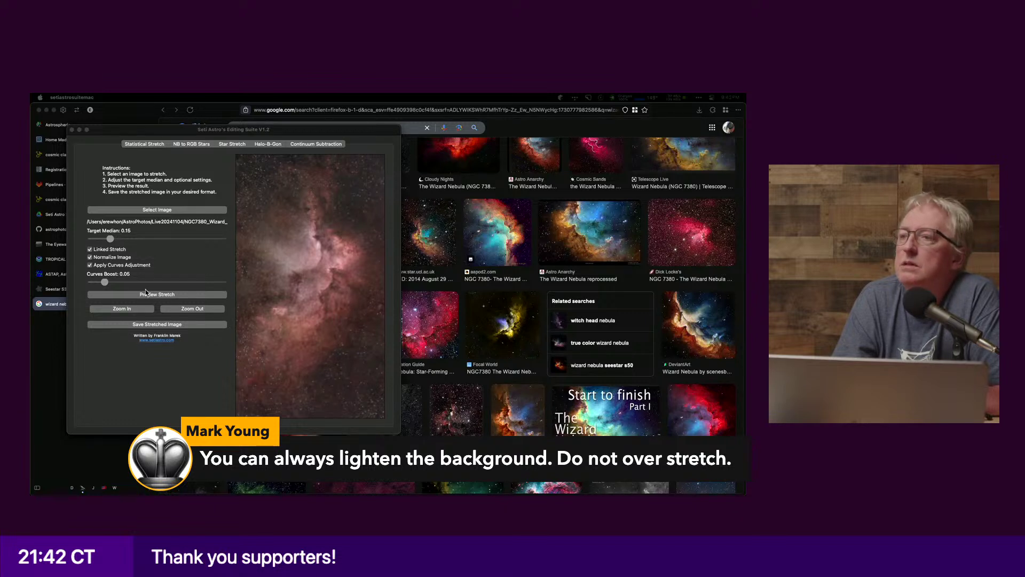
{"action": "left_click", "coordinate": [183, 313]}
{"action": "left_click", "coordinate": [183, 313]}
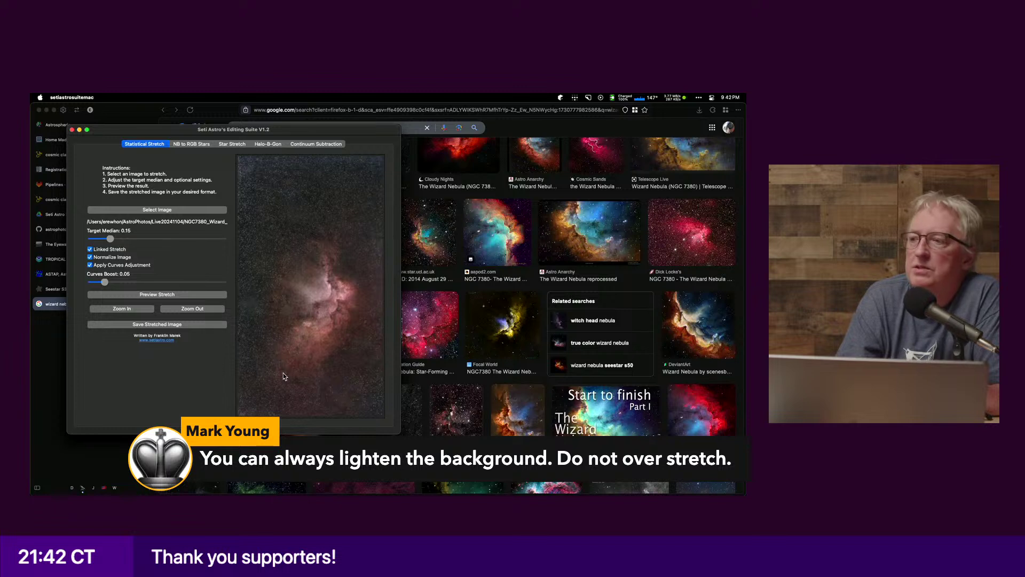
Step: Toggle Apply Curves Adjustment off and on for comparison, and preview the stretch with Curves Boost at 0.10
{"action": "left_click", "coordinate": [95, 265]}
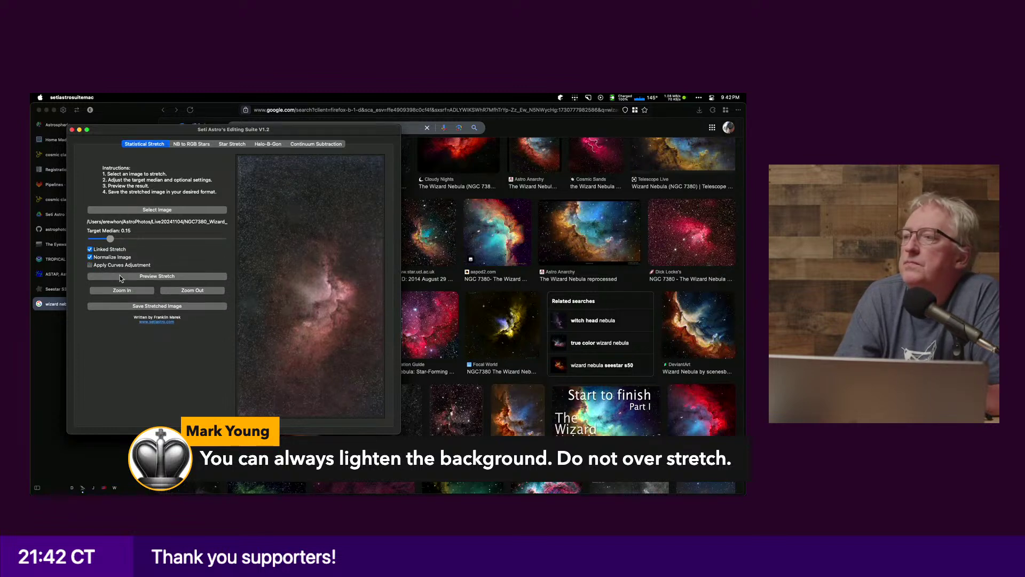
{"action": "left_click", "coordinate": [121, 265]}
{"action": "left_click", "coordinate": [129, 293]}
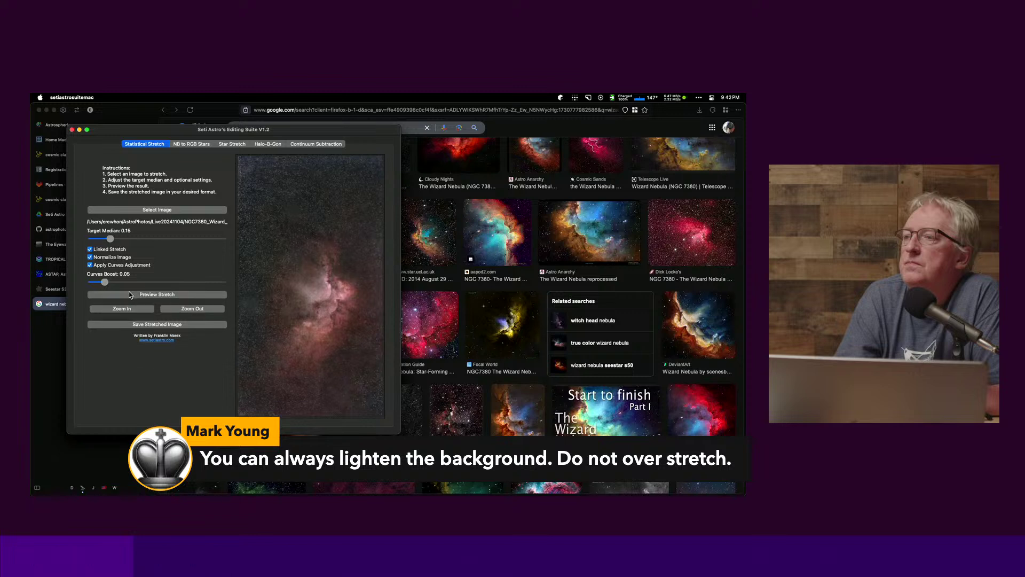
{"action": "left_click_drag", "start_coordinate": [113, 279], "coordinate": [118, 283]}
{"action": "left_click", "coordinate": [127, 293]}
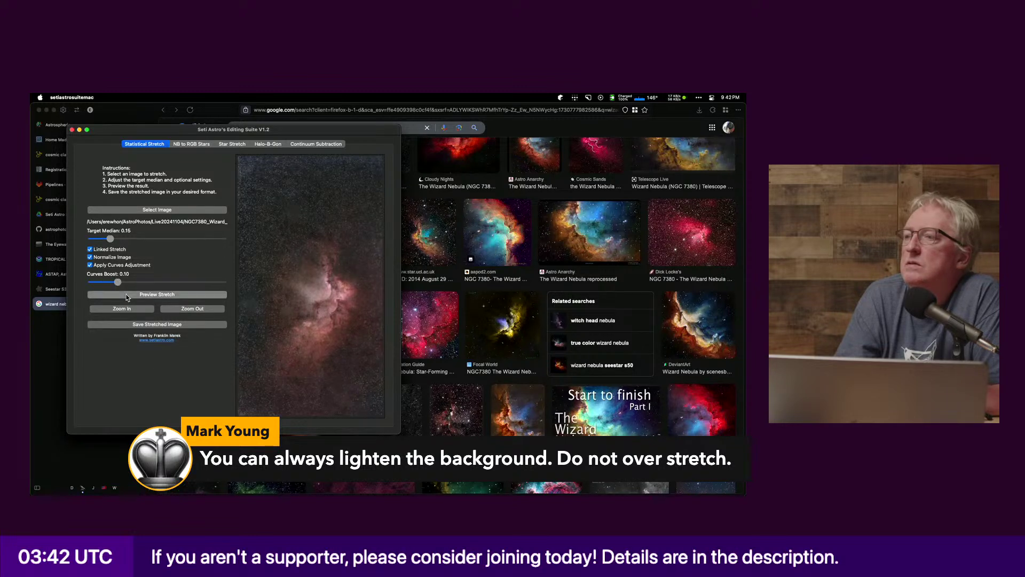
Step: Try progressively stronger Curves Boost values up to 0.20, previewing the stretch
{"action": "left_click_drag", "start_coordinate": [126, 284], "coordinate": [132, 282]}
{"action": "left_click", "coordinate": [136, 296]}
{"action": "left_click_drag", "start_coordinate": [132, 286], "coordinate": [143, 290]}
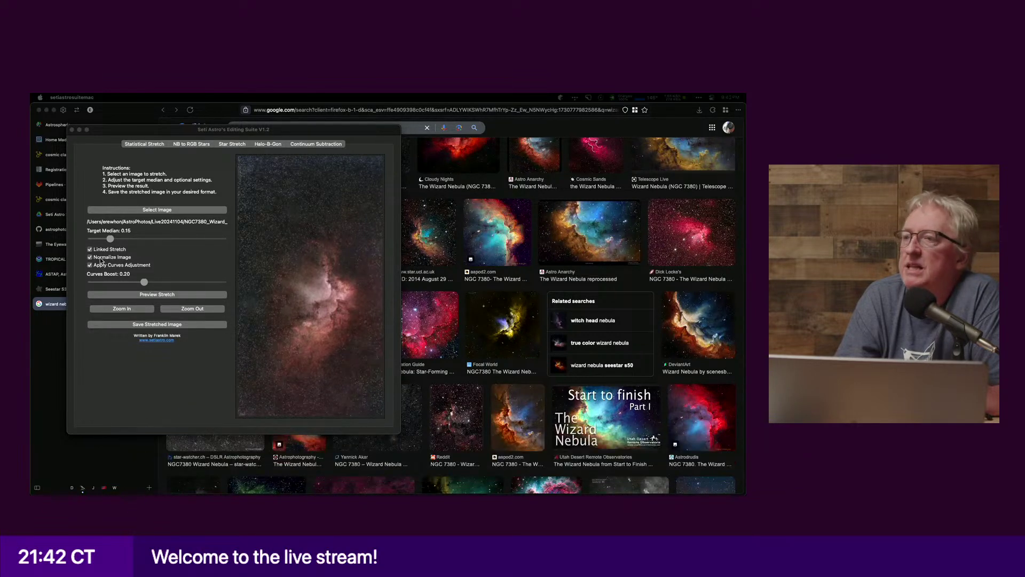
{"action": "left_click", "coordinate": [166, 295]}
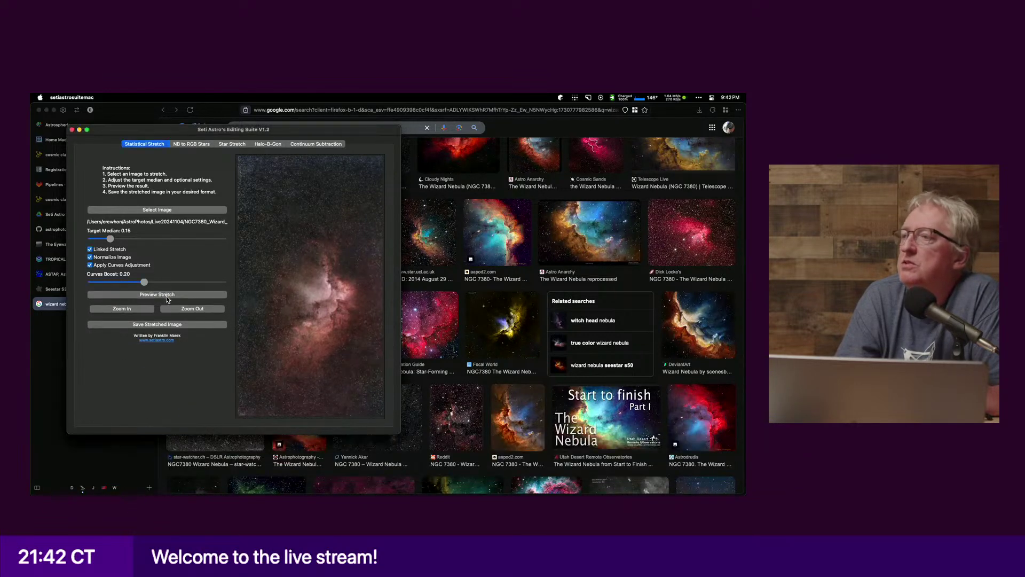
Step: Preview Curves Boost at 0.10 for comparison, and set it to 0.15 and preview the stretch
{"action": "left_click_drag", "start_coordinate": [121, 278], "coordinate": [118, 282]}
{"action": "left_click", "coordinate": [136, 293]}
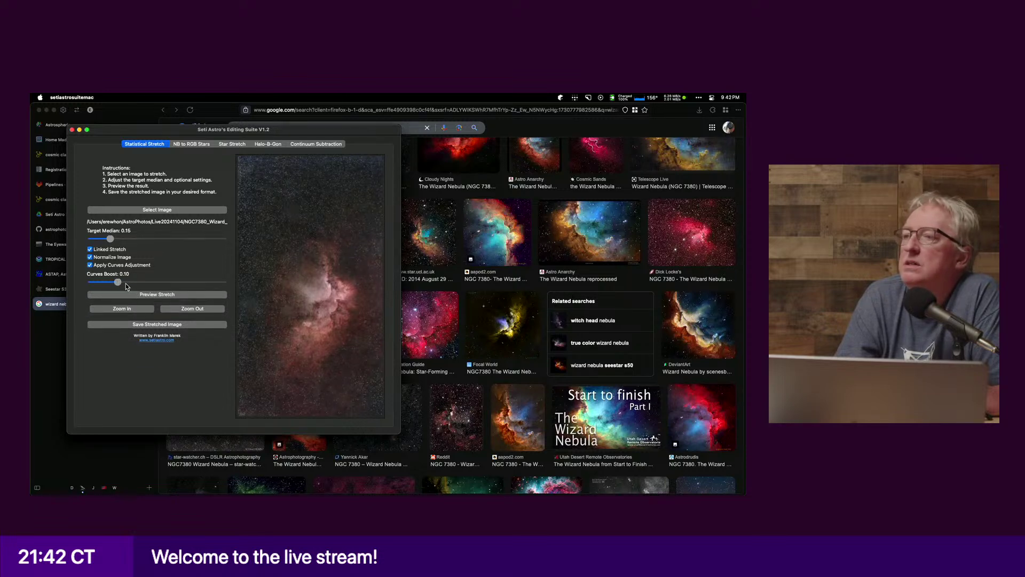
{"action": "left_click_drag", "start_coordinate": [119, 283], "coordinate": [133, 284]}
{"action": "left_click", "coordinate": [135, 295]}
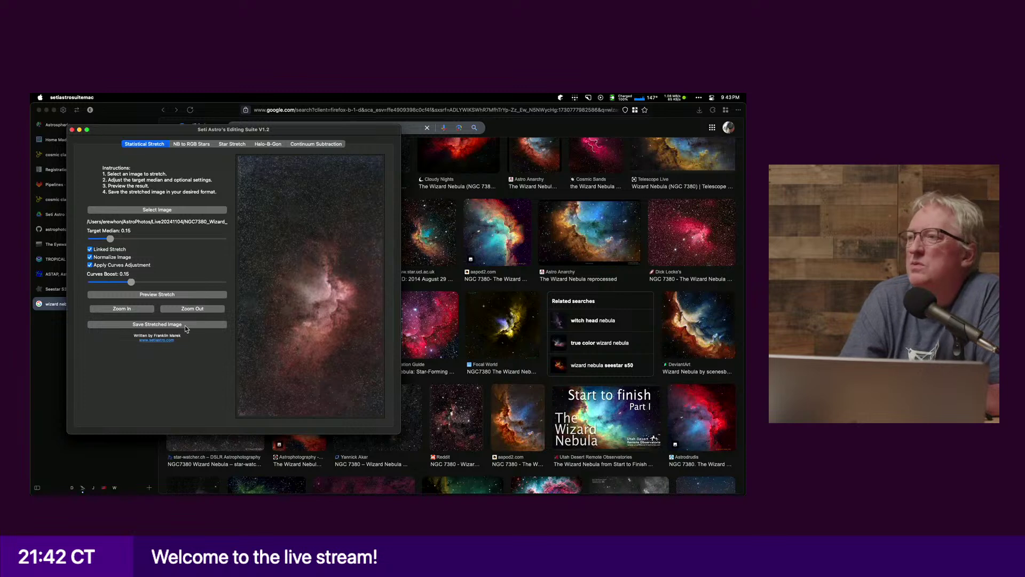
Step: Examine the nebula's core, dust lanes and noise close up in the stretched preview
{"action": "left_click", "coordinate": [149, 309]}
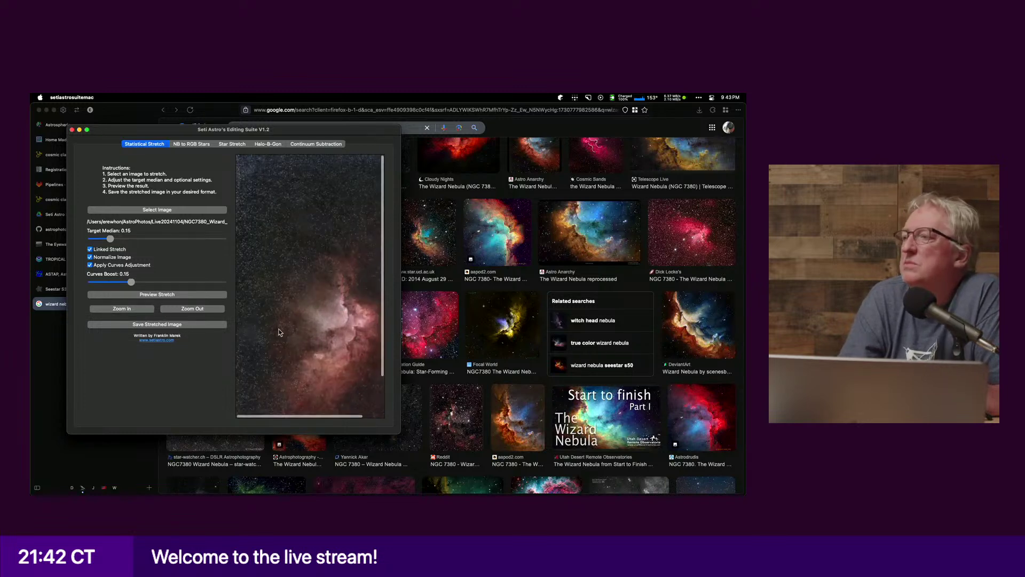
{"action": "scroll", "coordinate": [257, 288], "scroll_direction": "down", "scroll_amount": 3}
{"action": "left_click", "coordinate": [133, 309]}
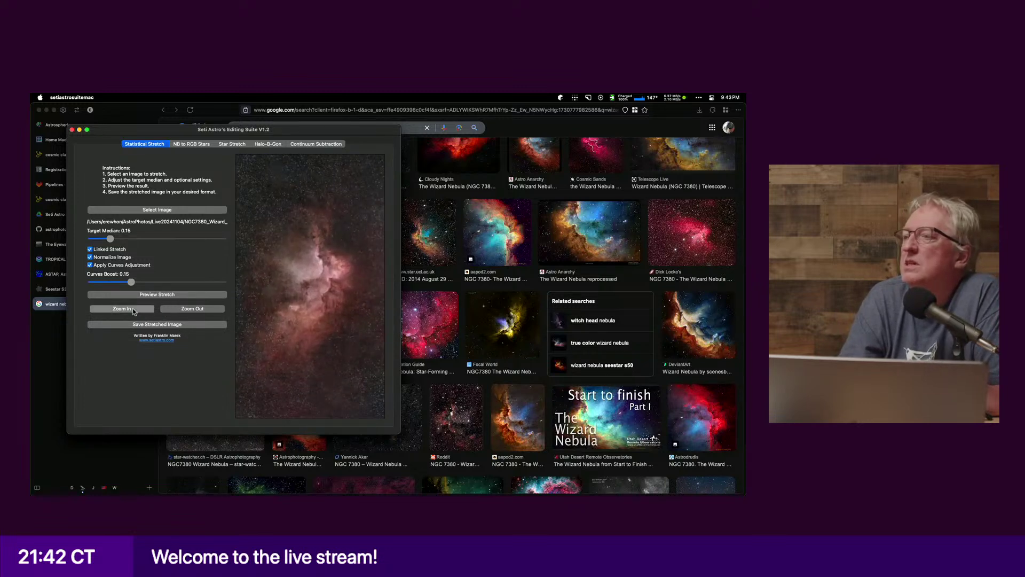
{"action": "scroll", "coordinate": [289, 322], "scroll_direction": "down", "scroll_amount": 2}
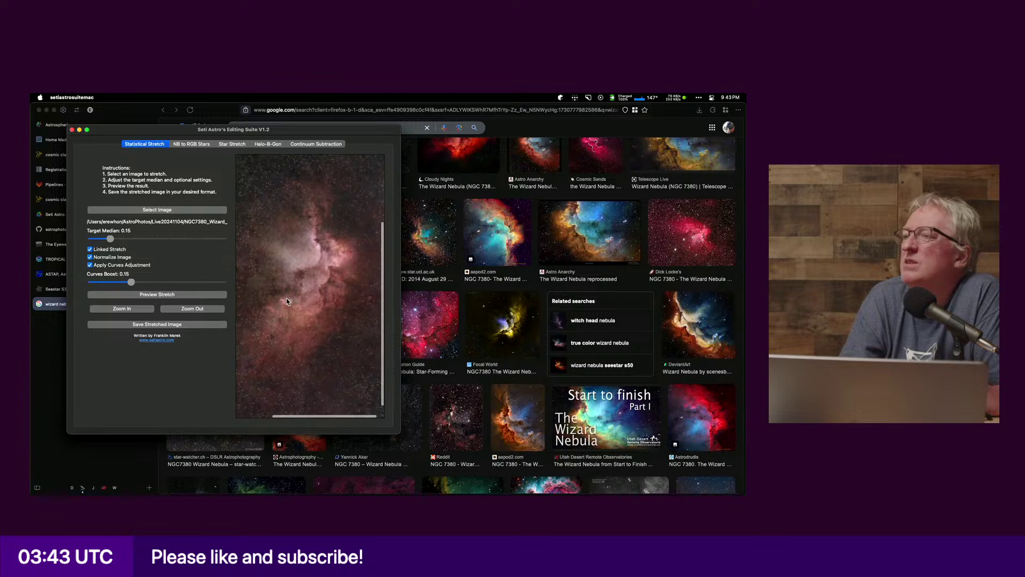
{"action": "scroll", "coordinate": [285, 304], "scroll_direction": "up", "scroll_amount": 3}
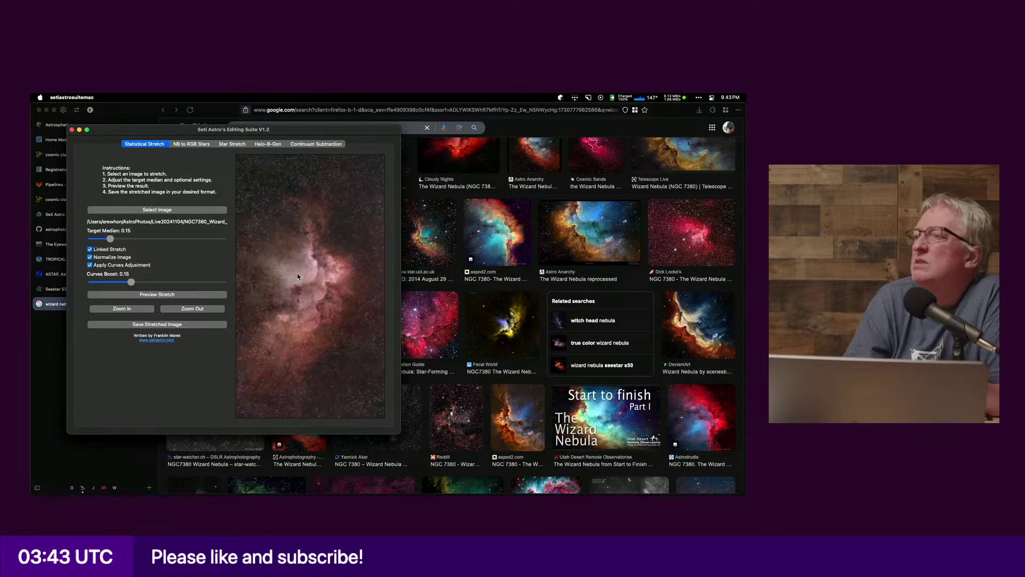
{"action": "left_click", "coordinate": [141, 307]}
{"action": "left_click", "coordinate": [141, 307]}
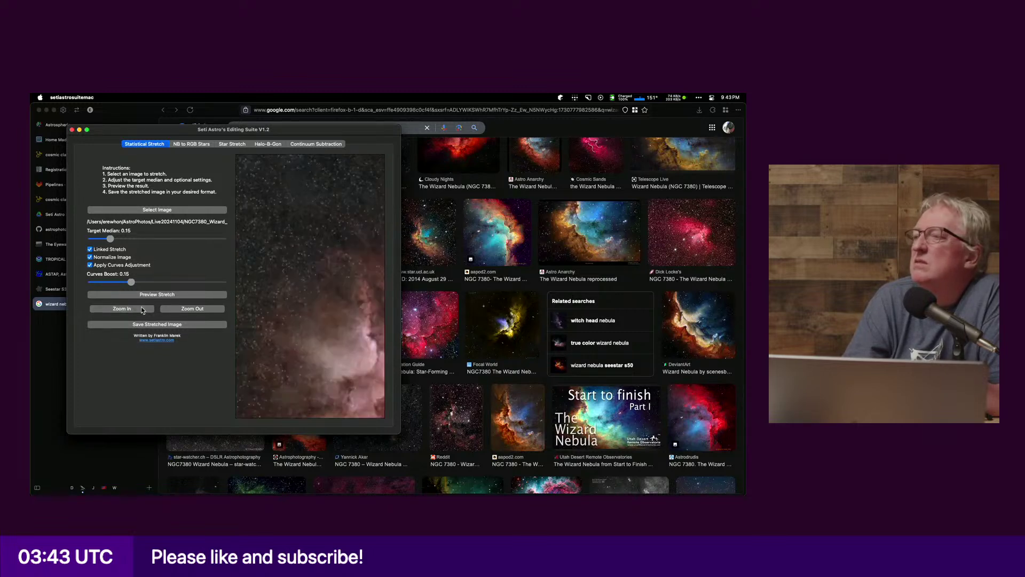
{"action": "scroll", "coordinate": [370, 328], "scroll_direction": "down", "scroll_amount": 5}
{"action": "scroll", "coordinate": [370, 328], "scroll_direction": "right", "scroll_amount": 4}
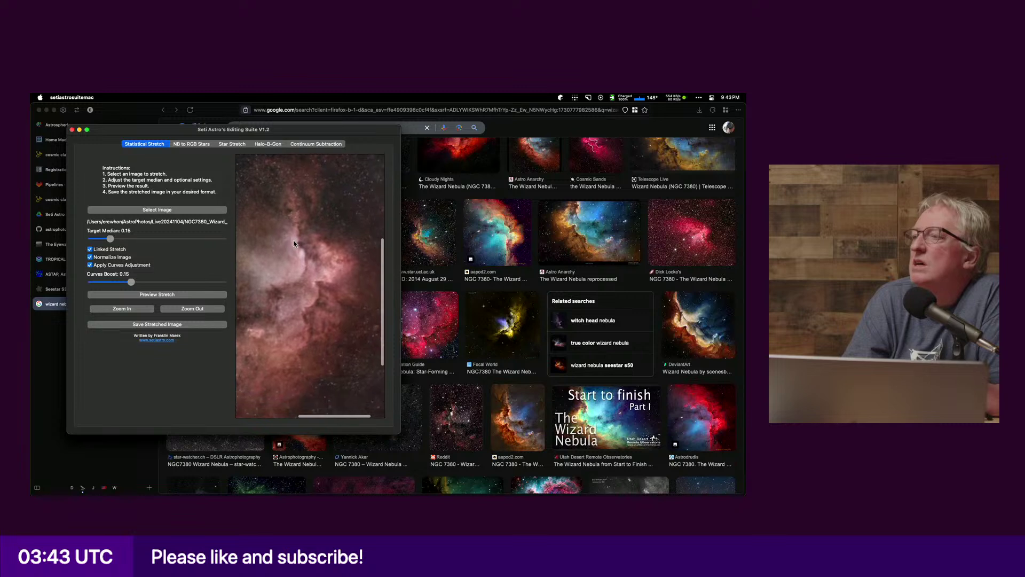
{"action": "scroll", "coordinate": [301, 301], "scroll_direction": "down", "scroll_amount": 3}
{"action": "scroll", "coordinate": [301, 302], "scroll_direction": "left", "scroll_amount": 2}
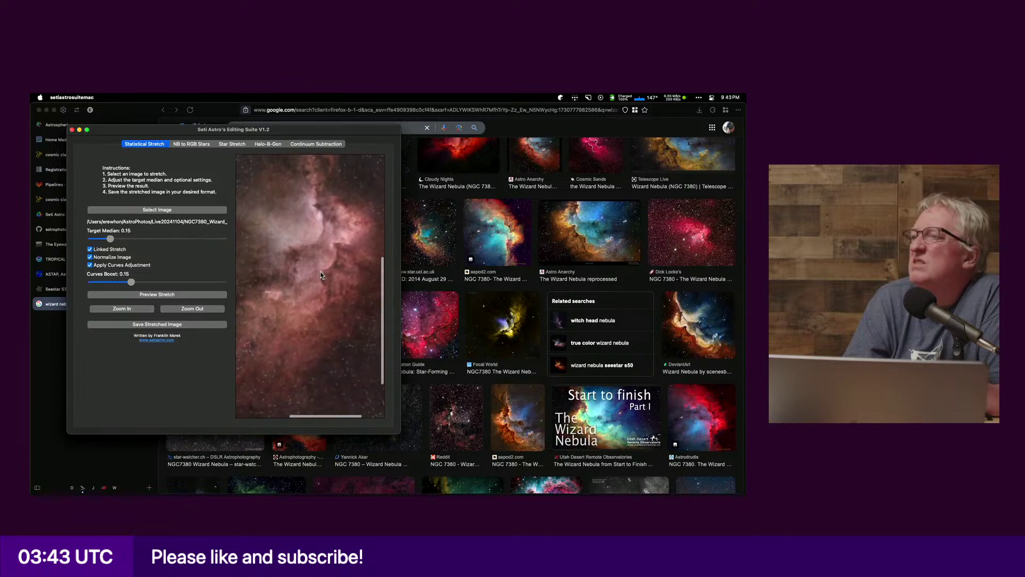
{"action": "scroll", "coordinate": [337, 281], "scroll_direction": "up", "scroll_amount": 3}
{"action": "scroll", "coordinate": [336, 281], "scroll_direction": "left", "scroll_amount": 3}
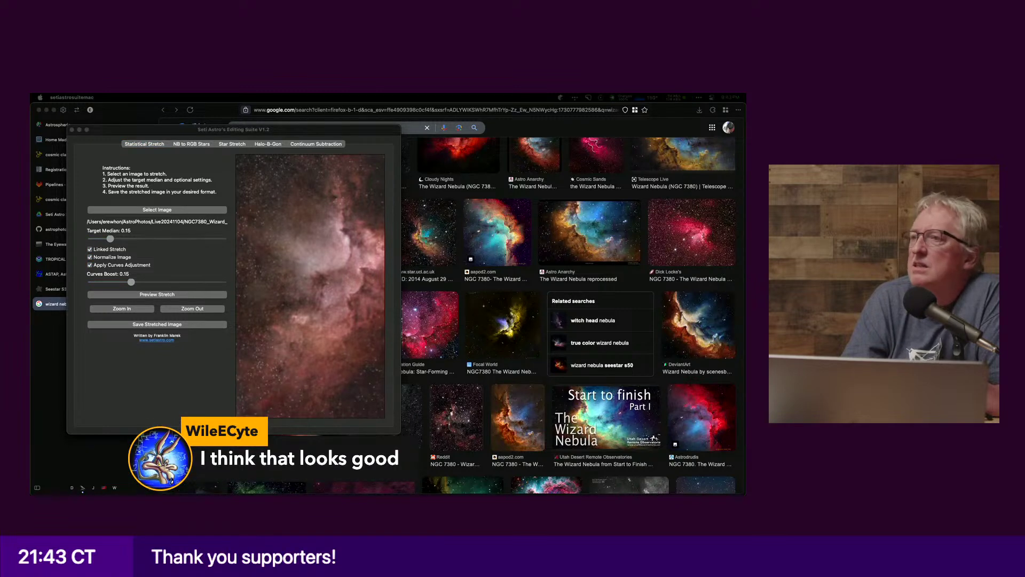
Step: Reduce the preview's magnification to judge the nebula's overall brightness and contrast against its background
{"action": "left_click", "coordinate": [203, 310]}
{"action": "left_click", "coordinate": [203, 309]}
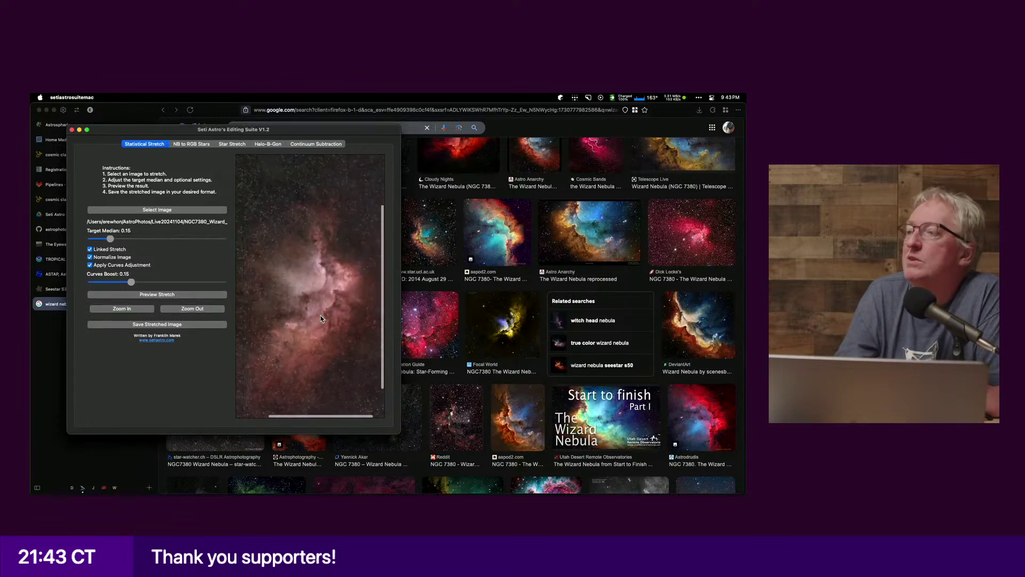
{"action": "left_click", "coordinate": [194, 311]}
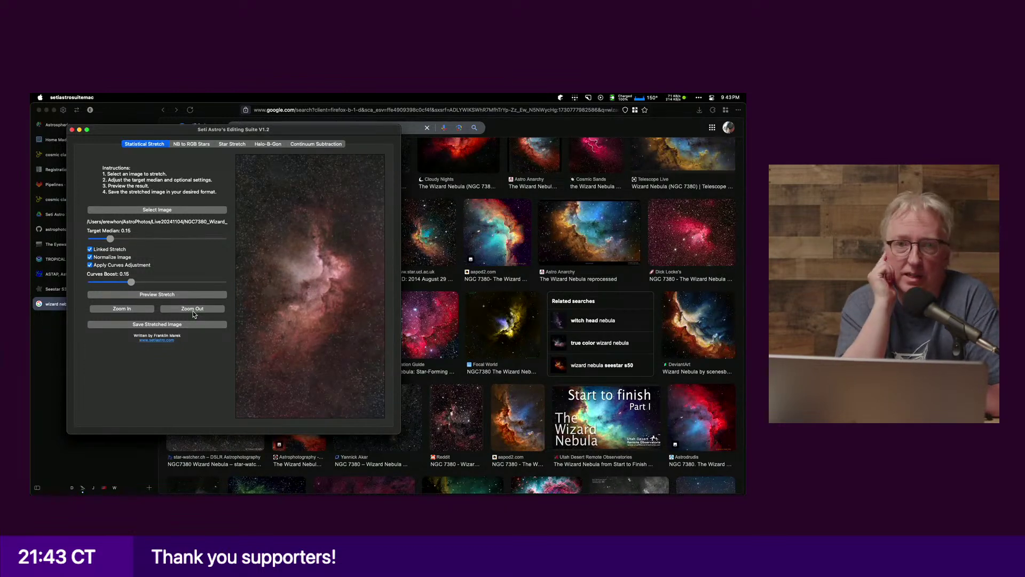
{"action": "left_click", "coordinate": [194, 310]}
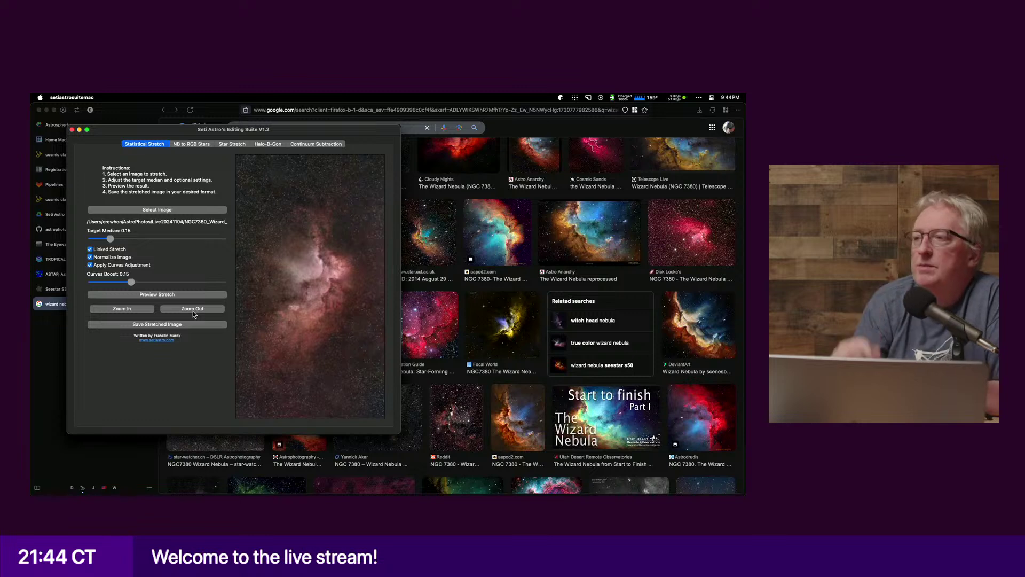
{"action": "scroll", "coordinate": [306, 303], "scroll_direction": "up", "scroll_amount": 1}
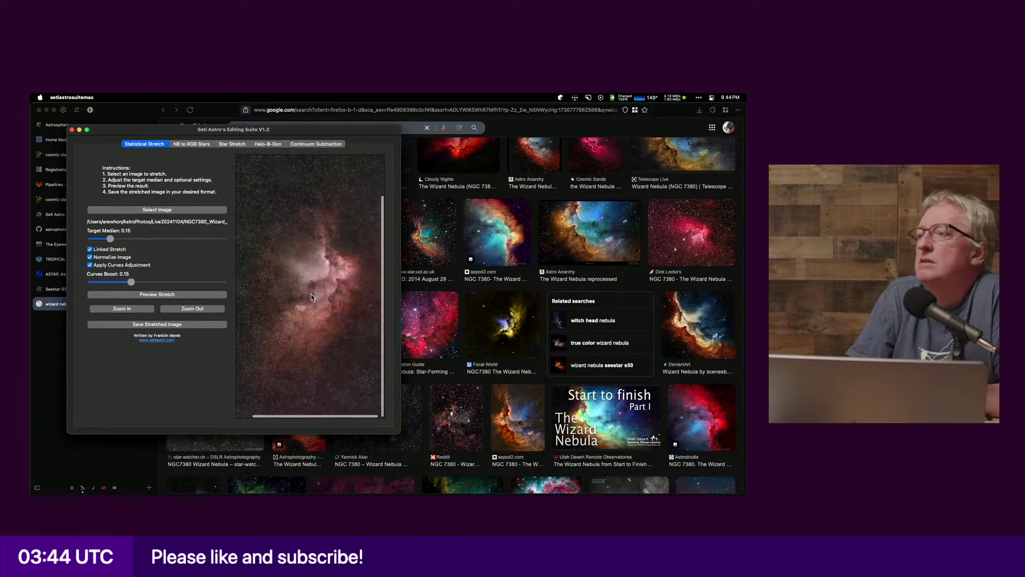
Step: Try to save the whole stretched image to Macintosh HD under the name _stretched
{"action": "left_click", "coordinate": [197, 312]}
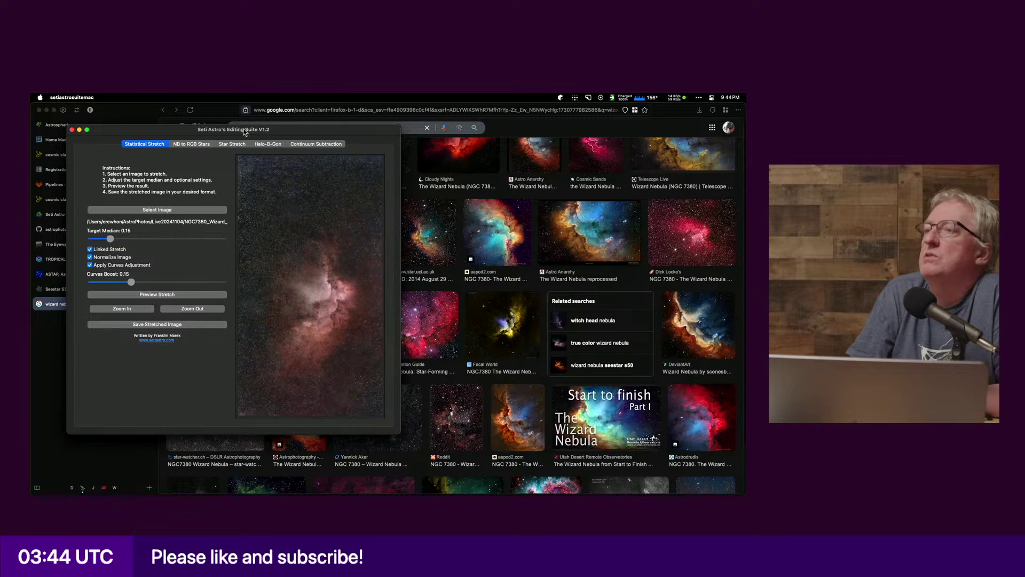
{"action": "left_click", "coordinate": [162, 326]}
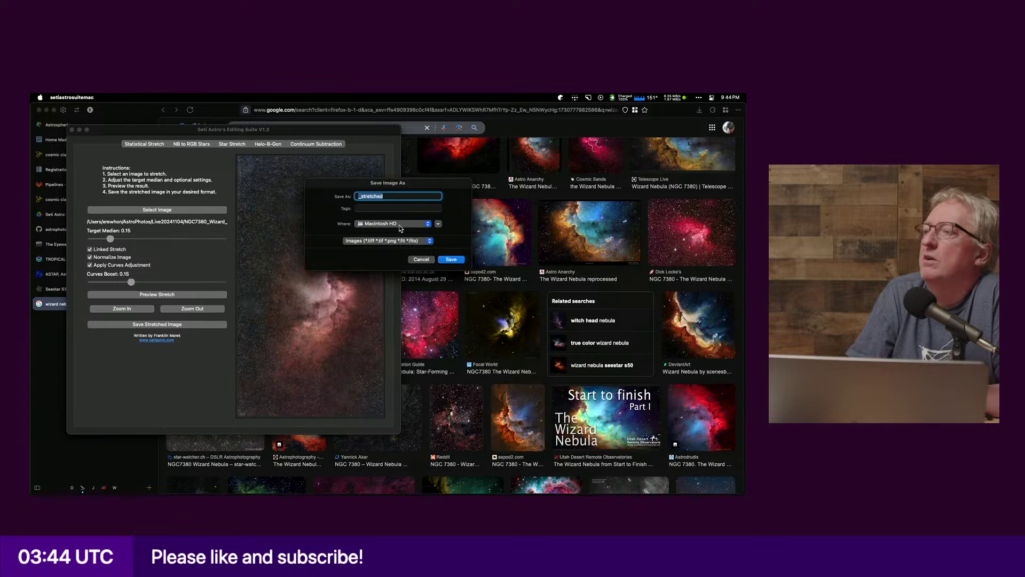
{"action": "left_click", "coordinate": [451, 259]}
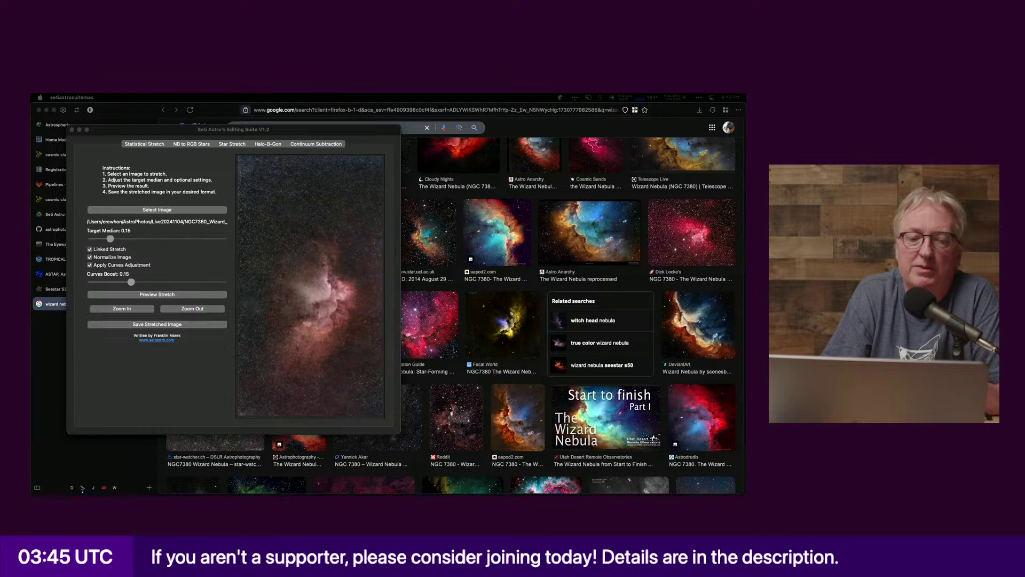
Step: Save the stretched image in the AstroPhotos/Live20241104 folder with a bit depth of 32-bit floating point
{"action": "left_click", "coordinate": [157, 324]}
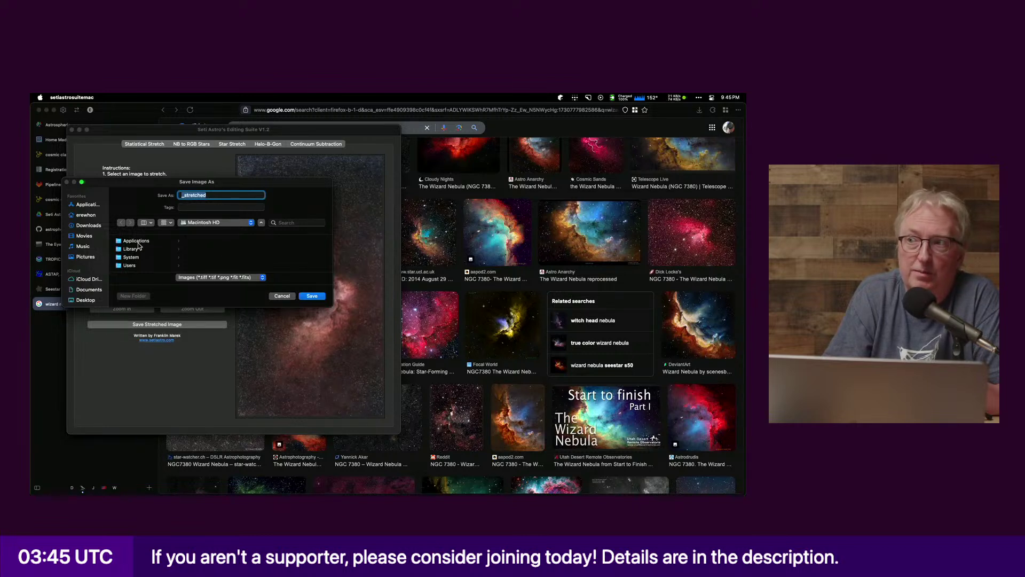
{"action": "key", "text": "Escape"}
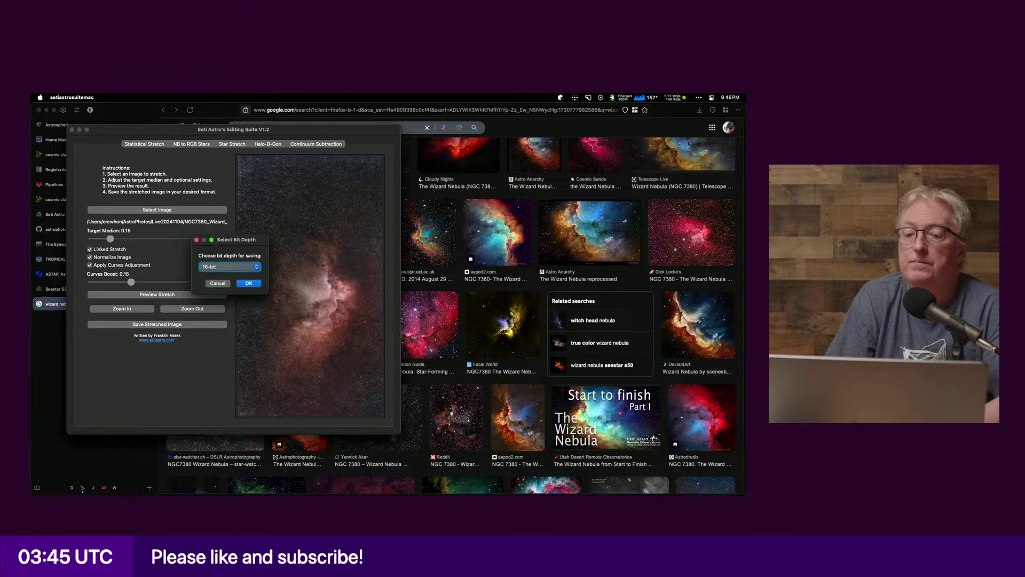
{"action": "left_click", "coordinate": [218, 268]}
{"action": "left_click", "coordinate": [224, 279]}
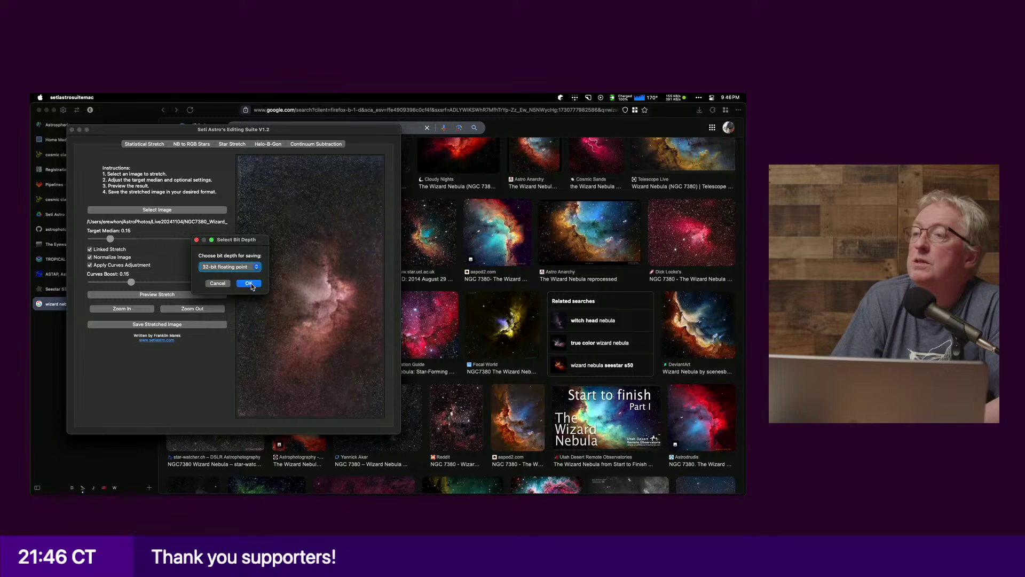
{"action": "left_click", "coordinate": [248, 284]}
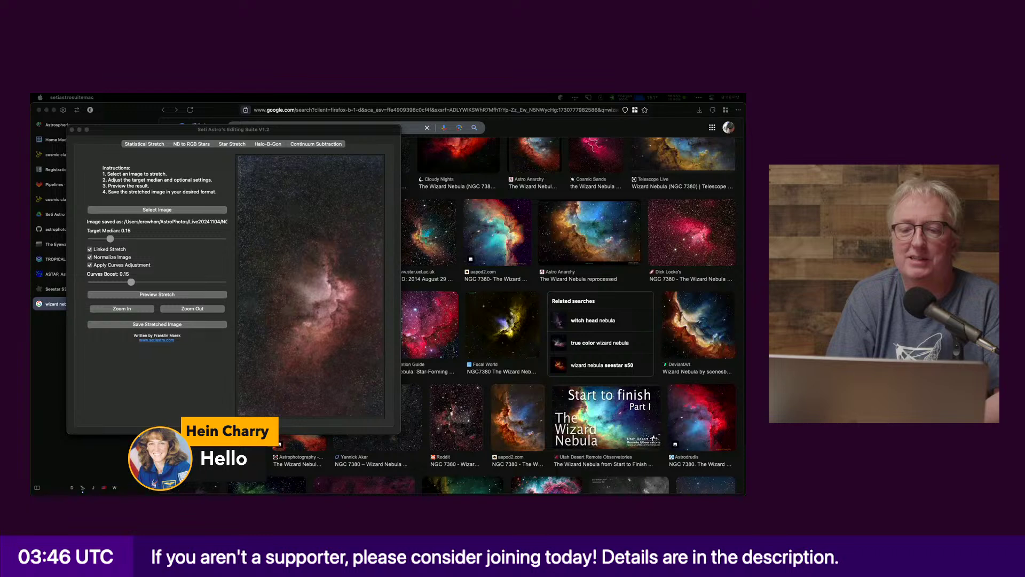
{"action": "key", "text": "super+Tab"}
{"action": "type", "text": "ls"}
{"action": "key", "text": "Return"}
{"action": "key", "text": "super+Tab"}
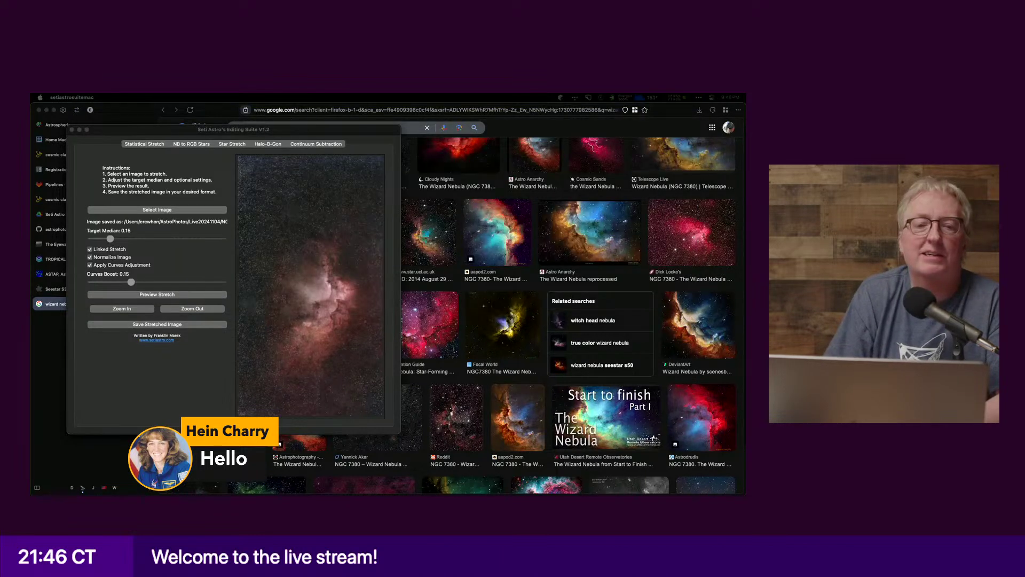
{"action": "key", "text": "super+Tab"}
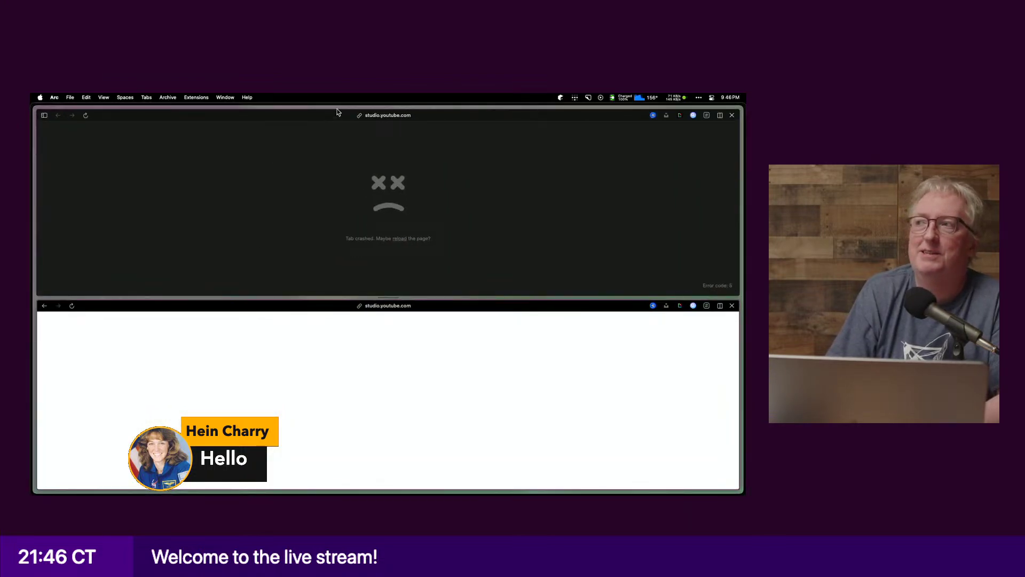
{"action": "key", "text": "super+Tab"}
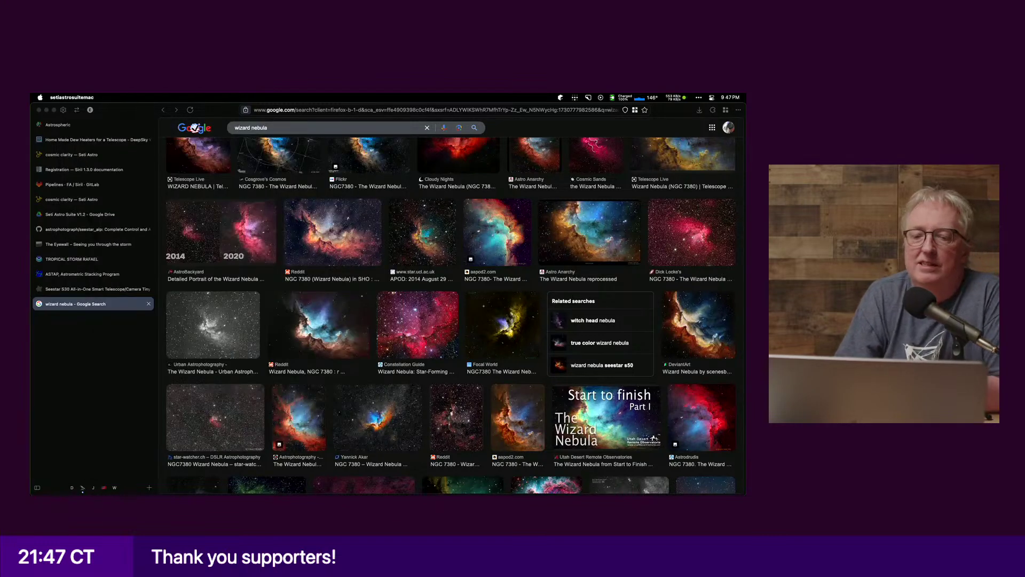
{"action": "double_click", "coordinate": [134, 132]}
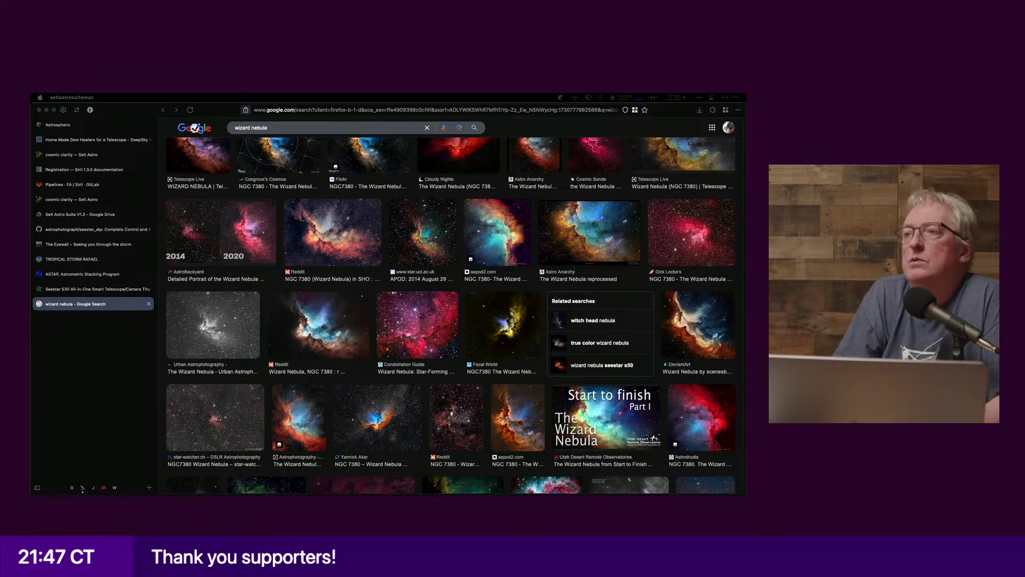
{"action": "key", "text": "super+Tab"}
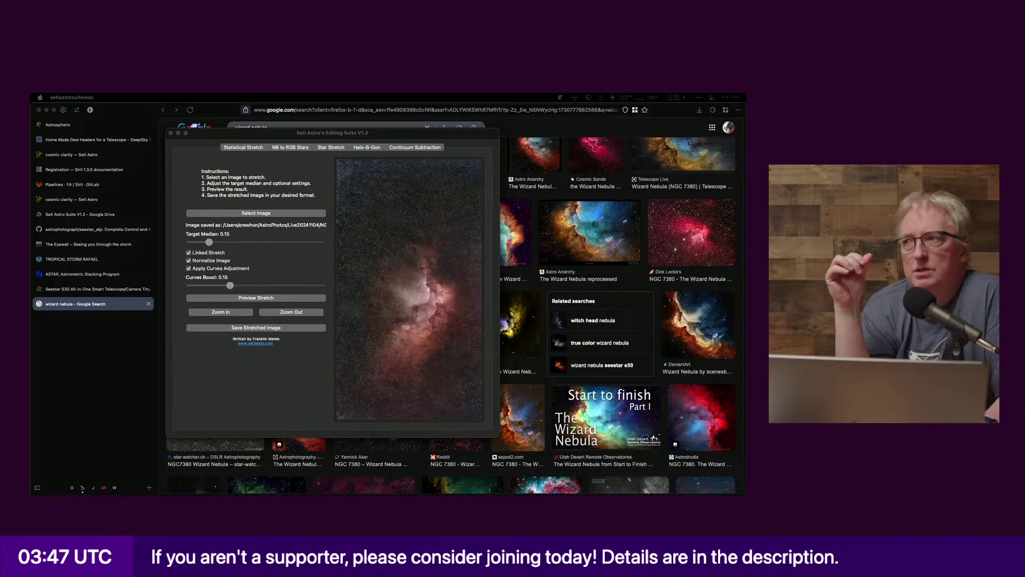
Step: Load the starmask_NGC7380 FIT file from the NGC7380_Wizard_Nebula folder as the stars-only image for Star Stretch
{"action": "left_click", "coordinate": [290, 148]}
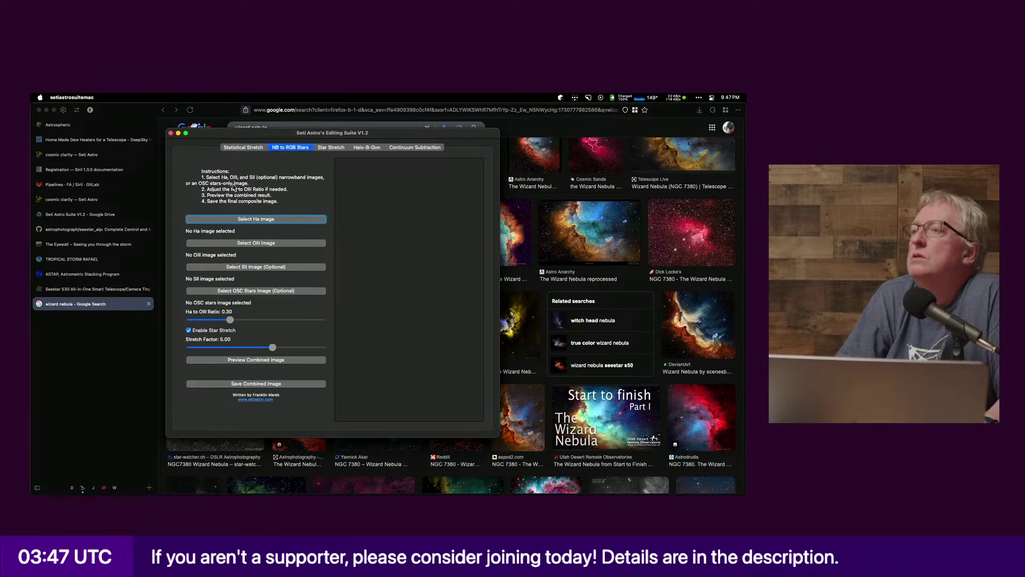
{"action": "left_click", "coordinate": [321, 149]}
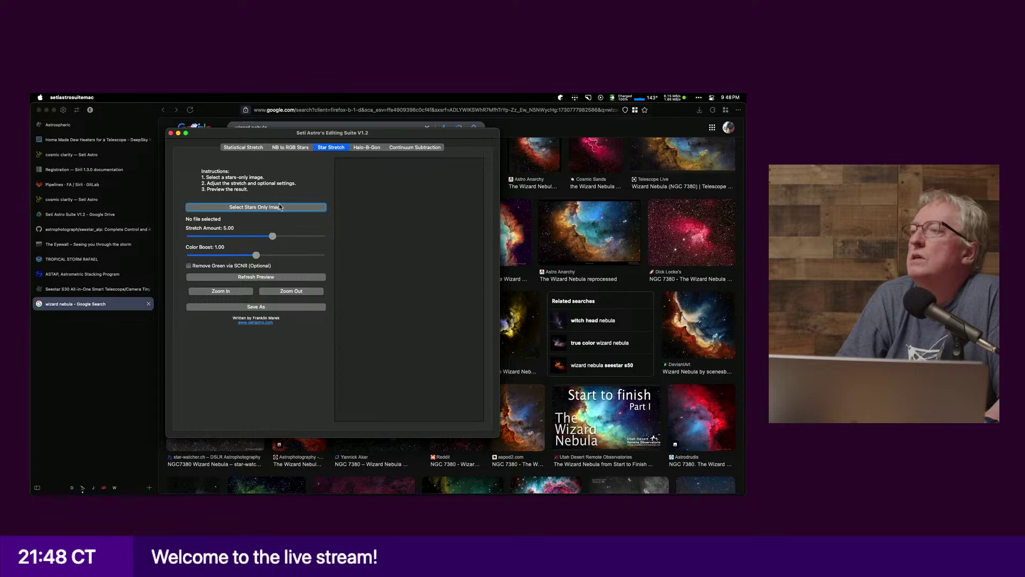
{"action": "left_click", "coordinate": [273, 207]}
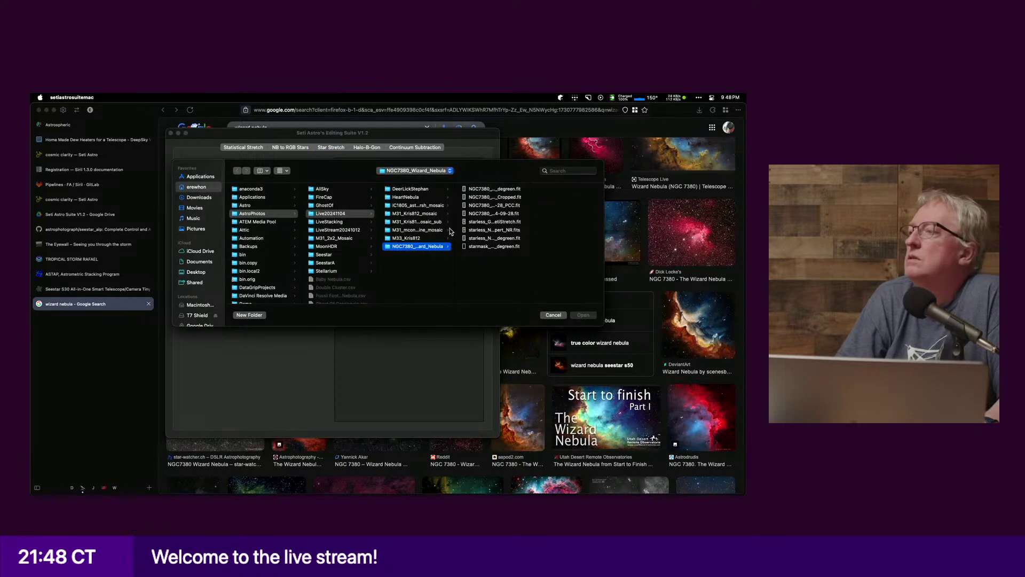
{"action": "left_click", "coordinate": [478, 247]}
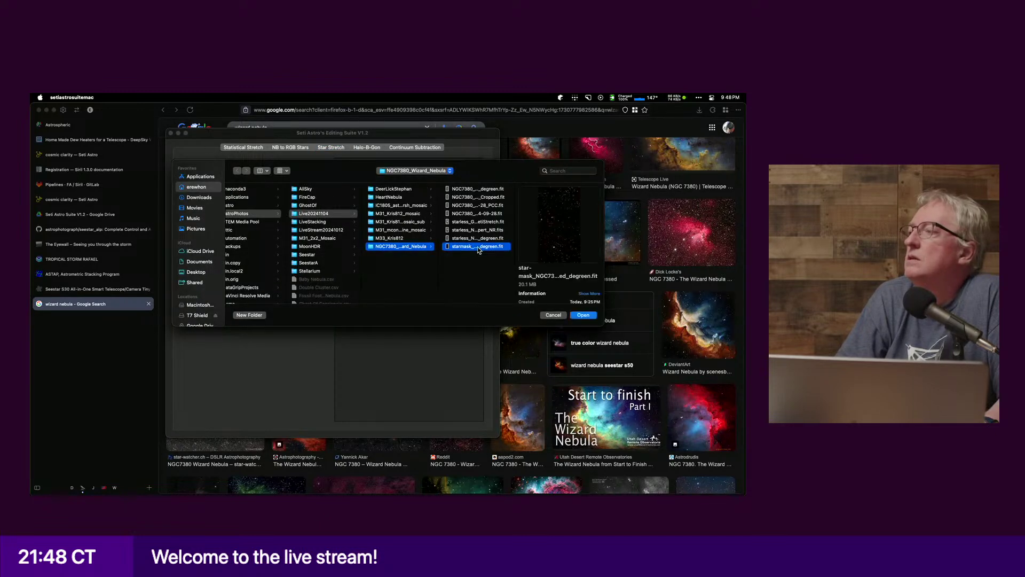
{"action": "double_click", "coordinate": [479, 247]}
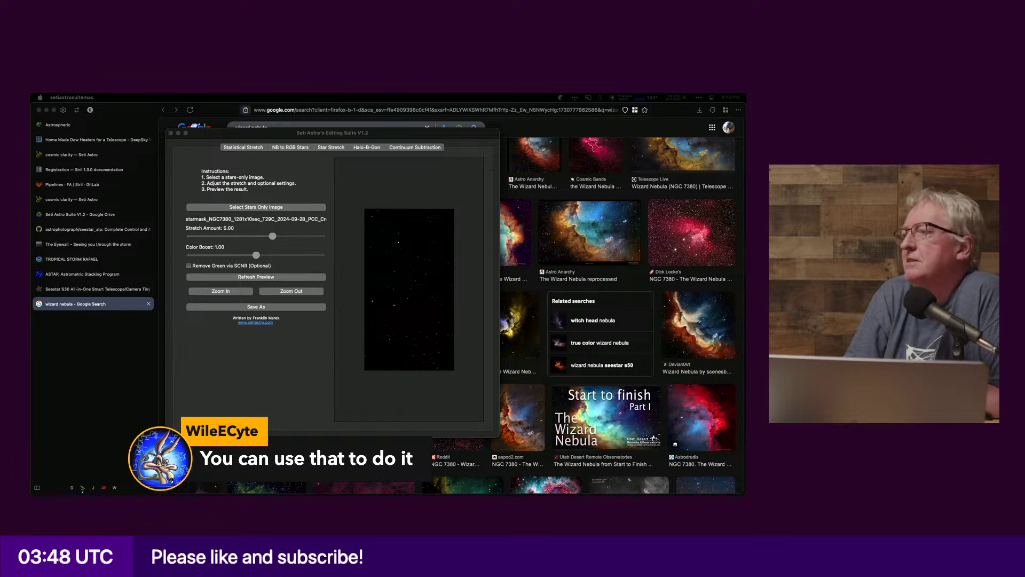
Step: Preview the star mask with a stretch amount of 8.00 and again with 5.08
{"action": "left_click_drag", "start_coordinate": [273, 237], "coordinate": [335, 241]}
{"action": "left_click", "coordinate": [257, 278]}
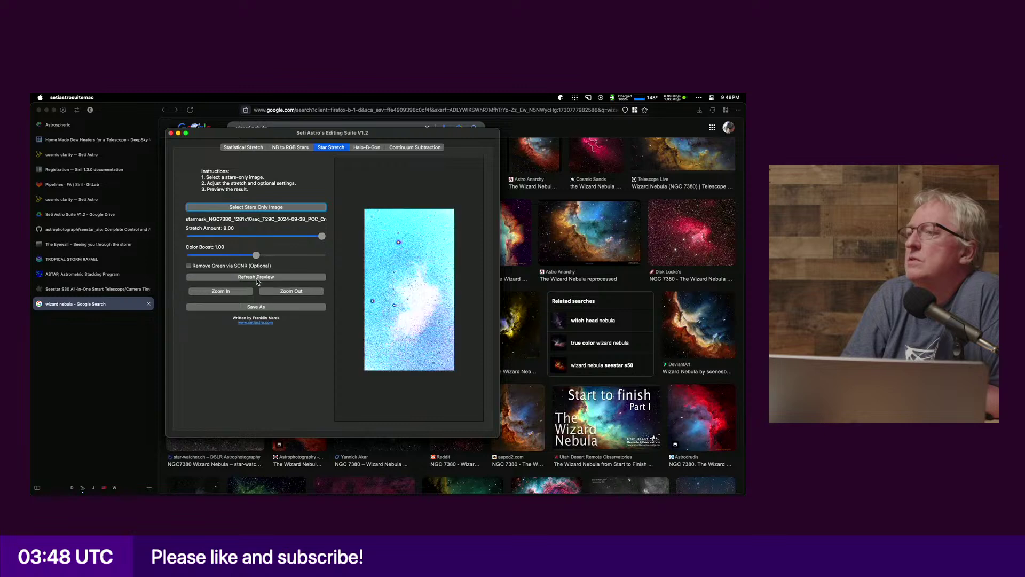
{"action": "left_click_drag", "start_coordinate": [264, 236], "coordinate": [274, 236]}
{"action": "left_click", "coordinate": [266, 278]}
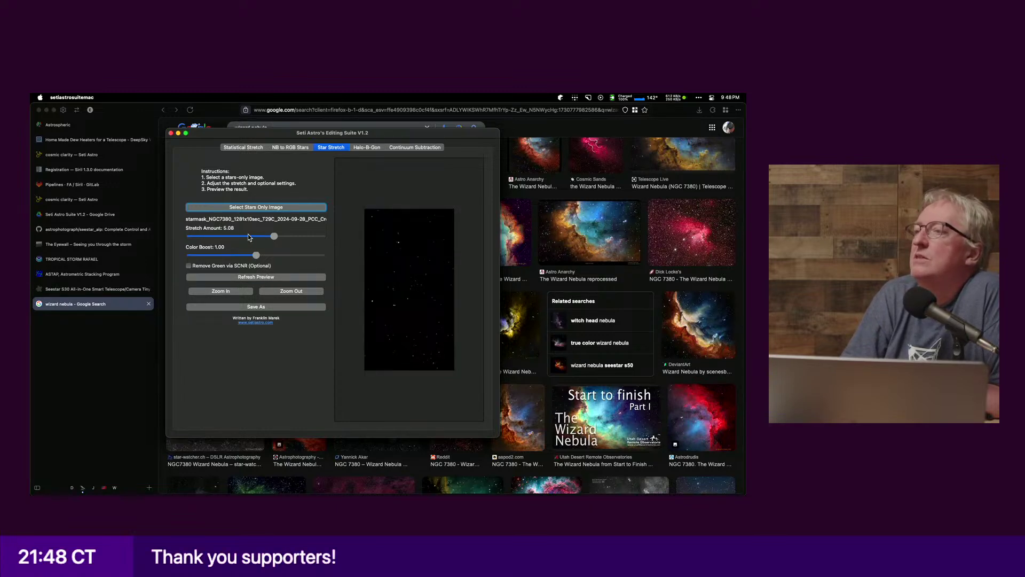
Step: Try a weaker stretch amount of 3.06 on the stars, then 5.33, refreshing the preview for each
{"action": "left_click", "coordinate": [249, 236]}
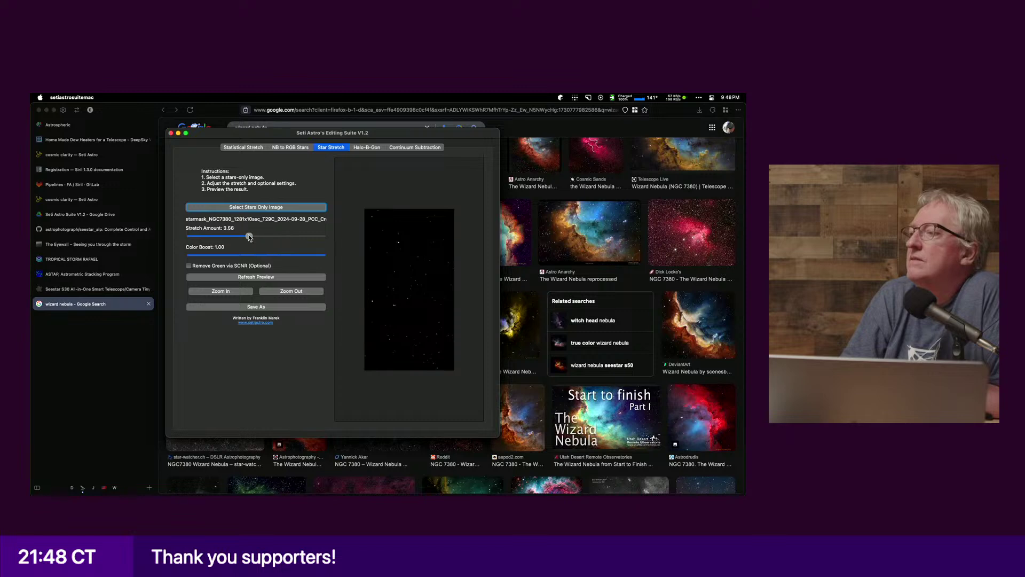
{"action": "left_click_drag", "start_coordinate": [248, 236], "coordinate": [241, 237]}
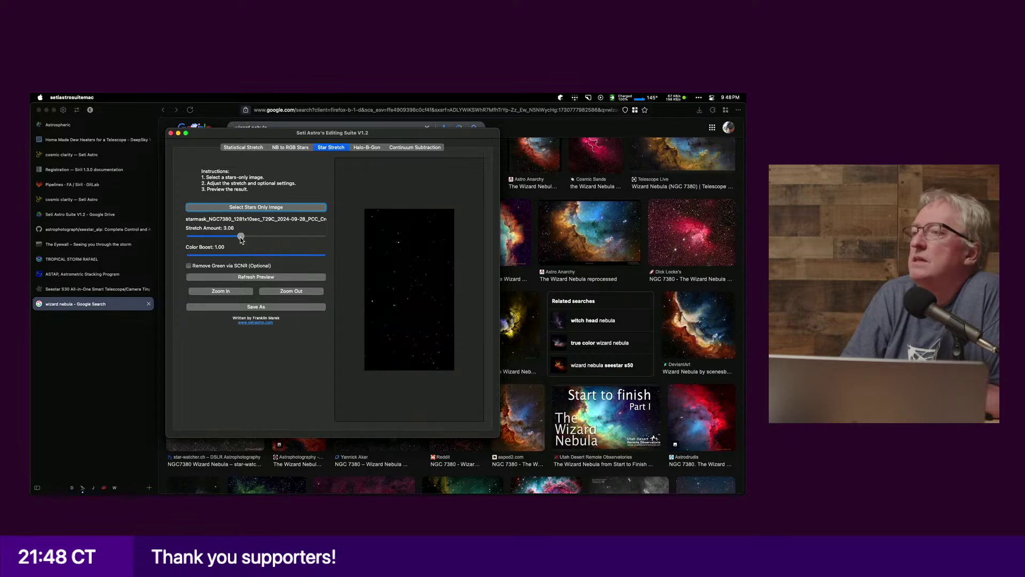
{"action": "left_click", "coordinate": [253, 277]}
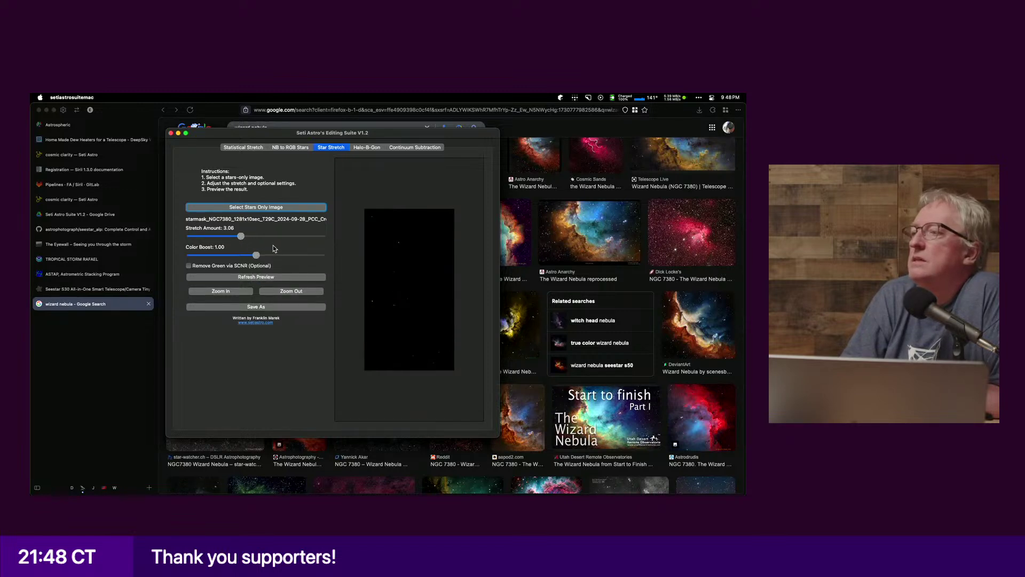
{"action": "mouse_move", "coordinate": [274, 241]}
{"action": "left_mouse_down"}
{"action": "mouse_move", "coordinate": [264, 237]}
{"action": "mouse_move", "coordinate": [278, 237]}
{"action": "left_mouse_up"}
{"action": "left_click", "coordinate": [270, 279]}
{"action": "left_click", "coordinate": [279, 278]}
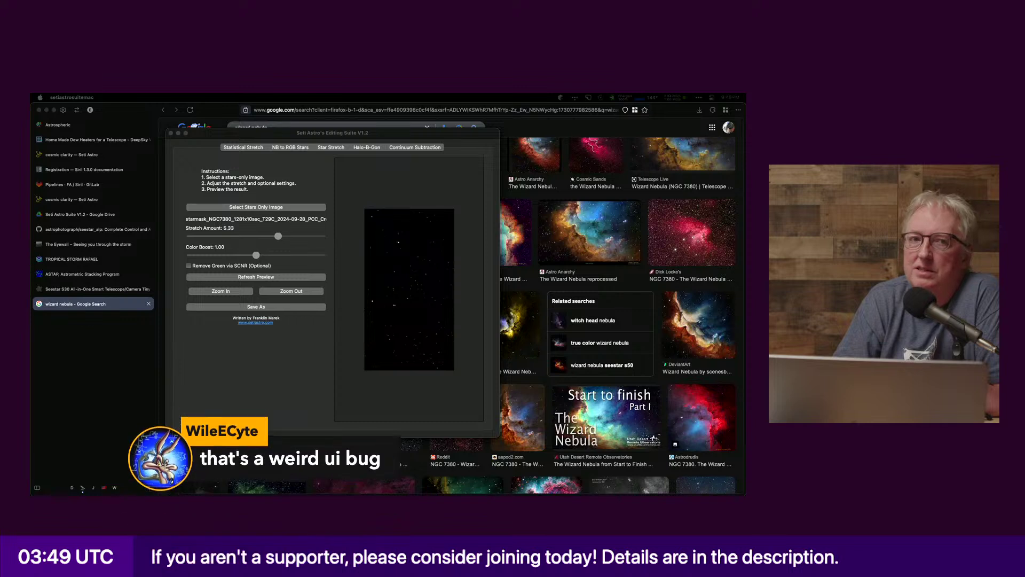
Step: Try a Color Boost of 1.39 on the stars, refresh the preview and inspect the star colours enlarged
{"action": "left_click", "coordinate": [257, 255]}
{"action": "left_click_drag", "start_coordinate": [257, 255], "coordinate": [282, 255]}
{"action": "left_click", "coordinate": [270, 279]}
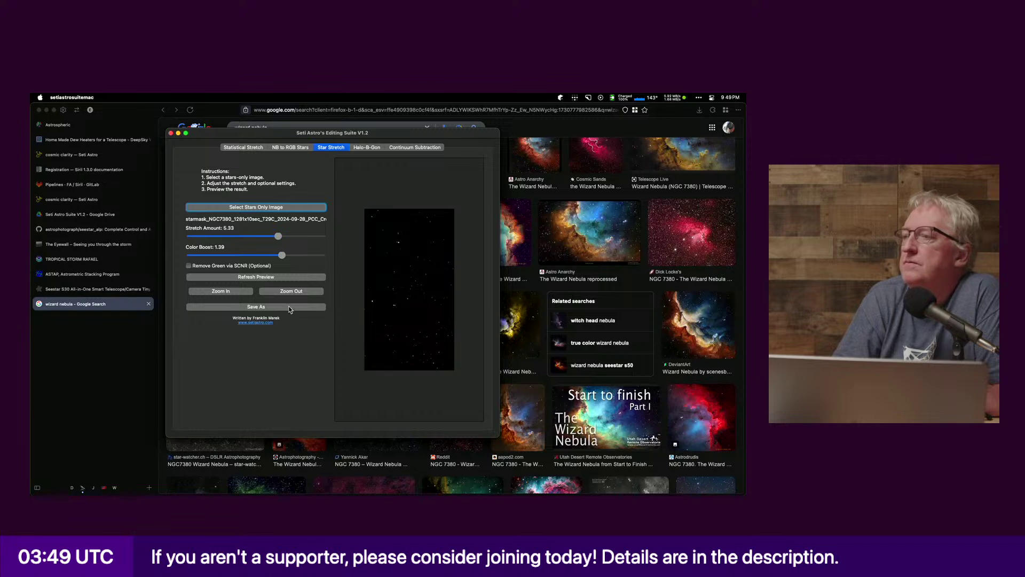
{"action": "left_click", "coordinate": [235, 293]}
{"action": "left_click", "coordinate": [235, 293]}
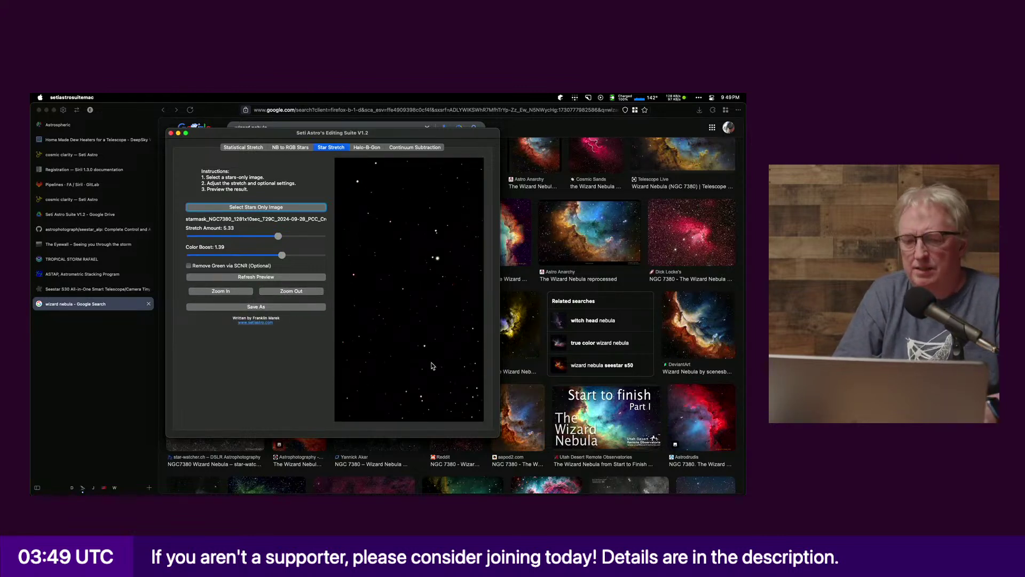
{"action": "scroll", "coordinate": [396, 313], "scroll_direction": "down", "scroll_amount": 3}
{"action": "scroll", "coordinate": [395, 314], "scroll_direction": "right", "scroll_amount": 2}
{"action": "scroll", "coordinate": [396, 313], "scroll_direction": "down", "scroll_amount": 3}
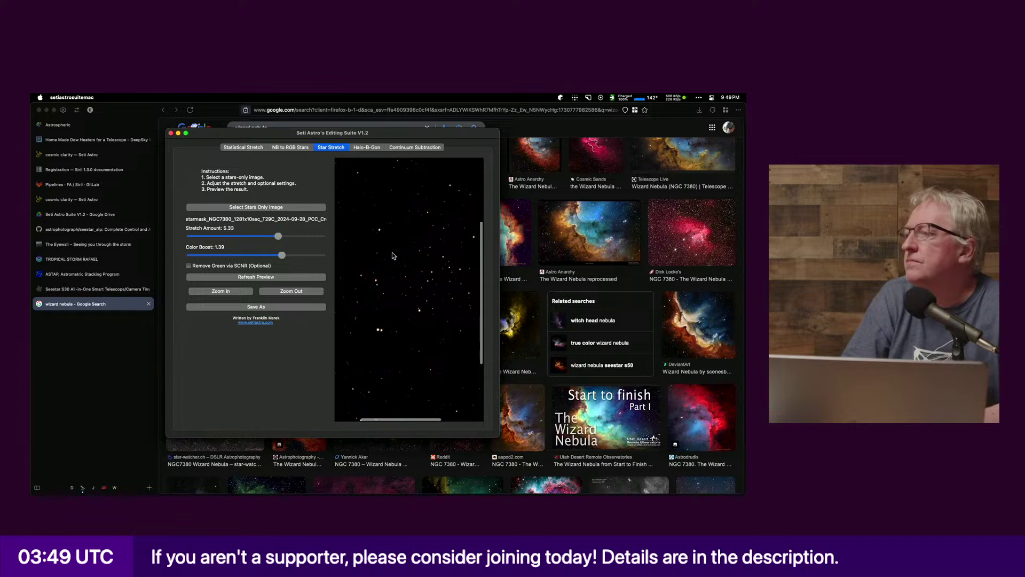
Step: Reset Color Boost to 1.00 and try a stretch amount of 5.86, refreshing the star preview for each change
{"action": "left_click_drag", "start_coordinate": [282, 254], "coordinate": [255, 258]}
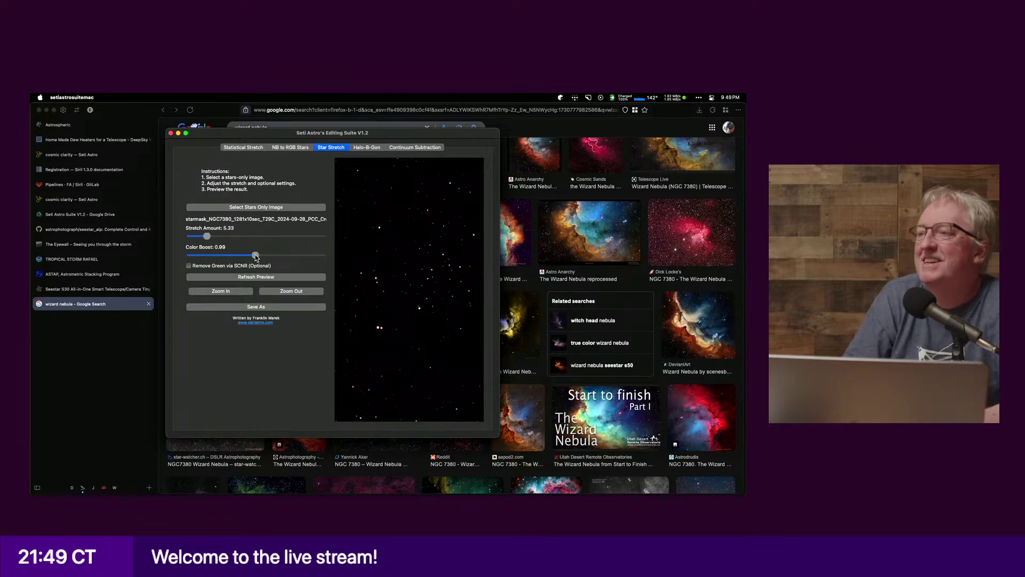
{"action": "left_click_drag", "start_coordinate": [256, 258], "coordinate": [256, 258]}
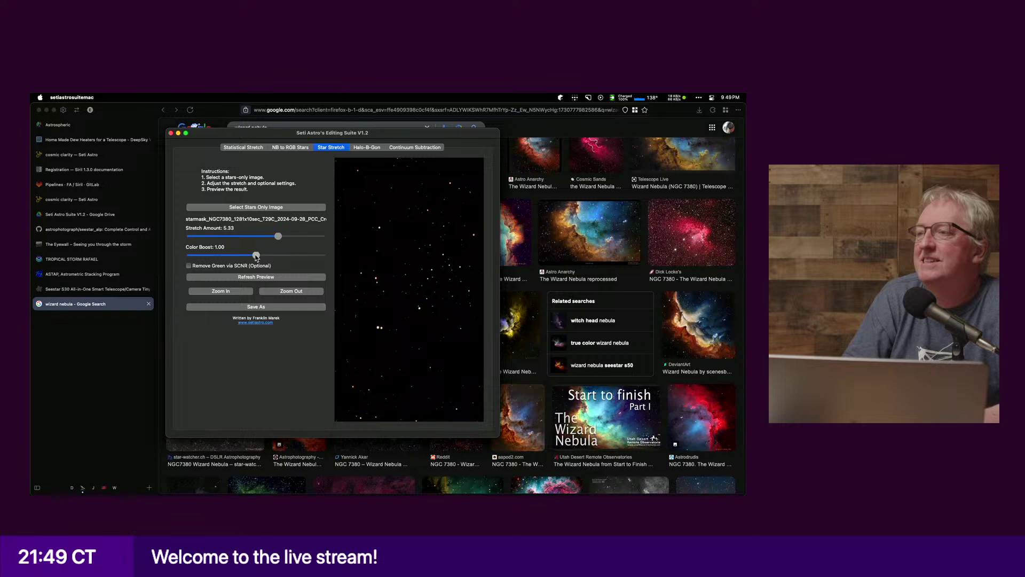
{"action": "left_click", "coordinate": [259, 277]}
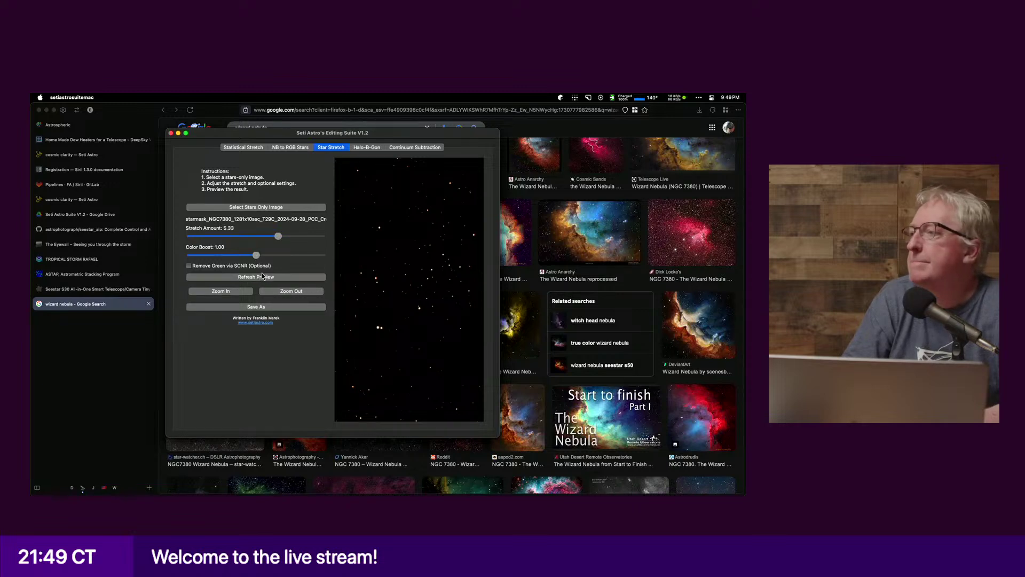
{"action": "left_click", "coordinate": [287, 240]}
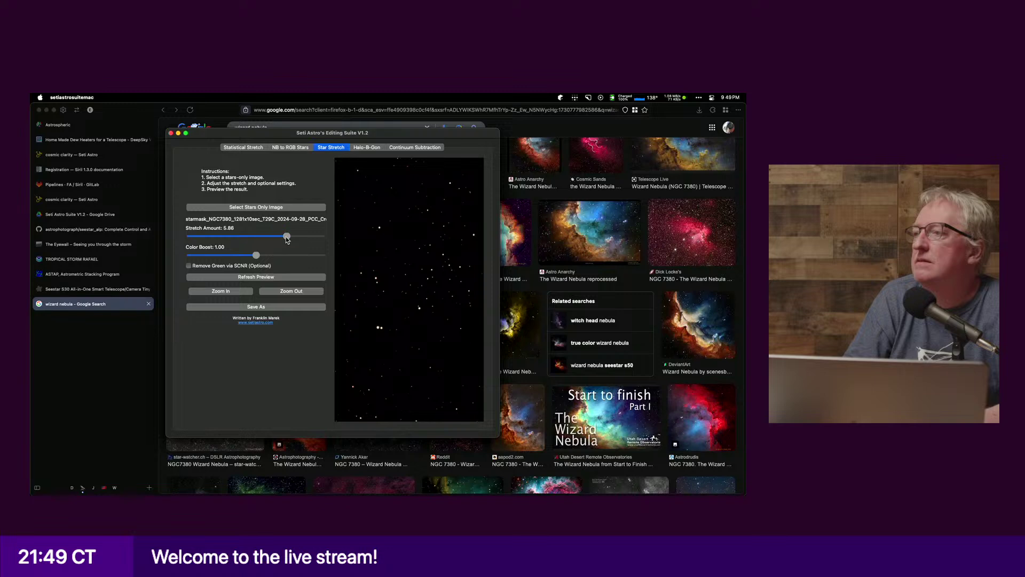
{"action": "left_click", "coordinate": [267, 274]}
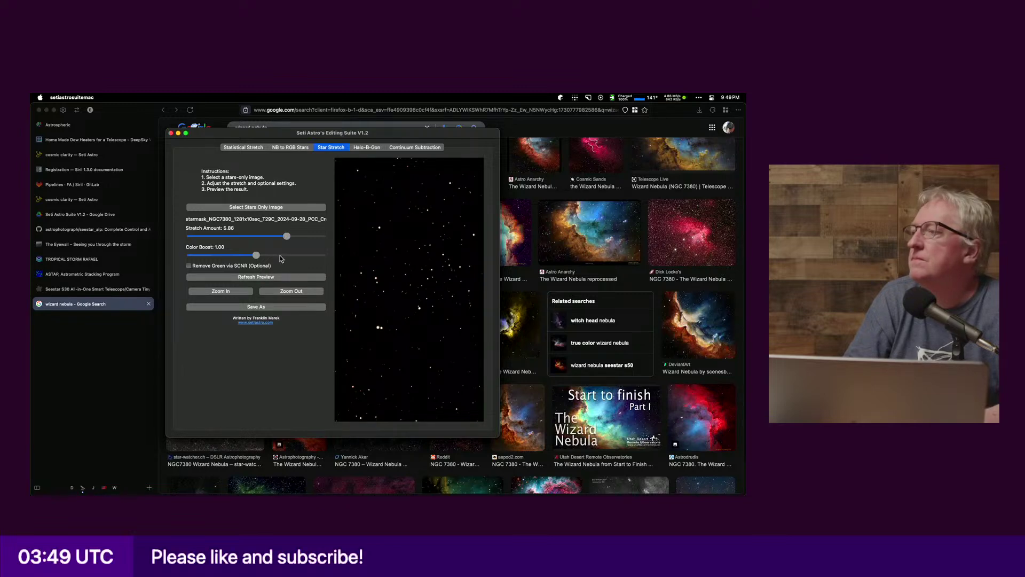
{"action": "left_click", "coordinate": [275, 277]}
Step: Set the stars' Color Boost to 1.09 and refresh the preview
{"action": "left_click", "coordinate": [262, 256]}
{"action": "left_click", "coordinate": [267, 274]}
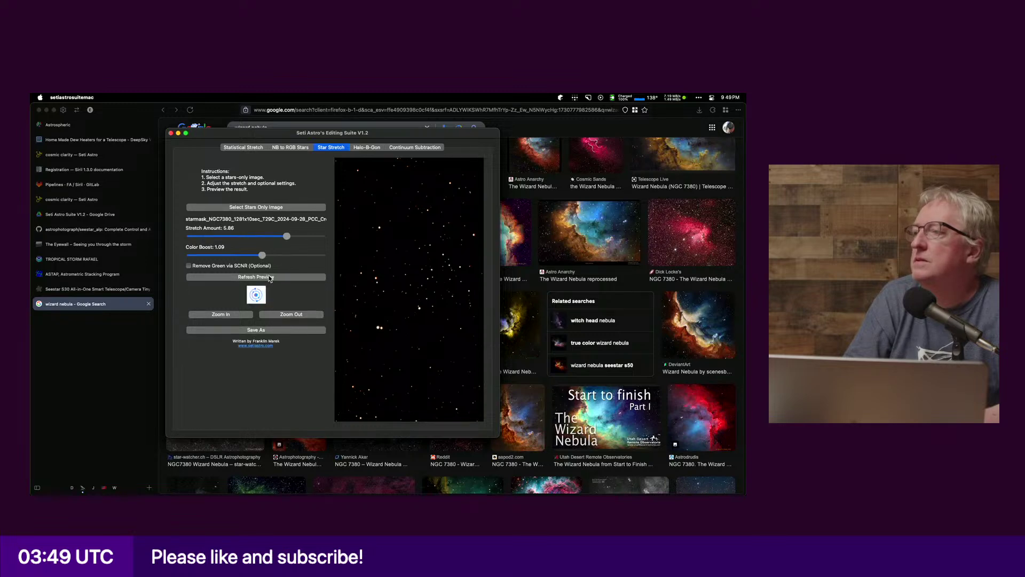
{"action": "left_click", "coordinate": [285, 278]}
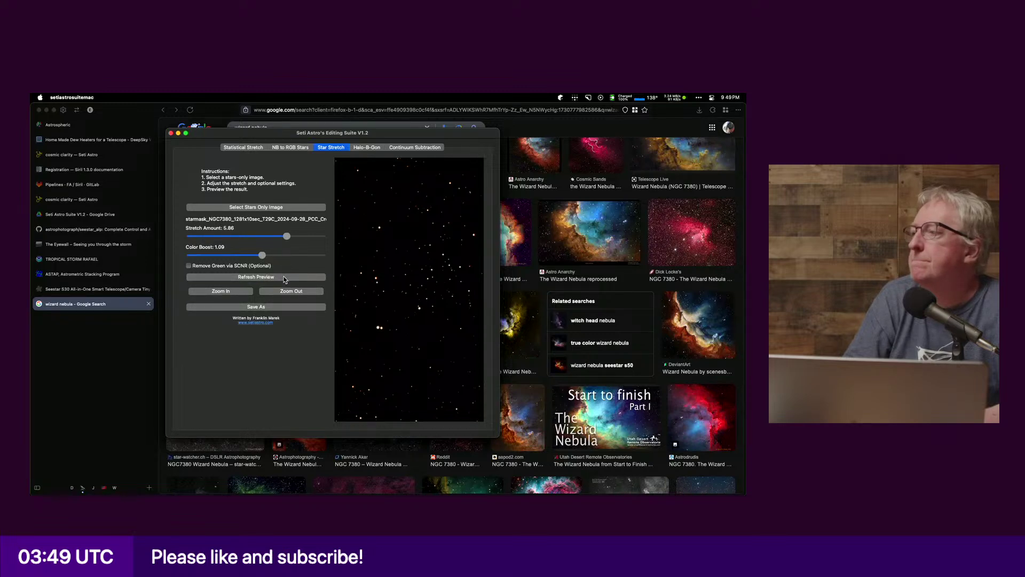
Step: Compare lower stretch amounts including 5.08 in the preview, then set the stretch amount to 5.54 and refresh
{"action": "left_click", "coordinate": [265, 236]}
{"action": "left_click_drag", "start_coordinate": [265, 237], "coordinate": [269, 237]}
{"action": "left_click", "coordinate": [268, 277]}
{"action": "left_click", "coordinate": [274, 236]}
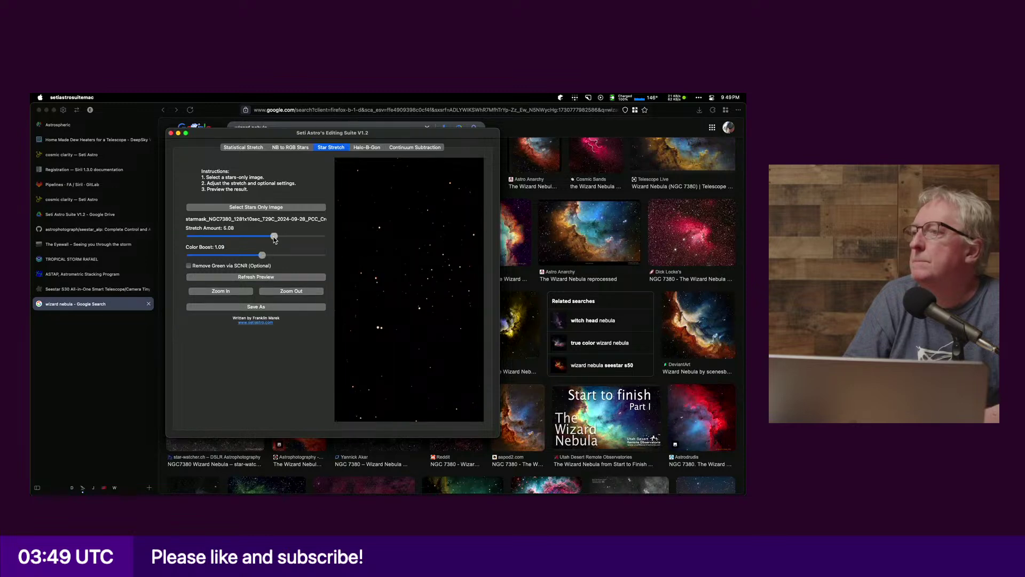
{"action": "left_click", "coordinate": [274, 277]}
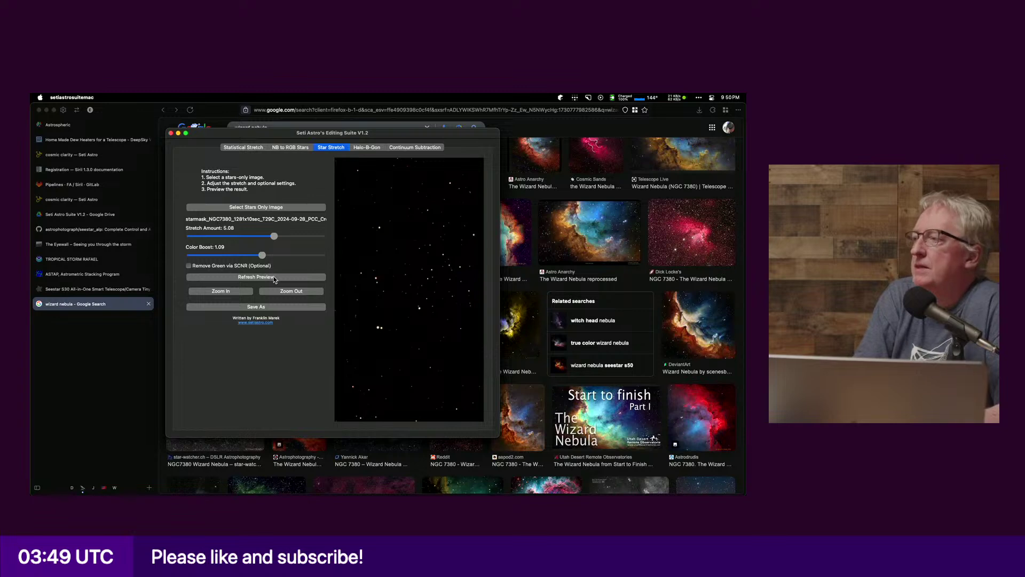
{"action": "left_click", "coordinate": [282, 237]}
{"action": "left_click", "coordinate": [277, 280]}
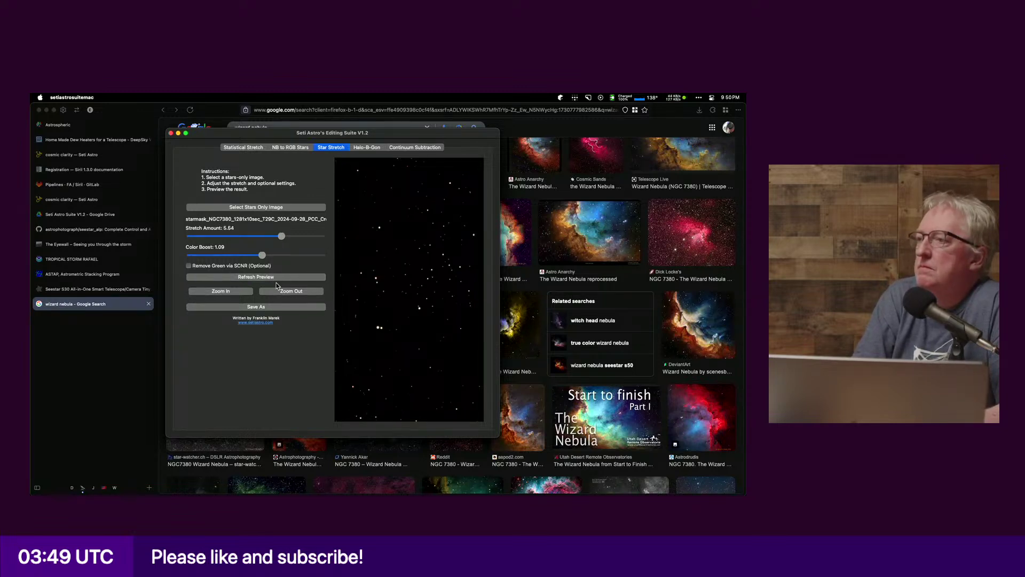
Step: Save the stretched star image in the NGC7380_Wizard_Nebula folder with the name ending in _stretched, as 32-bit floating point
{"action": "left_click", "coordinate": [270, 306]}
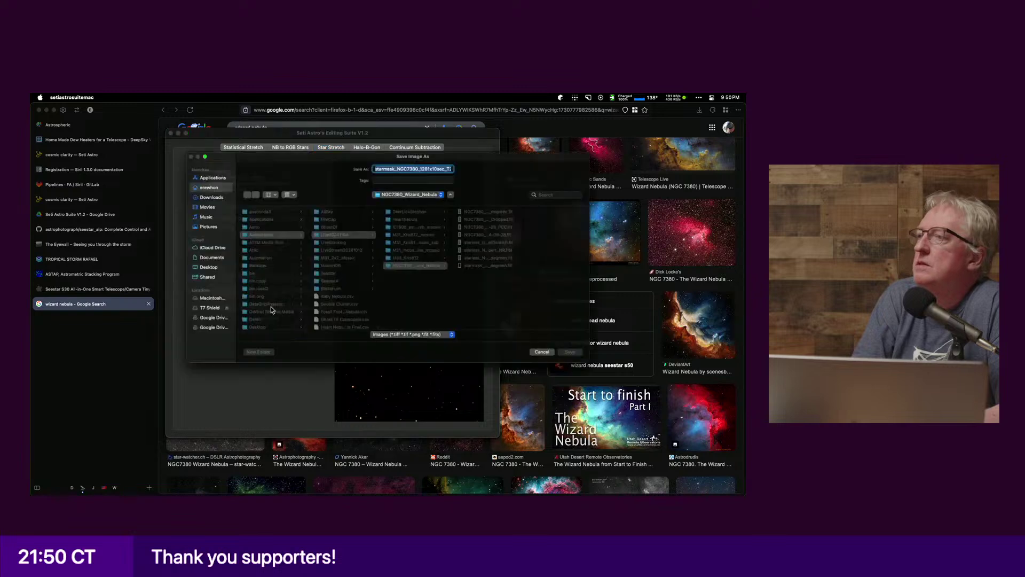
{"action": "key", "text": "Right"}
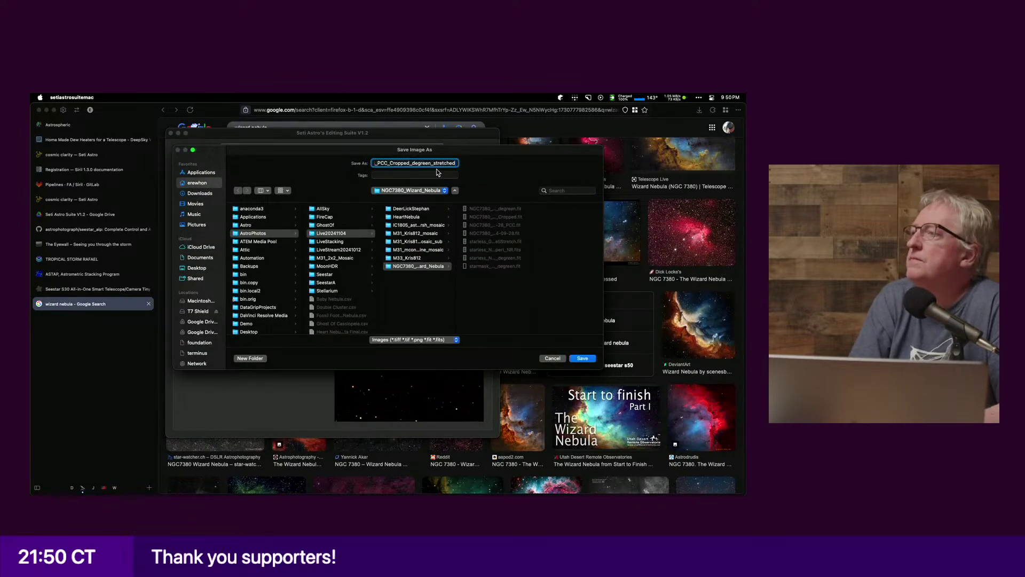
{"action": "left_click", "coordinate": [582, 358]}
{"action": "left_click", "coordinate": [338, 272]}
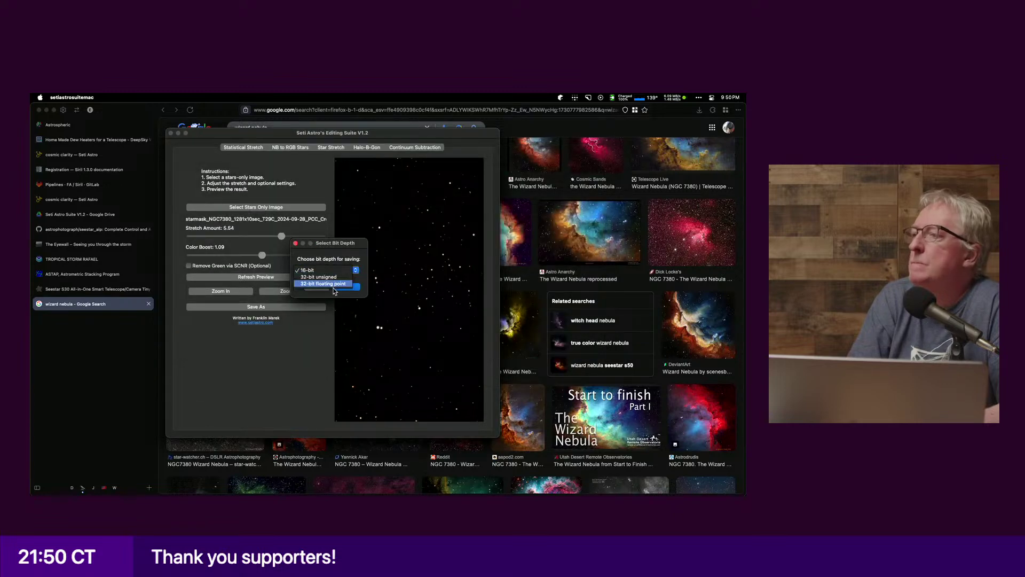
{"action": "left_click", "coordinate": [335, 285]}
{"action": "left_click", "coordinate": [345, 291]}
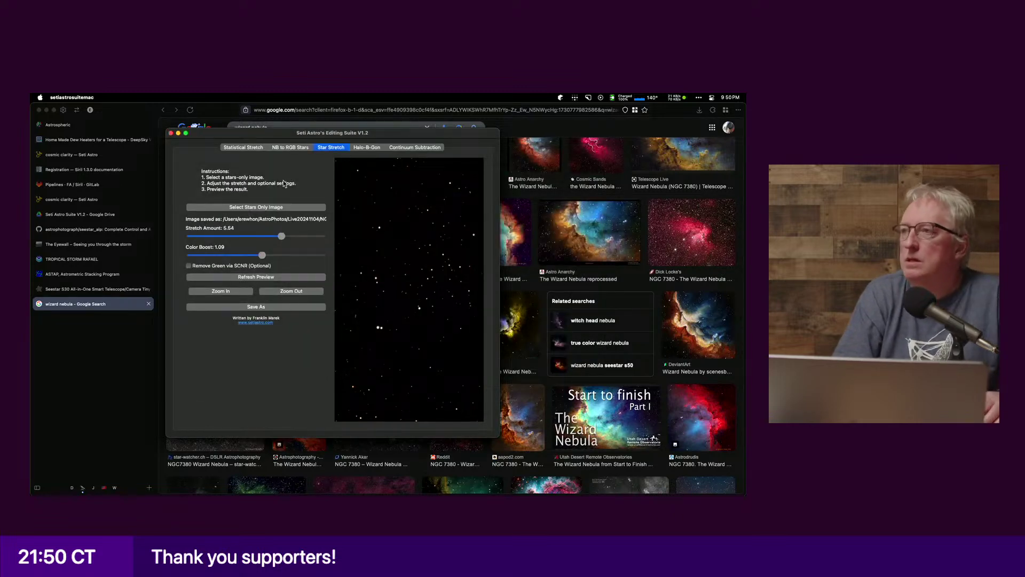
Step: Load the starmask_NGC7380 image into the Halo-B-Gon tool
{"action": "left_click", "coordinate": [367, 147]}
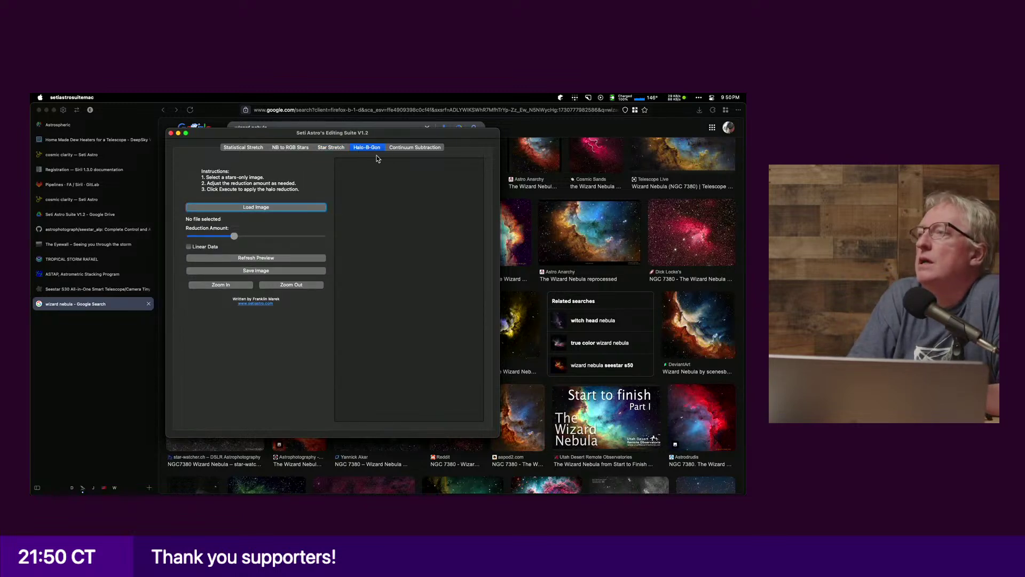
{"action": "left_click", "coordinate": [271, 209]}
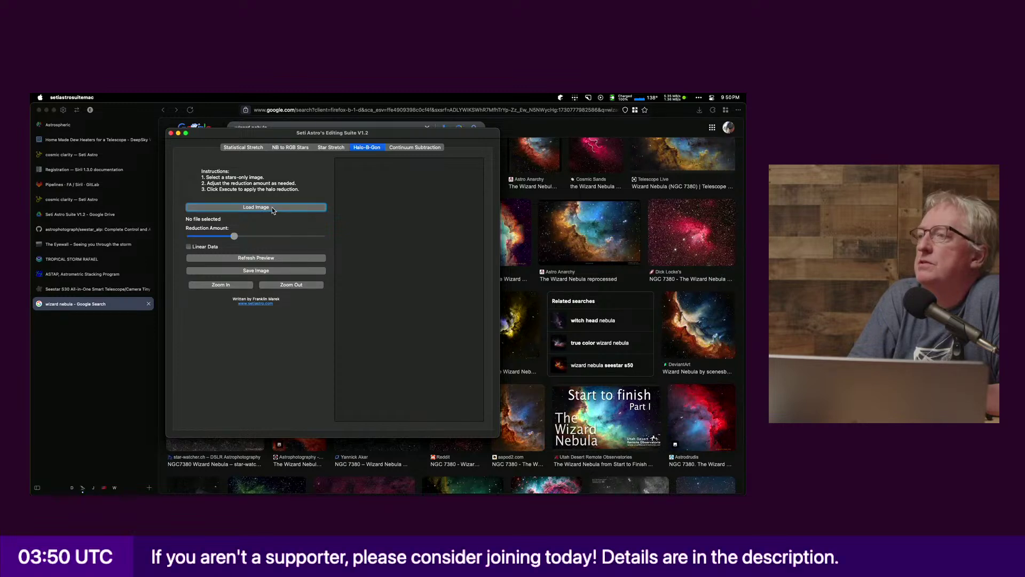
{"action": "left_click", "coordinate": [473, 254]}
{"action": "double_click", "coordinate": [473, 254]}
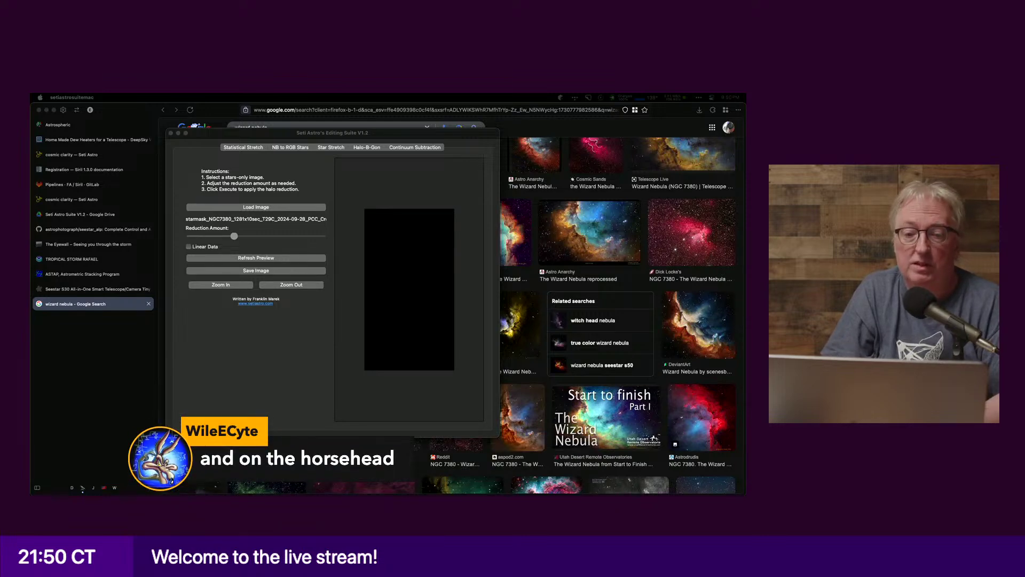
Step: Switch to the Finder and take a quick look at the GhostOfCassiopeia image
{"action": "key", "text": "super+Tab"}
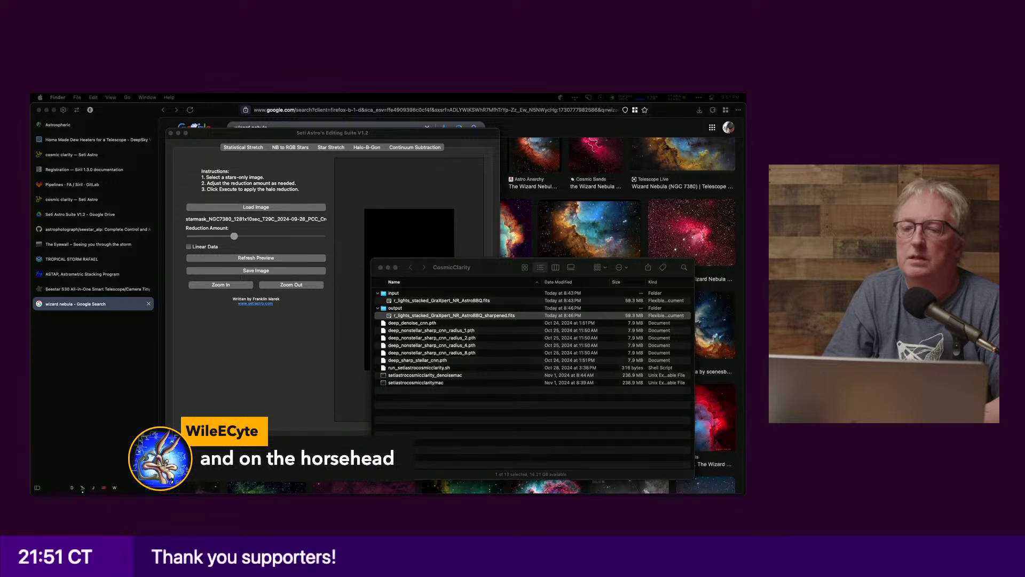
{"action": "key", "text": "space"}
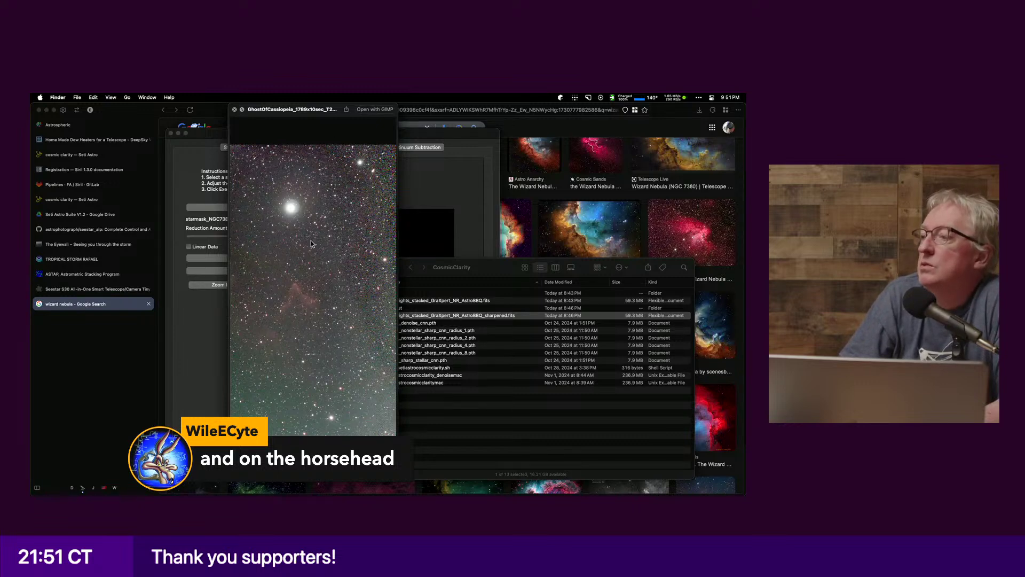
{"action": "key", "text": "space"}
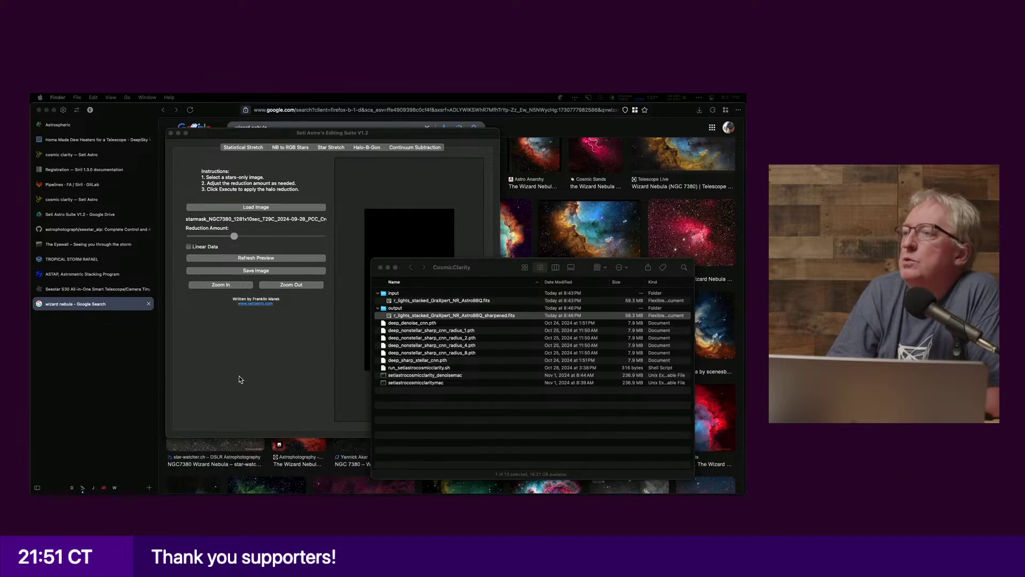
Step: Return to Seti Astro's Editing Suite and look over the Continuum Subtraction tool
{"action": "left_click", "coordinate": [278, 329]}
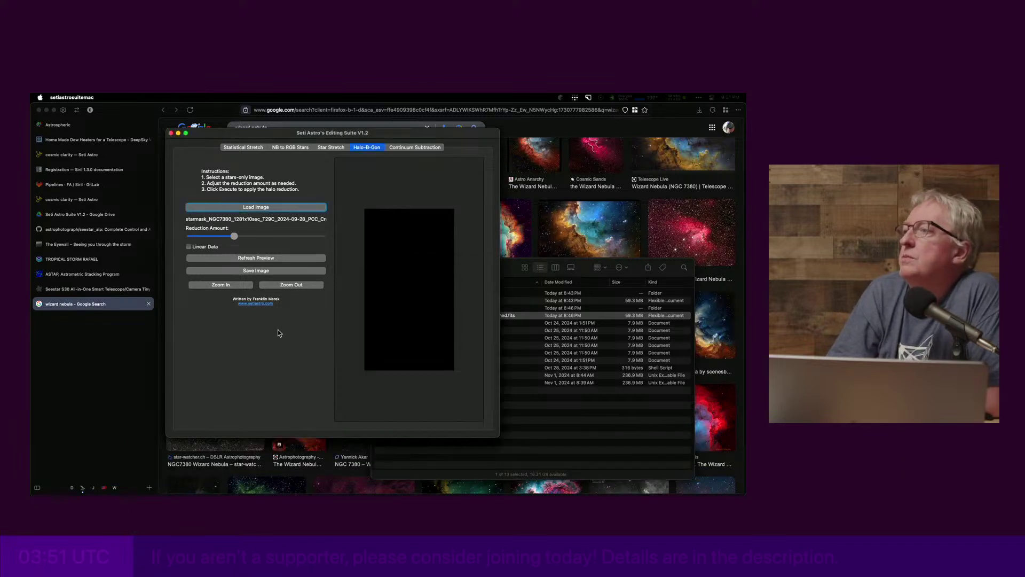
{"action": "left_click", "coordinate": [404, 149]}
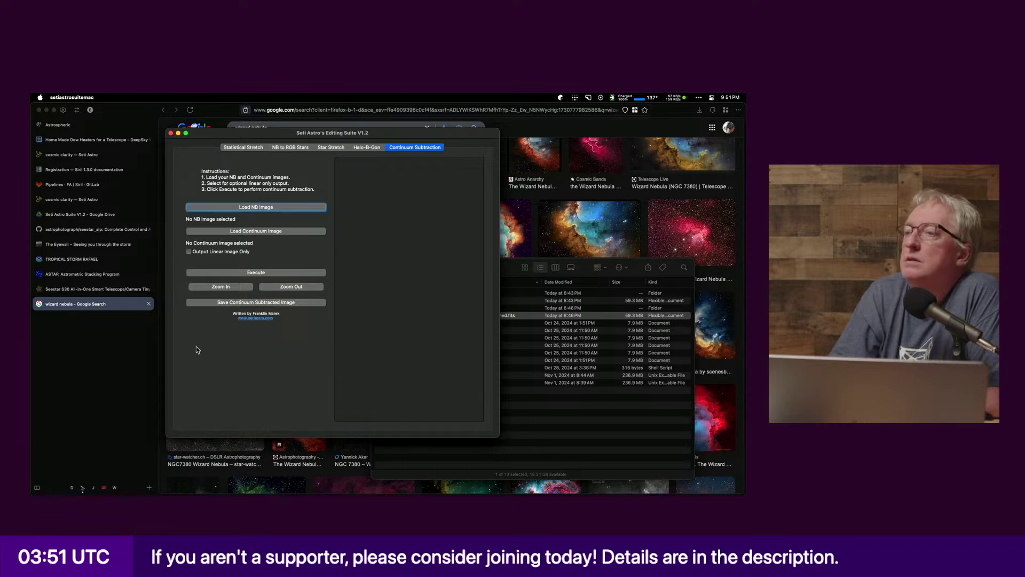
Step: Hide the browser, the Seti Astro suite and the GraXpert window
{"action": "left_click", "coordinate": [97, 382]}
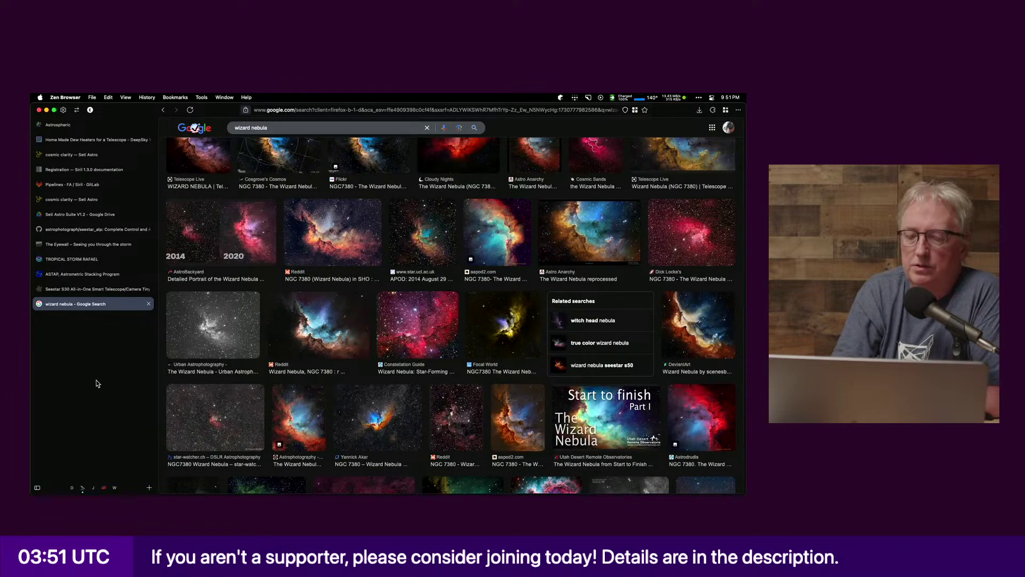
{"action": "key", "text": "super+Tab"}
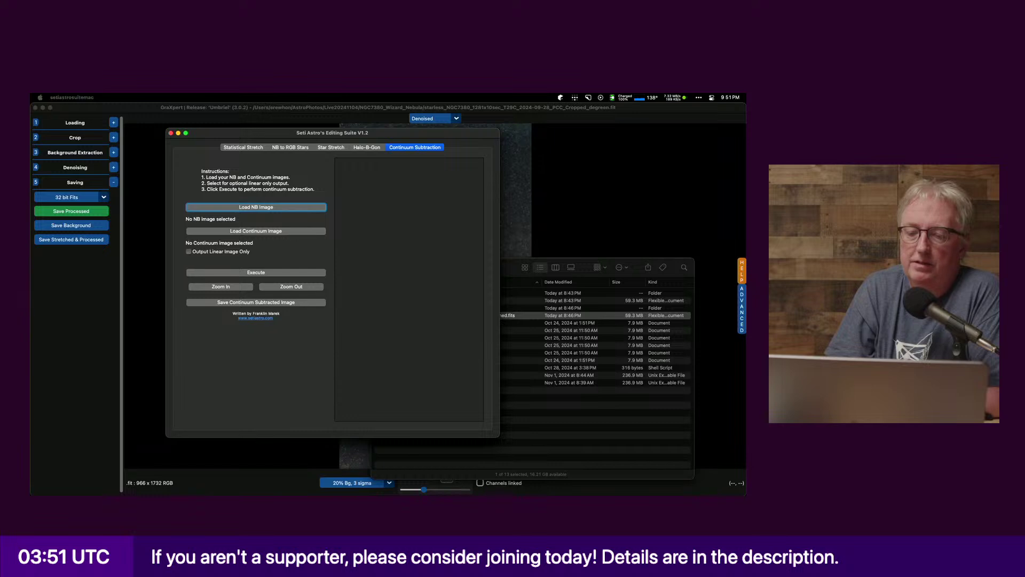
{"action": "key", "text": "space"}
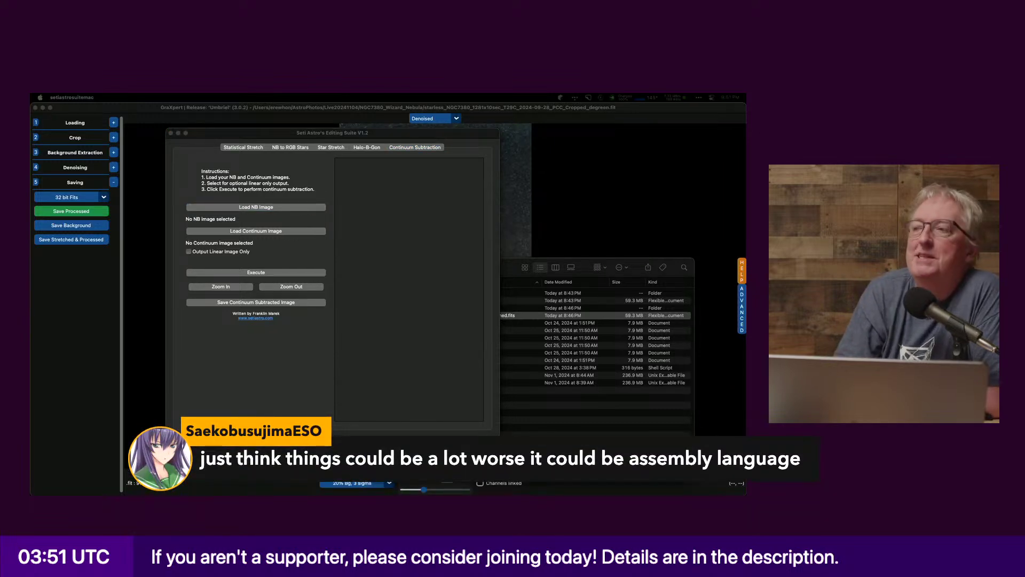
{"action": "left_click_drag", "start_coordinate": [234, 133], "coordinate": [31, 192]}
{"action": "key", "text": "super+h"}
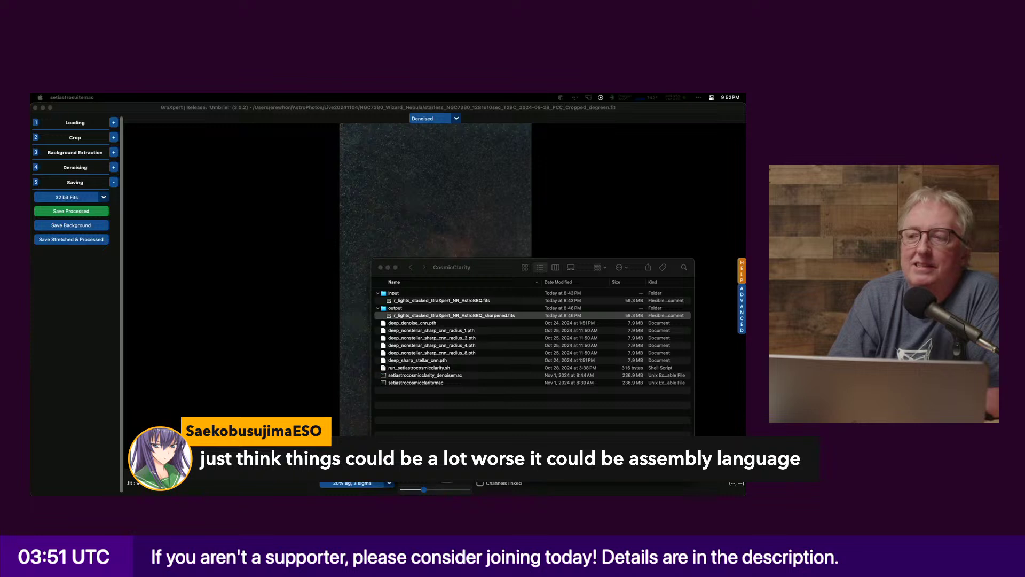
{"action": "left_click", "coordinate": [218, 138]}
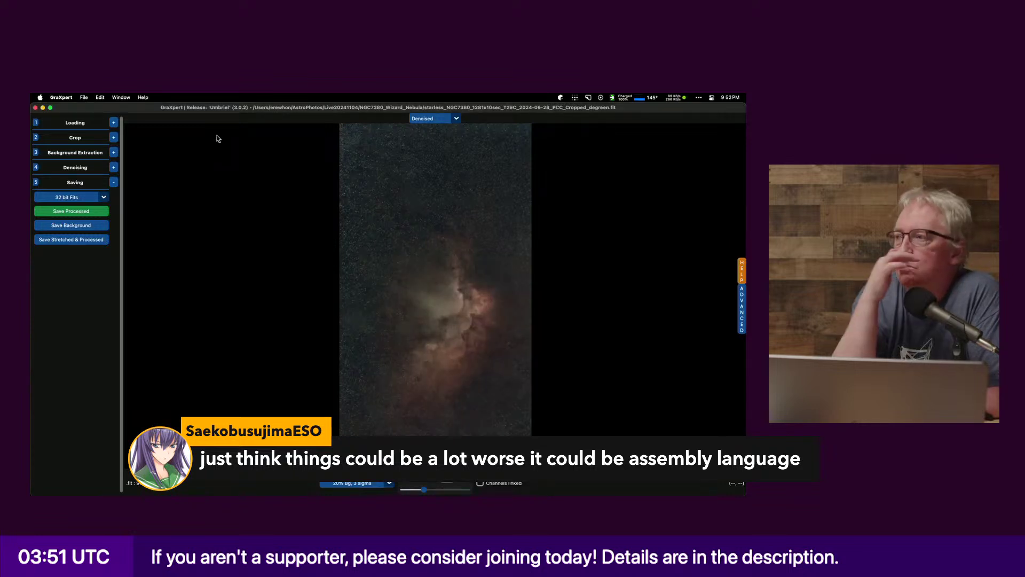
{"action": "key", "text": "super+h"}
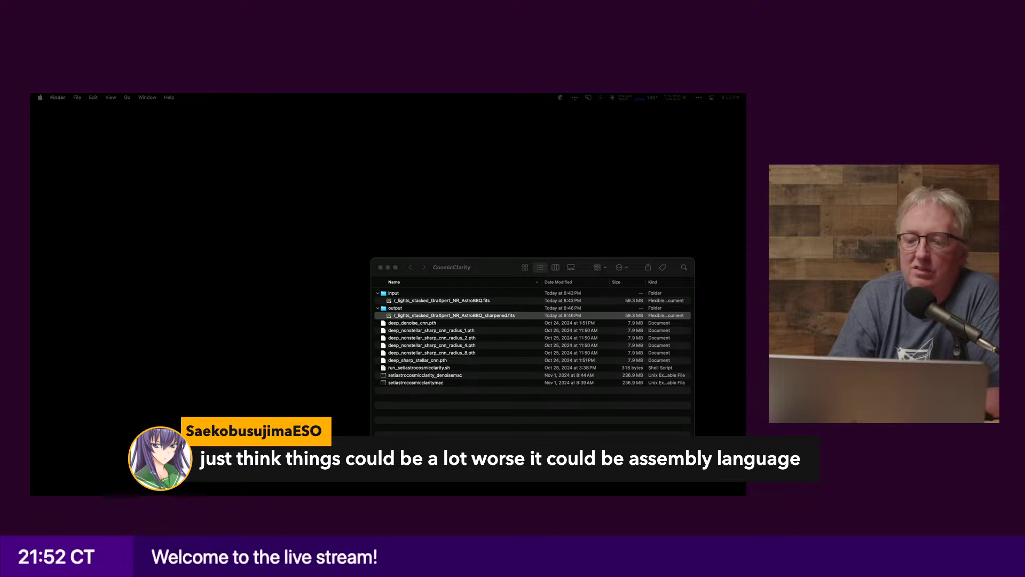
Step: Switch to Siril and open Star Recomposition, closing the current starless image without saving
{"action": "key", "text": "super+Tab"}
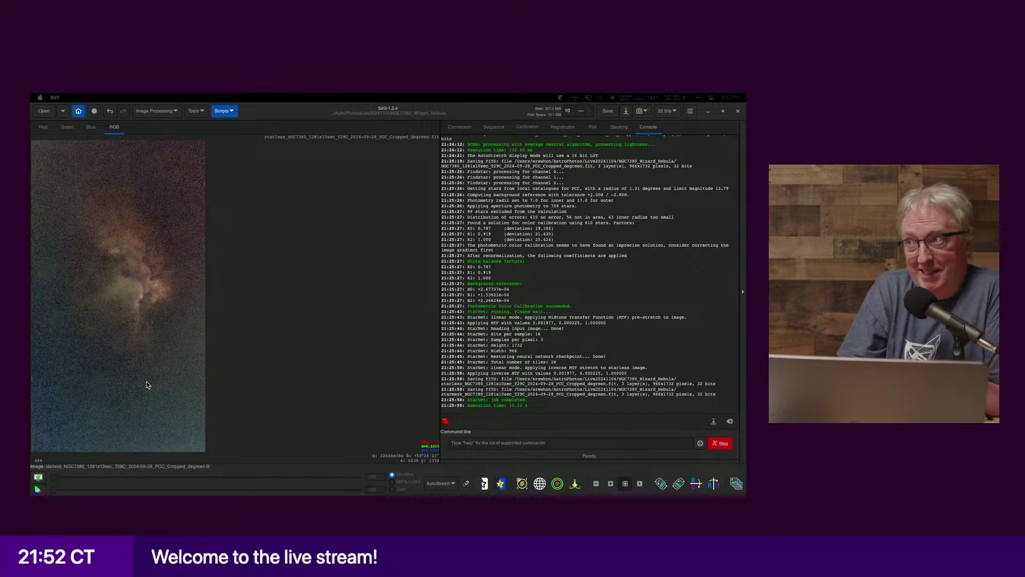
{"action": "left_click", "coordinate": [156, 111]}
{"action": "left_click", "coordinate": [156, 110]}
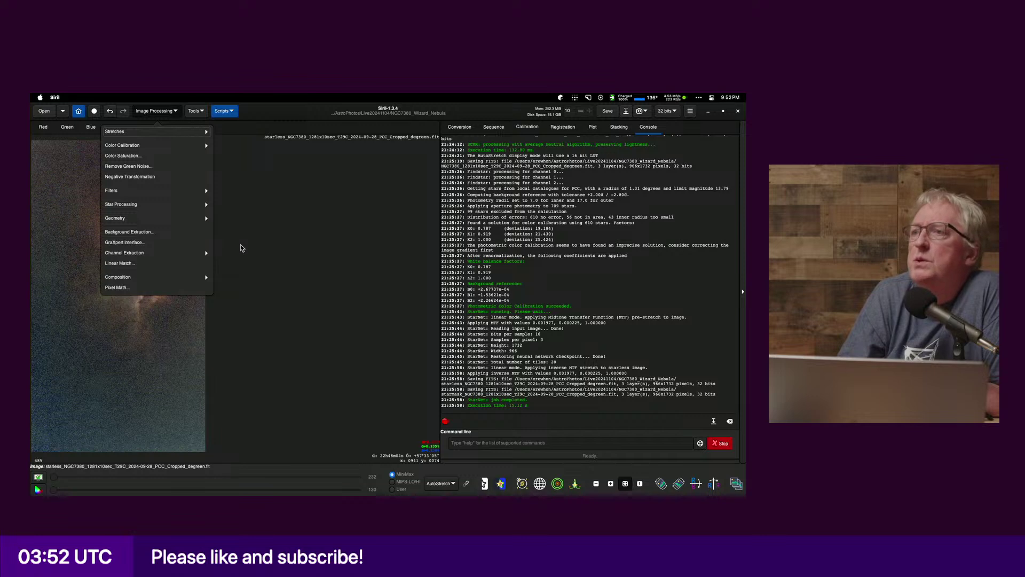
{"action": "left_click", "coordinate": [193, 210]}
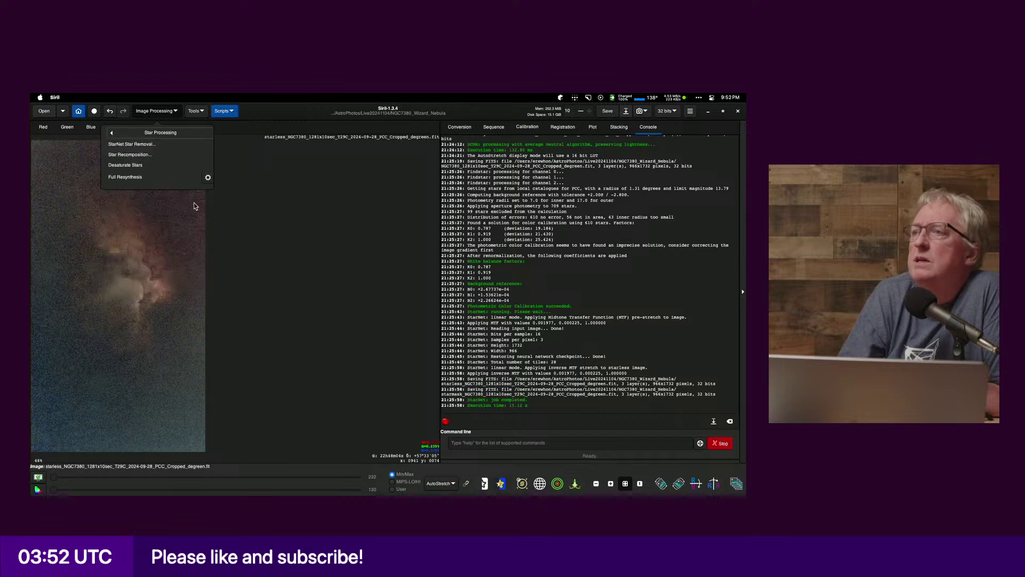
{"action": "left_click", "coordinate": [162, 154]}
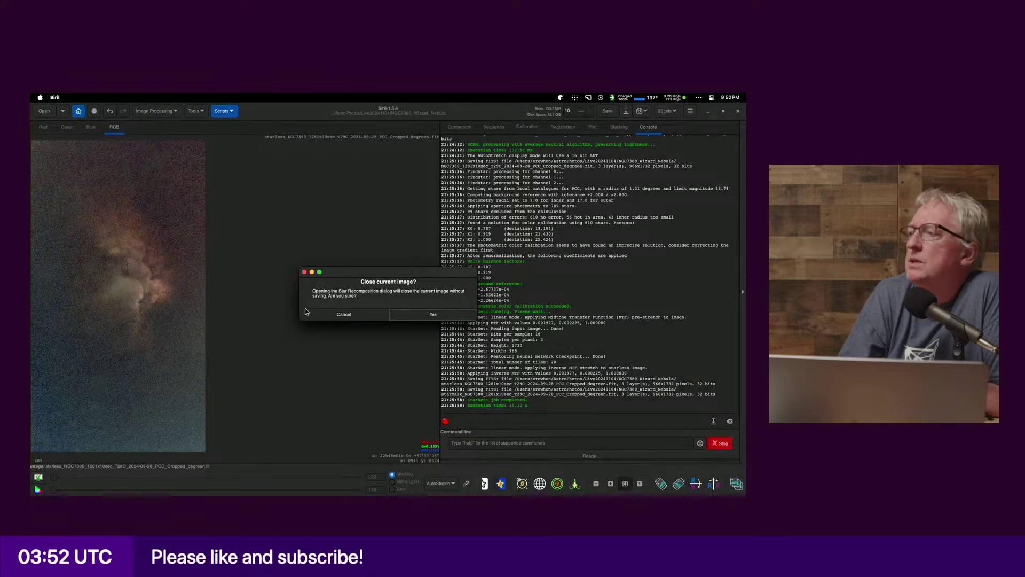
{"action": "left_click", "coordinate": [403, 316]}
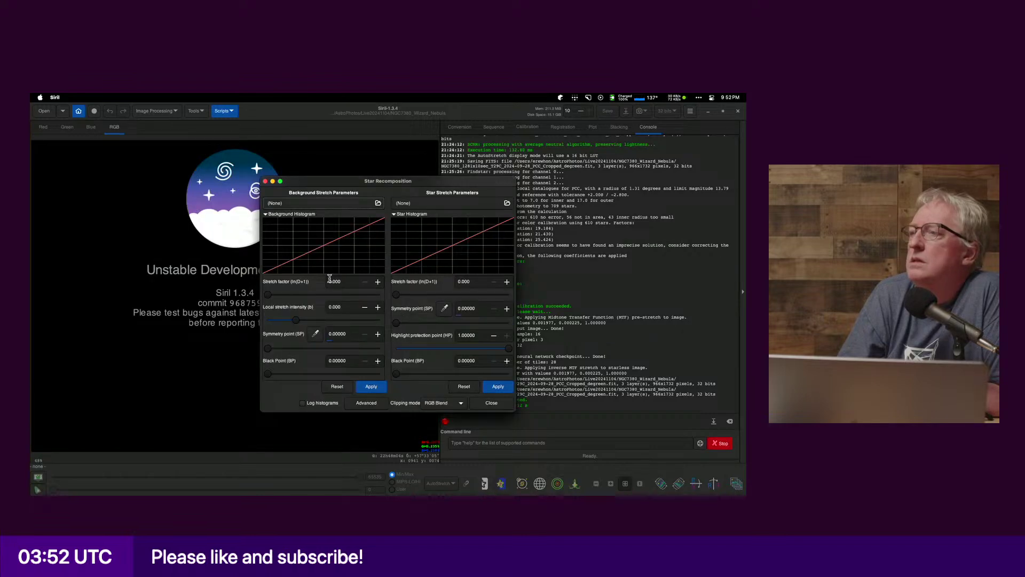
Step: Load starless_GR_NR_degreen_SetiStretch.fit as the recomposition background and set the image display mode to Linear
{"action": "left_click_drag", "start_coordinate": [353, 185], "coordinate": [207, 141]}
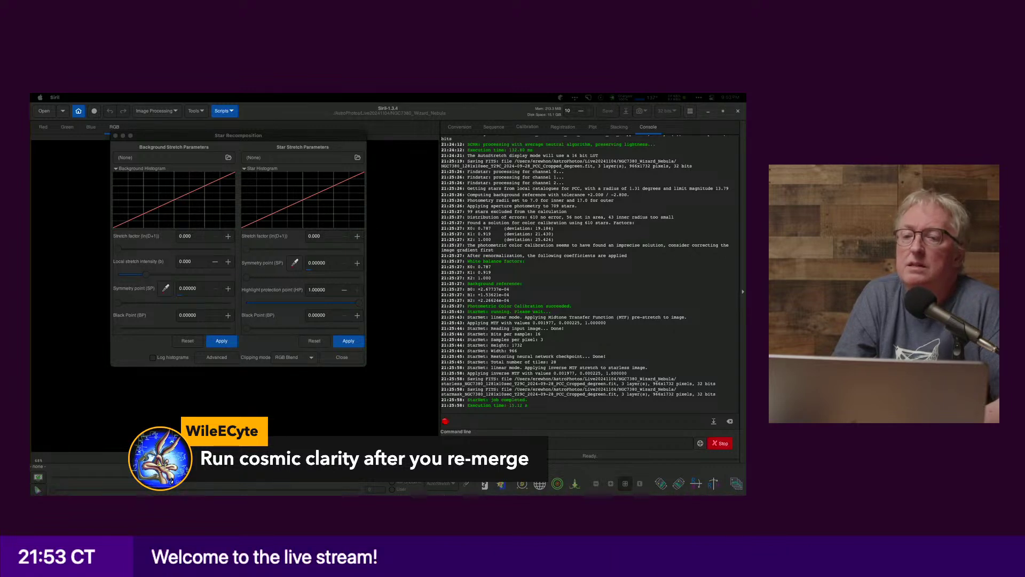
{"action": "key", "text": "Return"}
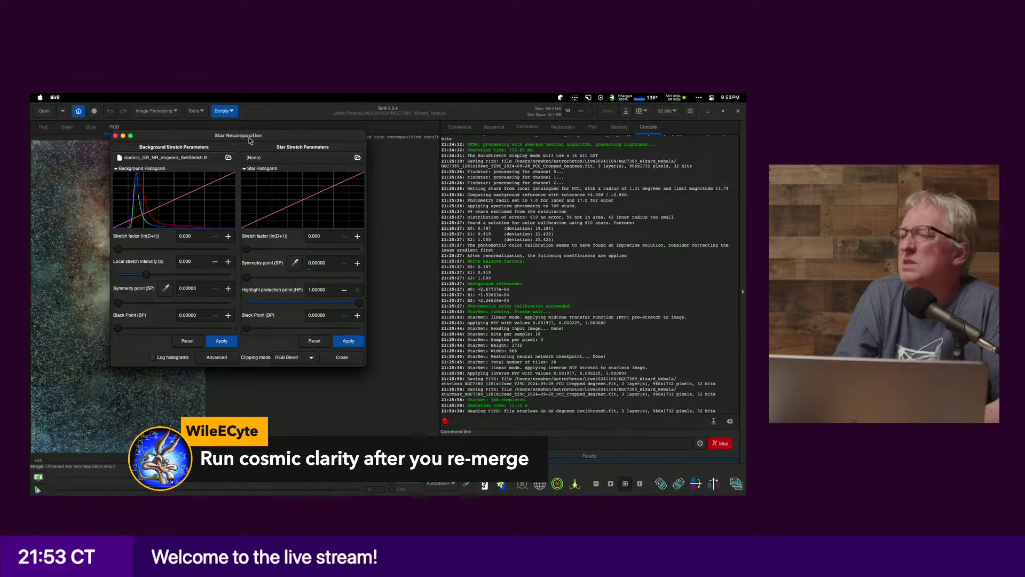
{"action": "left_click_drag", "start_coordinate": [244, 135], "coordinate": [338, 135]}
{"action": "left_click", "coordinate": [441, 484]}
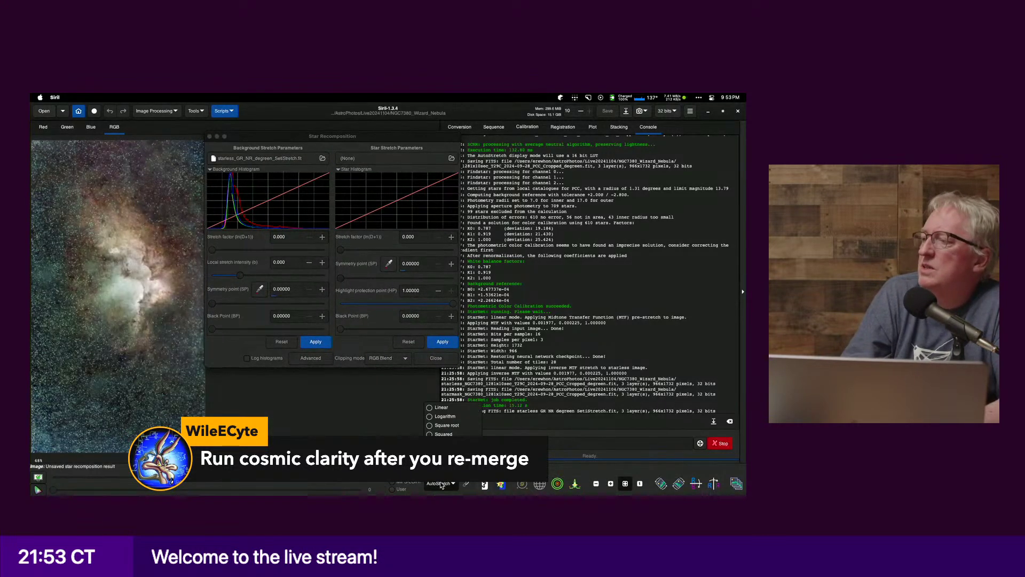
{"action": "left_click", "coordinate": [447, 409]}
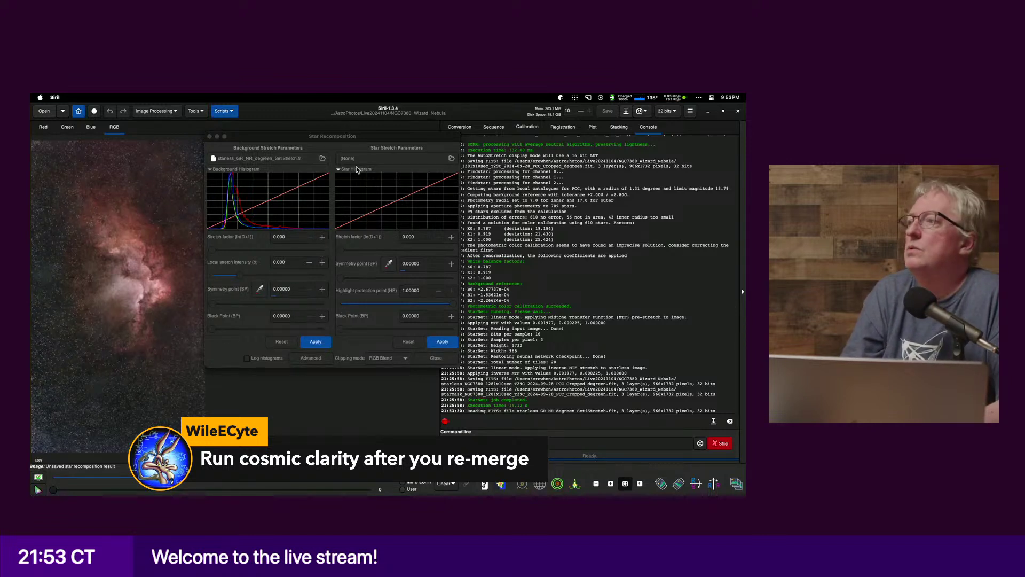
Step: Try to load the stretched star mask TIFF, ending in _degreen_stretched.tif, as the star image
{"action": "left_click", "coordinate": [386, 160]}
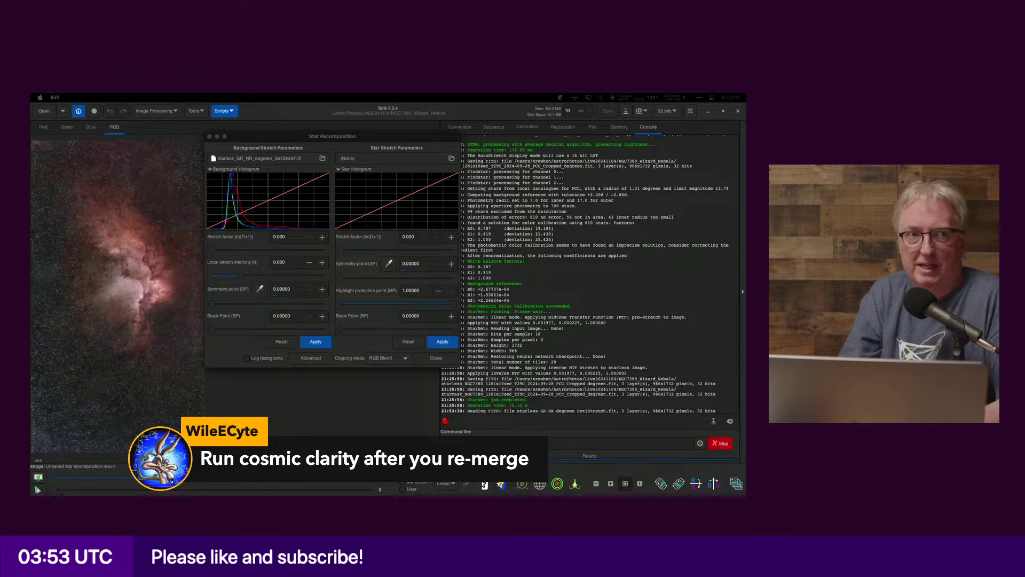
{"action": "key", "text": "Return"}
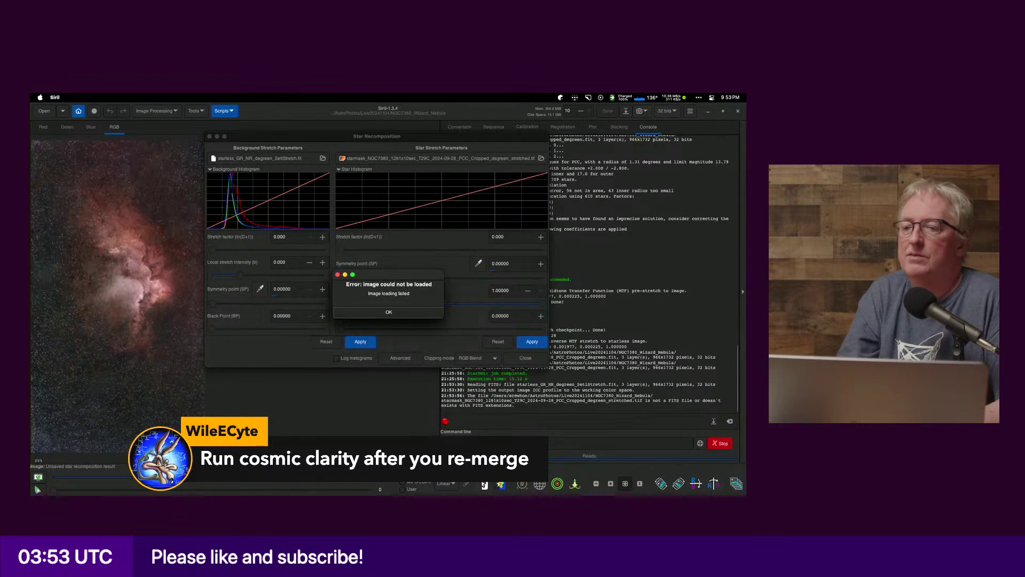
{"action": "left_click", "coordinate": [389, 312]}
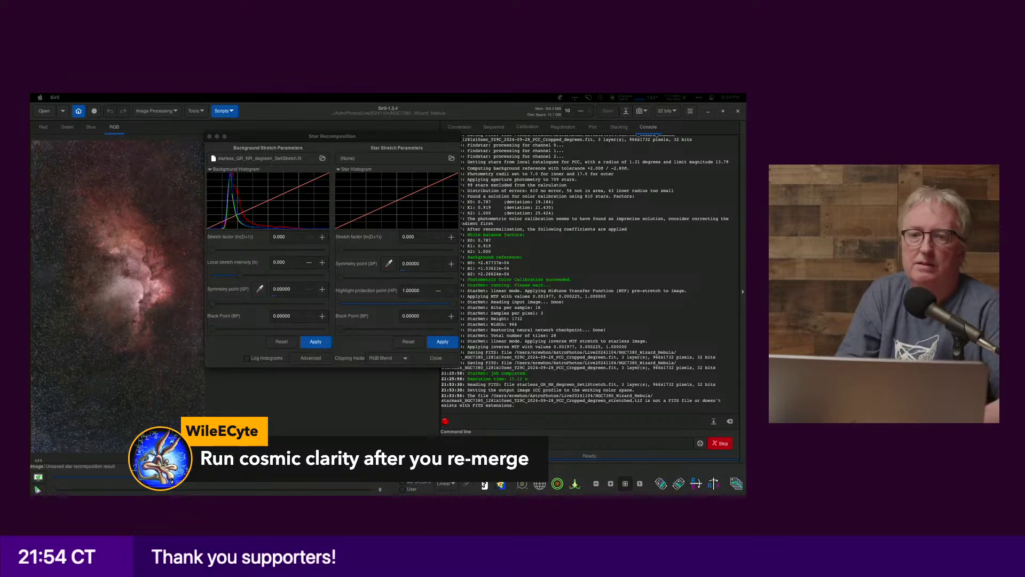
Step: Switch to the Seti Astro suite and save the Star Stretch result again with its name ending in _stretched.fits, at 32-bit depth
{"action": "key", "text": "super+Tab"}
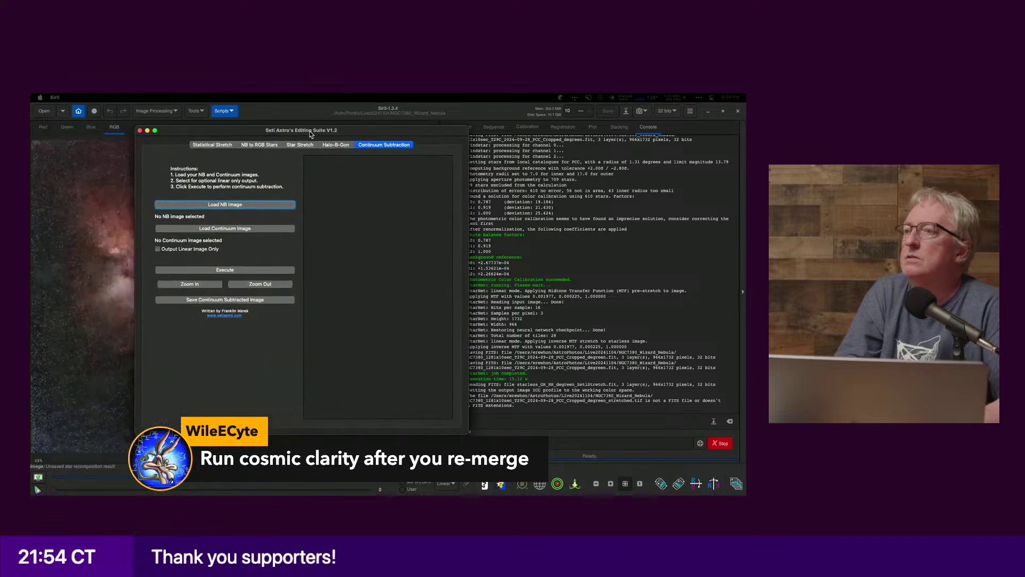
{"action": "left_click", "coordinate": [306, 145]}
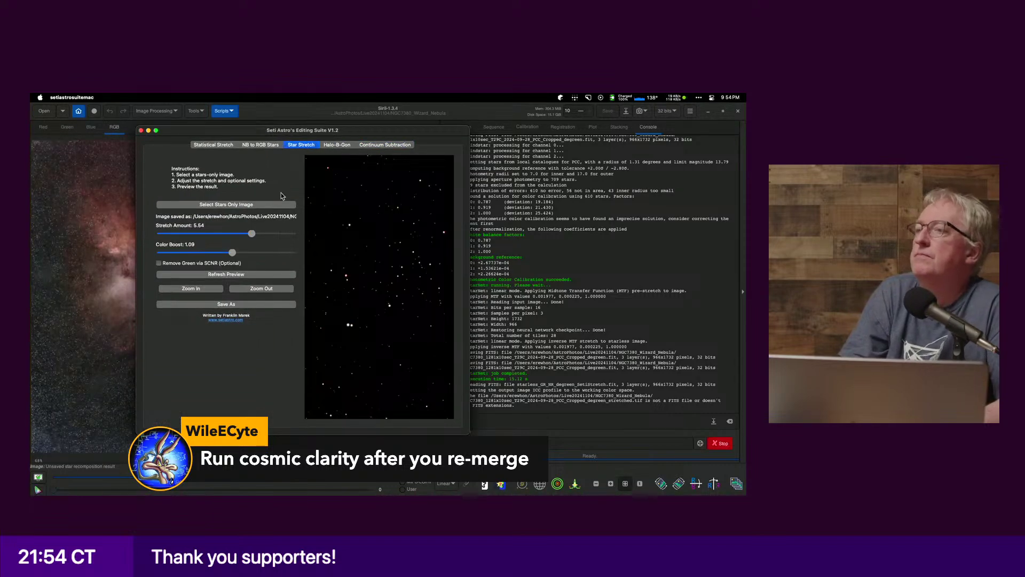
{"action": "left_click", "coordinate": [225, 306]}
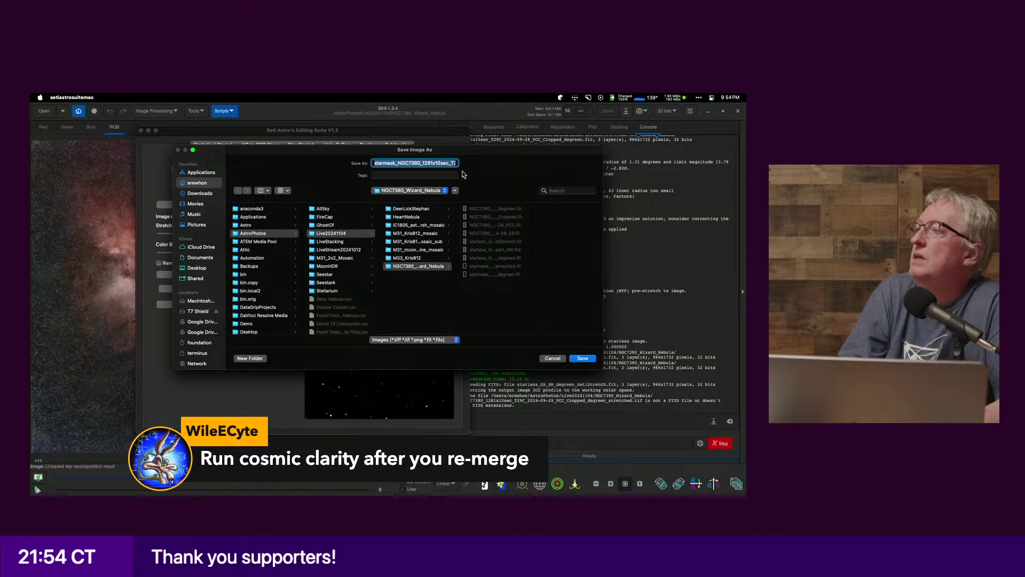
{"action": "left_click", "coordinate": [451, 166]}
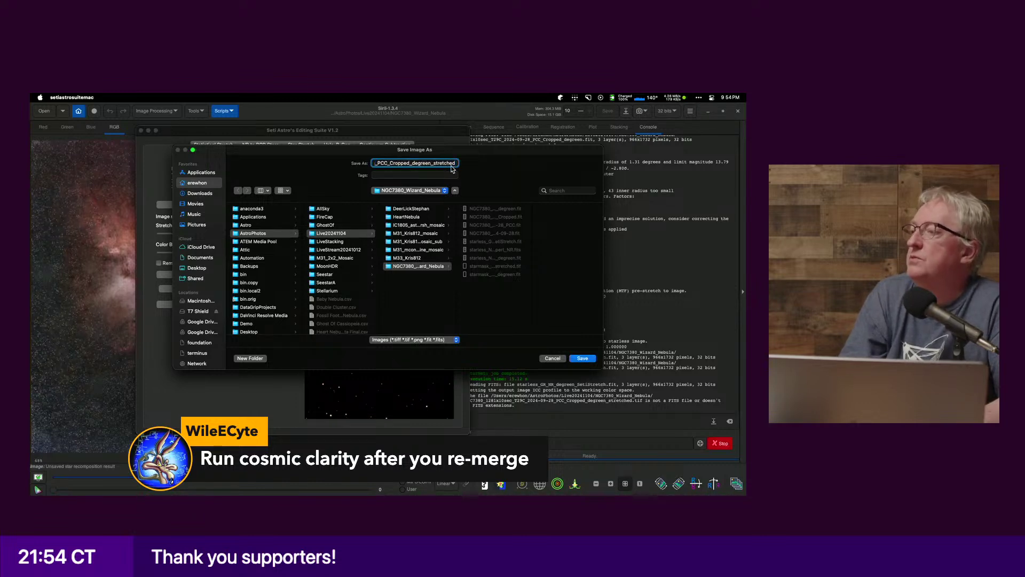
{"action": "type", "text": ".fits"}
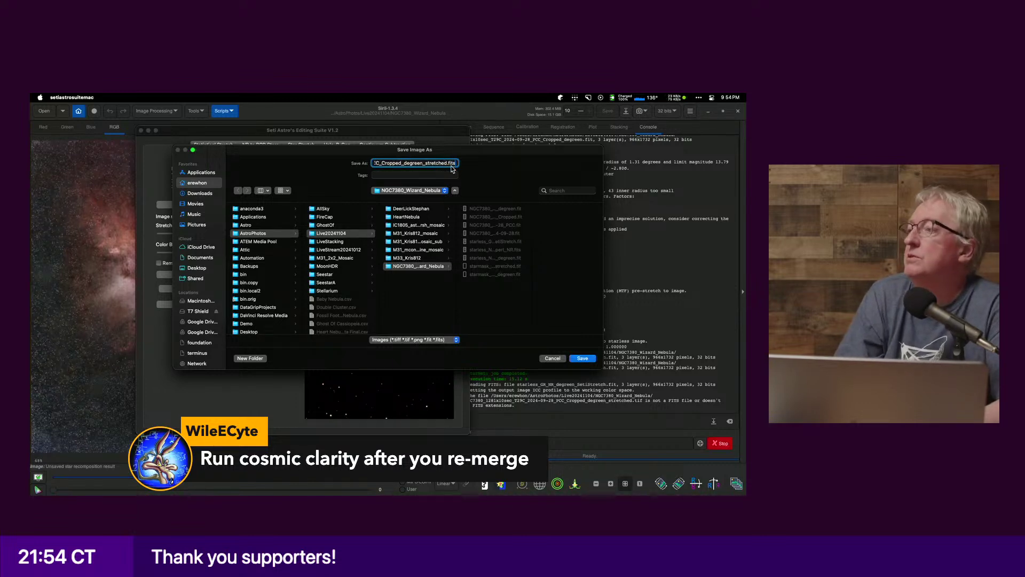
{"action": "left_click", "coordinate": [582, 360]}
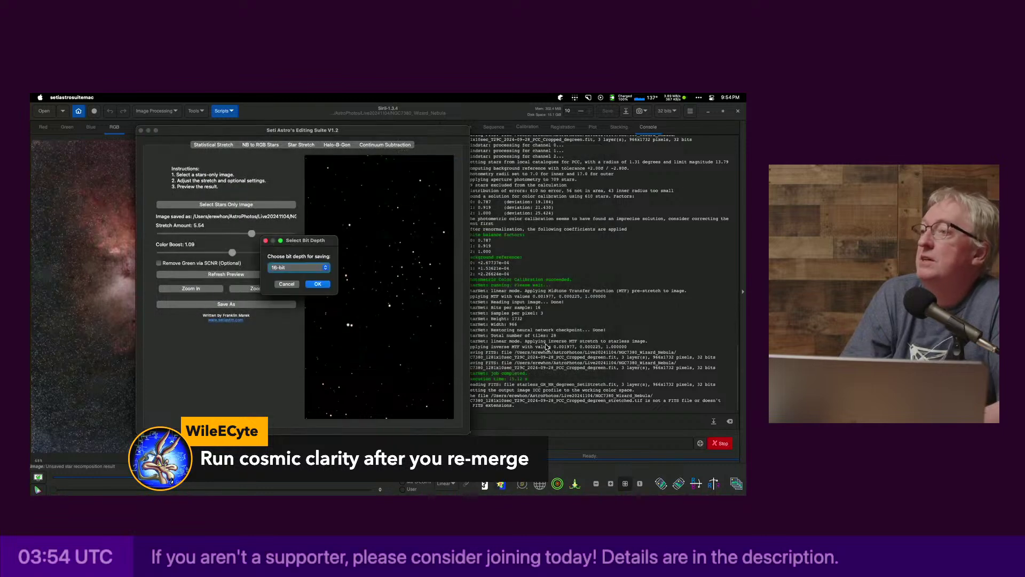
{"action": "left_click", "coordinate": [312, 268]}
{"action": "left_click", "coordinate": [308, 281]}
{"action": "left_click", "coordinate": [320, 284]}
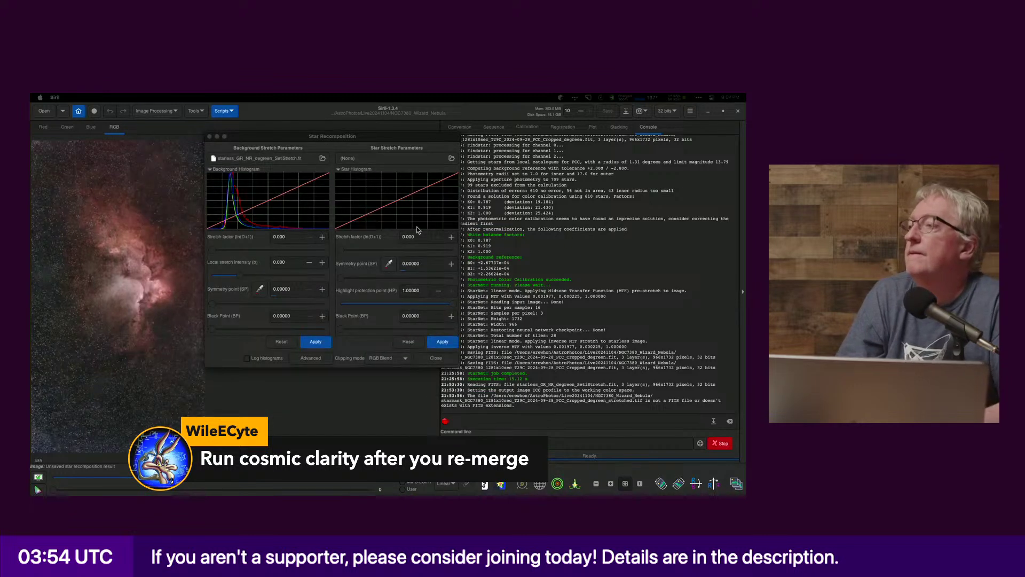
Step: Load the star mask ending in _degreen_stretched.fits as the star image in Siril's Star Recomposition
{"action": "left_click", "coordinate": [265, 243]}
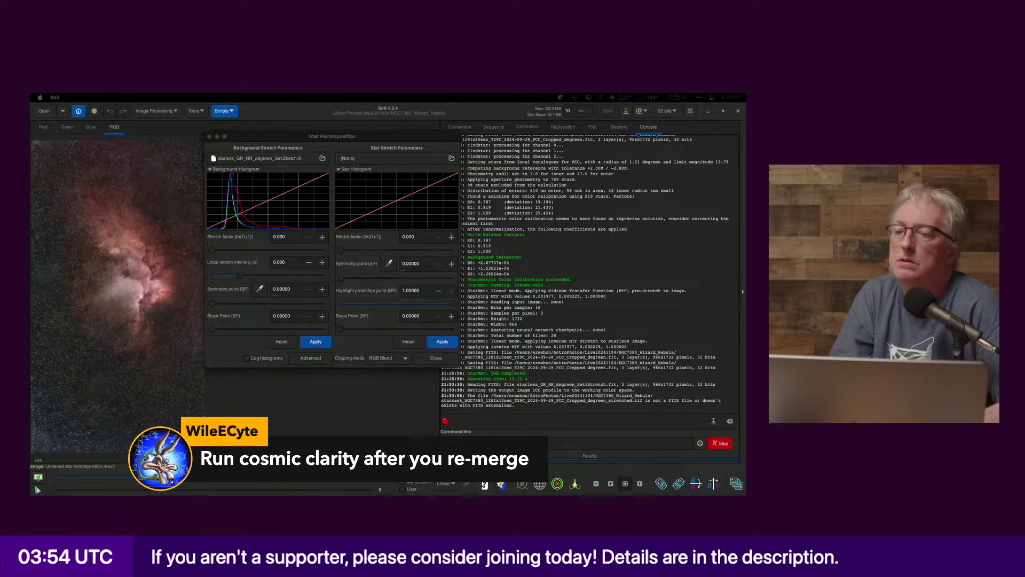
{"action": "key", "text": "Return"}
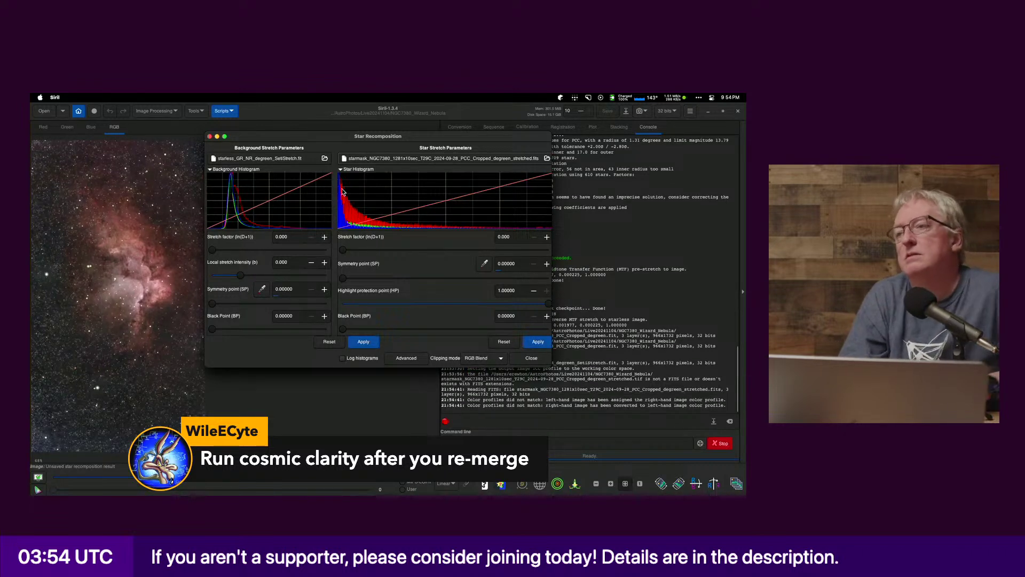
{"action": "left_click_drag", "start_coordinate": [340, 140], "coordinate": [368, 135]}
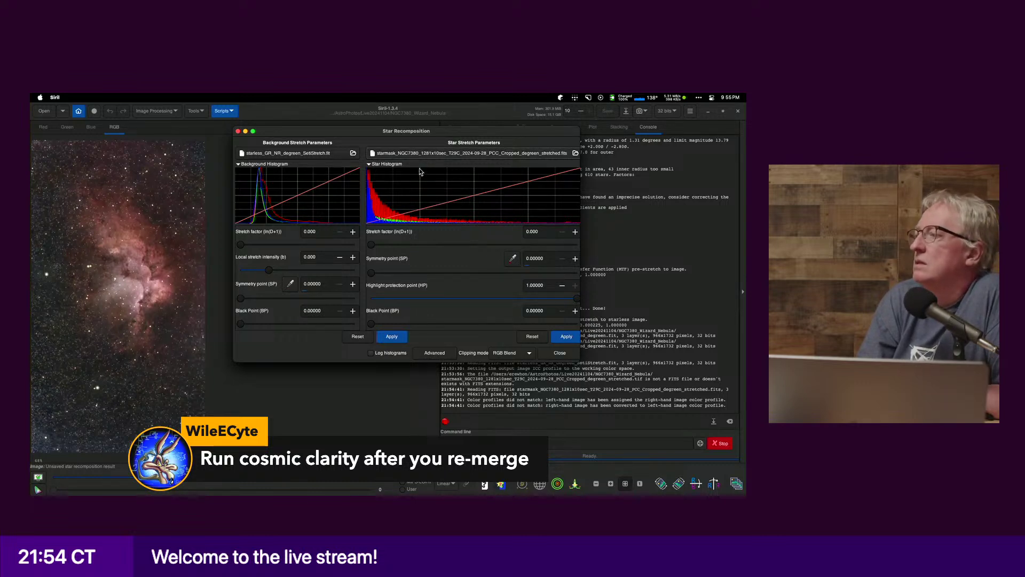
Step: Turn on log histograms and show the advanced stretch parameters in Star Recomposition
{"action": "left_click", "coordinate": [389, 355]}
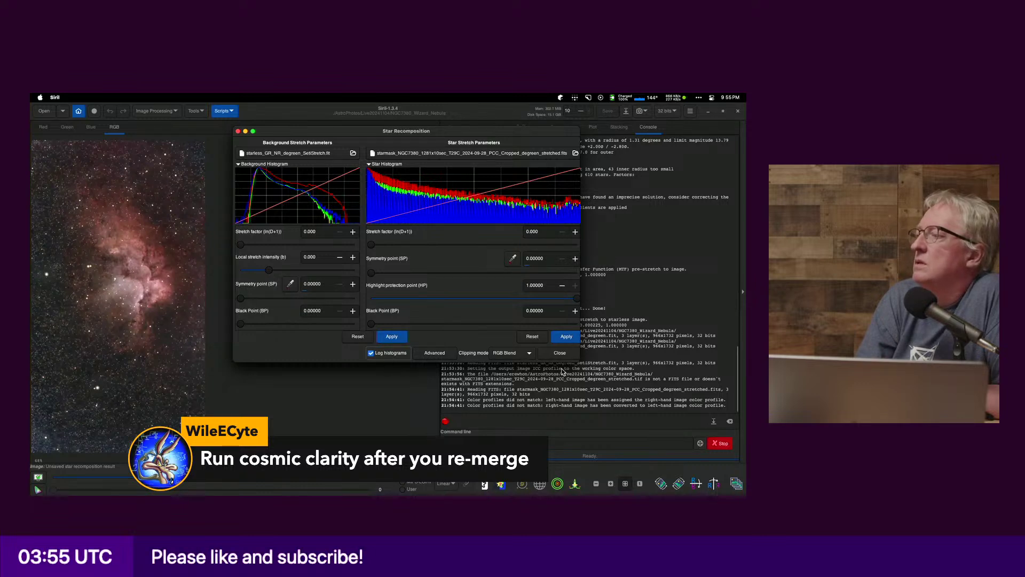
{"action": "left_click", "coordinate": [443, 355]}
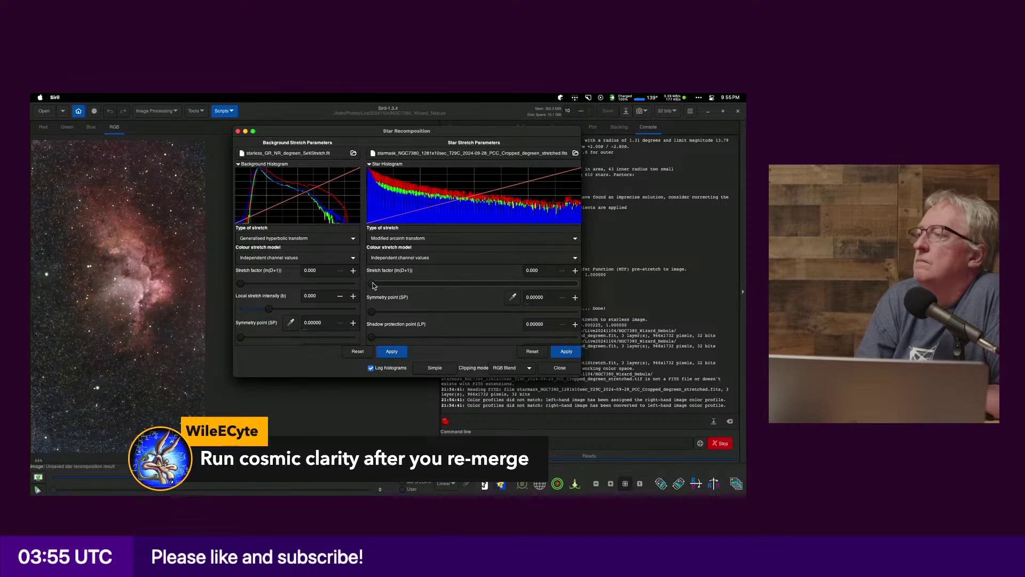
Step: Try a star symmetry point of 1, restore it to 0, and close Star Recomposition with the simple parameters showing
{"action": "left_click", "coordinate": [429, 312]}
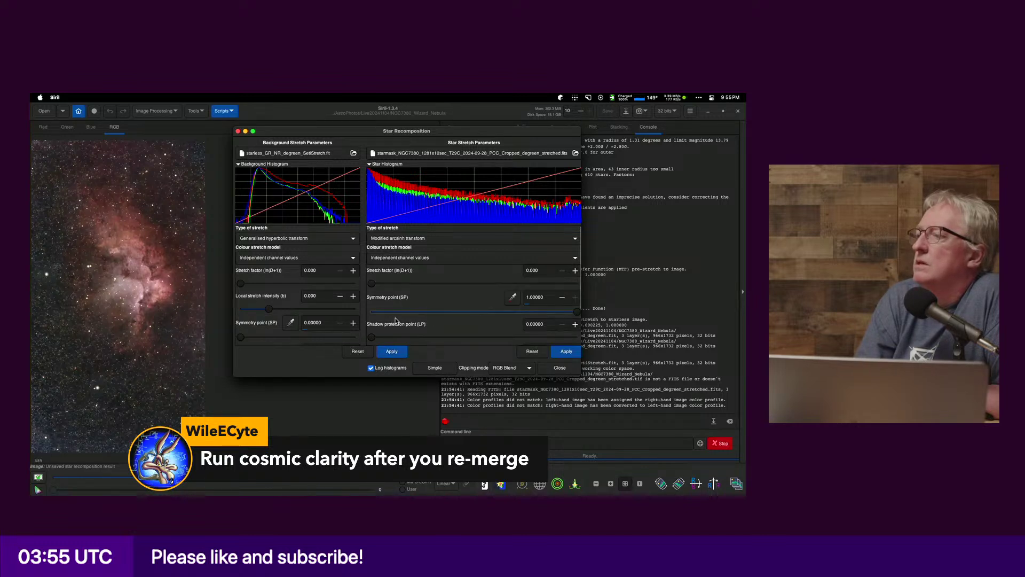
{"action": "left_click_drag", "start_coordinate": [574, 311], "coordinate": [371, 311]}
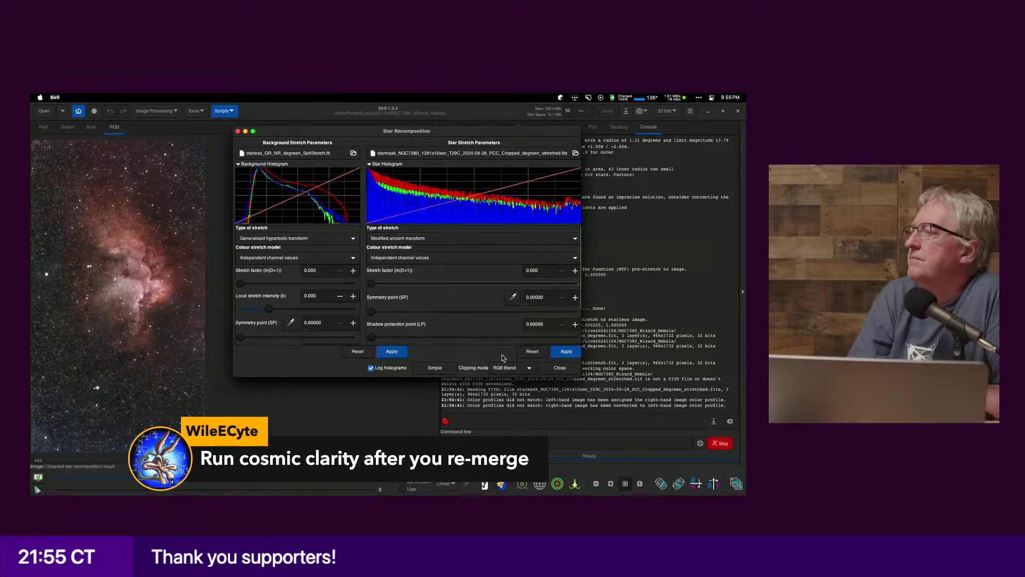
{"action": "left_click", "coordinate": [436, 370]}
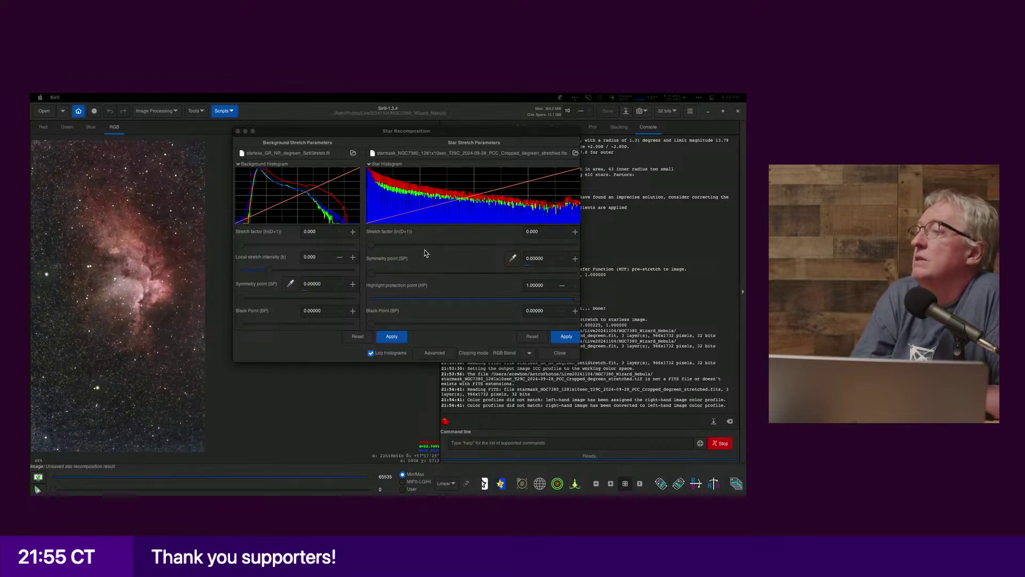
{"action": "left_click_drag", "start_coordinate": [469, 131], "coordinate": [457, 172]}
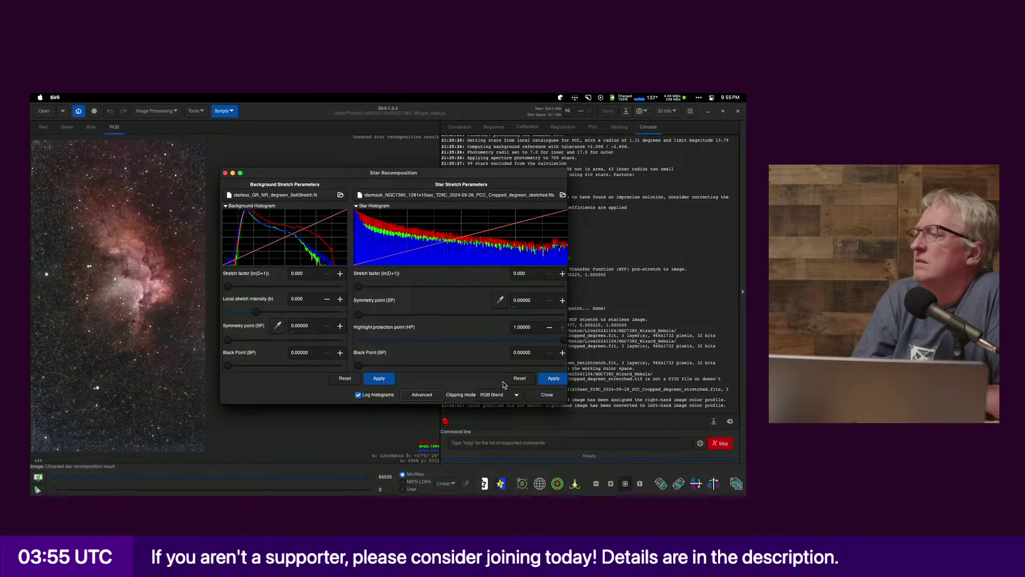
{"action": "left_click", "coordinate": [543, 396]}
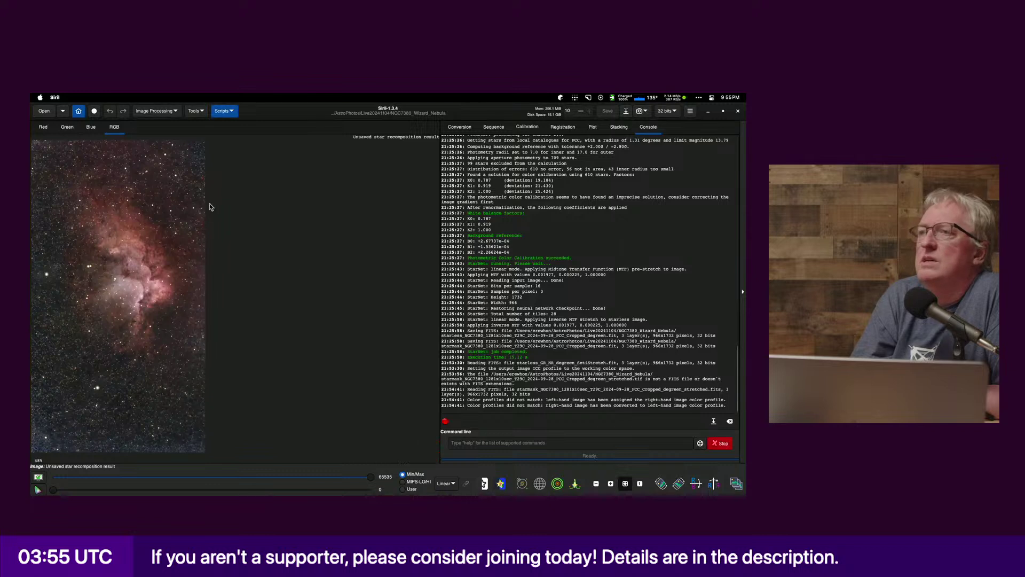
Step: Restart Star Recomposition from the star processing tools, discarding the unsaved recomposition result
{"action": "left_click", "coordinate": [156, 110]}
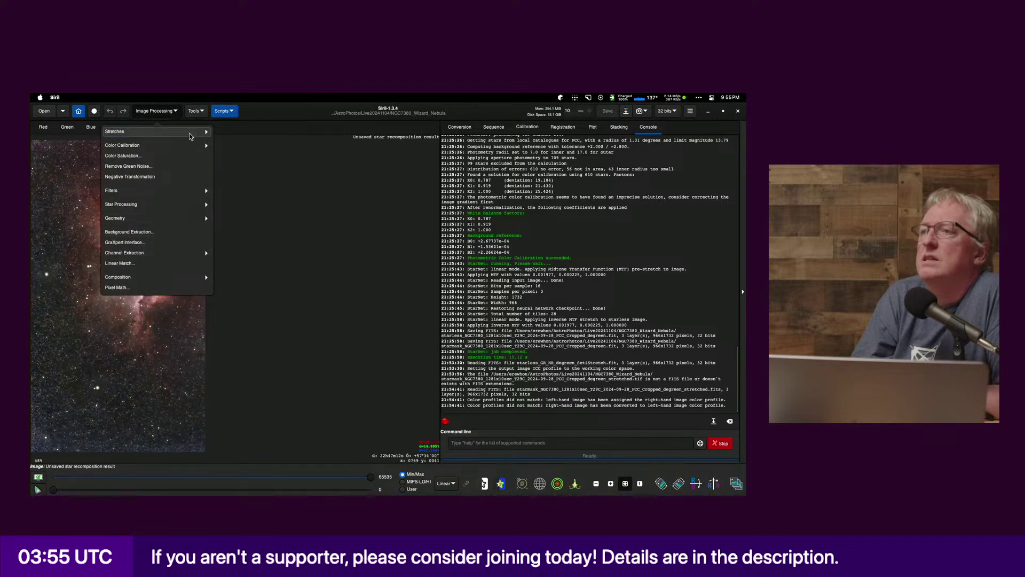
{"action": "left_click", "coordinate": [158, 207]}
{"action": "left_click", "coordinate": [136, 155]}
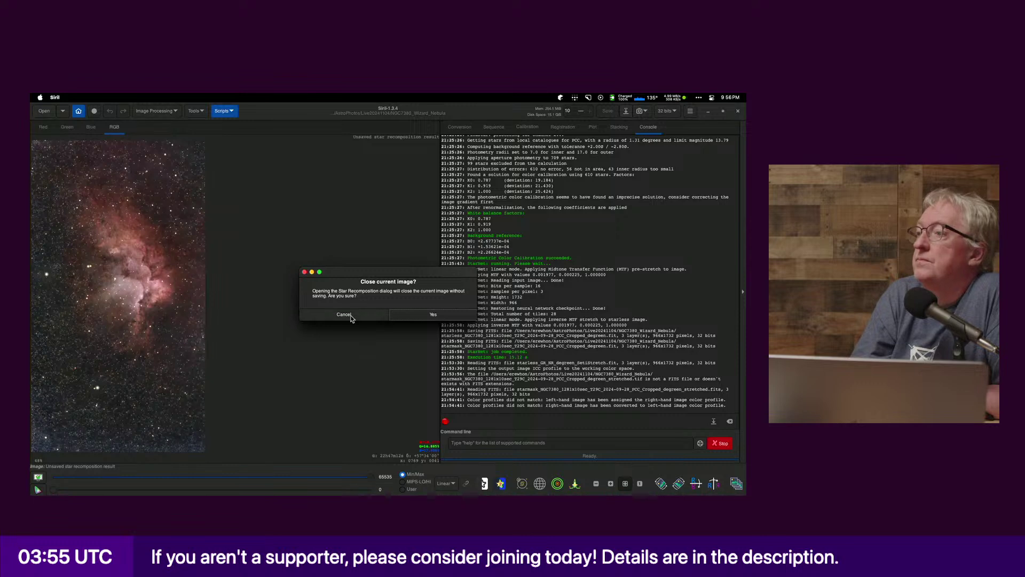
{"action": "left_click", "coordinate": [404, 319]}
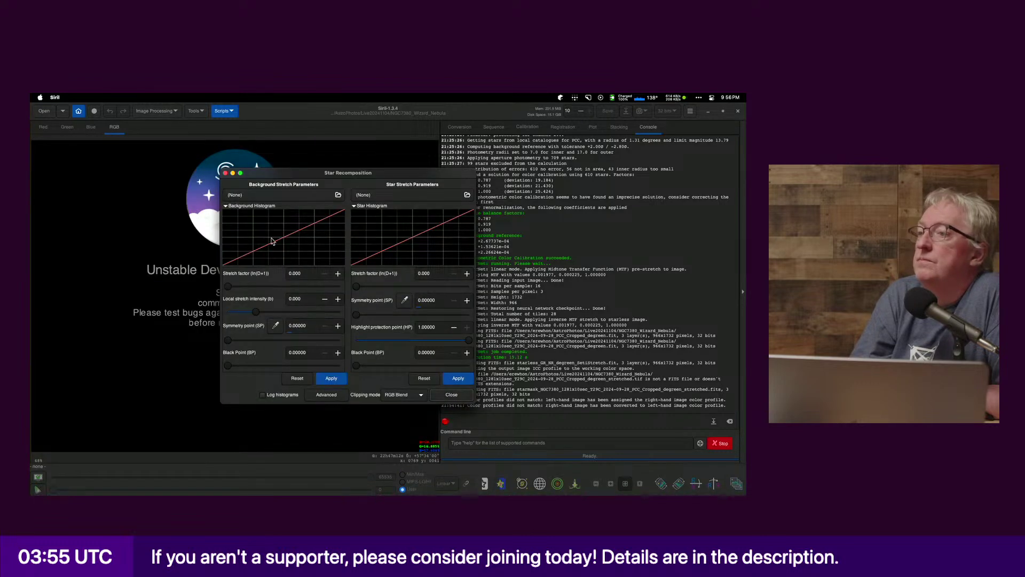
Step: Load starless_GR_NR_degreen_SetiStretch.fit as the background and the star mask ending in _degreen_stretched.fits as the star image
{"action": "left_click", "coordinate": [318, 197]}
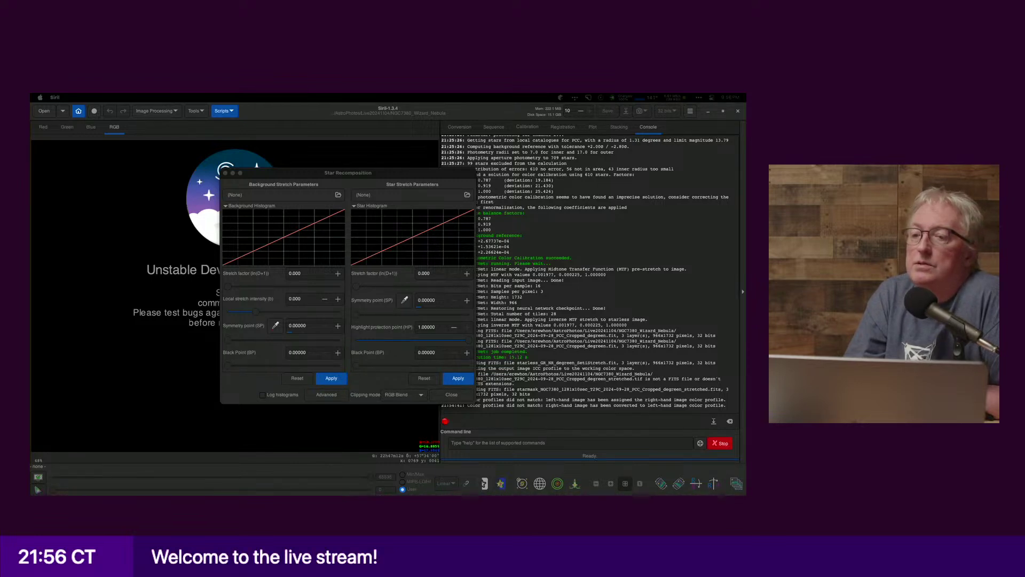
{"action": "double_click", "coordinate": [409, 254]}
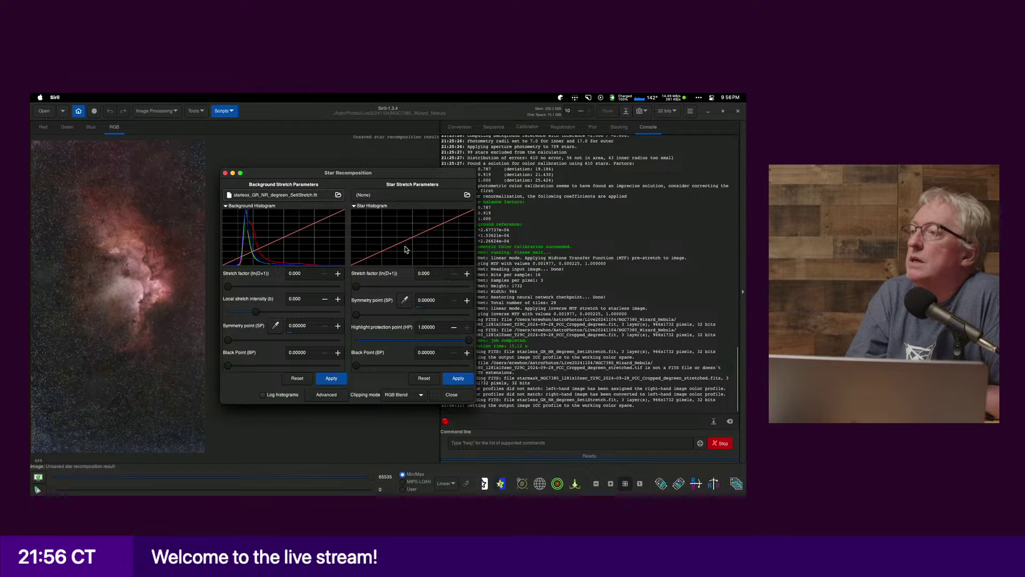
{"action": "left_click", "coordinate": [84, 343]}
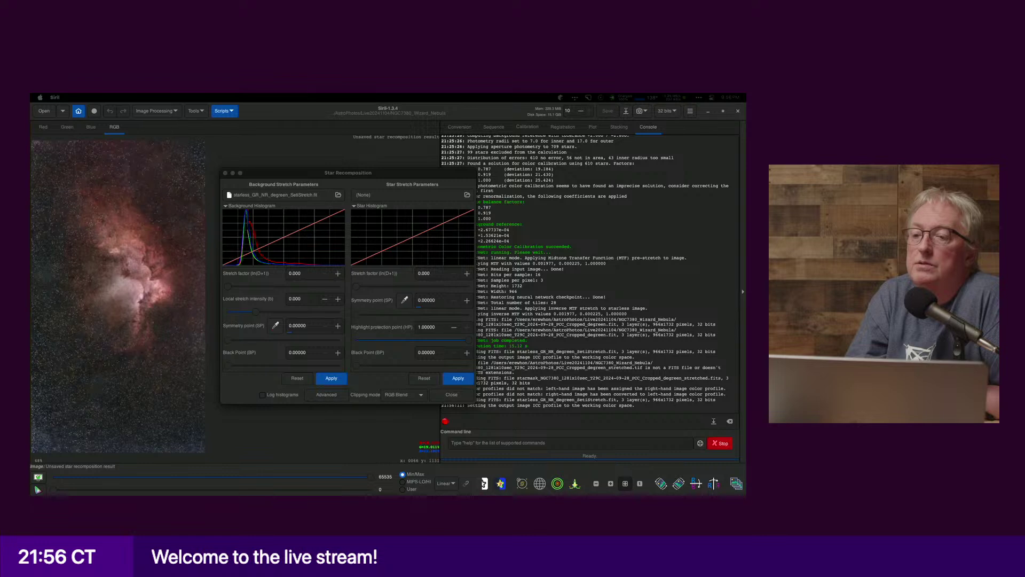
{"action": "key", "text": "Return"}
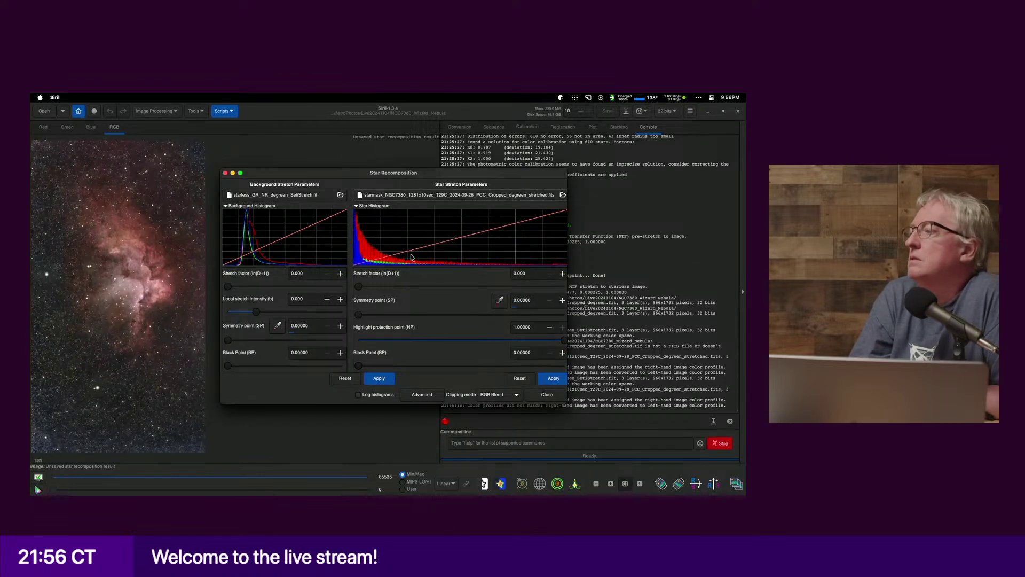
Step: Keep the clipping mode at RGB Blend and close Star Recomposition with the stretch parameters unchanged
{"action": "left_click", "coordinate": [492, 396]}
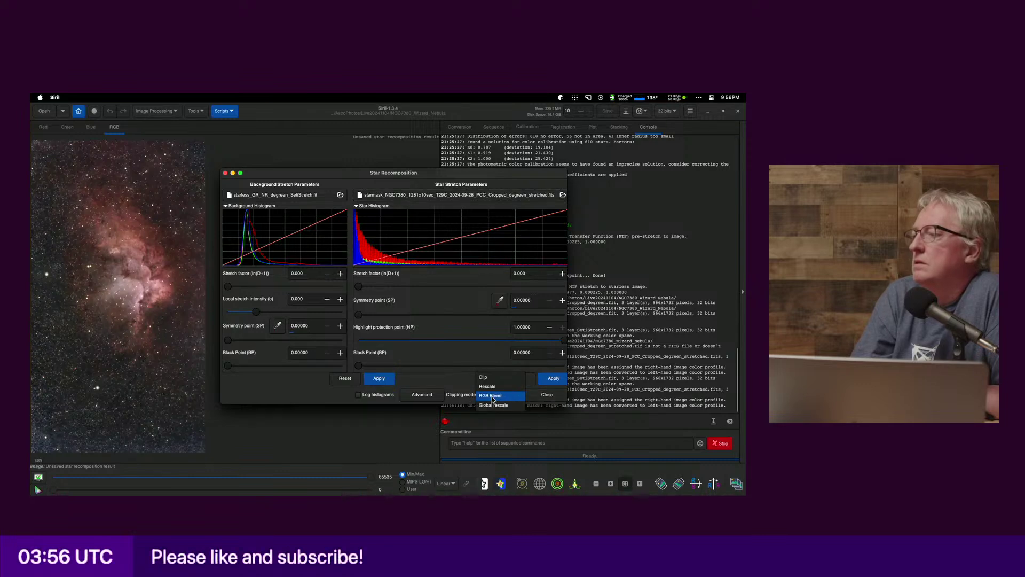
{"action": "left_click", "coordinate": [455, 384]}
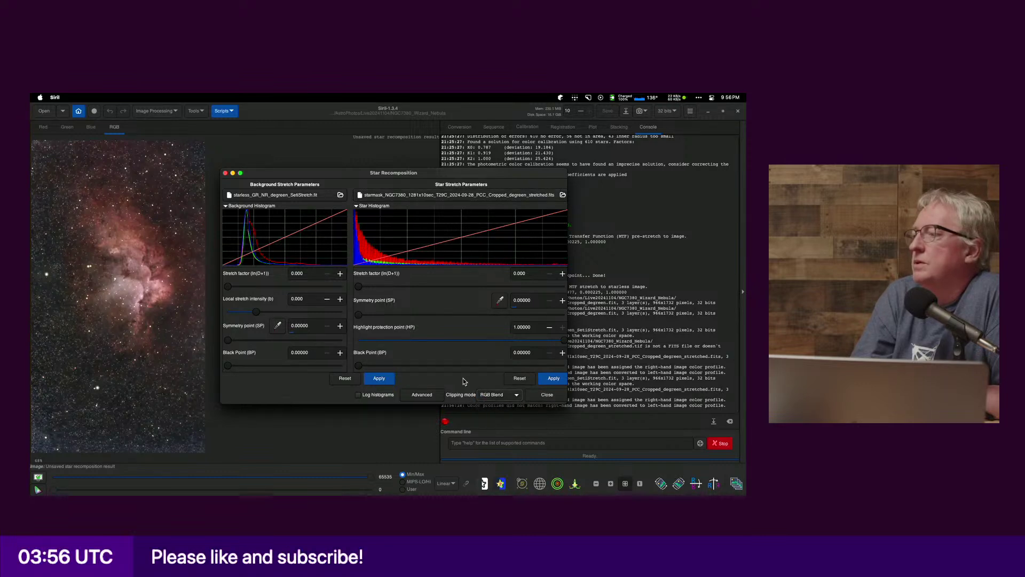
{"action": "left_click", "coordinate": [565, 405]}
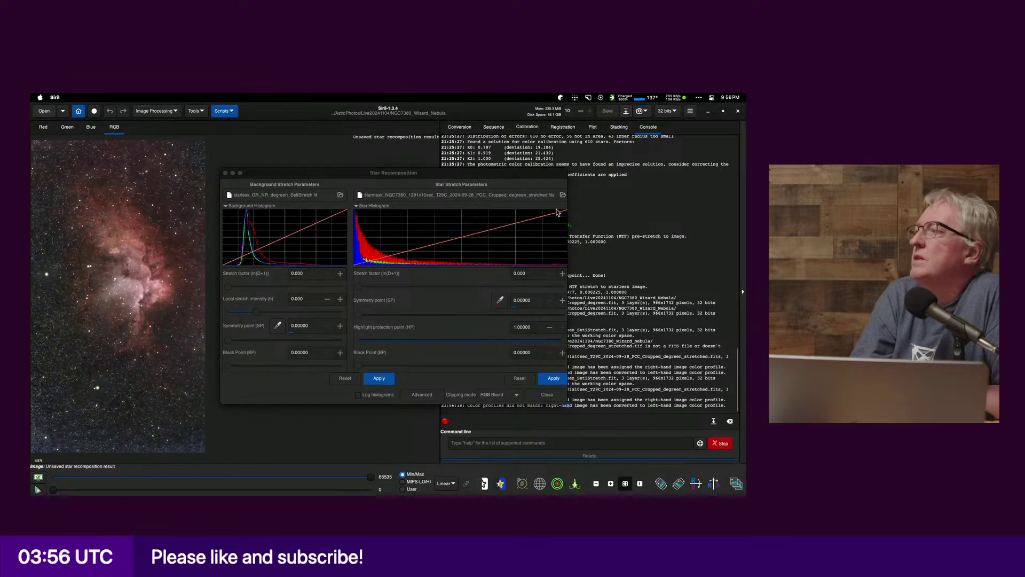
{"action": "left_click_drag", "start_coordinate": [557, 175], "coordinate": [566, 149]}
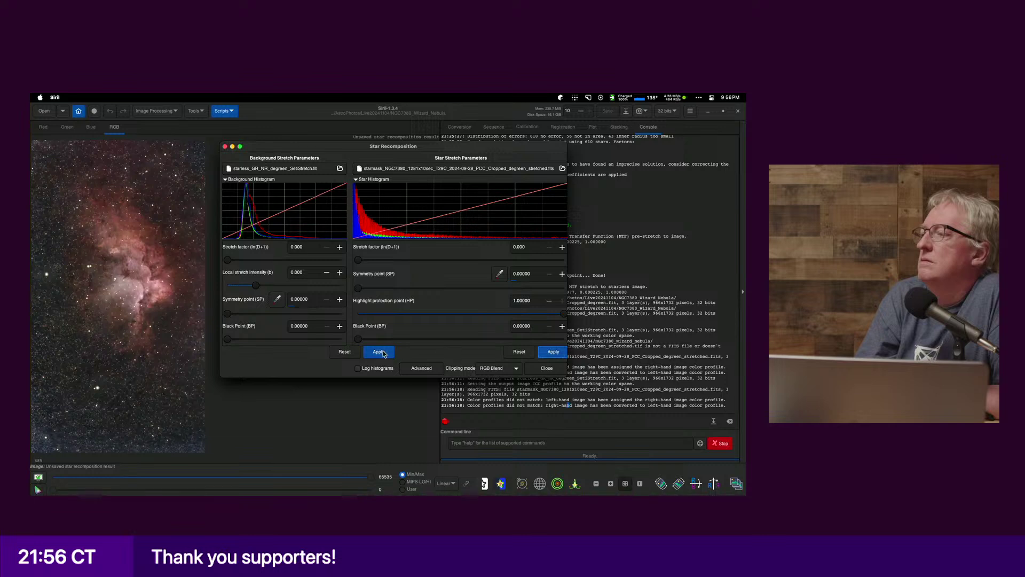
{"action": "left_click", "coordinate": [540, 372]}
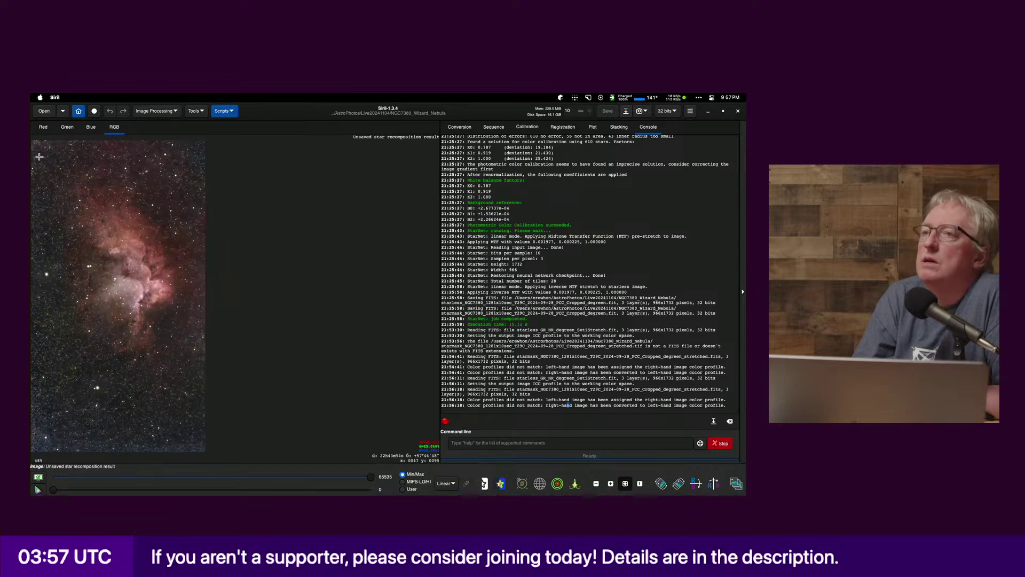
Step: Crop the recombined image to about 923 × 1505 px, trimming the noisy edges around the nebula
{"action": "left_click_drag", "start_coordinate": [33, 156], "coordinate": [200, 428]}
{"action": "right_click", "coordinate": [154, 366]}
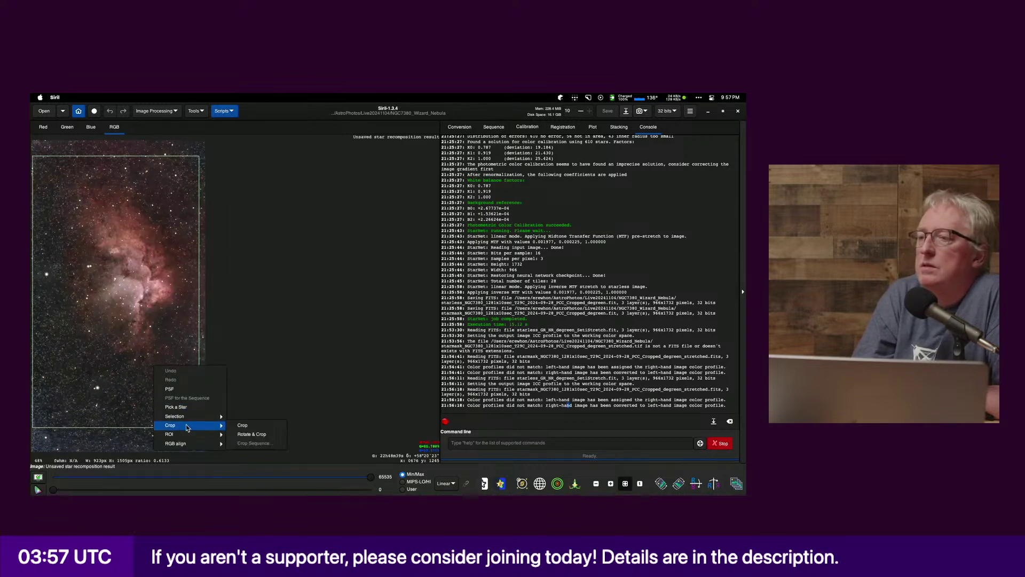
{"action": "left_click", "coordinate": [245, 425]}
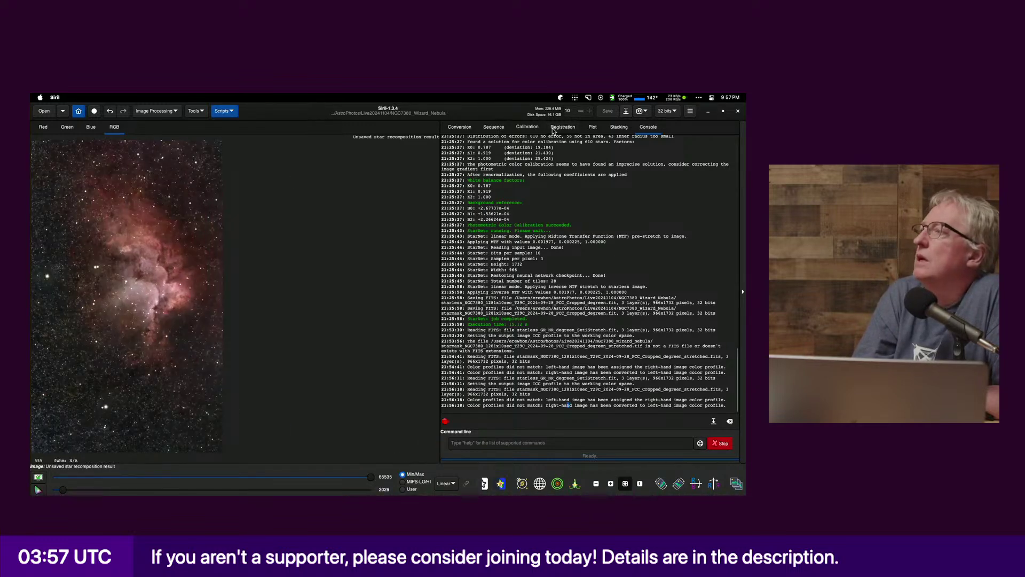
Step: Save the cropped image as NGC7380_1281_recomp.fit in the NGC7380_Wizard_Nebula folder
{"action": "left_click", "coordinate": [626, 111]}
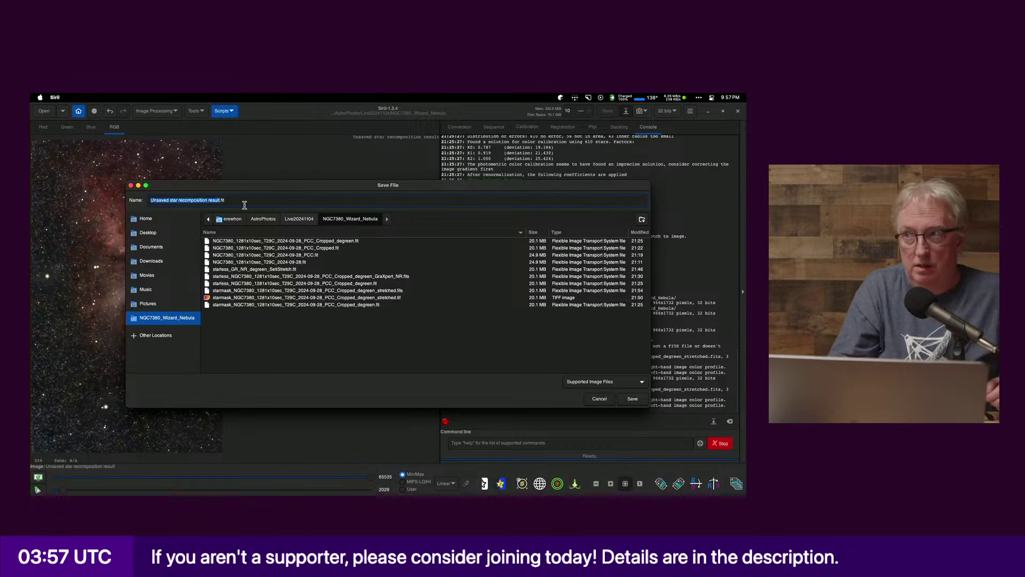
{"action": "type", "text": "star"}
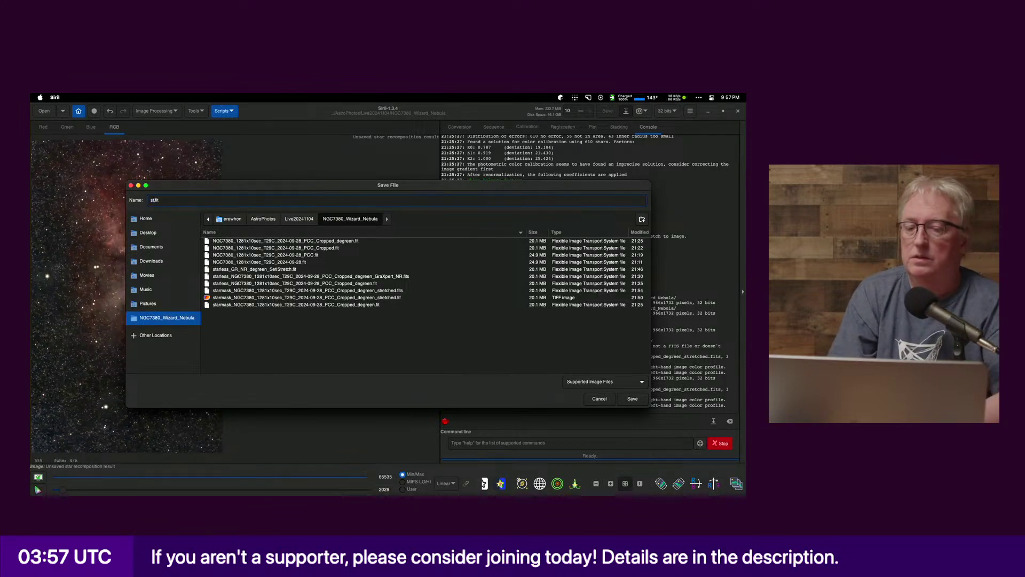
{"action": "type", "text": "_recomp"}
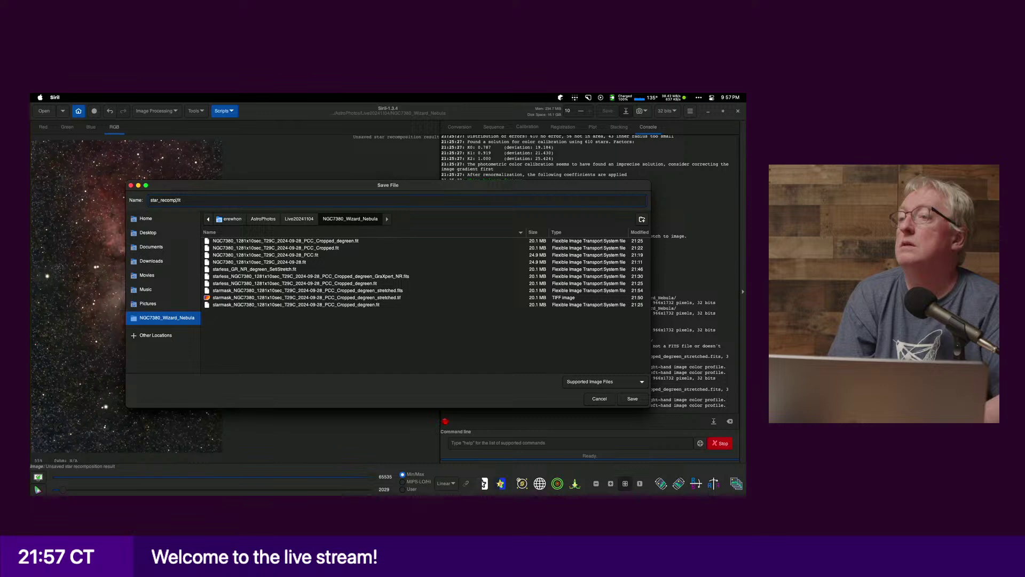
{"action": "key", "text": "alt+BackSpace"}
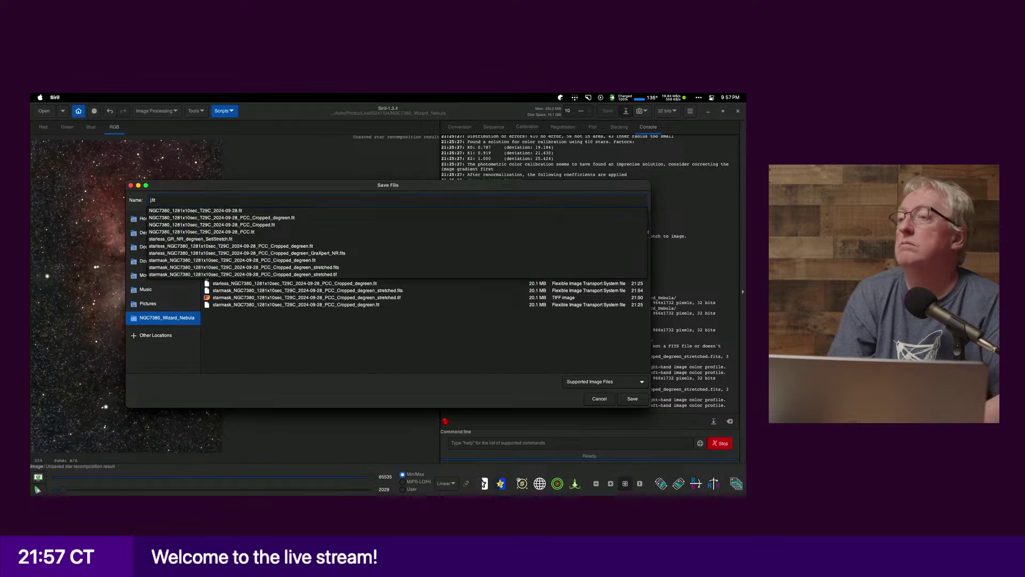
{"action": "type", "text": "NGC7380_"}
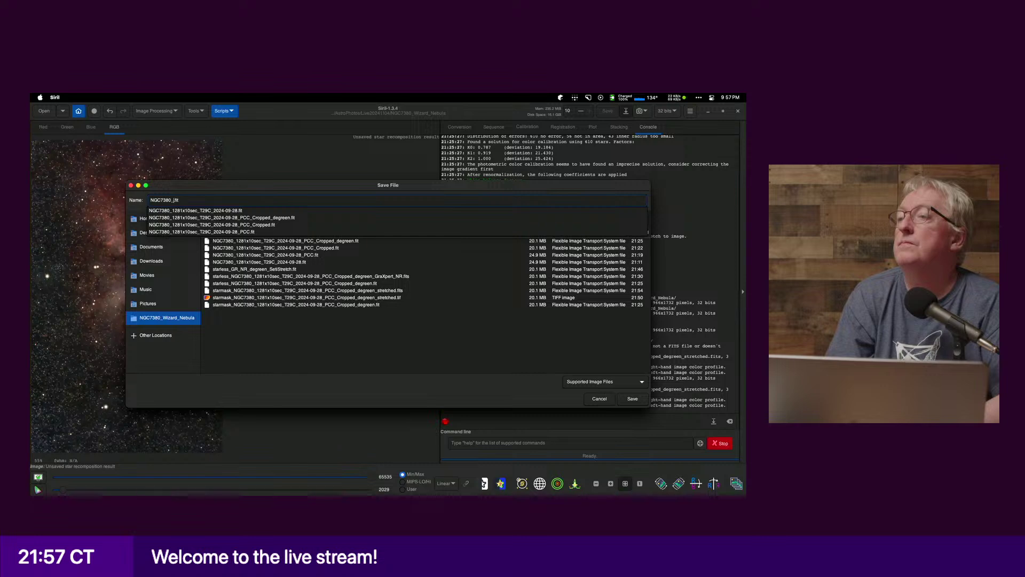
{"action": "type", "text": "1281_recomp"}
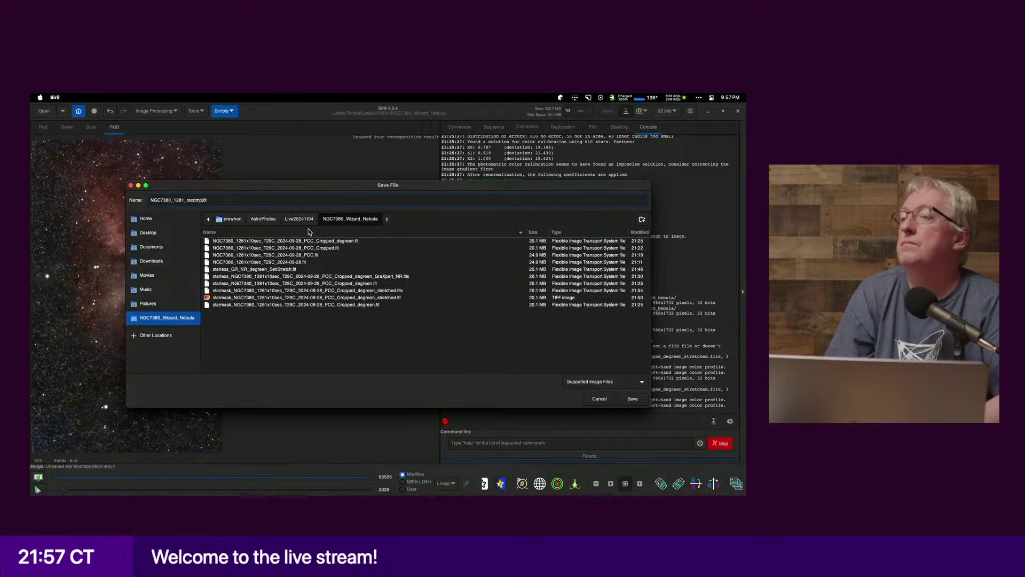
{"action": "left_click", "coordinate": [630, 399]}
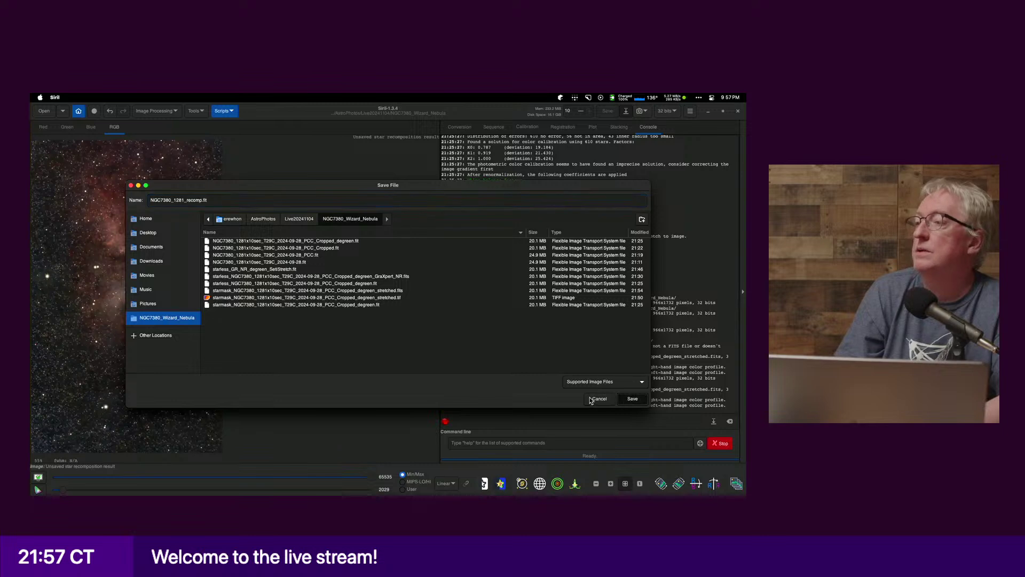
{"action": "left_click", "coordinate": [429, 325]}
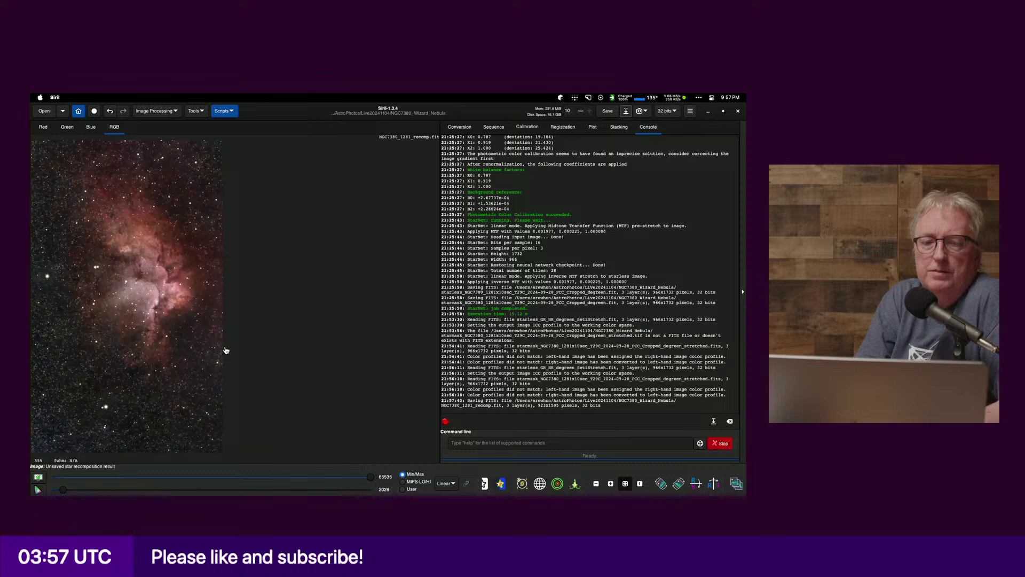
Step: Switch to the WezTerm terminal and clear its screen, abandoning the recalled Cosmic Clarity sharpening command
{"action": "key", "text": "super+Tab"}
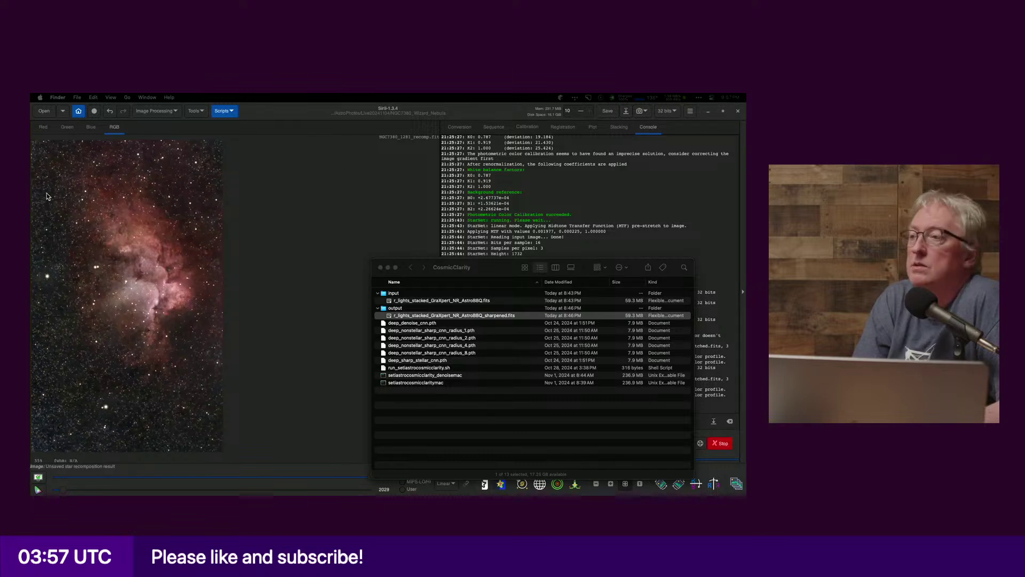
{"action": "key", "text": "super+Tab"}
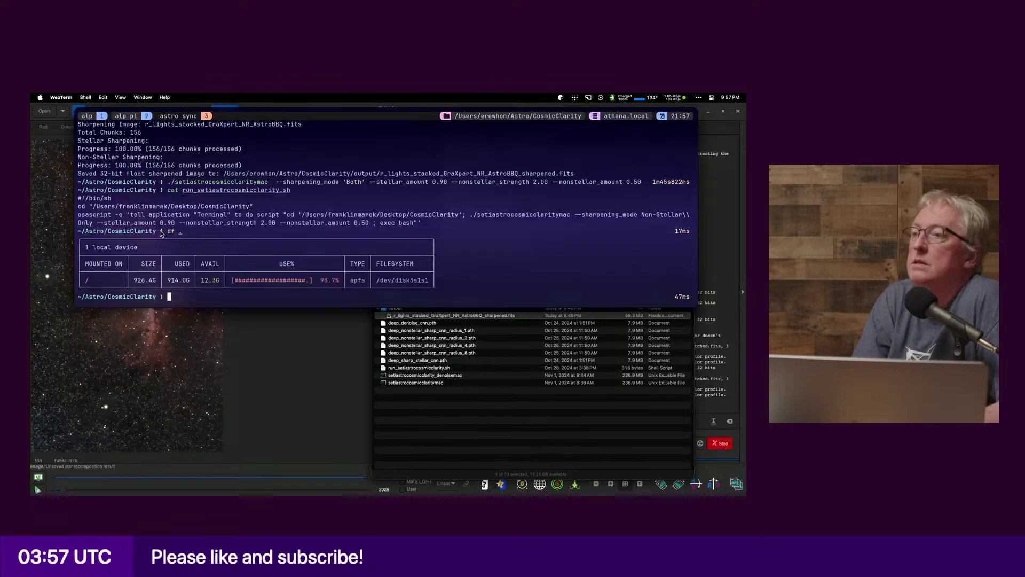
{"action": "type", "text": "c"}
{"action": "key", "text": "Right"}
{"action": "key", "text": "Up"}
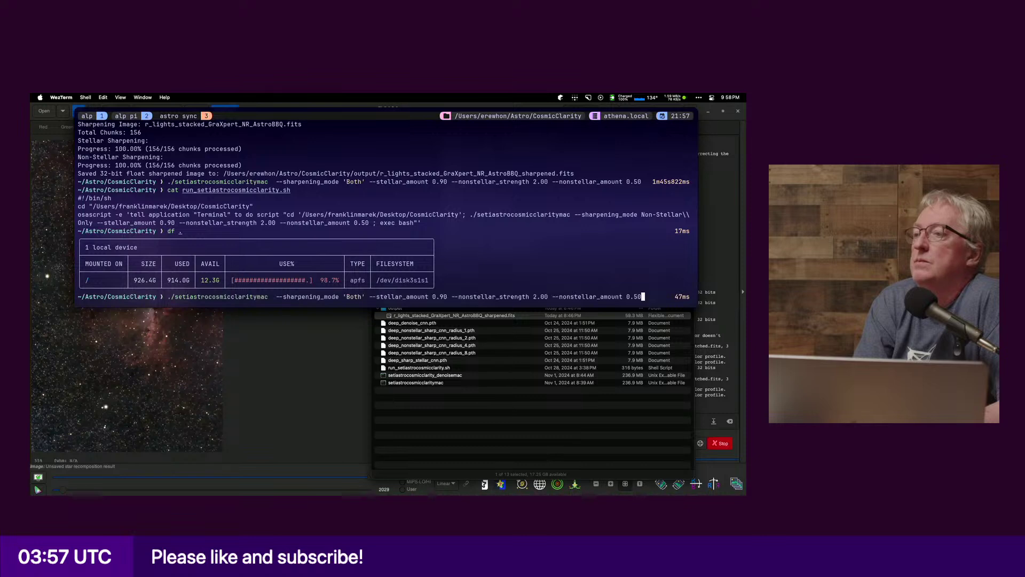
{"action": "key", "text": "ctrl+l"}
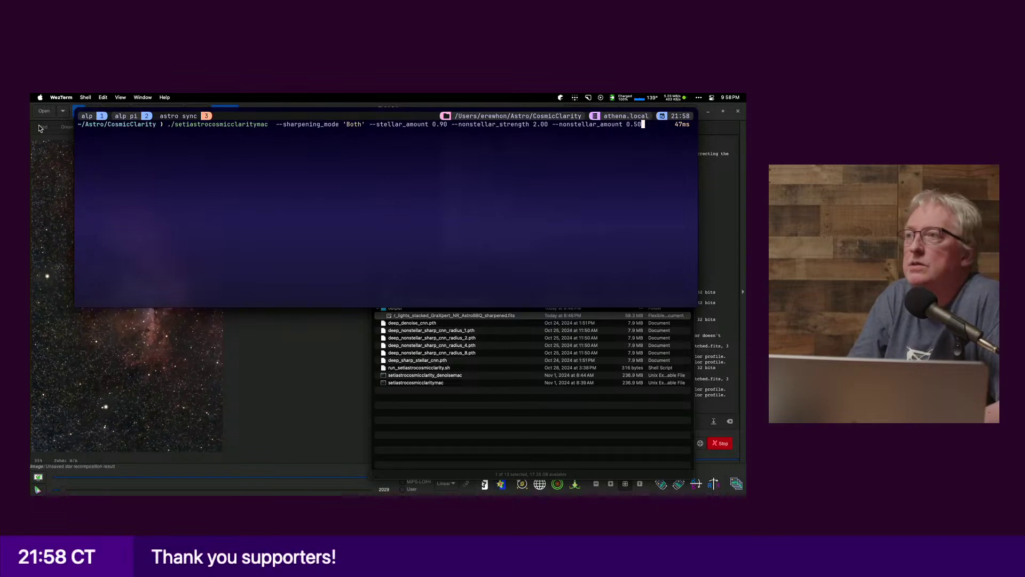
{"action": "key", "text": "ctrl+c"}
Step: Run ./setiastrocosmicclaritymac without any parameters in the ~/Astro/CosmicClarity folder
{"action": "type", "text": "./se"}
{"action": "key", "text": "Tab"}
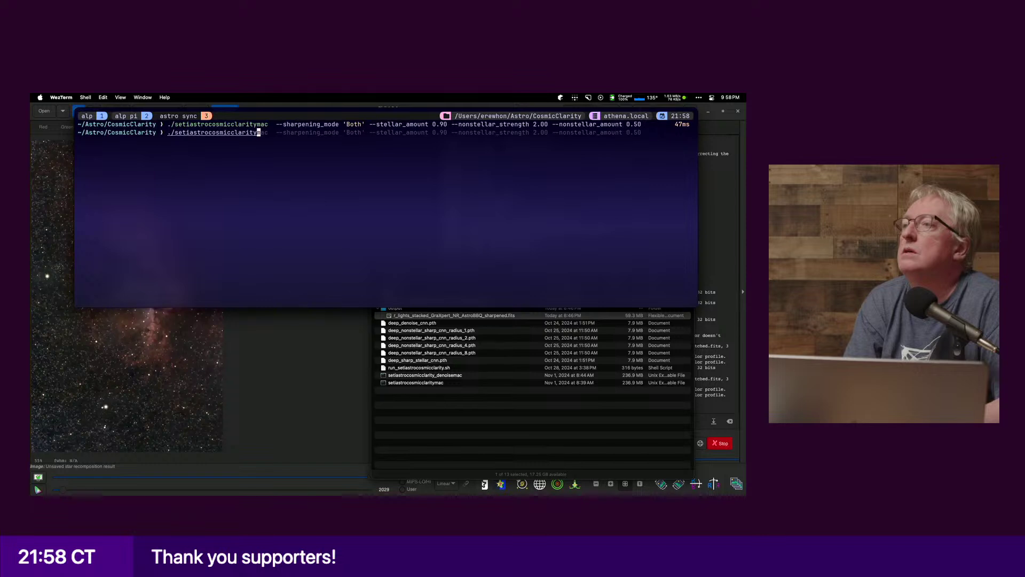
{"action": "type", "text": "m"}
{"action": "key", "text": "Tab"}
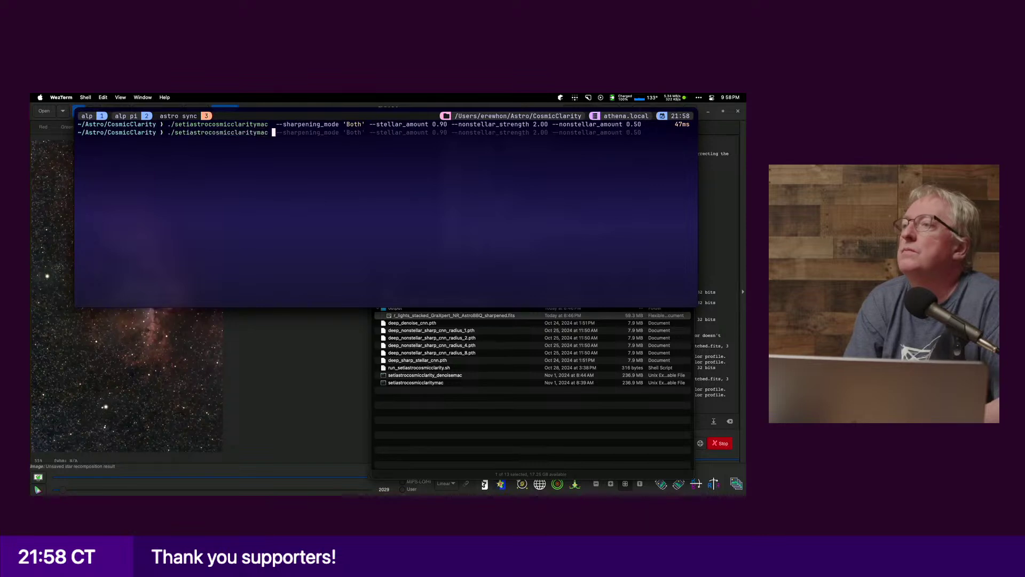
{"action": "key", "text": "Return"}
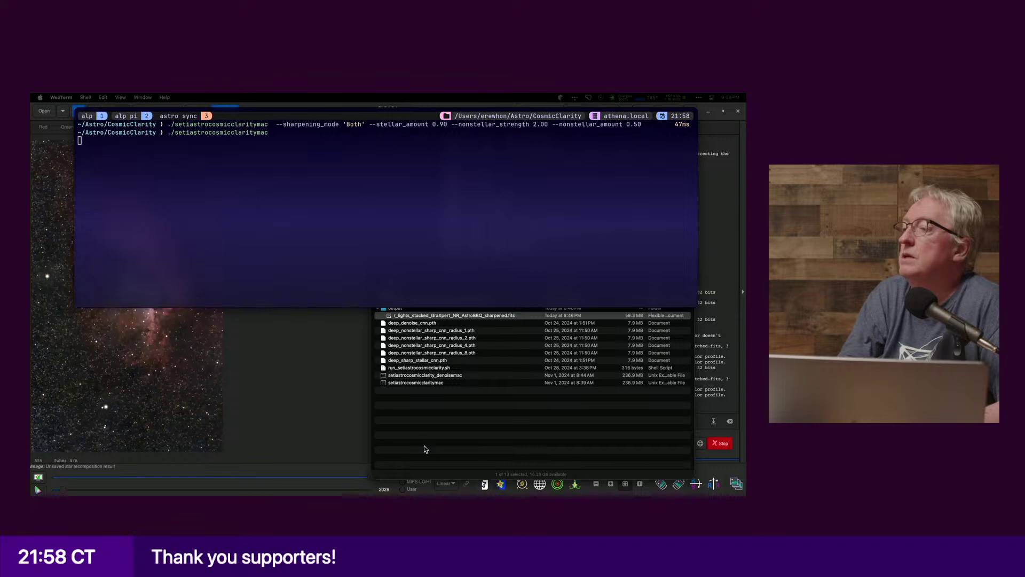
Step: Move NGC7380_1281_recomp.fit from the CosmicClarity folder into its input subfolder in Finder
{"action": "left_click", "coordinate": [405, 315]}
{"action": "left_click", "coordinate": [397, 296]}
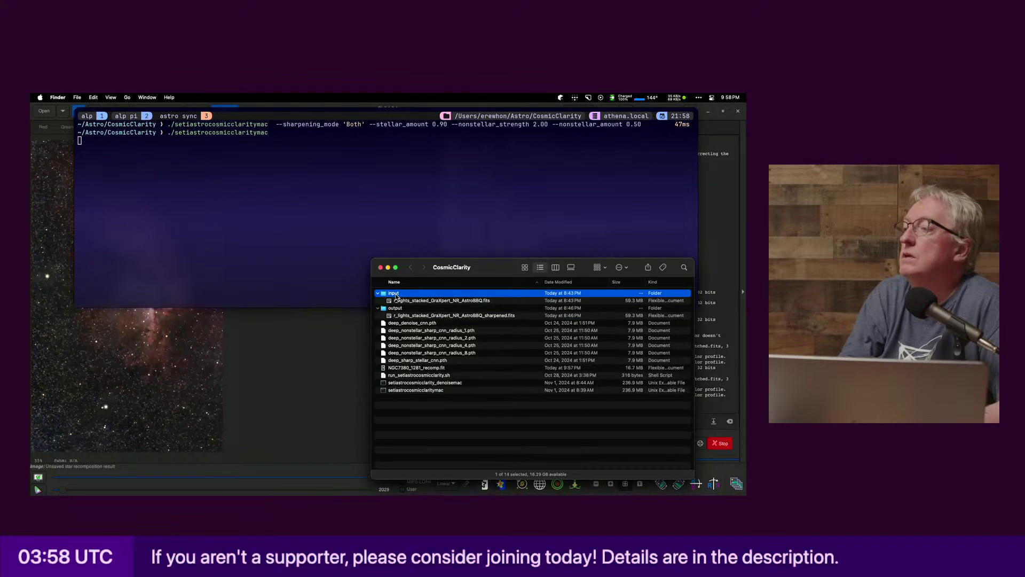
{"action": "left_click", "coordinate": [421, 369]}
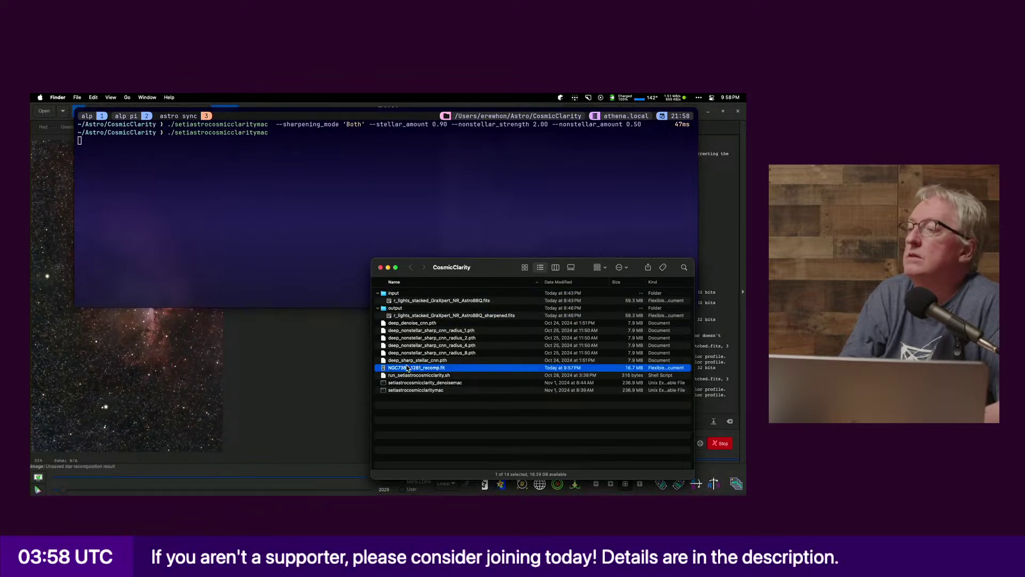
{"action": "left_click_drag", "start_coordinate": [394, 295], "coordinate": [387, 297]}
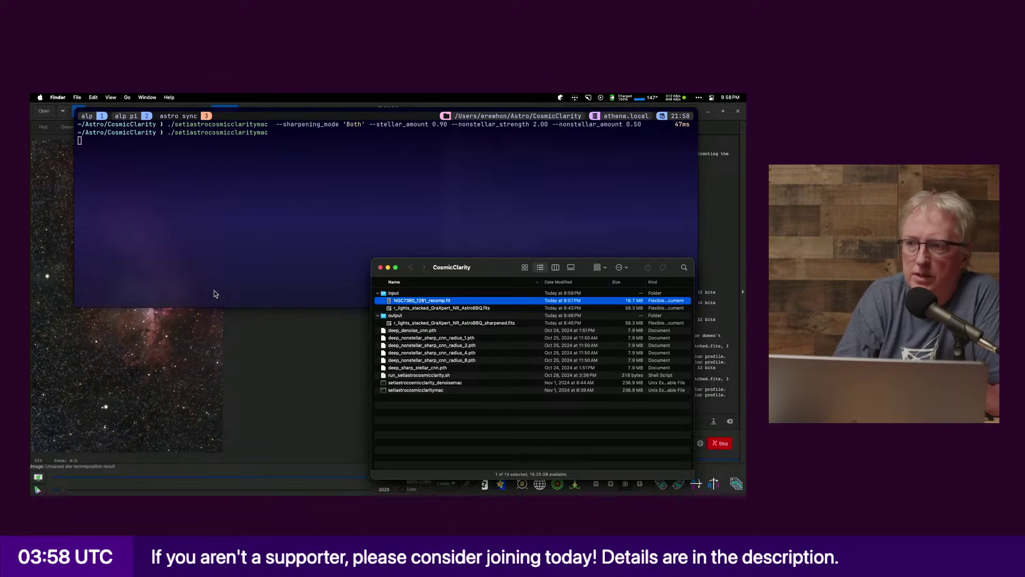
{"action": "key", "text": "super+Tab"}
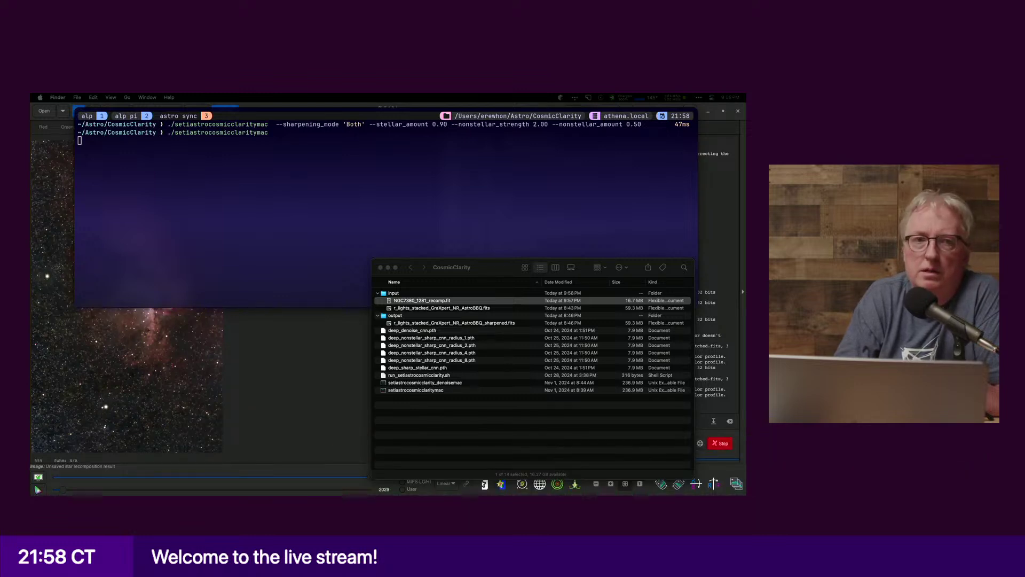
{"action": "mouse_move", "coordinate": [99, 480]}
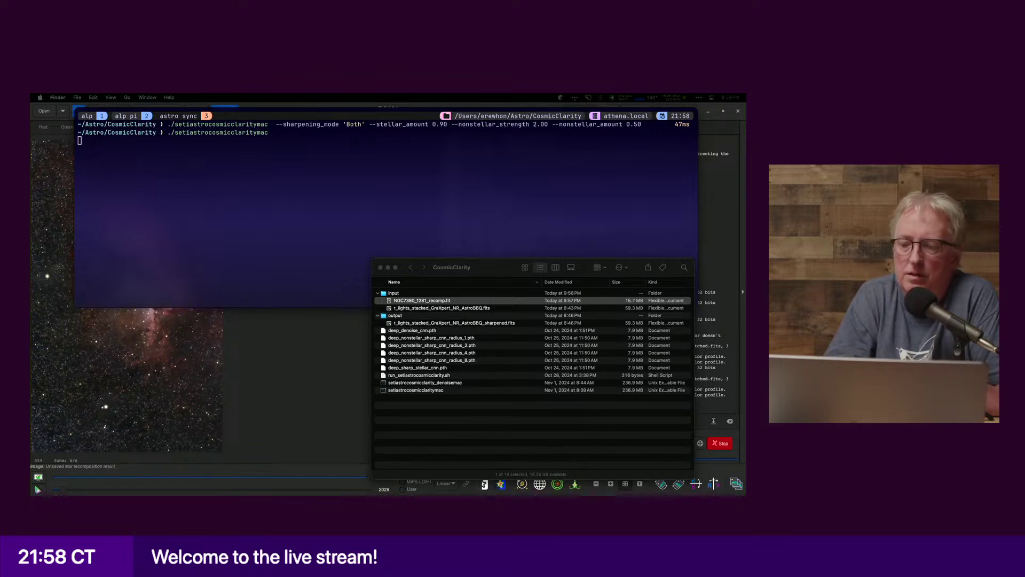
{"action": "key", "text": "super+Tab"}
{"action": "mouse_move", "coordinate": [315, 489]}
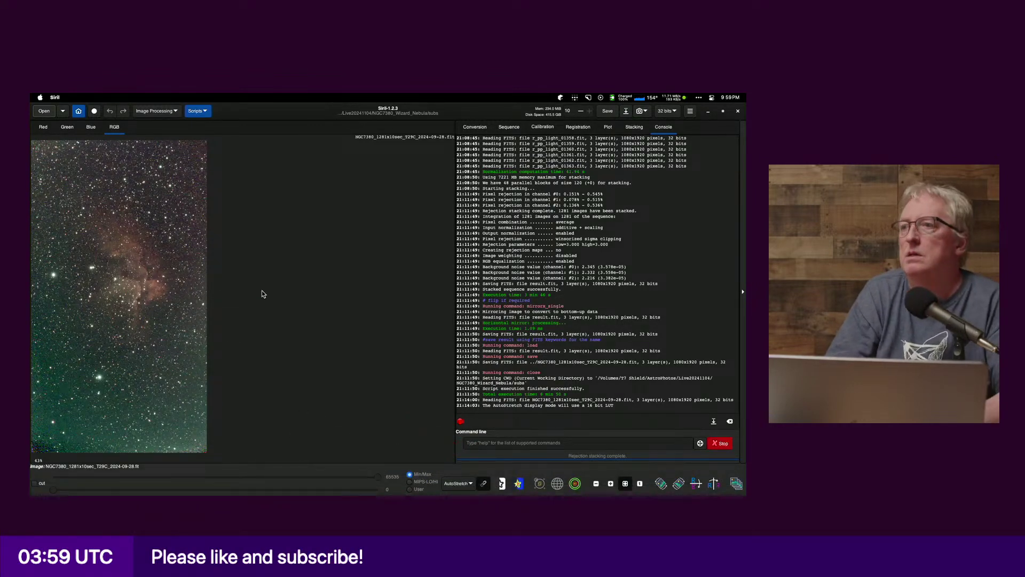
{"action": "key", "text": "super+Tab"}
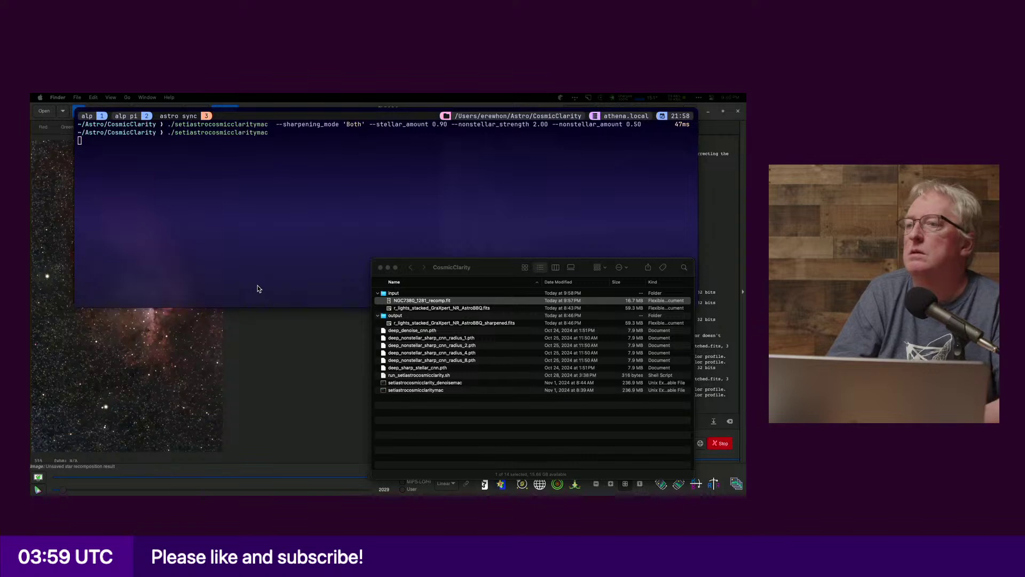
{"action": "left_click", "coordinate": [264, 295]}
{"action": "key", "text": "super+Tab"}
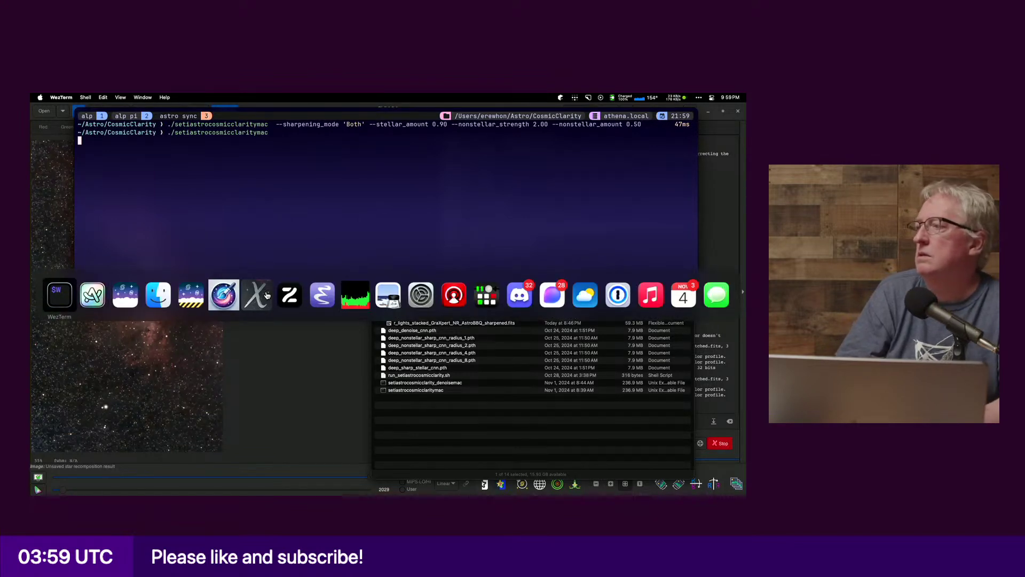
{"action": "key", "text": "Escape"}
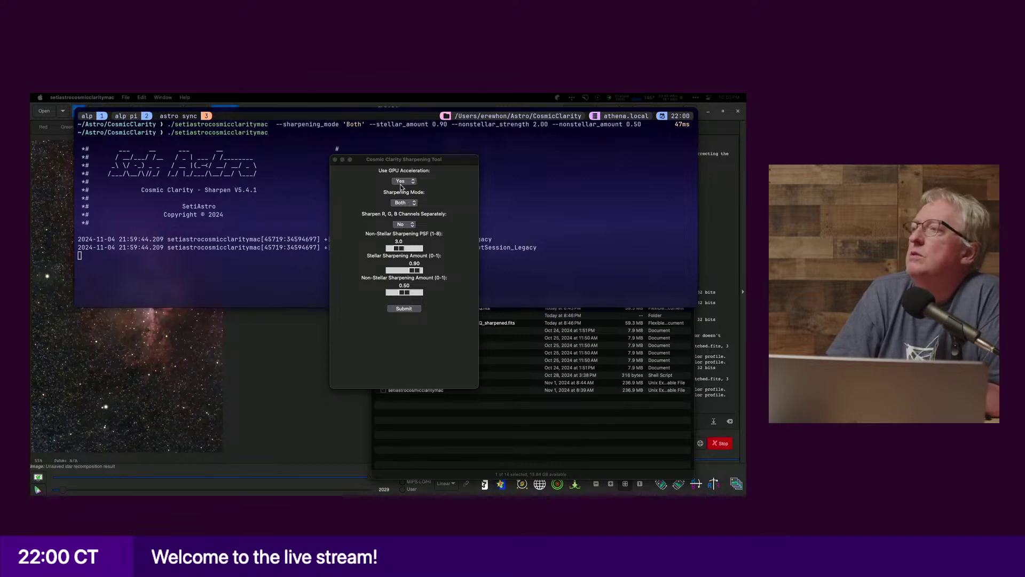
Step: Start the Cosmic Clarity sharpening with GPU acceleration, mode Both, non-stellar PSF 3.0, stellar amount 0.90 and non-stellar amount 0.50
{"action": "left_click_drag", "start_coordinate": [429, 159], "coordinate": [261, 221]}
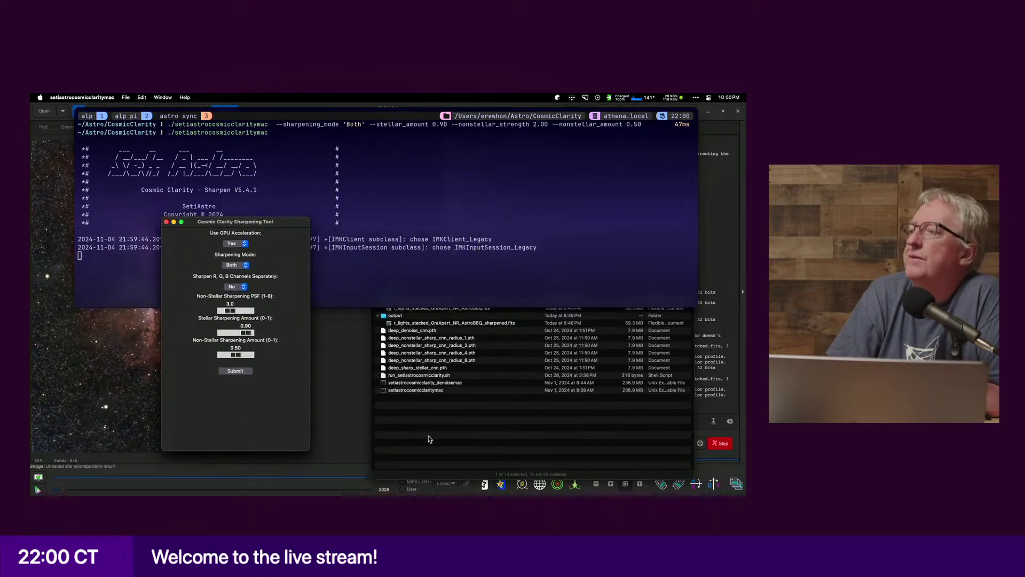
{"action": "left_click", "coordinate": [430, 445]}
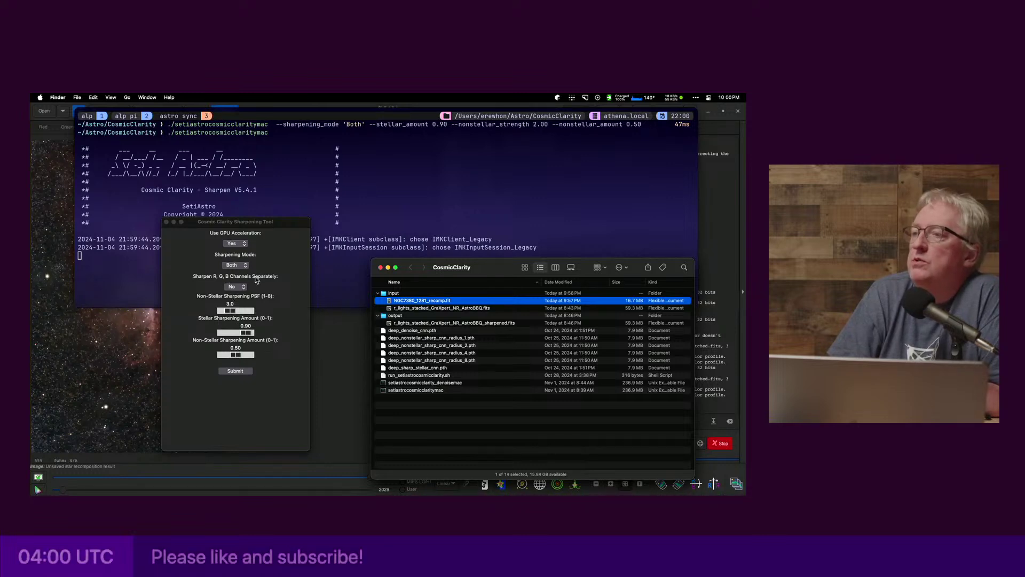
{"action": "left_click_drag", "start_coordinate": [253, 227], "coordinate": [303, 227]}
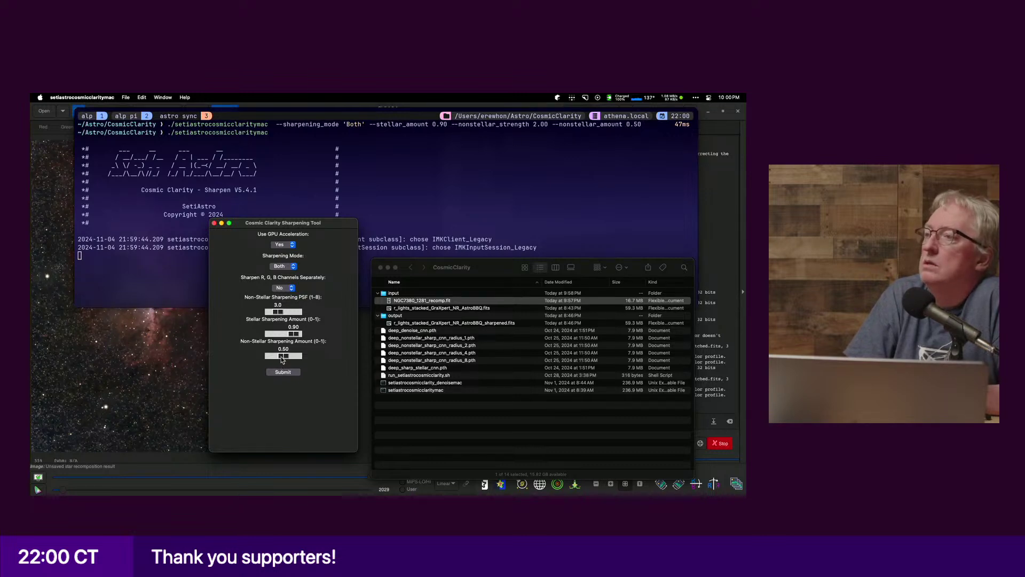
{"action": "left_click", "coordinate": [285, 373]}
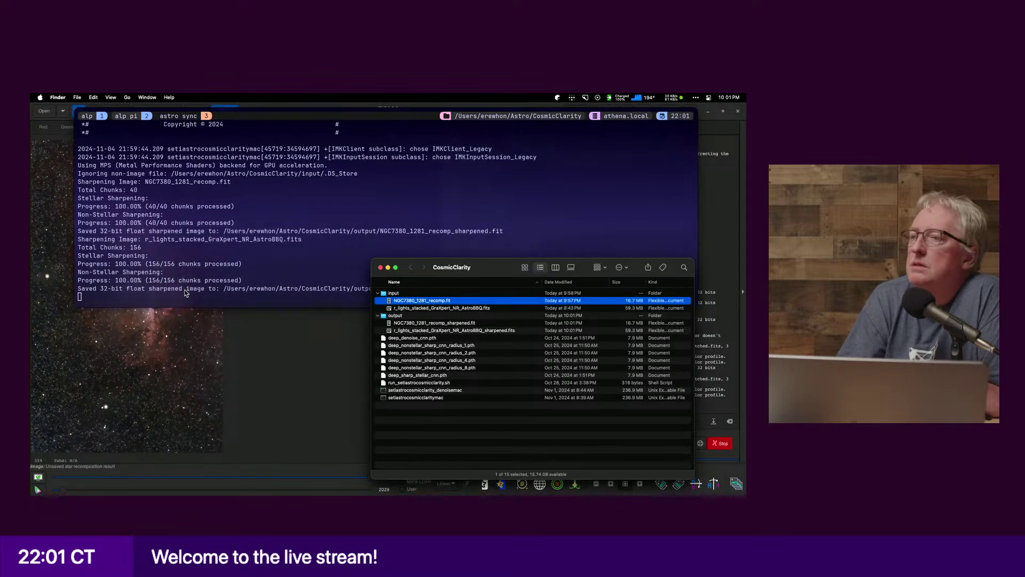
Step: Preview NGC7380_1281_recomp_sharpened.fit from the CosmicClarity output folder in Finder
{"action": "left_click", "coordinate": [425, 323]}
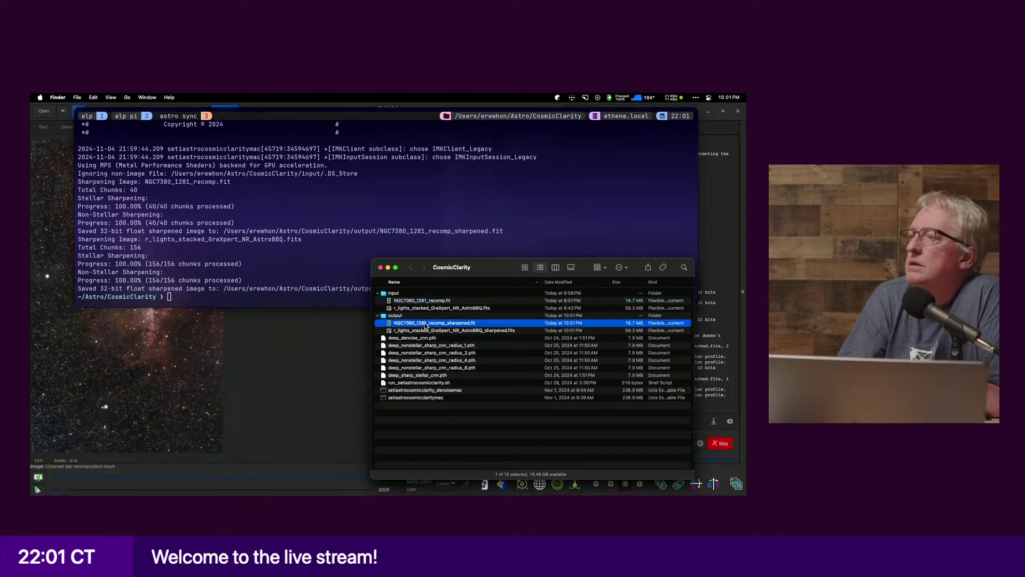
{"action": "key", "text": "space"}
{"action": "key", "text": "space"}
Step: Switch to Siril and save the unsharpened recombined image as NGC7380_1281_recomp.png in the NGC7380_Wizard_Nebula folder
{"action": "left_click", "coordinate": [347, 360]}
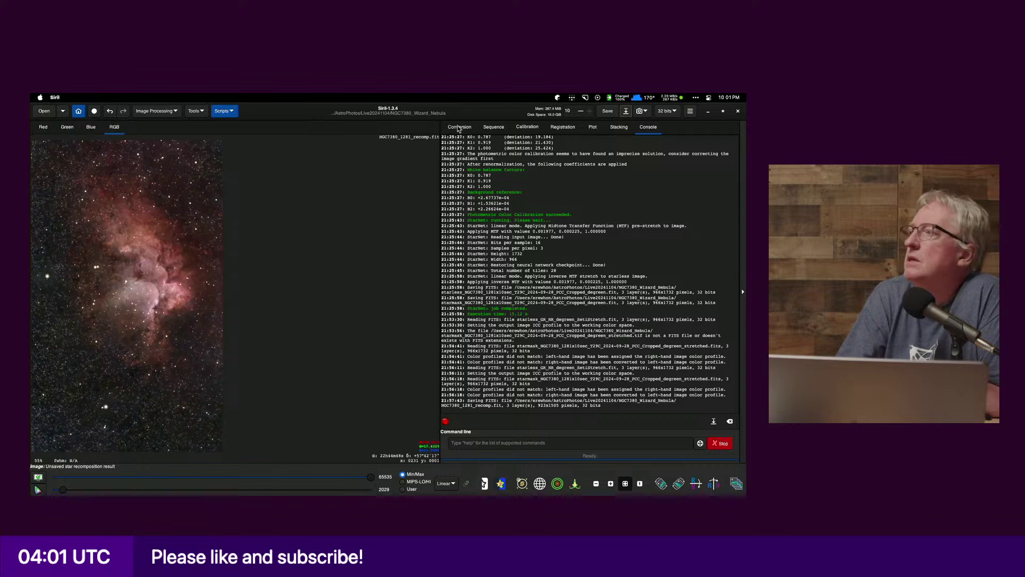
{"action": "right_click", "coordinate": [626, 113]}
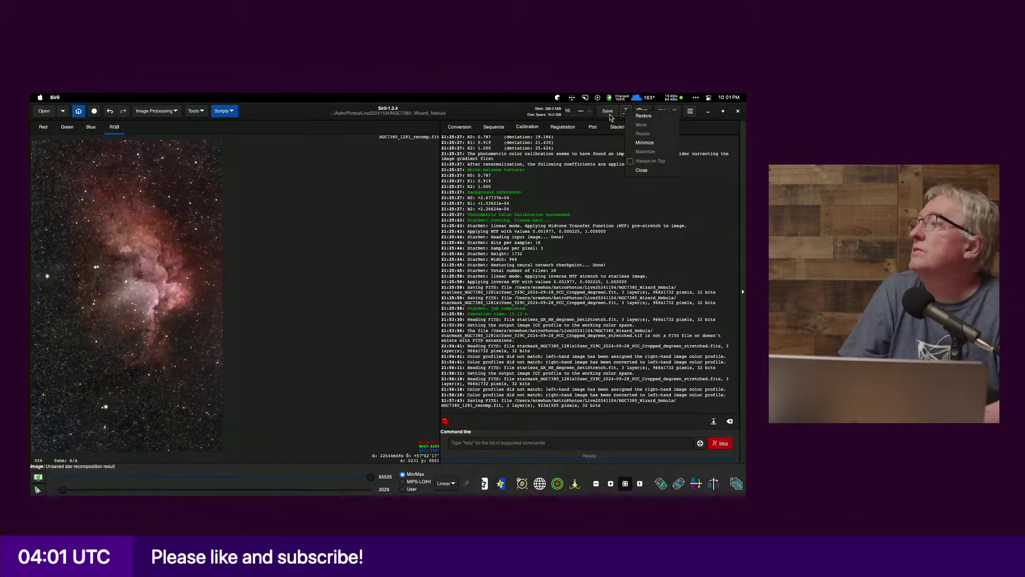
{"action": "left_click", "coordinate": [626, 110]}
{"action": "left_click", "coordinate": [626, 110]}
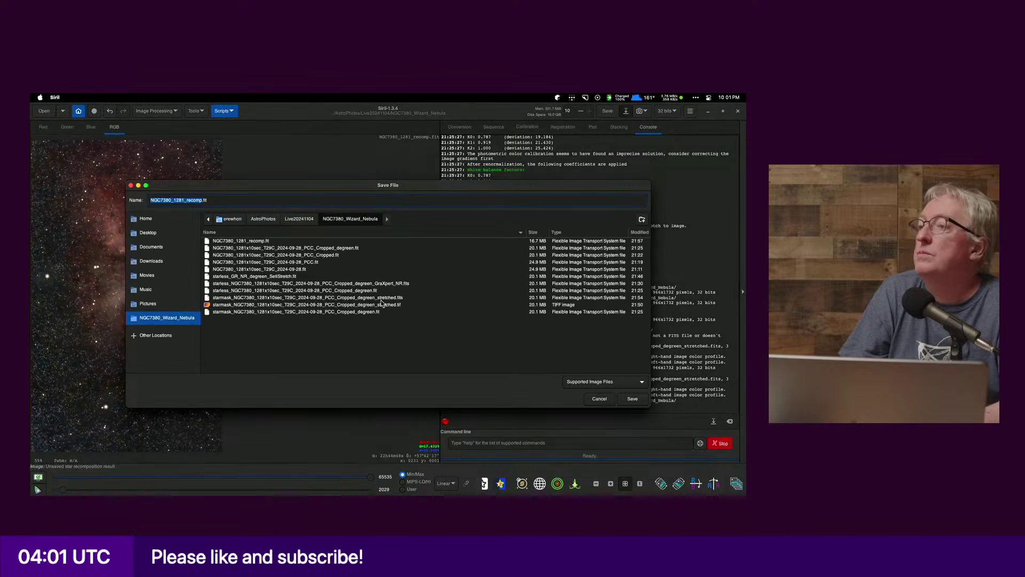
{"action": "left_click", "coordinate": [580, 382]}
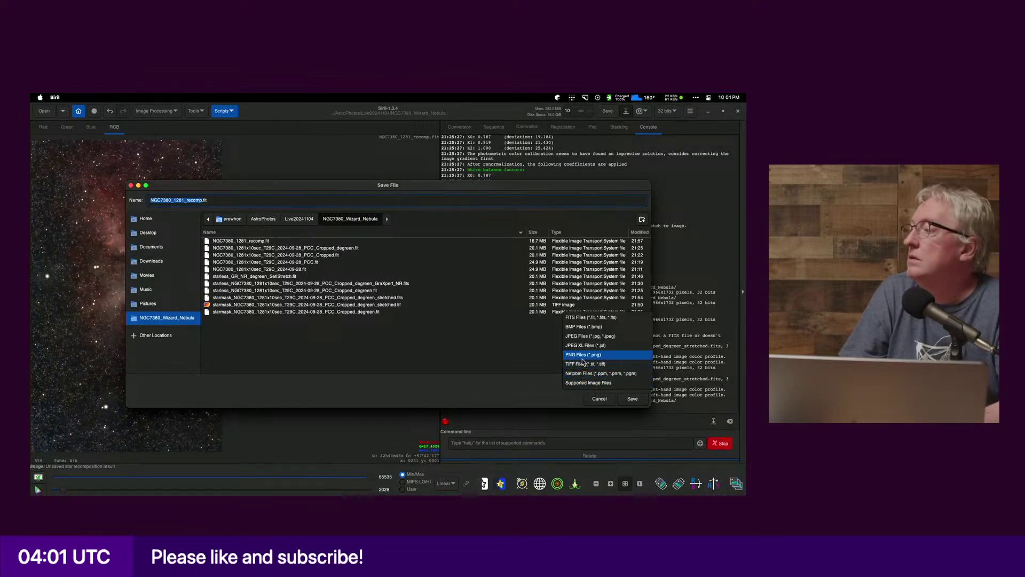
{"action": "left_click", "coordinate": [583, 355]}
{"action": "left_click", "coordinate": [635, 400]}
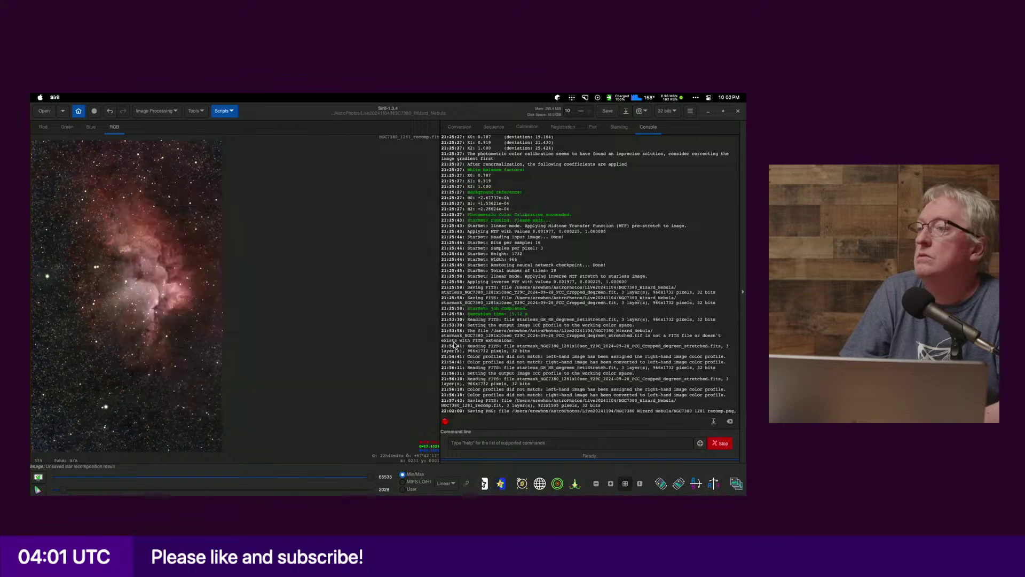
Step: Put NGC7380_1281_recomp_sharpened.fit into the NGC7380_Wizard_Nebula folder and open it in Siril
{"action": "left_click", "coordinate": [45, 111]}
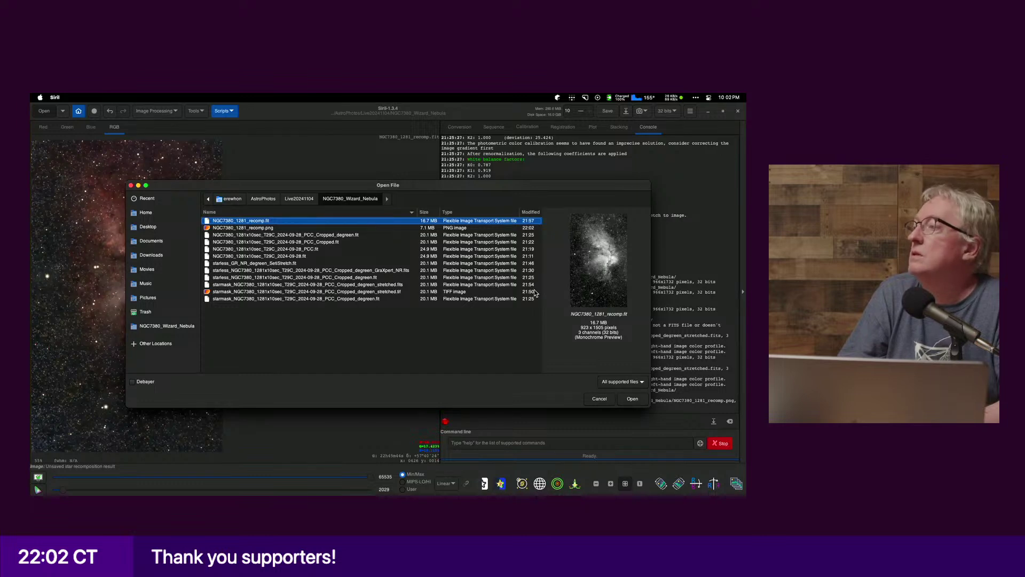
{"action": "key", "text": "super+Tab"}
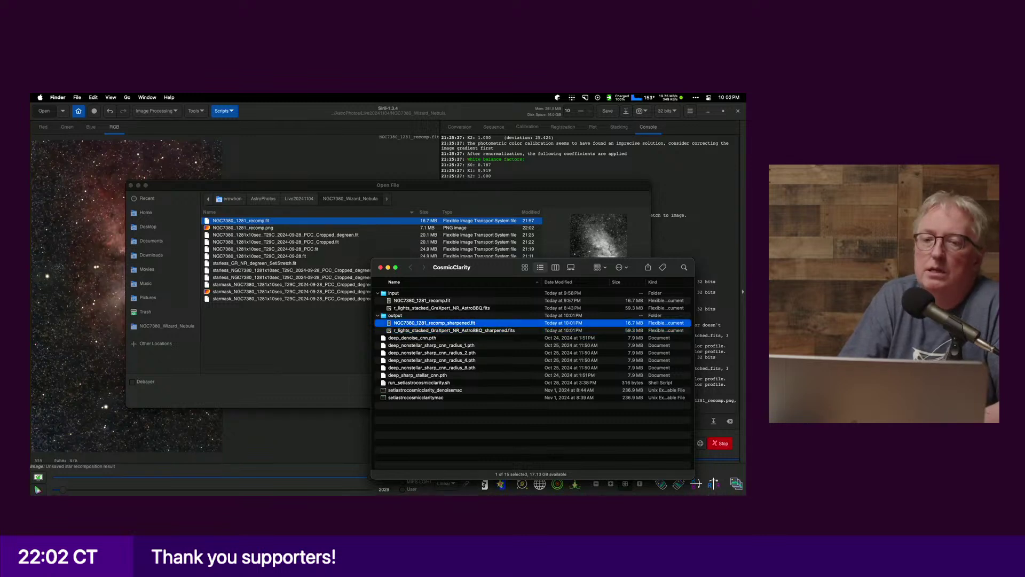
{"action": "key", "text": "super+Tab"}
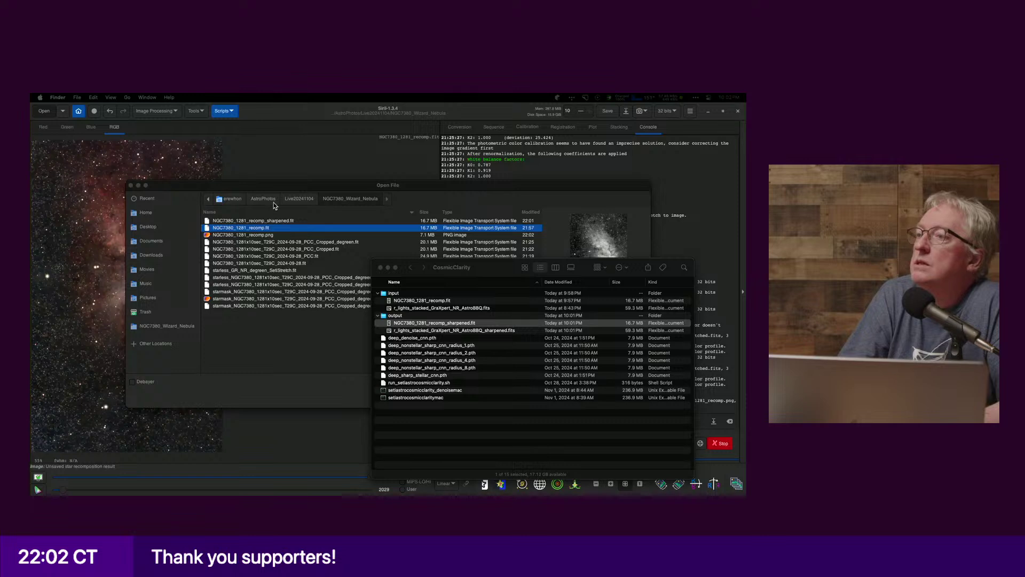
{"action": "left_click", "coordinate": [269, 237]}
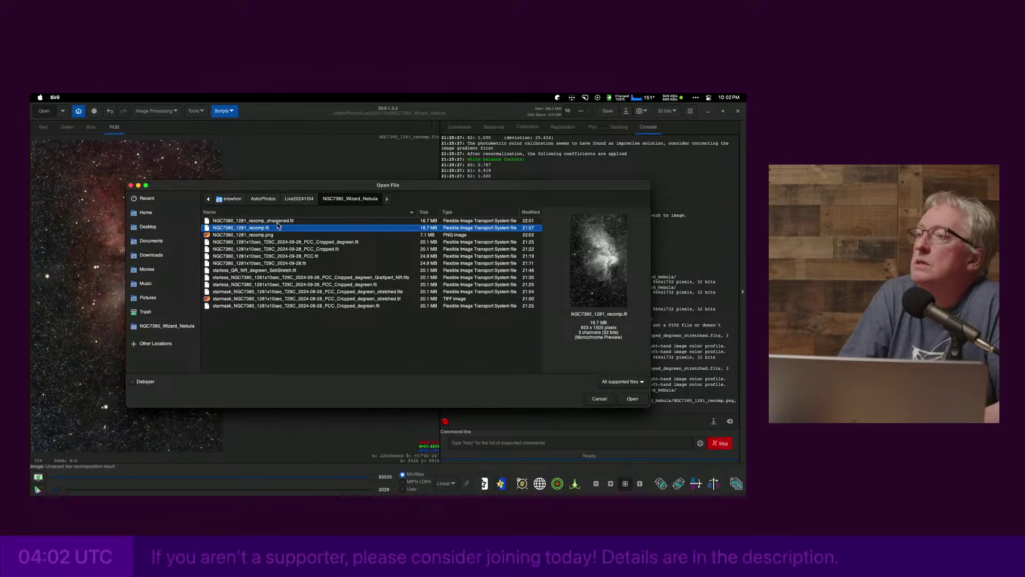
{"action": "left_click", "coordinate": [270, 220]}
{"action": "left_click", "coordinate": [635, 396]}
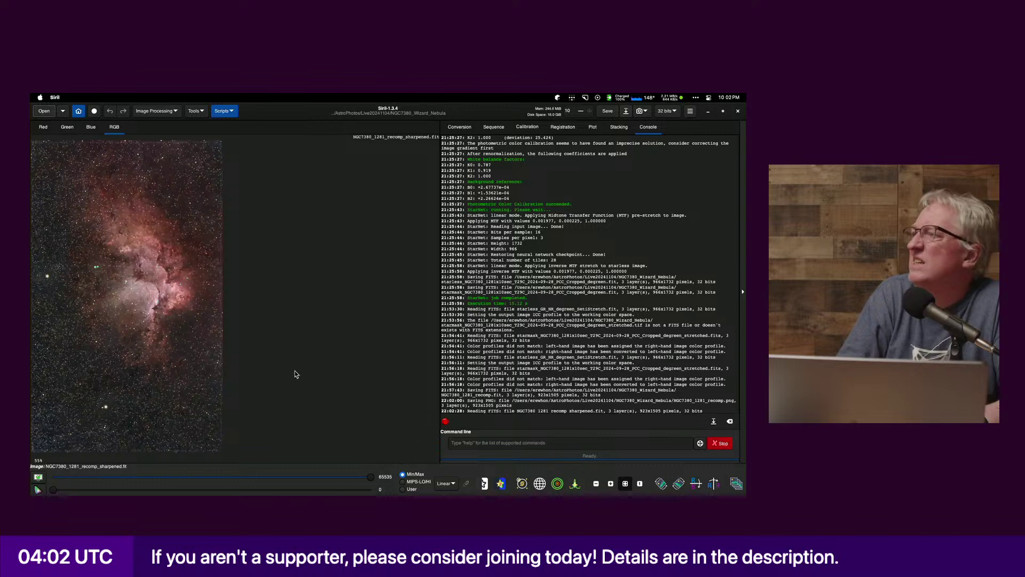
Step: Save the sharpened image as NGC7380_1281_recomp_sharpened.png in the NGC7380_Wizard_Nebula folder
{"action": "left_click", "coordinate": [625, 111]}
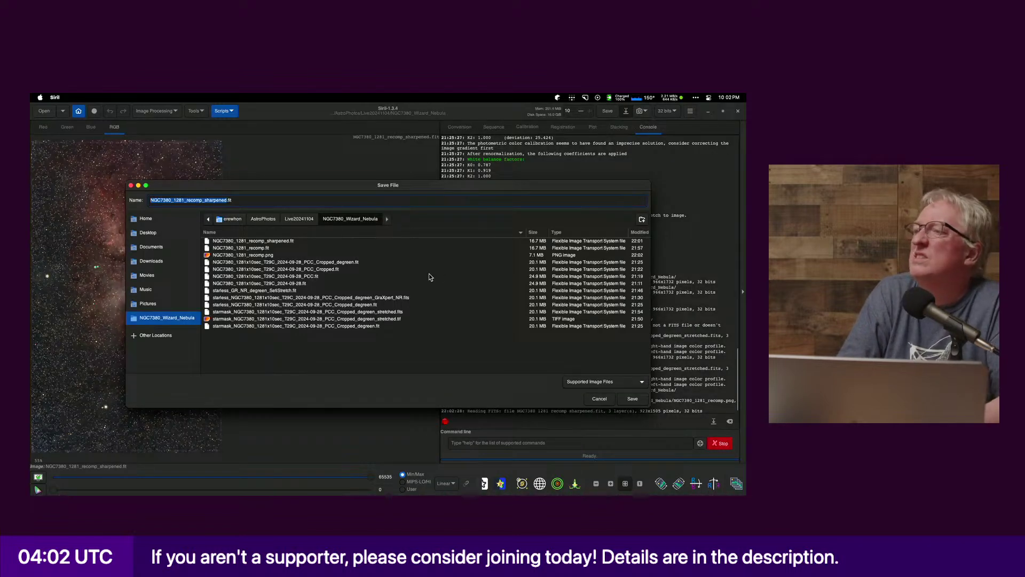
{"action": "left_click", "coordinate": [581, 383]}
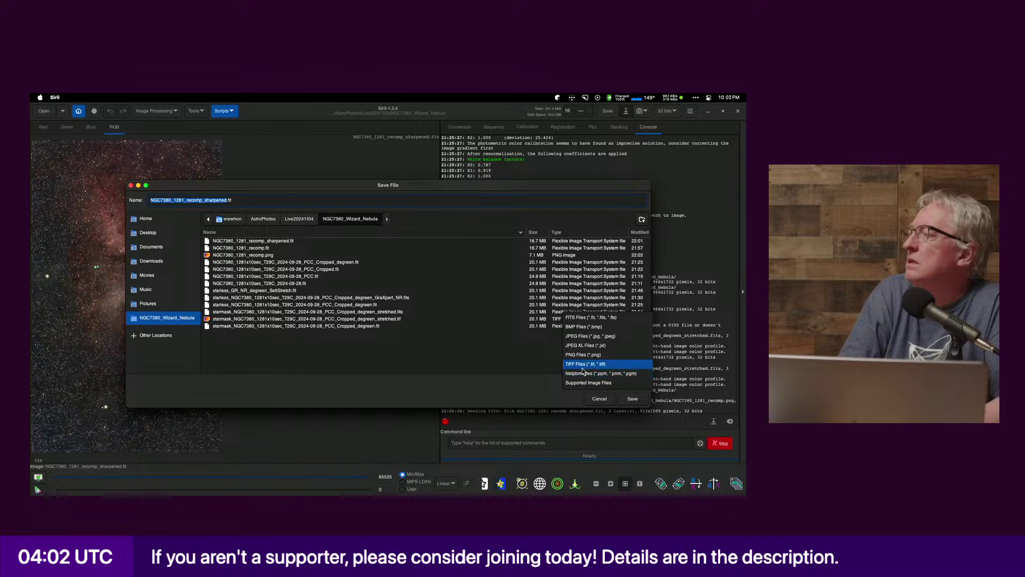
{"action": "left_click", "coordinate": [582, 355]}
{"action": "left_click", "coordinate": [630, 399]}
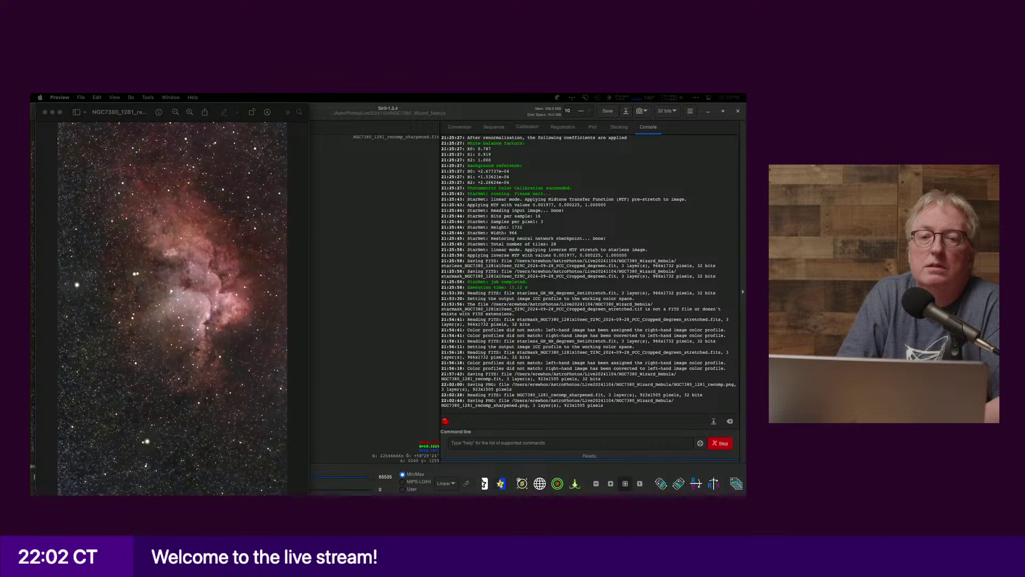
Step: Place the two PNG versions side by side in Preview and examine the stars and nebula detail up close
{"action": "left_click_drag", "start_coordinate": [32, 109], "coordinate": [432, 110]}
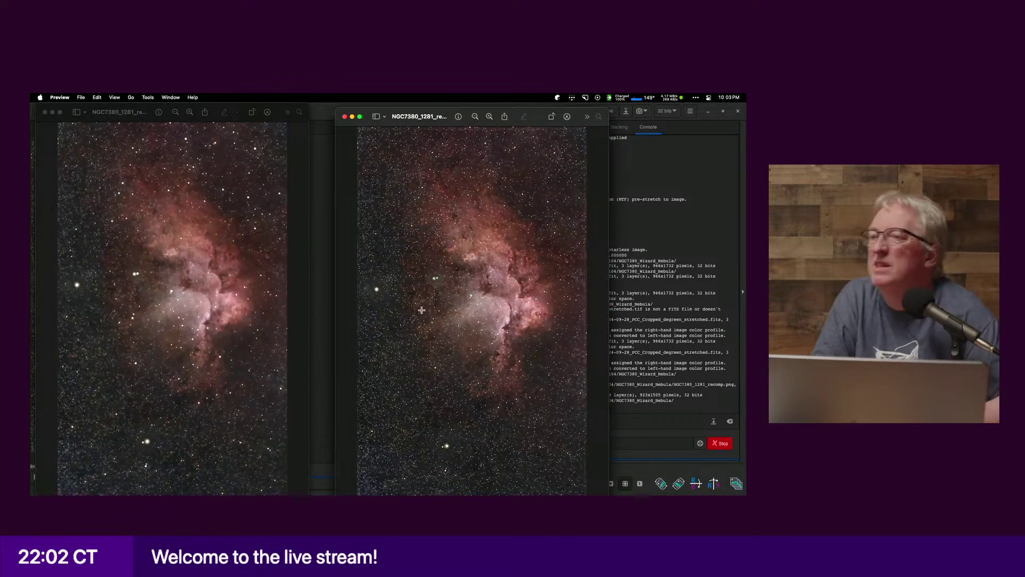
{"action": "scroll", "coordinate": [423, 303], "scroll_direction": "up", "scroll_amount": 5}
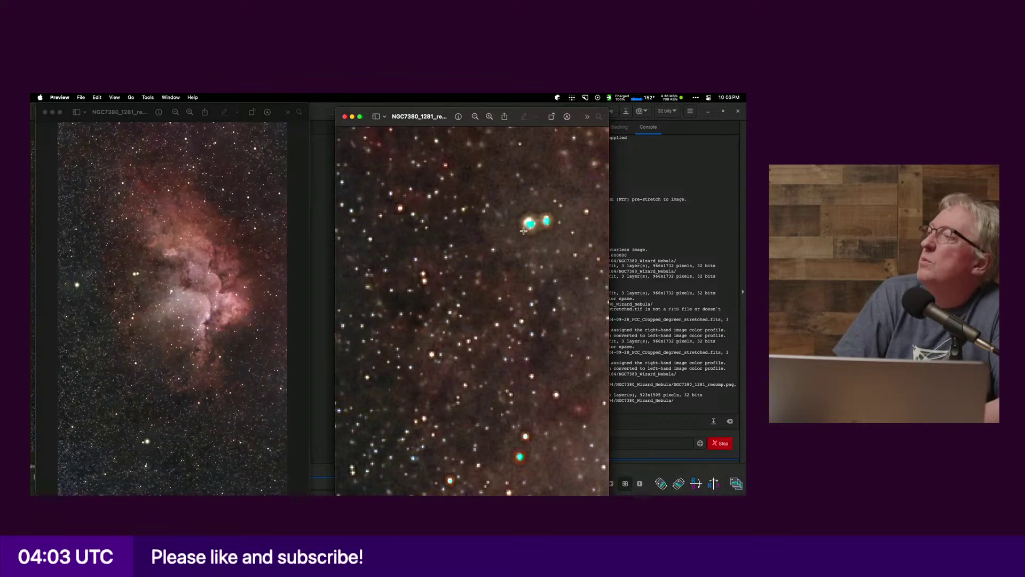
{"action": "scroll", "coordinate": [493, 262], "scroll_direction": "right", "scroll_amount": 5}
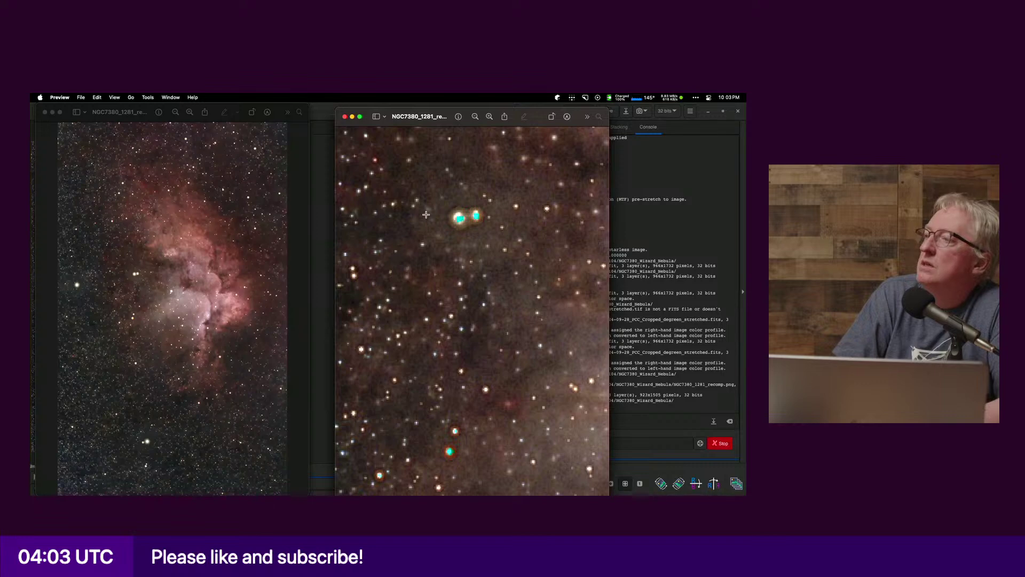
{"action": "scroll", "coordinate": [426, 215], "scroll_direction": "down", "scroll_amount": 5}
{"action": "scroll", "coordinate": [436, 300], "scroll_direction": "up", "scroll_amount": 5}
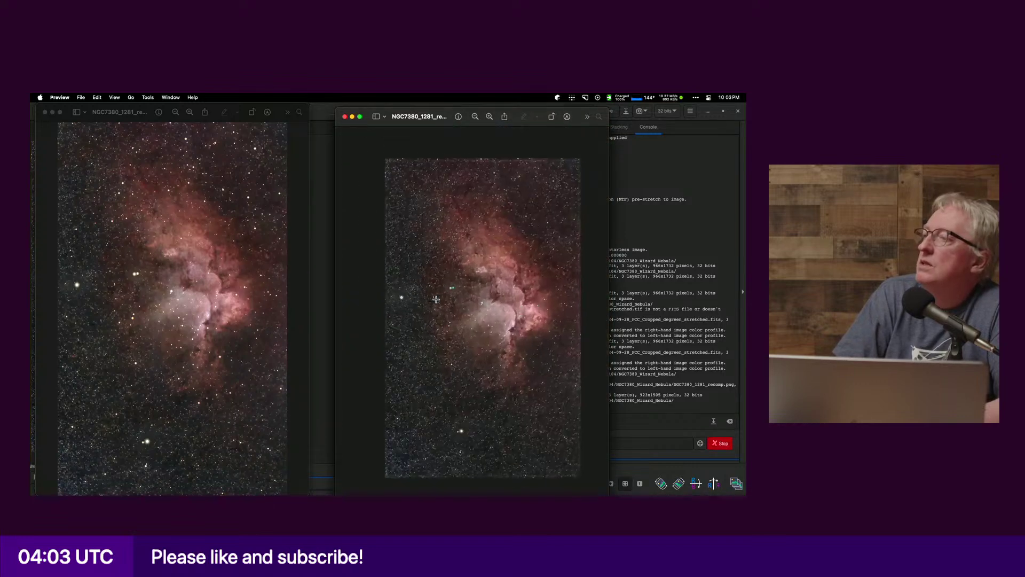
{"action": "scroll", "coordinate": [436, 299], "scroll_direction": "up", "scroll_amount": 5}
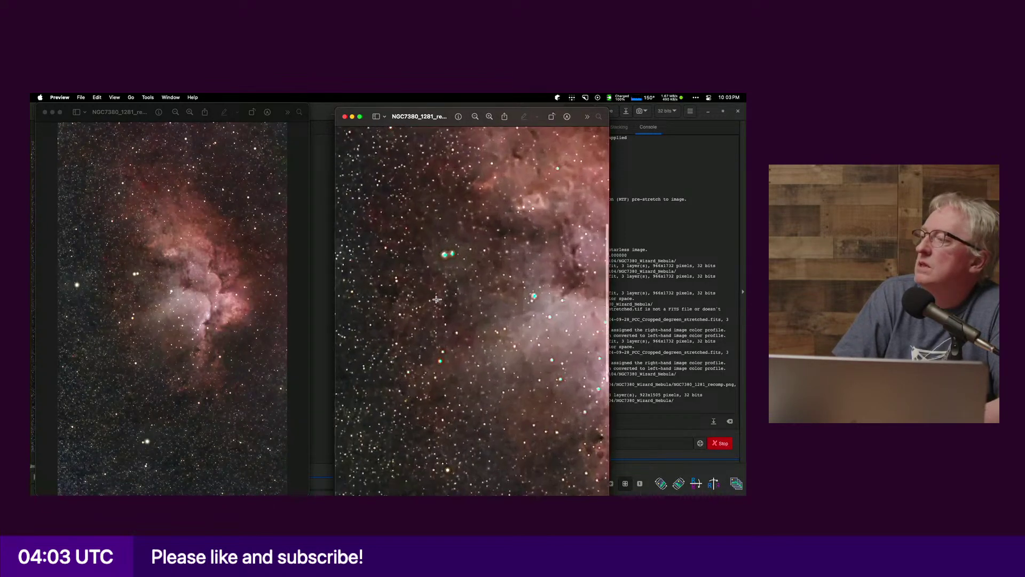
{"action": "scroll", "coordinate": [437, 299], "scroll_direction": "down", "scroll_amount": 10}
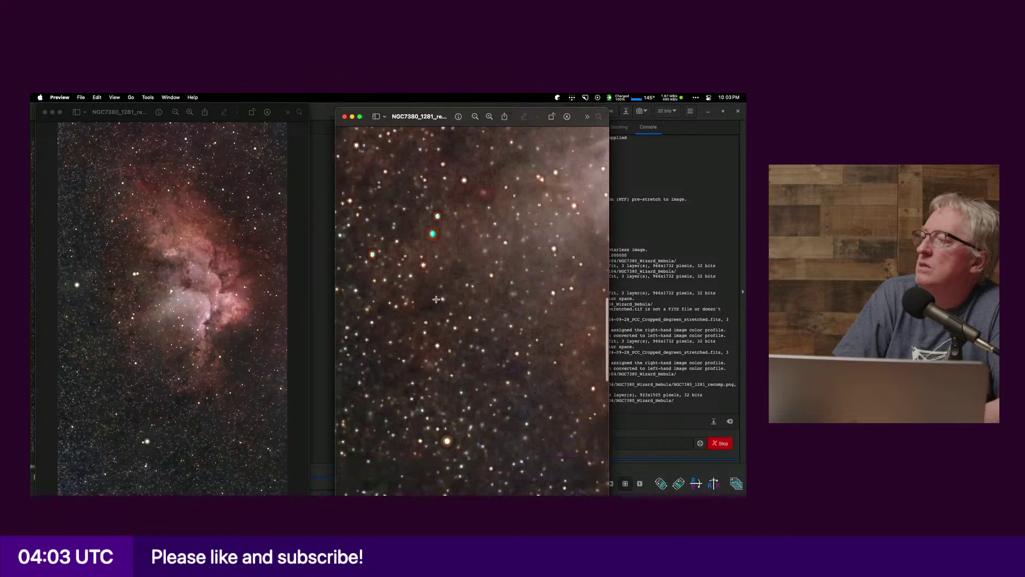
{"action": "scroll", "coordinate": [436, 299], "scroll_direction": "down", "scroll_amount": 10}
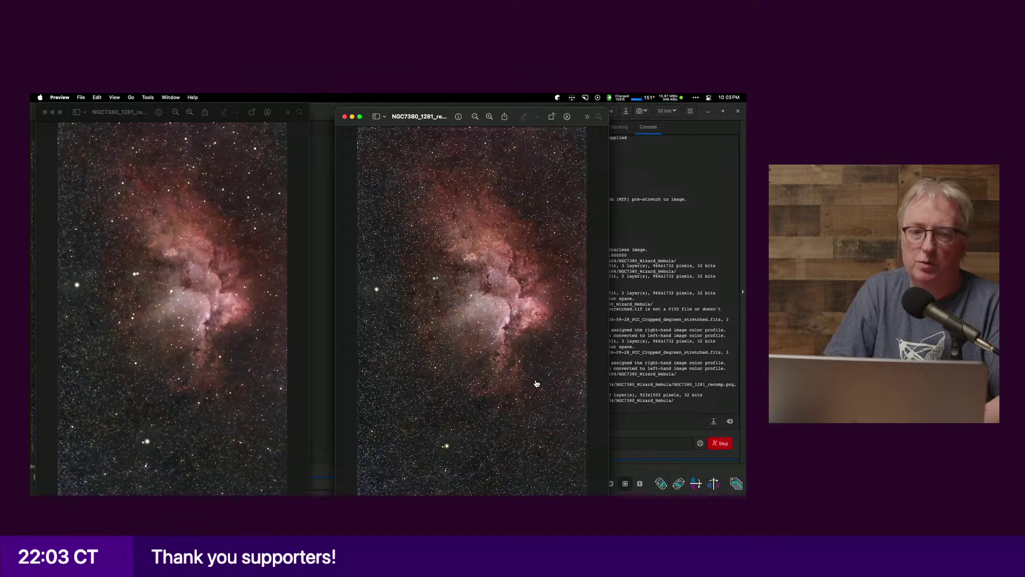
Step: Switch to Finder and move NGC7380_1281_recomp_sharpened.fit from the CosmicClarity output folder to the Trash
{"action": "key", "text": "super+Tab"}
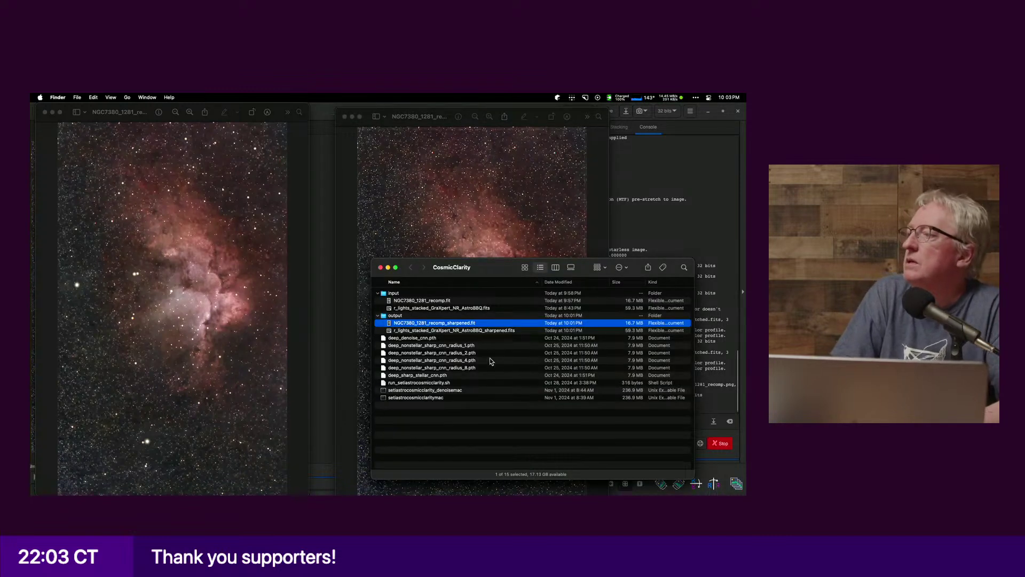
{"action": "left_click", "coordinate": [453, 331]}
{"action": "left_click", "coordinate": [456, 324]}
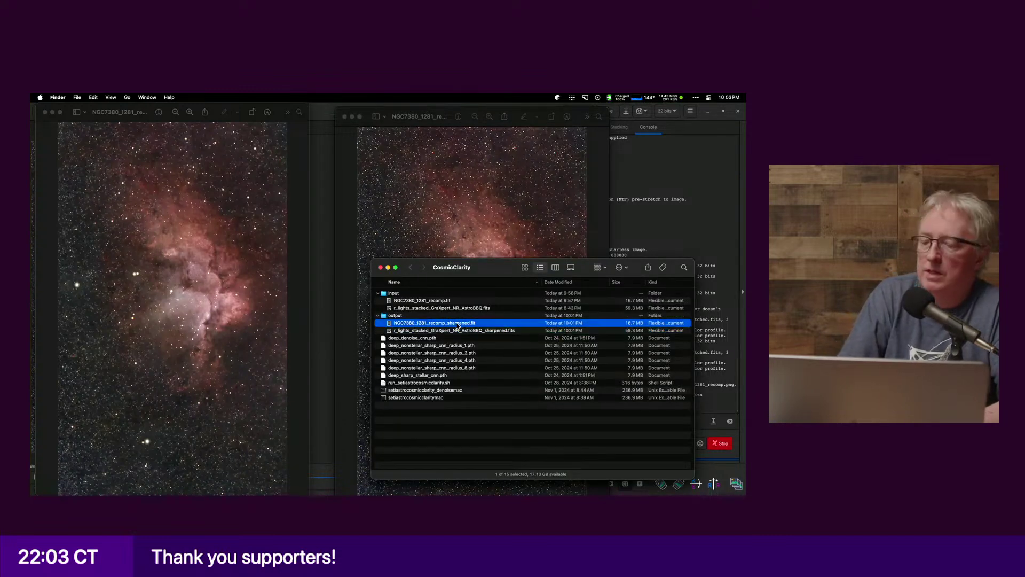
{"action": "right_click", "coordinate": [456, 325]}
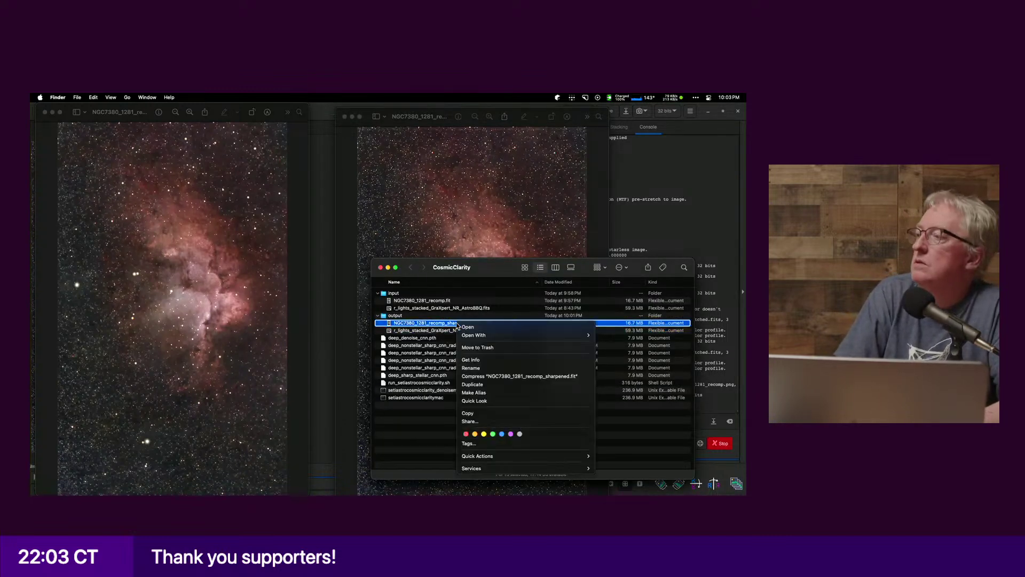
{"action": "left_click", "coordinate": [469, 348]}
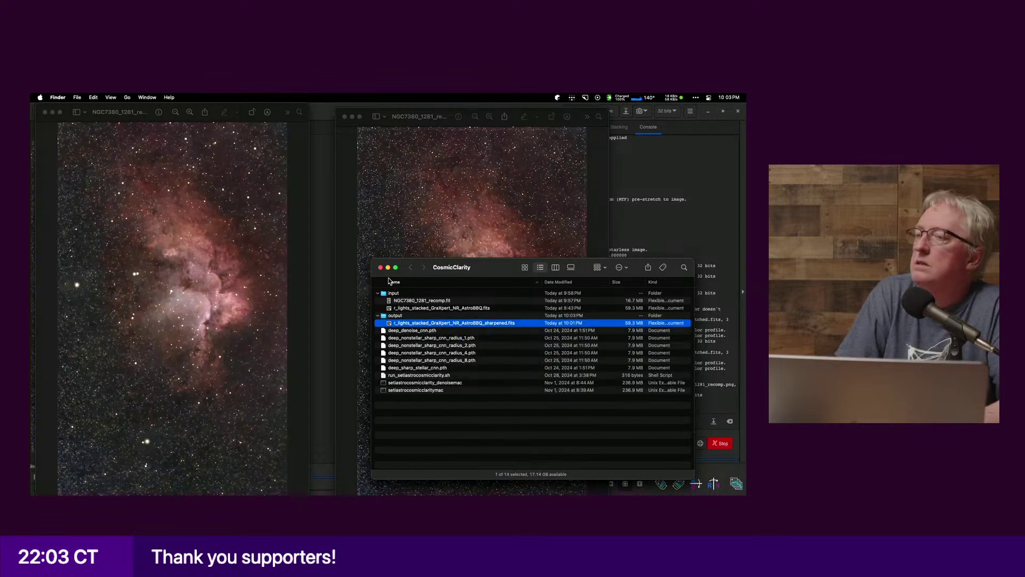
Step: Switch to the terminal, run ./setiastrocosmicclaritymac from the CosmicClarity folder, and return to the nebula image in Preview
{"action": "key", "text": "super+Tab"}
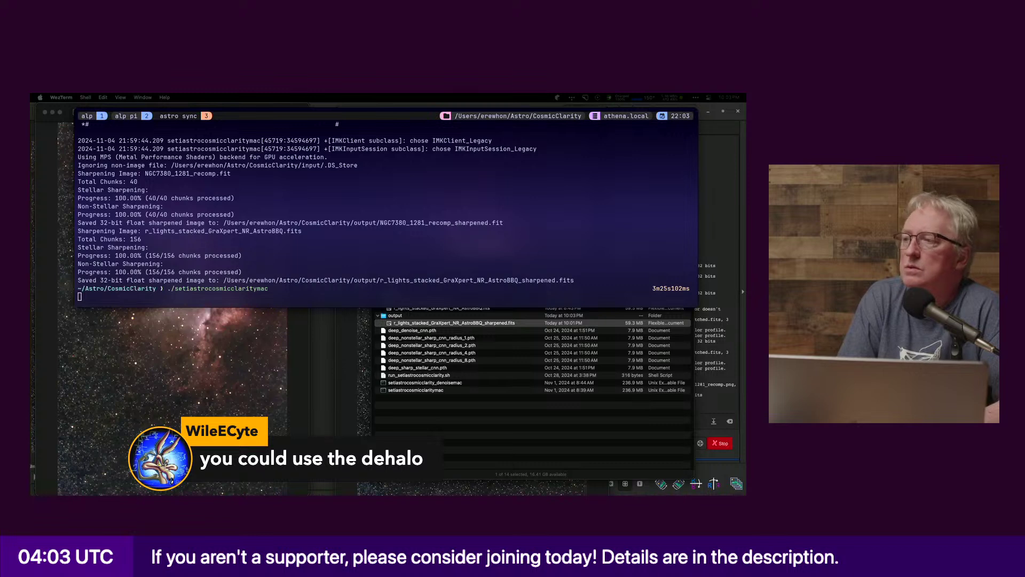
{"action": "left_click", "coordinate": [293, 416]}
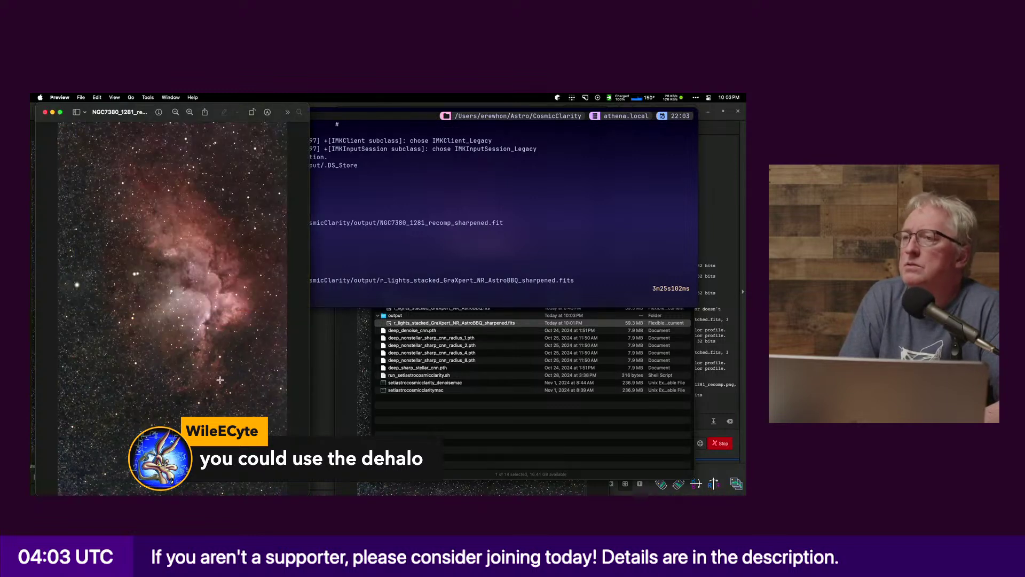
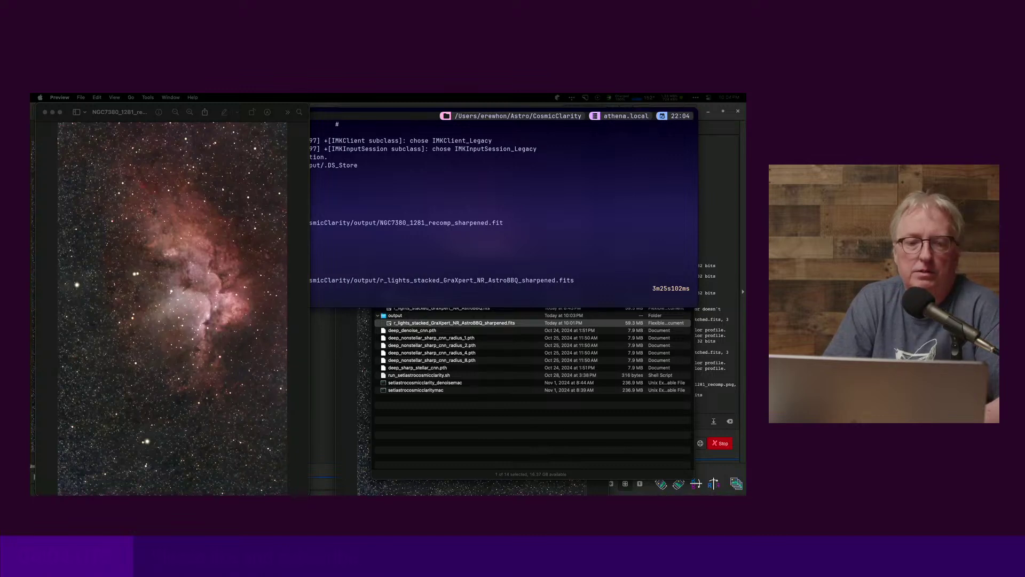
Step: Switch to Finder and quickly preview the Stacked_270_NGC7380 and Stacked_215_NGC7380 FIT files
{"action": "key", "text": "super+Tab"}
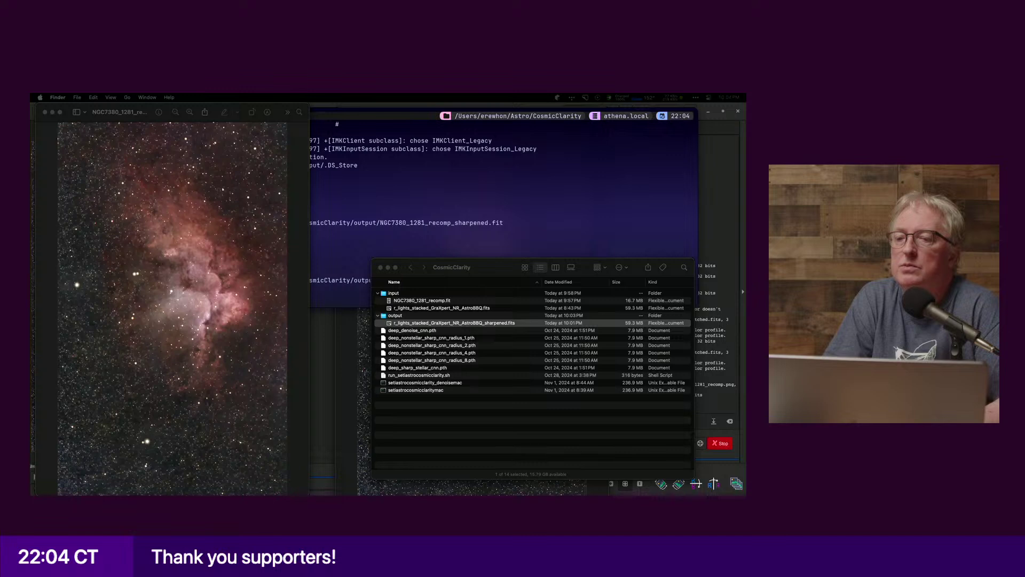
{"action": "key", "text": "space"}
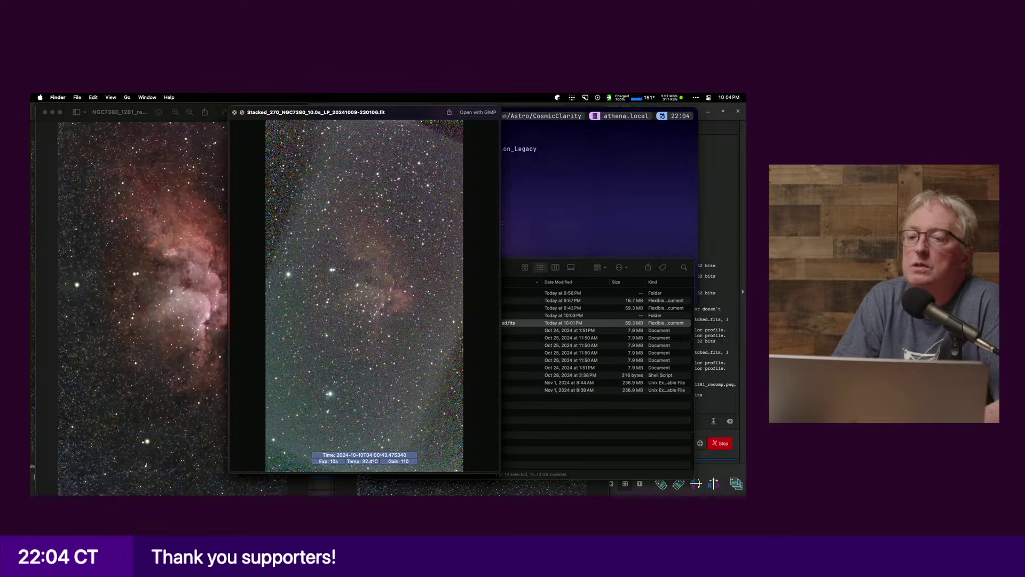
{"action": "key", "text": "Down"}
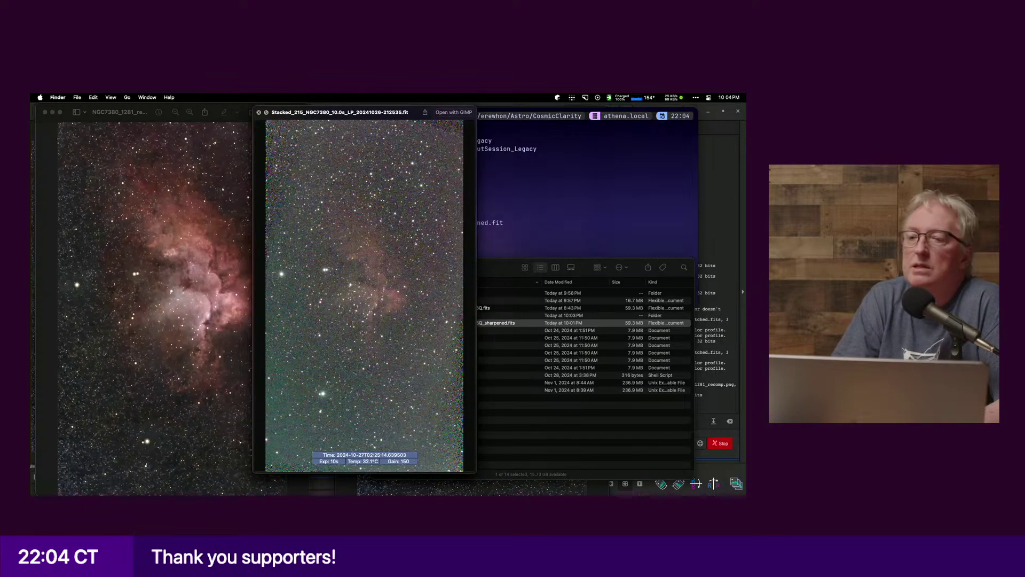
{"action": "key", "text": "space"}
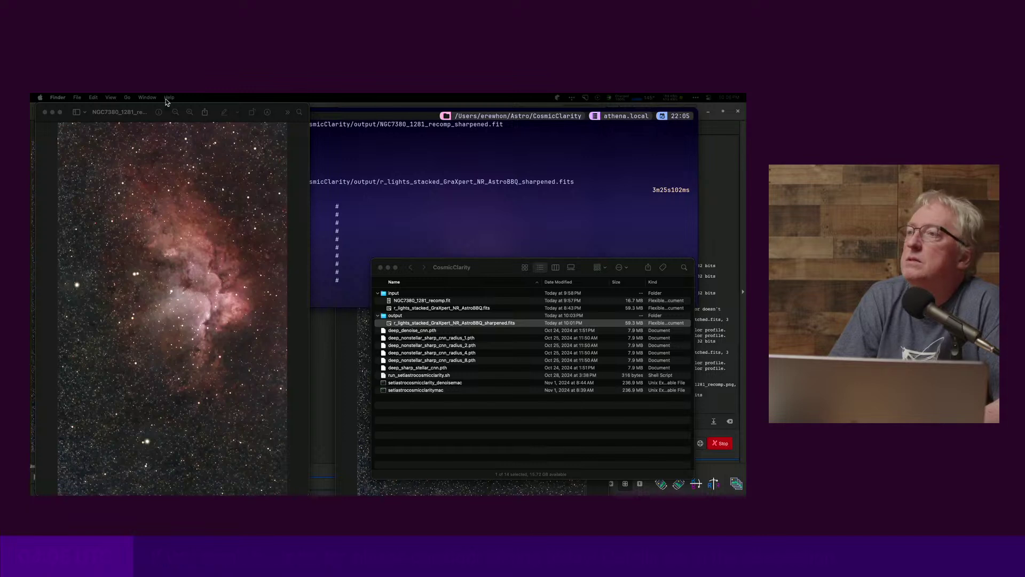
Step: Switch to Siril and open Stacked_215_NGC7380_10.0s_LP_20241026-212535.fit from the NGC7380_Wizard_Nebula folder
{"action": "left_click", "coordinate": [328, 359]}
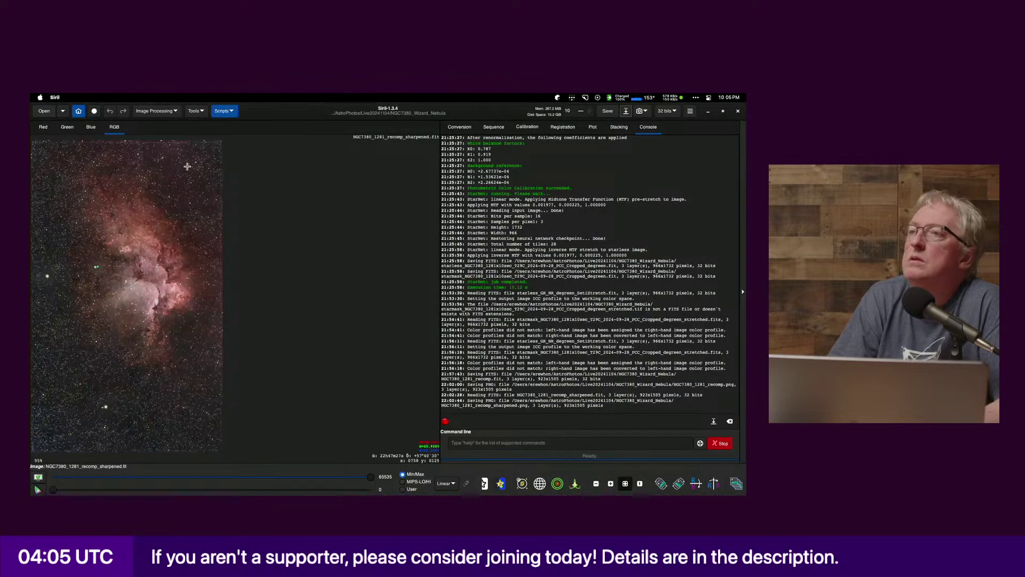
{"action": "left_click", "coordinate": [44, 110]}
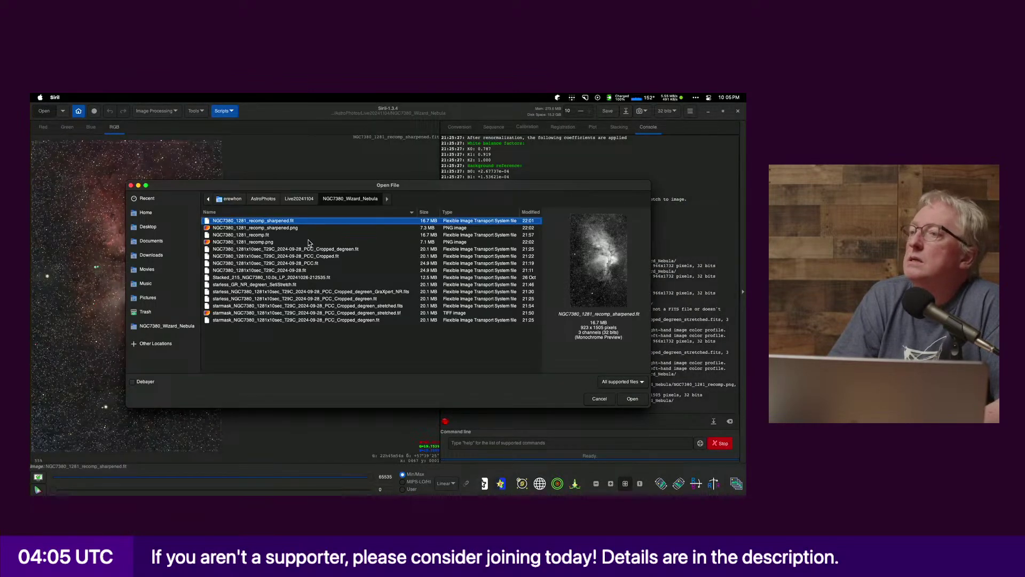
{"action": "double_click", "coordinate": [265, 277]}
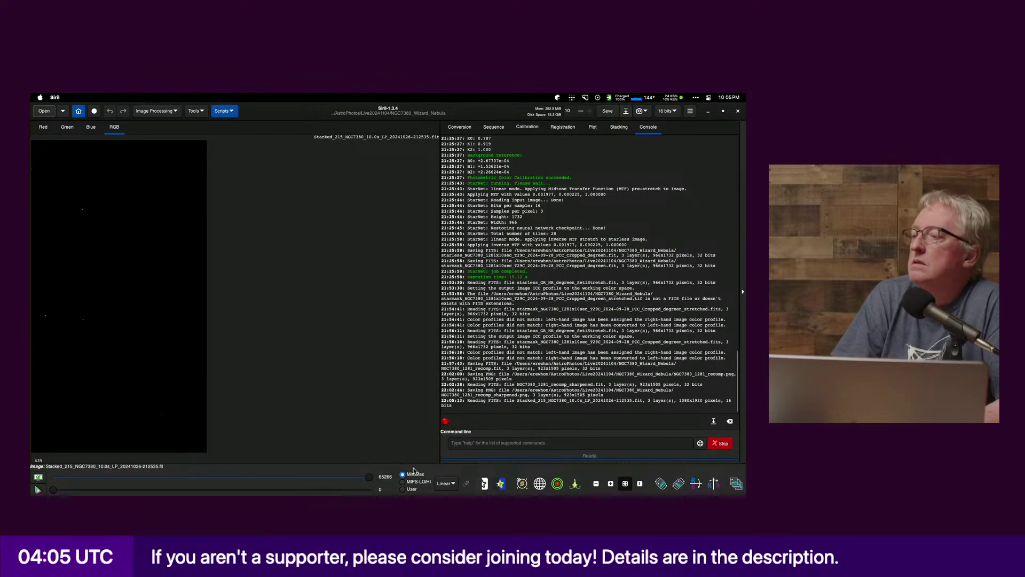
Step: View the stacked image in the AutoStretch and Histogram display modes
{"action": "left_click", "coordinate": [445, 482]}
{"action": "left_click", "coordinate": [451, 460]}
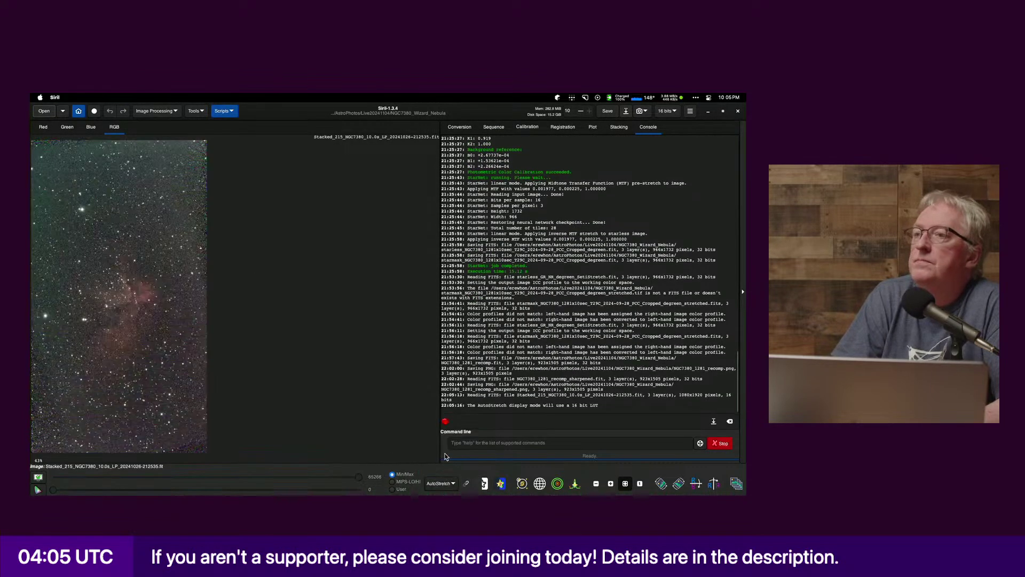
{"action": "left_click", "coordinate": [434, 485]}
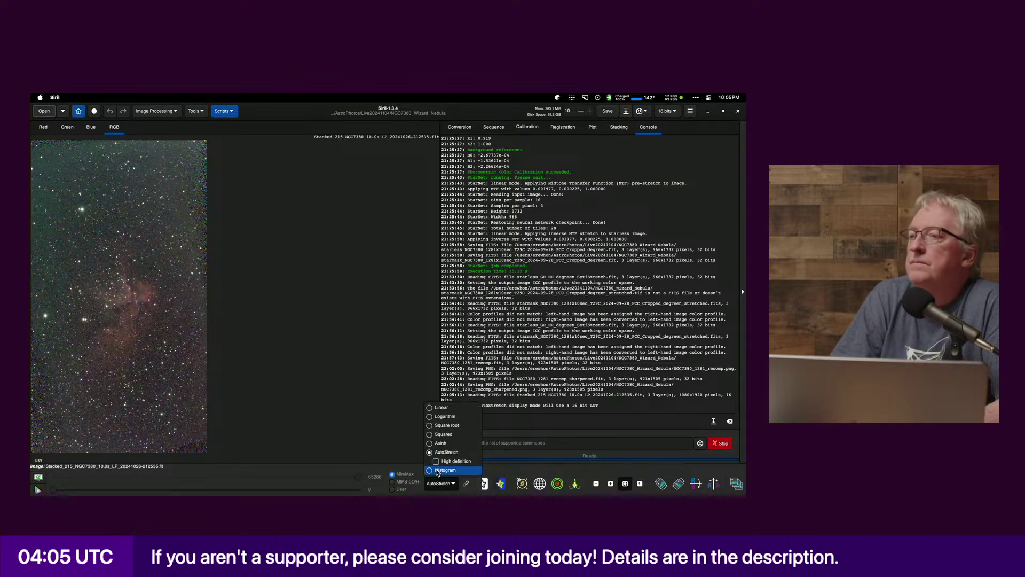
{"action": "left_click", "coordinate": [437, 471]}
{"action": "left_click", "coordinate": [436, 484]}
{"action": "left_click", "coordinate": [440, 454]}
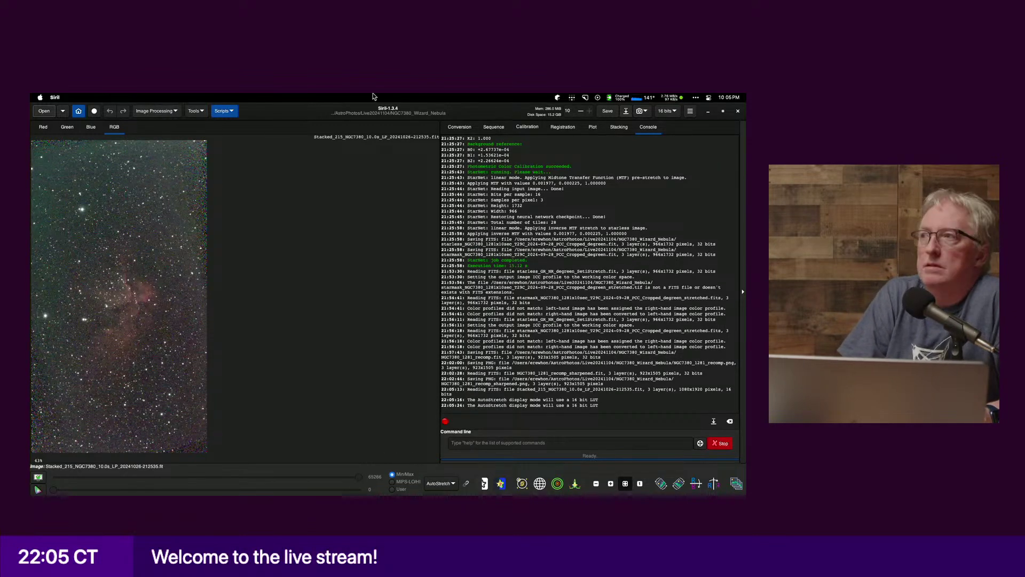
{"action": "left_click", "coordinate": [156, 111]}
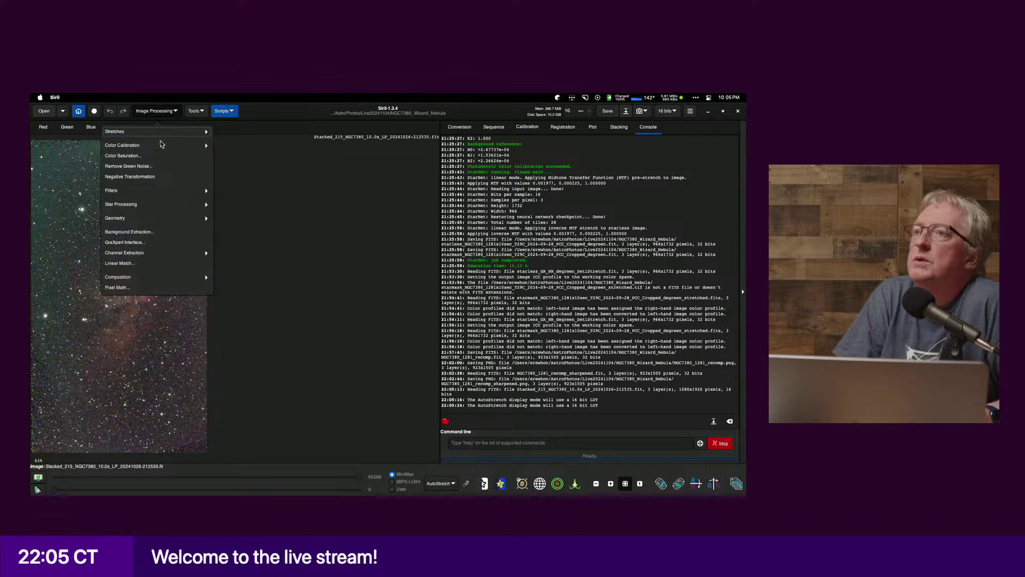
{"action": "left_click", "coordinate": [430, 469]}
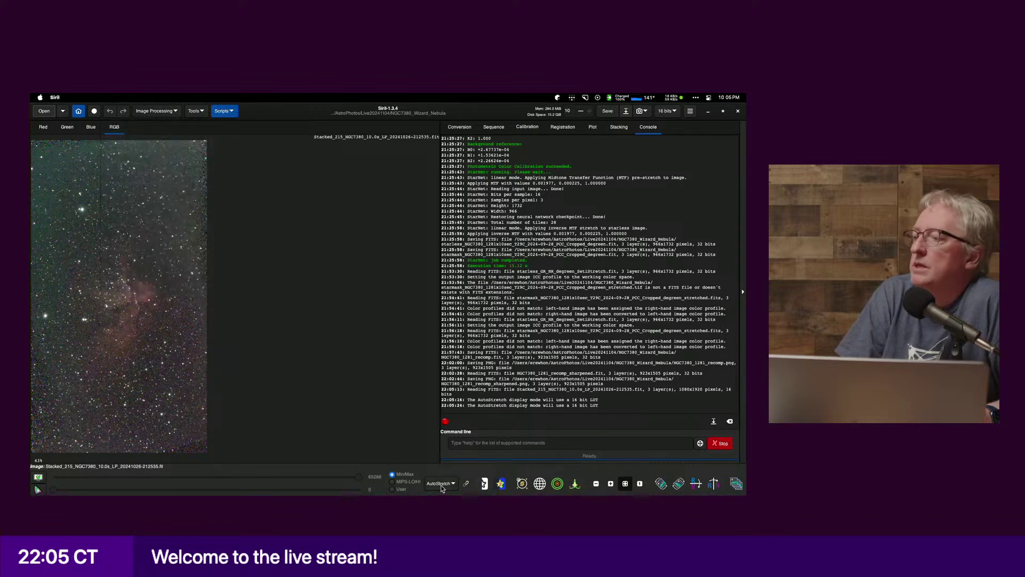
Step: Return the display to Linear and apply an automatic Histogram Transformation stretch, viewing the histogram on a logarithmic scale
{"action": "left_click", "coordinate": [441, 483]}
{"action": "left_click", "coordinate": [450, 410]}
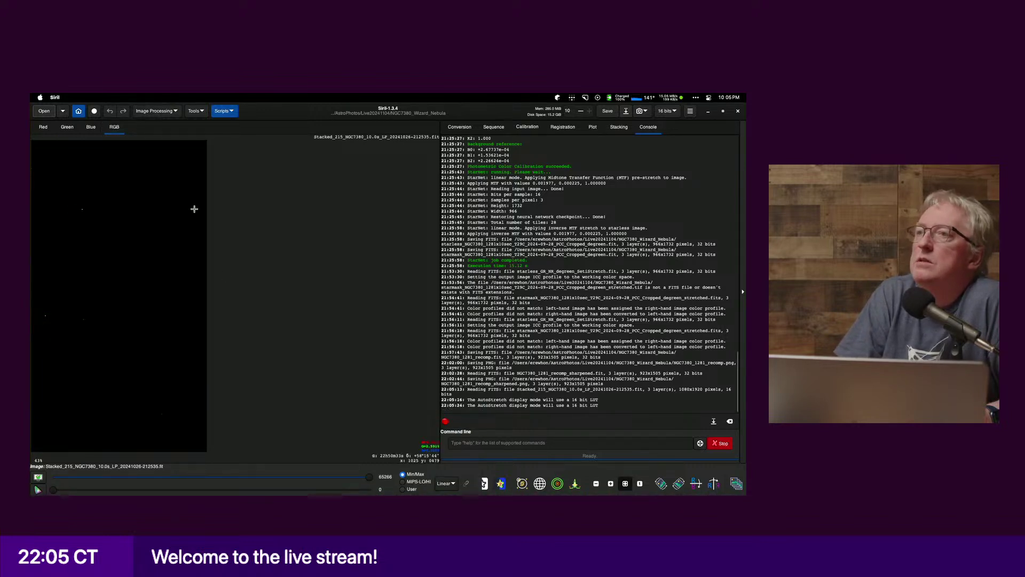
{"action": "left_click", "coordinate": [163, 113]}
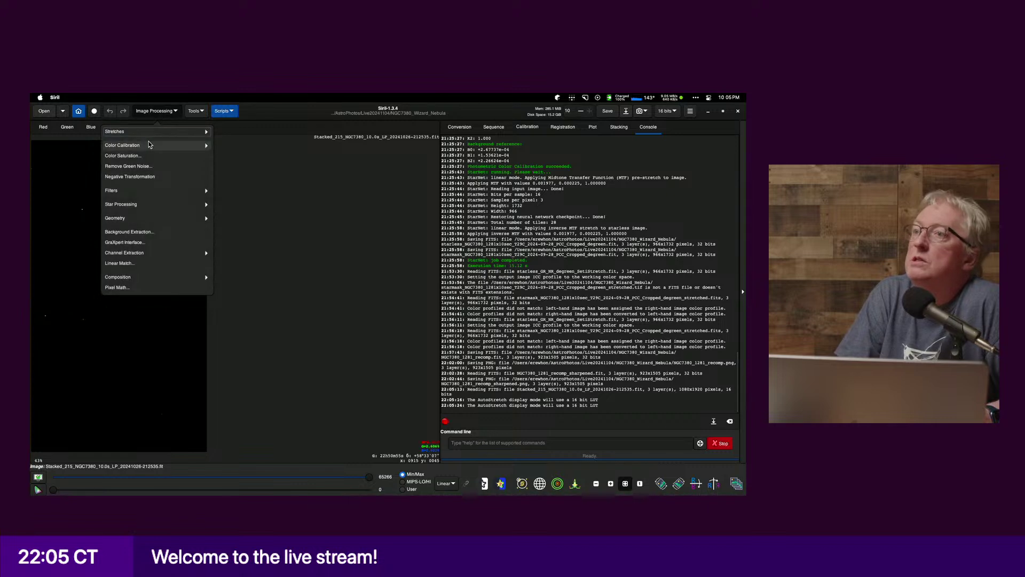
{"action": "left_click", "coordinate": [128, 129]}
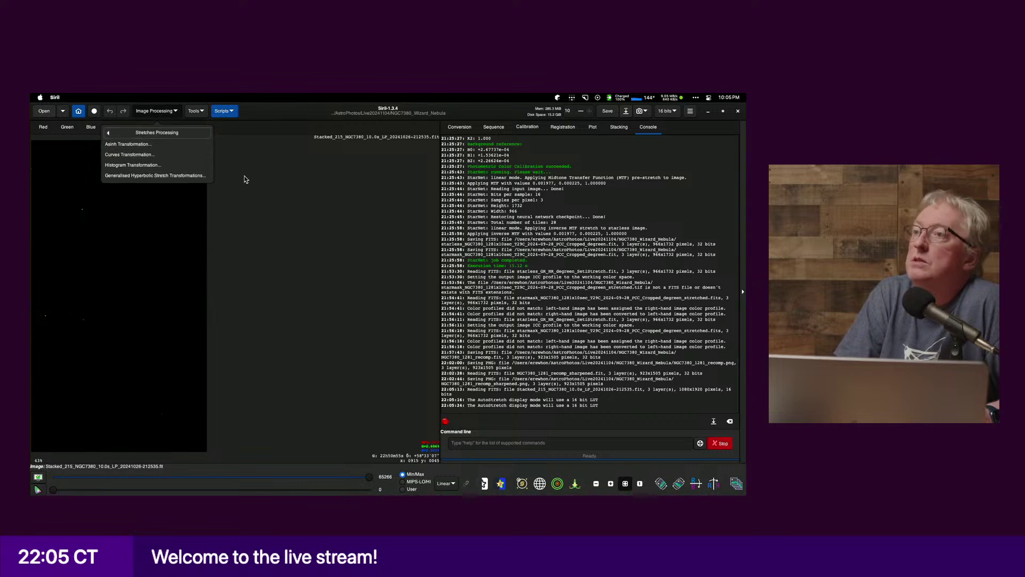
{"action": "left_click", "coordinate": [132, 165]}
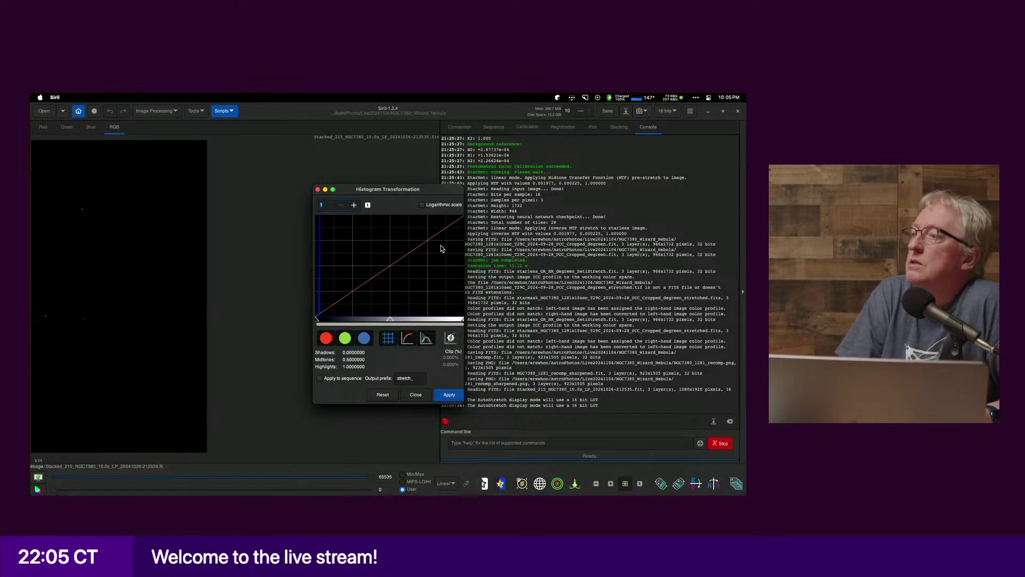
{"action": "left_click", "coordinate": [422, 204]}
{"action": "left_click", "coordinate": [452, 336]}
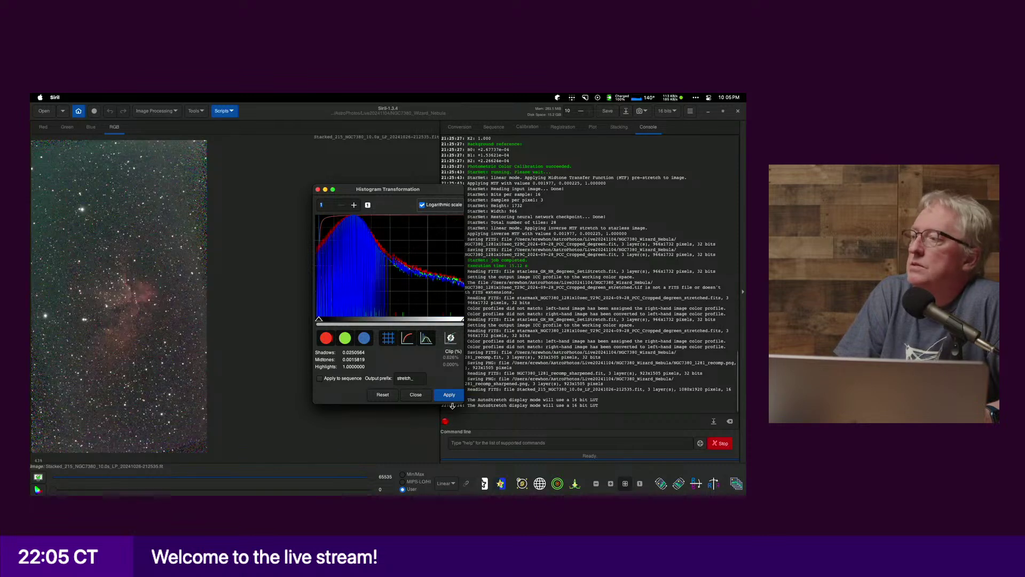
{"action": "left_click", "coordinate": [451, 396]}
{"action": "left_click", "coordinate": [415, 394]}
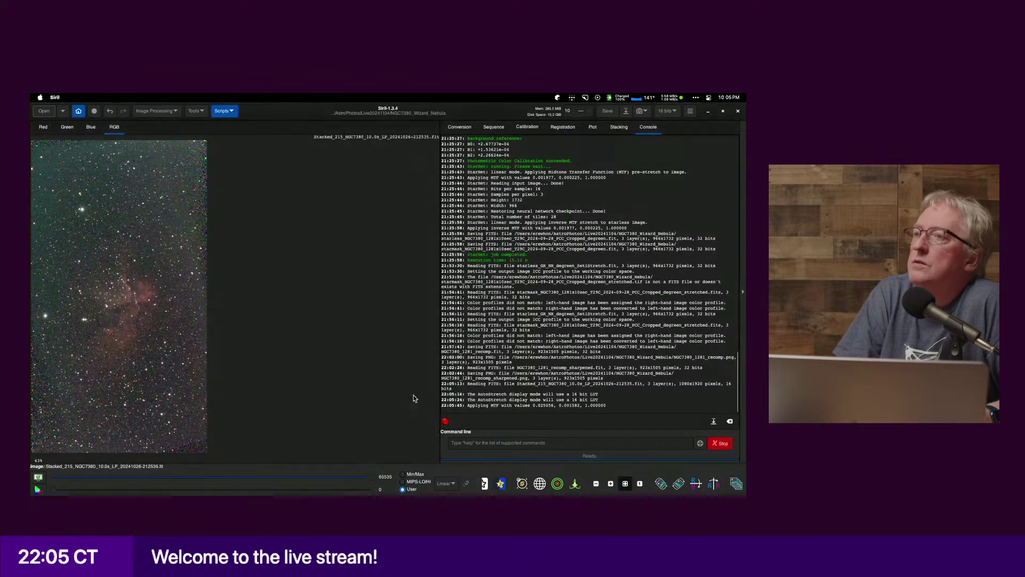
Step: Remove the green noise from the stretched image with Average Neutral protection and lightness preserved
{"action": "left_click", "coordinate": [156, 111]}
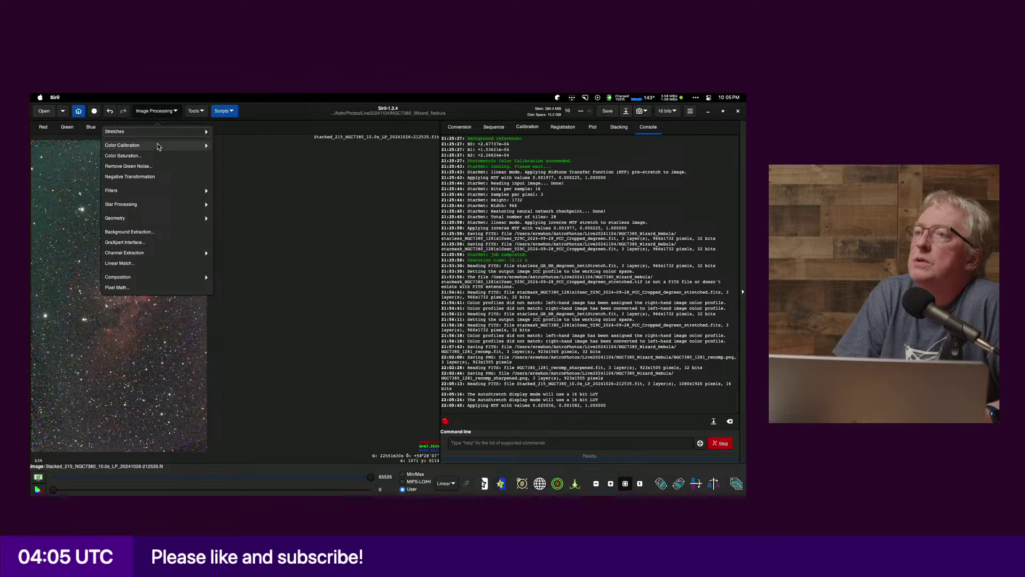
{"action": "left_click", "coordinate": [159, 170]}
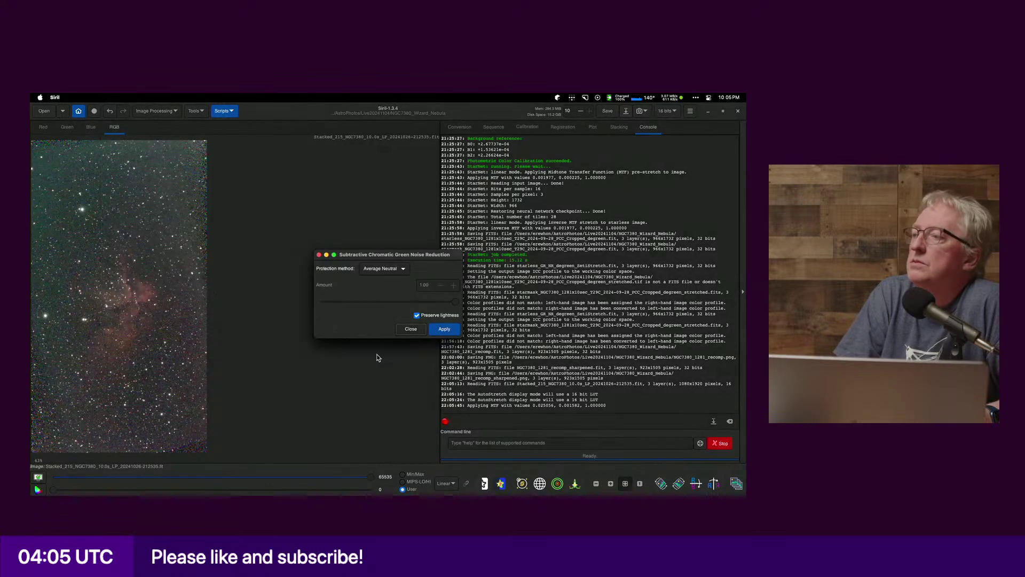
{"action": "left_click", "coordinate": [445, 329]}
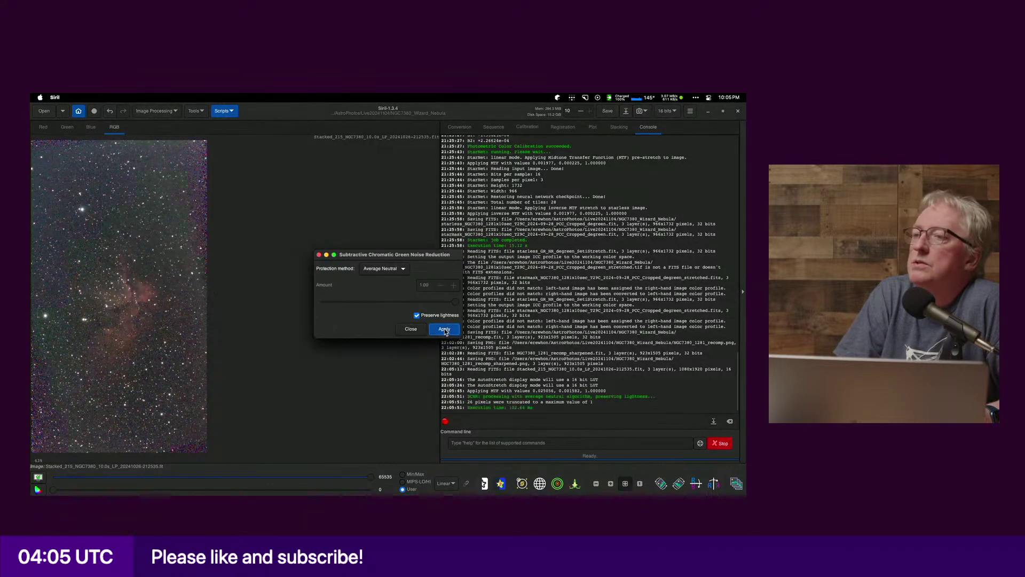
{"action": "left_click", "coordinate": [411, 329]}
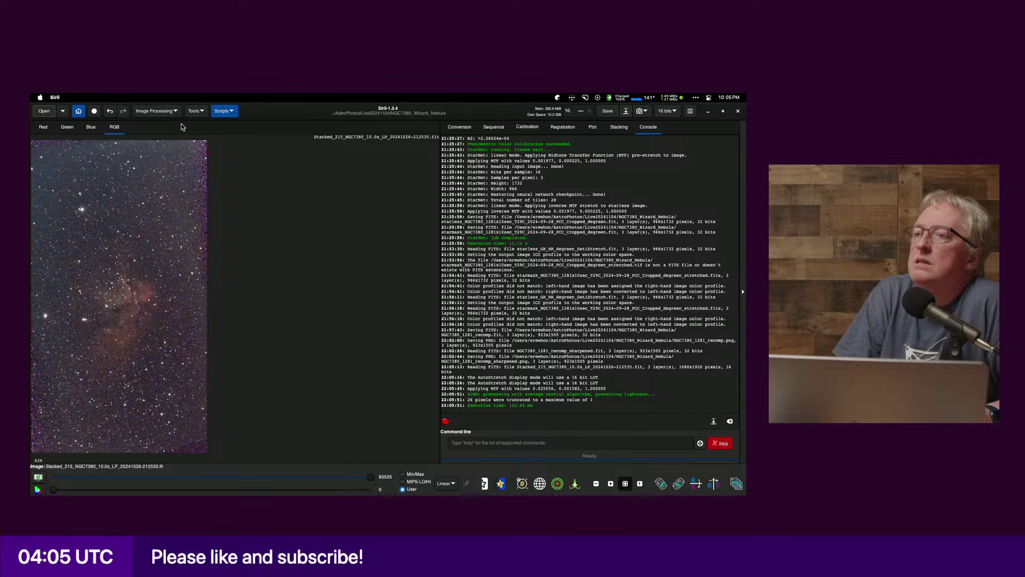
Step: Open a Curves Transformation on a logarithmic scale and shape an S-curve with points near (0.55, 0.66) and (0.31, 0.28)
{"action": "left_click", "coordinate": [198, 112]}
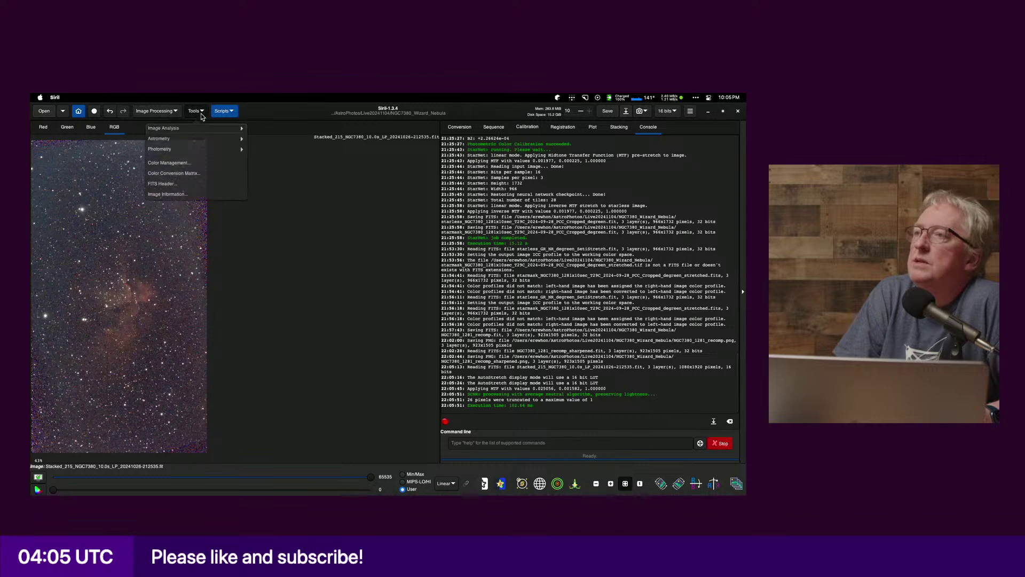
{"action": "left_click", "coordinate": [148, 111]}
{"action": "left_click", "coordinate": [150, 111]}
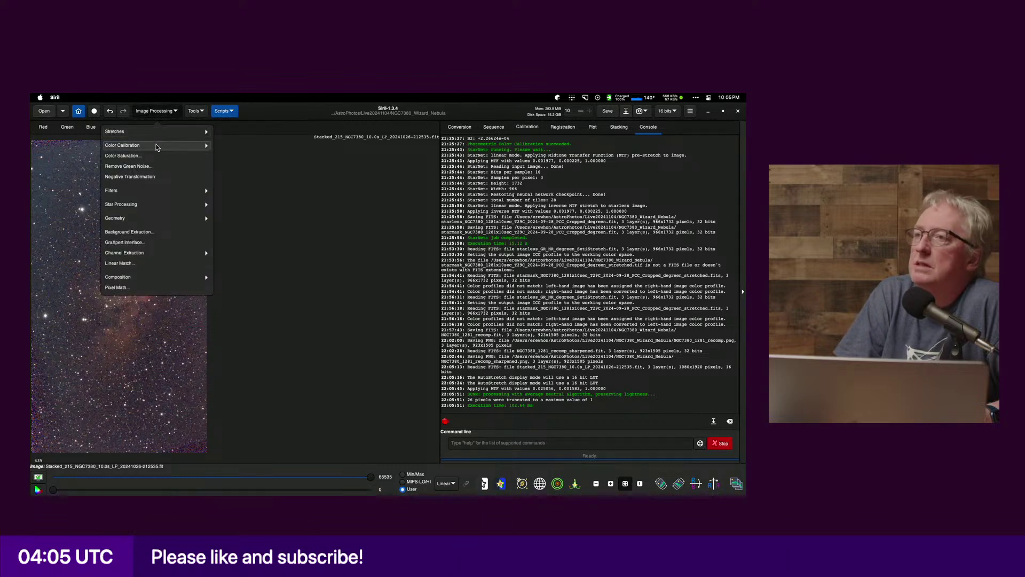
{"action": "left_click", "coordinate": [153, 144]}
{"action": "left_click", "coordinate": [154, 136]}
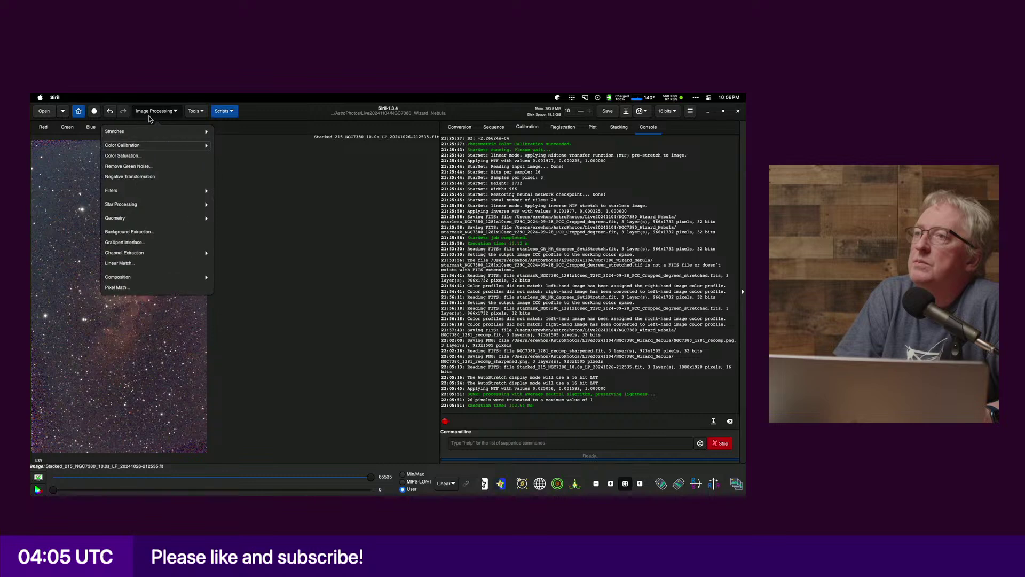
{"action": "left_click", "coordinate": [141, 135]}
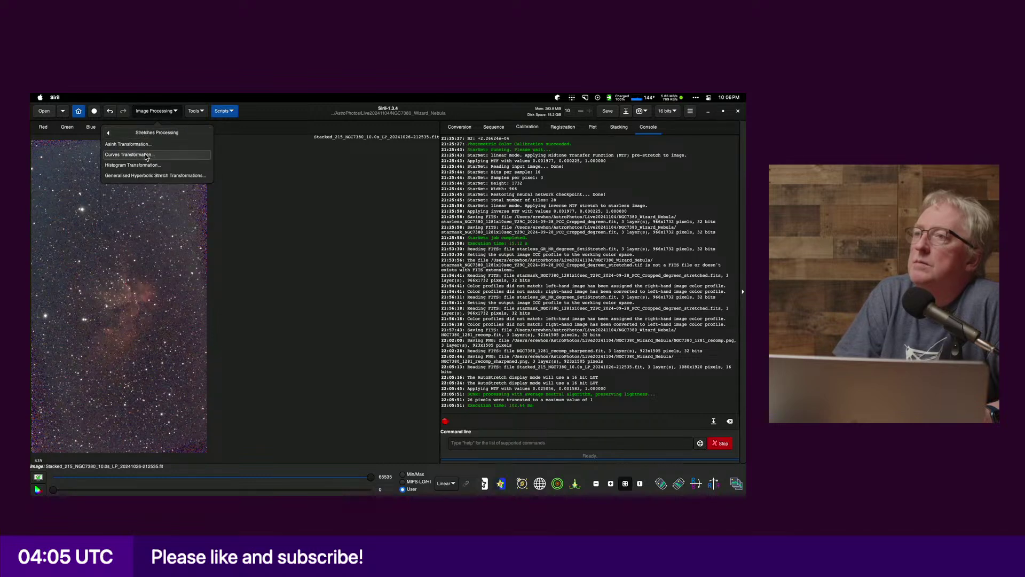
{"action": "left_click", "coordinate": [133, 153]}
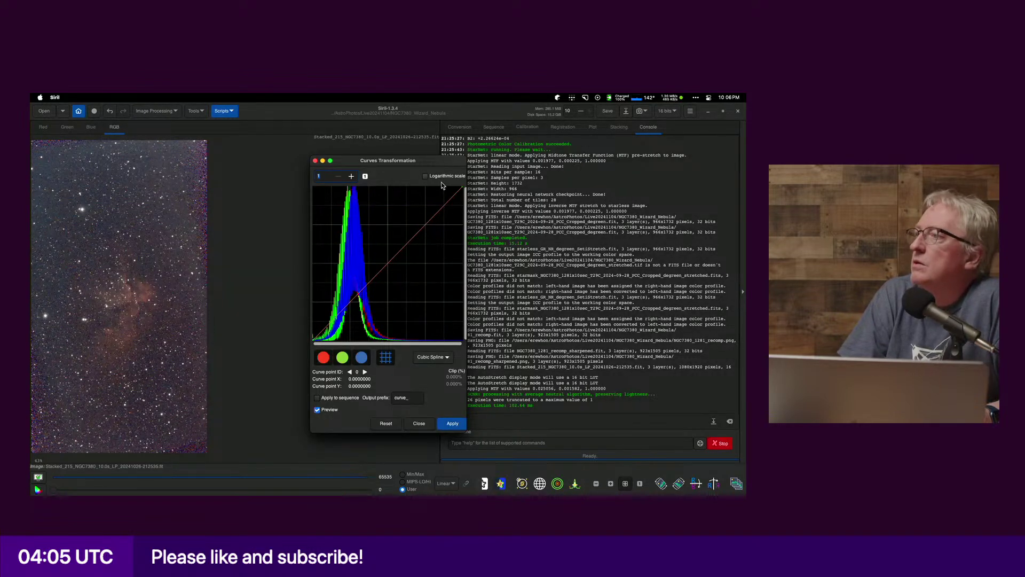
{"action": "left_click", "coordinate": [425, 176]}
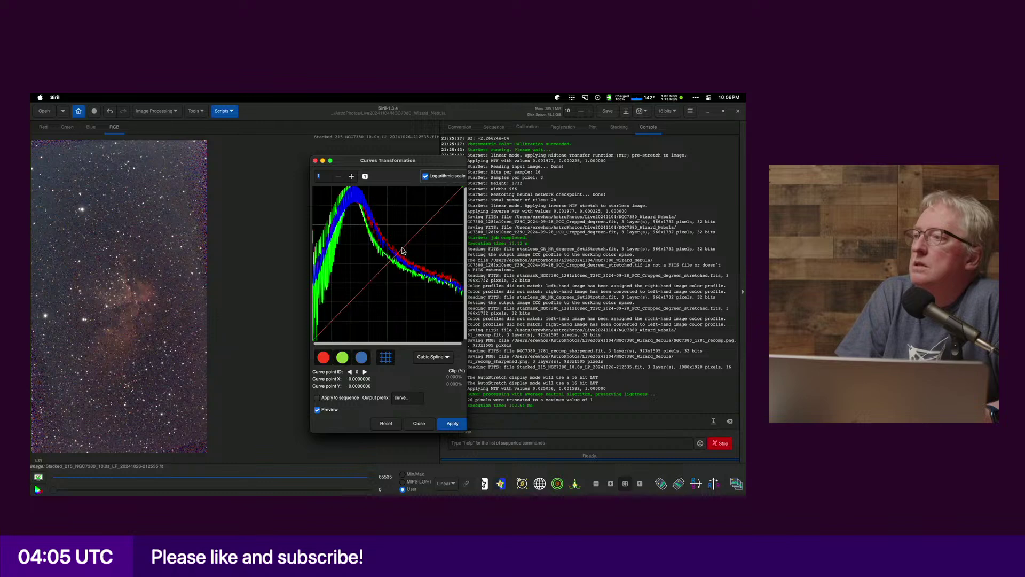
{"action": "left_click_drag", "start_coordinate": [403, 250], "coordinate": [396, 241]}
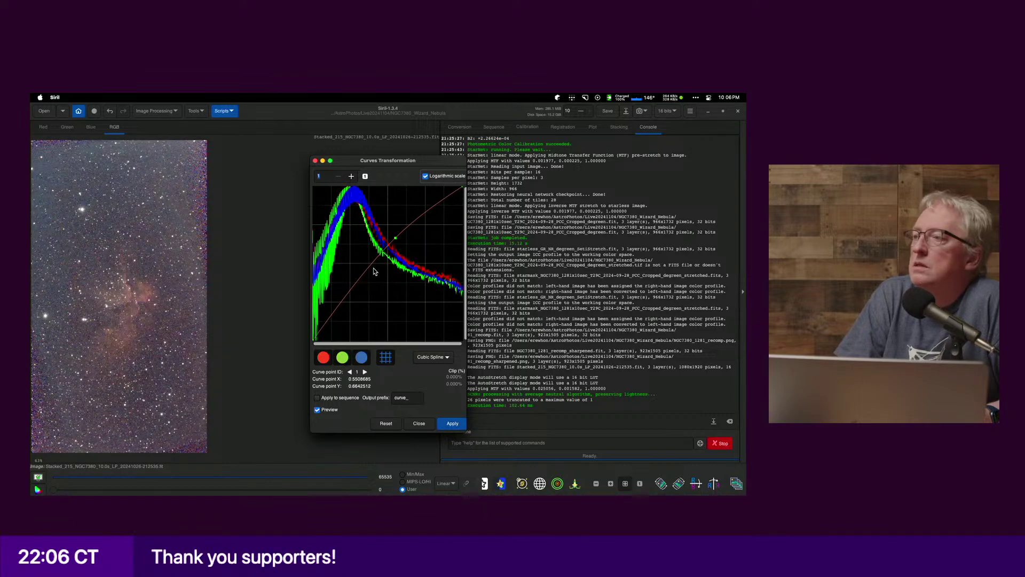
{"action": "left_click_drag", "start_coordinate": [353, 289], "coordinate": [359, 301]}
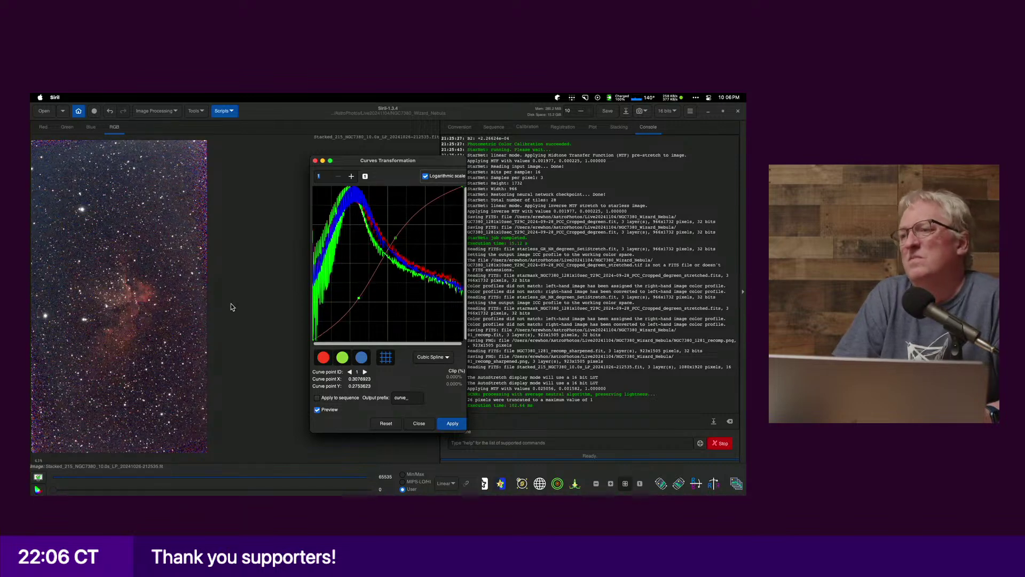
Step: Enlarge the nebula preview and refine the curve, moving the lower point to about (0.29, 0.31) and the upper to about (0.62, 0.72)
{"action": "left_click", "coordinate": [610, 483]}
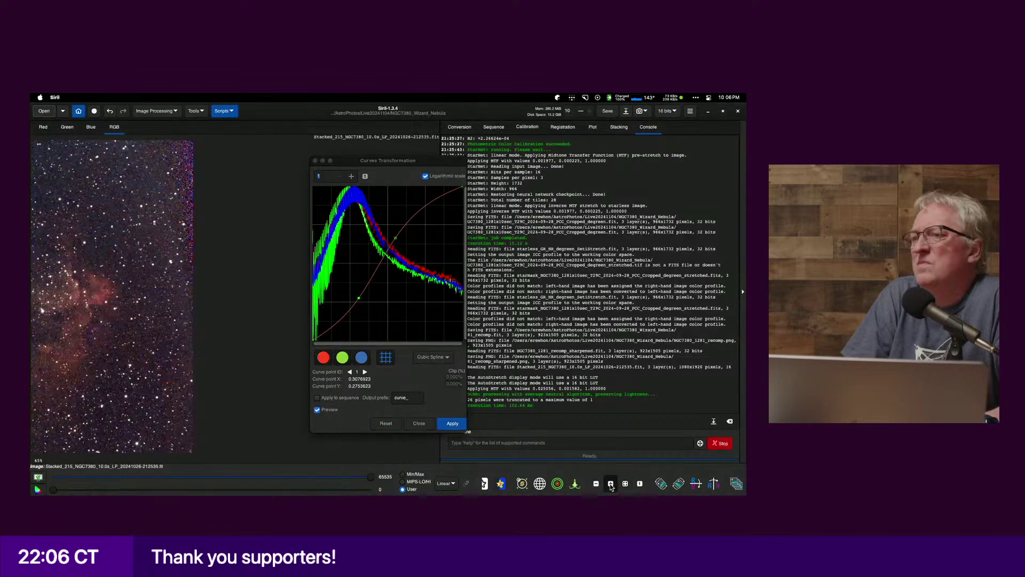
{"action": "left_click", "coordinate": [610, 483]}
{"action": "left_click_drag", "start_coordinate": [83, 350], "coordinate": [238, 337]}
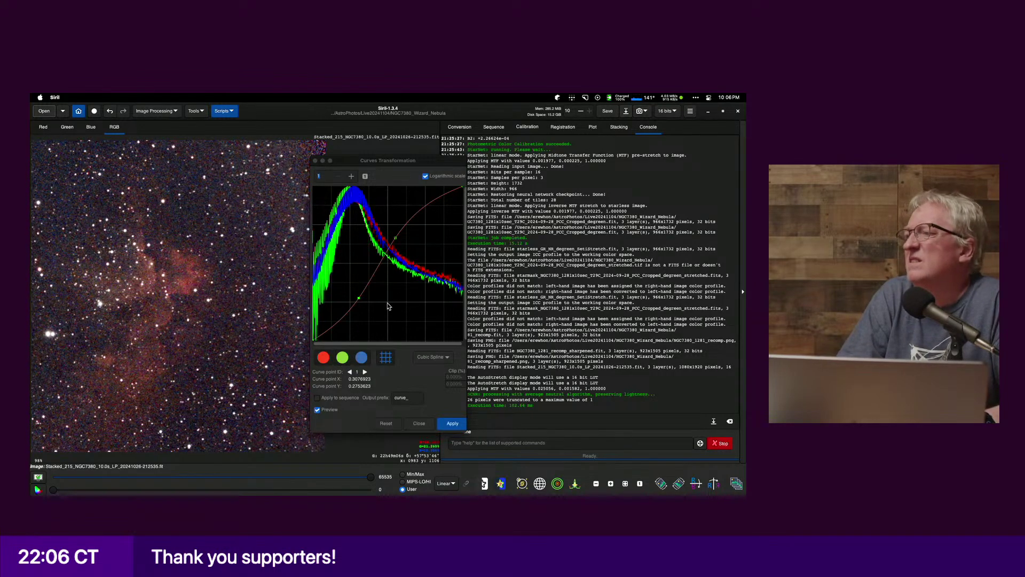
{"action": "left_click", "coordinate": [362, 303]}
{"action": "left_click_drag", "start_coordinate": [362, 303], "coordinate": [359, 297]}
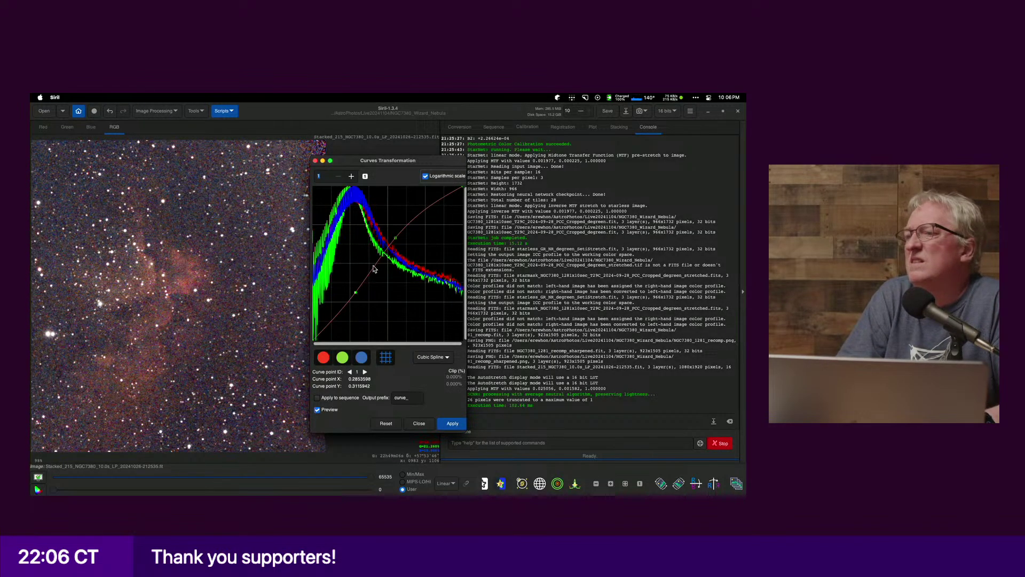
{"action": "left_click", "coordinate": [408, 232]}
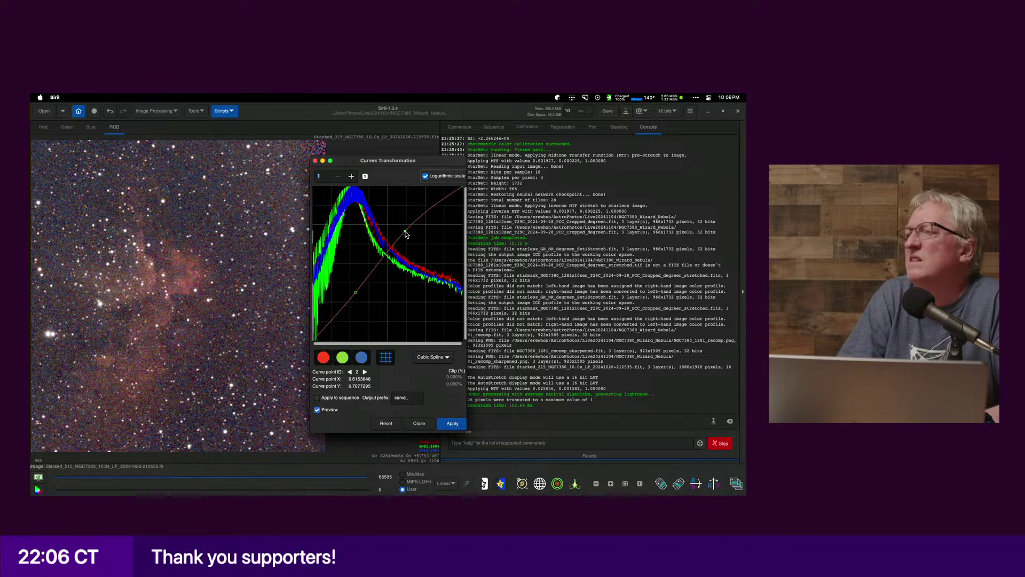
{"action": "left_click_drag", "start_coordinate": [408, 232], "coordinate": [405, 230]}
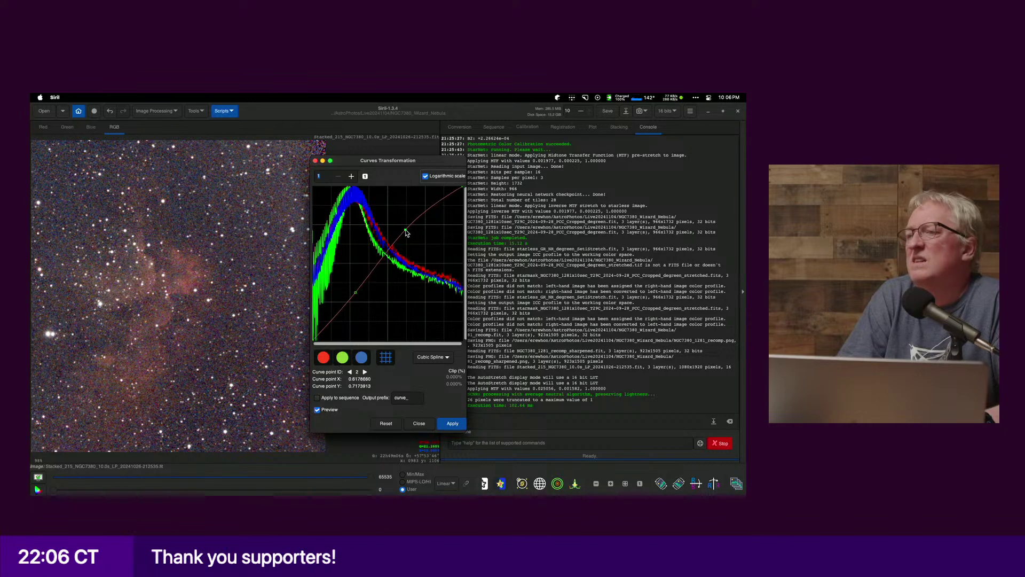
{"action": "left_click", "coordinate": [309, 198]}
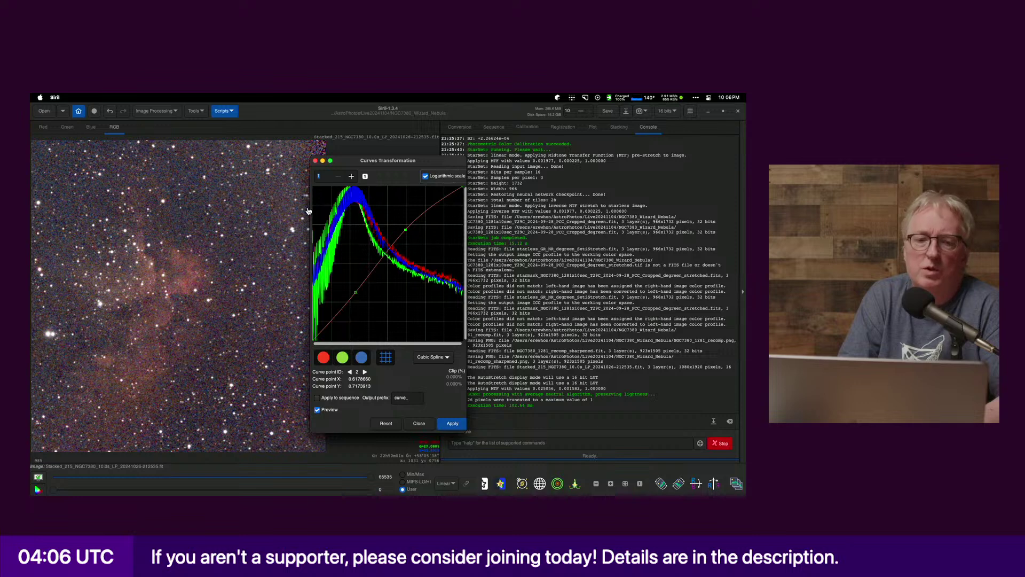
Step: Switch to Preview, close one of the two NGC7380_1281 images, and compare the remaining one with the curve preview in Siril
{"action": "key", "text": "super+Tab"}
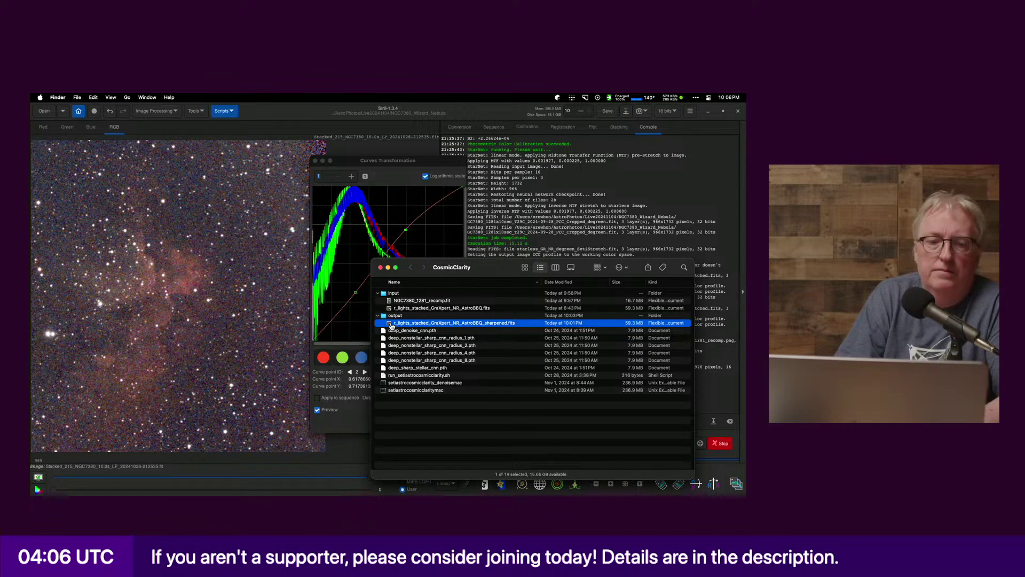
{"action": "key", "text": "super+Tab"}
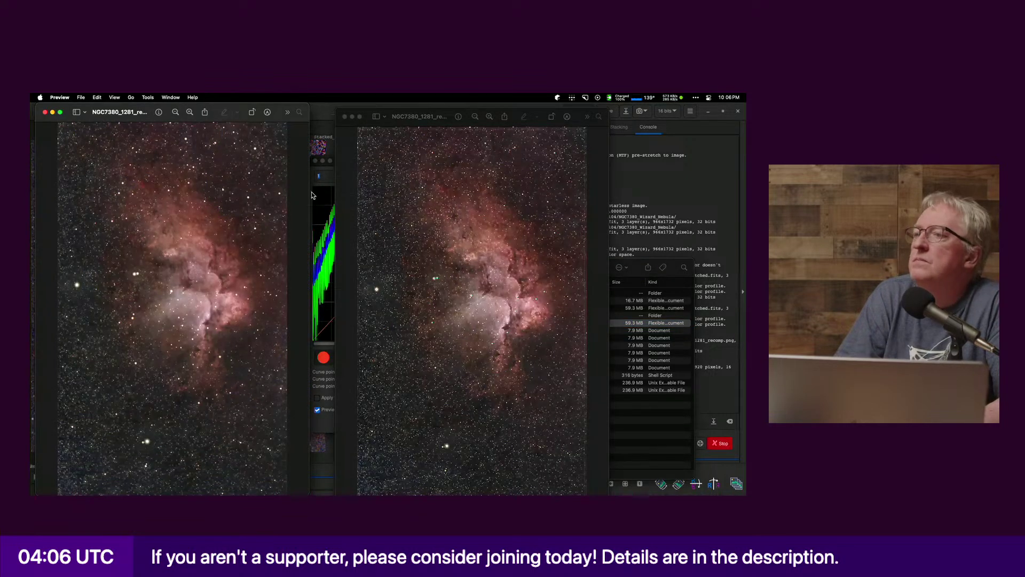
{"action": "key", "text": "super+w"}
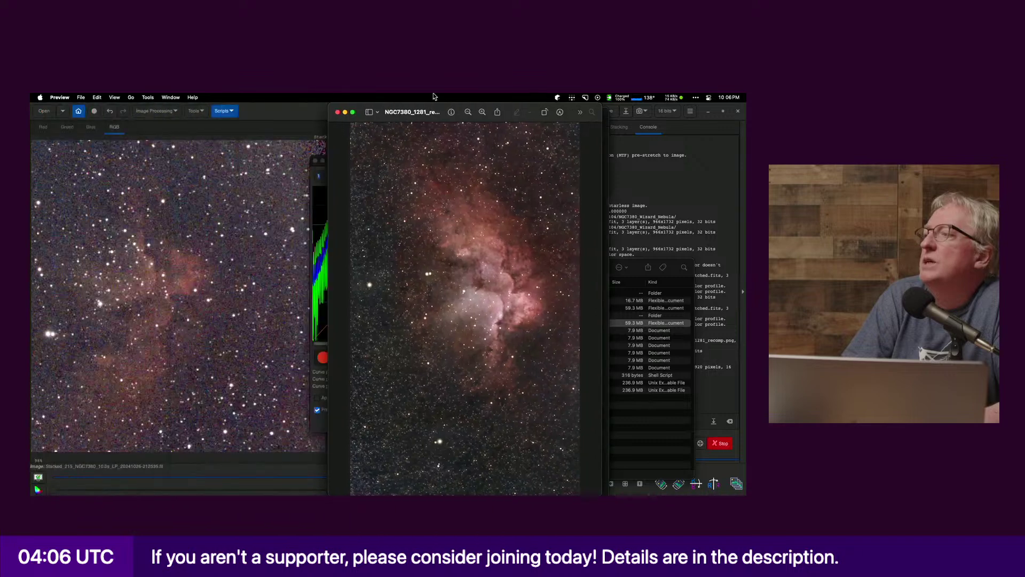
{"action": "left_click_drag", "start_coordinate": [440, 113], "coordinate": [443, 108]}
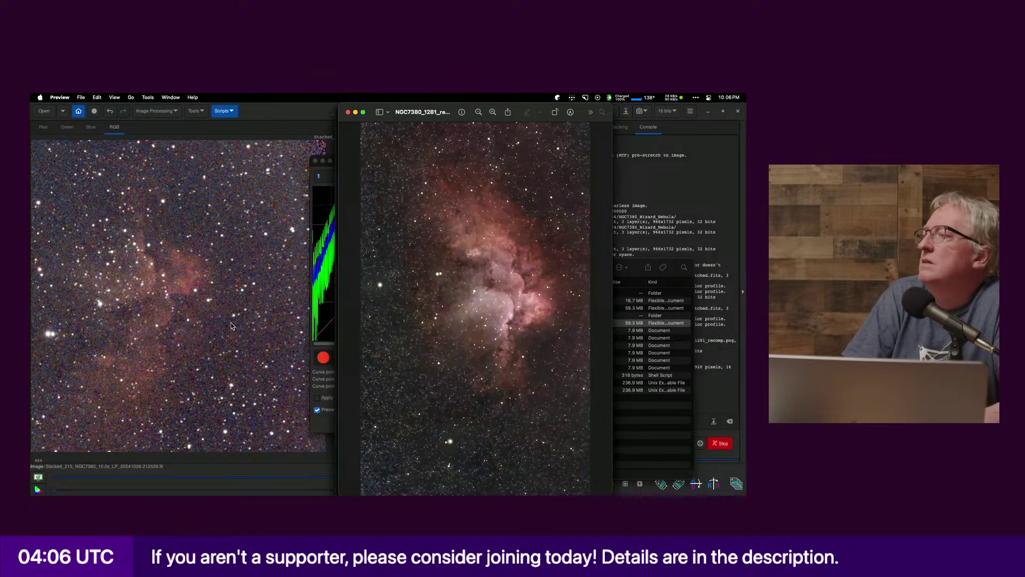
{"action": "left_click", "coordinate": [216, 374]}
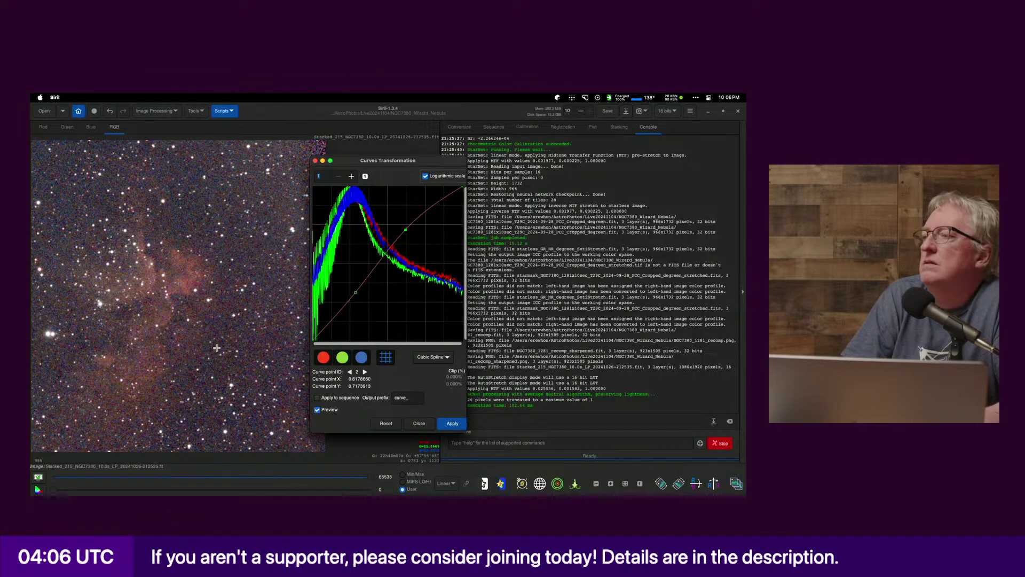
{"action": "key", "text": "super+Tab"}
{"action": "key", "text": "super+Tab"}
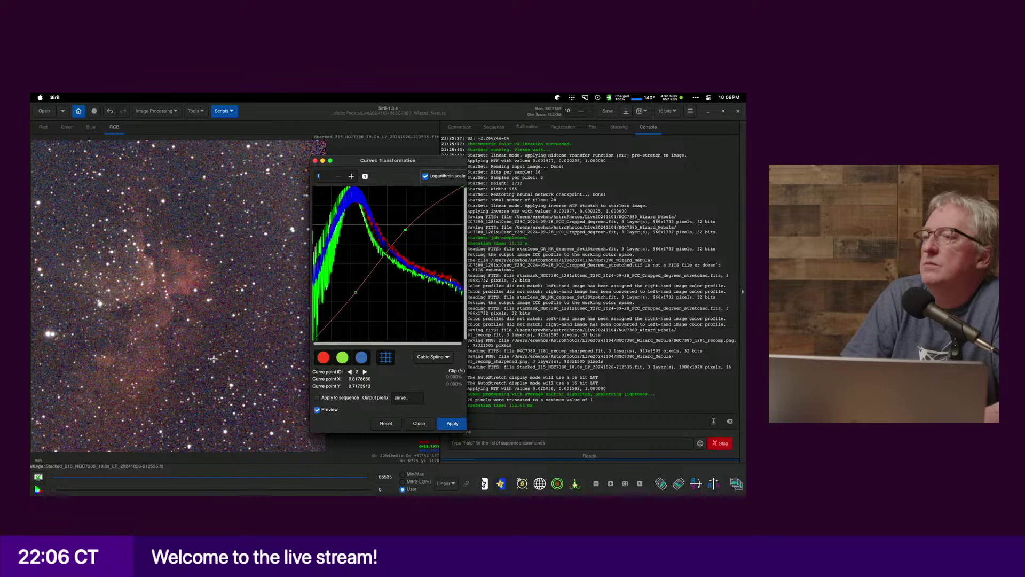
{"action": "key", "text": "super+Tab"}
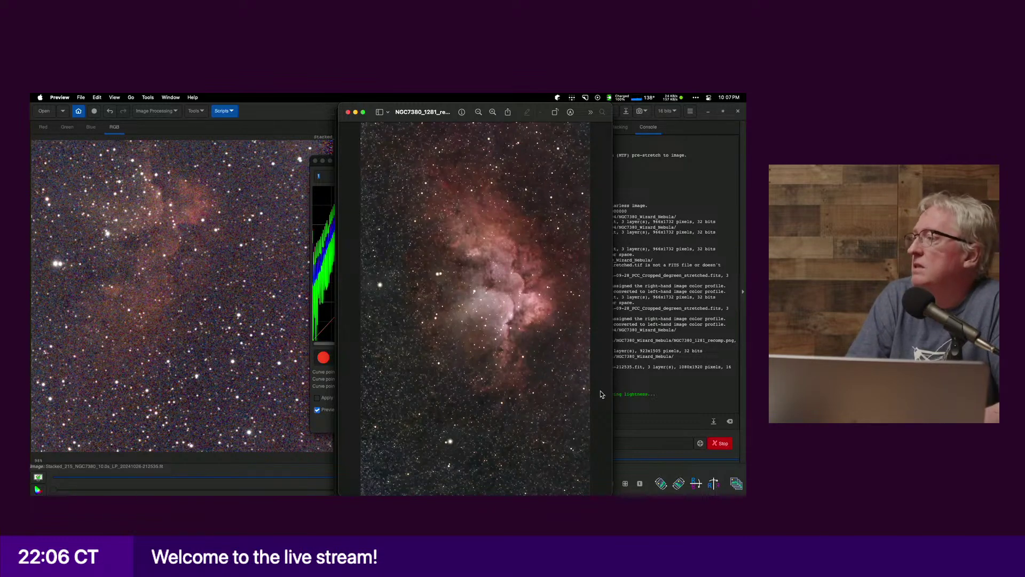
{"action": "scroll", "coordinate": [471, 328], "scroll_direction": "up", "scroll_amount": 3}
{"action": "scroll", "coordinate": [470, 328], "scroll_direction": "down", "scroll_amount": 5}
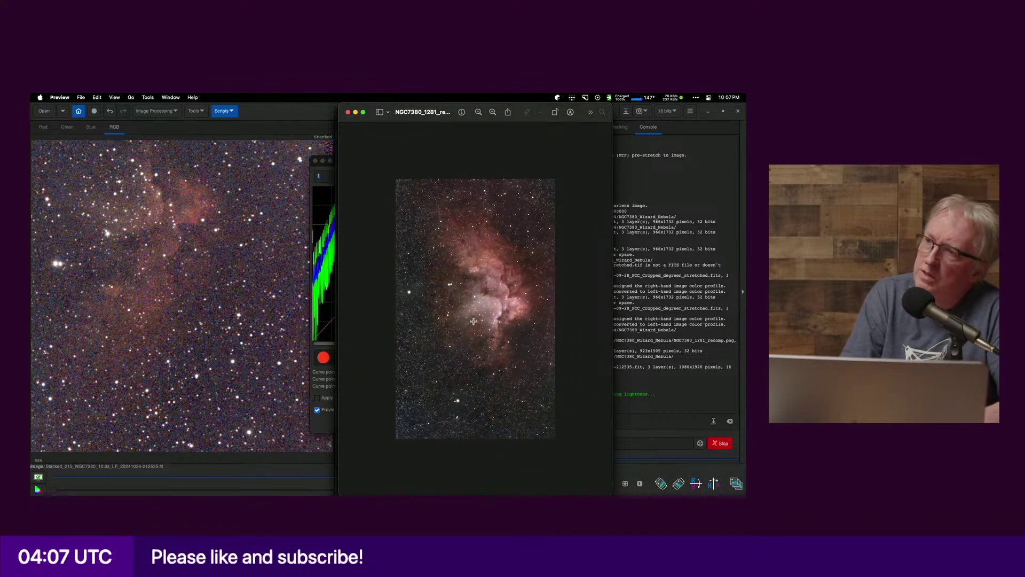
Step: Return to Siril and close the Curves Transformation without applying it
{"action": "left_click", "coordinate": [239, 254]}
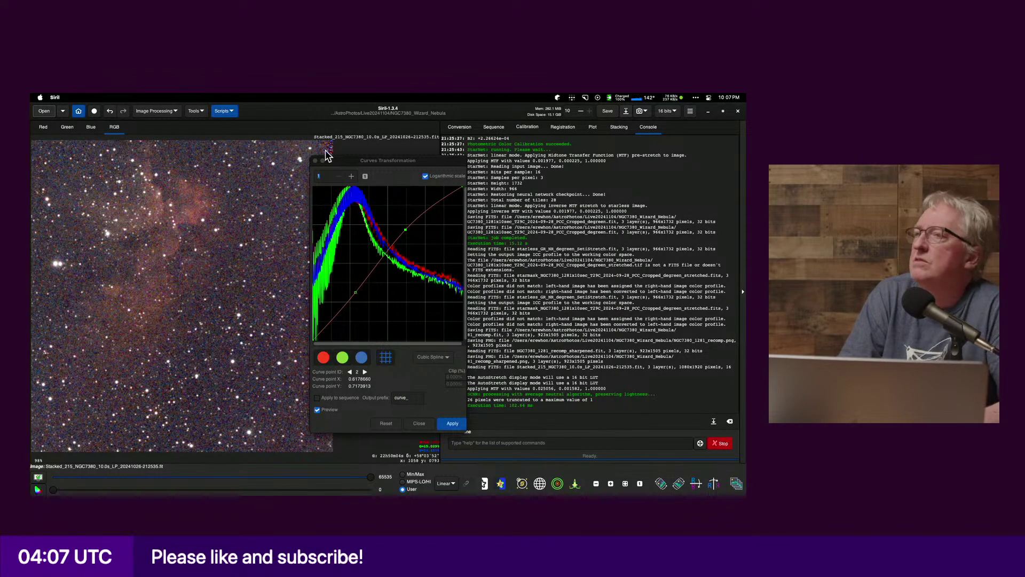
{"action": "left_click_drag", "start_coordinate": [407, 159], "coordinate": [396, 156]}
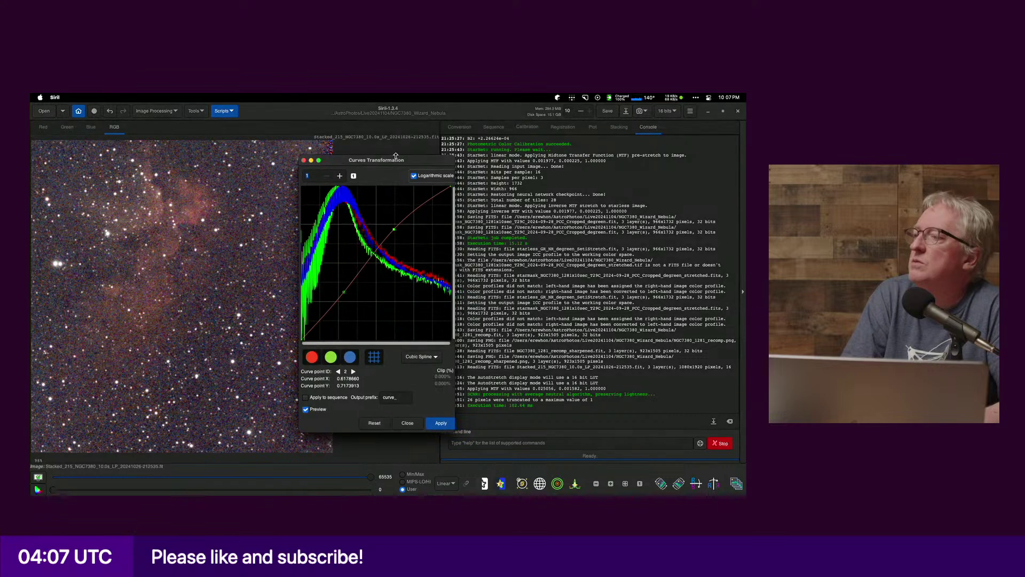
{"action": "left_click", "coordinate": [409, 424]}
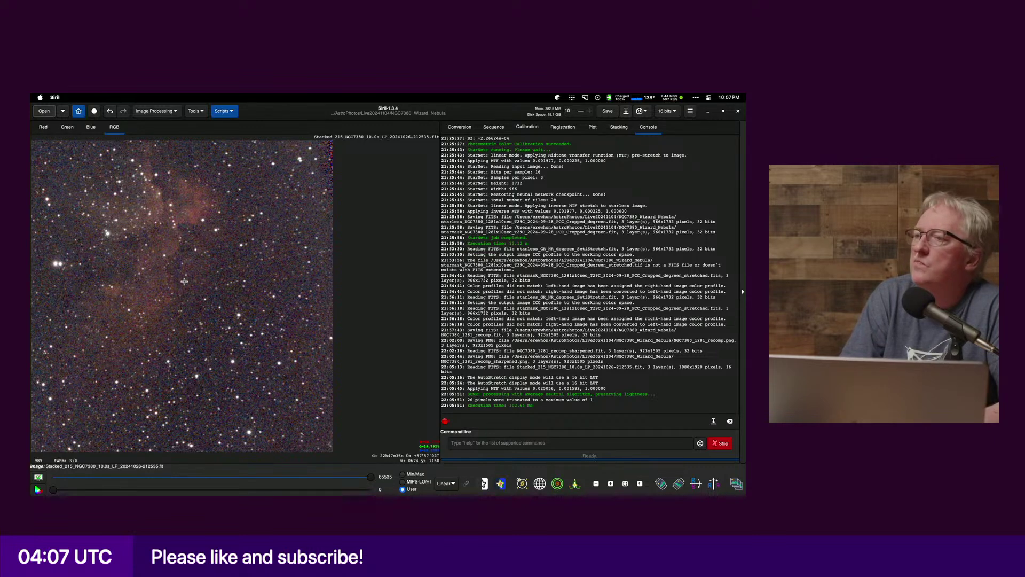
Step: Switch to the desktop running Cosmic Clarity and arrange its Sharpening Tool window beside the CosmicClarity folder window
{"action": "key", "text": "ctrl+Right"}
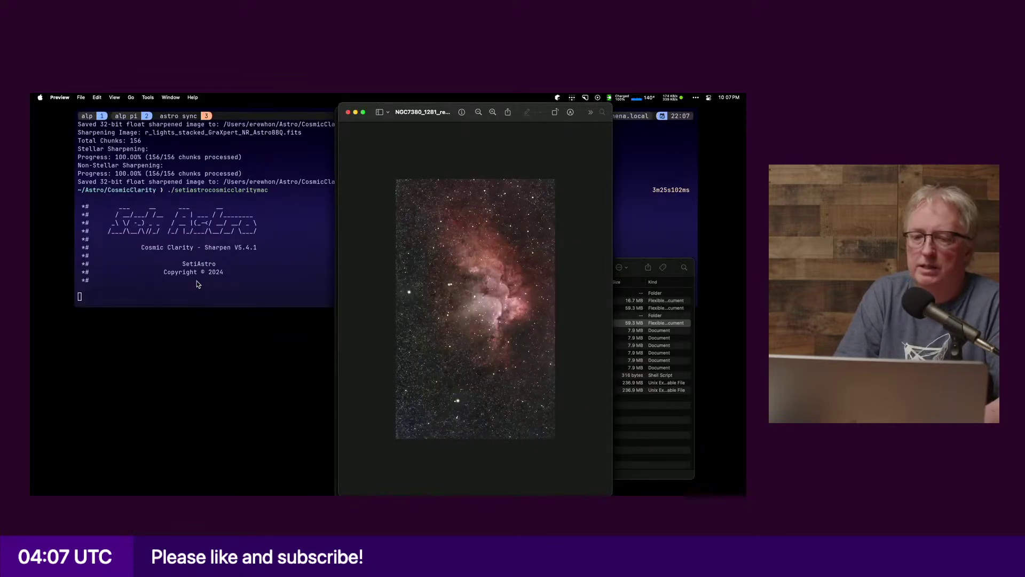
{"action": "mouse_move", "coordinate": [184, 480]}
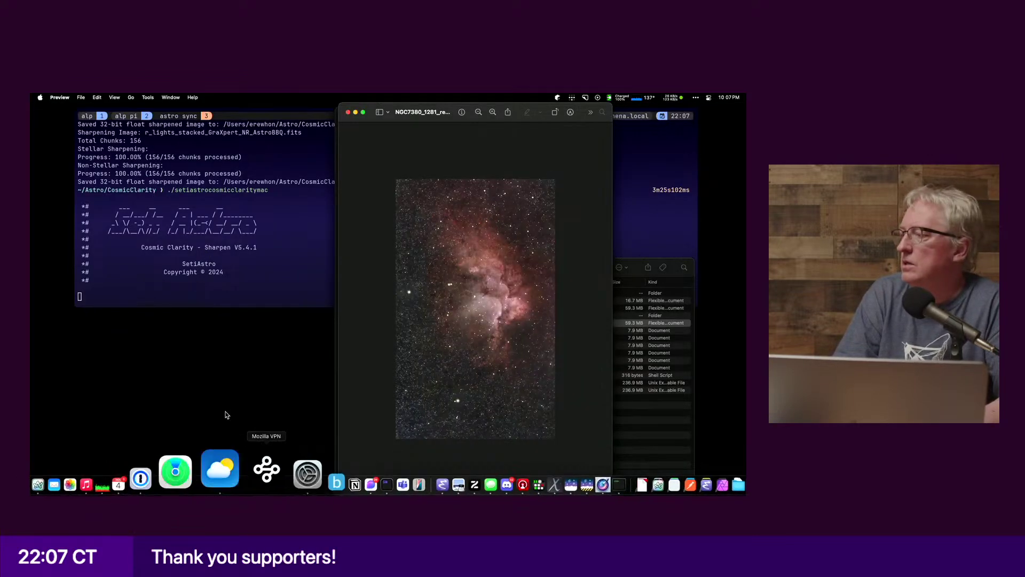
{"action": "mouse_move", "coordinate": [433, 481]}
{"action": "left_click", "coordinate": [556, 470]}
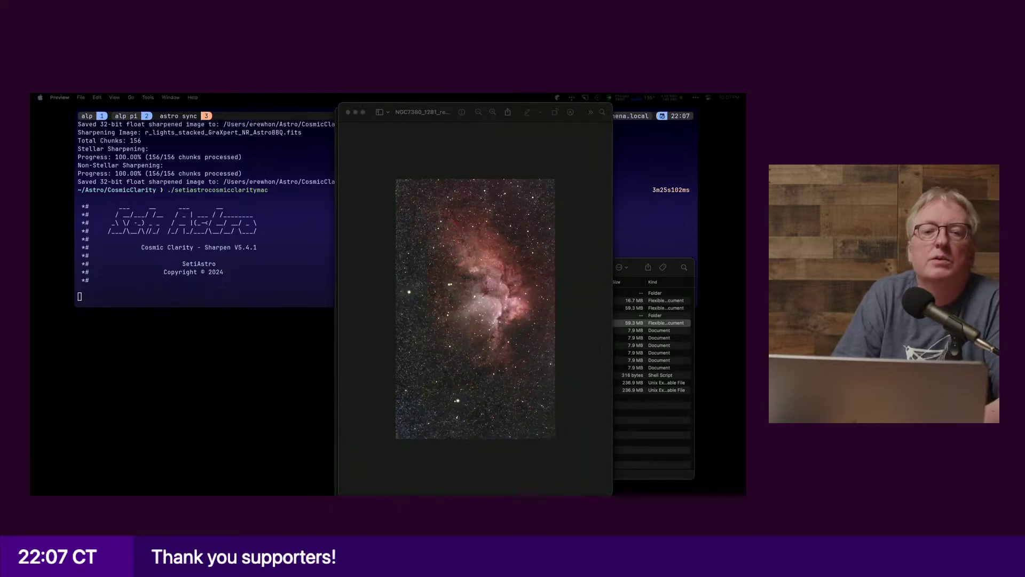
{"action": "left_click_drag", "start_coordinate": [175, 163], "coordinate": [263, 209]}
{"action": "left_click", "coordinate": [669, 434]}
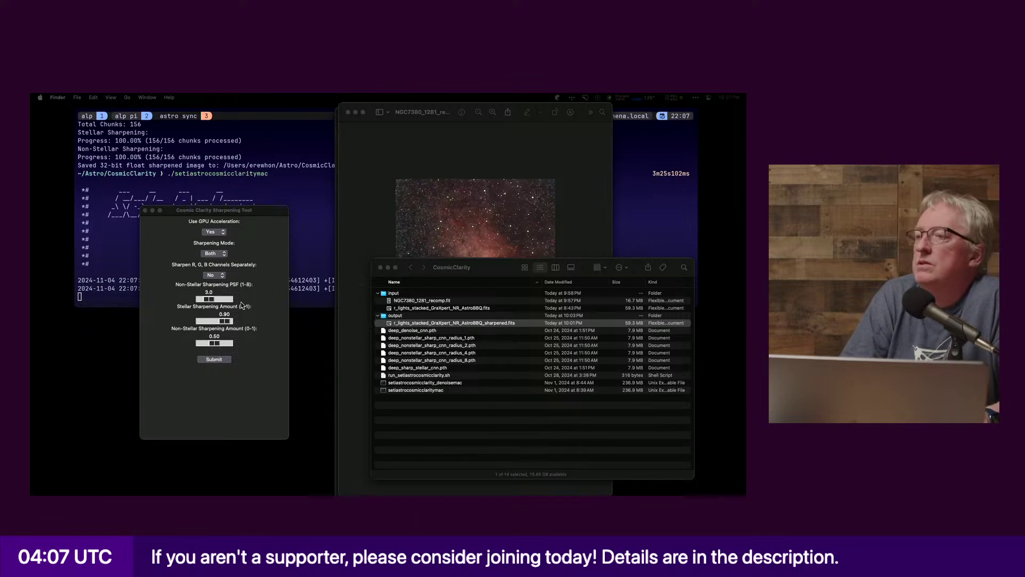
Step: Set the Stellar Sharpening Amount to 0.21, run the sharpening on the input files, and follow the progress in the terminal
{"action": "left_click", "coordinate": [212, 321]}
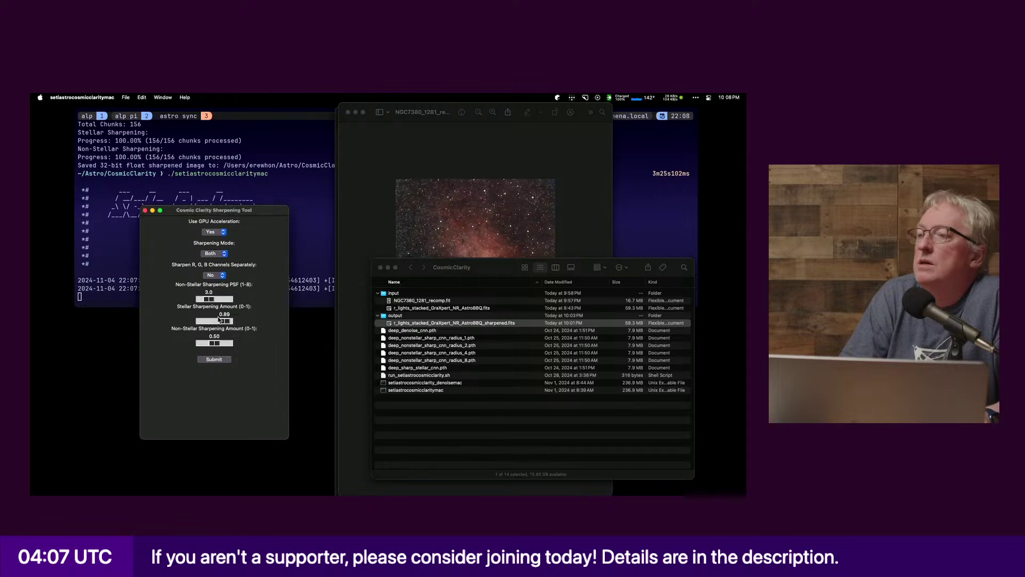
{"action": "left_click_drag", "start_coordinate": [226, 320], "coordinate": [206, 324]}
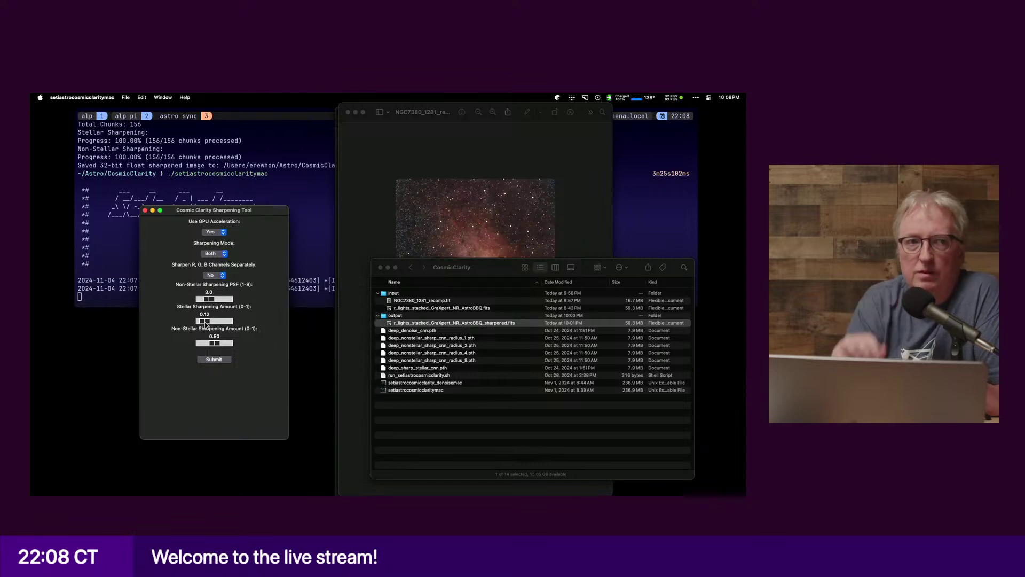
{"action": "left_click_drag", "start_coordinate": [206, 321], "coordinate": [209, 323]}
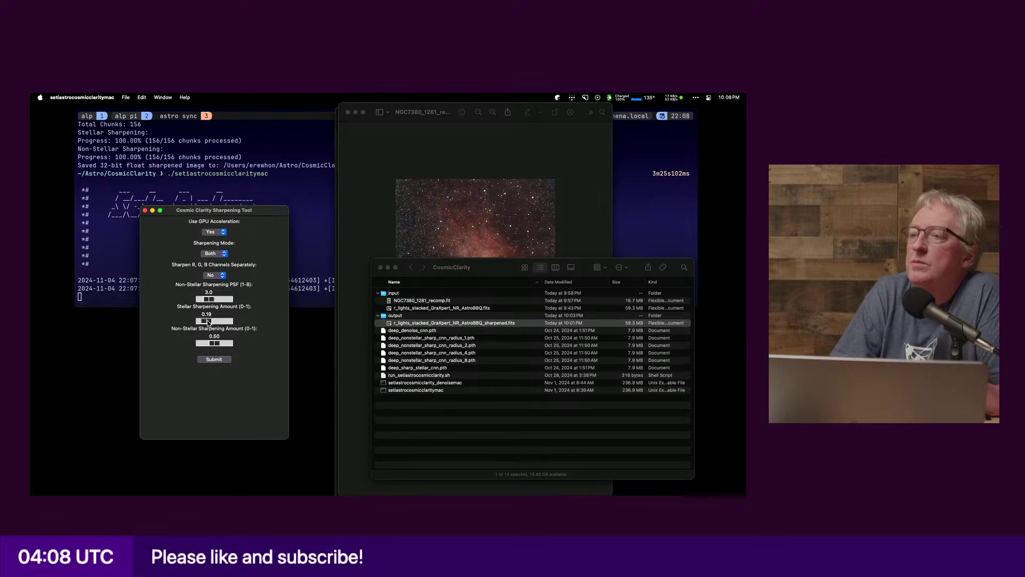
{"action": "left_click", "coordinate": [217, 361]}
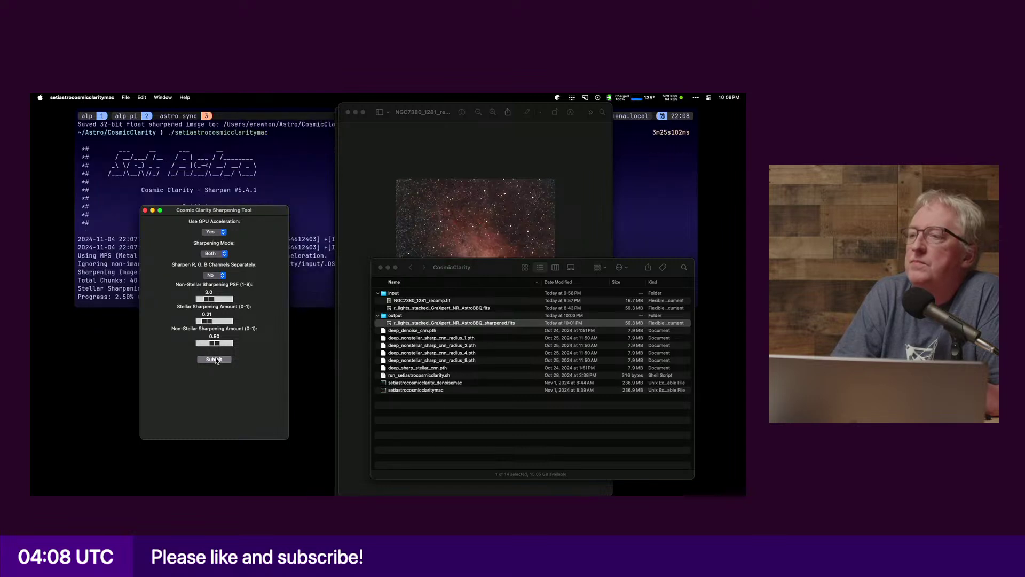
{"action": "left_click", "coordinate": [303, 155]}
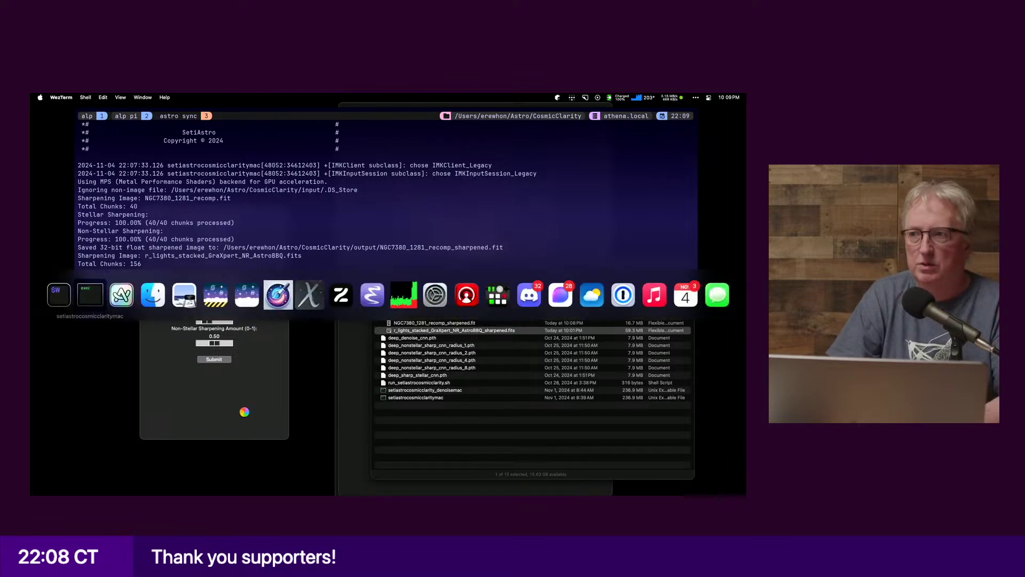
{"action": "left_click", "coordinate": [114, 359]}
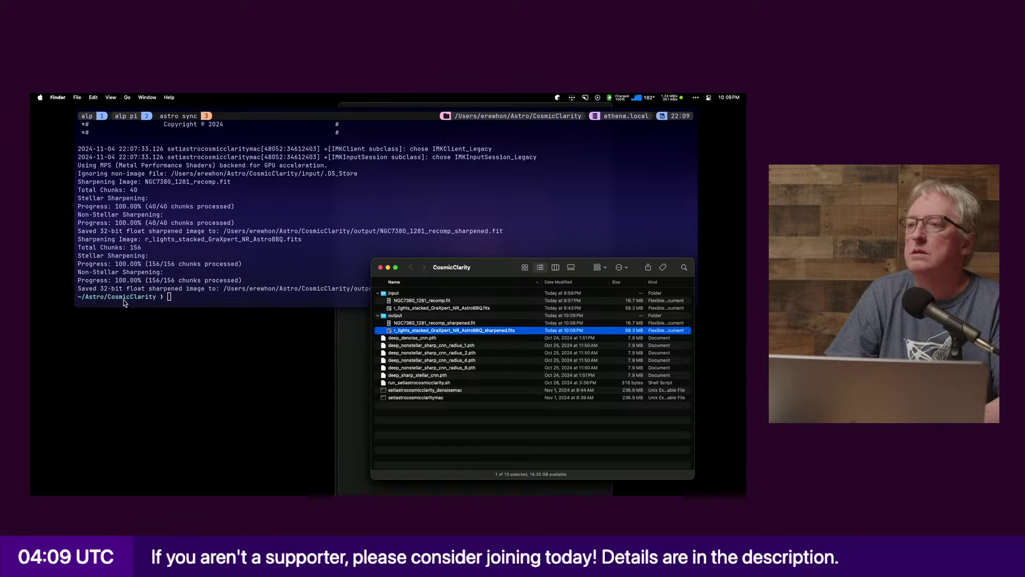
Step: Rename NGC7380_1281_recomp_sharpened.fit in the output folder to NGC7380_1281_recomp_sharpened_less_stars.fit
{"action": "left_click", "coordinate": [427, 323]}
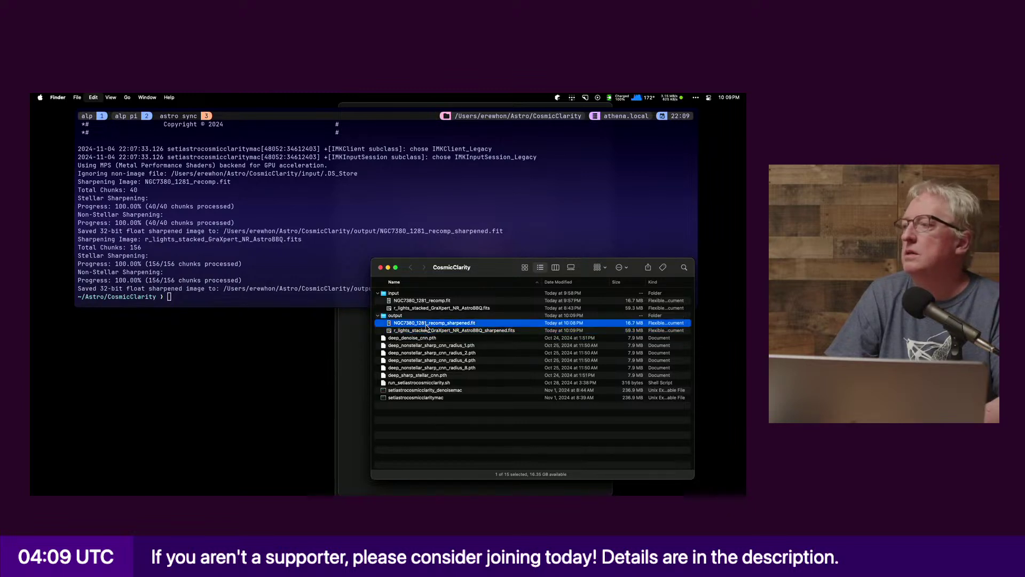
{"action": "left_click", "coordinate": [471, 324]}
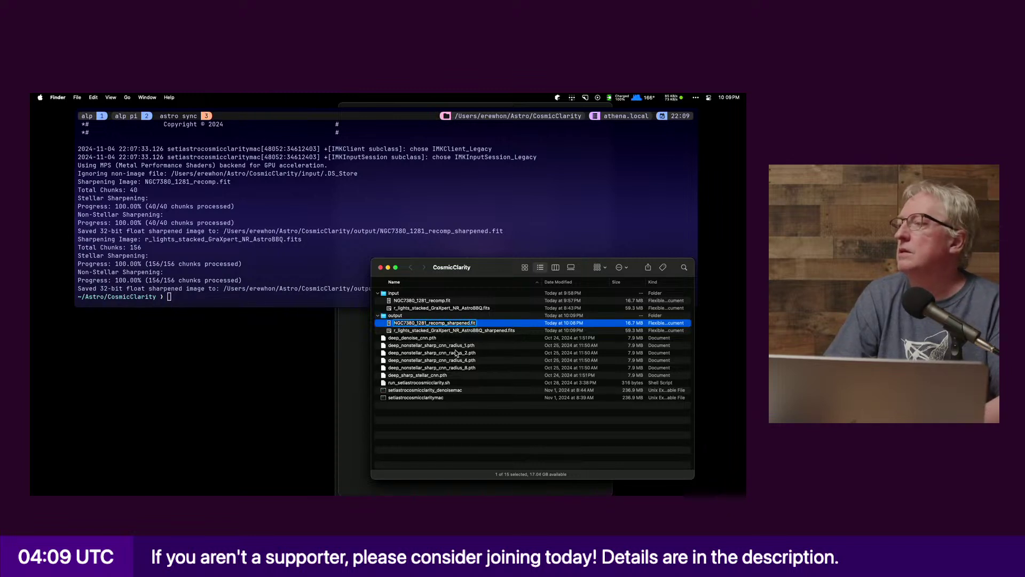
{"action": "left_click", "coordinate": [457, 359]}
{"action": "left_click", "coordinate": [449, 323]}
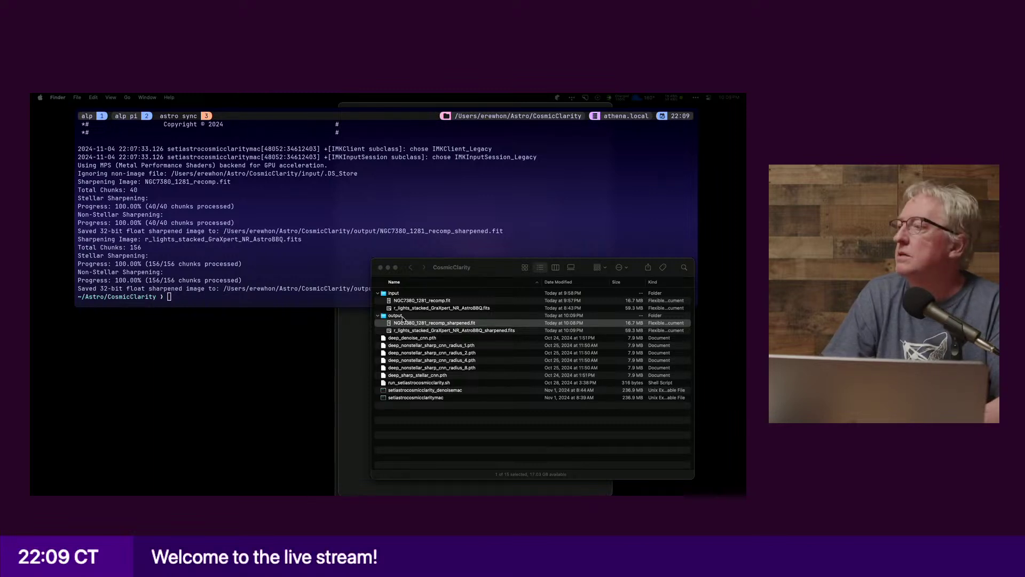
{"action": "left_click", "coordinate": [473, 323]}
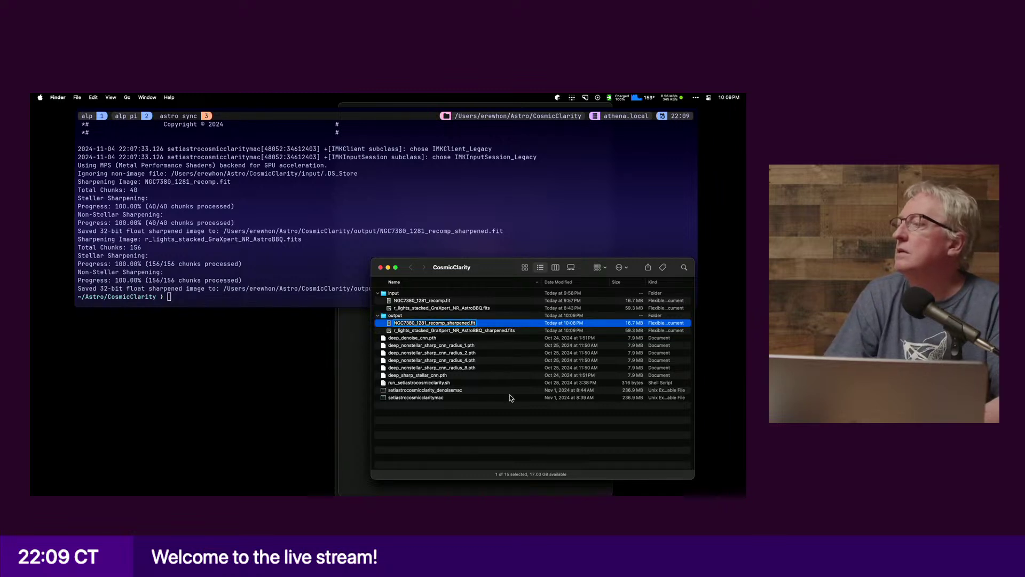
{"action": "type", "text": "_1"}
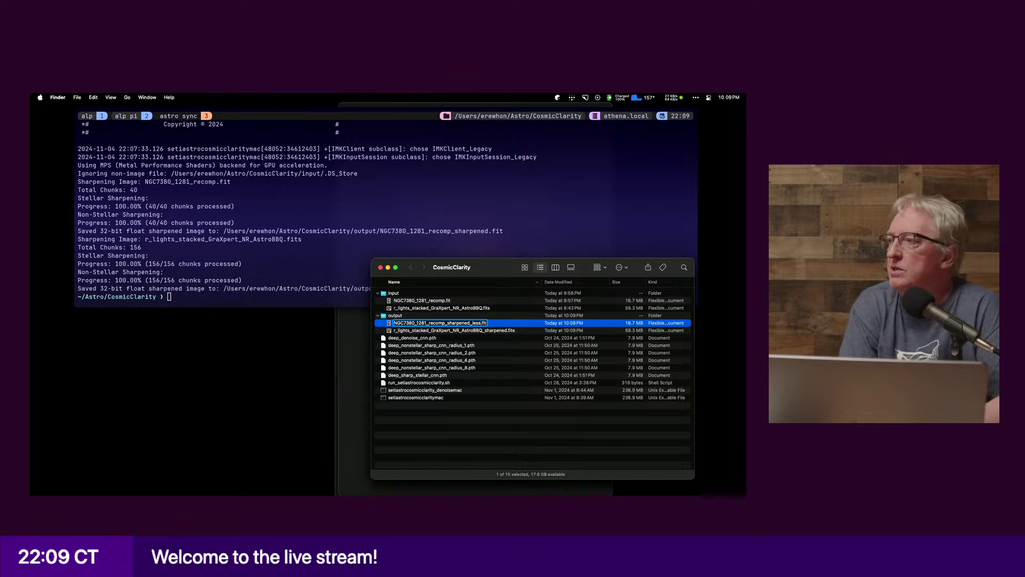
{"action": "type", "text": "ess_stars"}
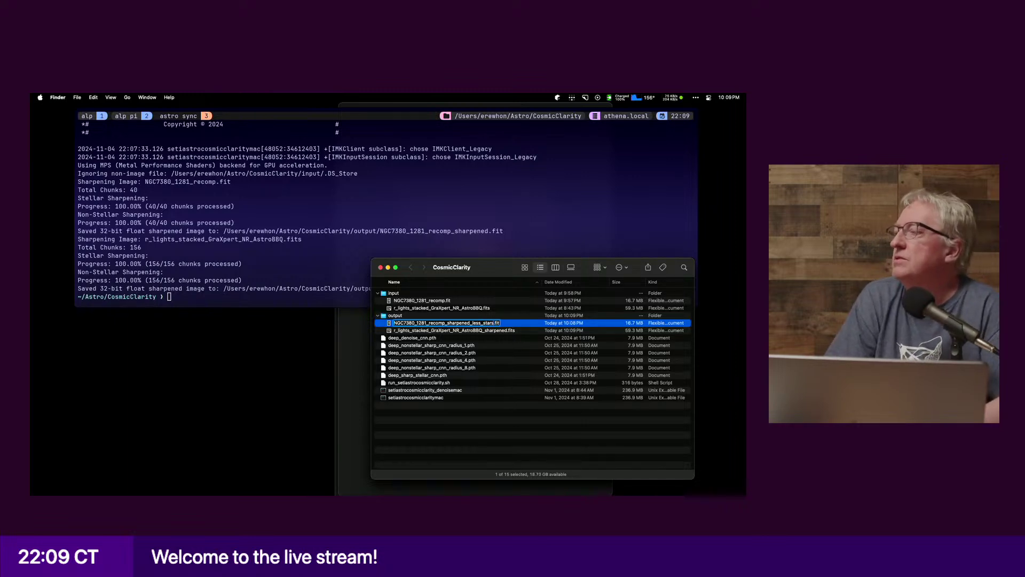
{"action": "left_click", "coordinate": [479, 361]}
Step: Move NGC7380_1281_recomp_sharpened_less_stars.fit out of the output folder into the NGC7380_Wizard_Nebula folder
{"action": "left_click", "coordinate": [473, 323]}
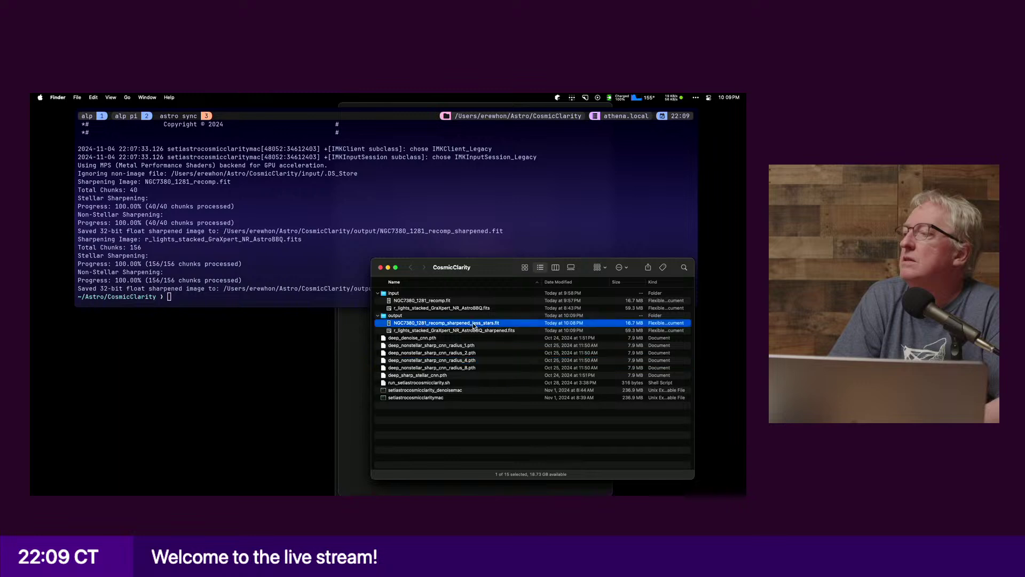
{"action": "key", "text": "space"}
{"action": "key", "text": "space"}
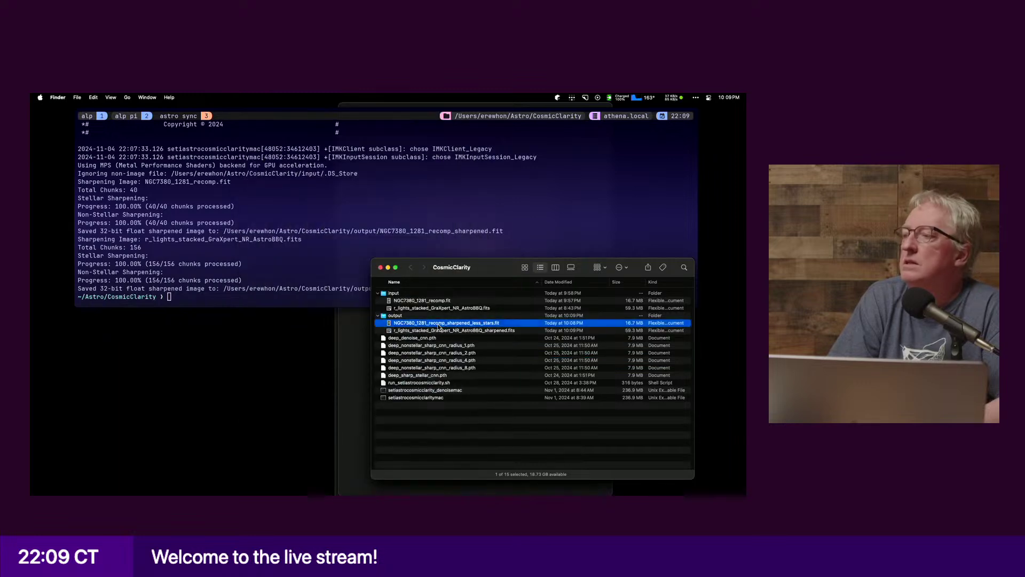
{"action": "key", "text": "Return"}
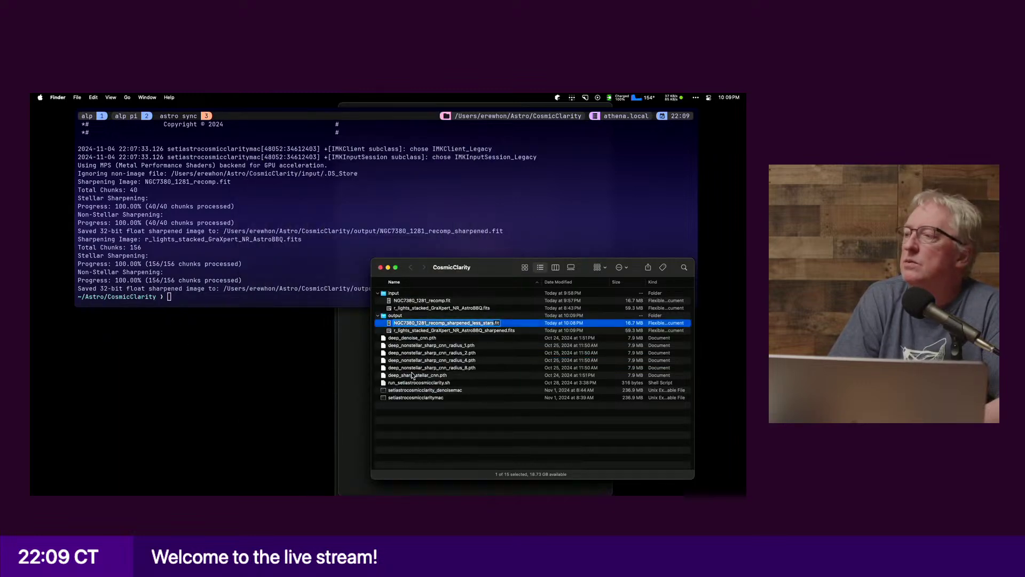
{"action": "key", "text": "Escape"}
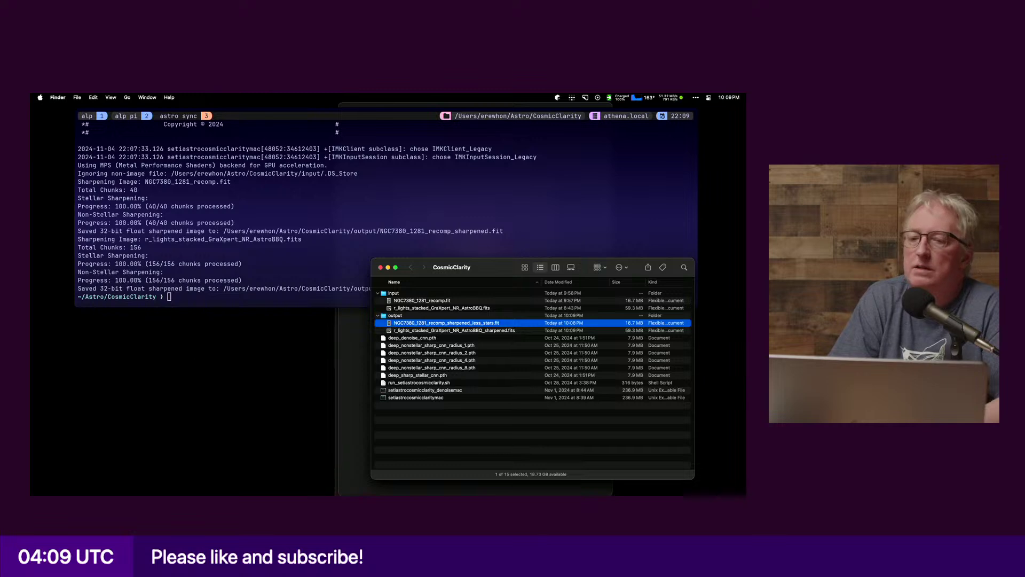
{"action": "left_click_drag", "start_coordinate": [389, 323], "coordinate": [187, 345]}
{"action": "key", "text": "super+BackSpace"}
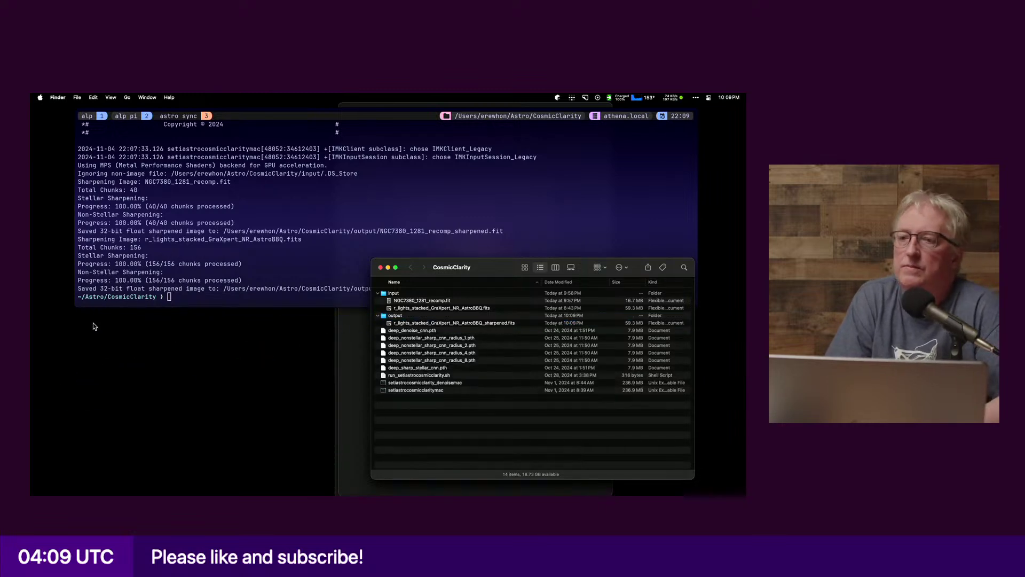
Step: Switch to Siril and open NGC7380_1281_recomp_sharpened_less_stars.fit from the NGC7380_Wizard_Nebula folder
{"action": "mouse_move", "coordinate": [96, 329]}
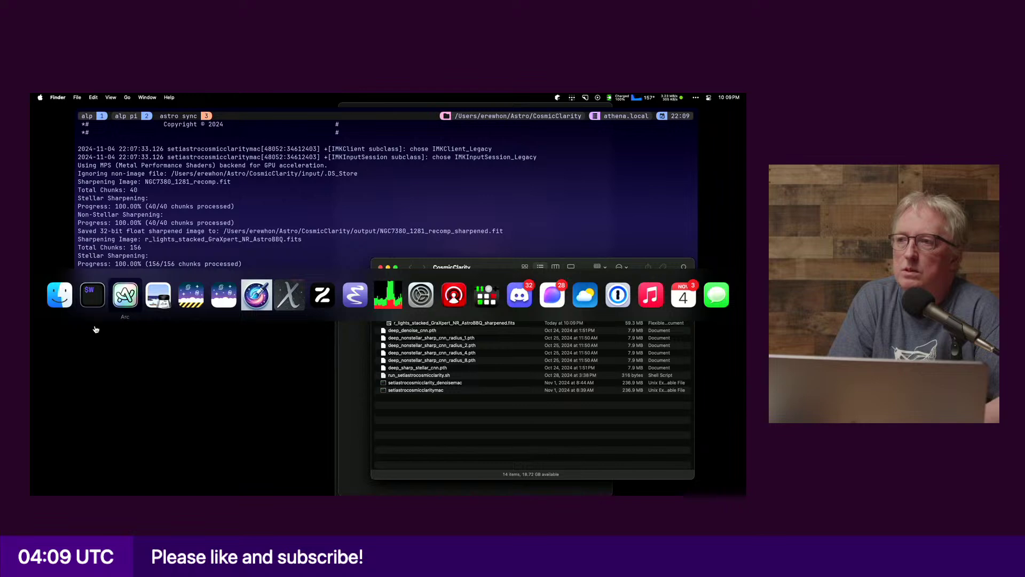
{"action": "left_click", "coordinate": [158, 294]}
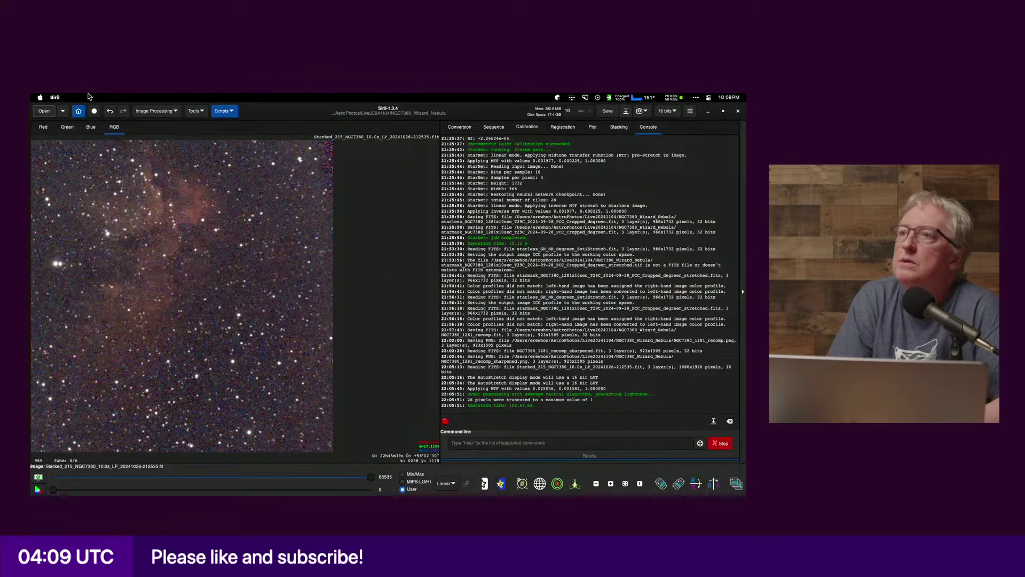
{"action": "left_click", "coordinate": [48, 114]}
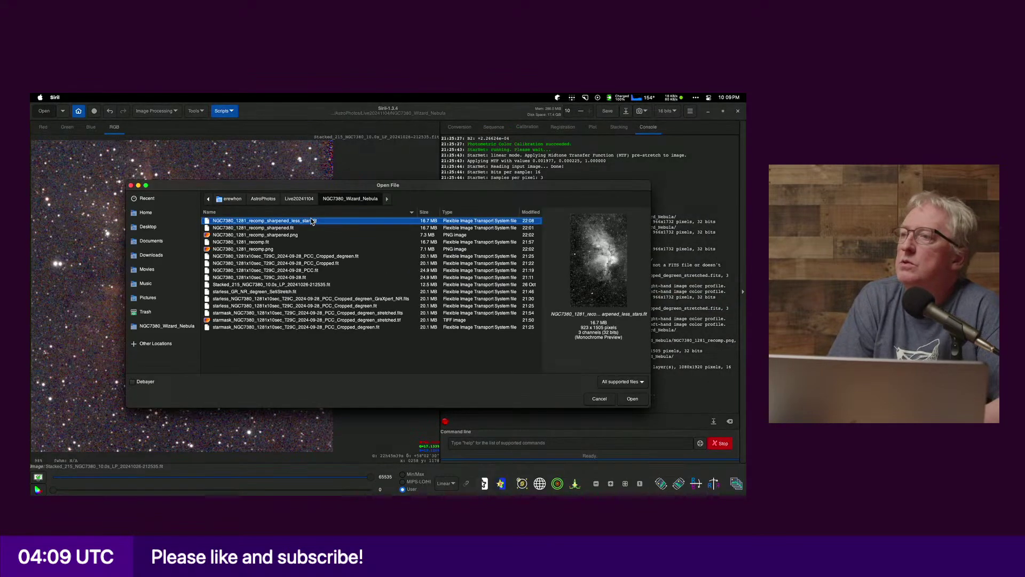
{"action": "double_click", "coordinate": [310, 221]}
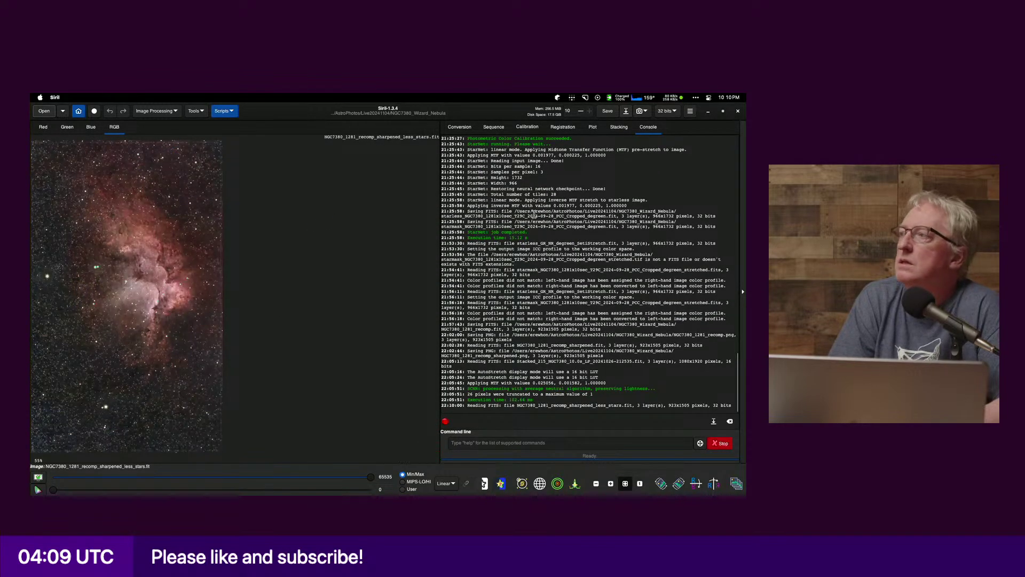
Step: Save the image as the PNG file NGC7380_1281_recomp_sharpened_less_stars.png in the NGC7380_Wizard_Nebula folder
{"action": "left_click", "coordinate": [625, 111]}
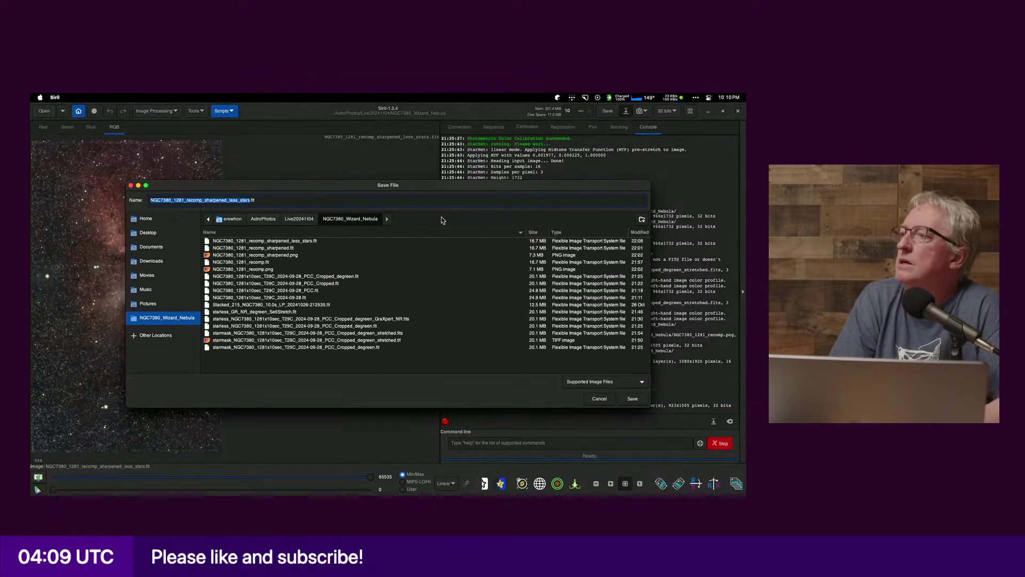
{"action": "left_click", "coordinate": [585, 382]}
{"action": "left_click", "coordinate": [590, 355]}
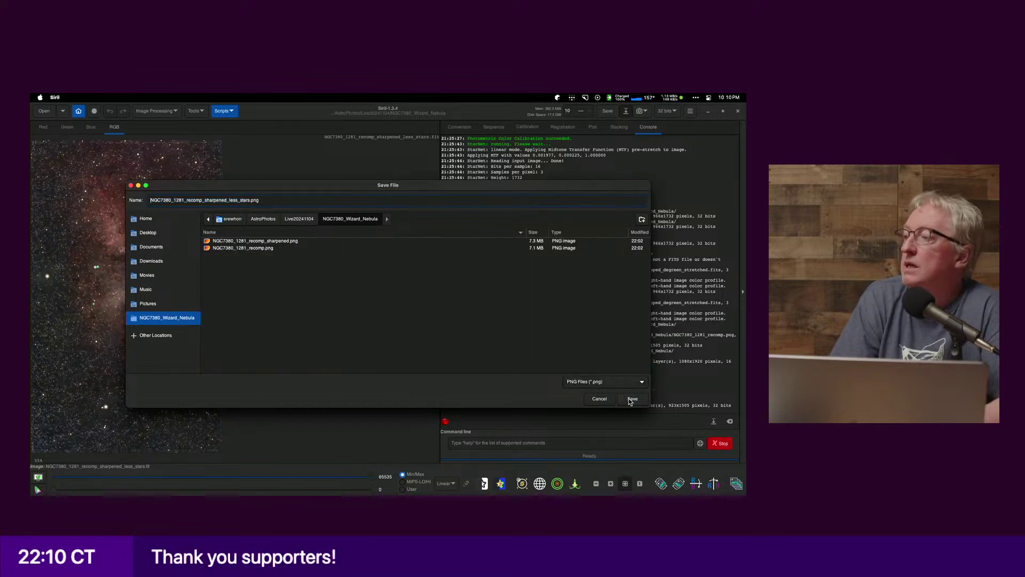
{"action": "left_click", "coordinate": [620, 399]}
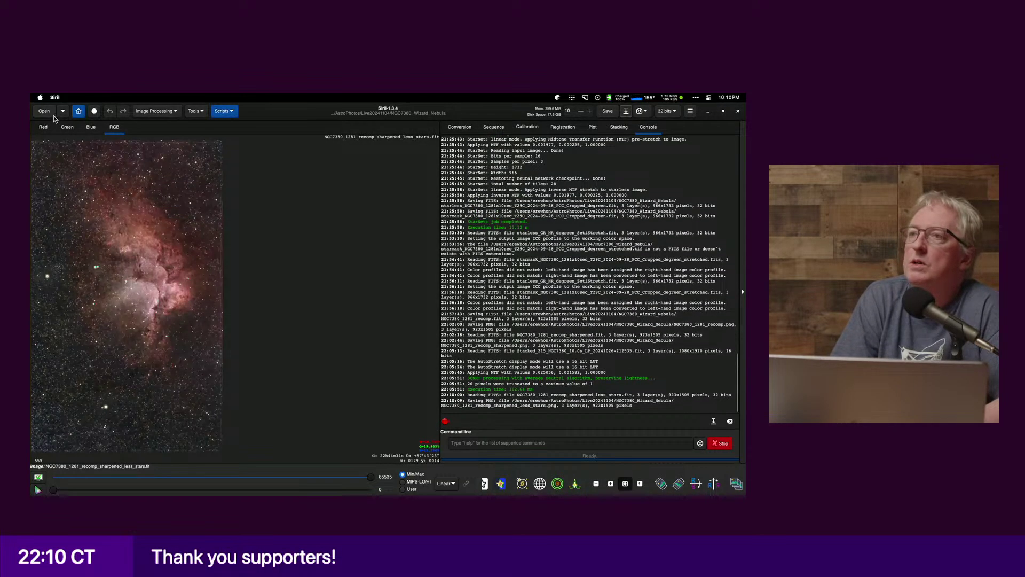
Step: Reopen the original 215-frame stack, Stacked_215_NGC7380_10.0s_LP_20241026-212535.fit
{"action": "left_click", "coordinate": [48, 110]}
{"action": "double_click", "coordinate": [262, 291]}
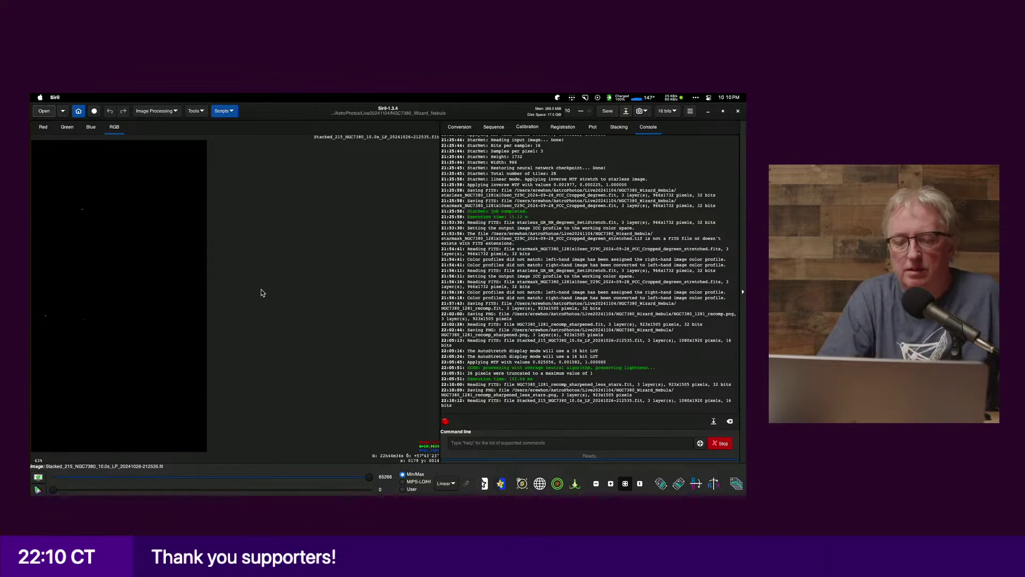
Step: Switch to GraXpert and load Stacked_215_NGC7380_10.0s_LP_20241026-212535.fit from the NGC7380_Wizard_Nebula folder
{"action": "key", "text": "super+Tab"}
{"action": "key", "text": "super+Tab"}
{"action": "key", "text": "super+Tab"}
{"action": "key", "text": "super+Tab"}
{"action": "key", "text": "super+Tab"}
{"action": "key", "text": "super+Tab"}
{"action": "key", "text": "super+Tab"}
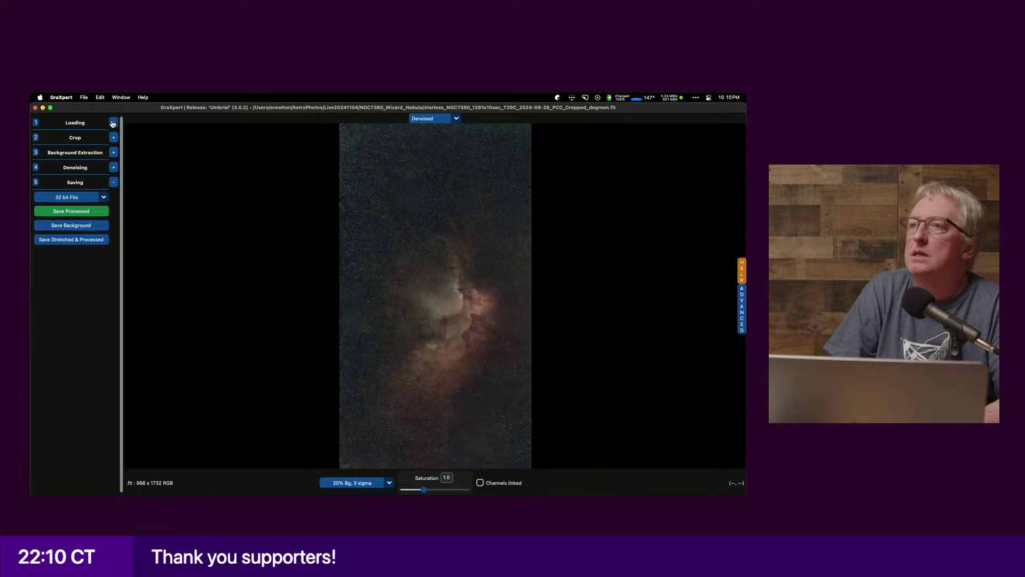
{"action": "left_click", "coordinate": [113, 122]}
{"action": "left_click", "coordinate": [92, 137]}
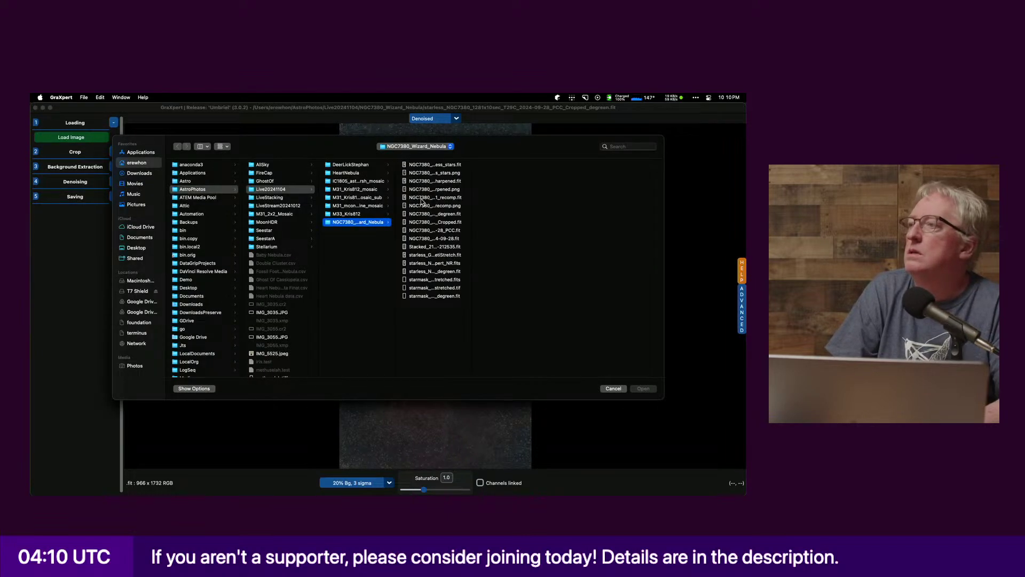
{"action": "left_click_drag", "start_coordinate": [471, 249], "coordinate": [541, 241]}
{"action": "double_click", "coordinate": [503, 247]}
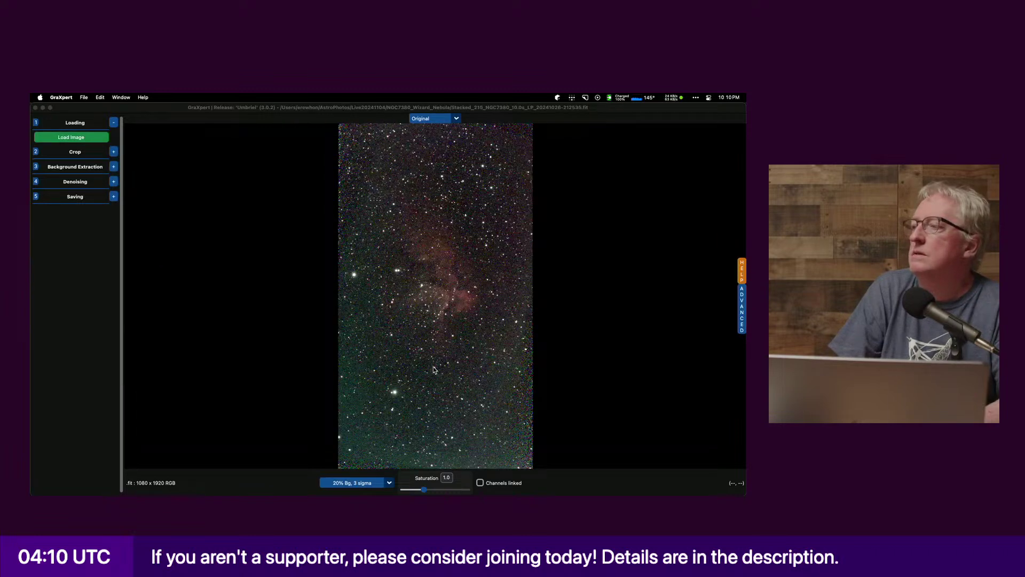
Step: Crop a narrow border off all four edges of the 215-frame stack
{"action": "left_click", "coordinate": [113, 153]}
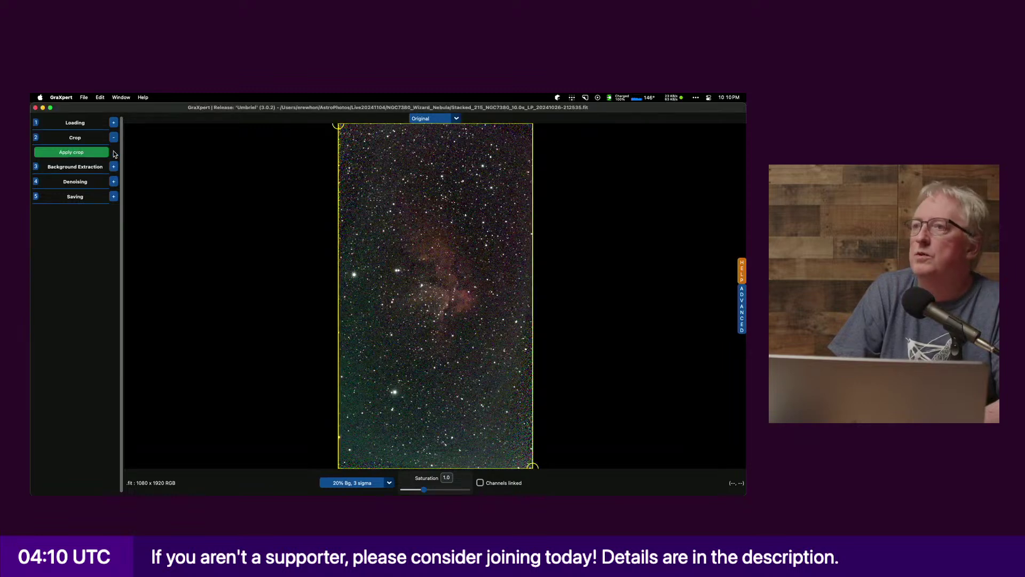
{"action": "left_click_drag", "start_coordinate": [338, 125], "coordinate": [347, 135]}
{"action": "left_click_drag", "start_coordinate": [533, 466], "coordinate": [520, 456]}
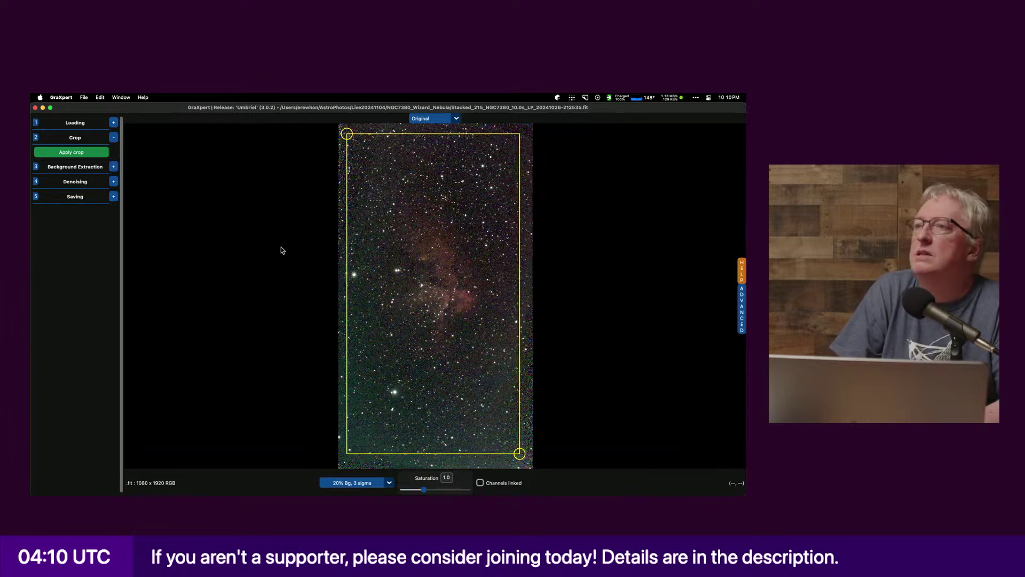
{"action": "left_click", "coordinate": [83, 153]}
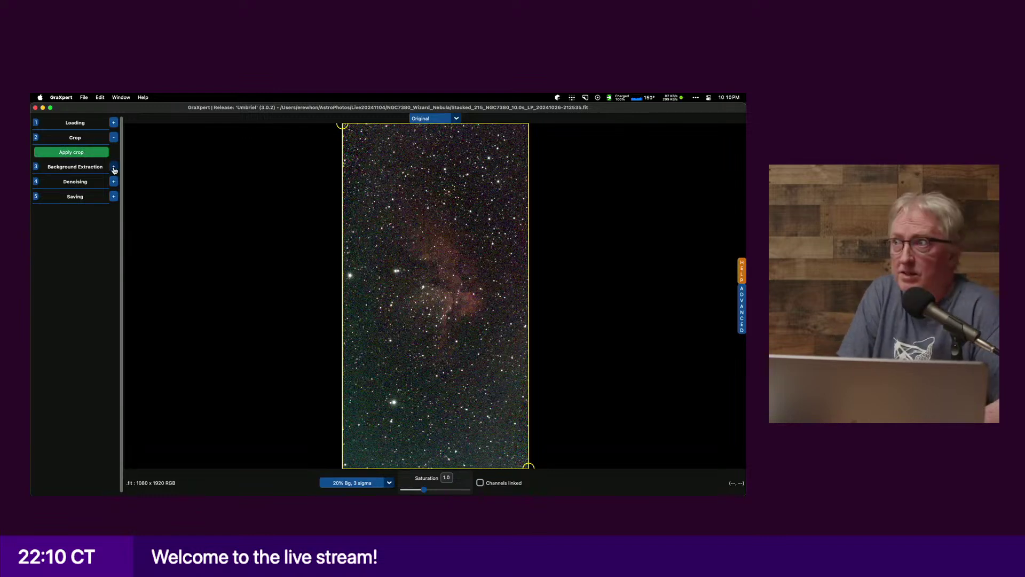
Step: Extract the background gradient with the AI interpolation method and a smoothing of 1.0
{"action": "left_click", "coordinate": [114, 167]}
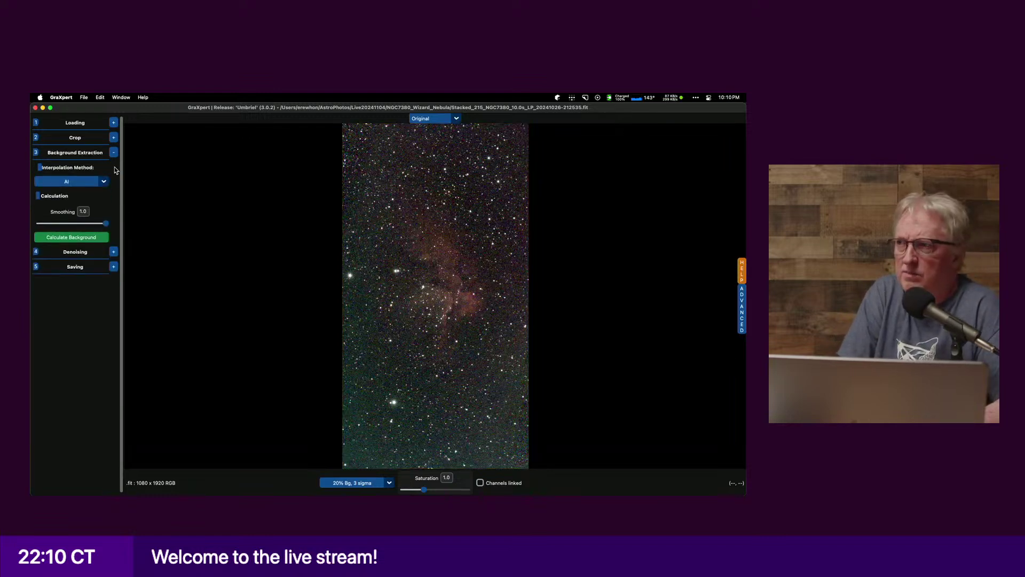
{"action": "left_click", "coordinate": [88, 240]}
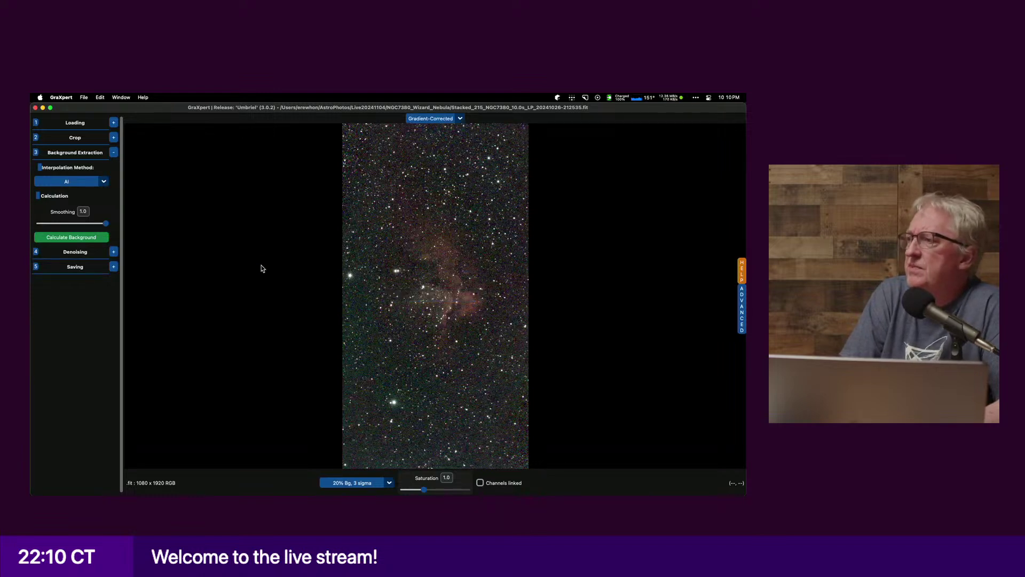
Step: Review the advanced settings and RBF kernel options, keep thin_plate, and denoise the image at strength 1.0
{"action": "left_click", "coordinate": [113, 251]}
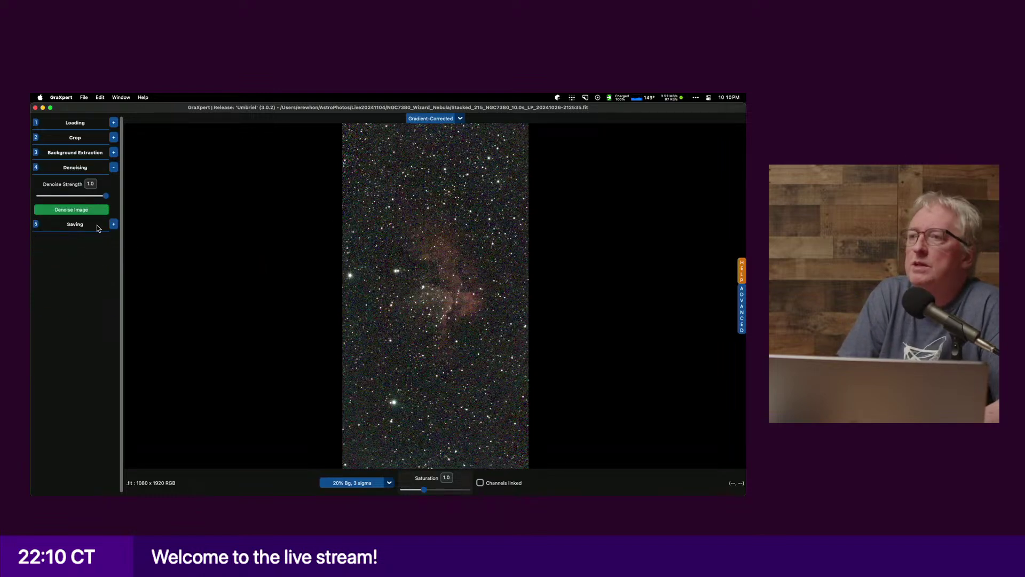
{"action": "left_click", "coordinate": [742, 316]}
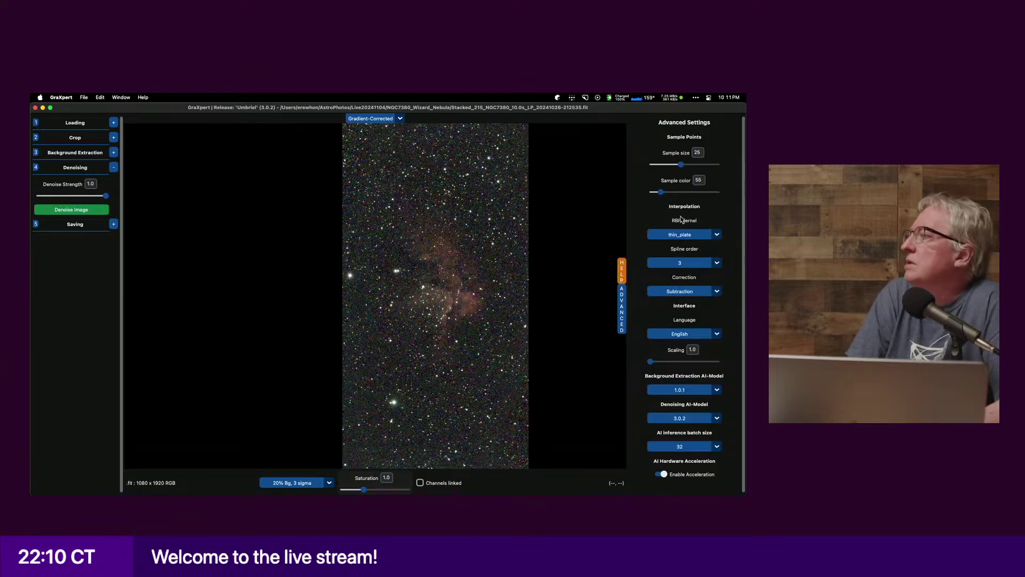
{"action": "left_click", "coordinate": [704, 235]}
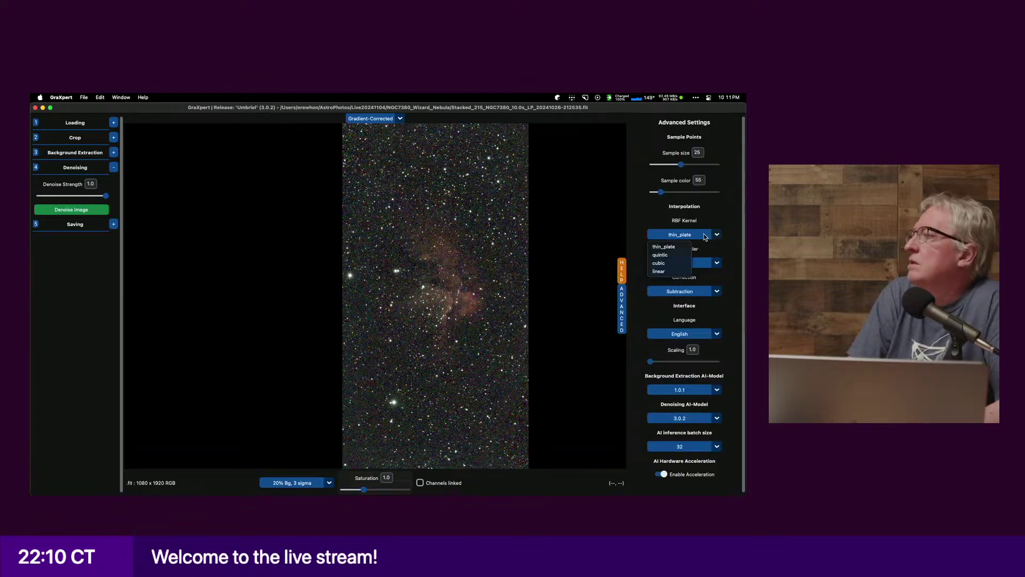
{"action": "left_click", "coordinate": [724, 250]}
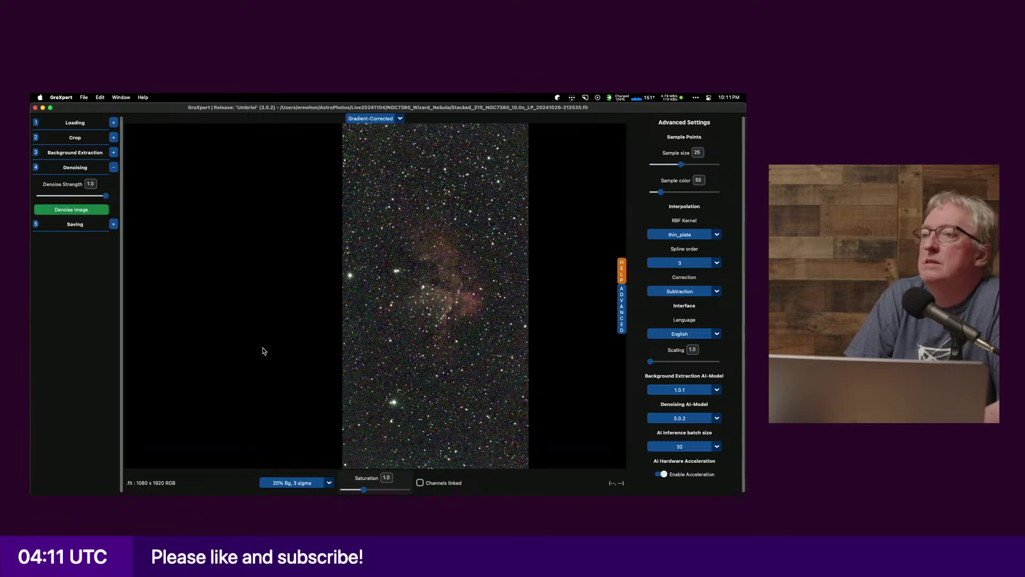
{"action": "left_click", "coordinate": [92, 216]}
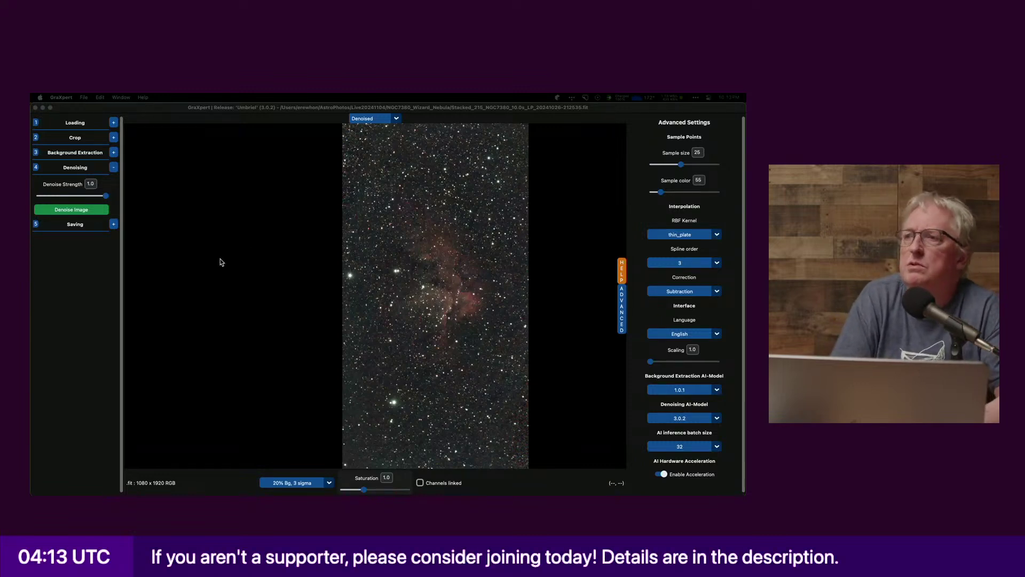
Step: Save the processed 215-frame image as 32 bit Fits, appending _NR to the suggested GraXpert file name
{"action": "left_click", "coordinate": [112, 224]}
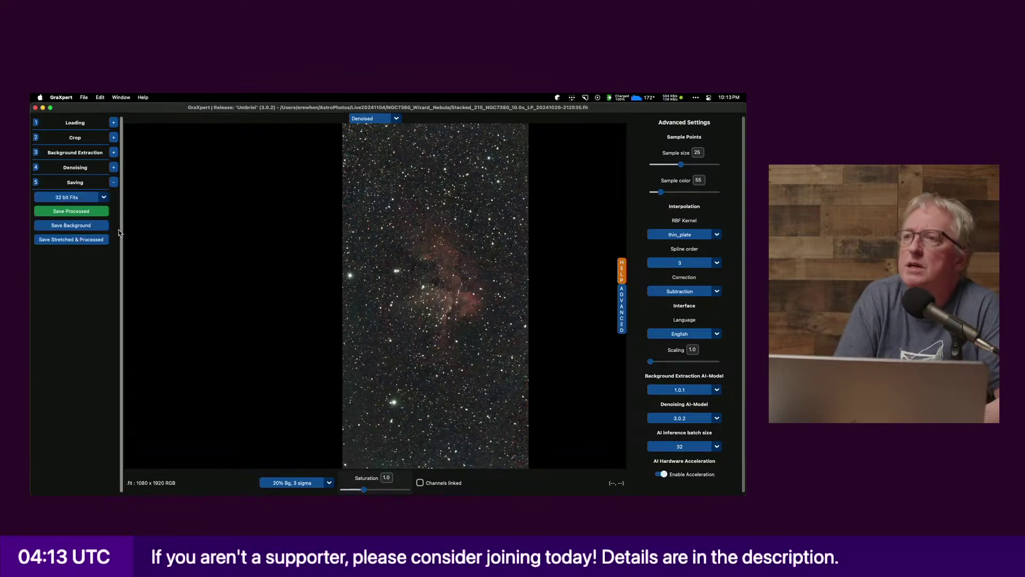
{"action": "left_click", "coordinate": [92, 212]}
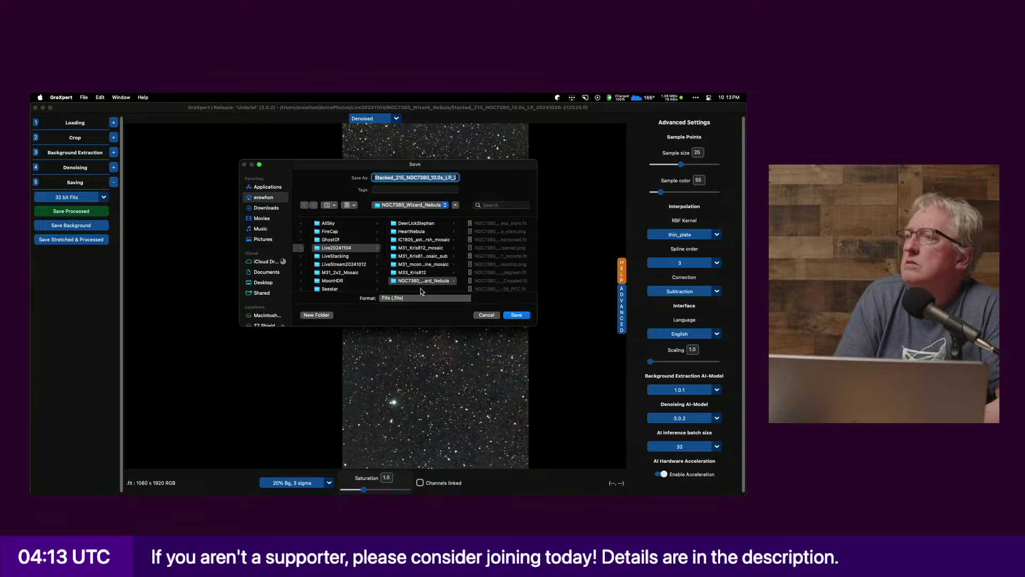
{"action": "key", "text": "Right"}
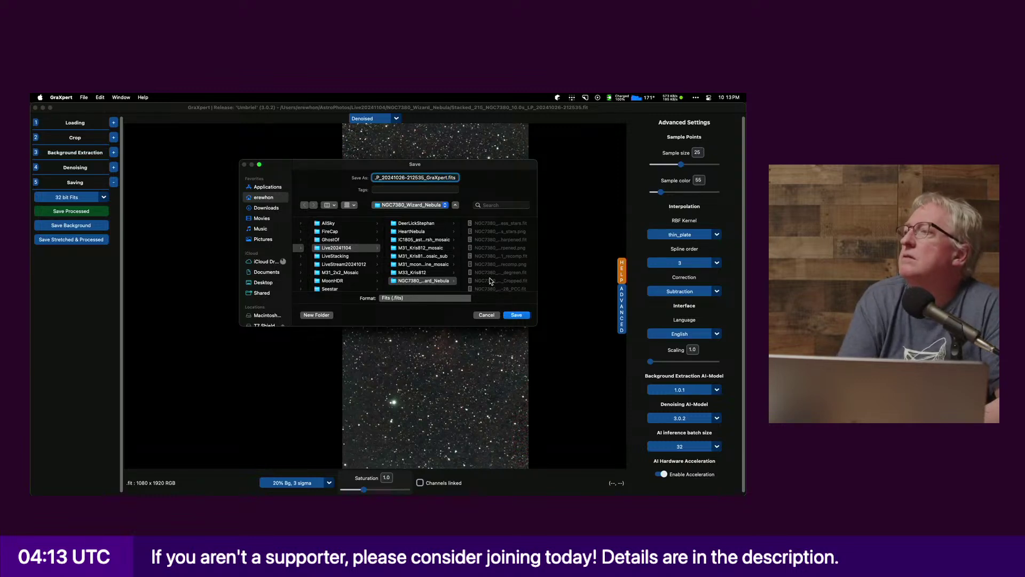
{"action": "type", "text": "_NR"}
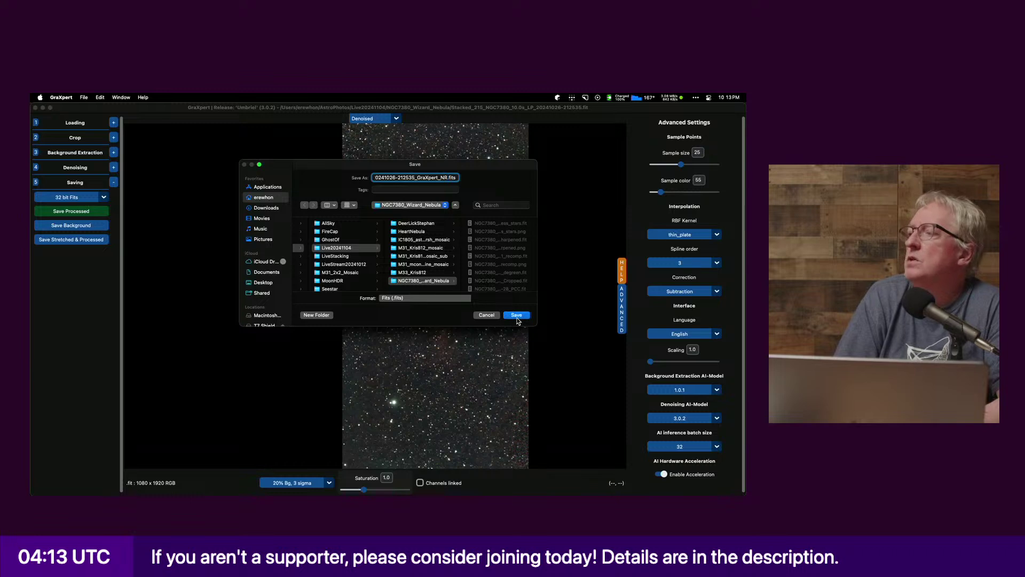
{"action": "left_click", "coordinate": [517, 315]}
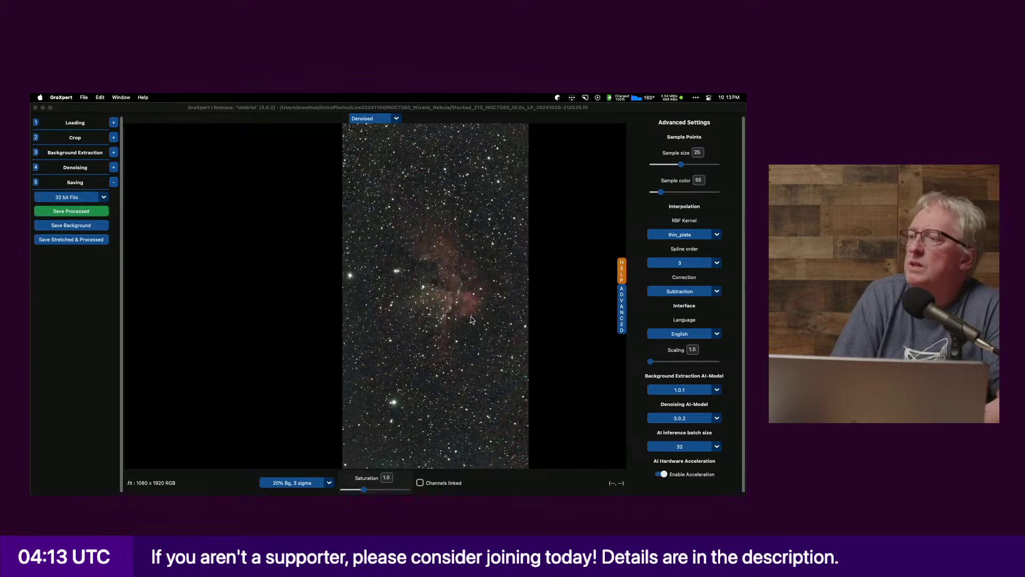
{"action": "key", "text": "super+Tab"}
{"action": "key", "text": "super+Tab"}
{"action": "key", "text": "super+Tab"}
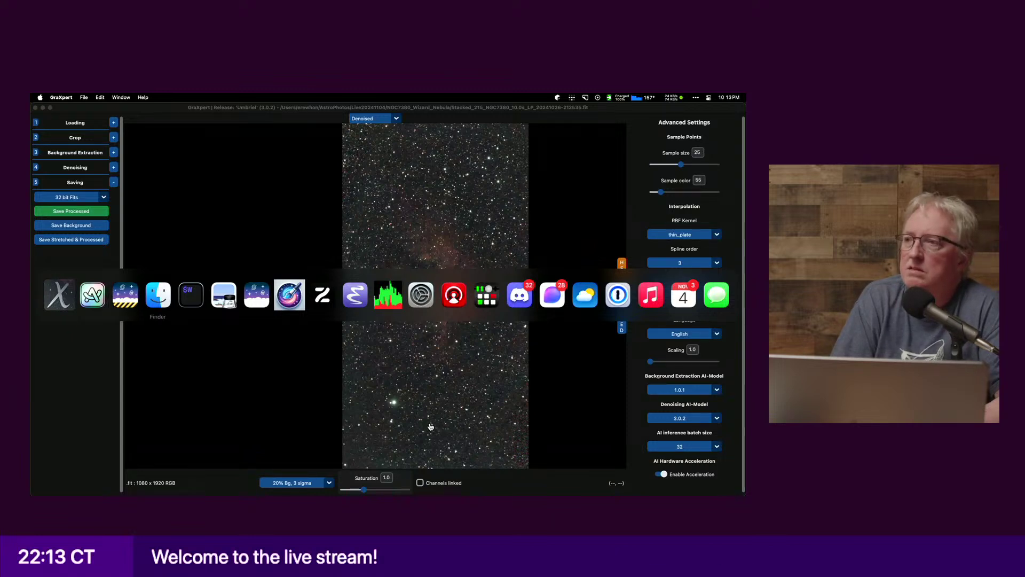
{"action": "key", "text": "super+Tab"}
{"action": "key", "text": "super+shift+Tab"}
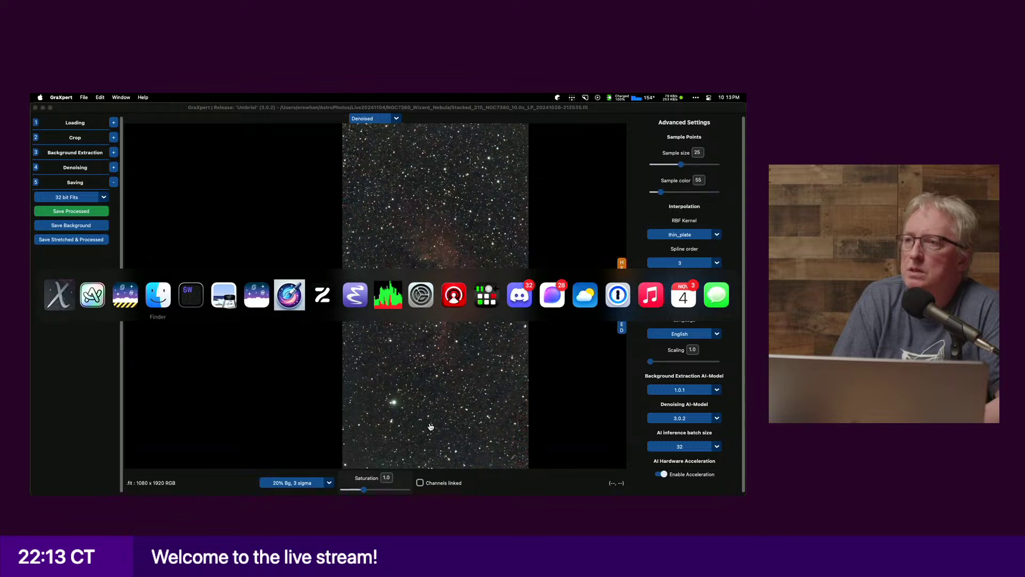
{"action": "key", "text": "super+shift+Tab"}
{"action": "left_click", "coordinate": [44, 111]}
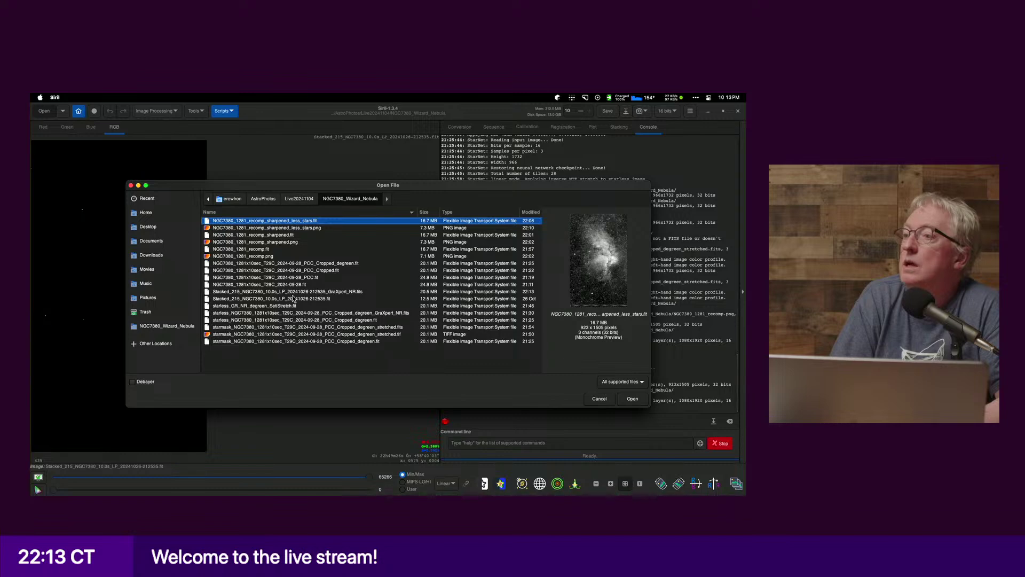
{"action": "left_click", "coordinate": [306, 292]}
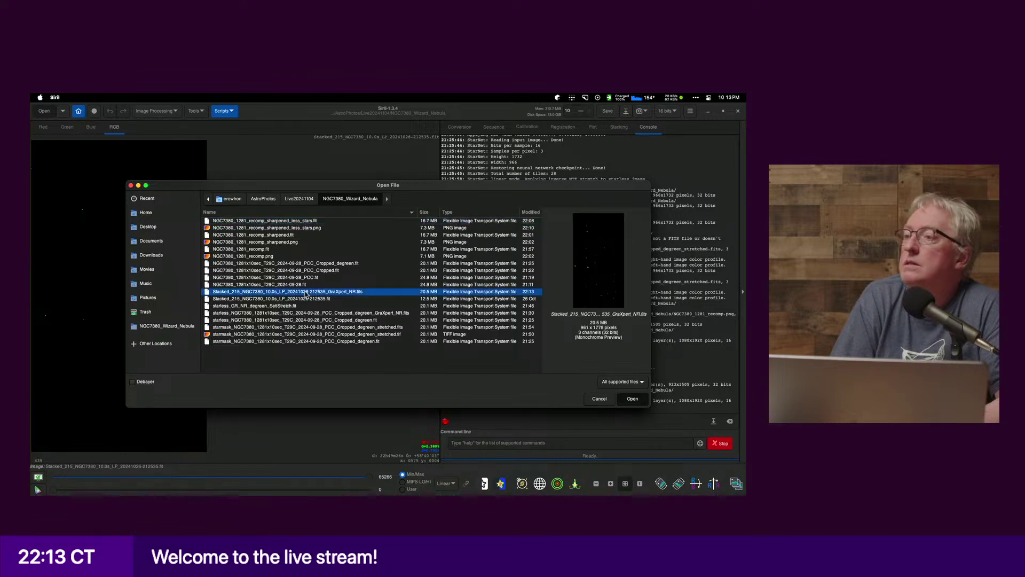
Step: Preview the image in AutoStretch display mode, return it to Linear, and run the AstroBBQ_ProcessWithPCCNoDenoise script
{"action": "left_click", "coordinate": [442, 483]}
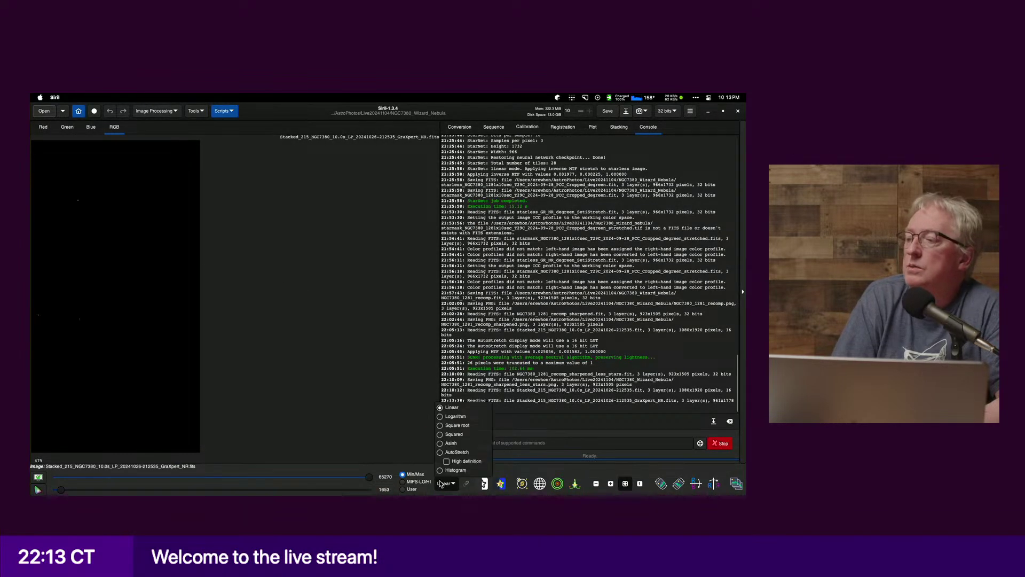
{"action": "left_click", "coordinate": [456, 451]}
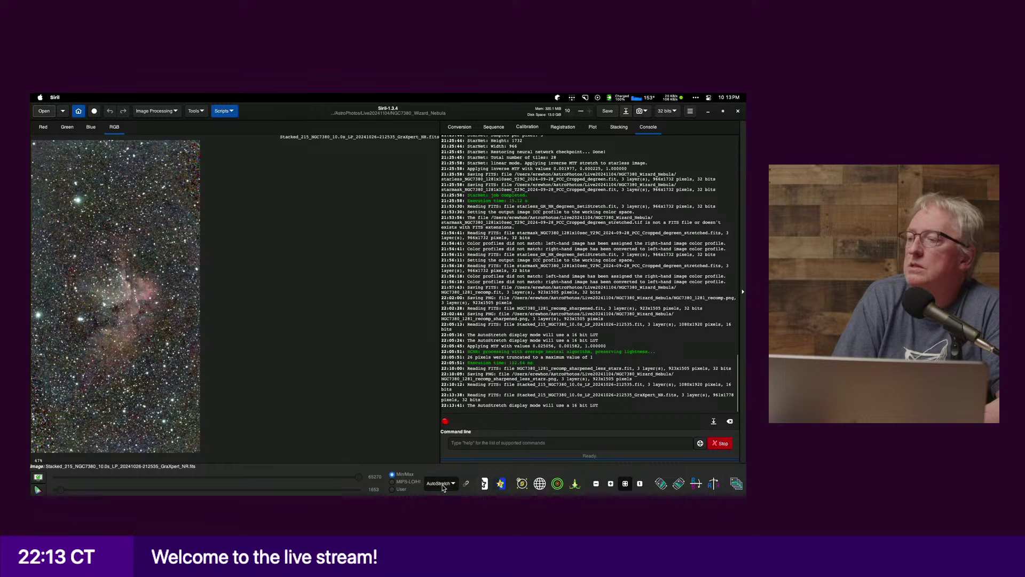
{"action": "left_click", "coordinate": [442, 484]}
{"action": "left_click", "coordinate": [443, 407]}
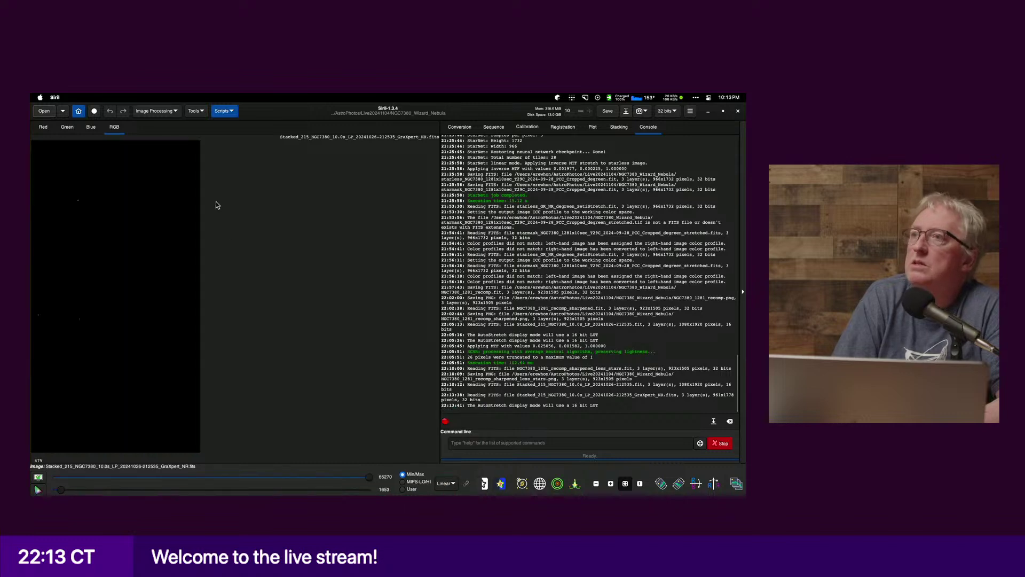
{"action": "left_click", "coordinate": [218, 113]}
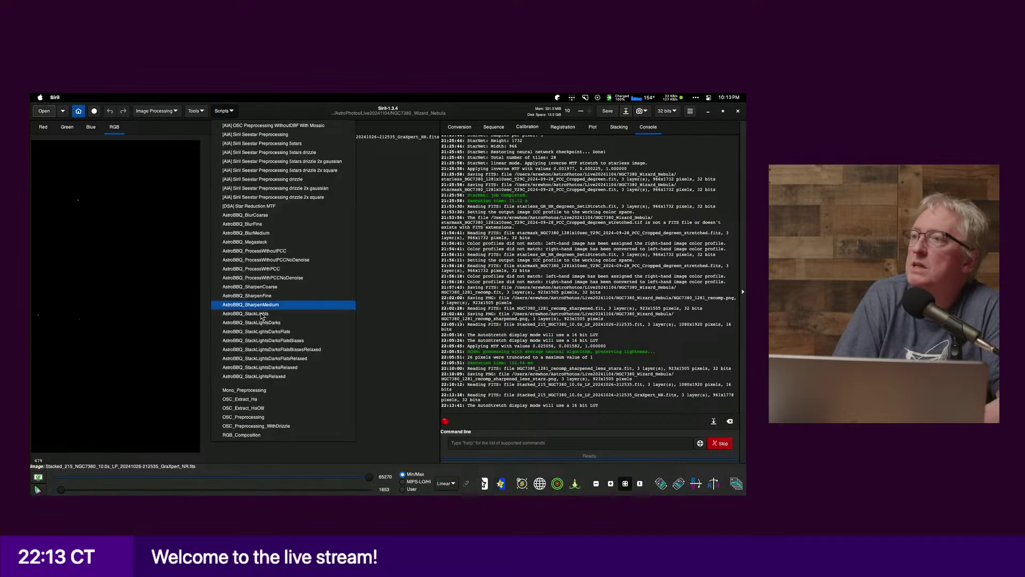
{"action": "left_click", "coordinate": [292, 278]}
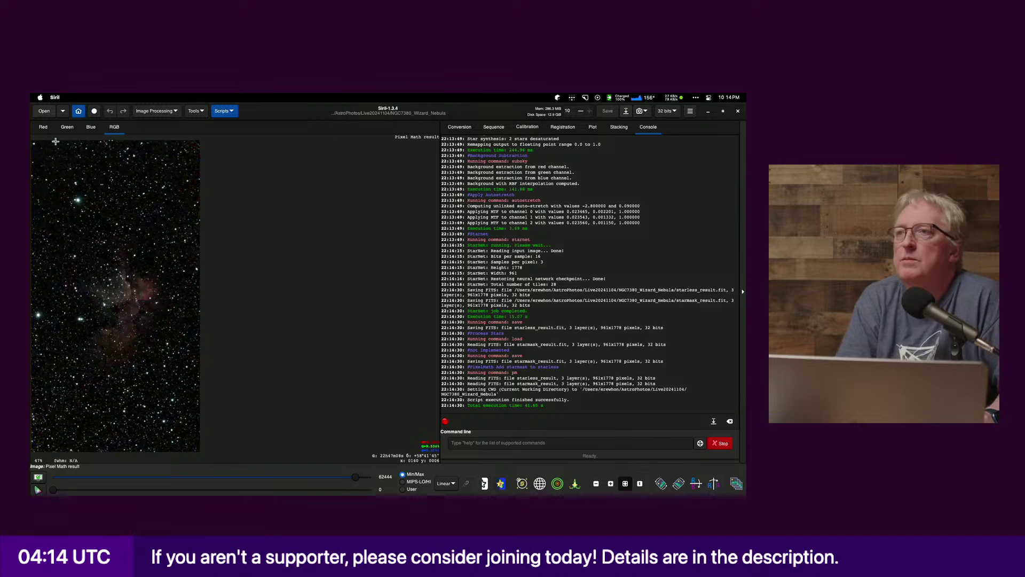
{"action": "left_click", "coordinate": [44, 111]}
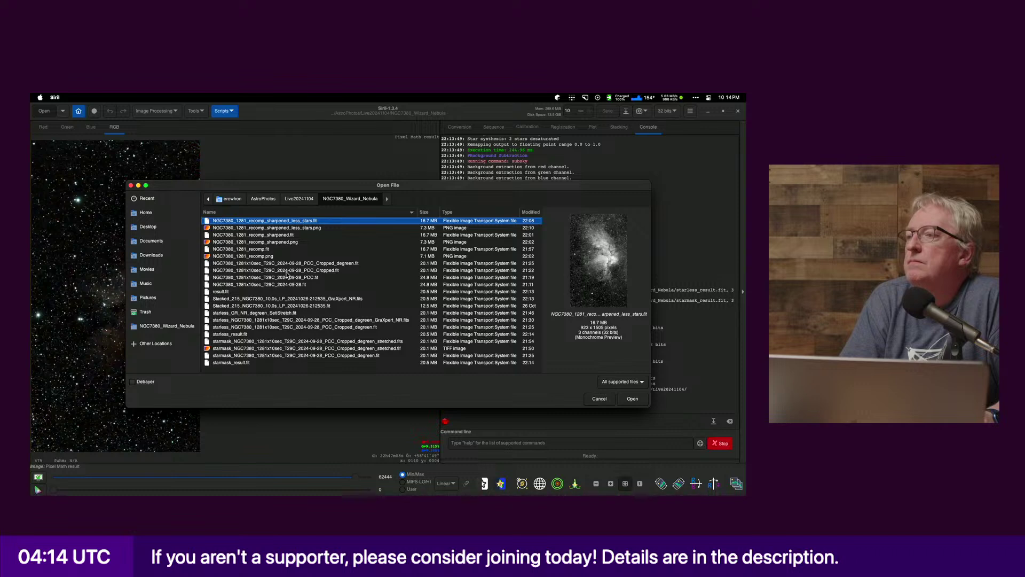
{"action": "left_click", "coordinate": [599, 399]}
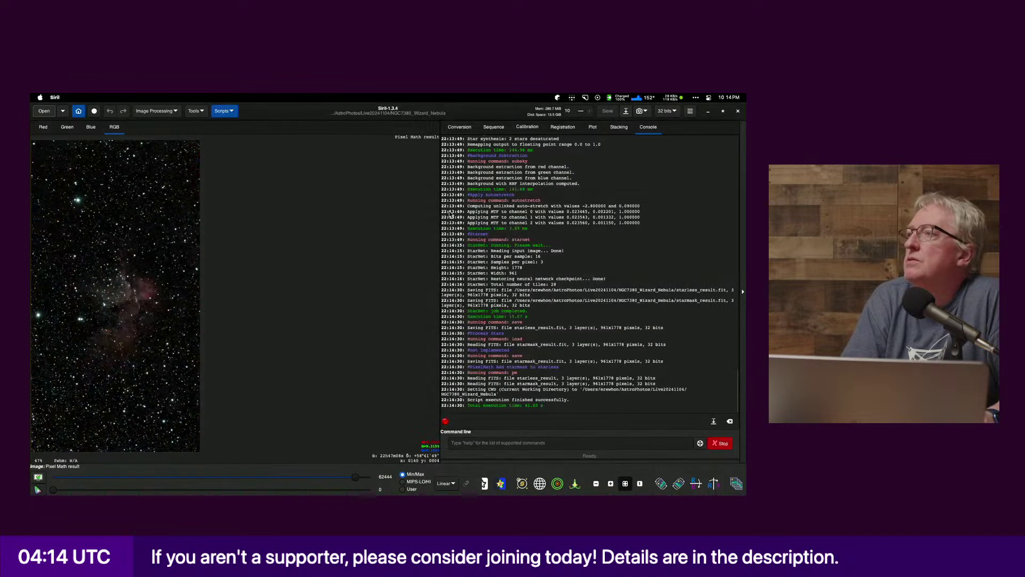
{"action": "left_click", "coordinate": [626, 111]}
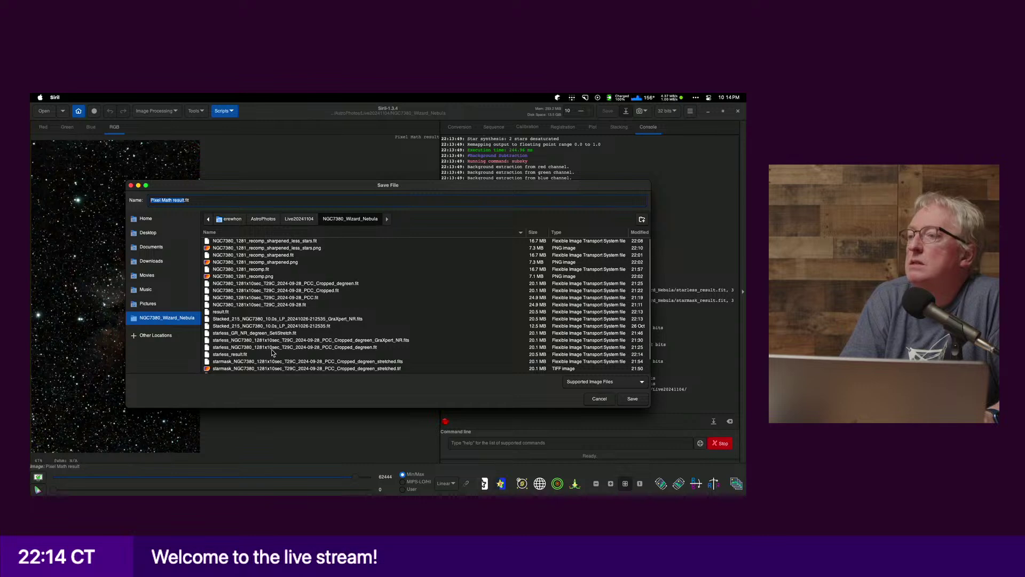
{"action": "left_click", "coordinate": [312, 319]}
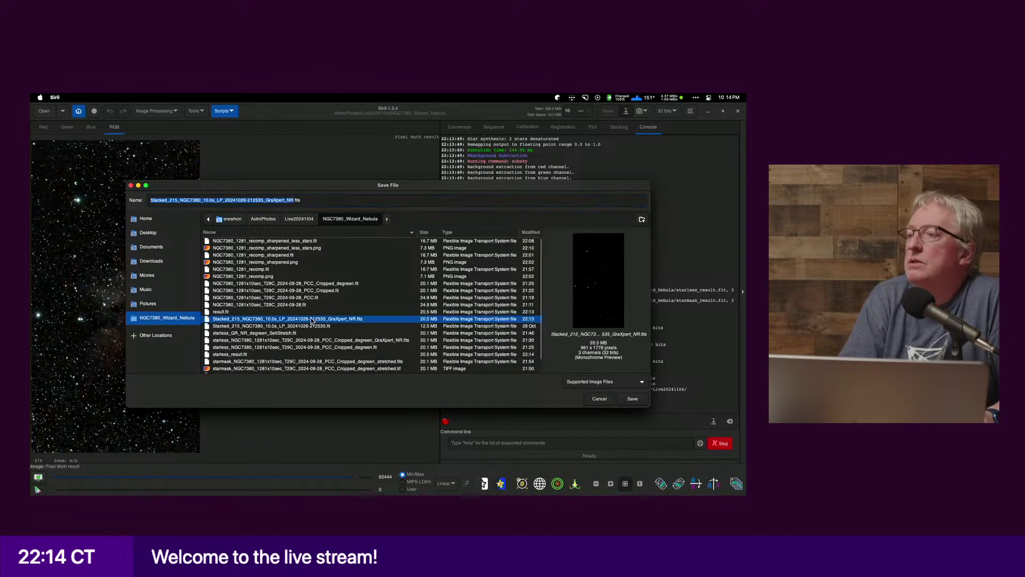
{"action": "type", "text": "_AstroBBQ"}
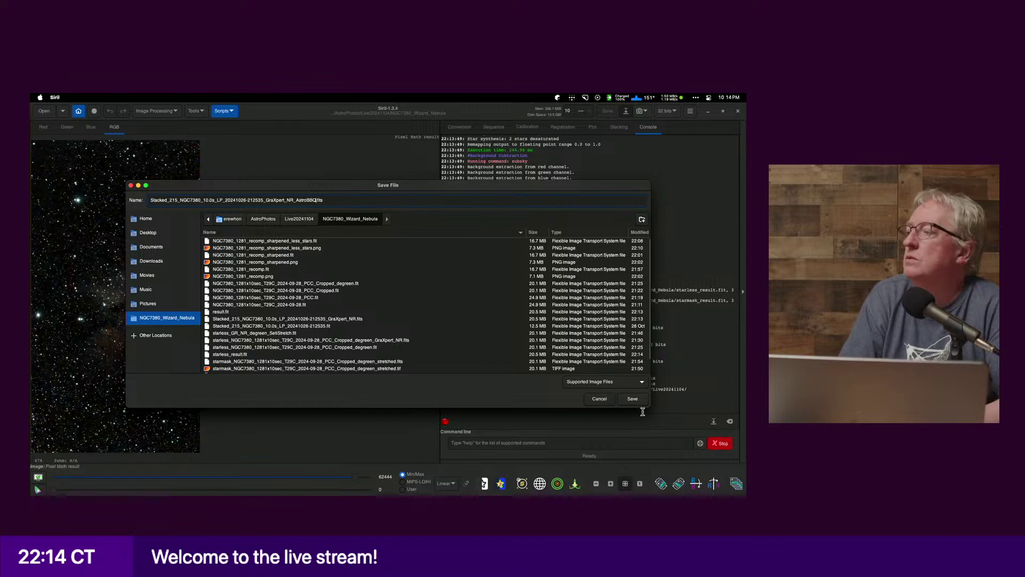
{"action": "left_click", "coordinate": [632, 399]}
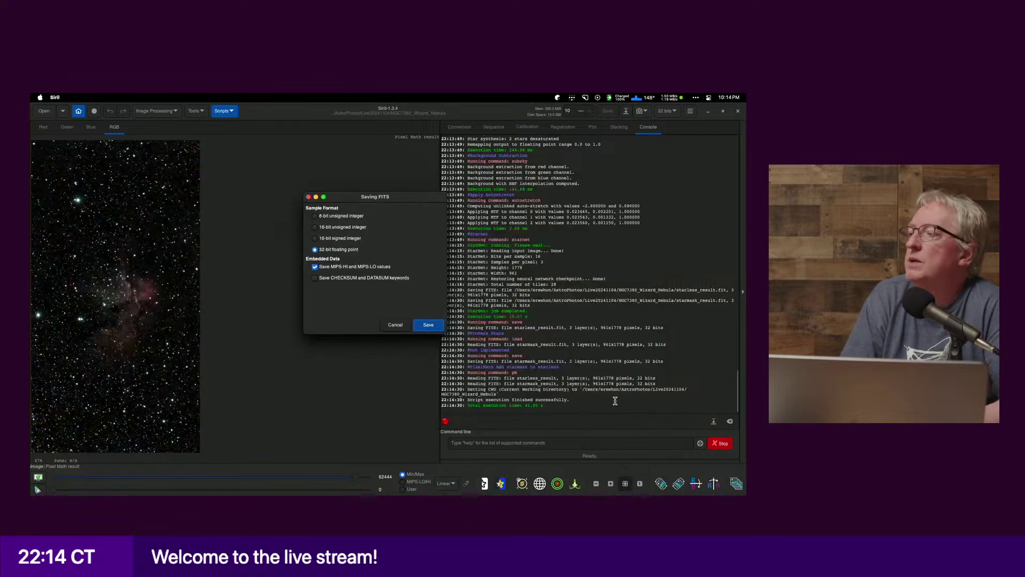
{"action": "left_click", "coordinate": [428, 326]}
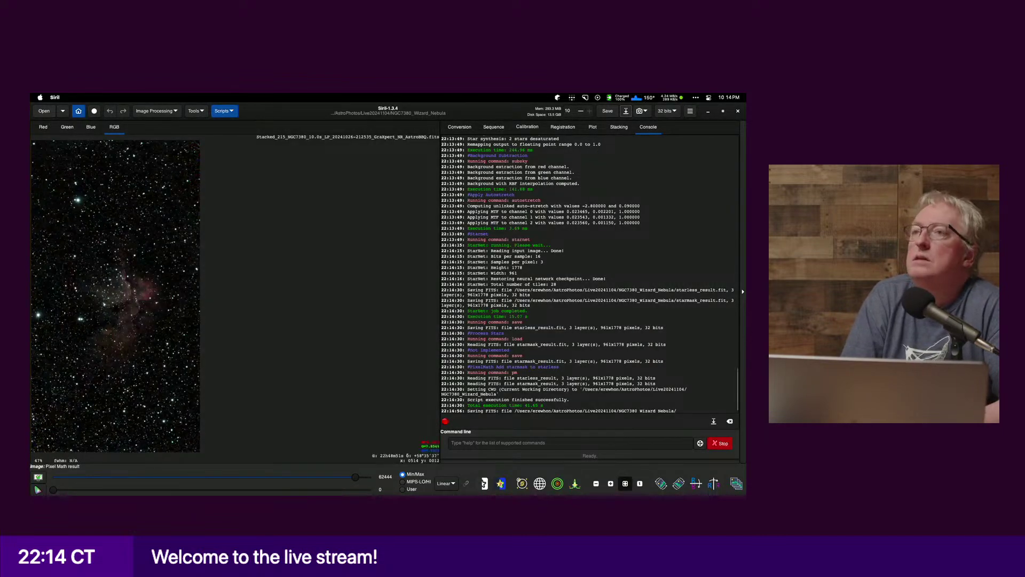
Step: Look through the NGC7380_Wizard_Nebula files for the original 1281-frame stack and pick NGC7380_1281x10sec_T29C_2024-09-28.fit
{"action": "left_click", "coordinate": [44, 110]}
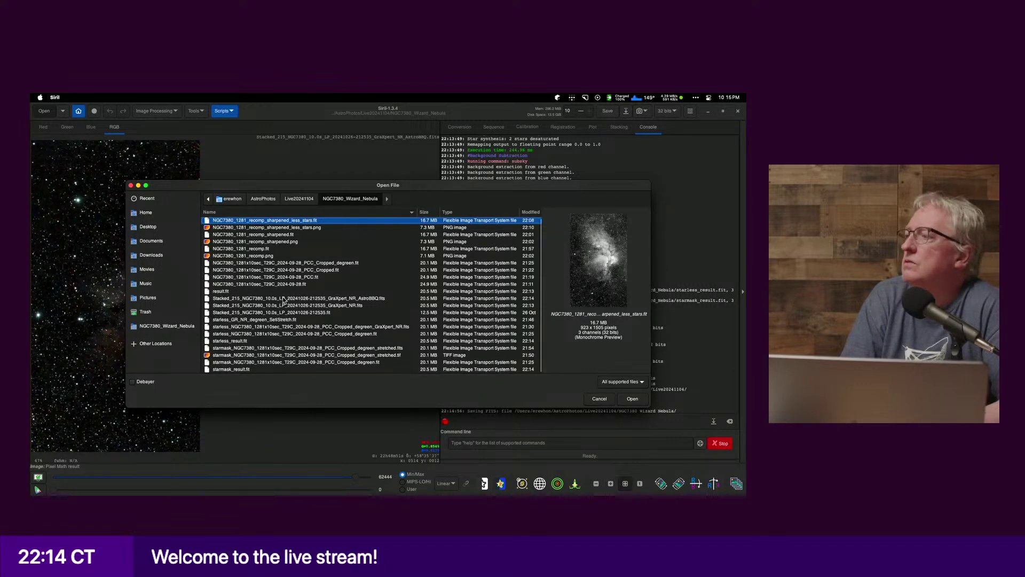
{"action": "right_click", "coordinate": [182, 235]}
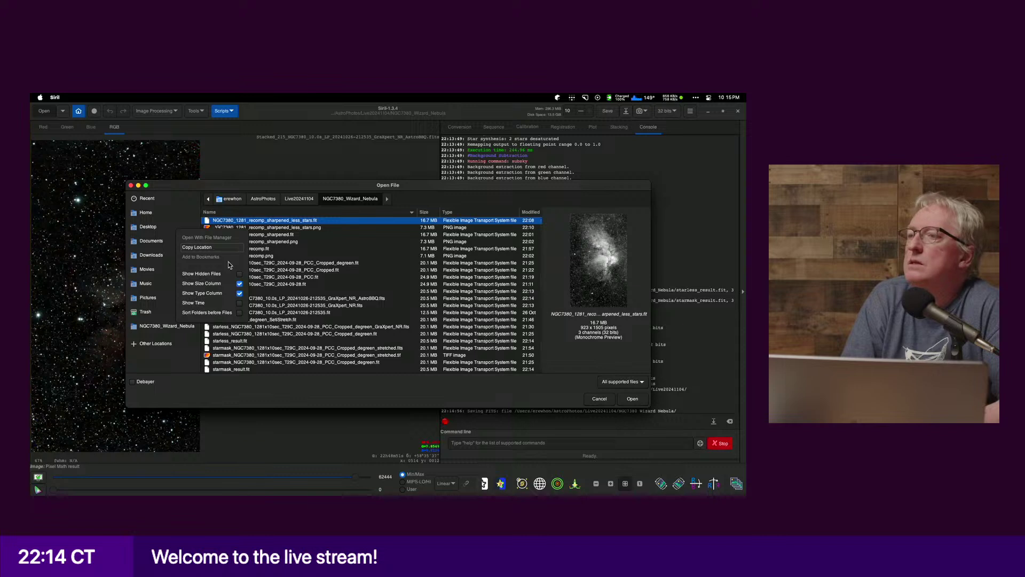
{"action": "left_click", "coordinate": [218, 388]}
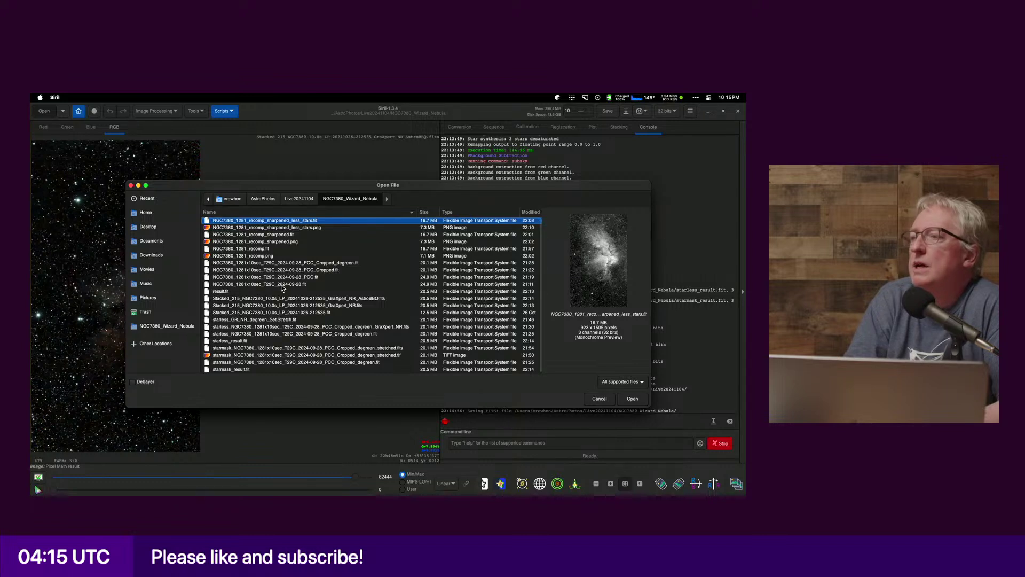
{"action": "left_click", "coordinate": [266, 285]}
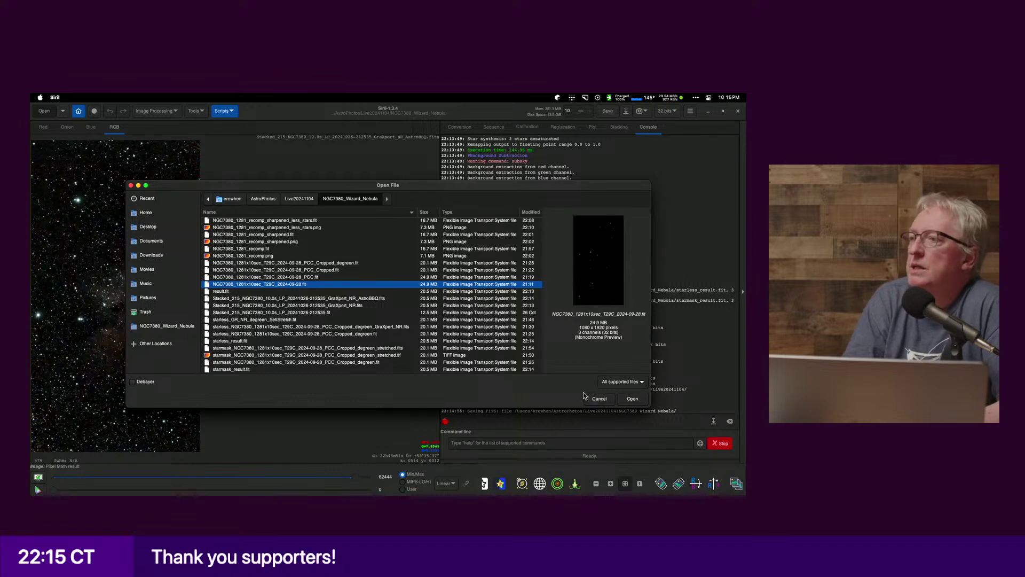
{"action": "double_click", "coordinate": [278, 284]}
Step: Switch to GraXpert and load NGC7380_1281x10sec_T29C_2024-09-28.fit from the NGC7380_Wizard_Nebula folder
{"action": "key", "text": "super+Tab"}
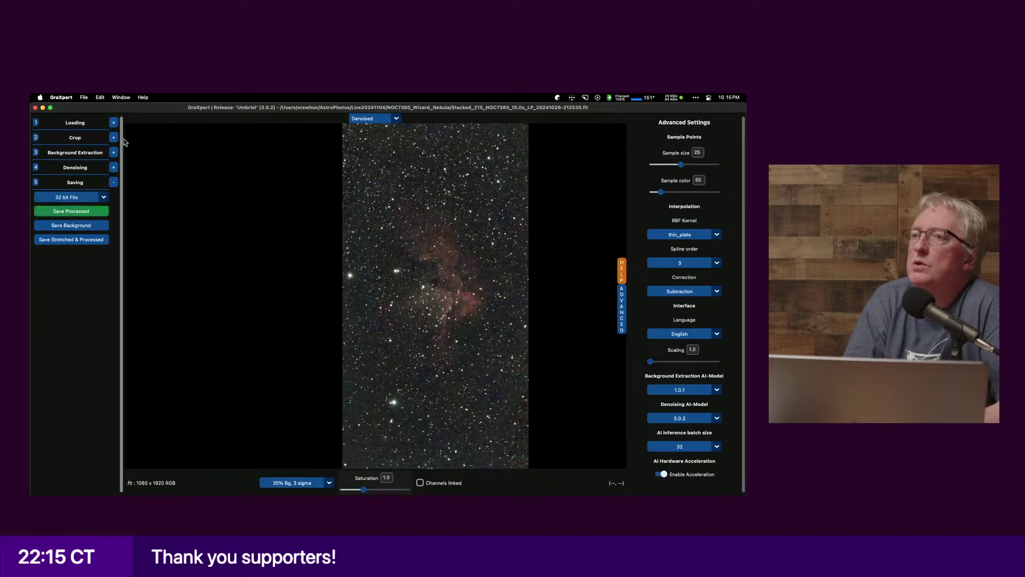
{"action": "left_click", "coordinate": [114, 122]}
{"action": "left_click", "coordinate": [94, 140]}
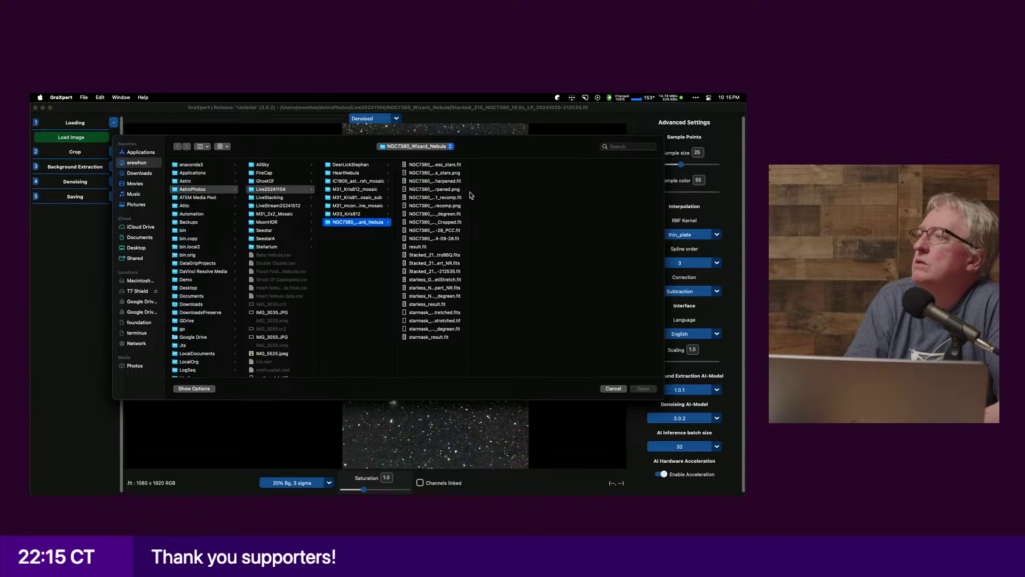
{"action": "left_click_drag", "start_coordinate": [472, 192], "coordinate": [566, 203]}
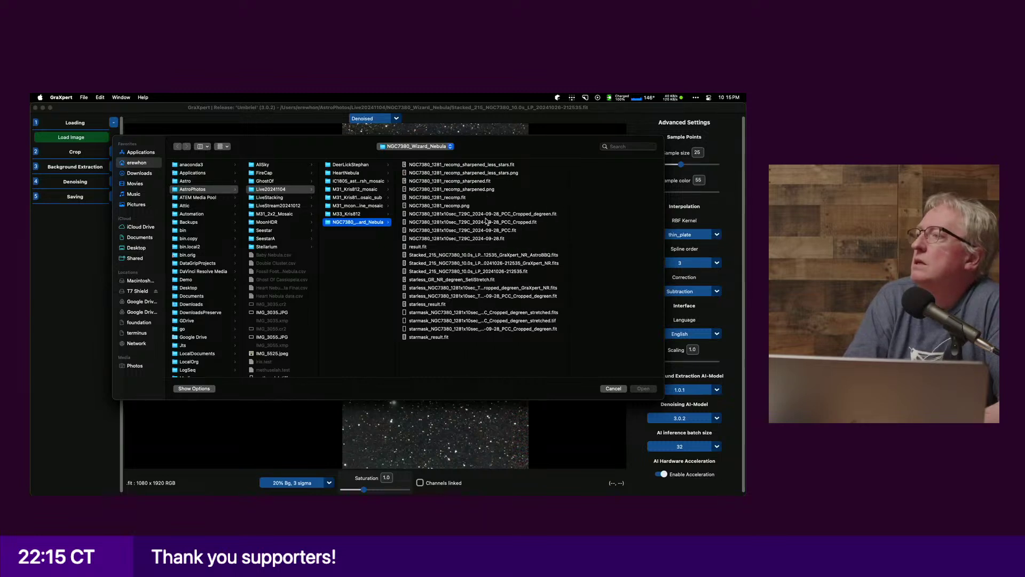
{"action": "left_click", "coordinate": [499, 239]}
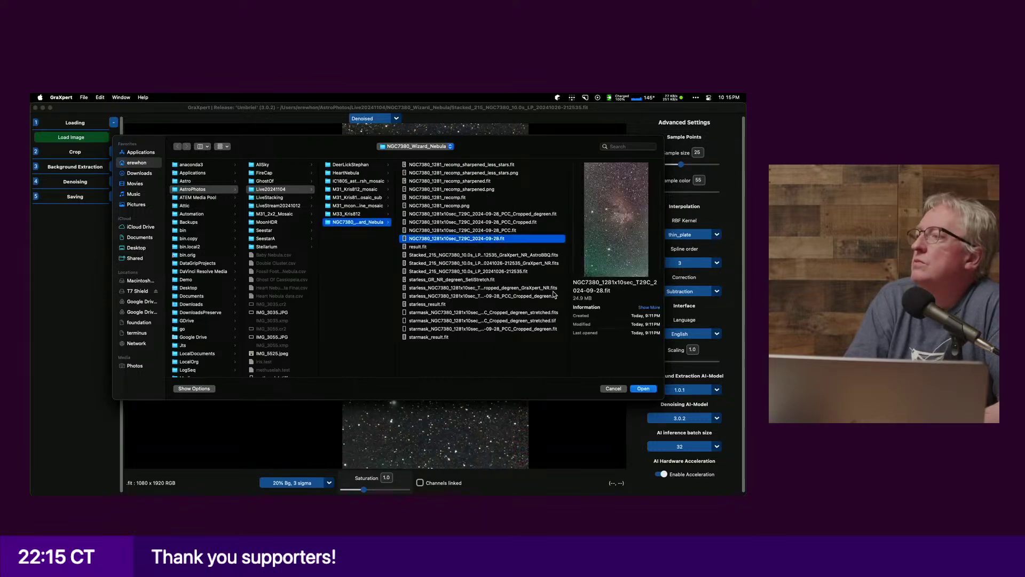
{"action": "left_click", "coordinate": [642, 389]}
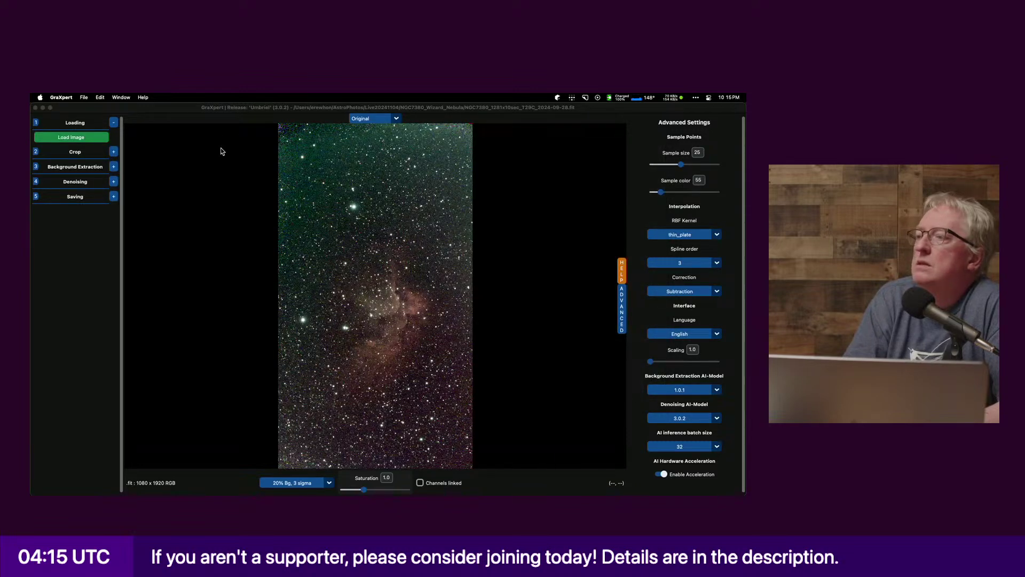
Step: Crop a narrow border off all four edges of the 1281-frame stack
{"action": "left_click", "coordinate": [113, 152]}
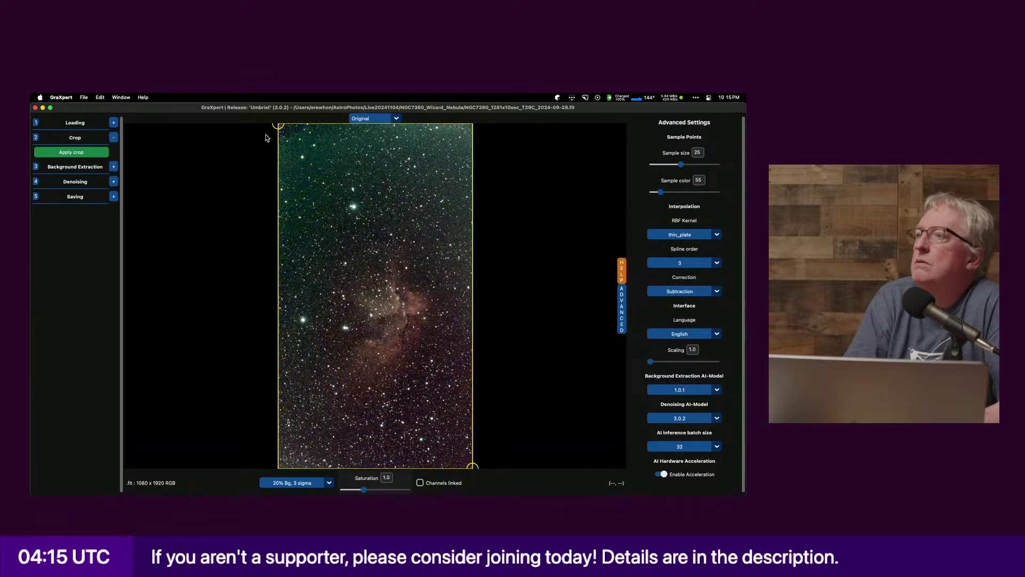
{"action": "mouse_move", "coordinate": [278, 124]}
{"action": "left_mouse_down"}
{"action": "mouse_move", "coordinate": [289, 146]}
{"action": "mouse_move", "coordinate": [286, 137]}
{"action": "left_mouse_up"}
{"action": "left_click_drag", "start_coordinate": [472, 466], "coordinate": [463, 453]}
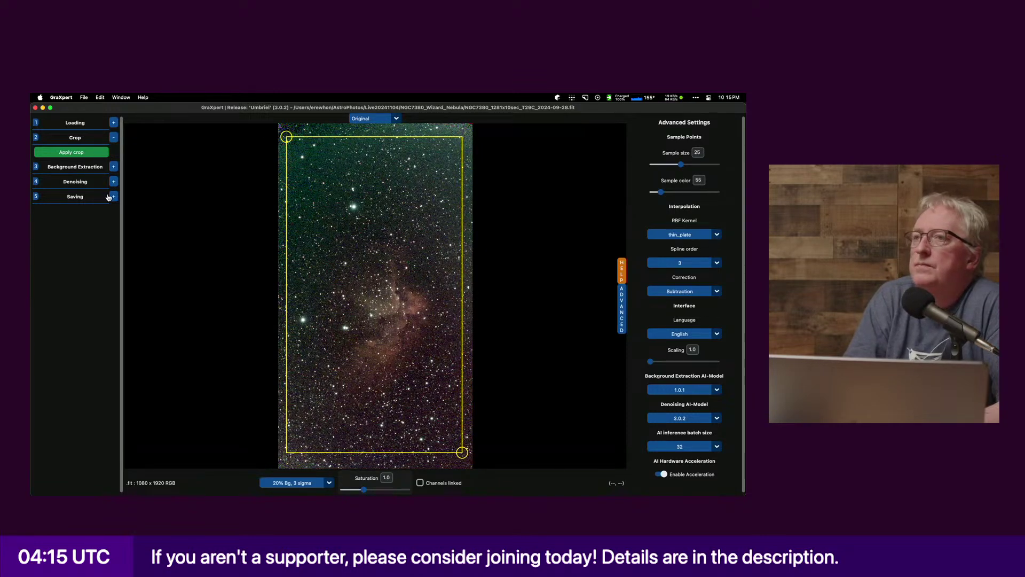
{"action": "left_click", "coordinate": [90, 154]}
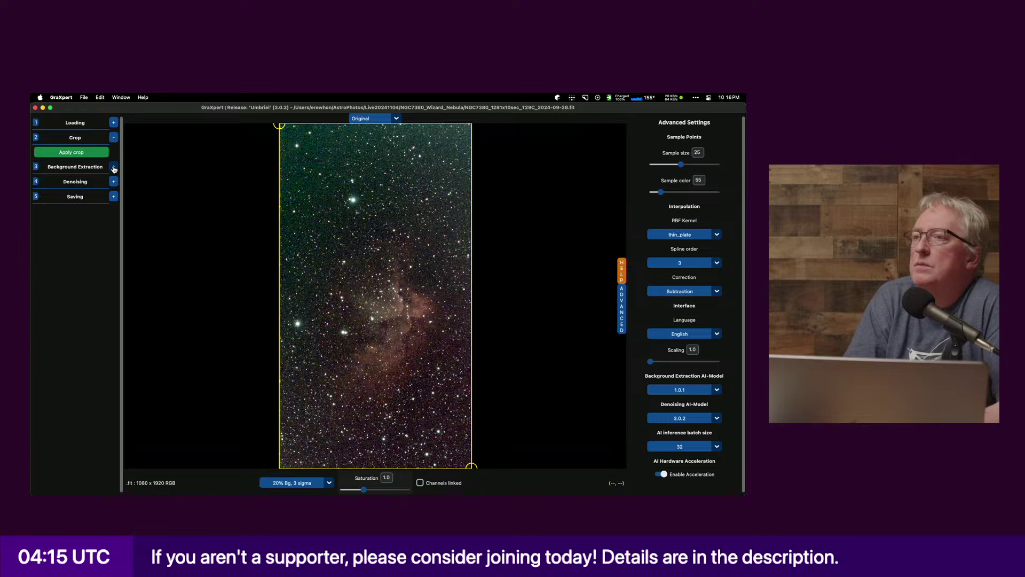
Step: Extract the 1281-frame stack's background gradient using AI interpolation with smoothing 1.0, and bring up the denoising settings
{"action": "left_click", "coordinate": [114, 168]}
{"action": "left_click", "coordinate": [83, 238]}
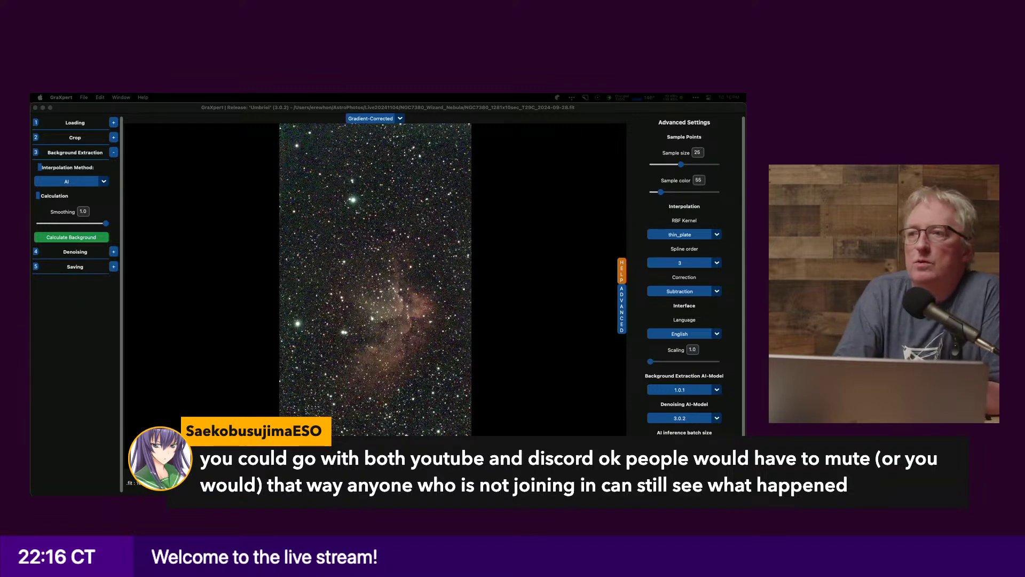
{"action": "left_click", "coordinate": [113, 251]}
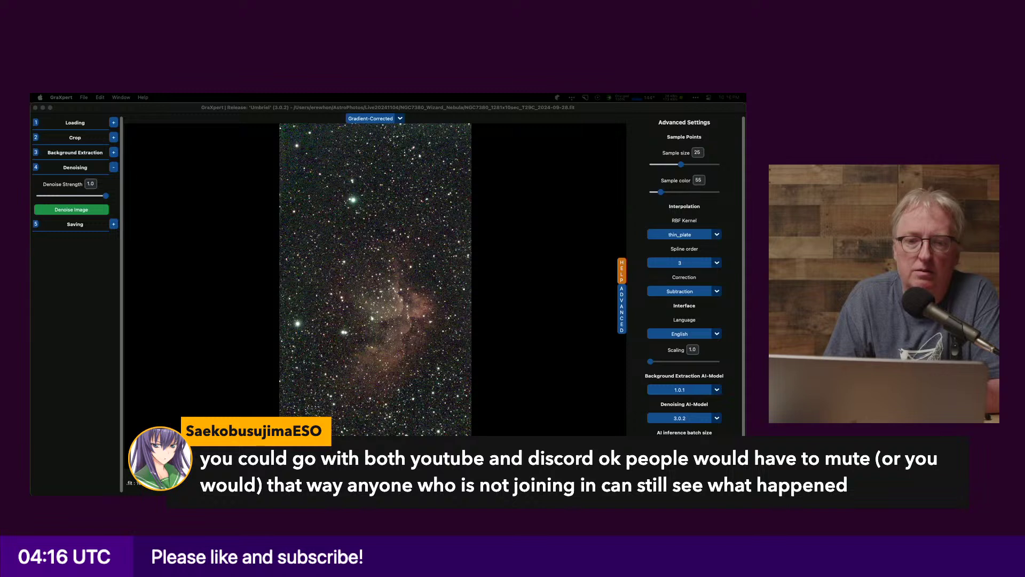
Step: Denoise the 1281-frame stack at strength 1.0 and save the processed image as NGC7380_1281x10sec_T29C_2024-09-28_GraXpert_NR.fits
{"action": "left_click", "coordinate": [90, 211]}
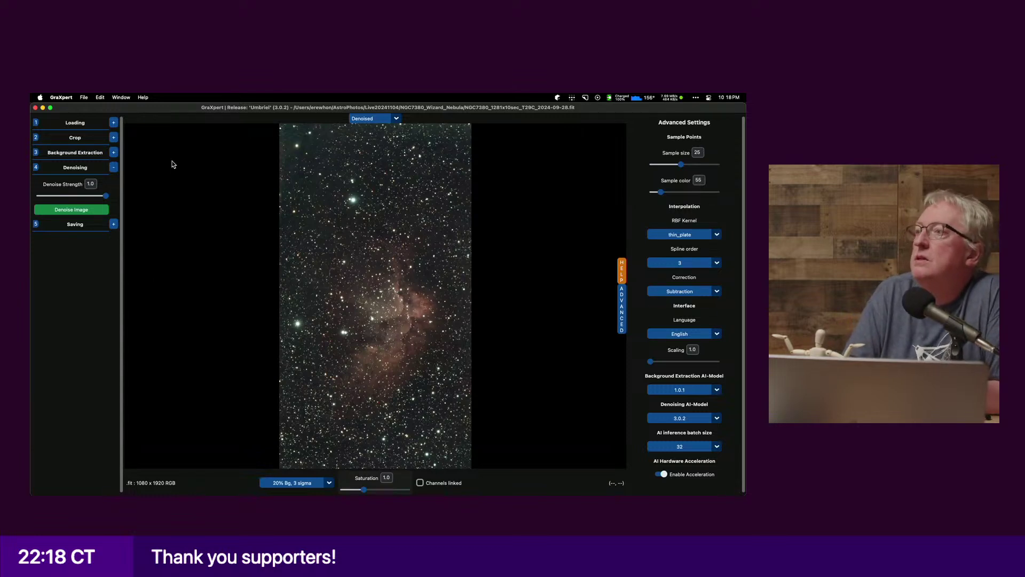
{"action": "left_click", "coordinate": [114, 225]}
{"action": "left_click", "coordinate": [96, 212]}
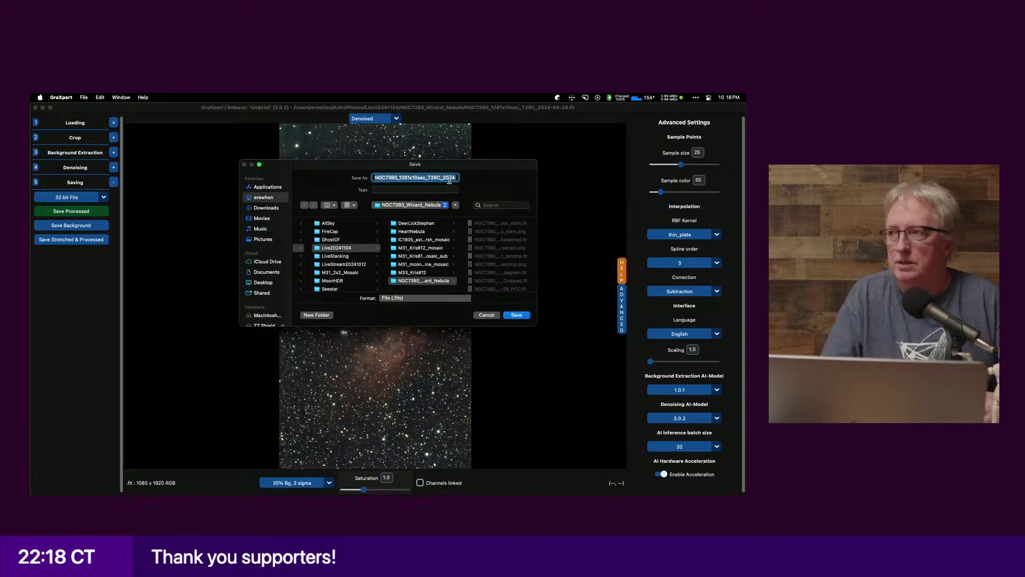
{"action": "left_click", "coordinate": [451, 177]}
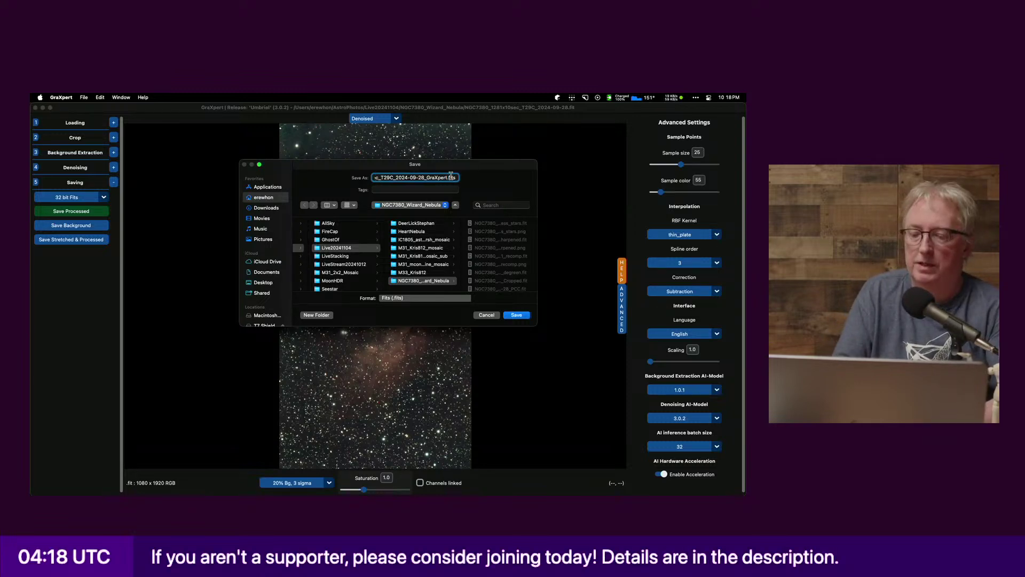
{"action": "type", "text": "_NR"}
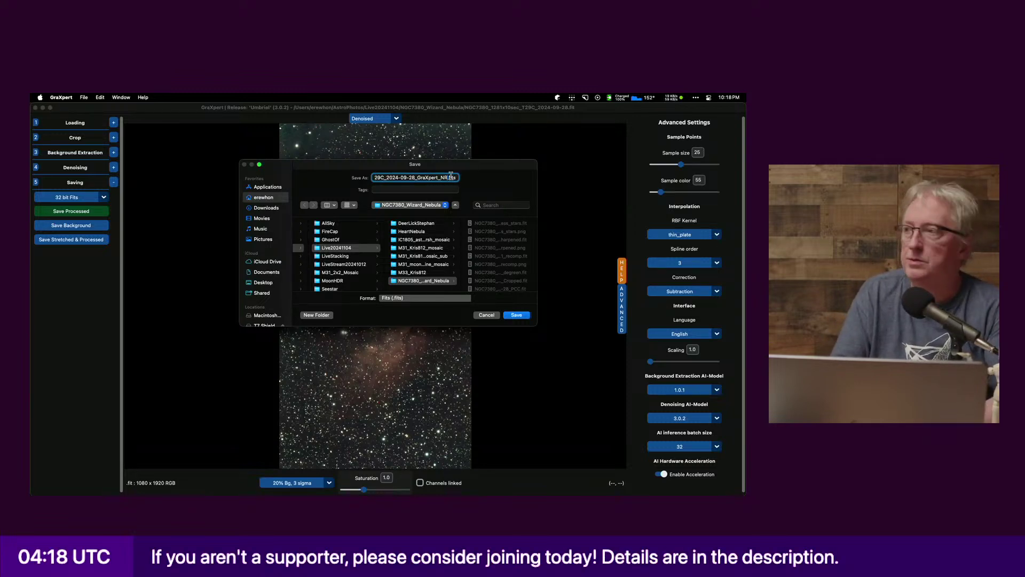
{"action": "left_click", "coordinate": [516, 315]}
Step: Switch to Siril and open NGC7380_1281x10sec_T29C_2024-09-28_GraXpert_NR.fits from the NGC7380_Wizard_Nebula folder
{"action": "key", "text": "super+Tab"}
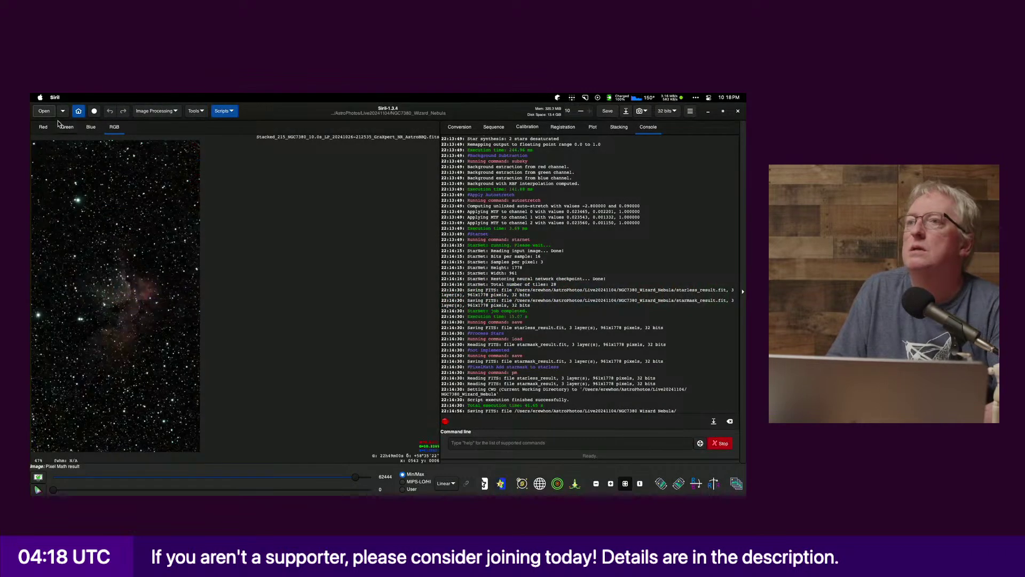
{"action": "left_click", "coordinate": [45, 111]}
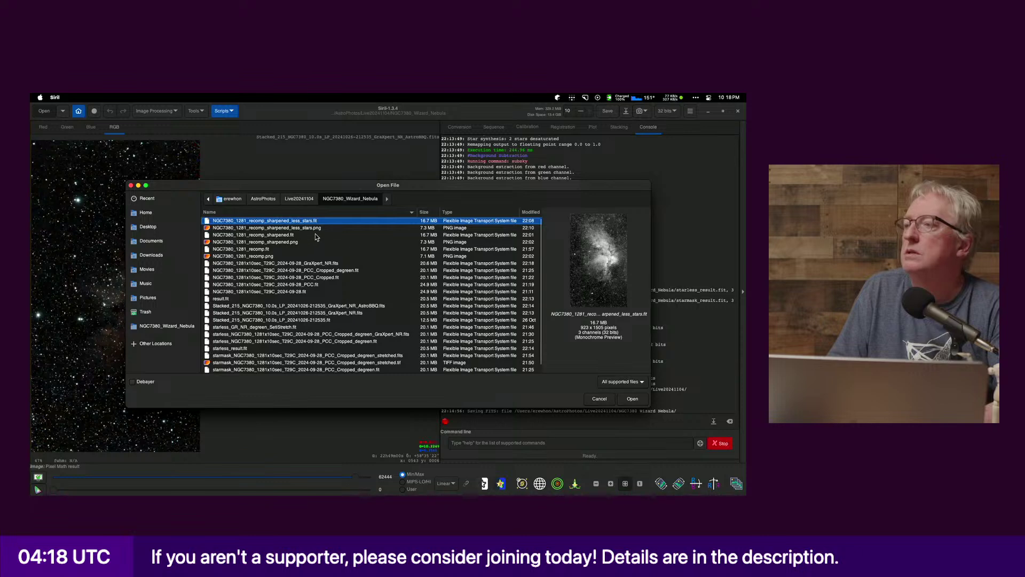
{"action": "double_click", "coordinate": [328, 264]}
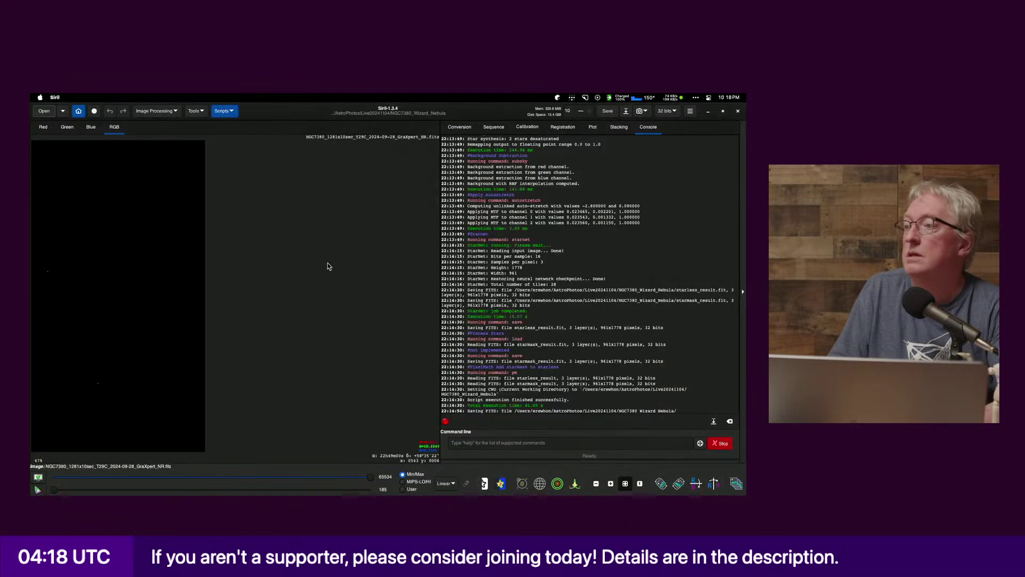
Step: Preview the denoised stack in AutoStretch display mode and return the display to Linear
{"action": "left_click", "coordinate": [446, 483]}
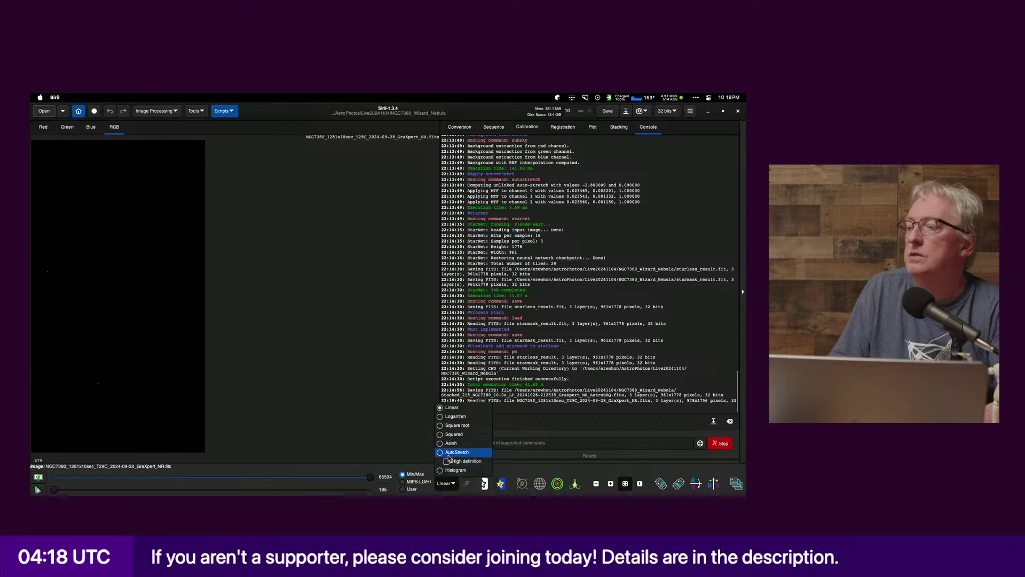
{"action": "left_click", "coordinate": [448, 453]}
{"action": "left_click", "coordinate": [441, 485]}
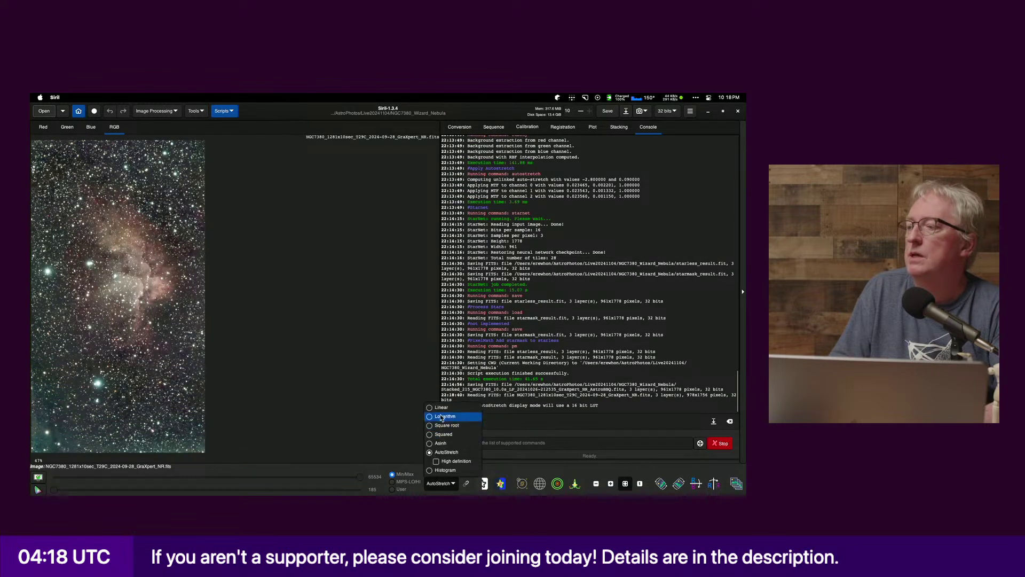
{"action": "left_click", "coordinate": [428, 405]}
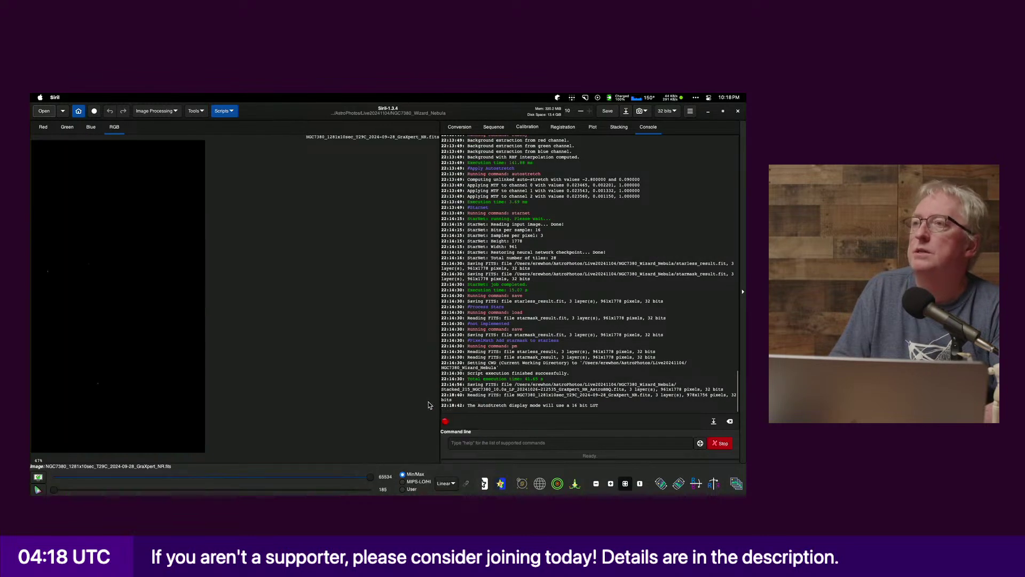
Step: Run the AstroBBQ script on the denoised stack and save the result as NGC7380_1281x10sec_T29C_2024-09-28_GraXpert_NR_AstroBBQ.fits
{"action": "left_click", "coordinate": [223, 114]}
{"action": "left_click", "coordinate": [262, 279]}
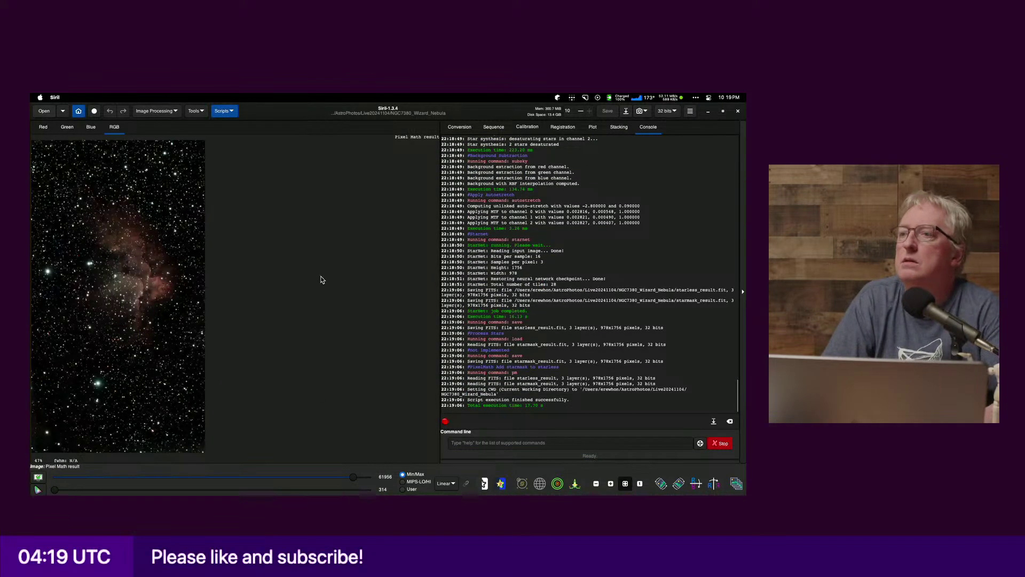
{"action": "left_click", "coordinate": [626, 111]}
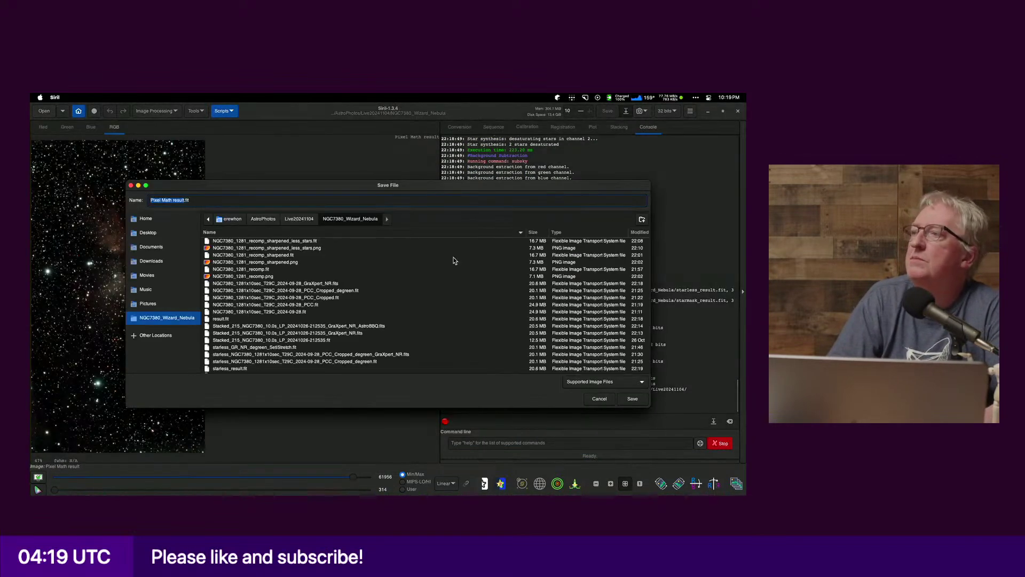
{"action": "left_click", "coordinate": [311, 284]}
{"action": "left_click", "coordinate": [267, 199]}
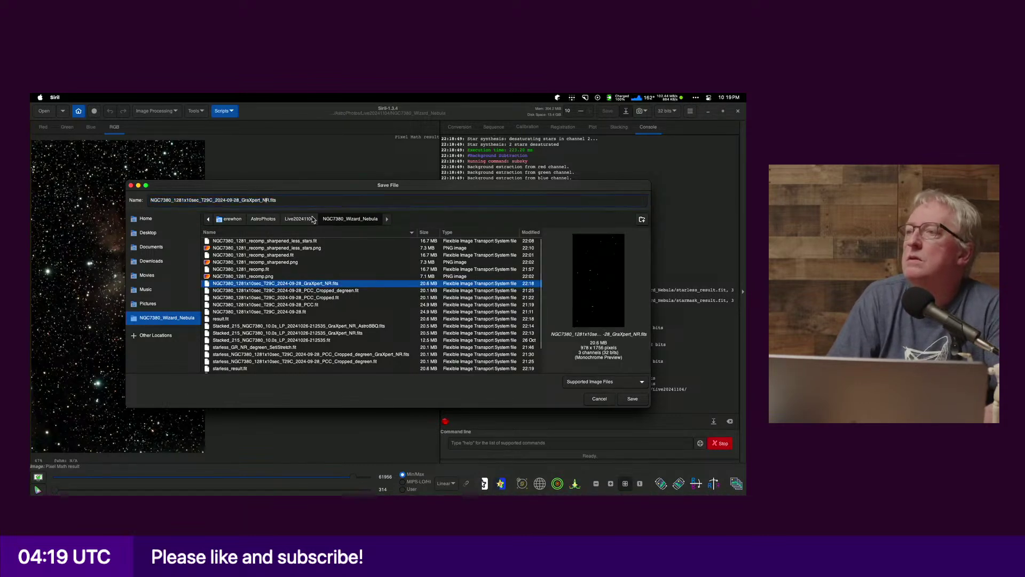
{"action": "type", "text": "_AstroBBQ"}
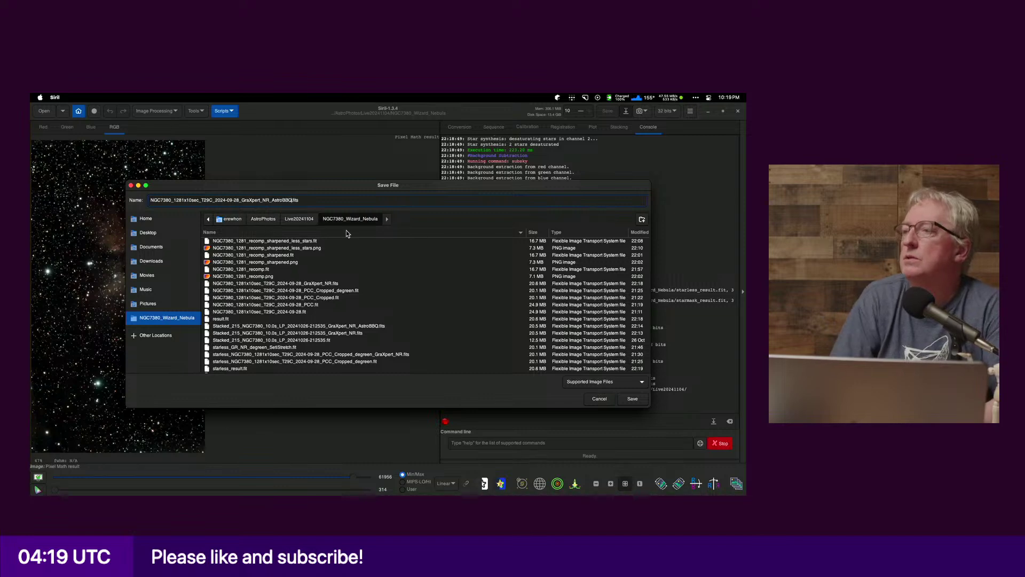
{"action": "left_click", "coordinate": [632, 398]}
{"action": "left_click", "coordinate": [428, 324]}
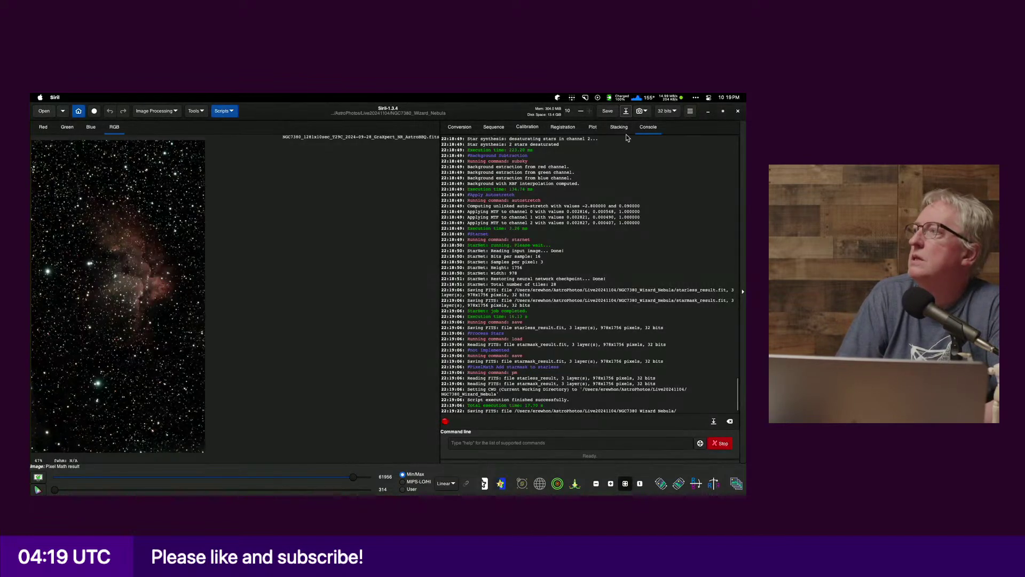
Step: Save a PNG copy of the AstroBBQ result under the same file name
{"action": "left_click", "coordinate": [625, 111]}
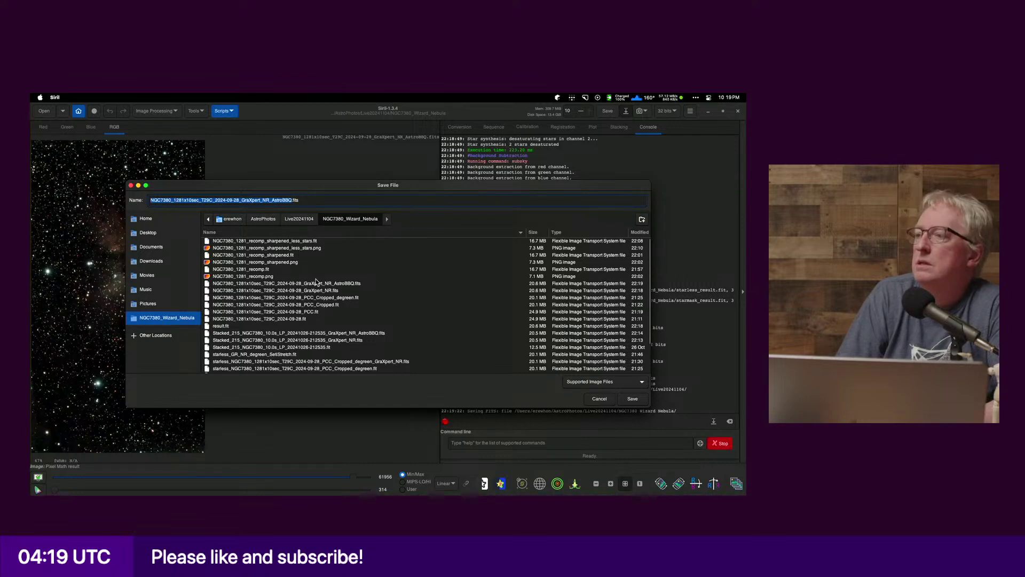
{"action": "left_click", "coordinate": [602, 383]}
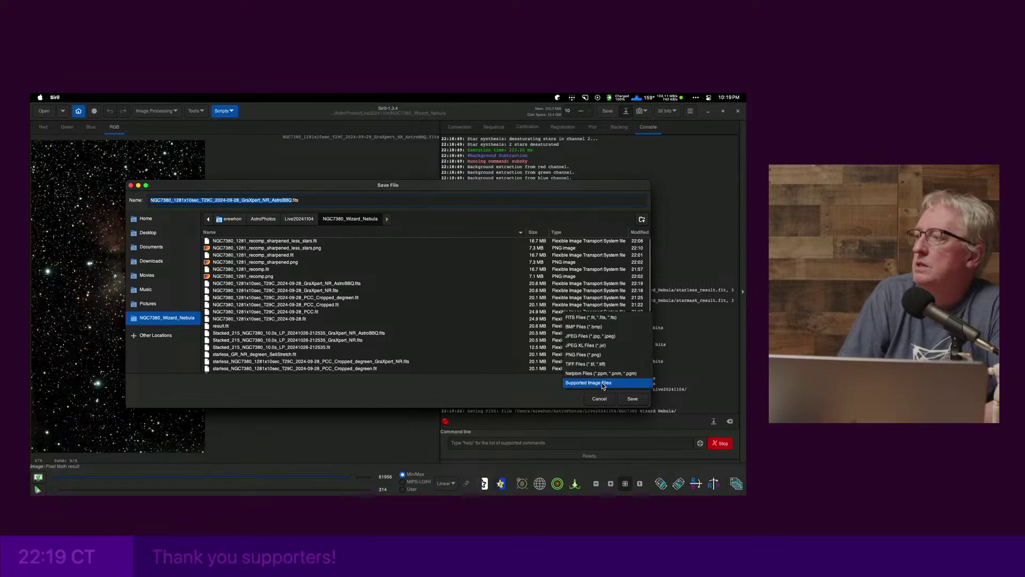
{"action": "left_click", "coordinate": [597, 355]}
{"action": "left_click", "coordinate": [630, 398]}
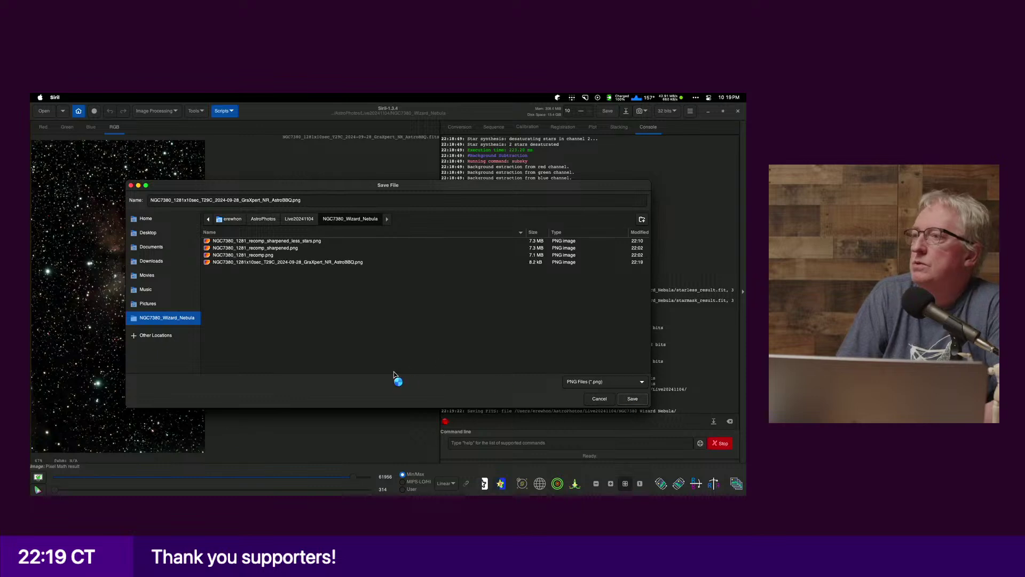
Step: Switch to Preview, widen the NGC7380_1281_recomp.png window, move it off the other recomposed image, and enlarge its picture
{"action": "key", "text": "super+Tab"}
{"action": "key", "text": "super+Tab"}
{"action": "key", "text": "super+Tab"}
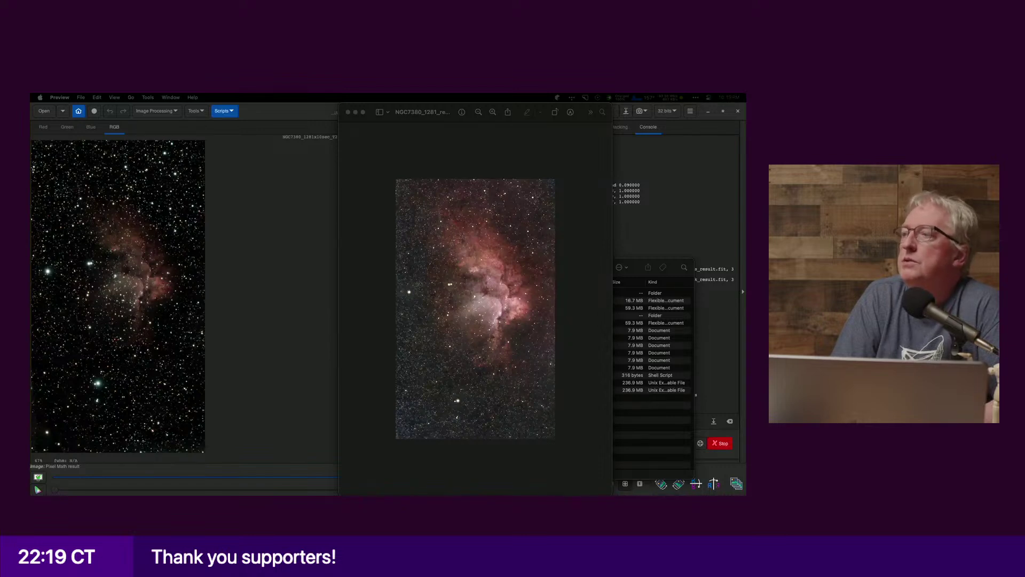
{"action": "left_click", "coordinate": [417, 265]}
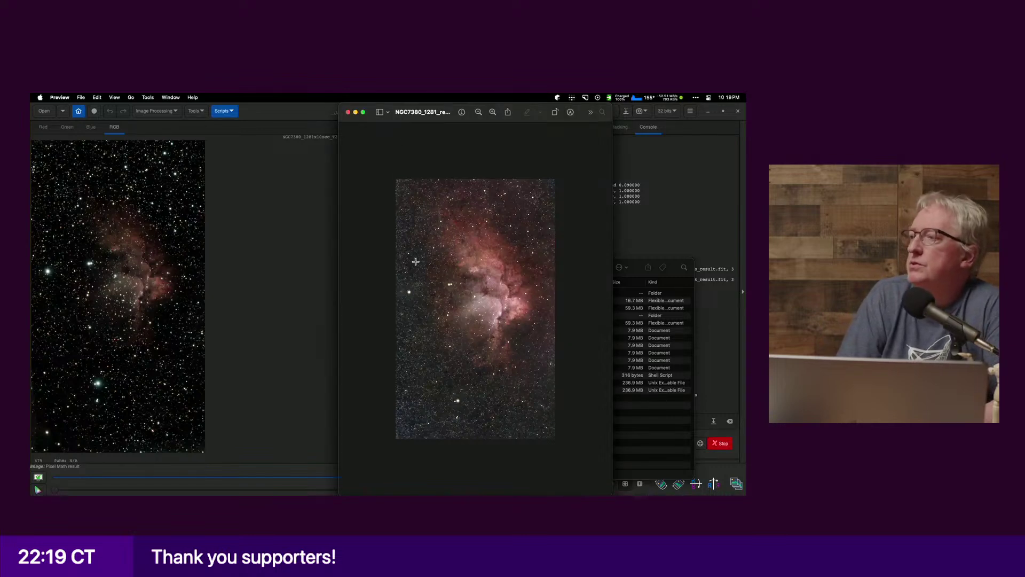
{"action": "key", "text": "super+Tab"}
{"action": "key", "text": "Escape"}
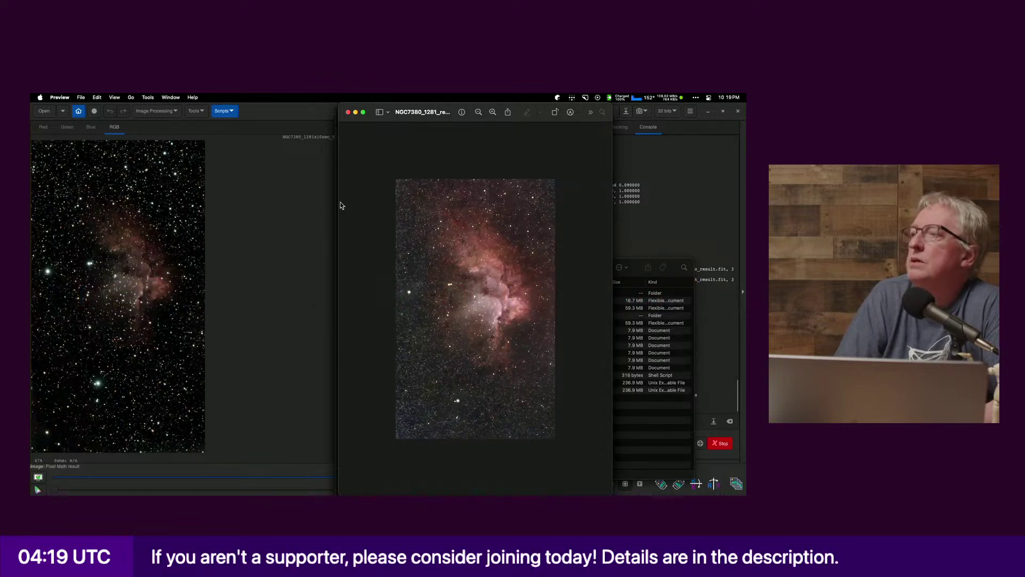
{"action": "left_click_drag", "start_coordinate": [338, 203], "coordinate": [312, 198]}
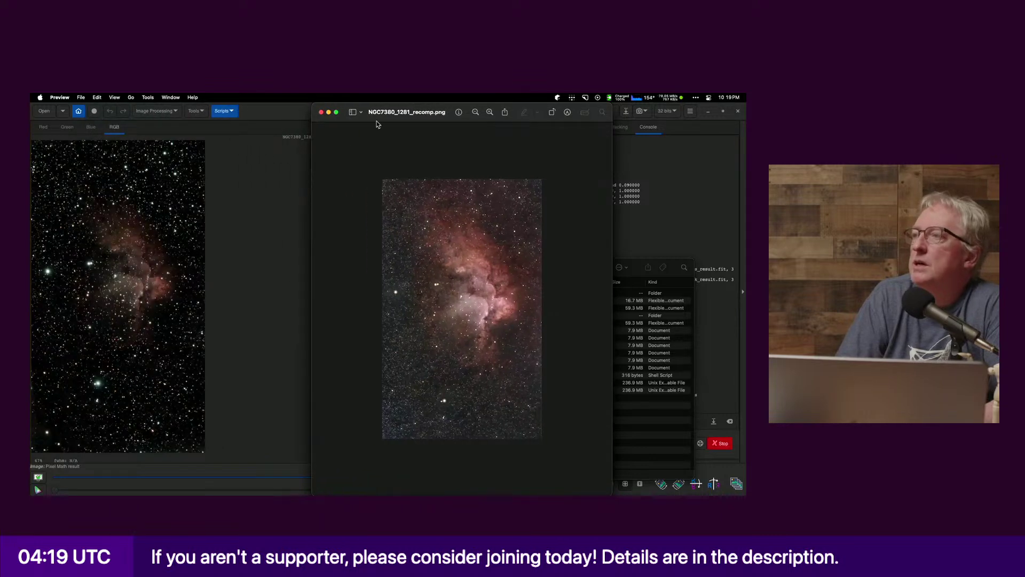
{"action": "left_click_drag", "start_coordinate": [366, 104], "coordinate": [127, 113]}
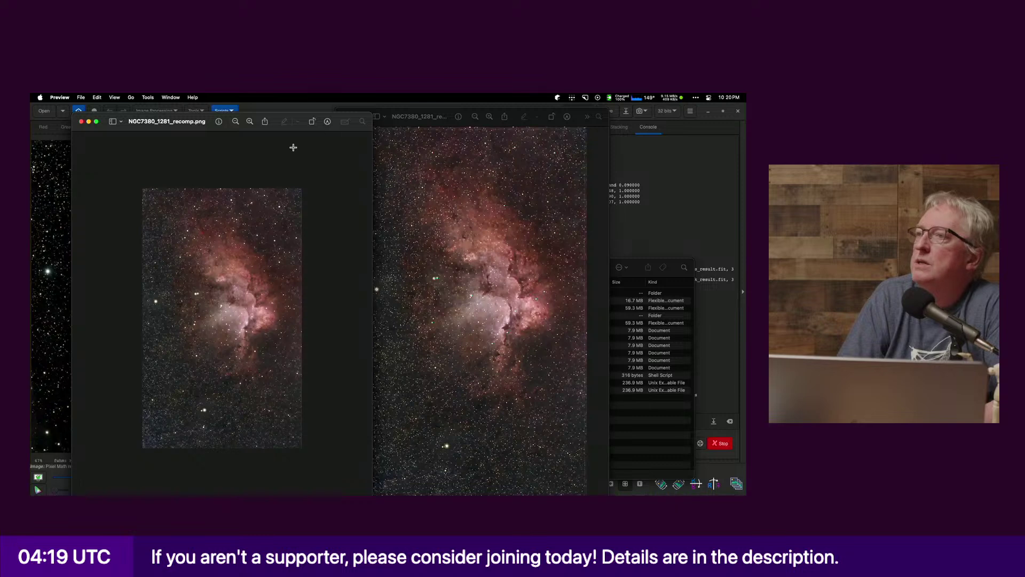
{"action": "left_click", "coordinate": [249, 121]}
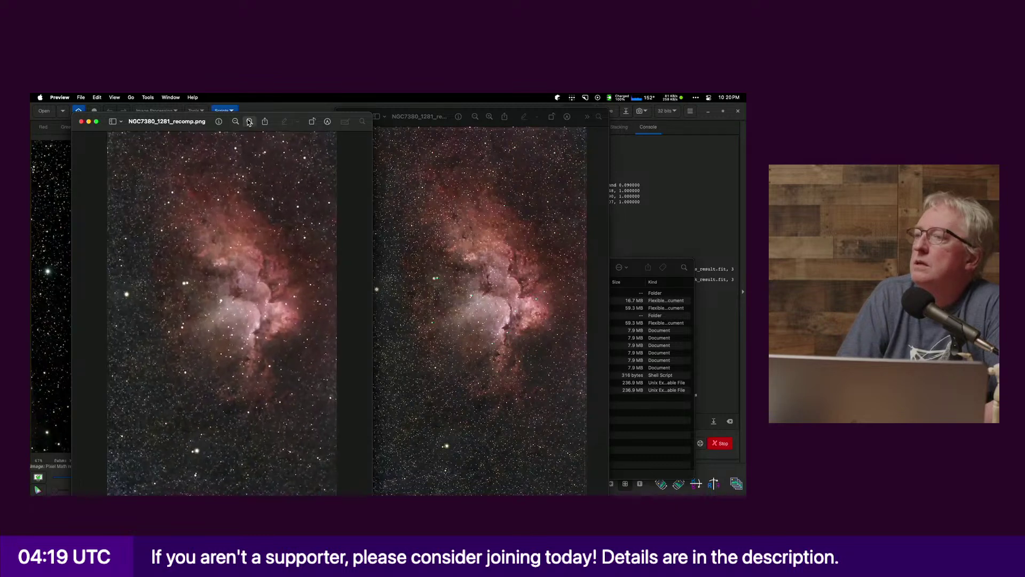
Step: Arrange the AstroBBQ PNG and the two recomposed NGC7380_1281 images side by side for comparison
{"action": "left_click_drag", "start_coordinate": [455, 114], "coordinate": [591, 106]}
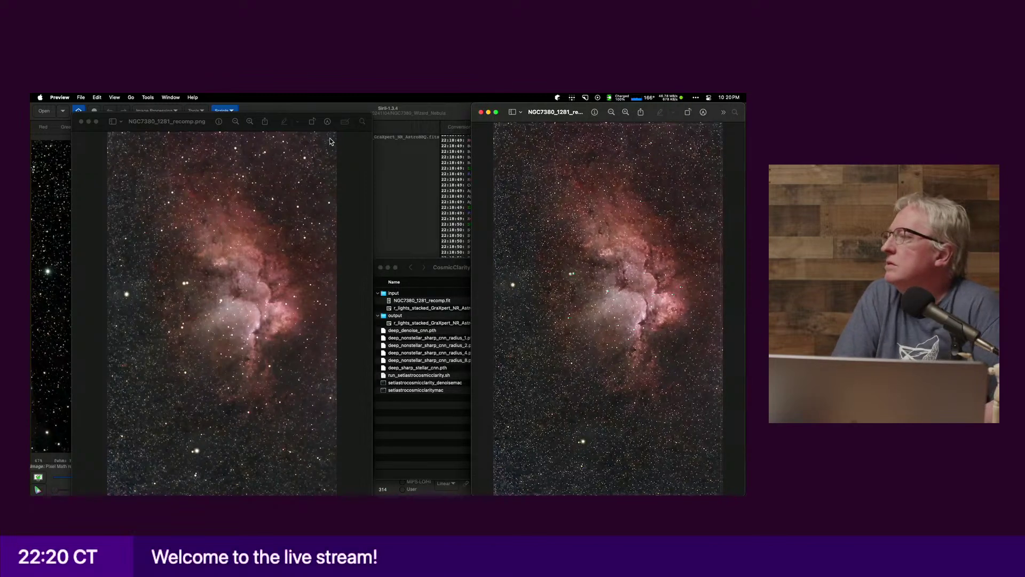
{"action": "left_click_drag", "start_coordinate": [298, 122], "coordinate": [449, 95]}
{"action": "key", "text": "ctrl+Left"}
{"action": "key", "text": "ctrl+alt+Left"}
{"action": "key", "text": "ctrl+alt+Left"}
{"action": "key", "text": "ctrl+alt+f"}
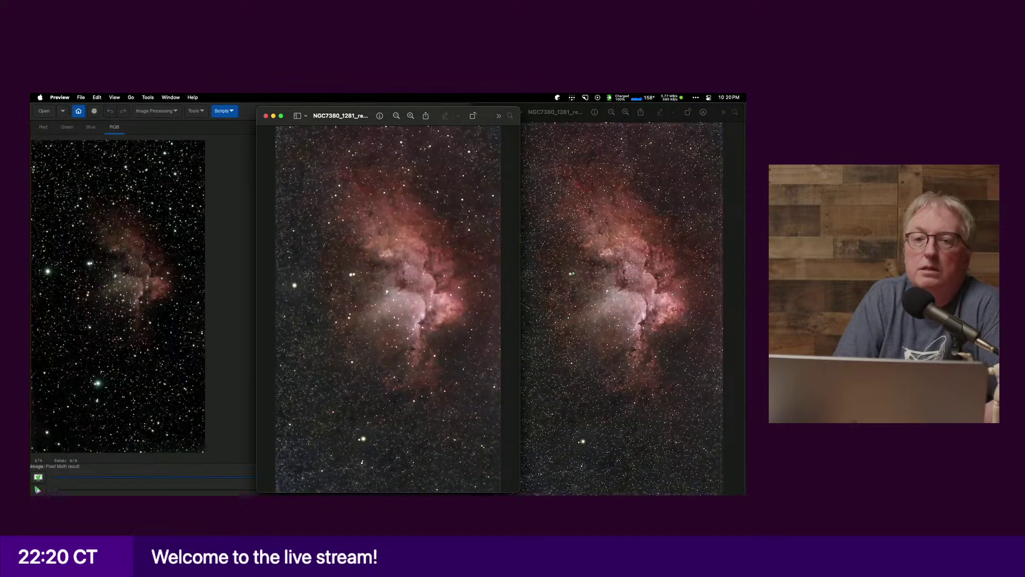
{"action": "left_click_drag", "start_coordinate": [31, 97], "coordinate": [137, 97]}
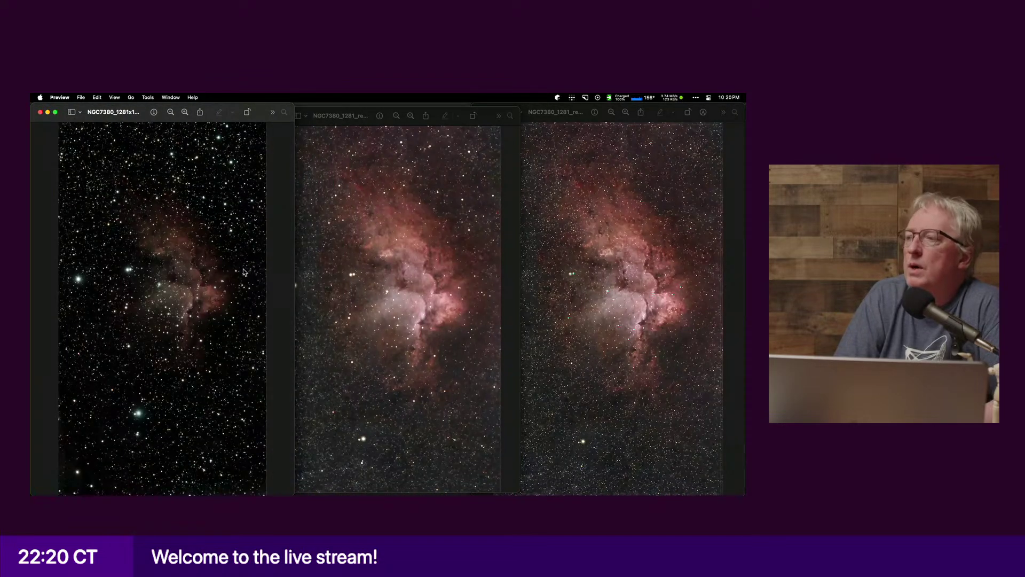
Step: Switch back to Siril and open Curves Transformation for the AstroBBQ result with the histogram on a logarithmic scale
{"action": "key", "text": "super+Tab"}
{"action": "key", "text": "super+Tab"}
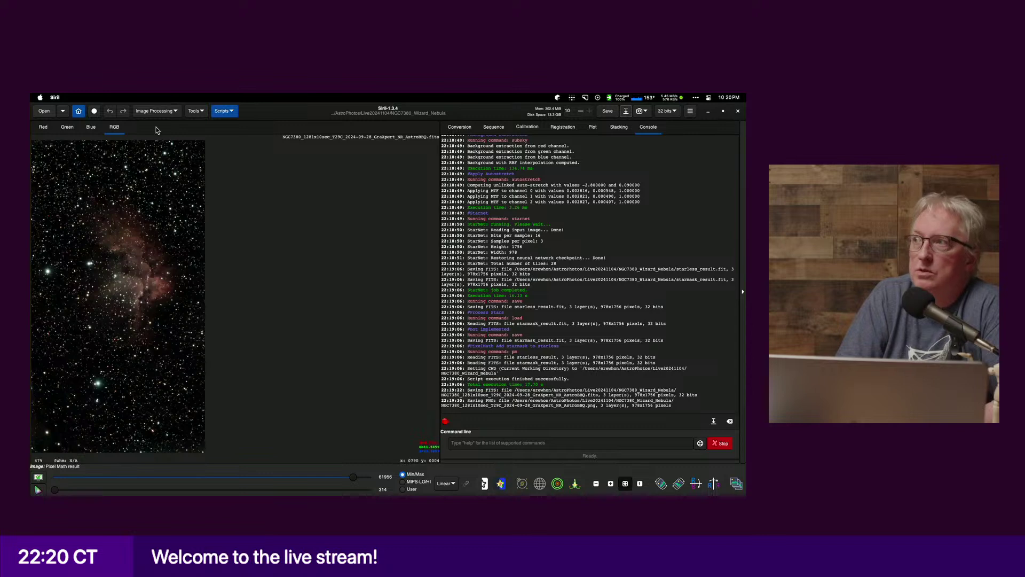
{"action": "left_click", "coordinate": [144, 112]}
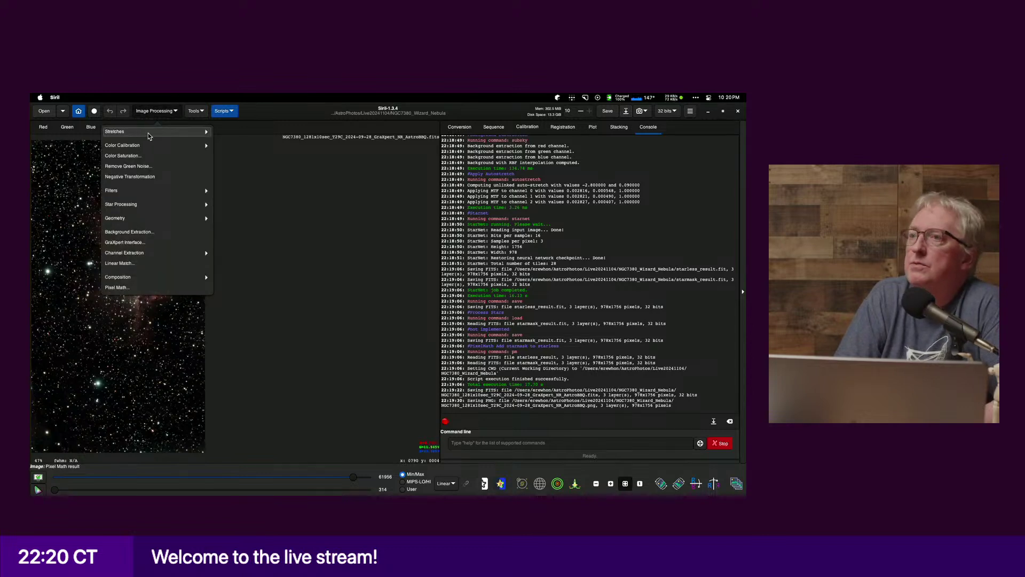
{"action": "mouse_move", "coordinate": [149, 136]}
{"action": "left_click", "coordinate": [160, 156]}
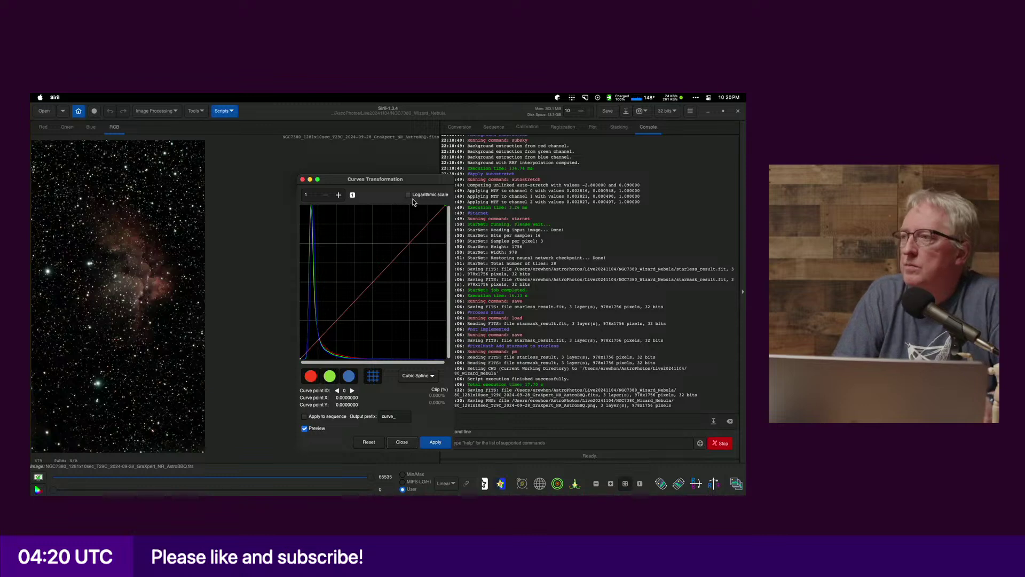
{"action": "left_click", "coordinate": [409, 195]}
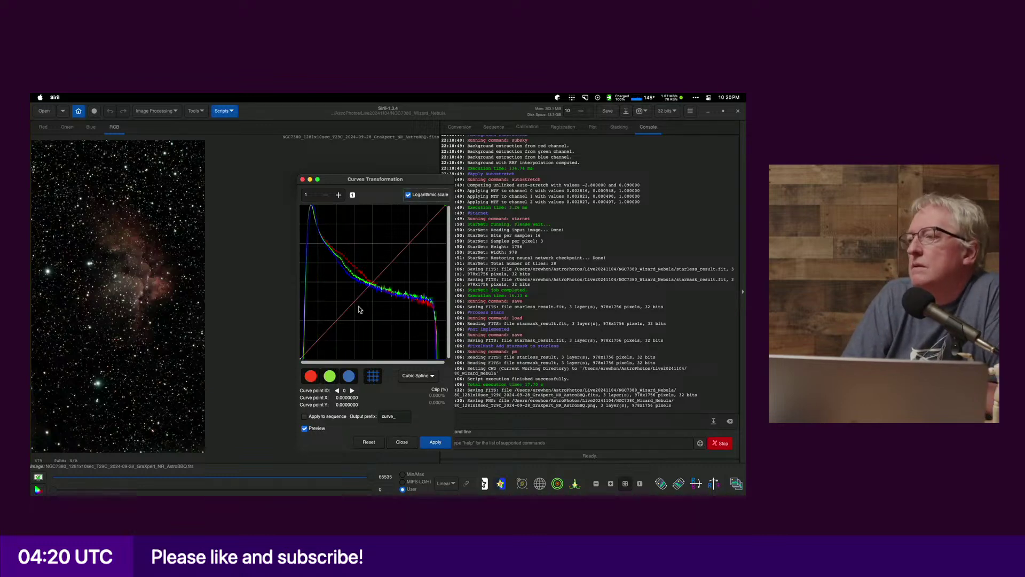
Step: Raise the curve's highlights with a point at about 0.73, 0.83 and add another point in the upper midtones
{"action": "left_click_drag", "start_coordinate": [406, 258], "coordinate": [405, 237]}
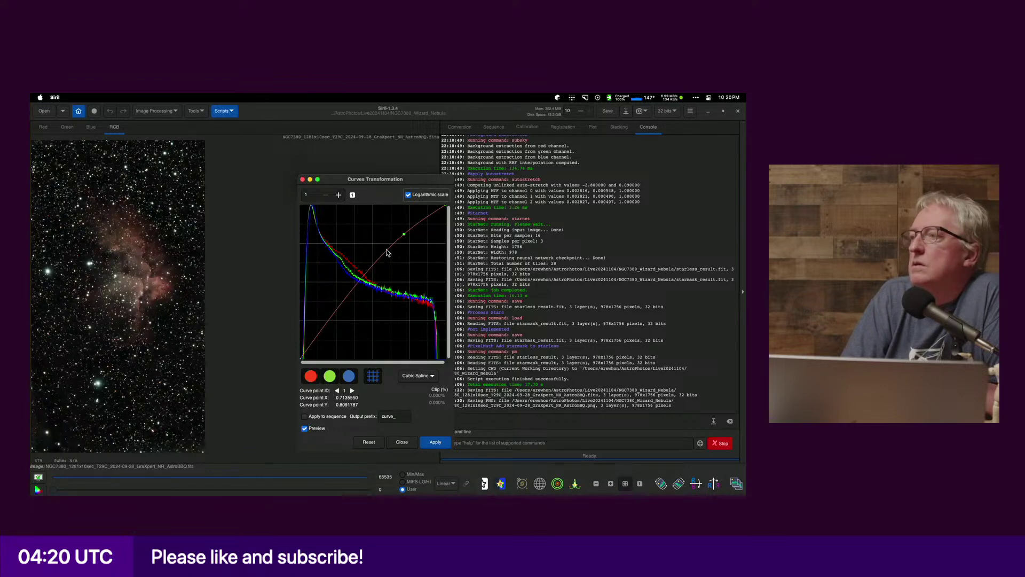
{"action": "left_click", "coordinate": [384, 244]}
{"action": "left_click_drag", "start_coordinate": [404, 235], "coordinate": [406, 231]}
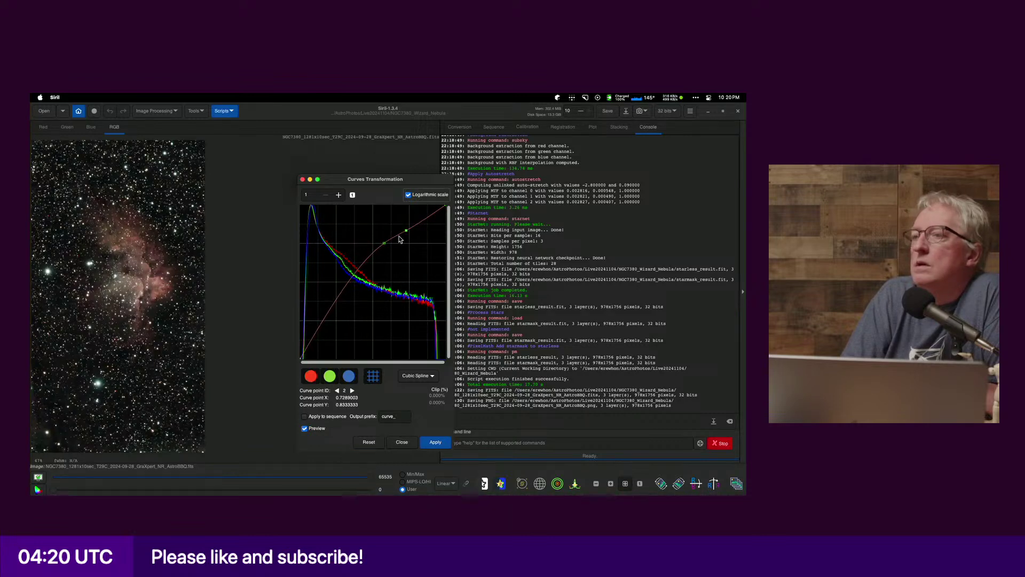
Step: Shape the darker half of the curve with points at about 0.26, 0.35 and 0.41, 0.59
{"action": "left_click", "coordinate": [336, 305]}
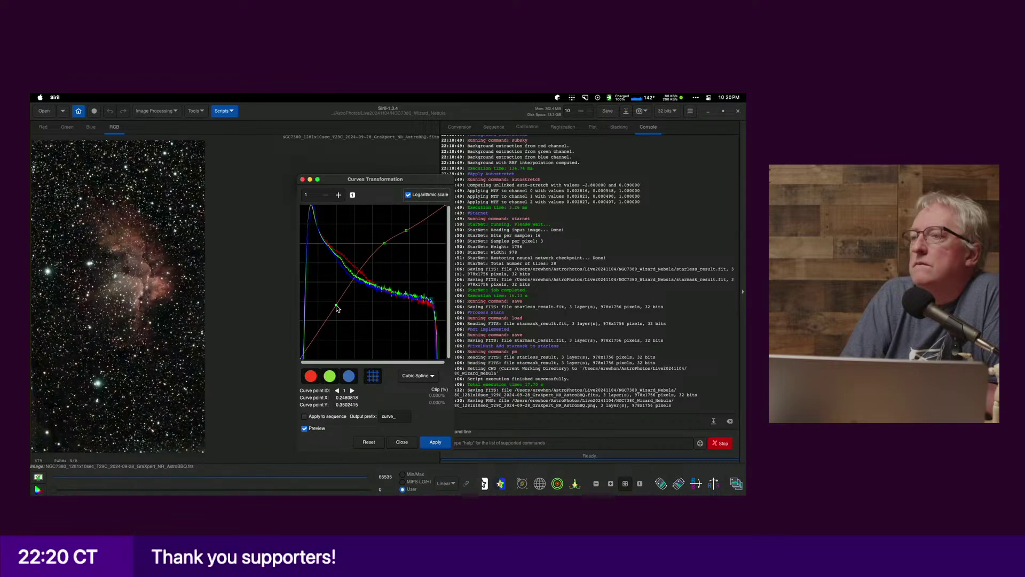
{"action": "left_click_drag", "start_coordinate": [336, 305], "coordinate": [338, 306]}
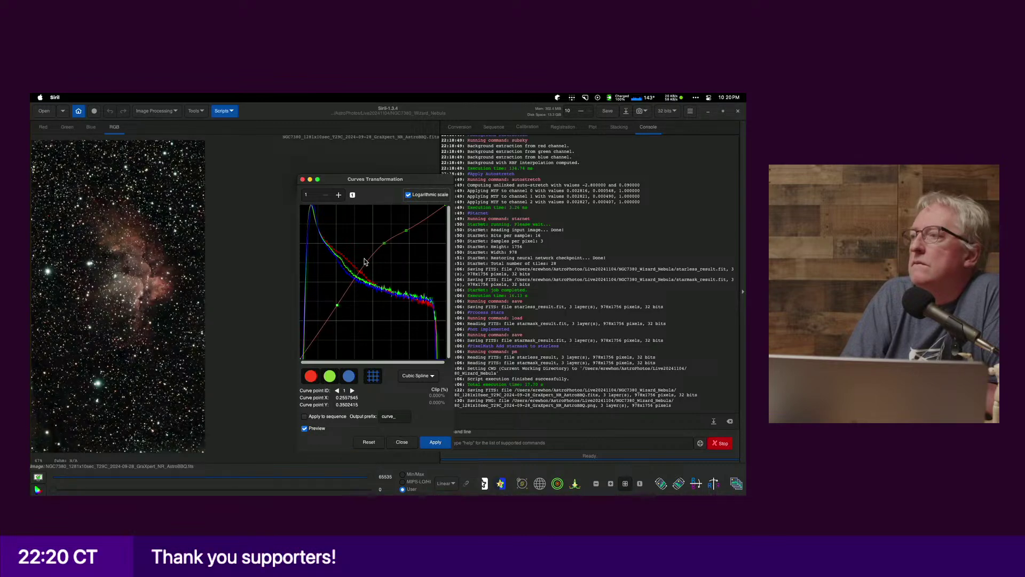
{"action": "left_click", "coordinate": [360, 264]}
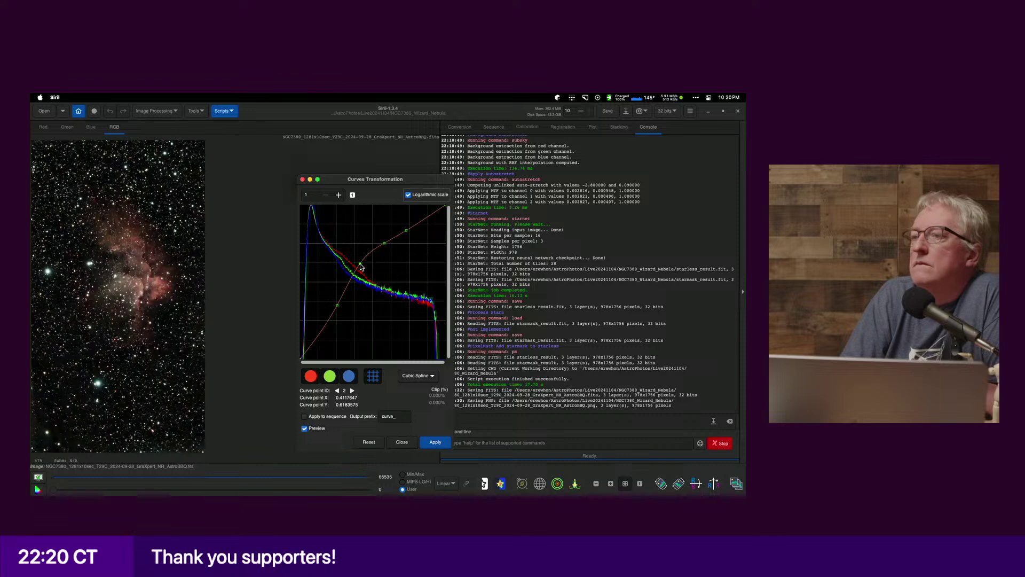
{"action": "left_click_drag", "start_coordinate": [360, 266], "coordinate": [360, 267]}
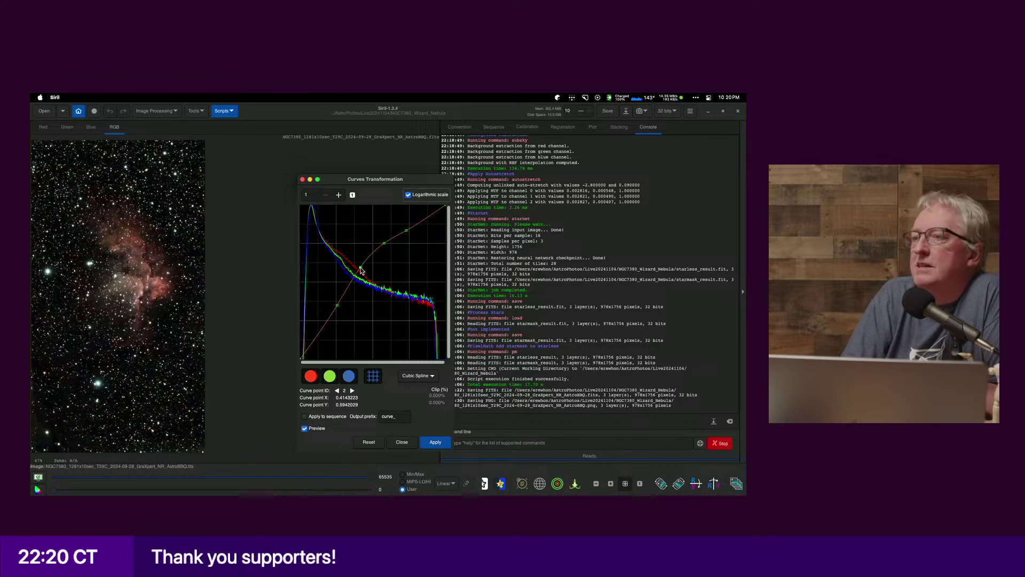
Step: Enlarge the nebula in the curves preview, close the AstroBBQ PNG in Preview for comparison, and return to Siril
{"action": "left_click", "coordinate": [609, 484]}
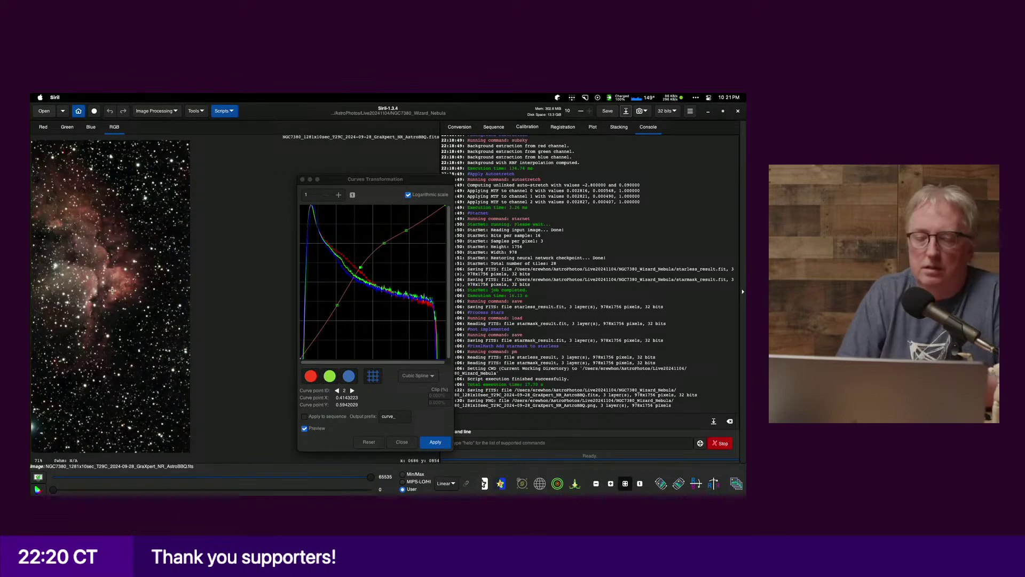
{"action": "left_click_drag", "start_coordinate": [118, 251], "coordinate": [179, 280]}
{"action": "key", "text": "super+Tab"}
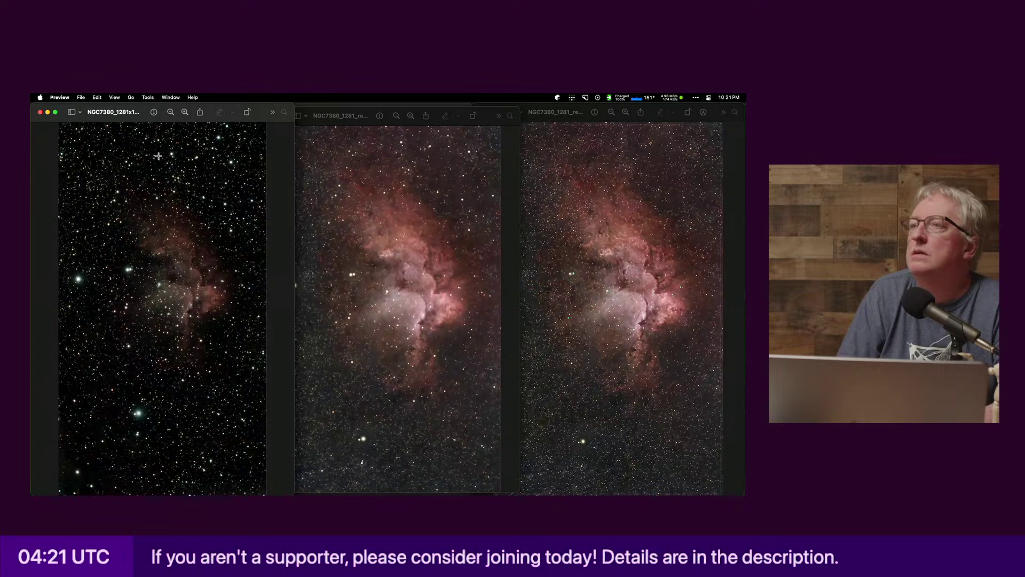
{"action": "left_click", "coordinate": [40, 113]}
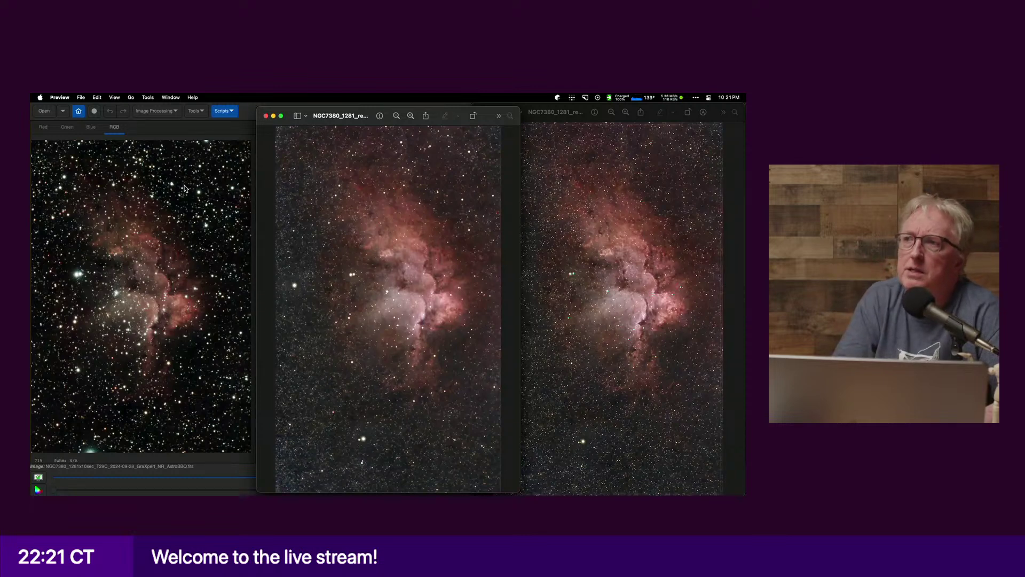
{"action": "left_click", "coordinate": [232, 137]}
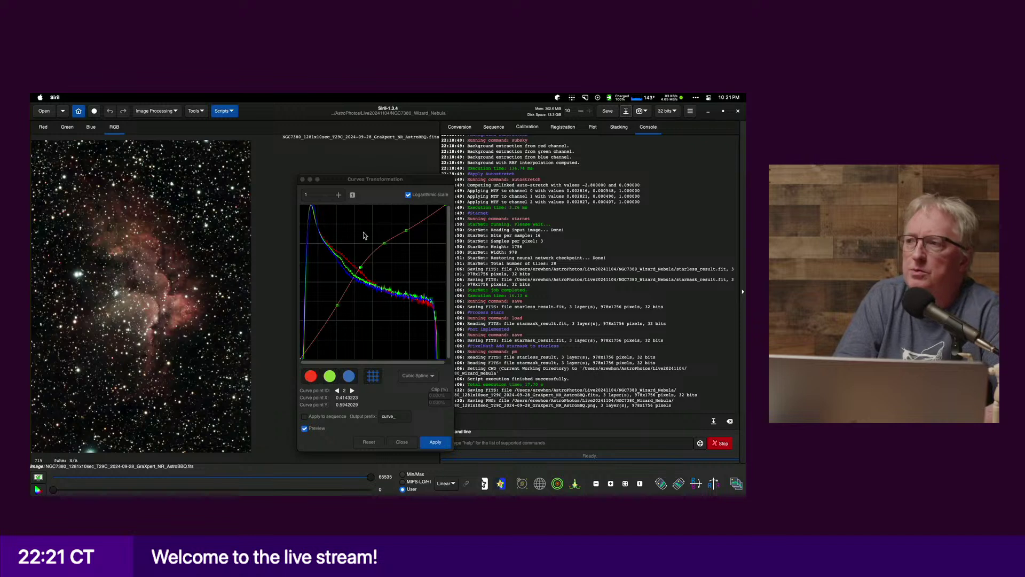
Step: Raise the lowest curve point to about 0.22, 0.37, enlarge the nebula, and switch to Preview to compare
{"action": "left_click", "coordinate": [339, 304]}
{"action": "left_click_drag", "start_coordinate": [337, 305], "coordinate": [332, 301]}
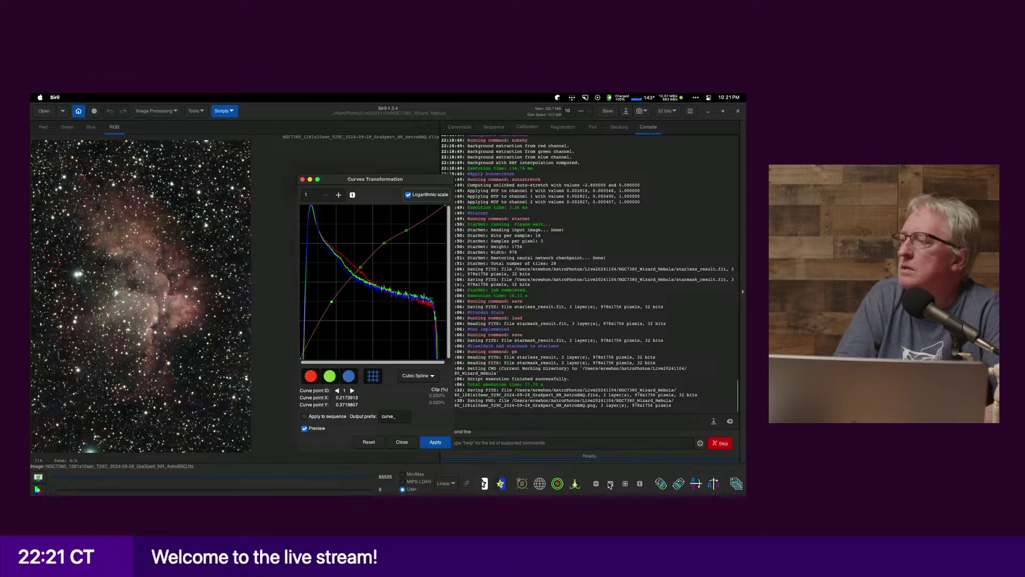
{"action": "left_click", "coordinate": [610, 483]}
{"action": "left_click_drag", "start_coordinate": [156, 326], "coordinate": [187, 318]}
{"action": "key", "text": "super+Tab"}
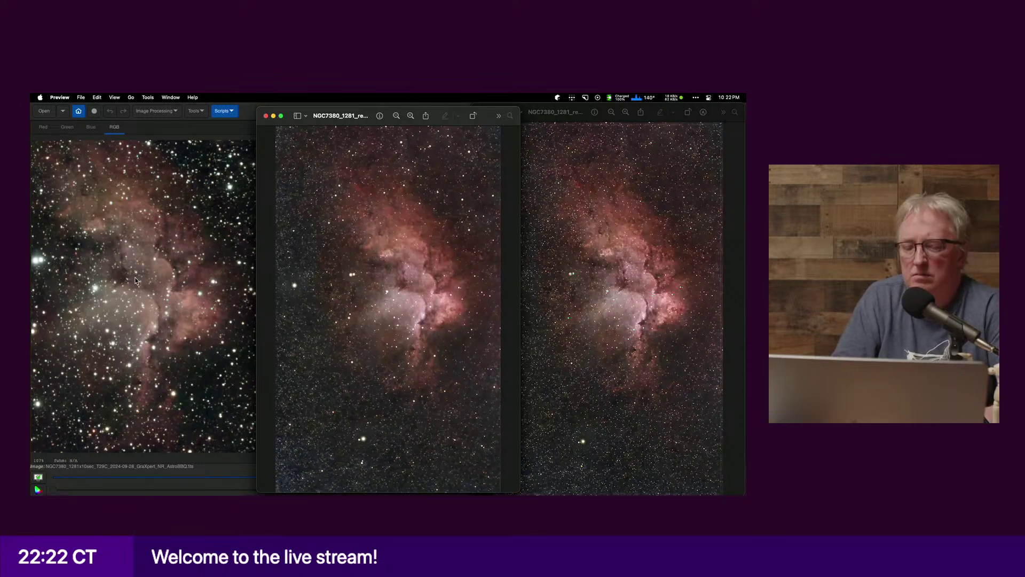
Step: Bring GraXpert up behind the Preview images and move the NGC7380_1281_recomp.png window clear of the other recomposed image
{"action": "key", "text": "super+Tab"}
{"action": "key", "text": "super+Tab"}
{"action": "key", "text": "super+Tab"}
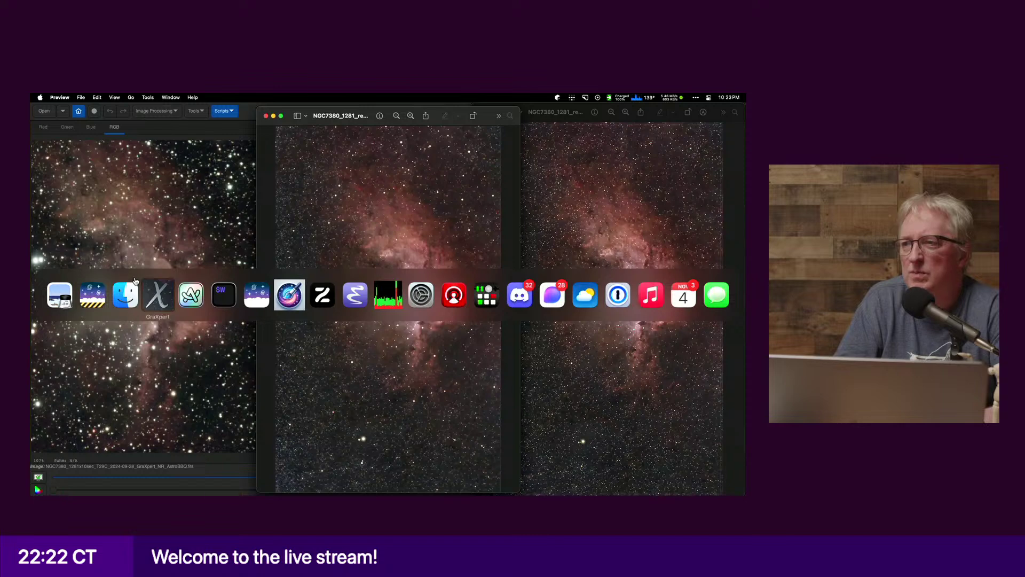
{"action": "key", "text": "super+Tab"}
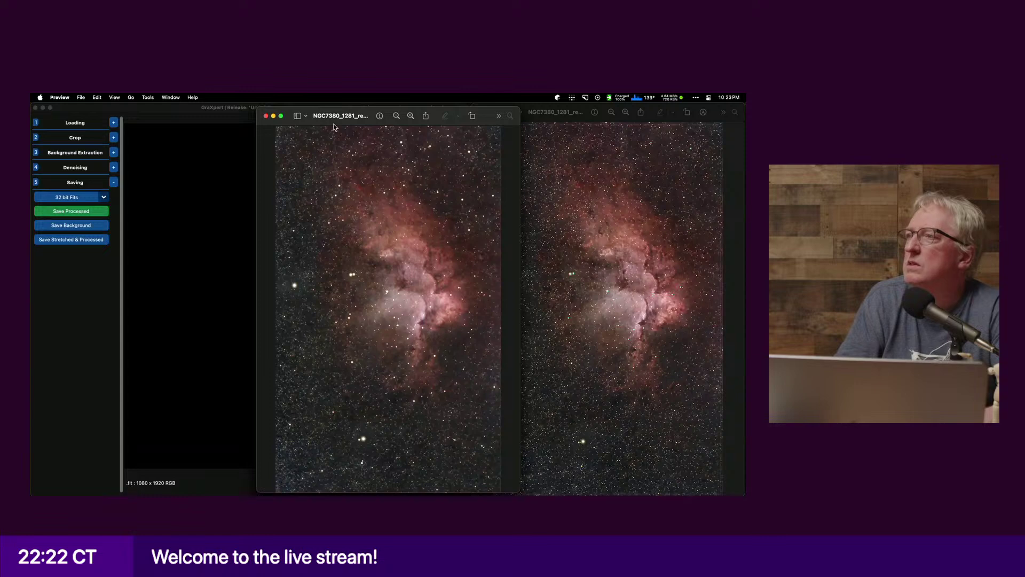
{"action": "left_click_drag", "start_coordinate": [357, 112], "coordinate": [259, 108]}
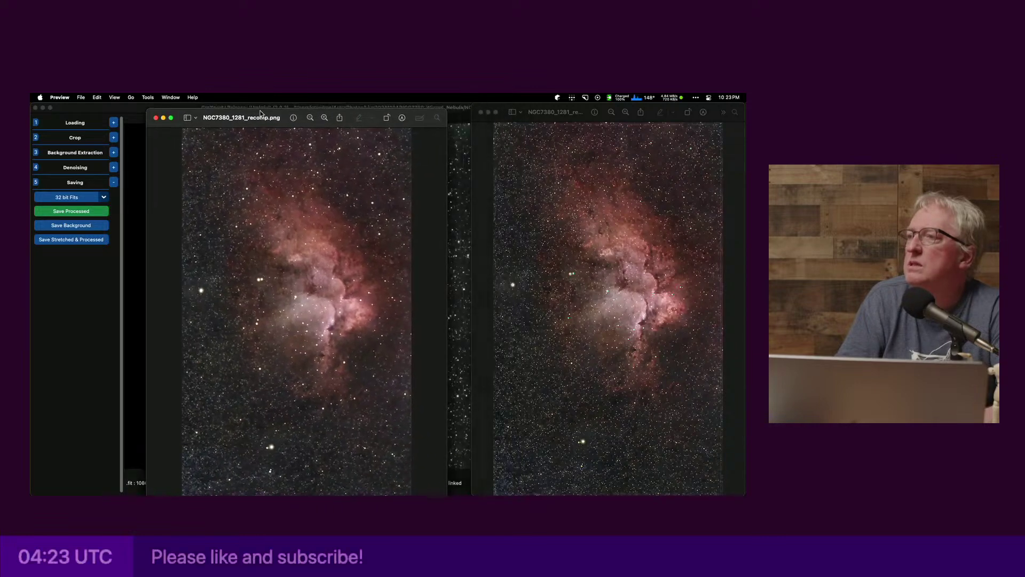
Step: Switch to Seti Astro's Editing Suite to view its Star Stretch window
{"action": "key", "text": "super+Tab"}
{"action": "key", "text": "super+Tab"}
{"action": "key", "text": "super+Tab"}
{"action": "key", "text": "super+Tab"}
{"action": "key", "text": "super+Tab"}
{"action": "key", "text": "super+Tab"}
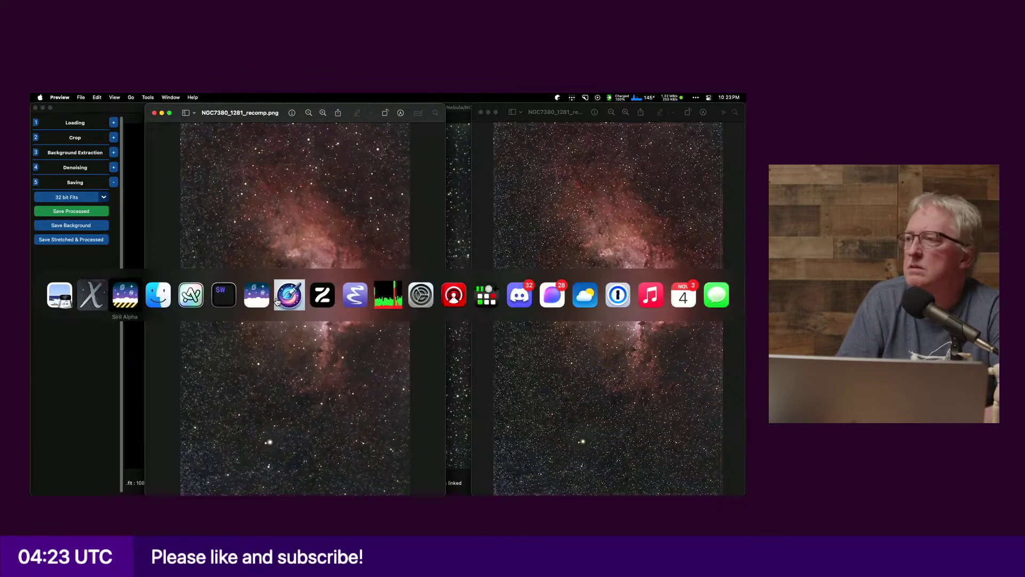
{"action": "left_click", "coordinate": [277, 300]}
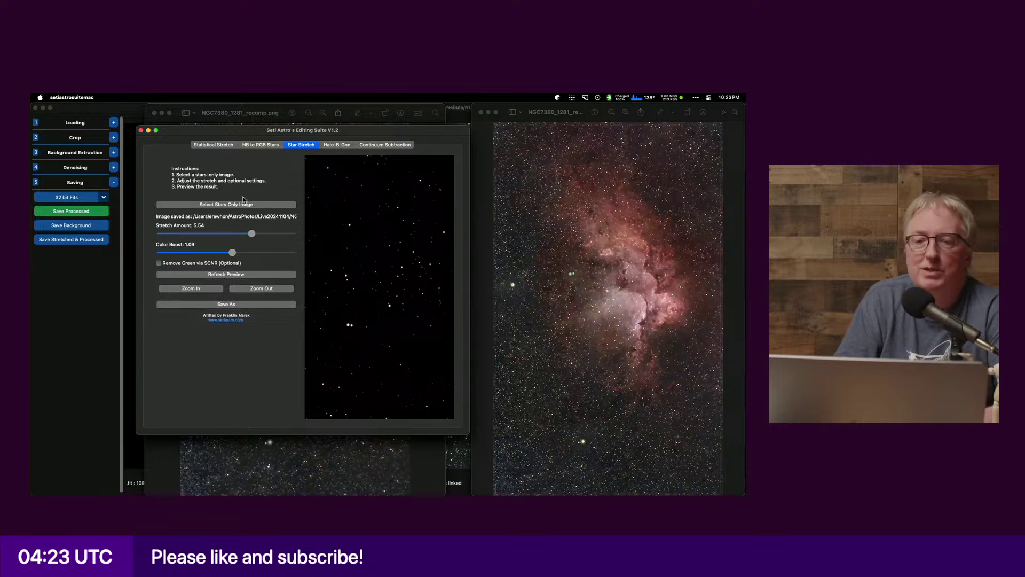
Step: Return to Preview and widen the second recomposed NGC7380_1281 window until it reaches the NGC7380_1281_recomp.png window
{"action": "key", "text": "super+Tab"}
{"action": "key", "text": "super+Tab"}
{"action": "key", "text": "super+Tab"}
{"action": "key", "text": "super+Tab"}
{"action": "key", "text": "super+Tab"}
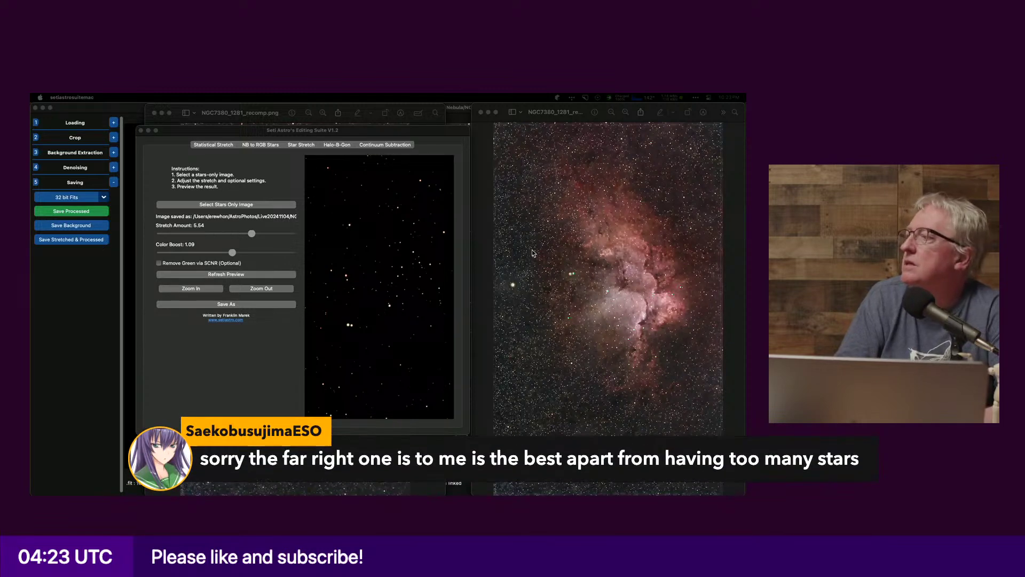
{"action": "left_click", "coordinate": [404, 109]}
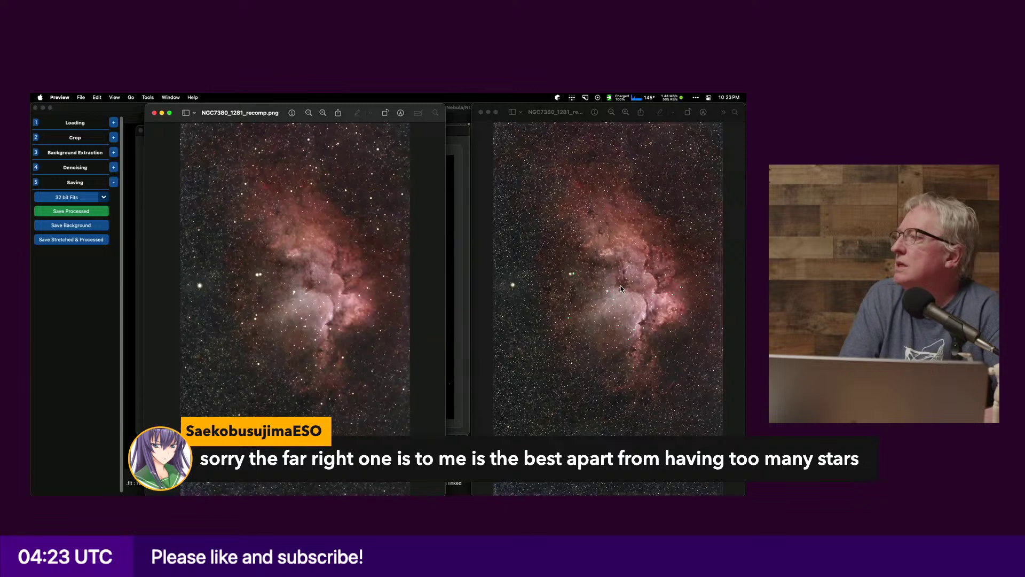
{"action": "left_click", "coordinate": [578, 289]}
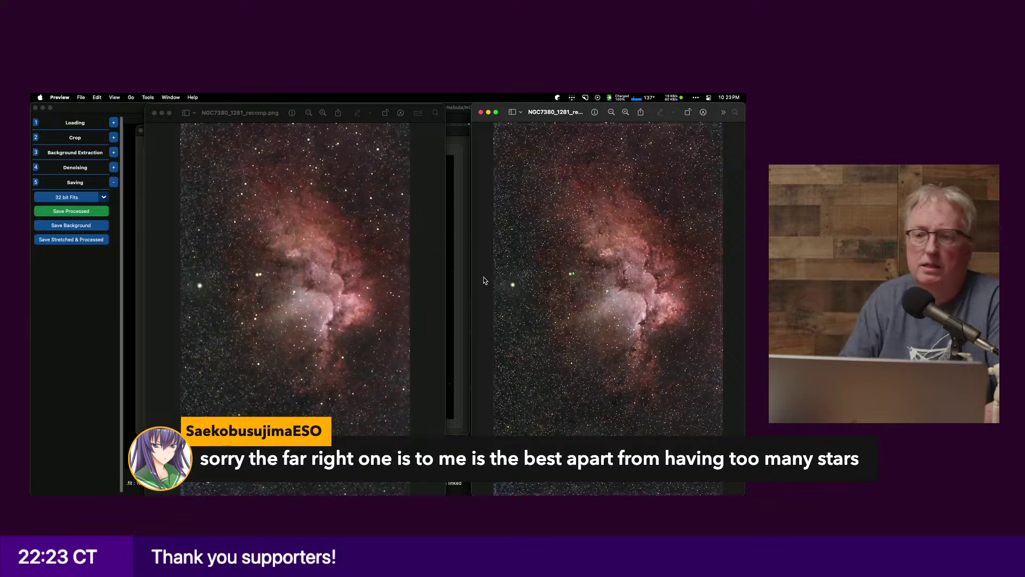
{"action": "key", "text": "super+Tab"}
{"action": "key", "text": "super+Tab"}
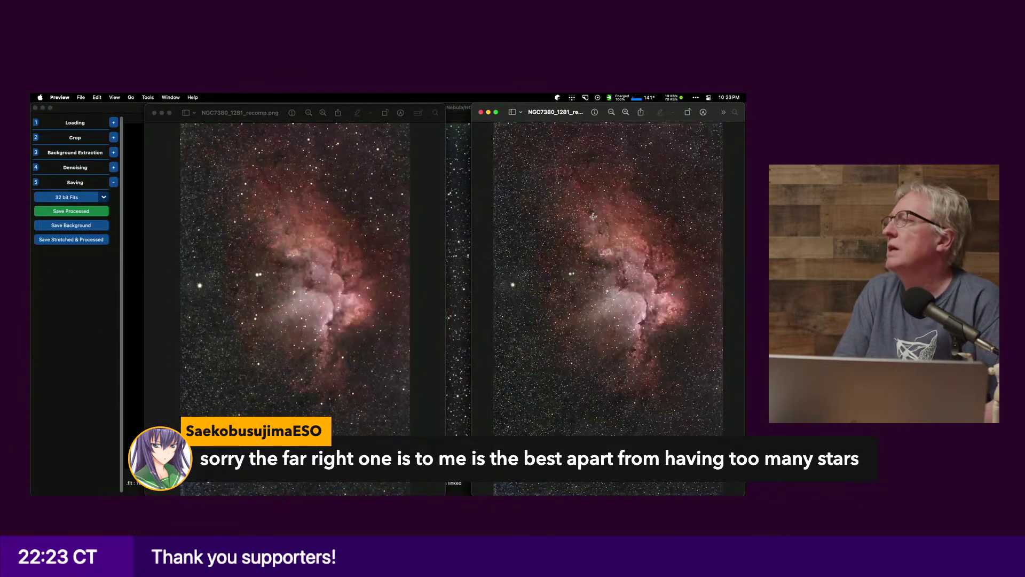
{"action": "left_click_drag", "start_coordinate": [473, 202], "coordinate": [451, 212]}
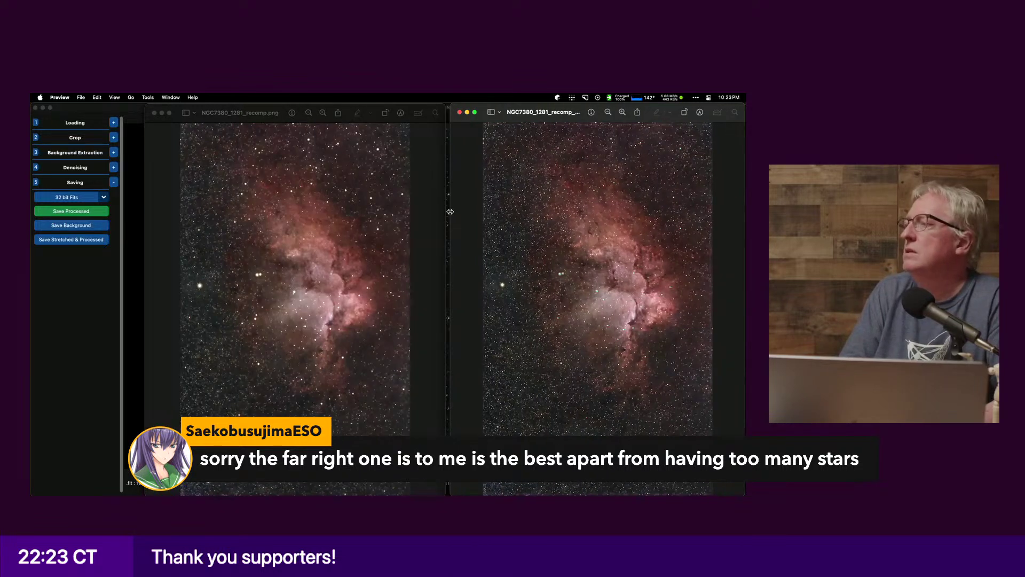
Step: Check the CosmicClarity folder in Finder and return to the recomposed images in Preview
{"action": "key", "text": "super+Tab"}
{"action": "key", "text": "super+Tab"}
{"action": "key", "text": "super+Tab"}
{"action": "key", "text": "super+Tab"}
{"action": "key", "text": "super+Tab"}
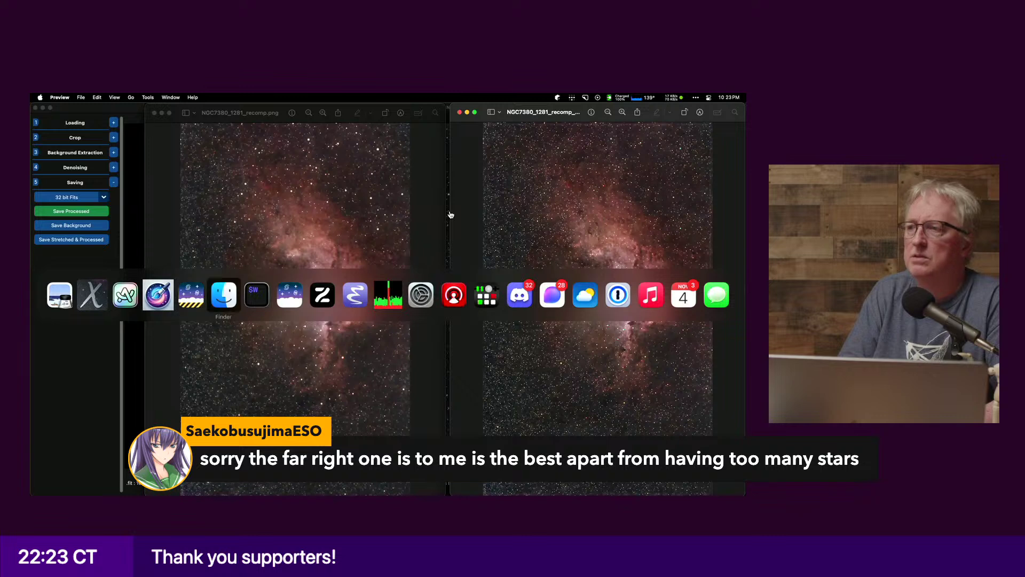
{"action": "key", "text": "super+shift+Tab"}
{"action": "key", "text": "super+shift+Tab"}
{"action": "key", "text": "super+shift+Tab"}
{"action": "key", "text": "super+shift+Tab"}
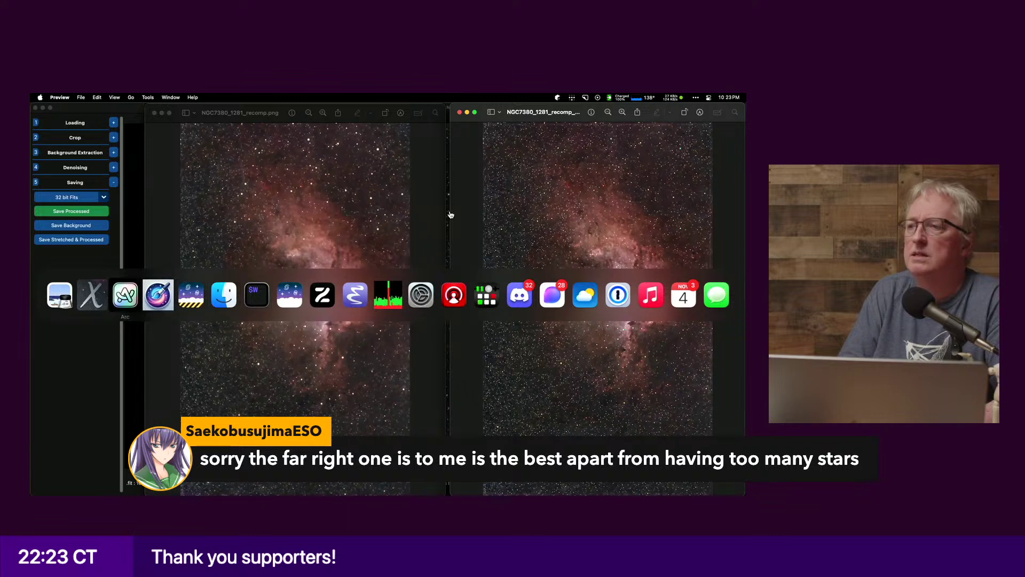
{"action": "key", "text": "super+shift+Tab"}
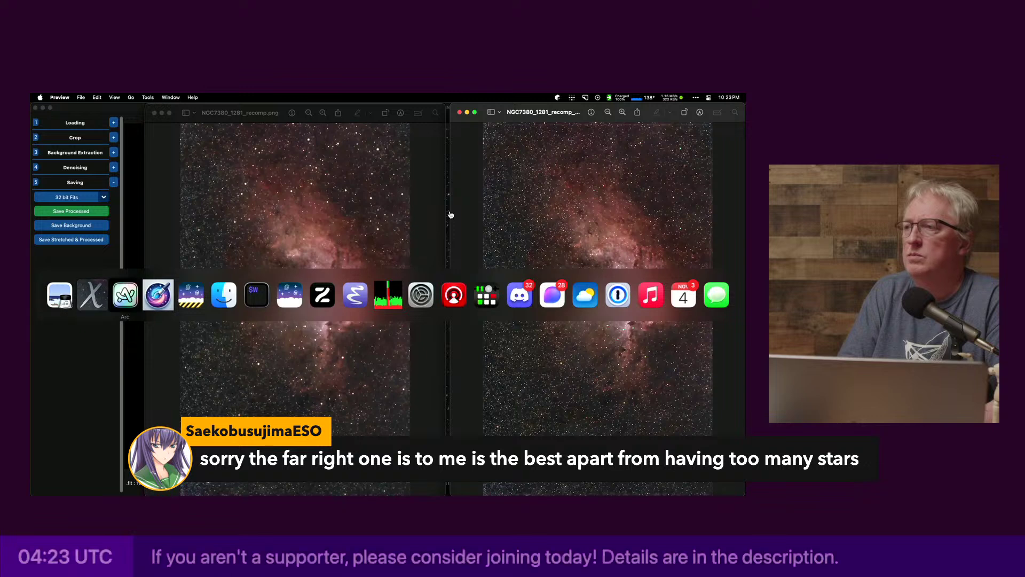
{"action": "key", "text": "super+Tab"}
{"action": "key", "text": "super+Tab"}
{"action": "key", "text": "super+Tab"}
{"action": "key", "text": "super+Tab"}
{"action": "key", "text": "super+Tab"}
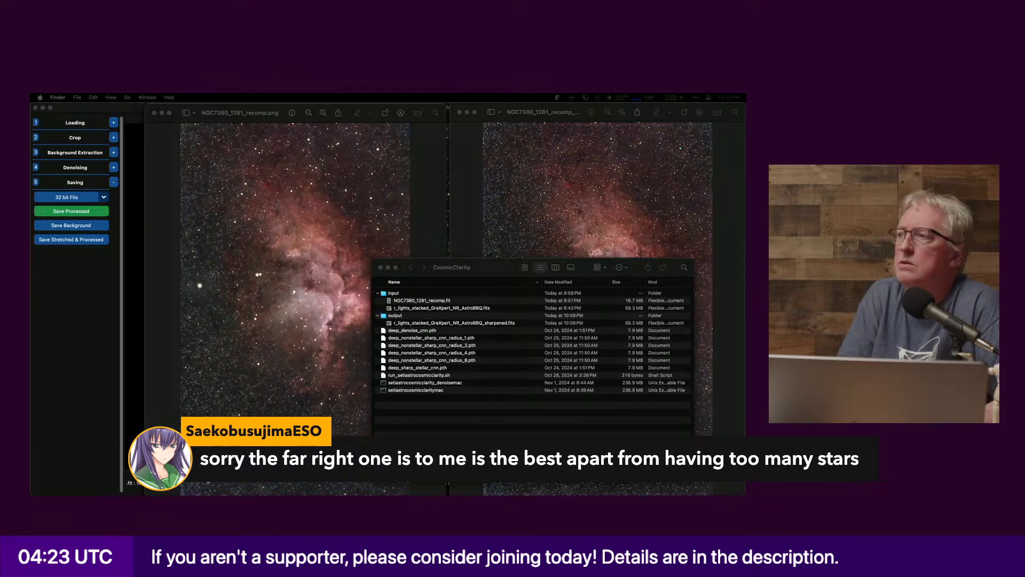
{"action": "left_click", "coordinate": [598, 187]}
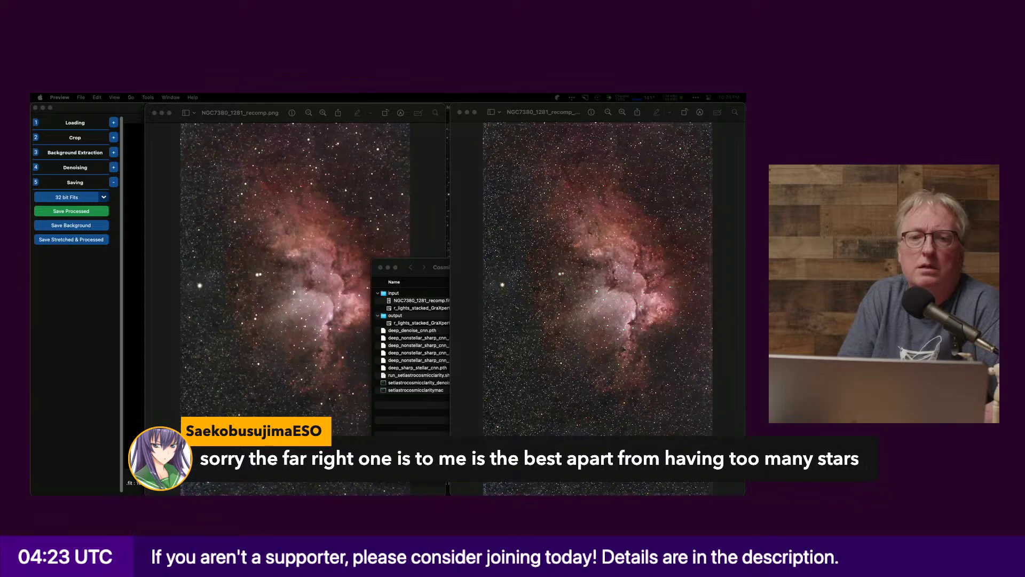
Step: Arrange the three recomposed NGC7380_1281 images side by side in Preview, narrowing the two outer windows to fit
{"action": "left_click_drag", "start_coordinate": [30, 96], "coordinate": [388, 97]}
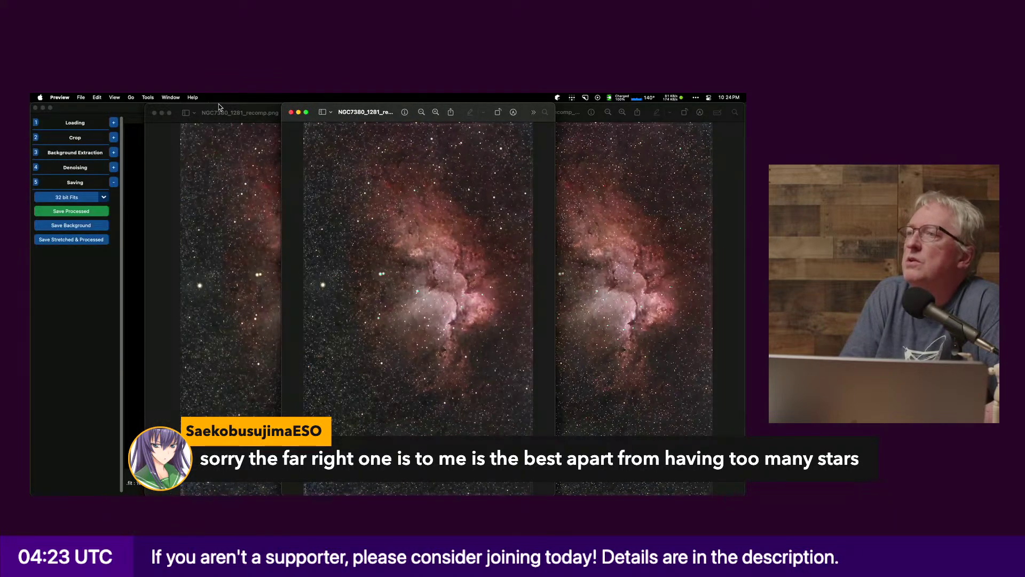
{"action": "left_click_drag", "start_coordinate": [219, 105], "coordinate": [94, 101]}
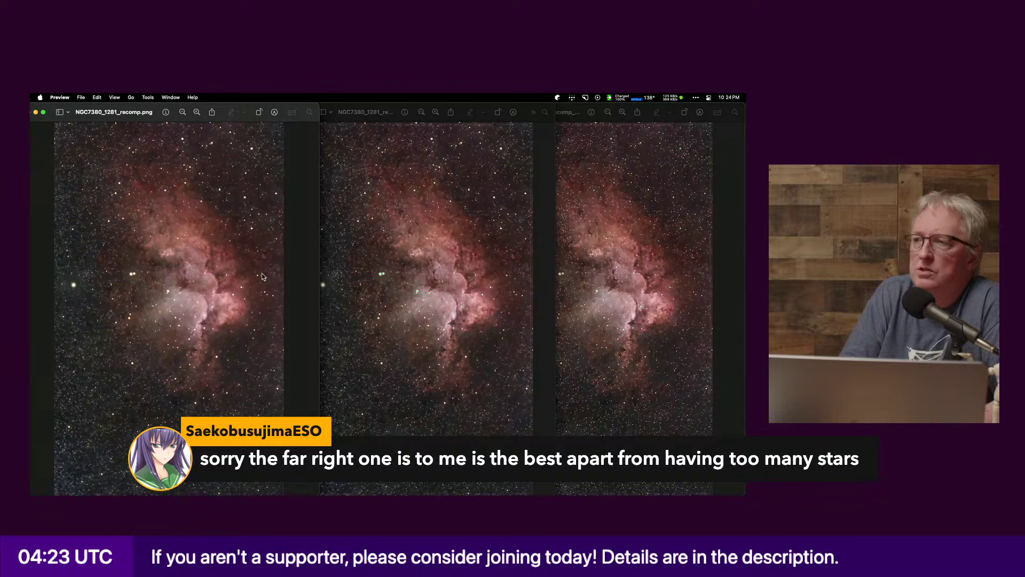
{"action": "left_click_drag", "start_coordinate": [321, 281], "coordinate": [281, 280]}
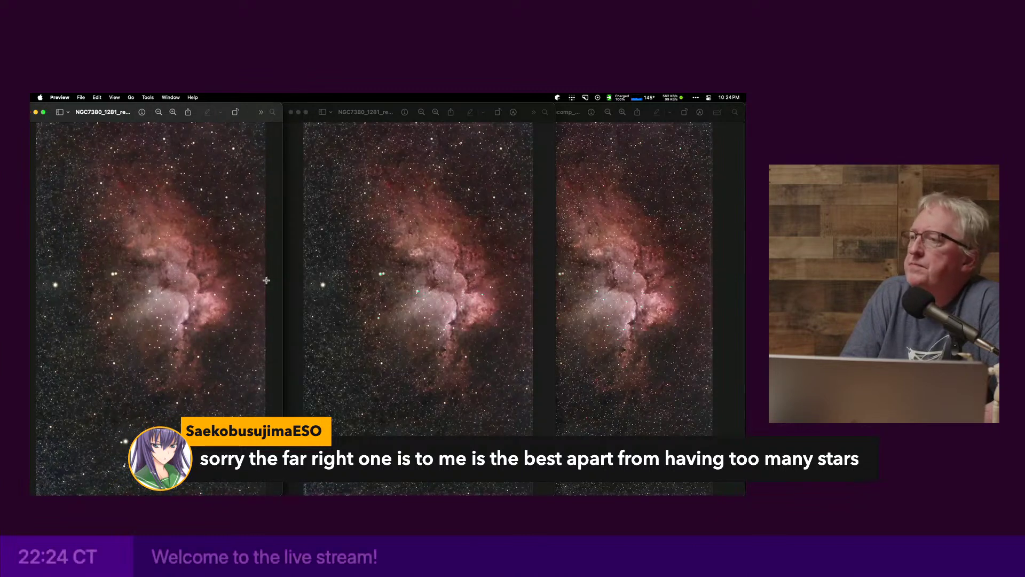
{"action": "left_click_drag", "start_coordinate": [315, 110], "coordinate": [291, 107]}
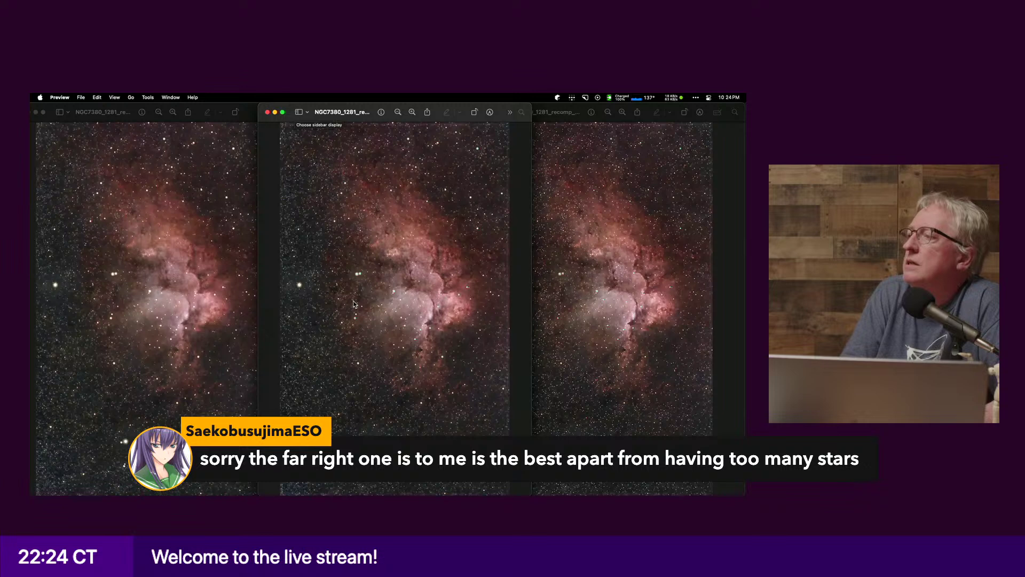
{"action": "left_click", "coordinate": [719, 278]}
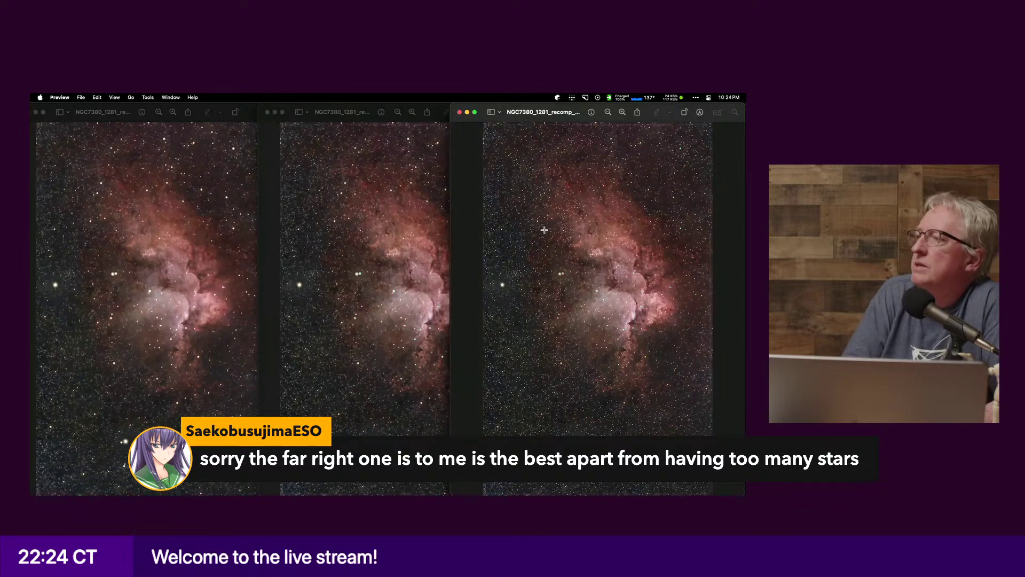
{"action": "left_click_drag", "start_coordinate": [451, 258], "coordinate": [483, 250]}
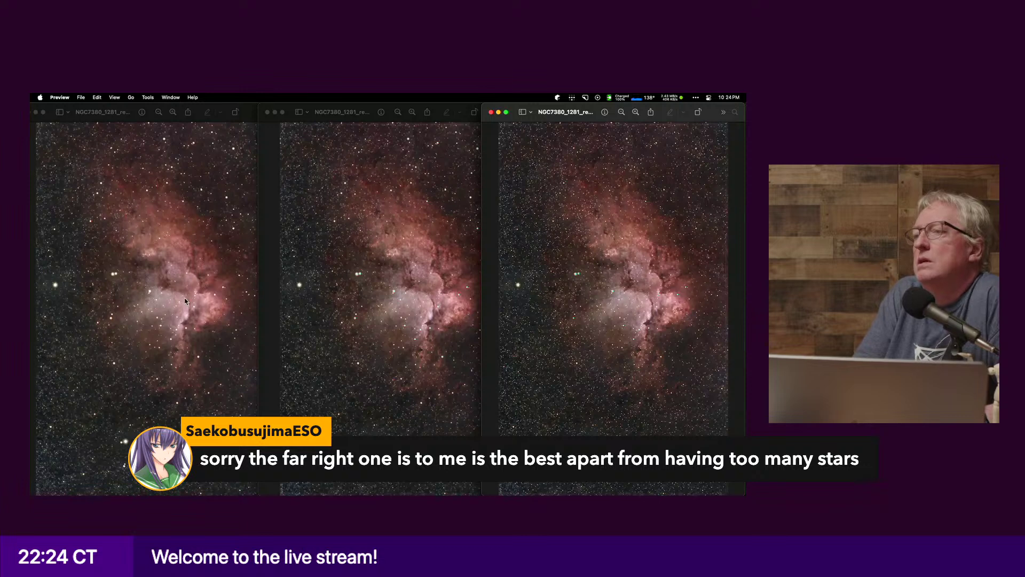
Step: Magnify the nebula core in each of the three recomposed NGC7380_1281 images to compare their stars and detail
{"action": "left_click", "coordinate": [172, 291]}
{"action": "key", "text": "super+equal"}
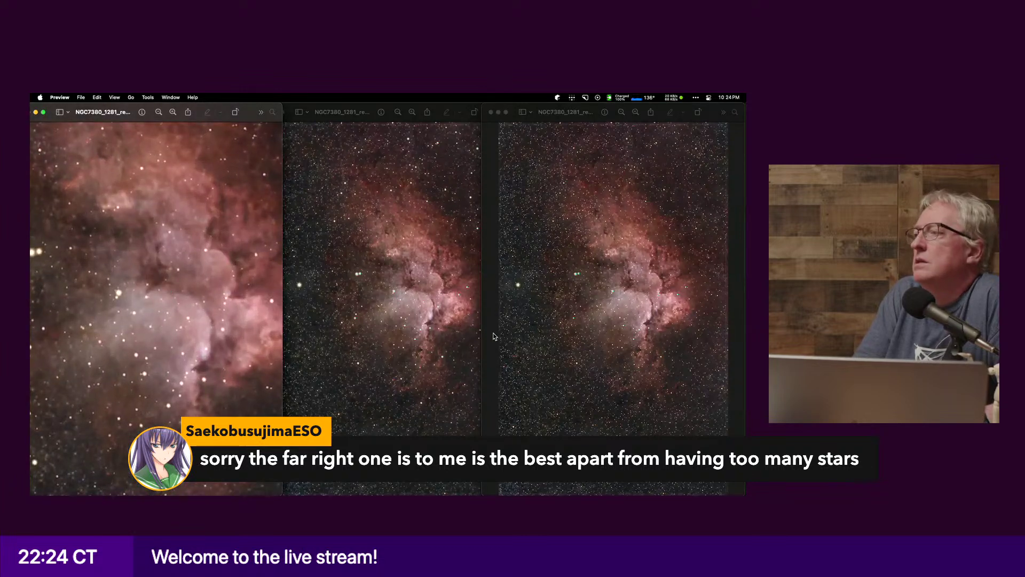
{"action": "left_click", "coordinate": [403, 309]}
{"action": "key", "text": "super+equal"}
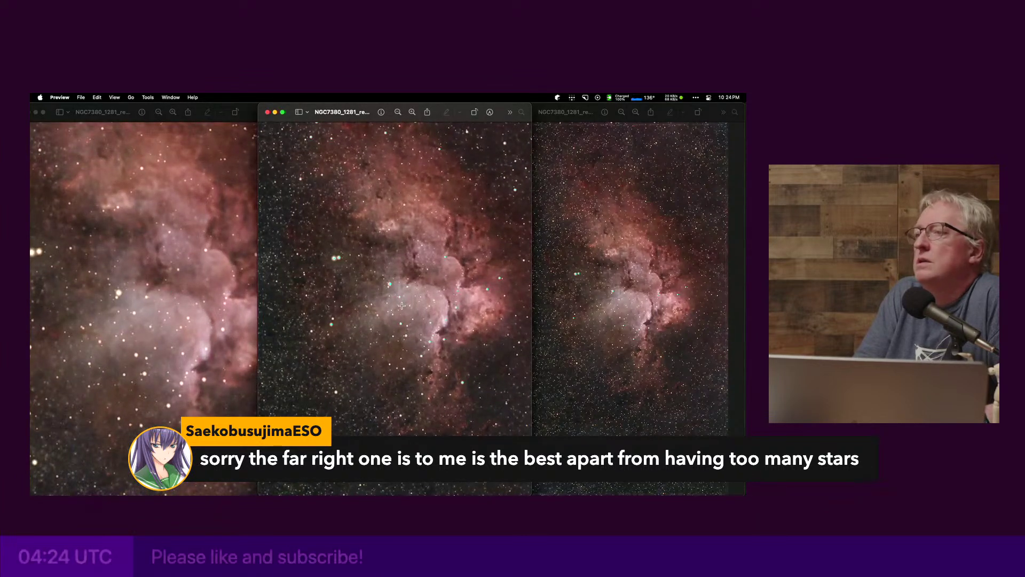
{"action": "key", "text": "super+equal"}
{"action": "key", "text": "super+equal"}
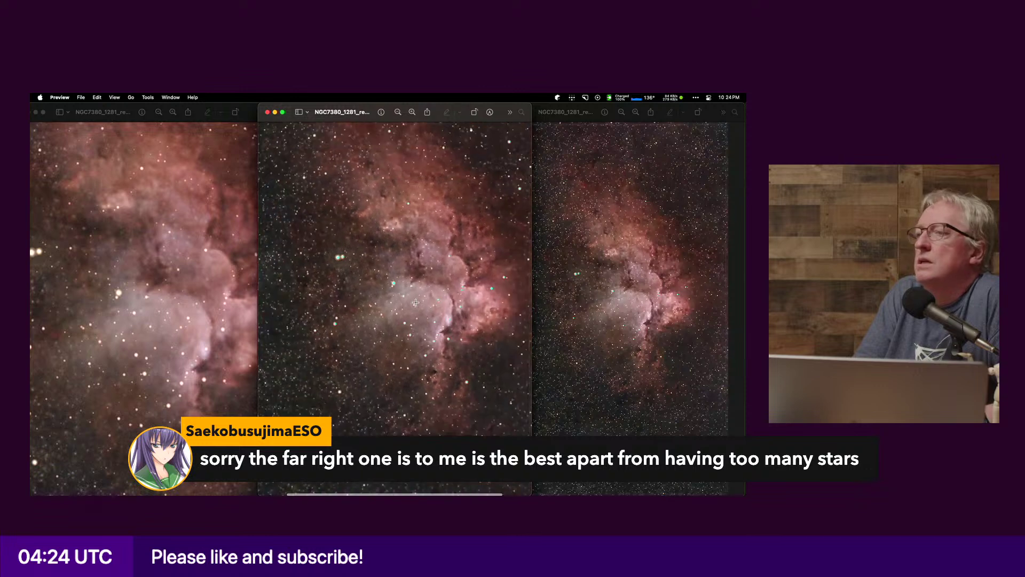
{"action": "scroll", "coordinate": [416, 303], "scroll_direction": "down", "scroll_amount": 1}
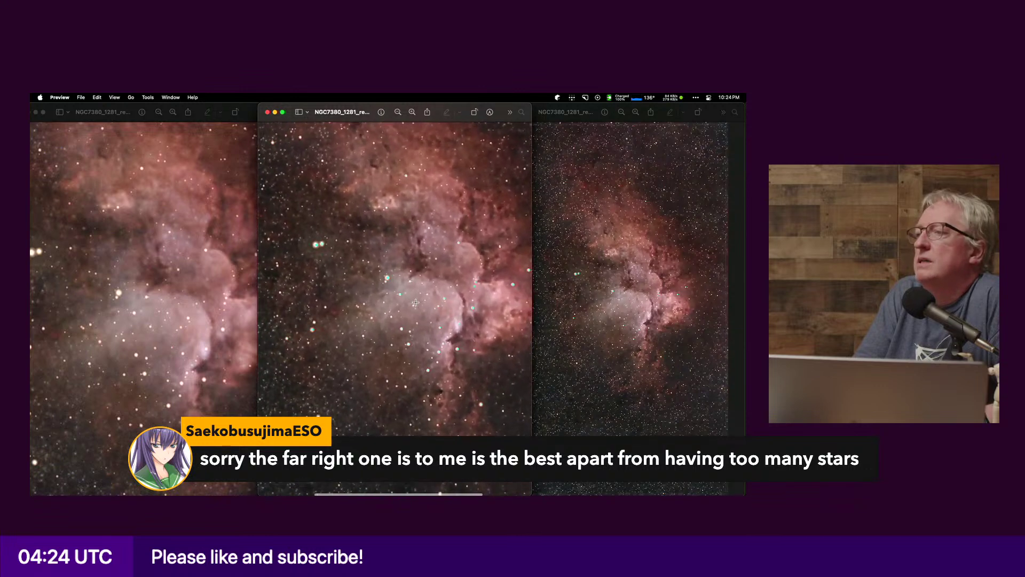
{"action": "left_click", "coordinate": [651, 305]}
{"action": "scroll", "coordinate": [651, 305], "scroll_direction": "up", "scroll_amount": 5}
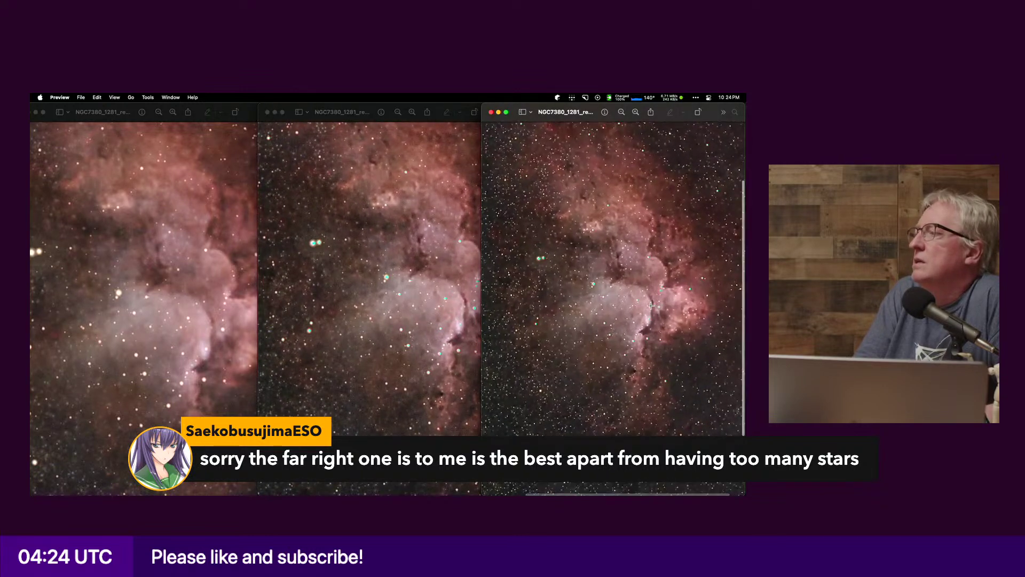
{"action": "scroll", "coordinate": [651, 305], "scroll_direction": "down", "scroll_amount": 2}
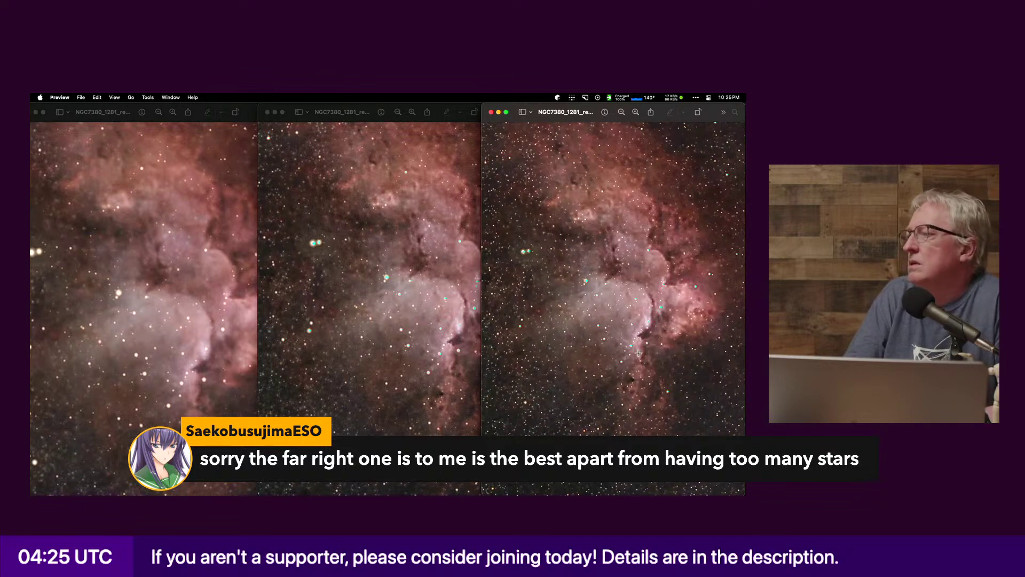
{"action": "scroll", "coordinate": [640, 354], "scroll_direction": "up", "scroll_amount": 2}
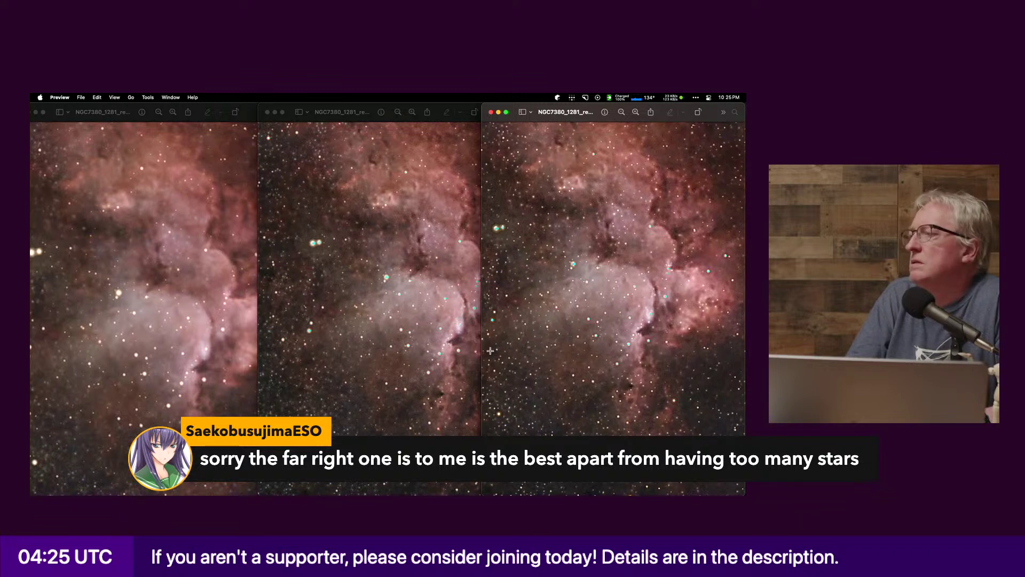
Step: Shift the middle image window slightly over its neighbour and match the nebula's magnification and framing across all three images
{"action": "left_click", "coordinate": [418, 360]}
{"action": "left_click_drag", "start_coordinate": [398, 367], "coordinate": [385, 365]}
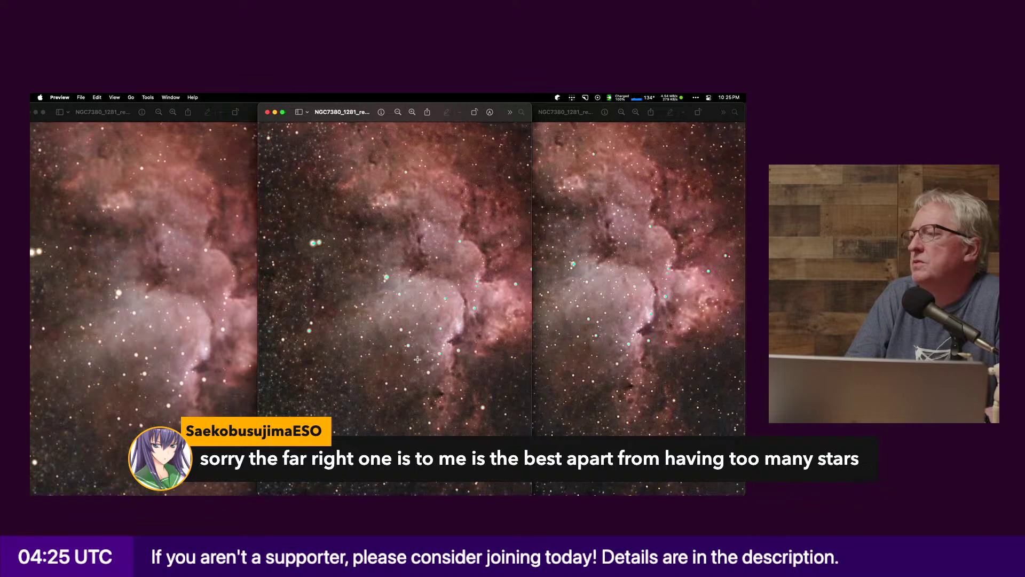
{"action": "left_click_drag", "start_coordinate": [368, 110], "coordinate": [344, 109]}
{"action": "scroll", "coordinate": [371, 374], "scroll_direction": "up", "scroll_amount": 3}
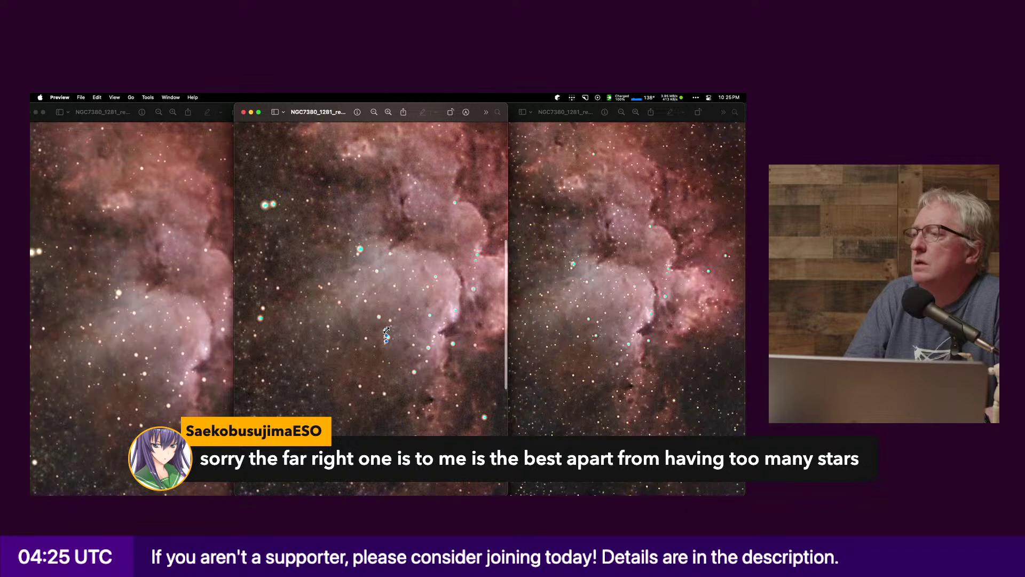
{"action": "scroll", "coordinate": [387, 332], "scroll_direction": "up", "scroll_amount": 2}
{"action": "scroll", "coordinate": [385, 330], "scroll_direction": "right", "scroll_amount": 2}
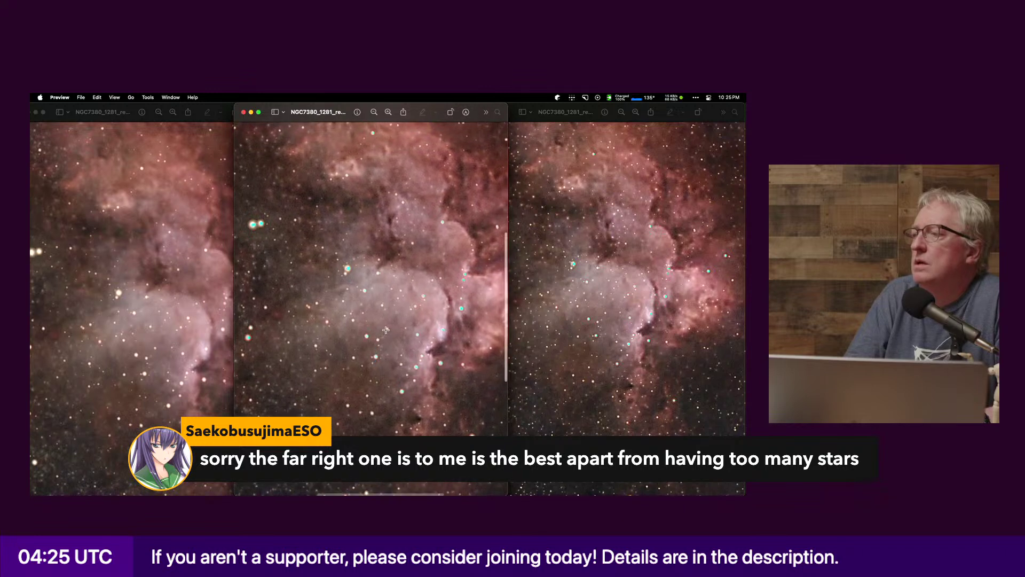
{"action": "left_click", "coordinate": [571, 334]}
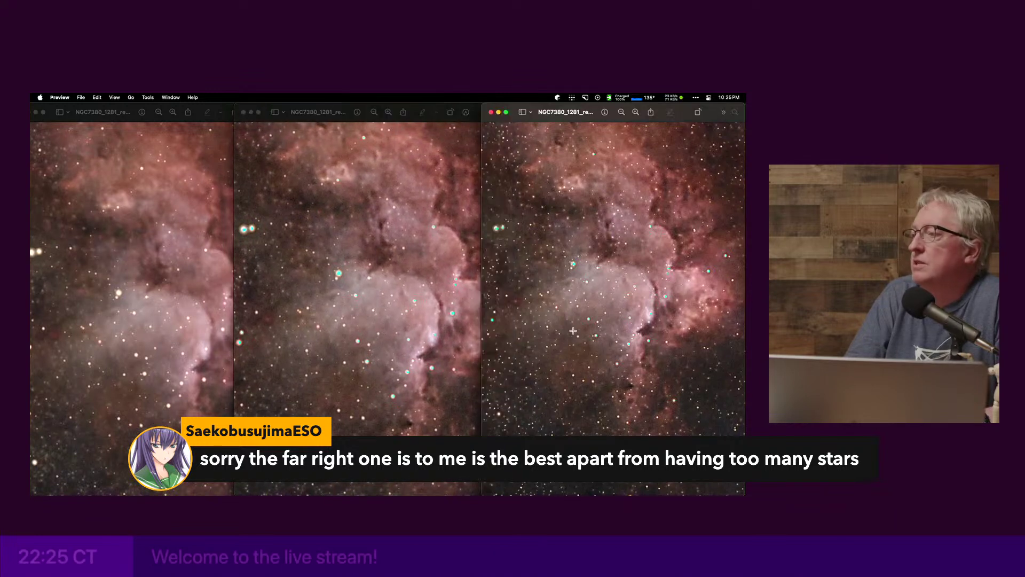
{"action": "scroll", "coordinate": [579, 335], "scroll_direction": "up", "scroll_amount": 3}
{"action": "scroll", "coordinate": [579, 336], "scroll_direction": "up", "scroll_amount": 5}
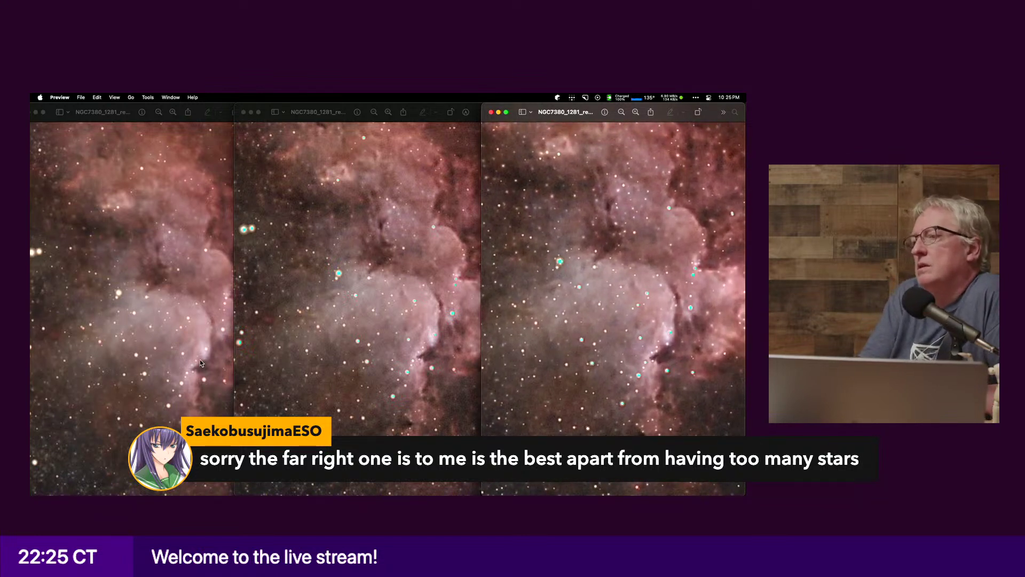
{"action": "scroll", "coordinate": [201, 363], "scroll_direction": "down", "scroll_amount": 2}
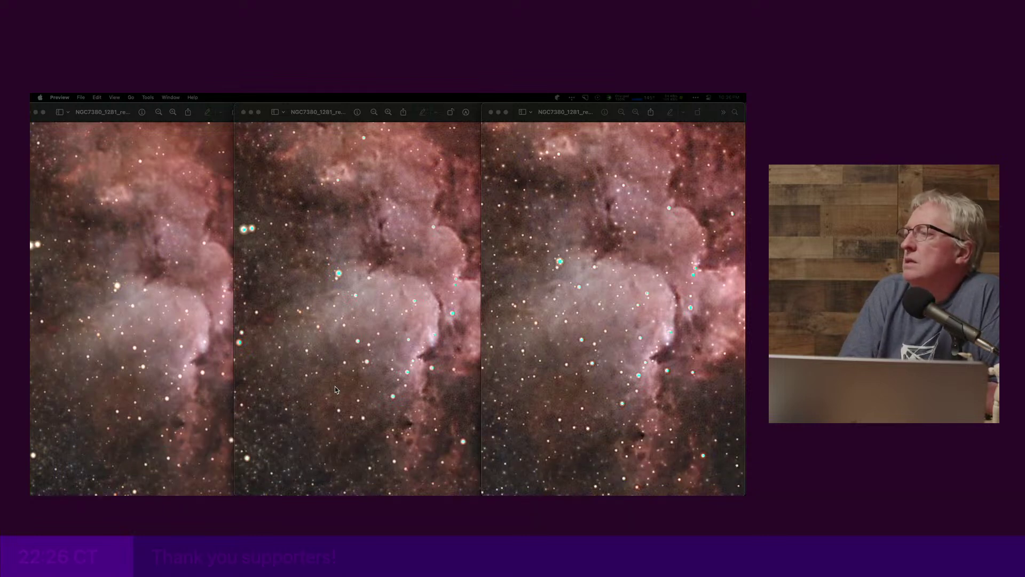
Step: Zoom all three NGC7380_1281 images back out until each shows the whole frame at a similar size
{"action": "left_click", "coordinate": [345, 403]}
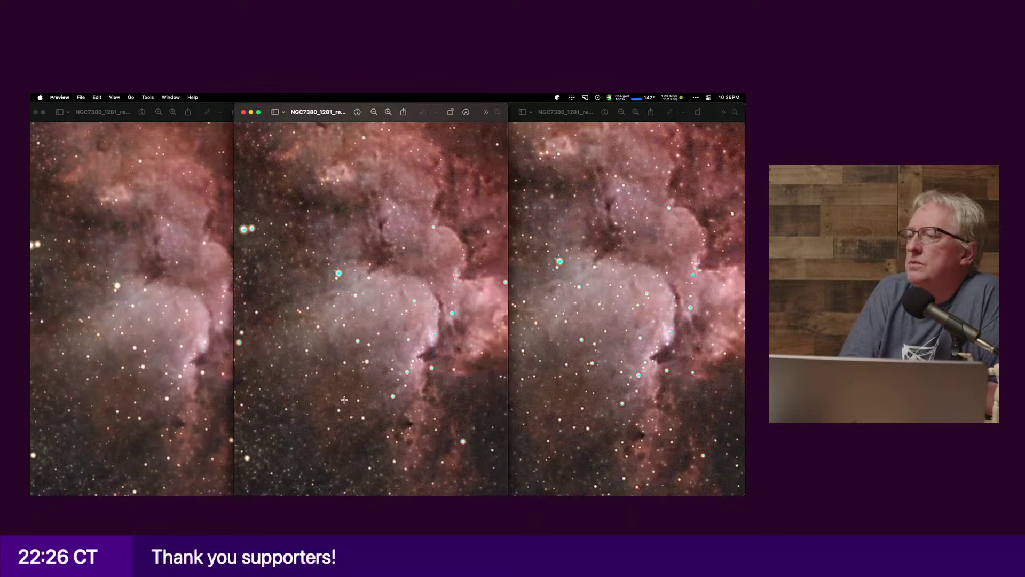
{"action": "key", "text": "super+9"}
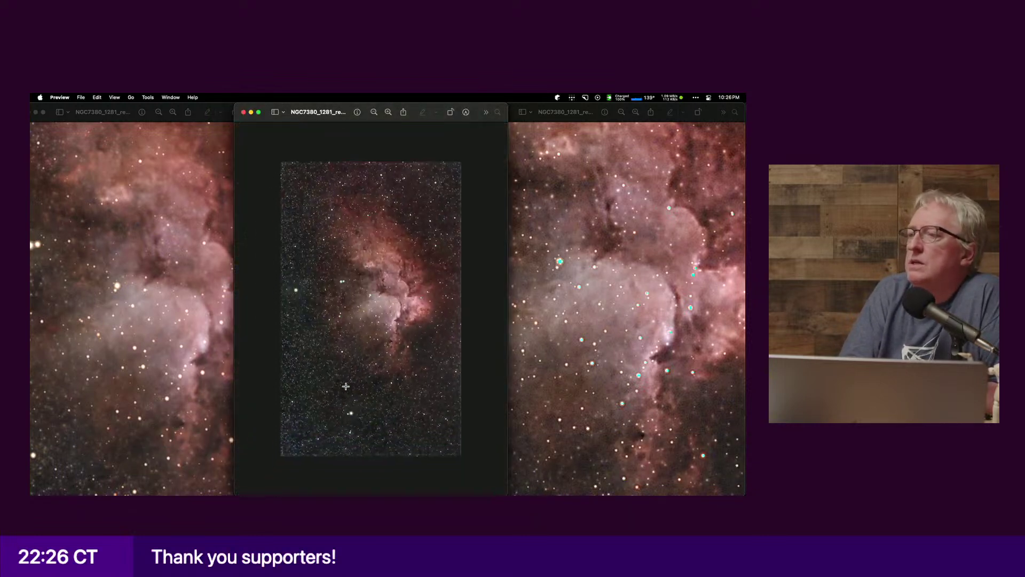
{"action": "left_click", "coordinate": [187, 420]}
{"action": "key", "text": "super+9"}
{"action": "left_click", "coordinate": [627, 354]}
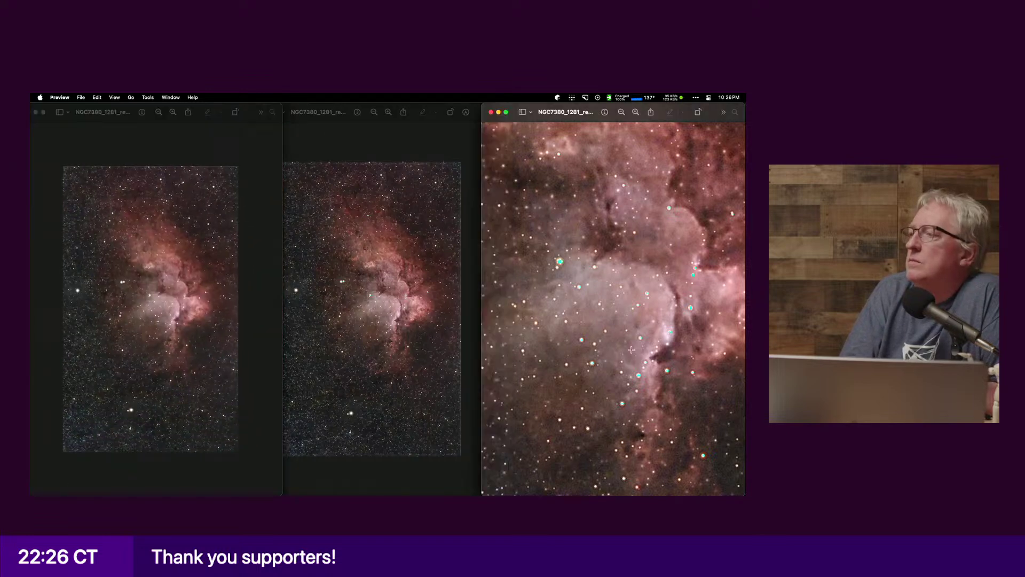
{"action": "key", "text": "super+9"}
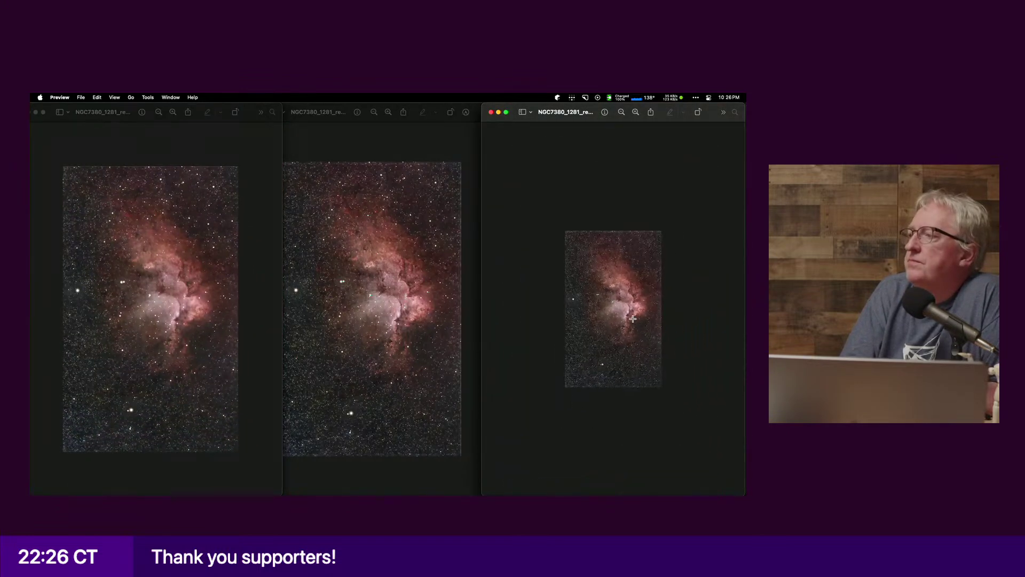
{"action": "scroll", "coordinate": [631, 350], "scroll_direction": "up", "scroll_amount": 5}
{"action": "scroll", "coordinate": [631, 314], "scroll_direction": "down", "scroll_amount": 2}
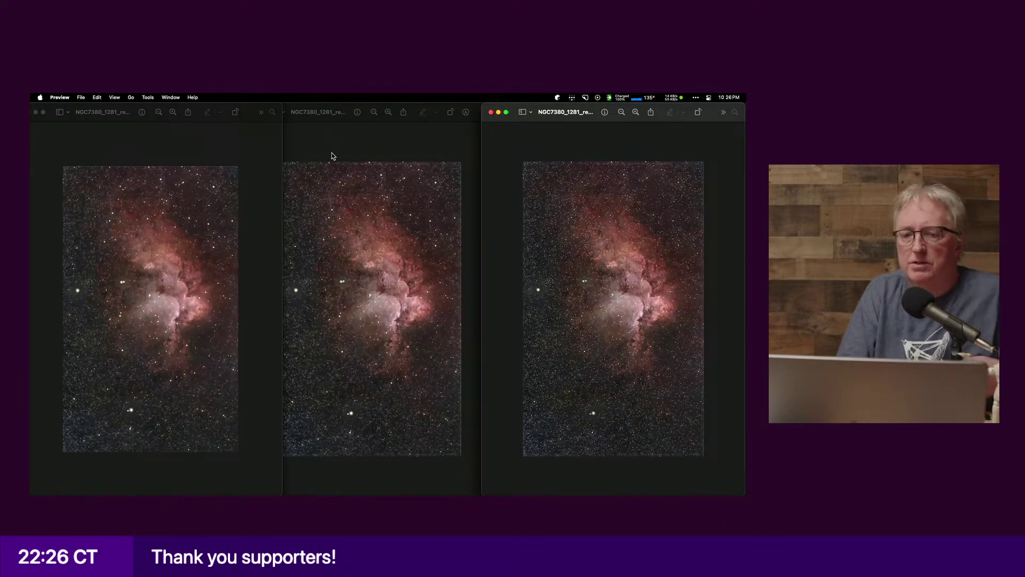
Step: Switch to Zen Browser, open Seti Astro's Cosmic Clarity page and select its web address
{"action": "key", "text": "super+Tab"}
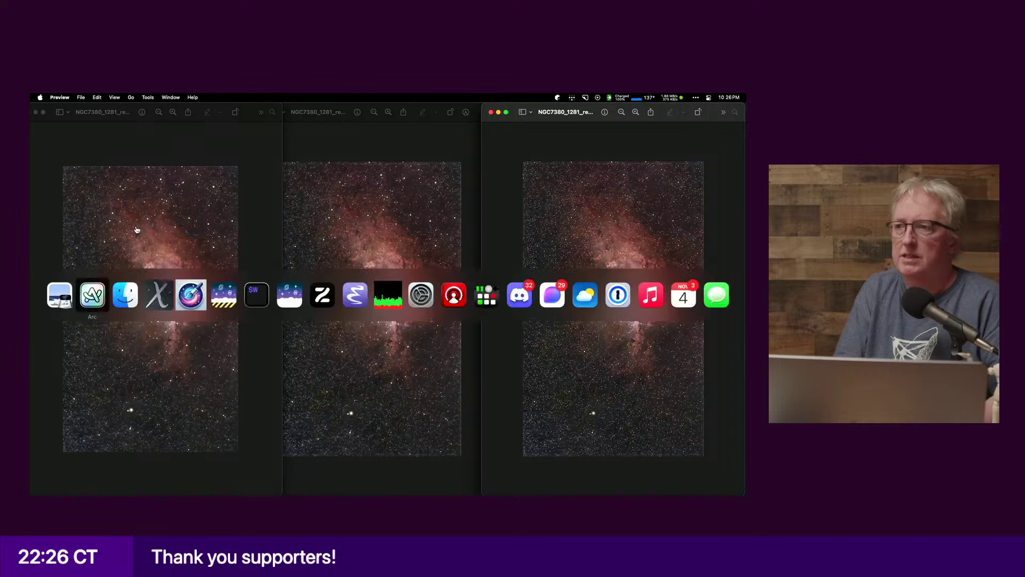
{"action": "key", "text": "super+Tab"}
{"action": "key", "text": "super+Tab"}
{"action": "key", "text": "super+Tab"}
{"action": "key", "text": "super+Tab"}
{"action": "key", "text": "super+Tab"}
{"action": "key", "text": "super+Tab"}
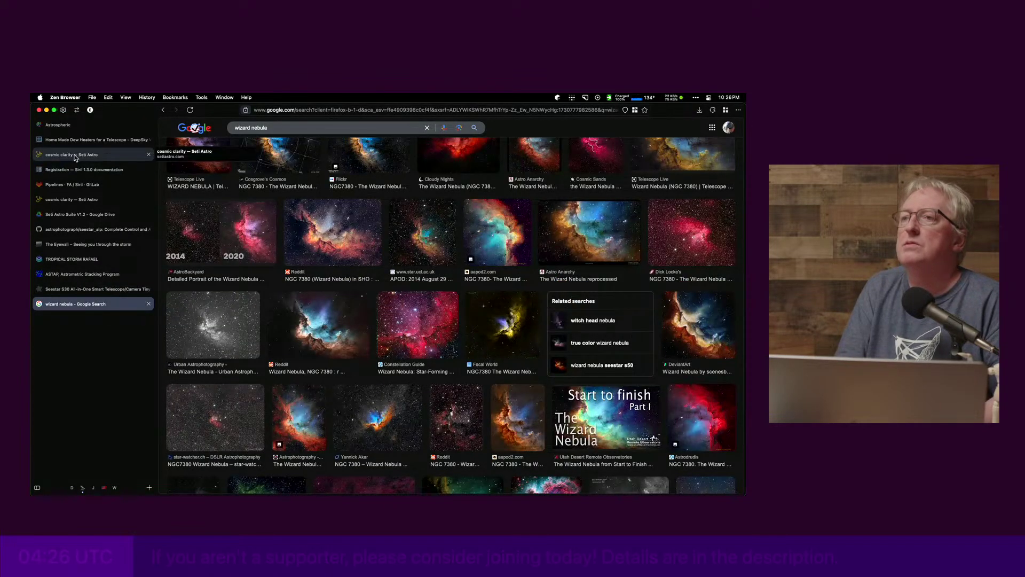
{"action": "left_click", "coordinate": [64, 154]}
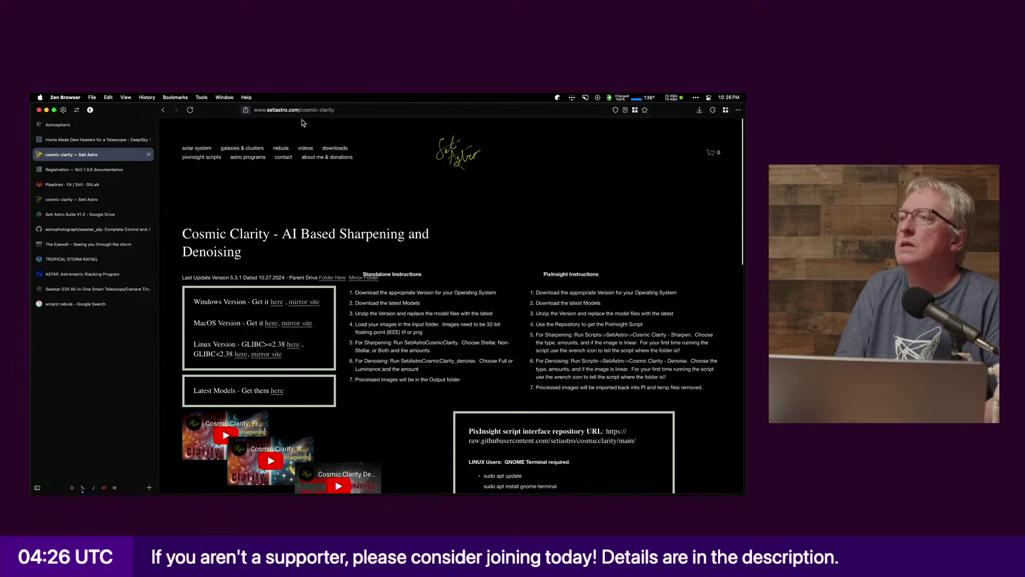
{"action": "left_click", "coordinate": [311, 113]}
{"action": "key", "text": "super+Tab"}
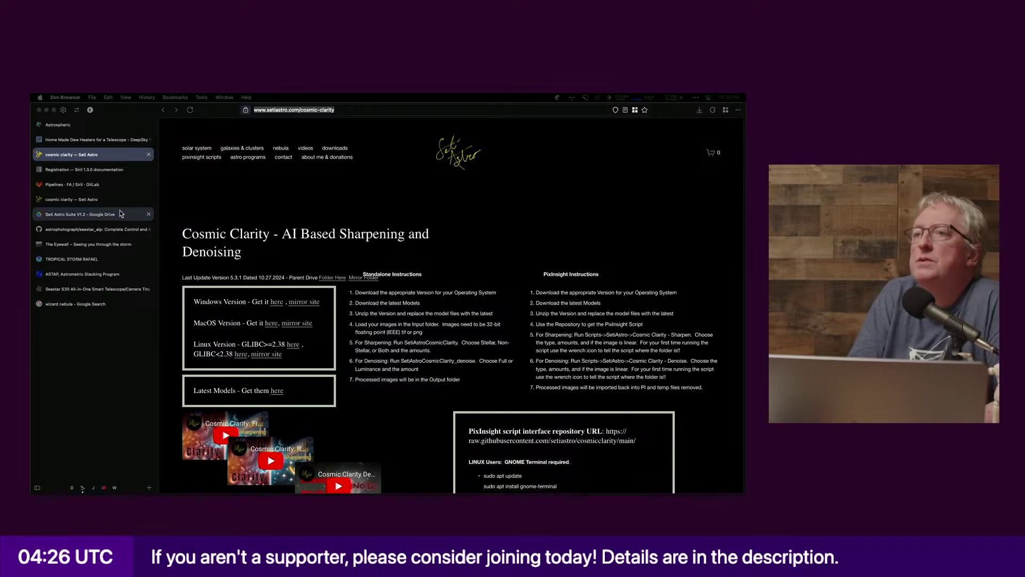
Step: Go to the Seti Astro's Editing Suite page on the Seti Astro site and copy its web address
{"action": "left_click", "coordinate": [68, 201]}
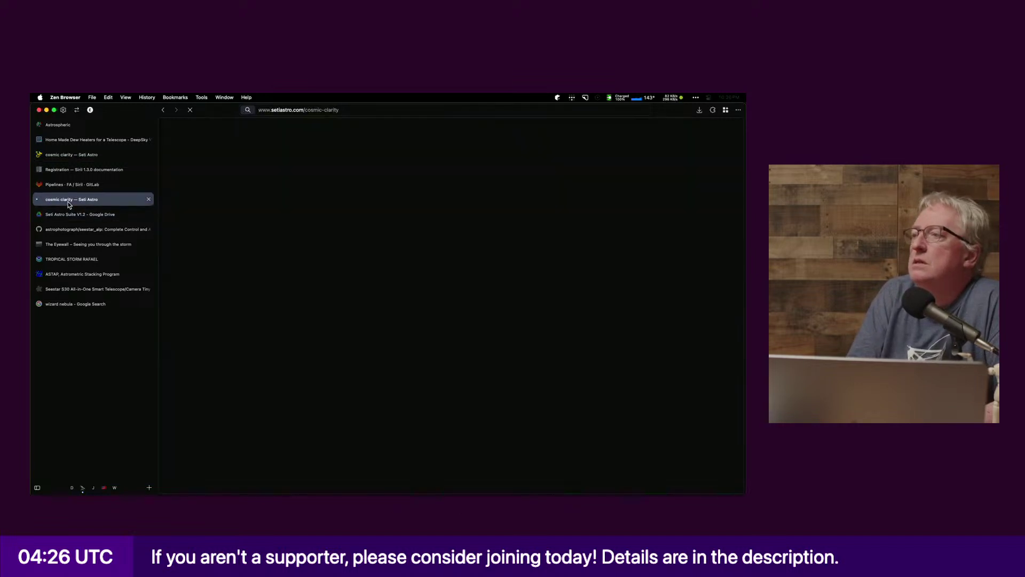
{"action": "left_click", "coordinate": [88, 155]}
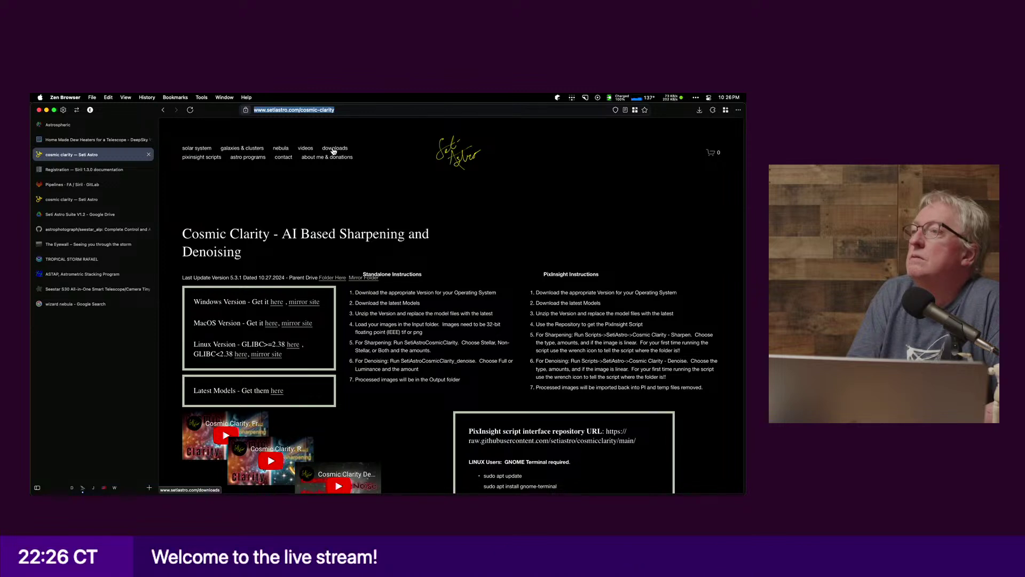
{"action": "mouse_move", "coordinate": [251, 158]}
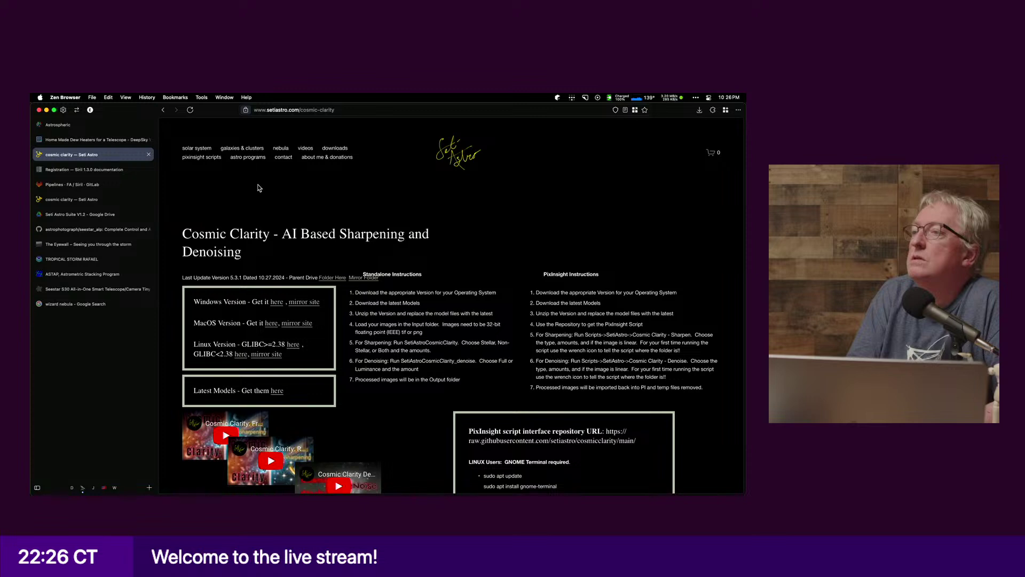
{"action": "left_click", "coordinate": [248, 192]}
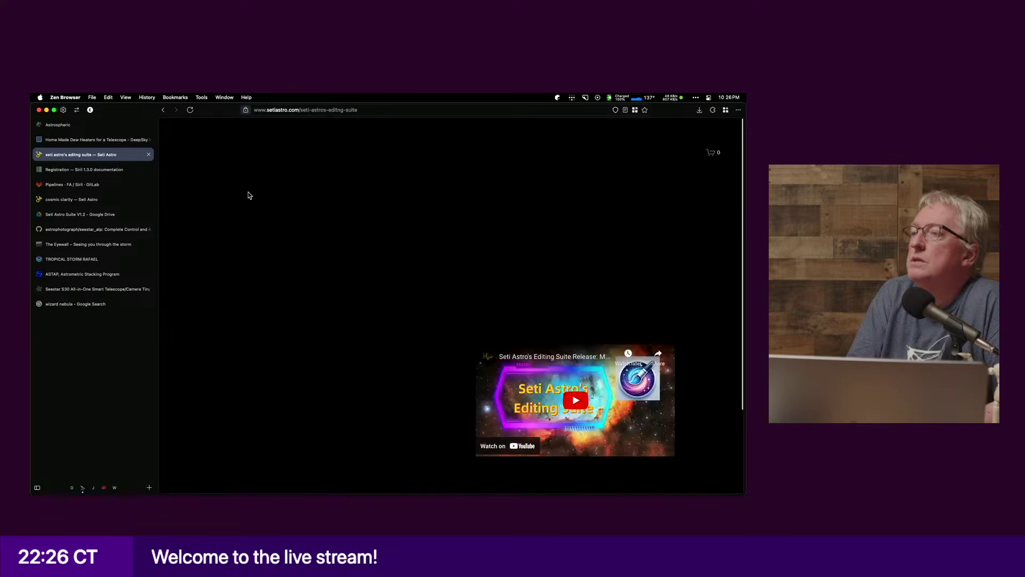
{"action": "left_click", "coordinate": [314, 110]}
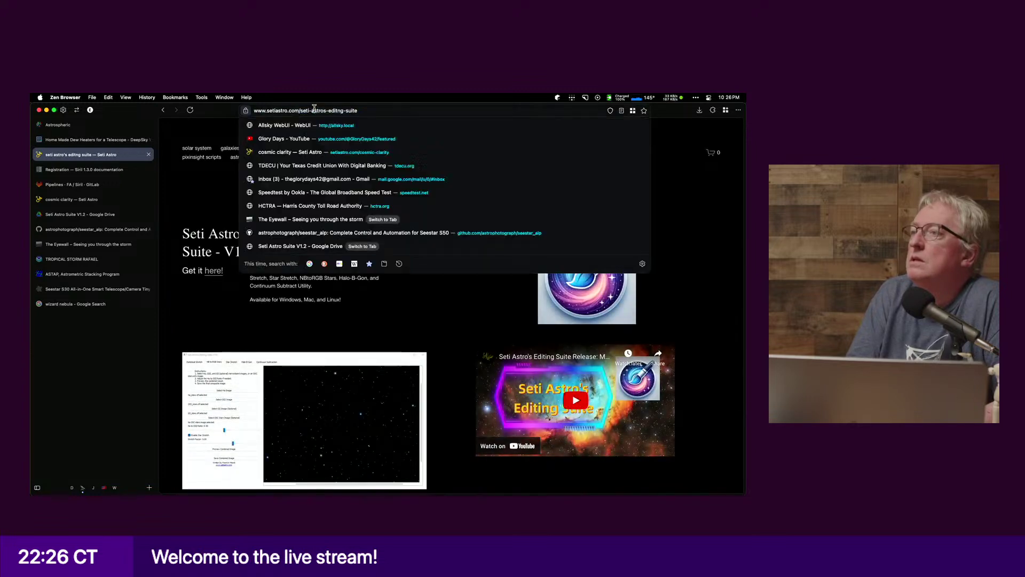
{"action": "key", "text": "super+c"}
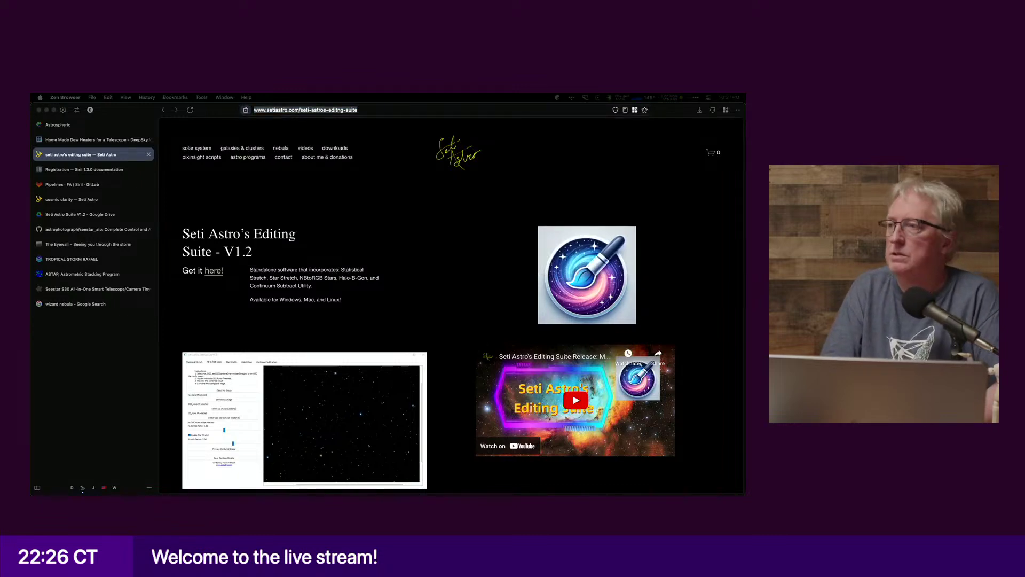
{"action": "left_click", "coordinate": [447, 330]}
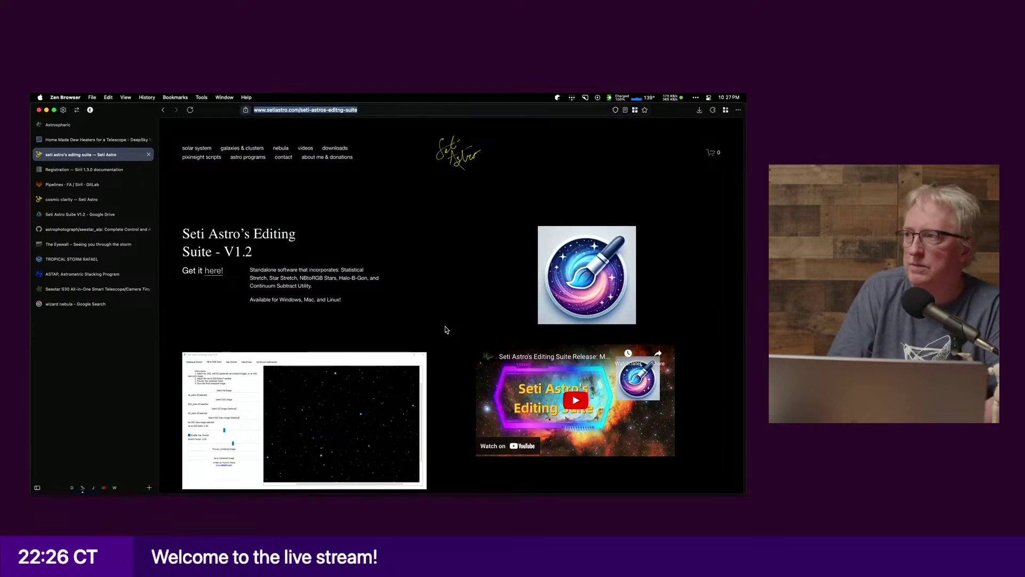
Step: Return to Preview and enlarge each of the three recomposed images to compare the whole nebula side by side
{"action": "key", "text": "super+Tab"}
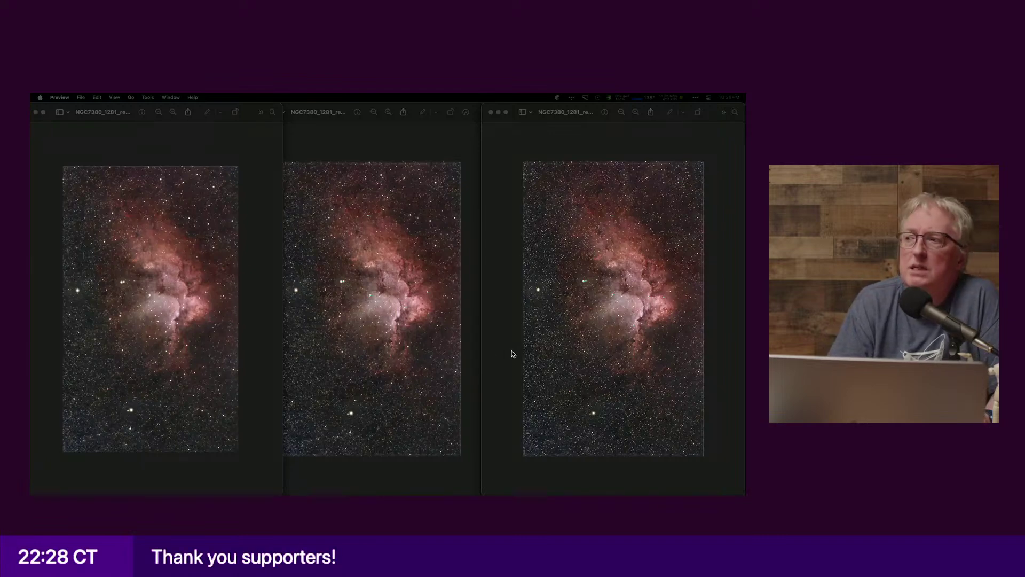
{"action": "left_click", "coordinate": [368, 311]}
{"action": "scroll", "coordinate": [369, 312], "scroll_direction": "up", "scroll_amount": 3}
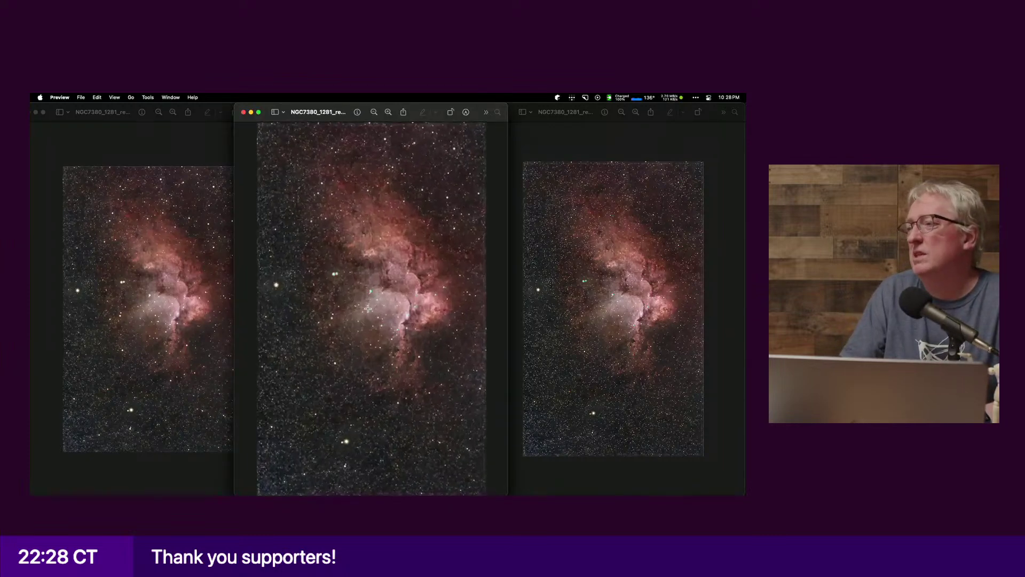
{"action": "left_click", "coordinate": [152, 305]}
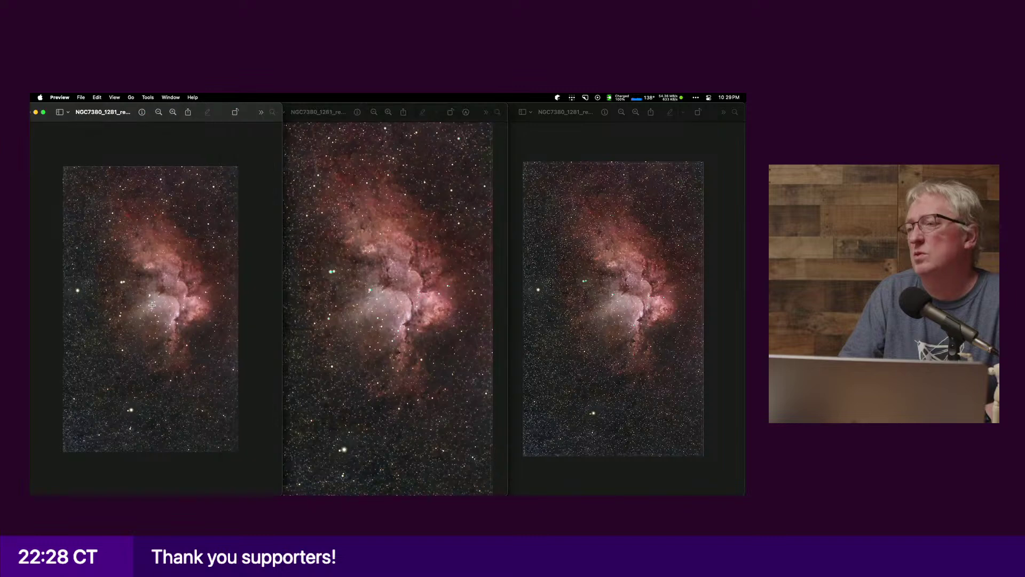
{"action": "scroll", "coordinate": [152, 305], "scroll_direction": "up", "scroll_amount": 3}
{"action": "scroll", "coordinate": [152, 305], "scroll_direction": "up", "scroll_amount": 2}
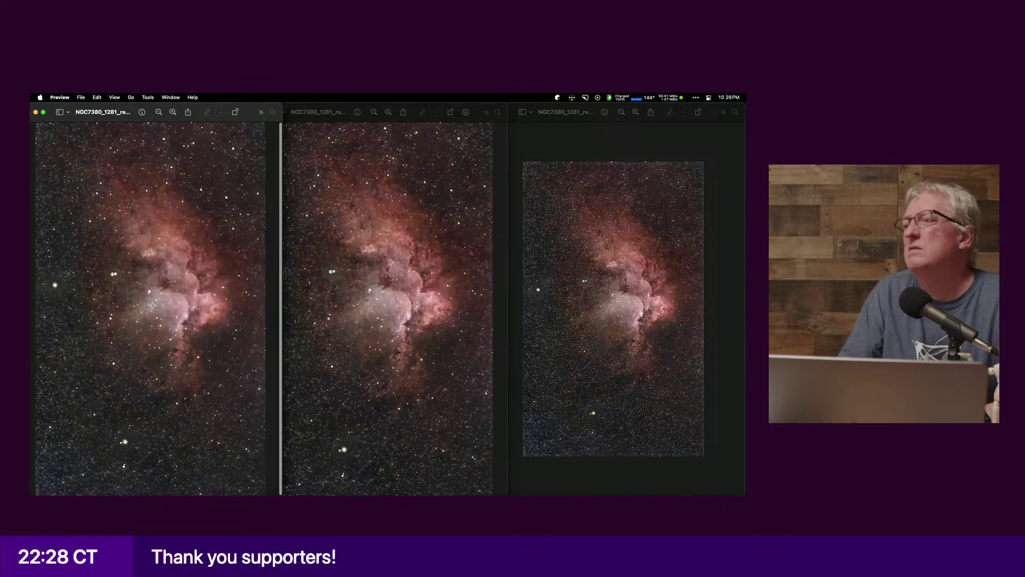
{"action": "left_click", "coordinate": [565, 321]}
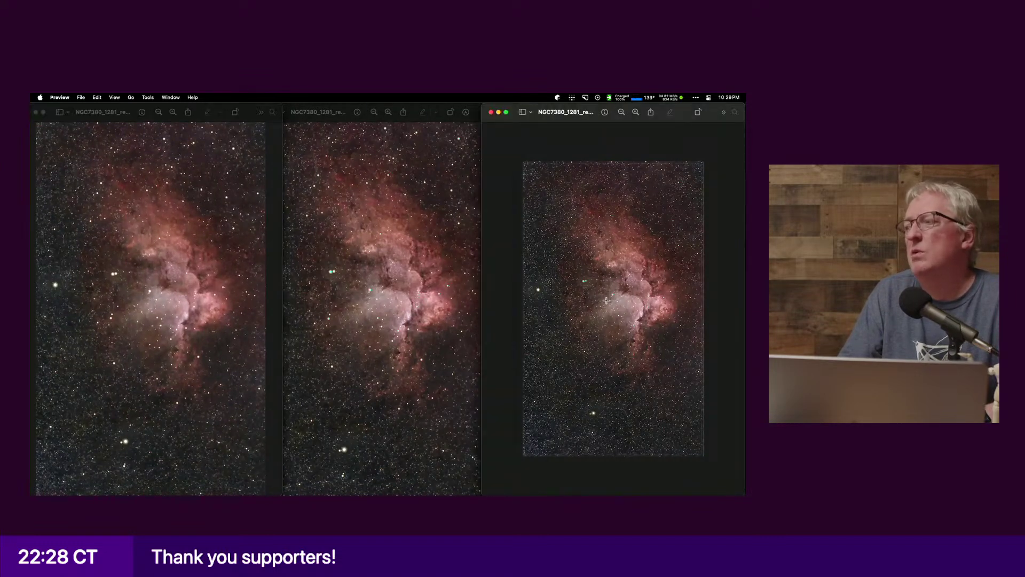
{"action": "scroll", "coordinate": [606, 300], "scroll_direction": "up", "scroll_amount": 3}
{"action": "scroll", "coordinate": [606, 300], "scroll_direction": "up", "scroll_amount": 2}
{"action": "scroll", "coordinate": [606, 300], "scroll_direction": "up", "scroll_amount": 3}
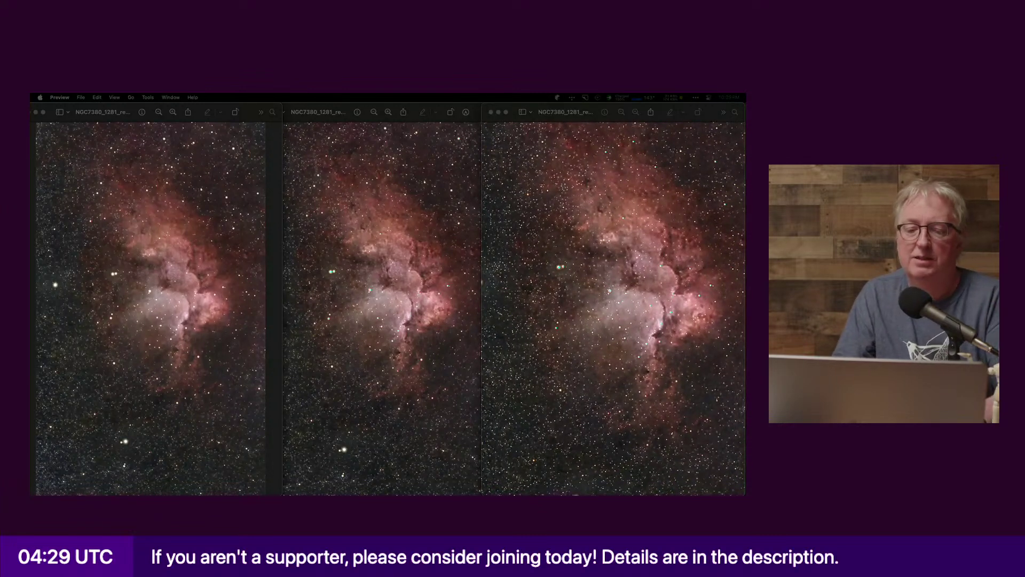
{"action": "key", "text": "super+Tab"}
{"action": "key", "text": "super+Tab"}
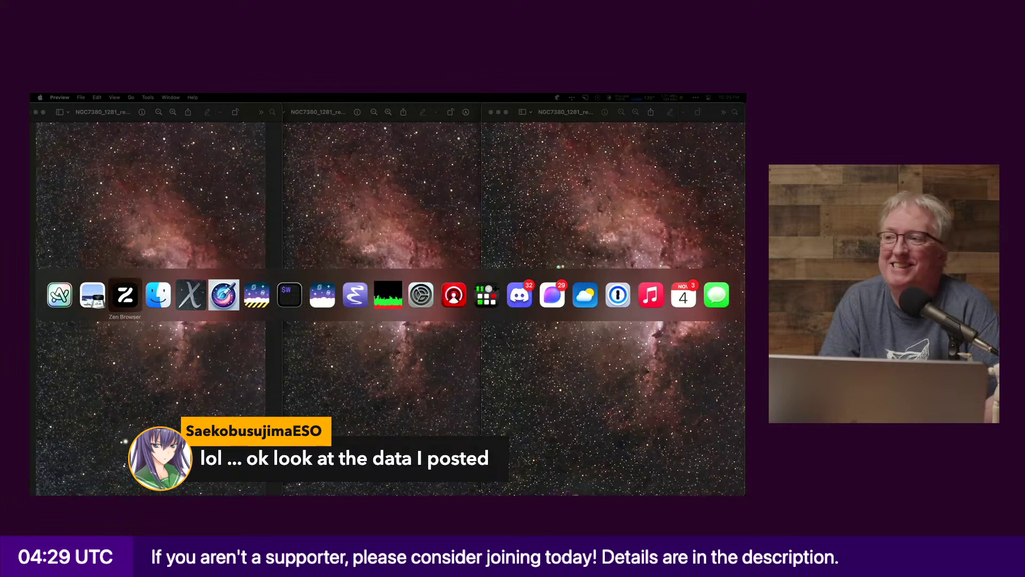
{"action": "key", "text": "super+Tab"}
{"action": "key", "text": "super+Tab"}
{"action": "key", "text": "super+Tab"}
{"action": "key", "text": "super+Tab"}
{"action": "key", "text": "super+Tab"}
{"action": "key", "text": "super+Tab"}
{"action": "key", "text": "super+Tab"}
{"action": "key", "text": "super+Tab"}
{"action": "key", "text": "super+Tab"}
{"action": "key", "text": "super+Tab"}
{"action": "key", "text": "super+Tab"}
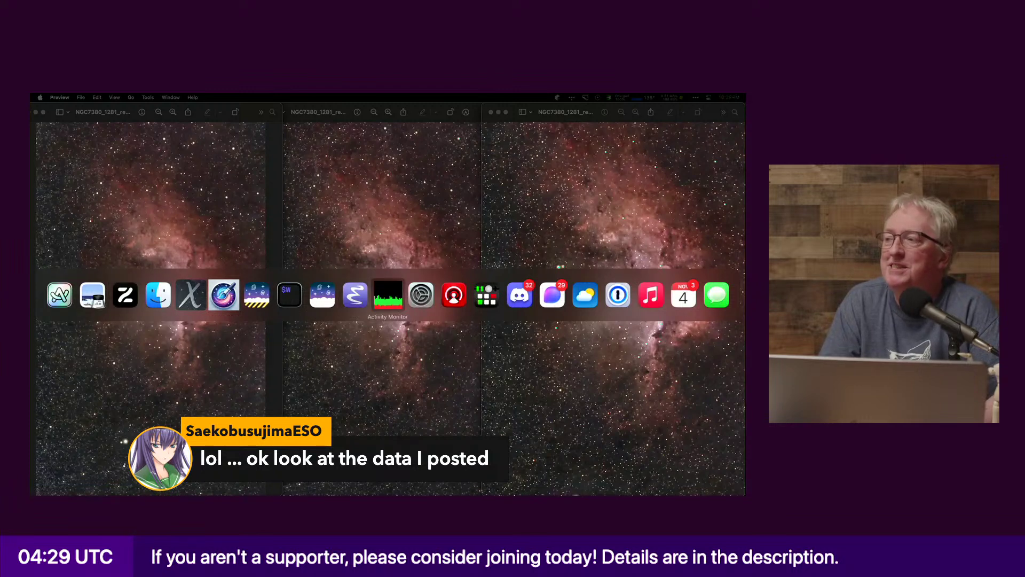
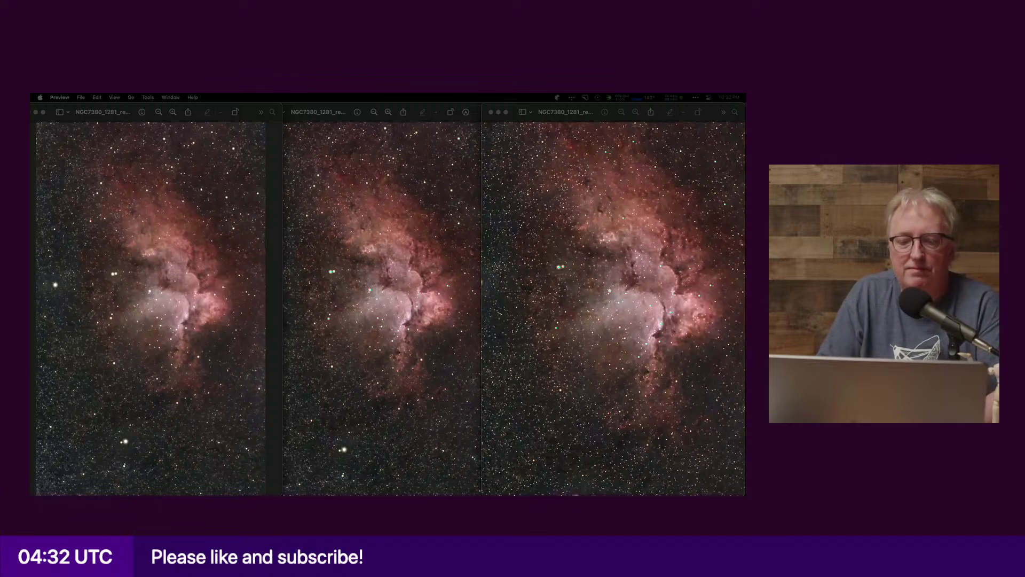
{"action": "key", "text": "super+Tab"}
{"action": "key", "text": "super+Tab"}
{"action": "key", "text": "super+Tab"}
{"action": "key", "text": "super+Tab"}
{"action": "key", "text": "super+Tab"}
{"action": "key", "text": "super+Tab"}
{"action": "key", "text": "super+Tab"}
{"action": "key", "text": "super+Tab"}
{"action": "key", "text": "super+Tab"}
{"action": "key", "text": "super+Tab"}
{"action": "key", "text": "super+Tab"}
{"action": "key", "text": "super+Tab"}
{"action": "key", "text": "Escape"}
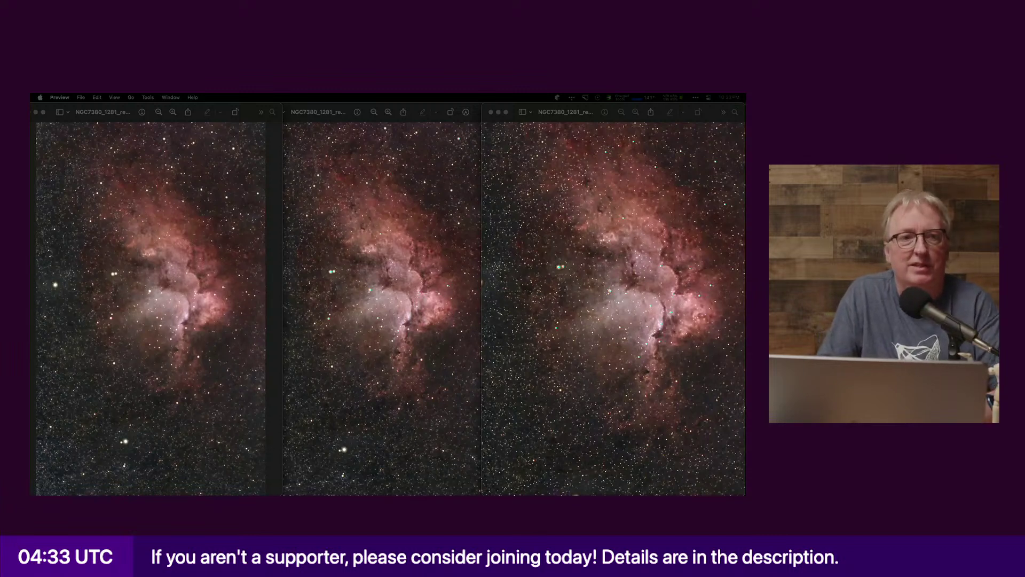
{"action": "key", "text": "super+Tab"}
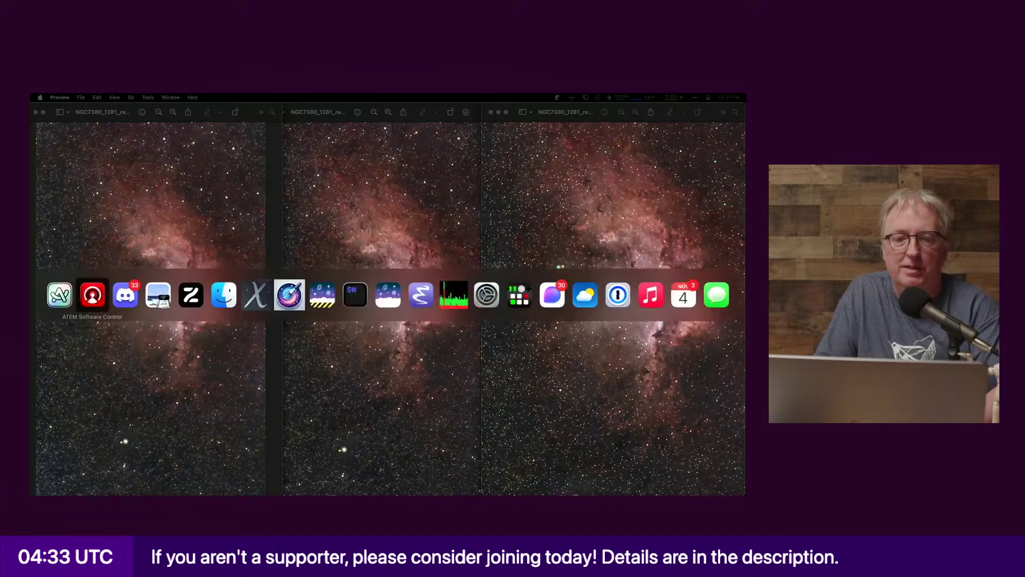
{"action": "key", "text": "super+Tab"}
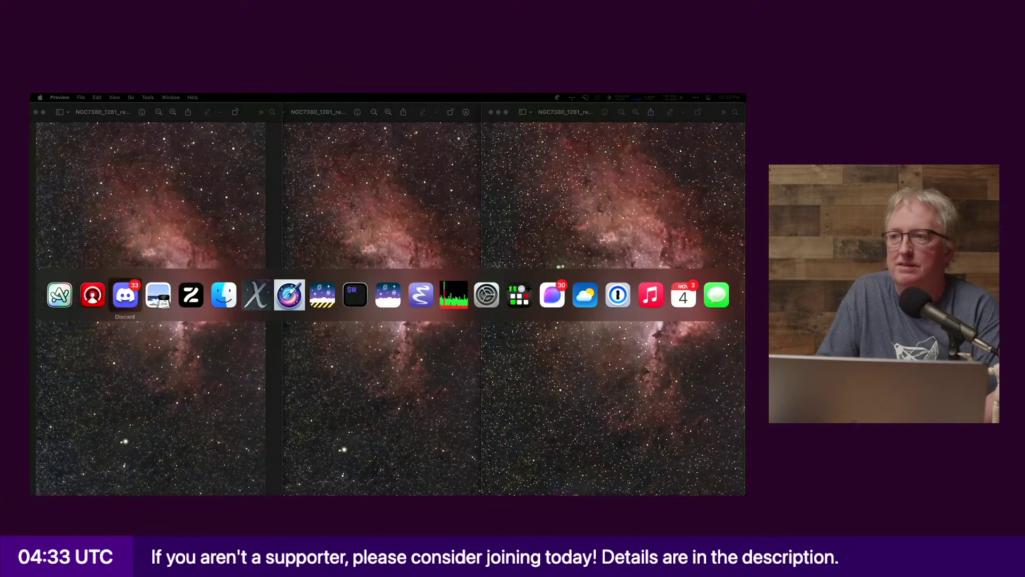
{"action": "key", "text": "super+Escape"}
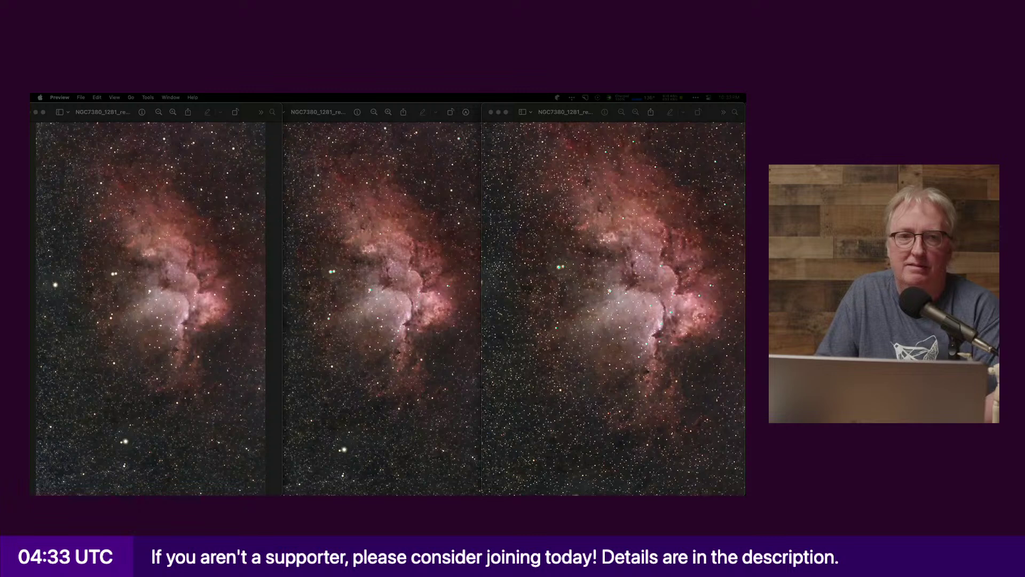
{"action": "key", "text": "super+Tab"}
{"action": "key", "text": "super+Tab"}
{"action": "key", "text": "super+Tab"}
{"action": "key", "text": "super+Tab"}
{"action": "key", "text": "super+Tab"}
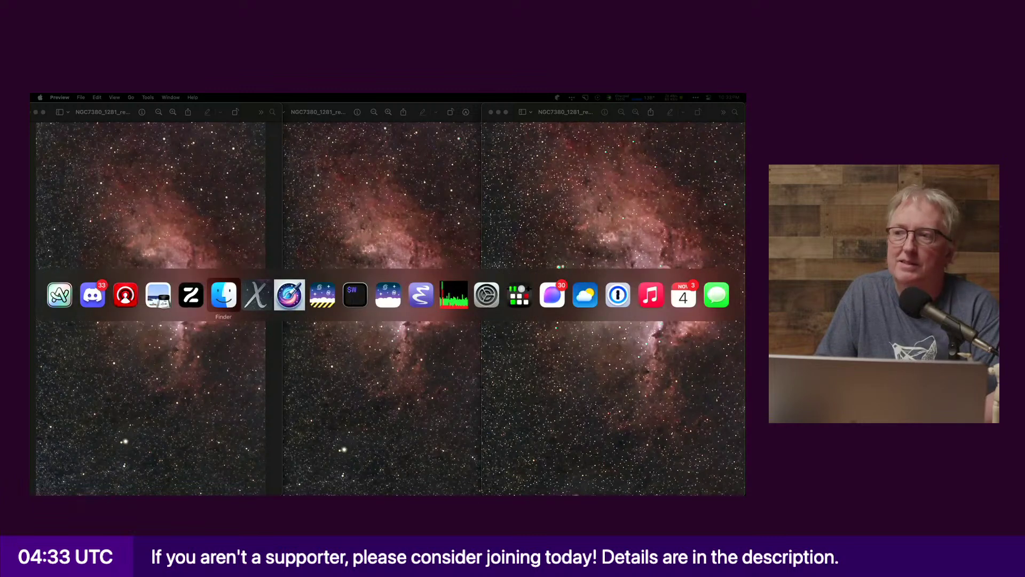
{"action": "key", "text": "super+shift+Tab"}
{"action": "key", "text": "super+shift+Tab"}
{"action": "key", "text": "super+shift+Tab"}
{"action": "key", "text": "super+shift+Tab"}
{"action": "key", "text": "super+shift+Tab"}
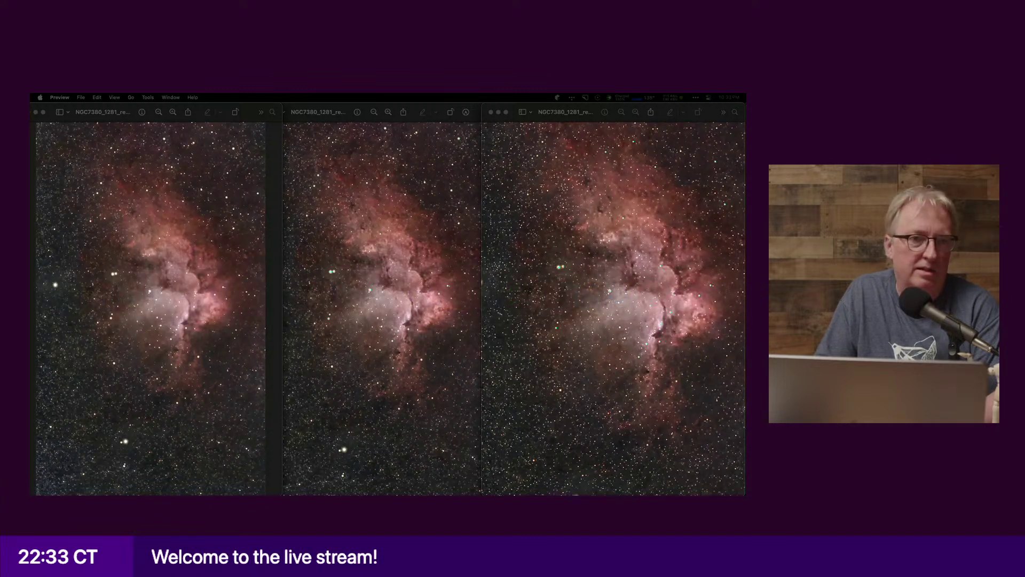
{"action": "key", "text": "super+Tab"}
{"action": "key", "text": "super+Tab"}
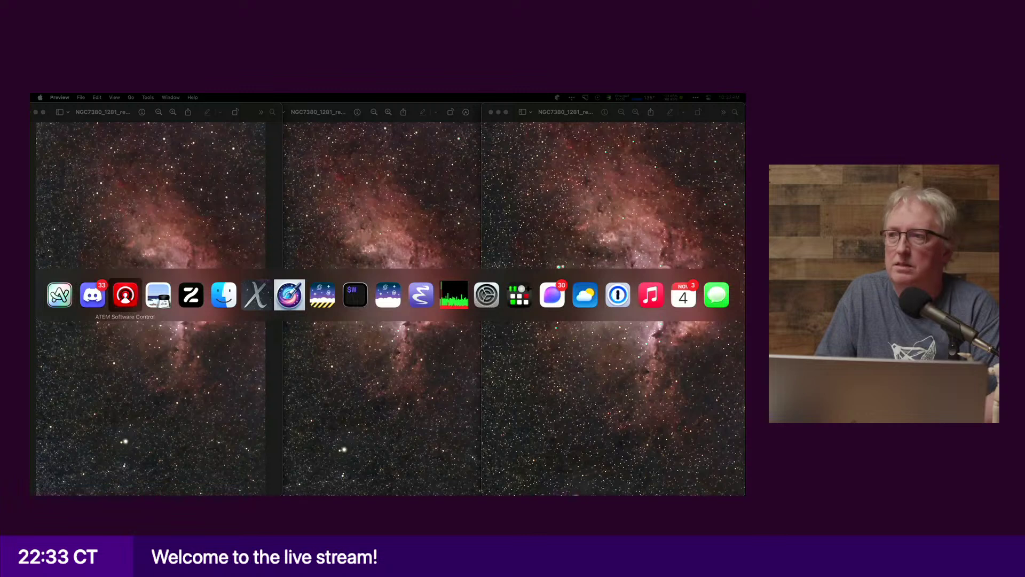
{"action": "key", "text": "super+shift+Tab"}
{"action": "key", "text": "super+shift+Tab"}
{"action": "key", "text": "super+shift+Tab"}
{"action": "key", "text": "super+shift+Tab"}
{"action": "key", "text": "super+shift+Tab"}
{"action": "key", "text": "super+shift+Tab"}
{"action": "key", "text": "super+shift+Tab"}
{"action": "key", "text": "super+shift+Tab"}
{"action": "key", "text": "super+shift+Tab"}
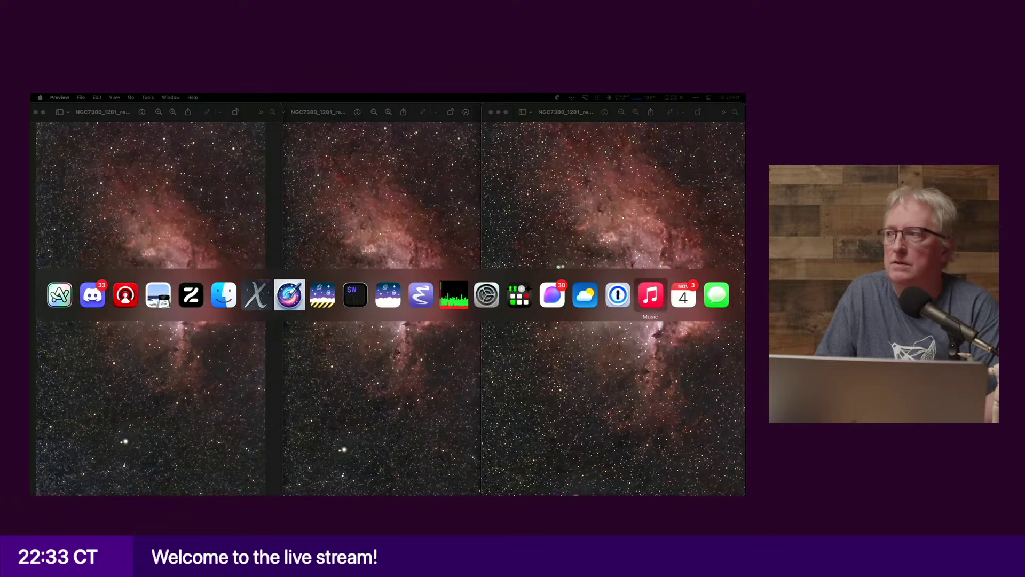
{"action": "key", "text": "Escape"}
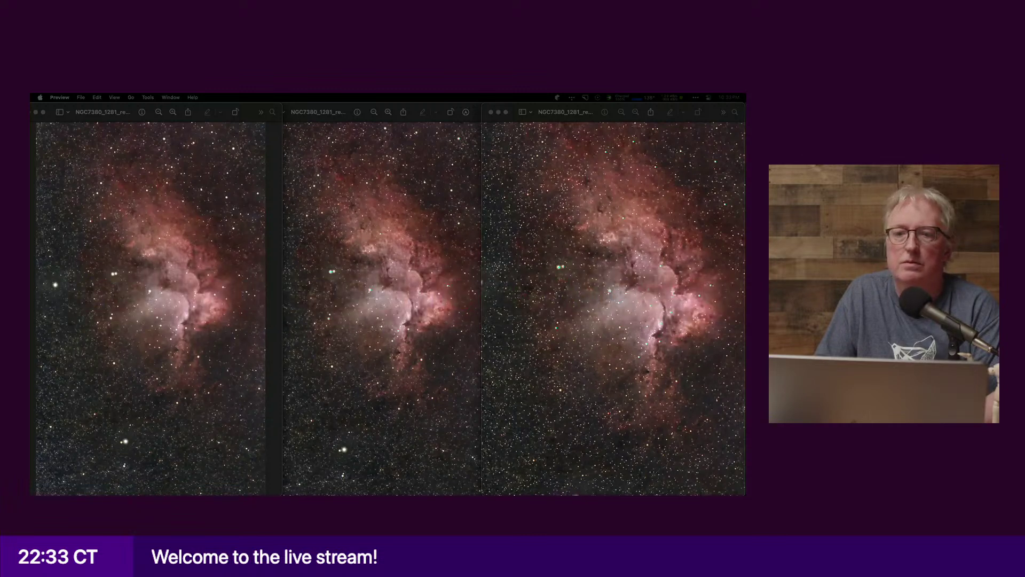
{"action": "key", "text": "super+Tab"}
{"action": "key", "text": "super+Tab"}
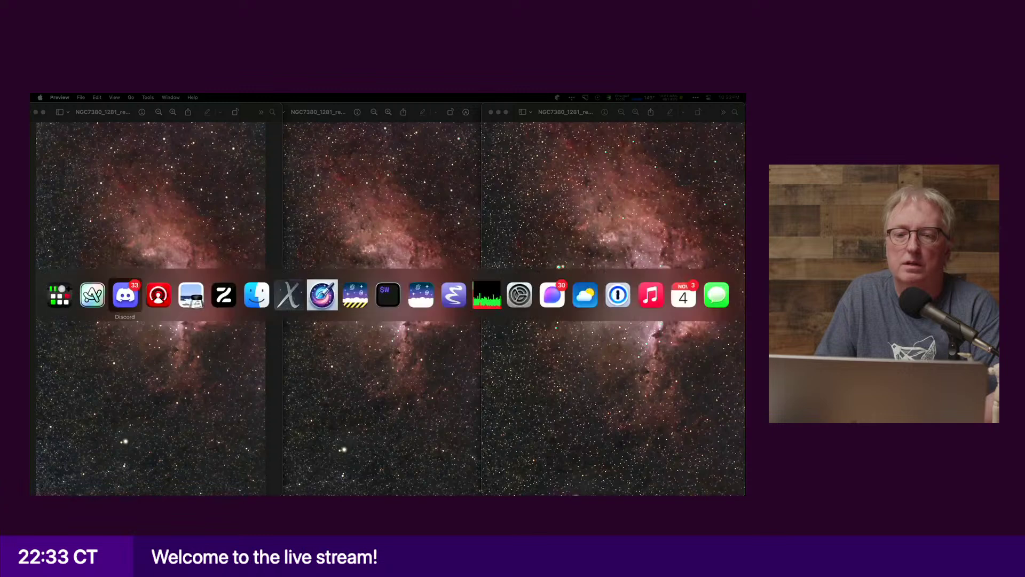
{"action": "key", "text": "super+Tab"}
{"action": "key", "text": "Escape"}
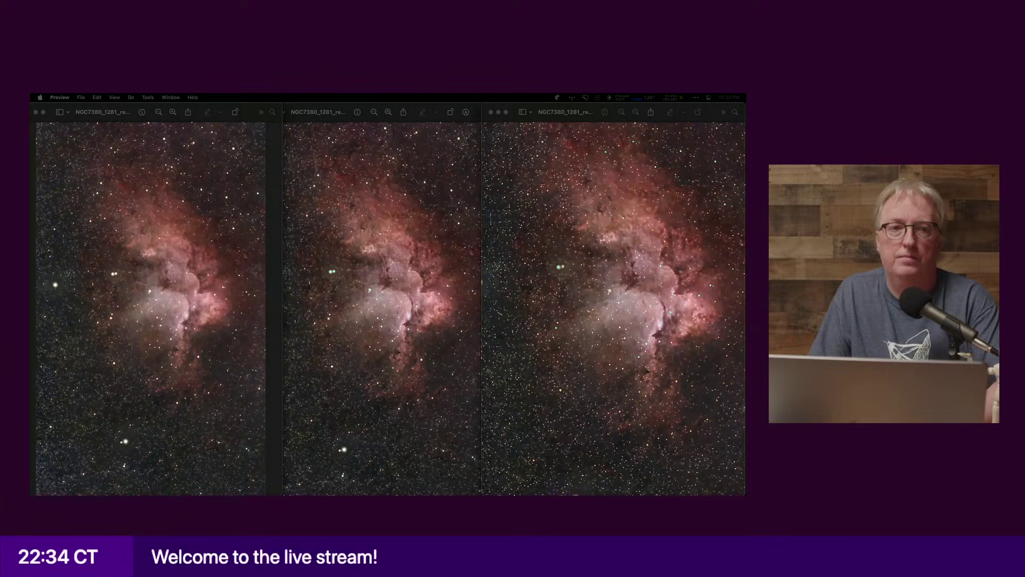
{"action": "key", "text": "super+Tab"}
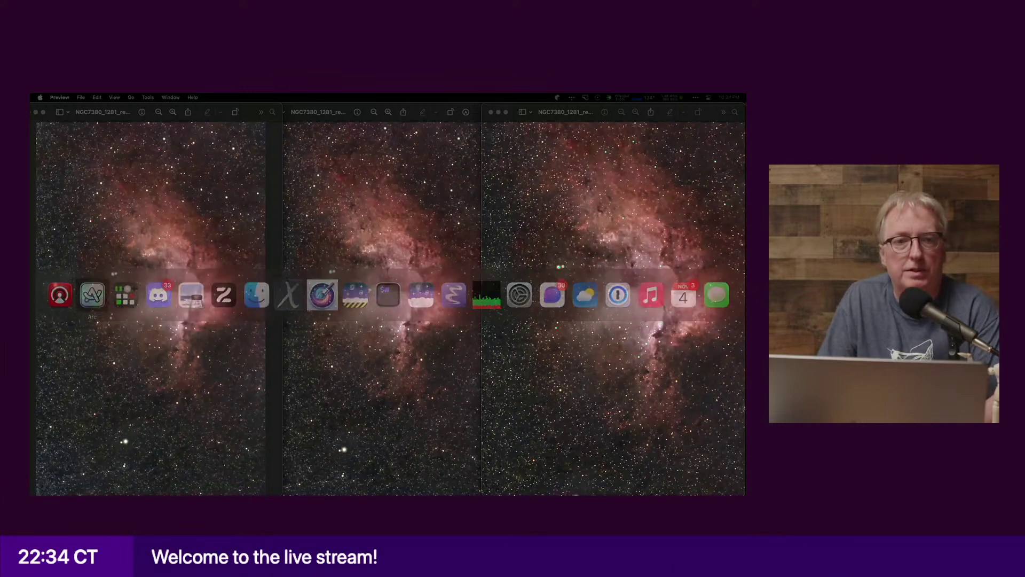